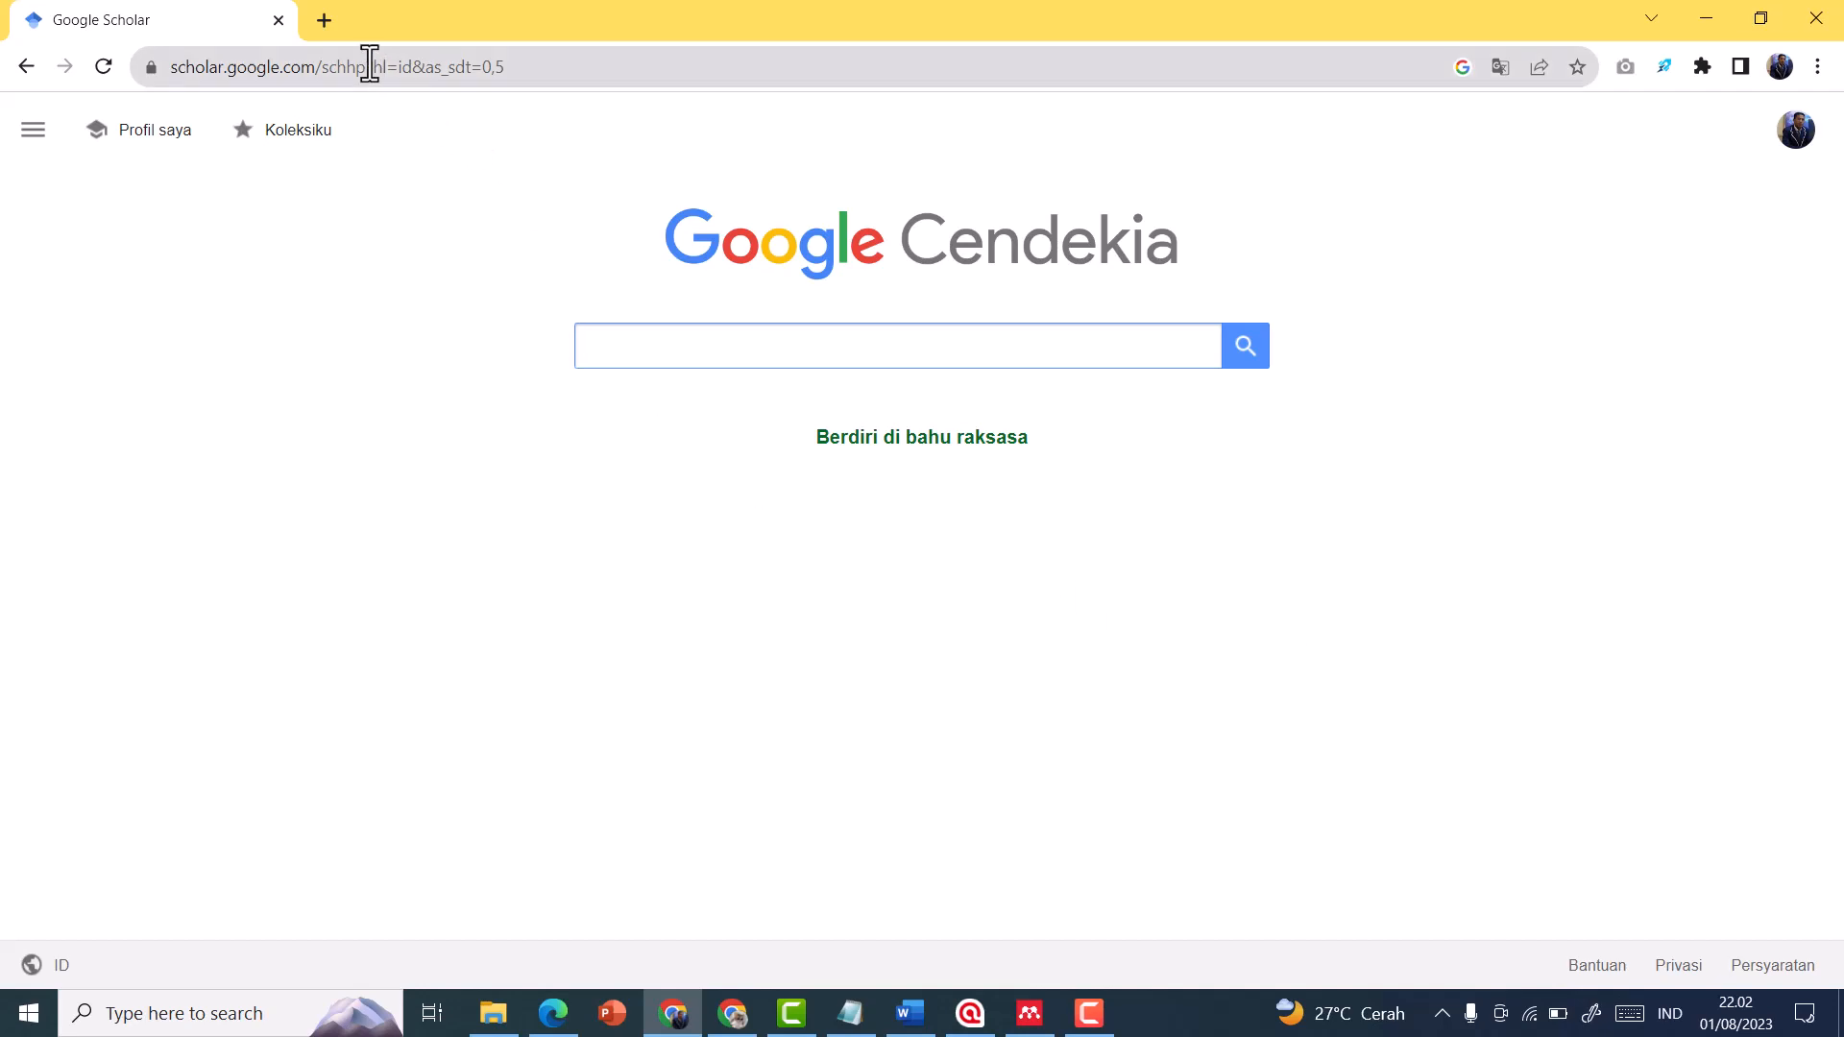
Switch to the Mendeley website, view the Reference Manager download page, and return to the site's search home page
left_click(744, 1021)
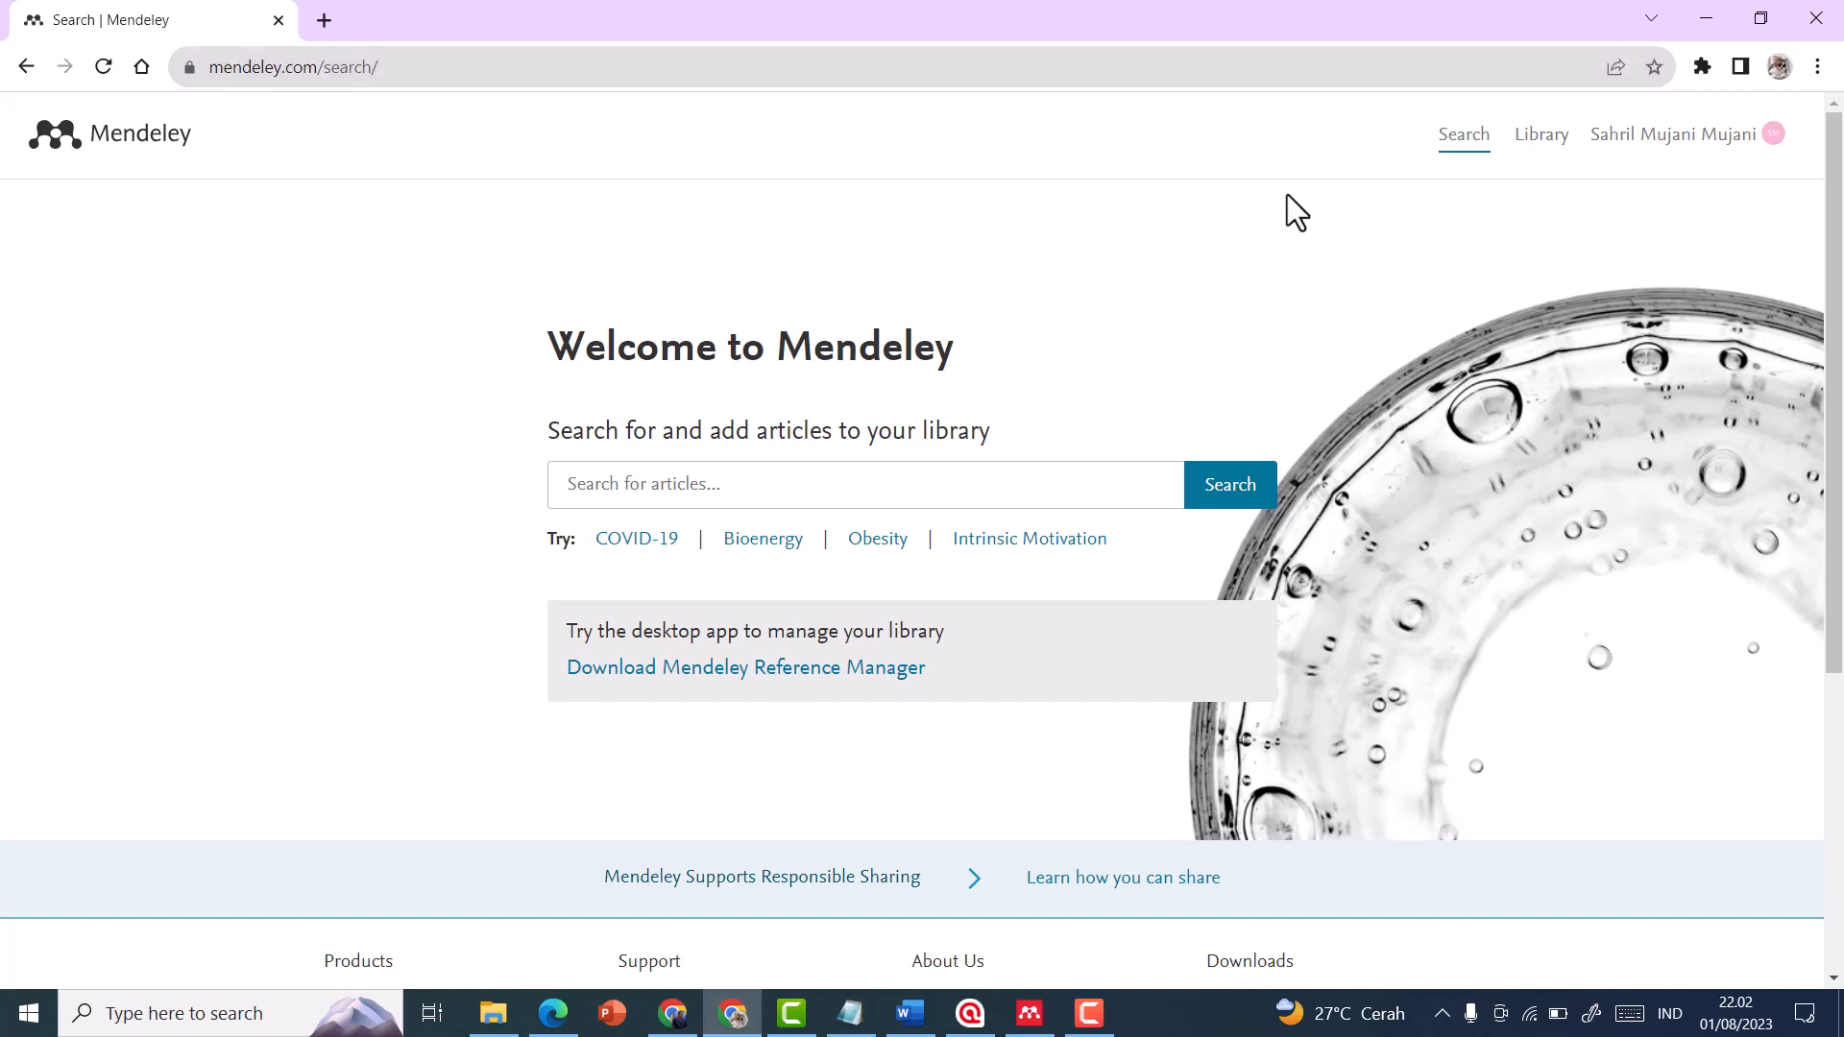
left_click(1616, 146)
scroll(894, 351, "down", 5)
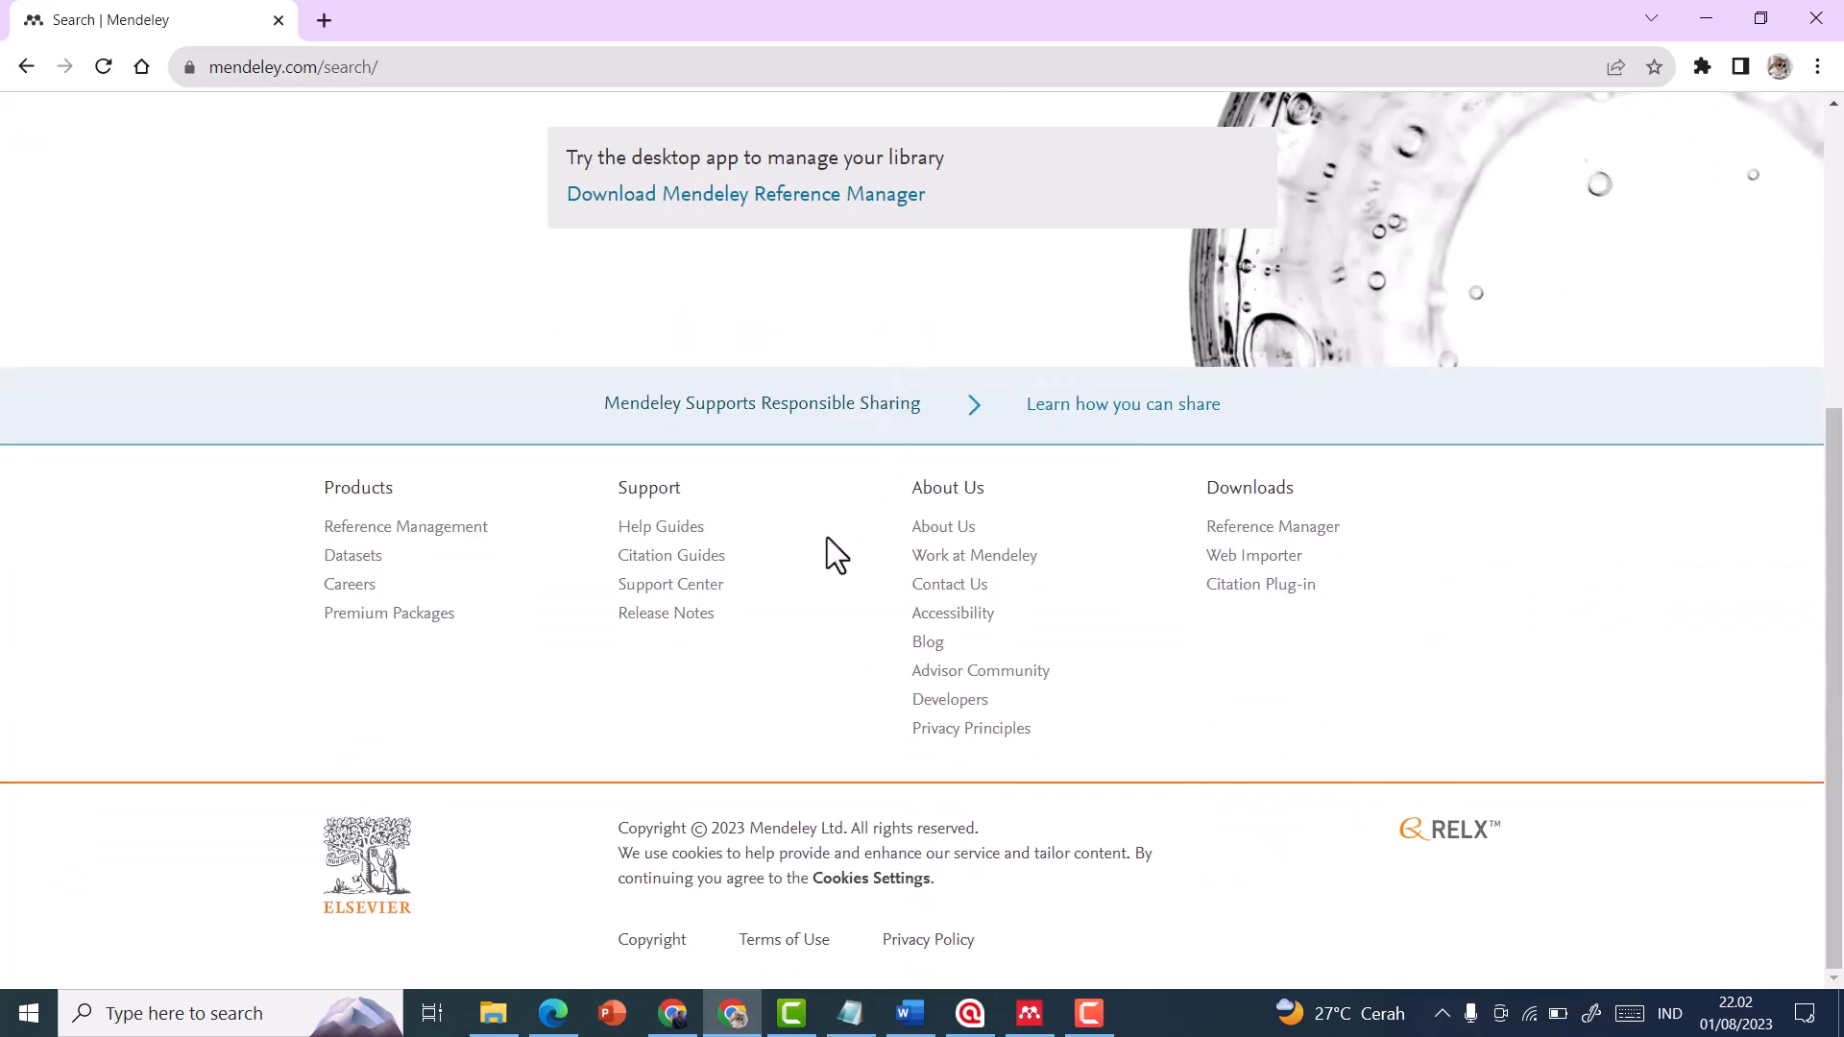
scroll(826, 539, "up", 5)
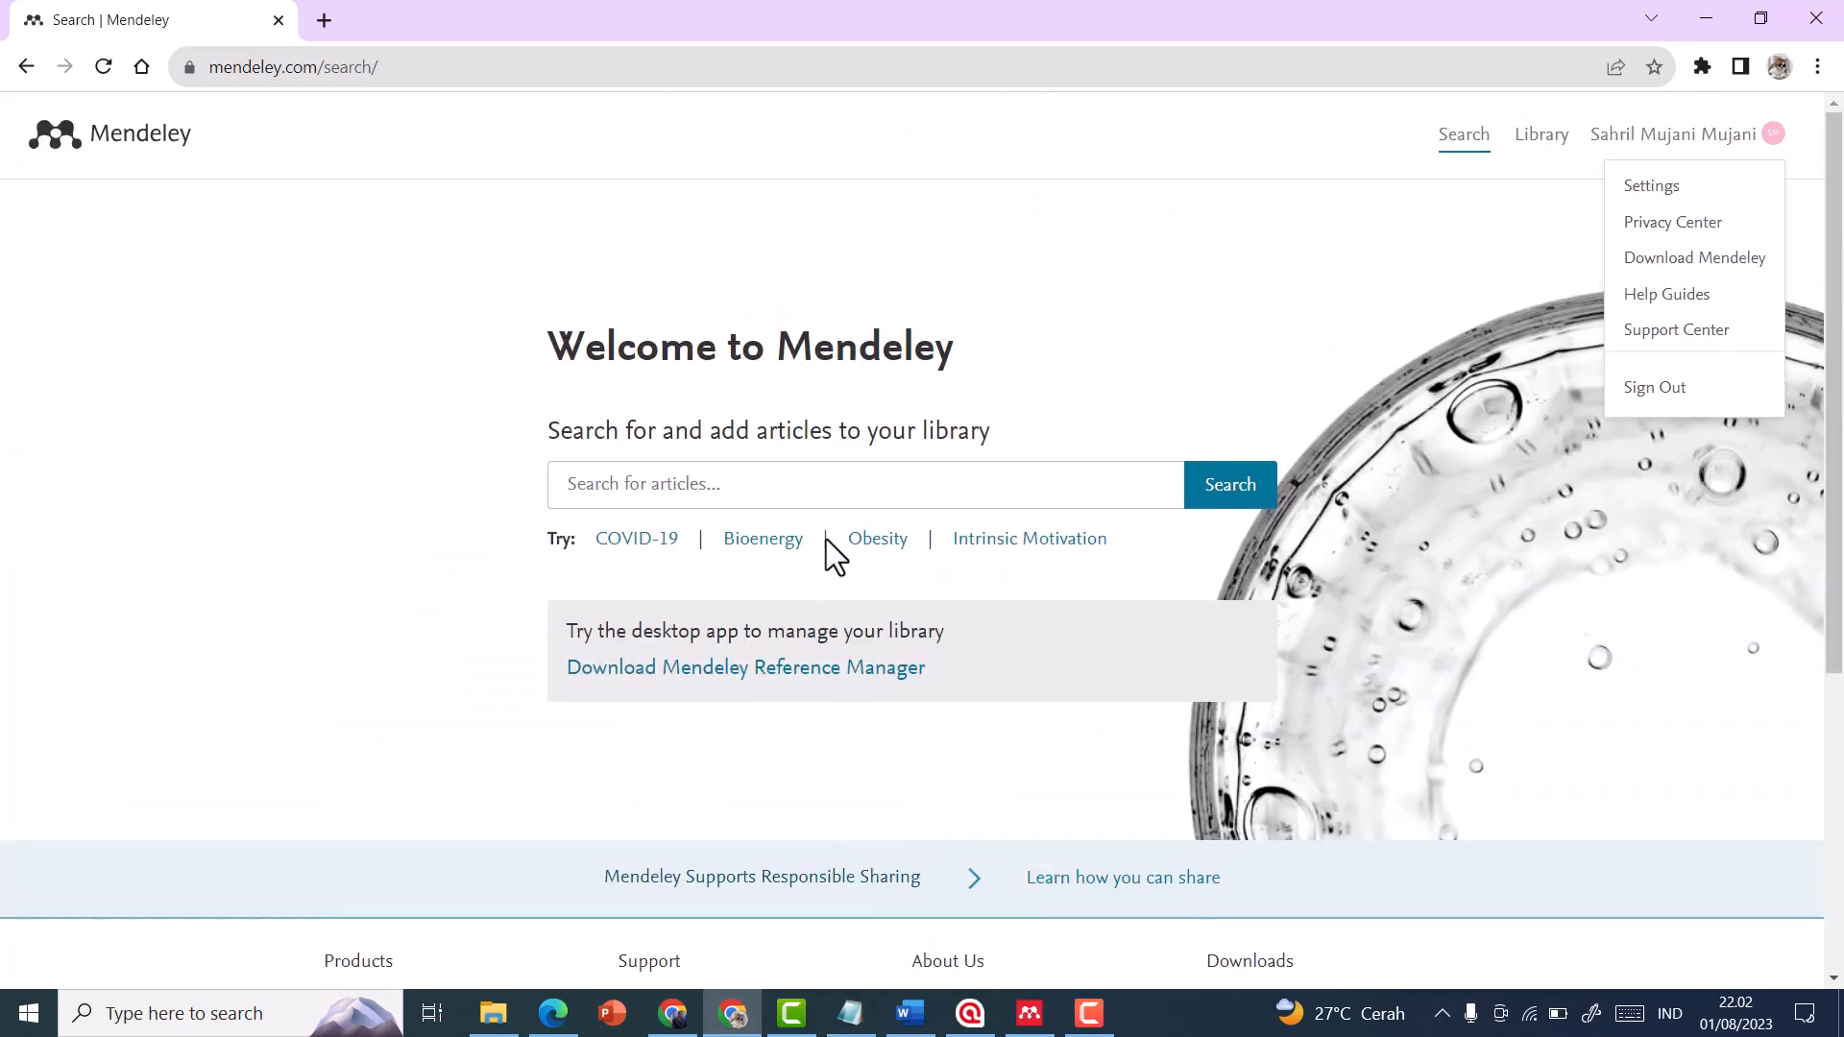
left_click(1698, 260)
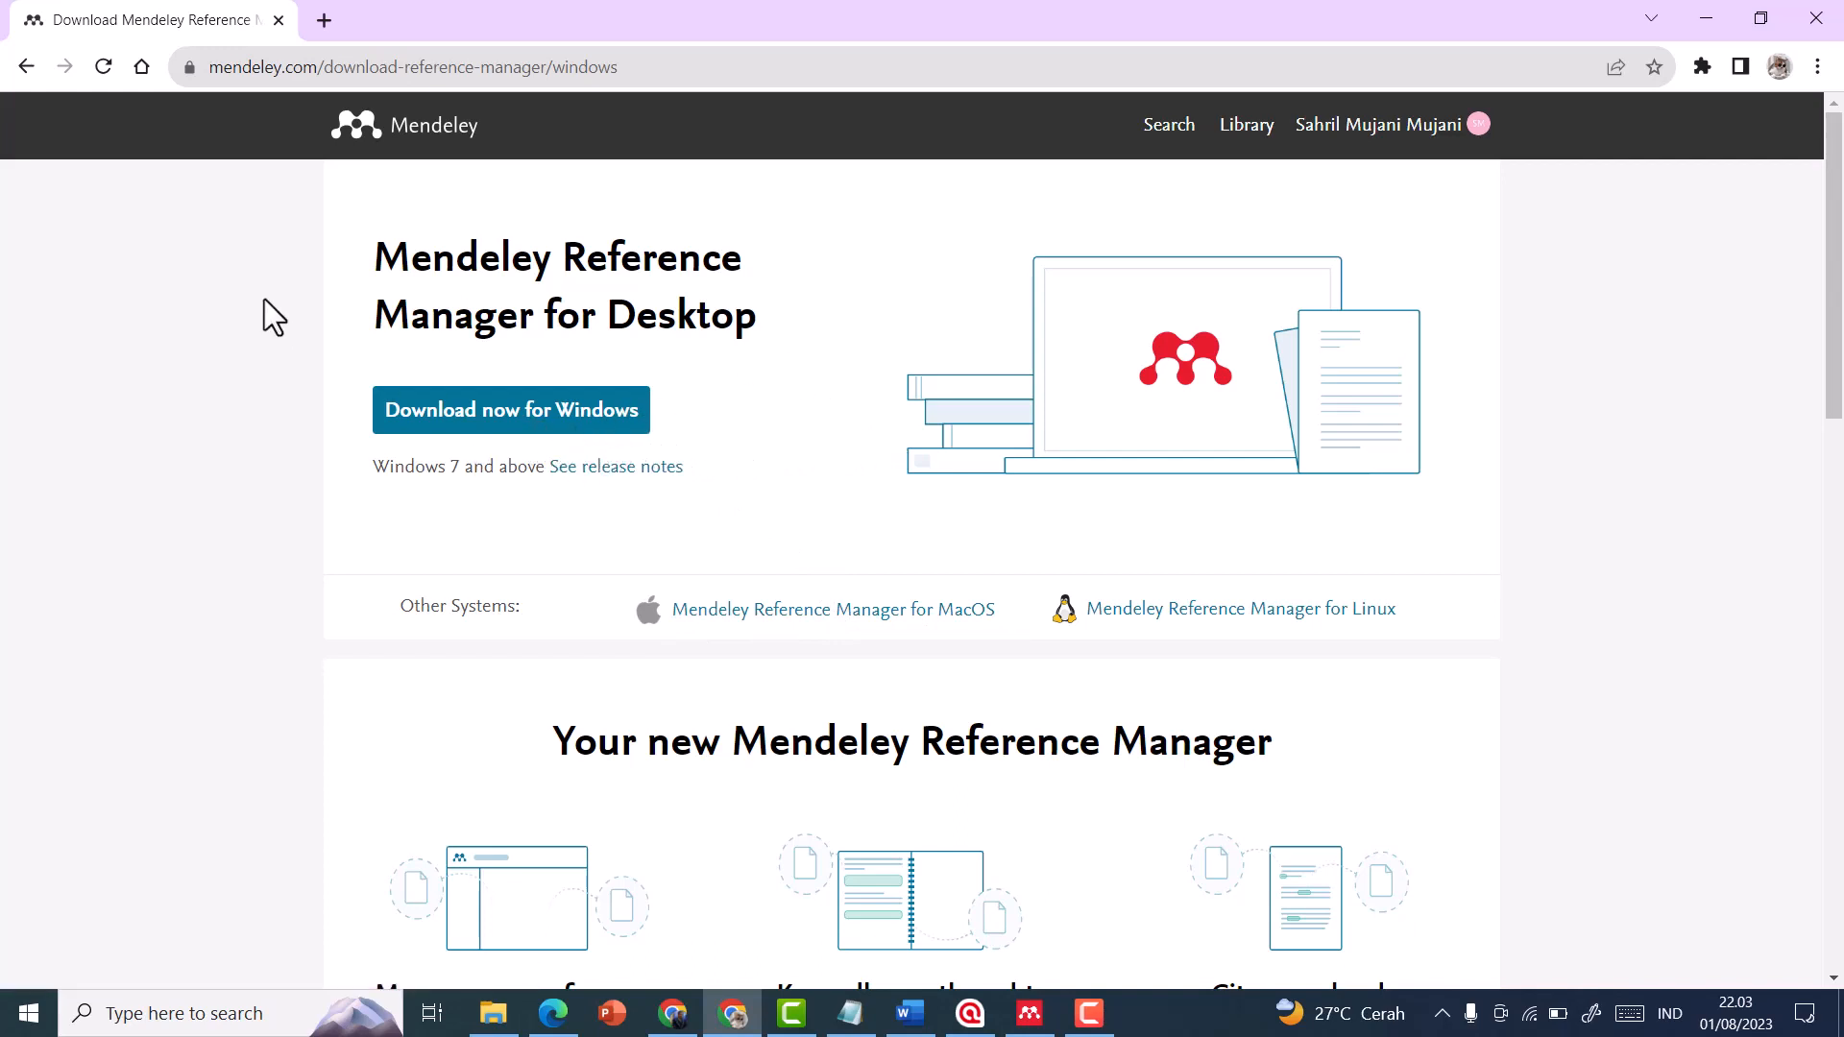
left_click(425, 131)
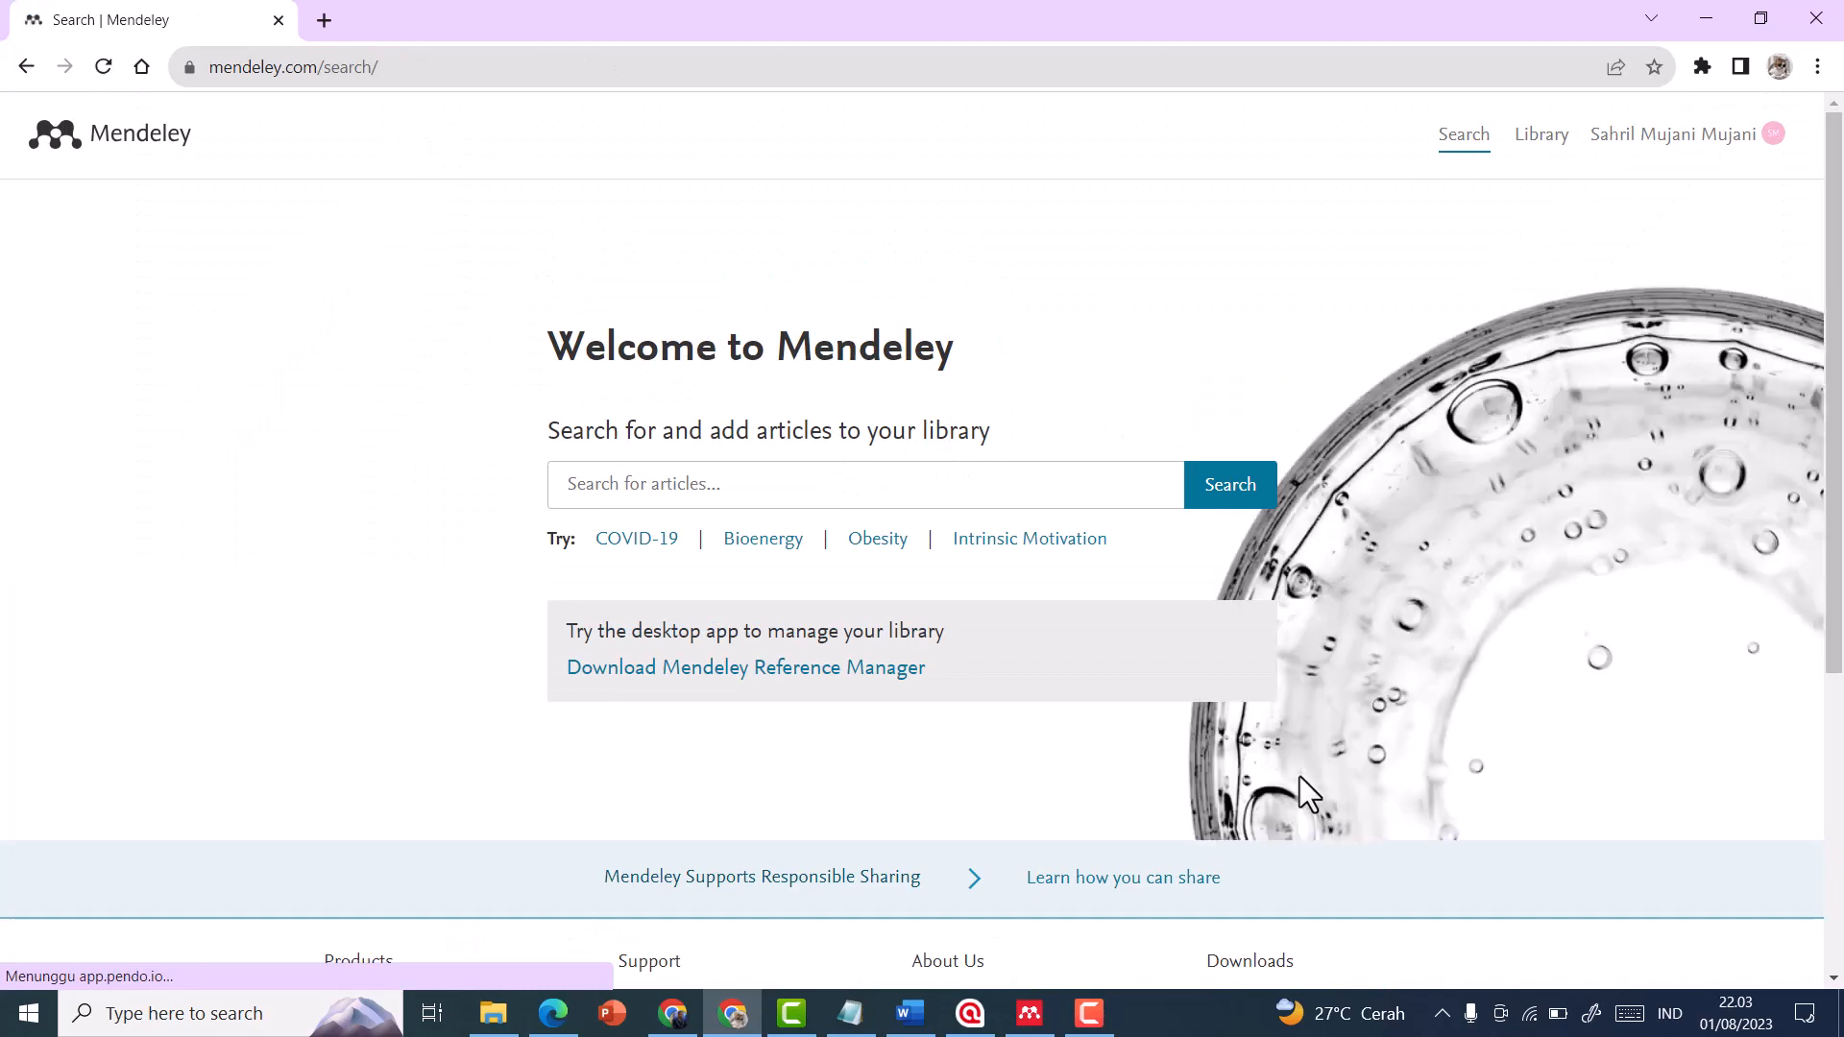
Switch to Mendeley Reference Manager to view its library, and close the Mendeley Cite pane in the blank Word document
left_click(1029, 1013)
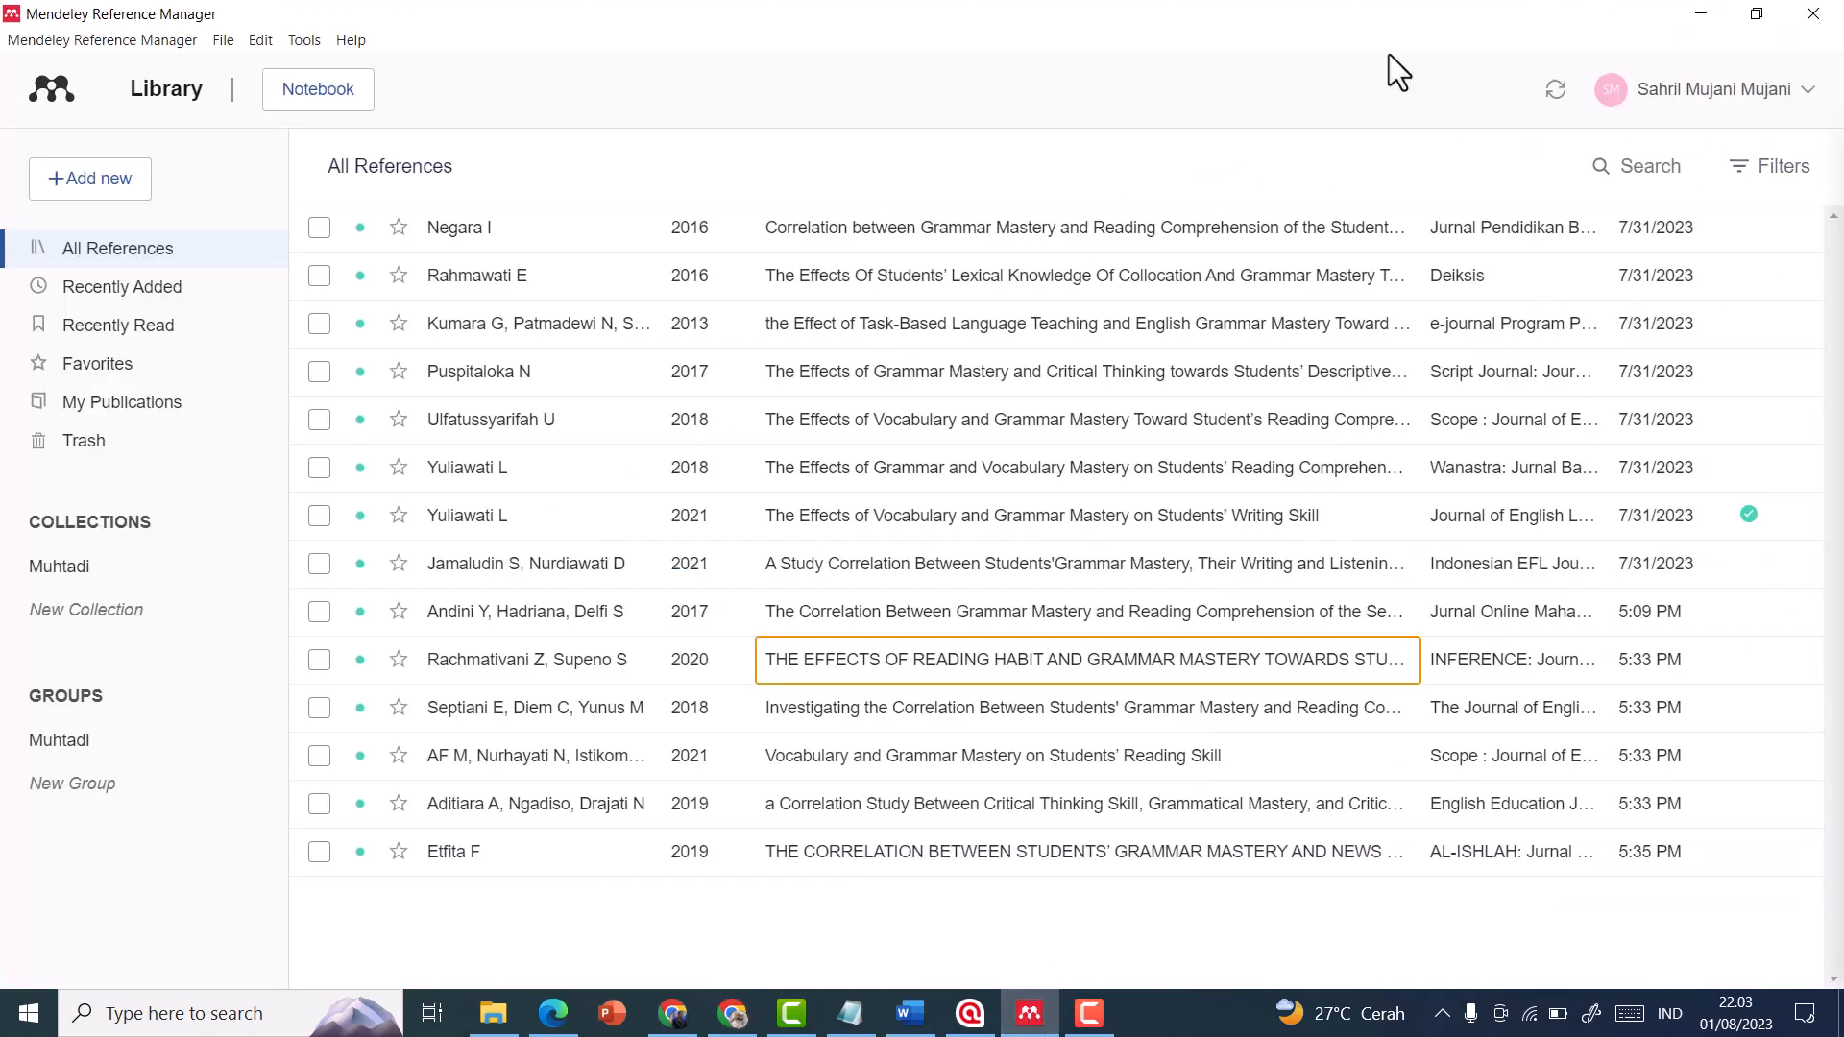
left_click(910, 1013)
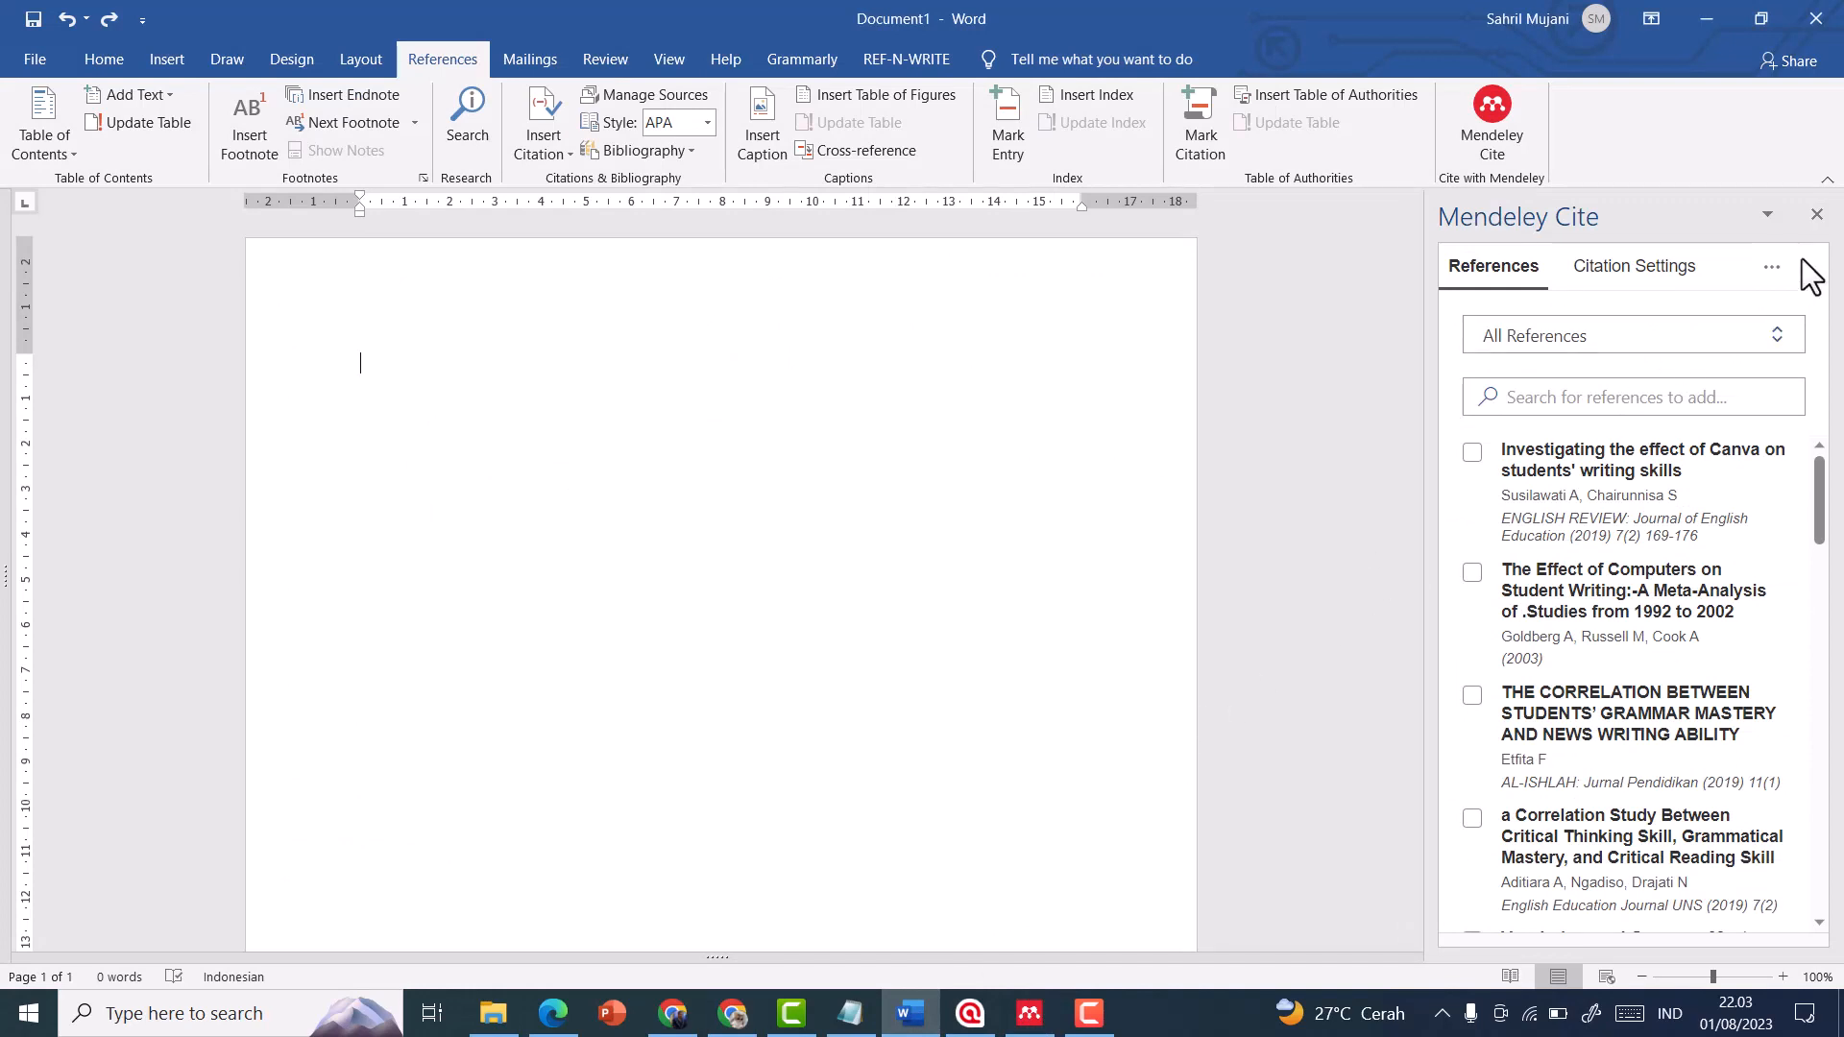
left_click(1816, 215)
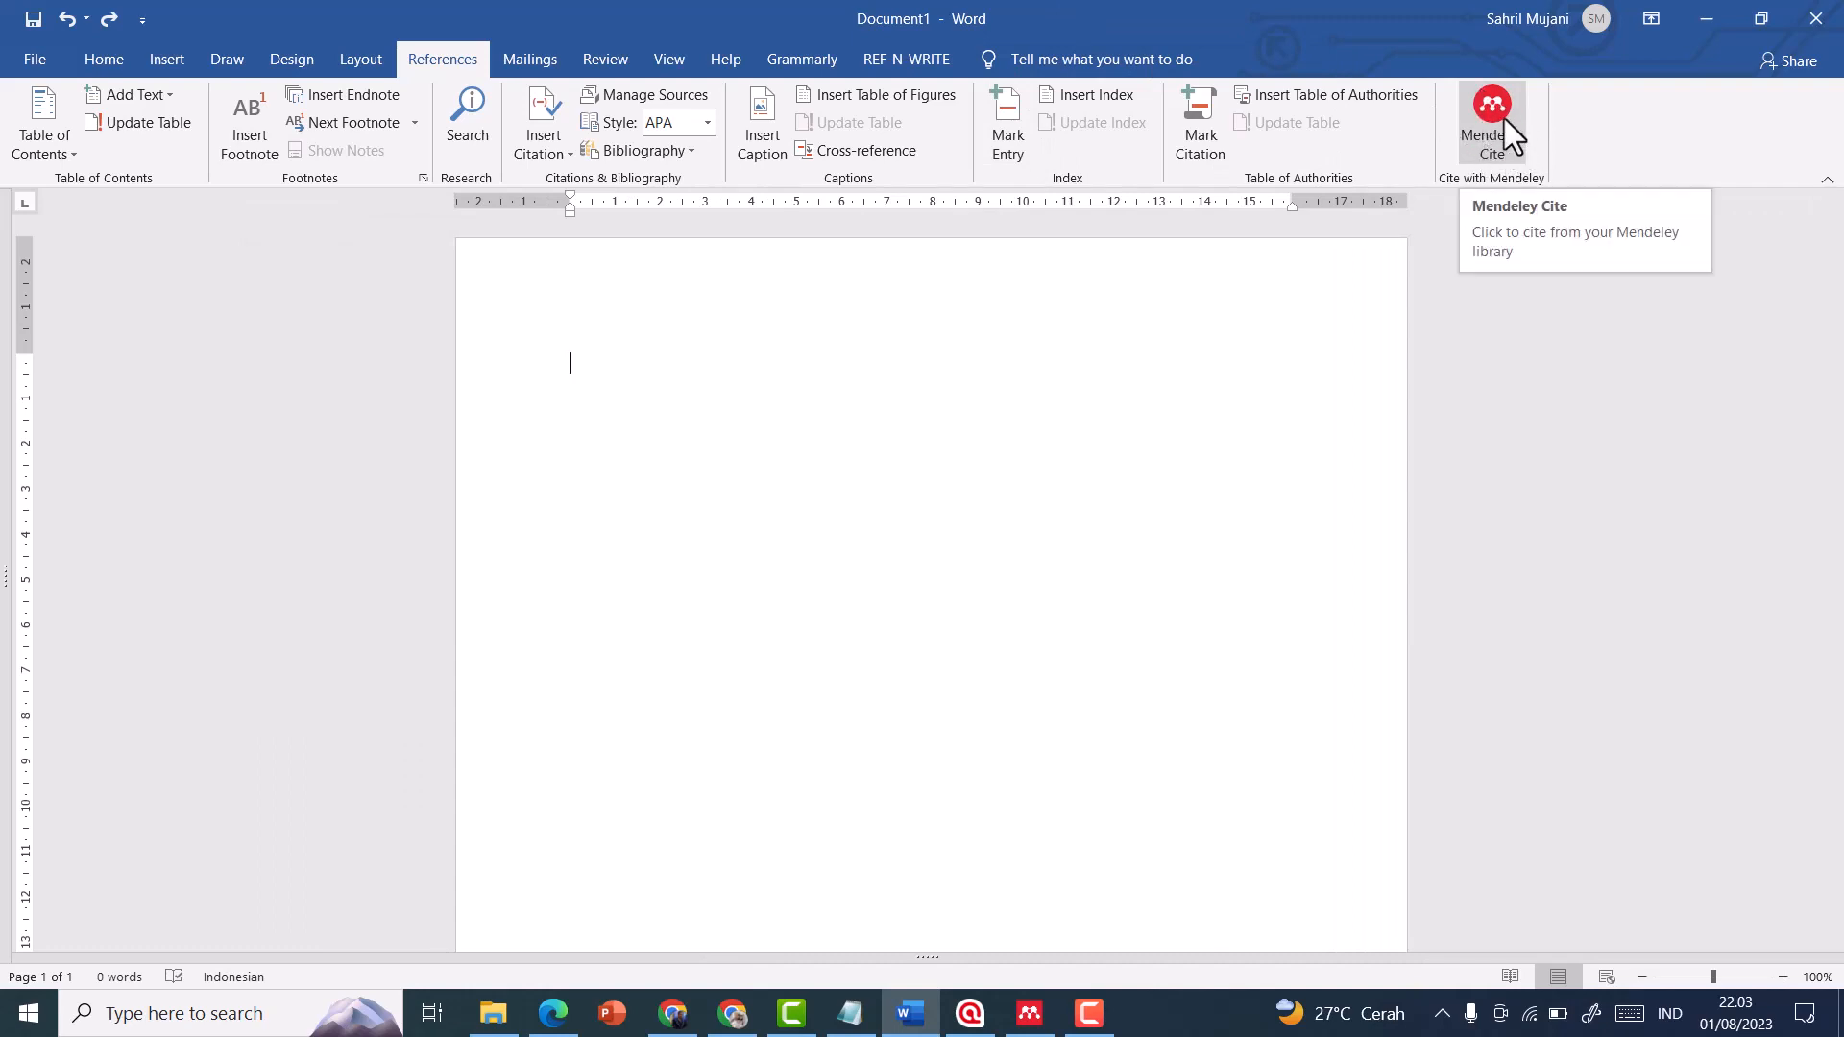
View Mendeley Reference Manager's install options for the Web Importer and Mendeley Cite for Microsoft Word
left_click(1028, 1020)
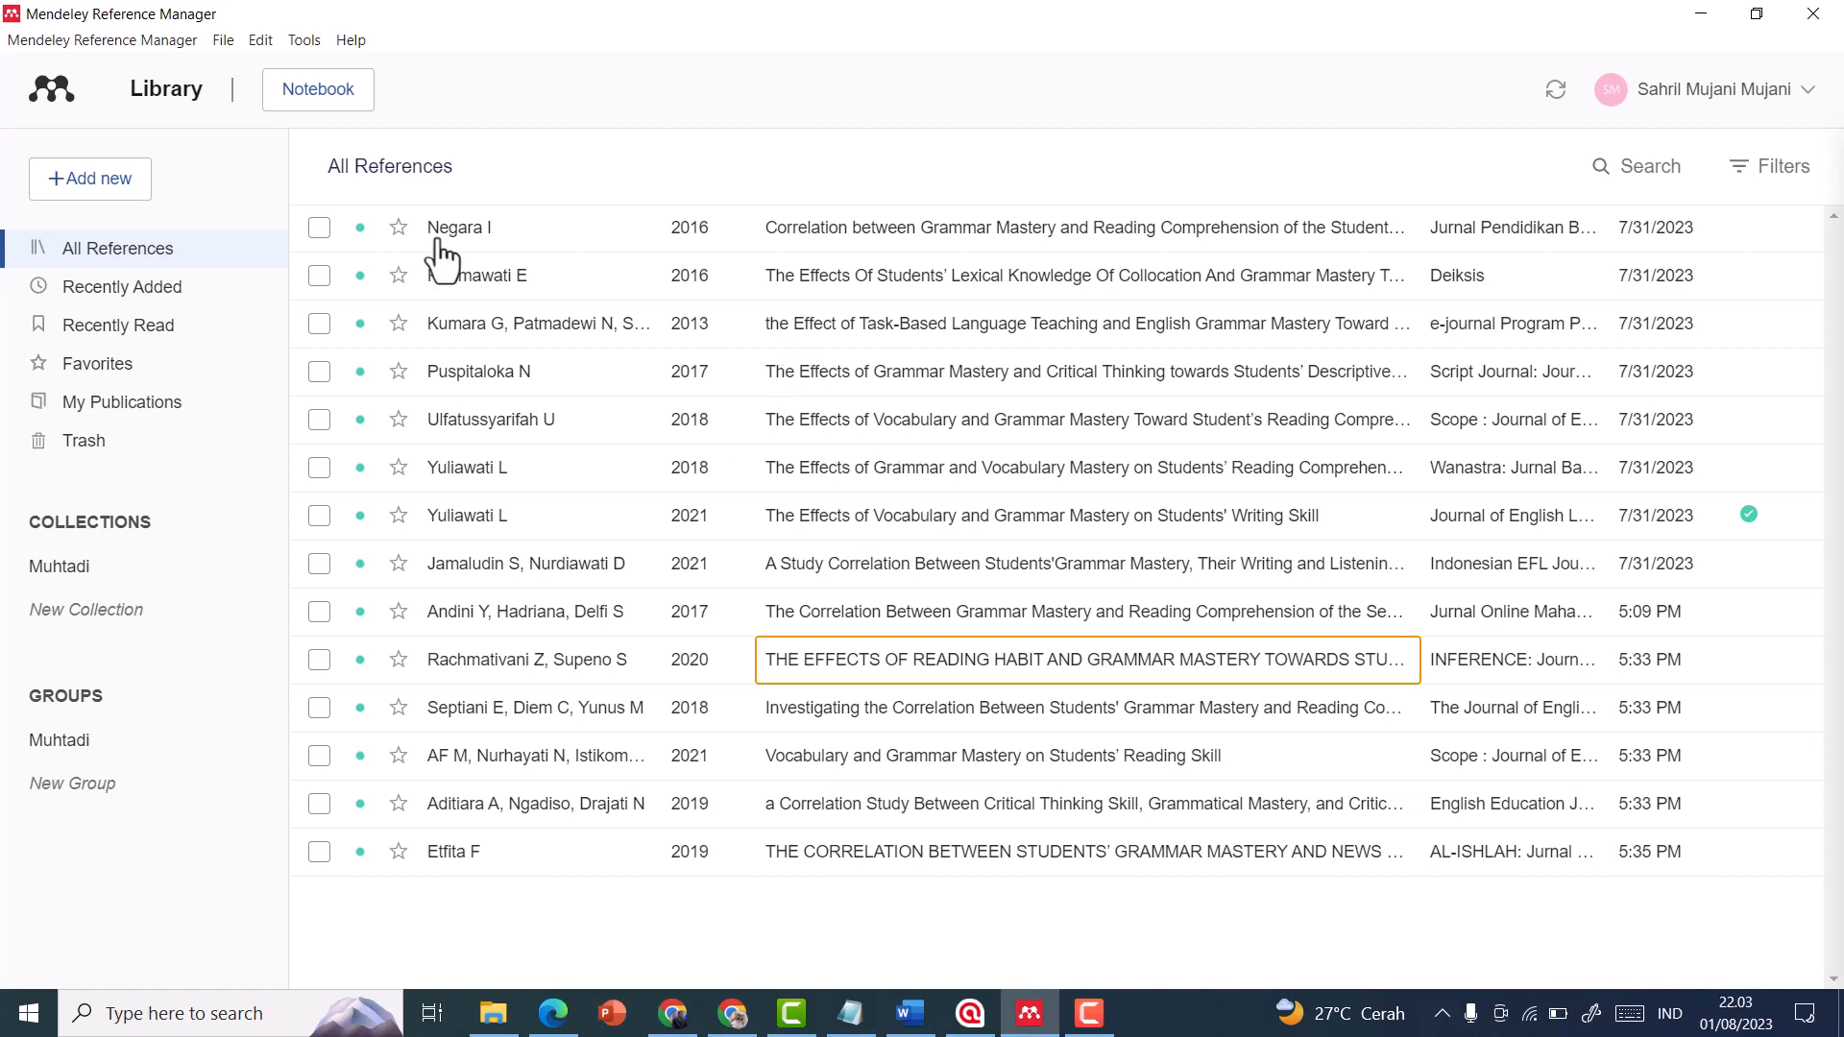
left_click(304, 41)
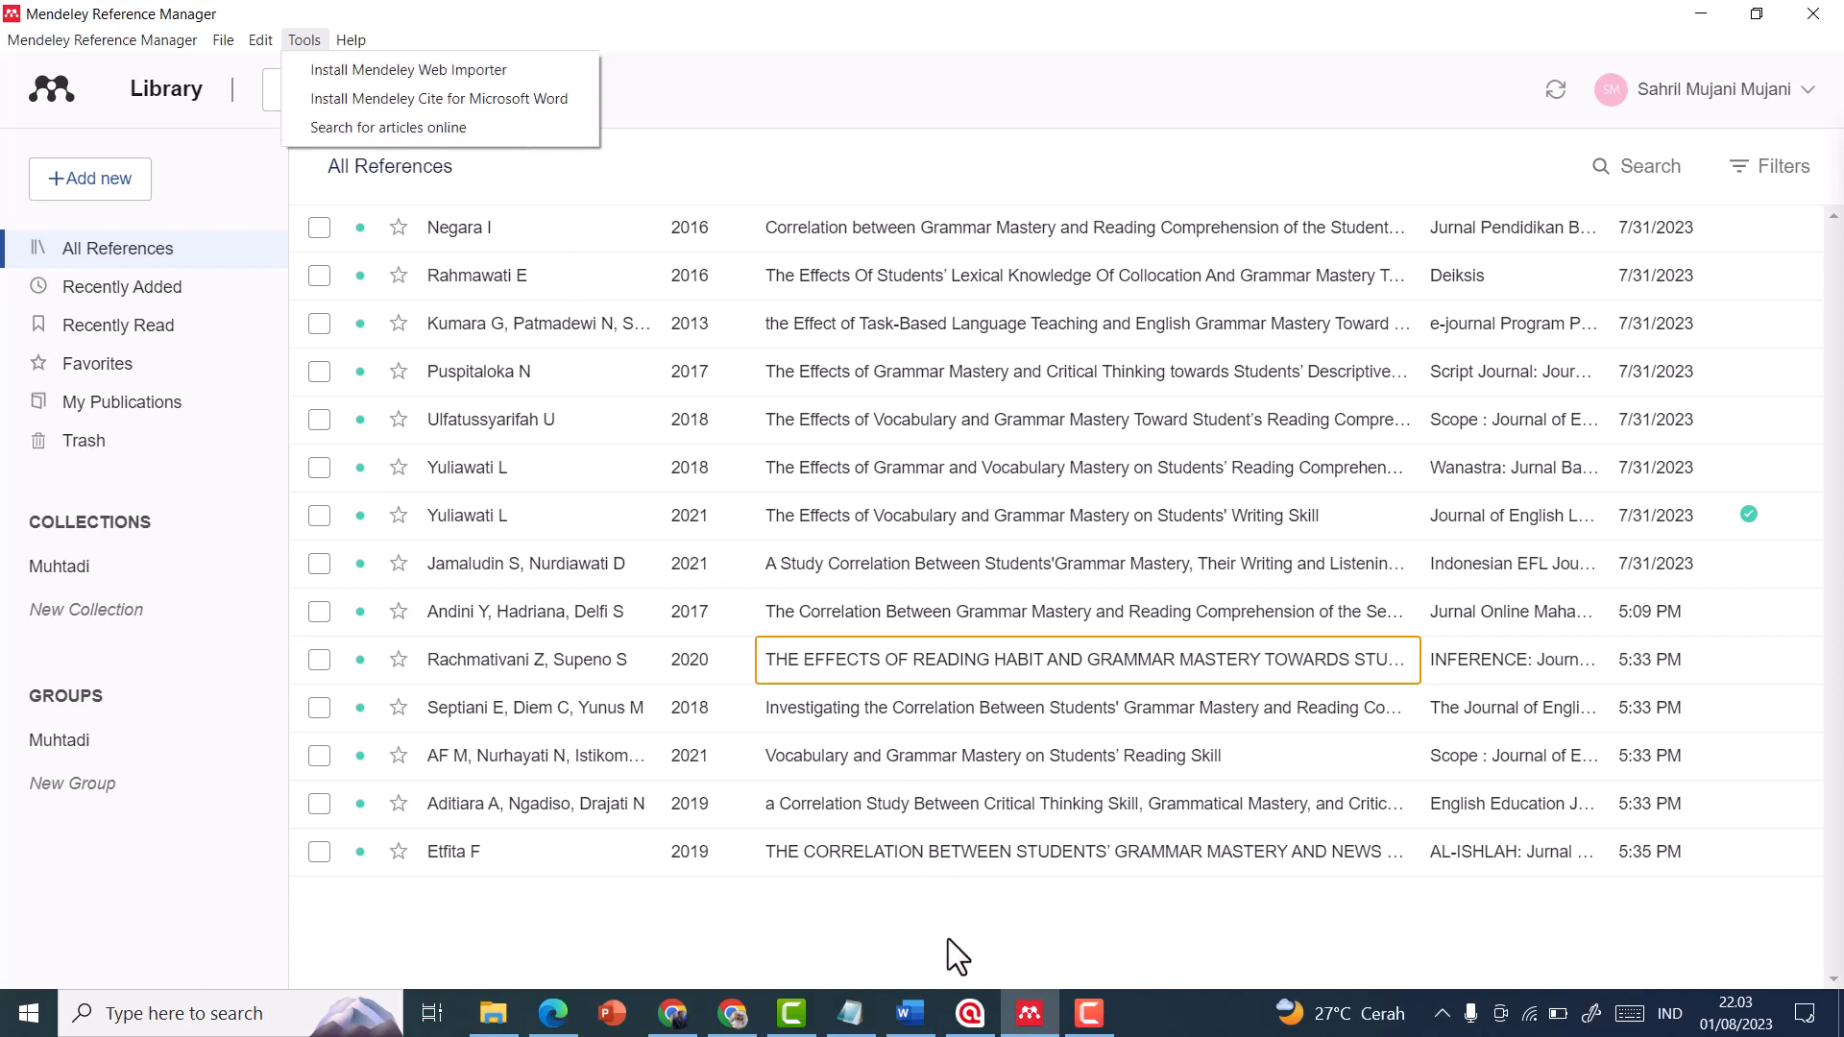
left_click(926, 1013)
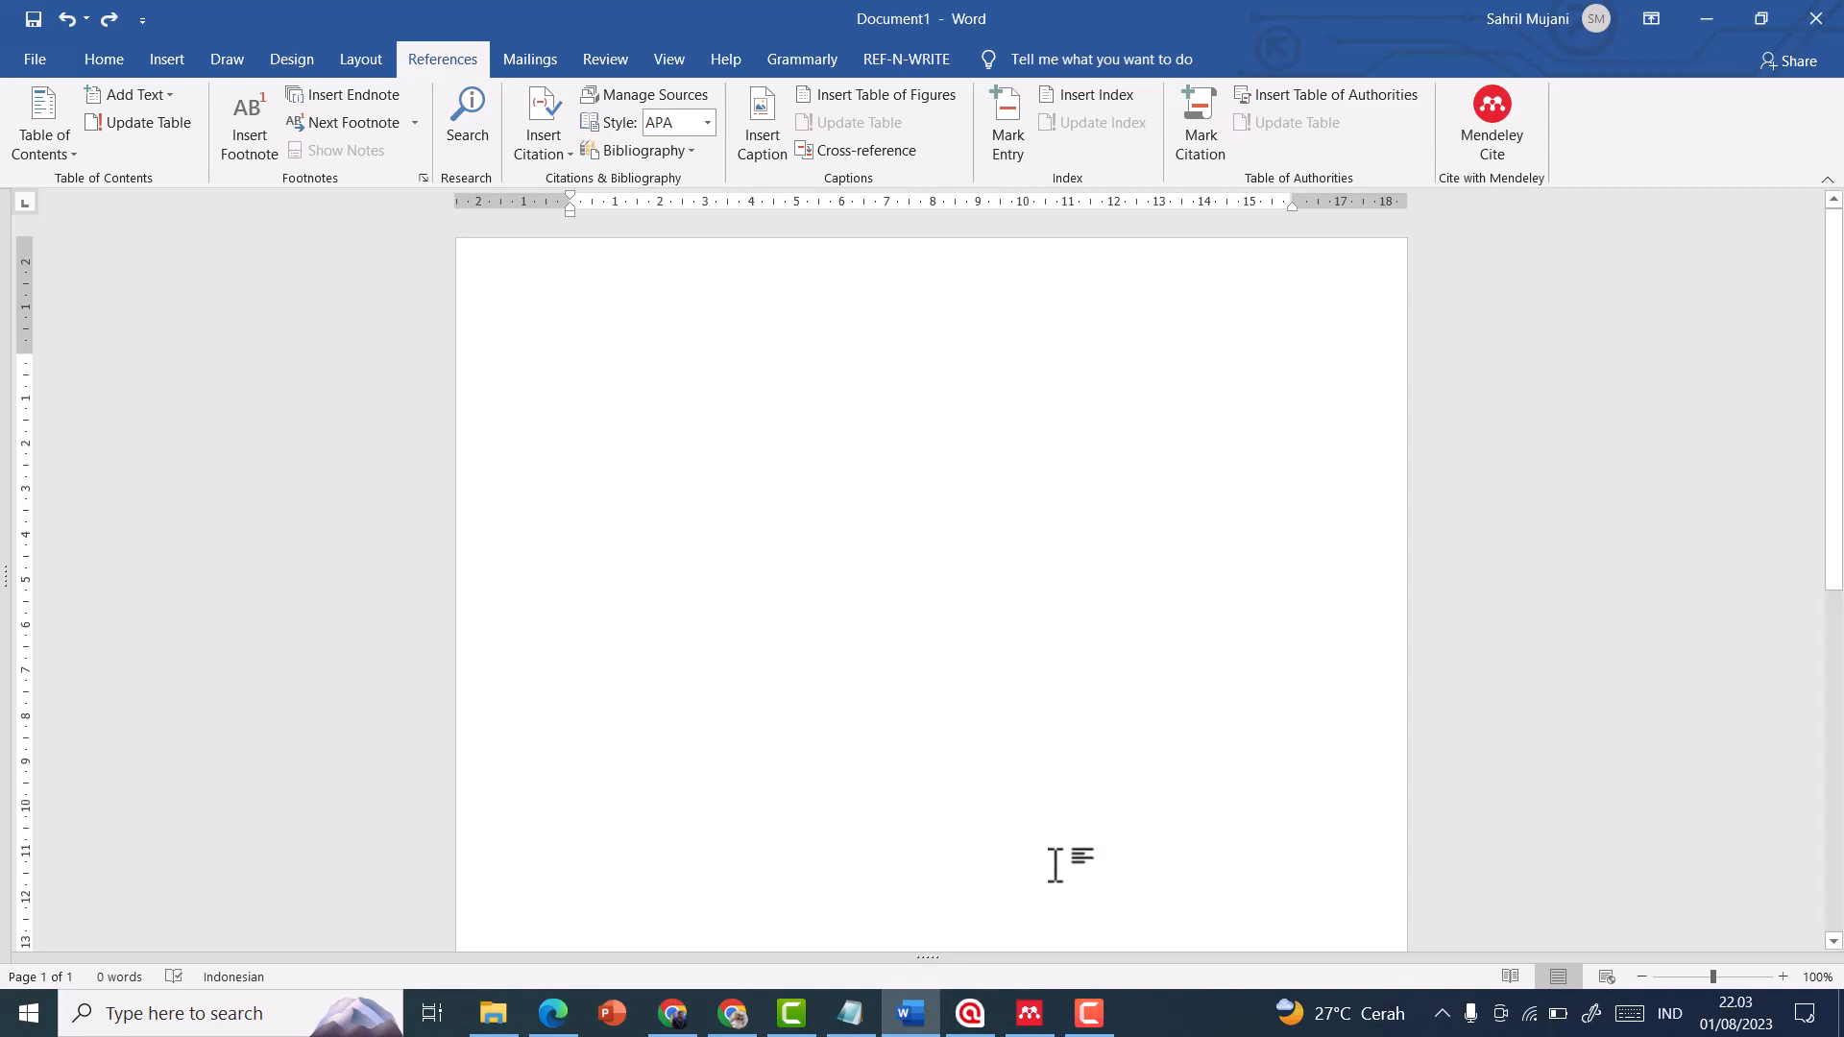
left_click(1020, 1010)
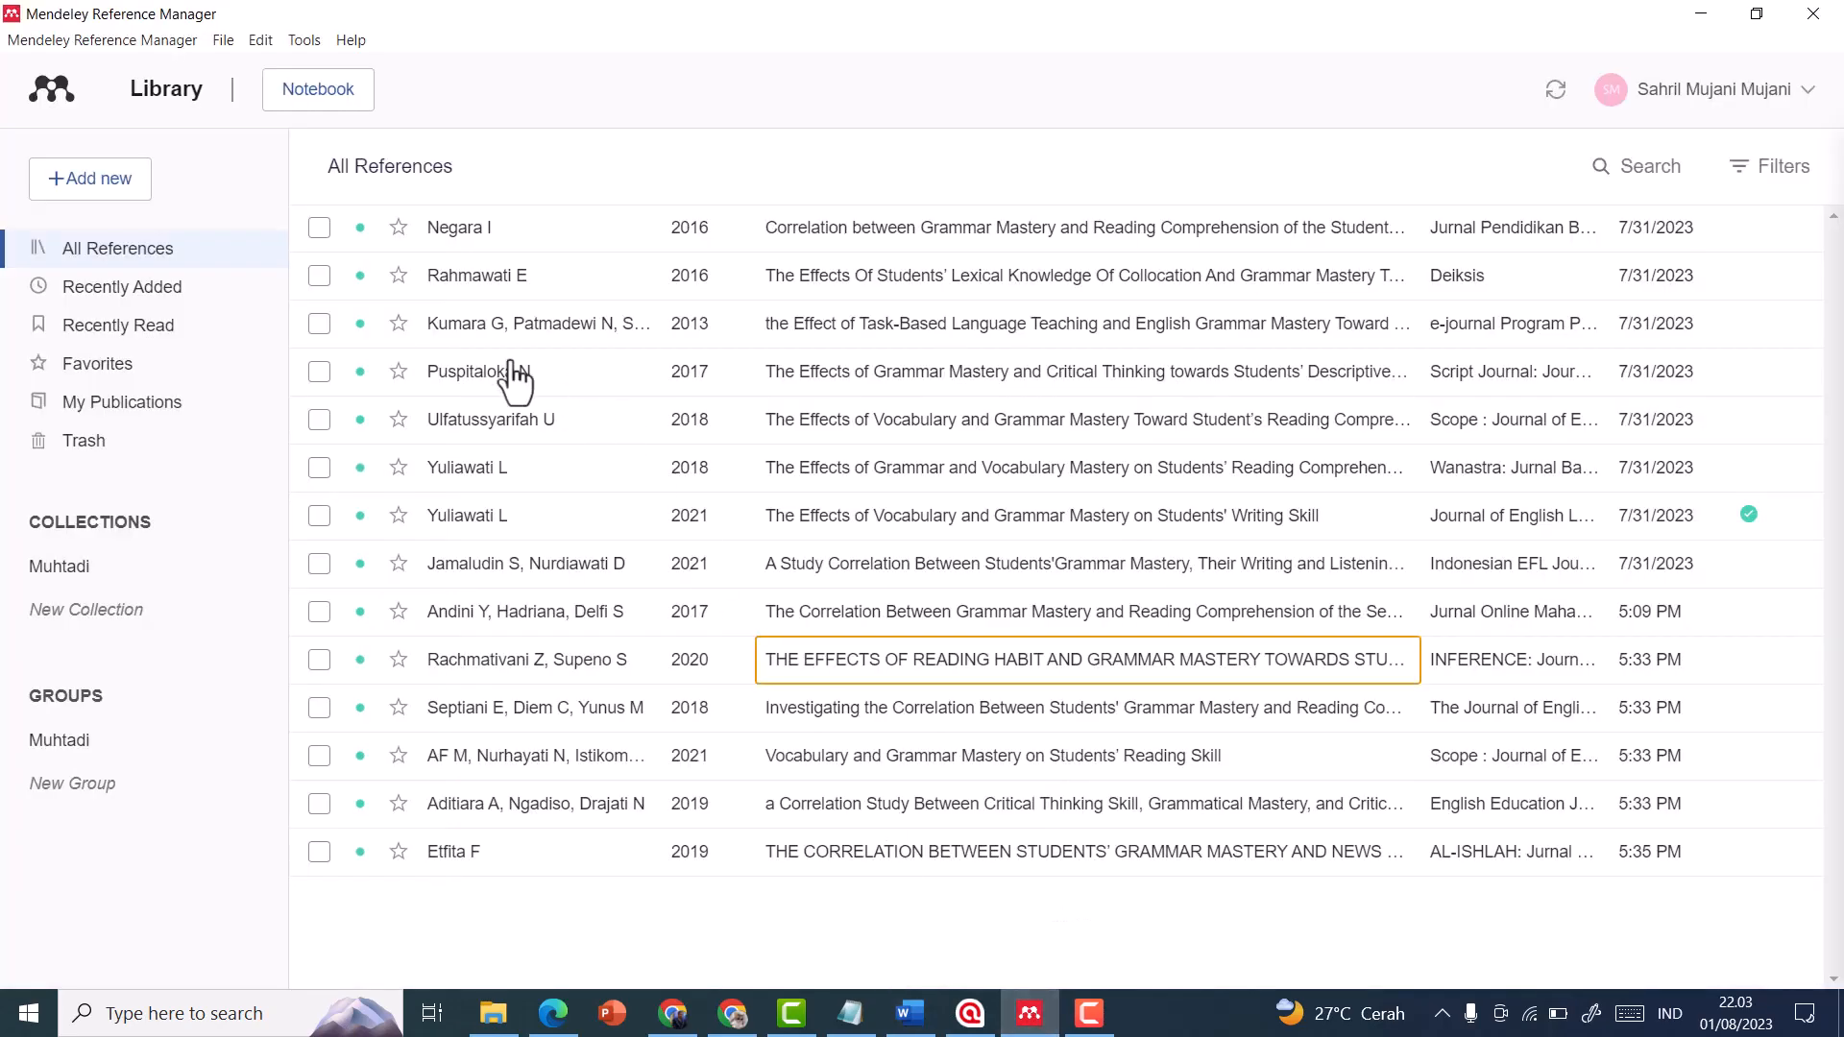
left_click(302, 40)
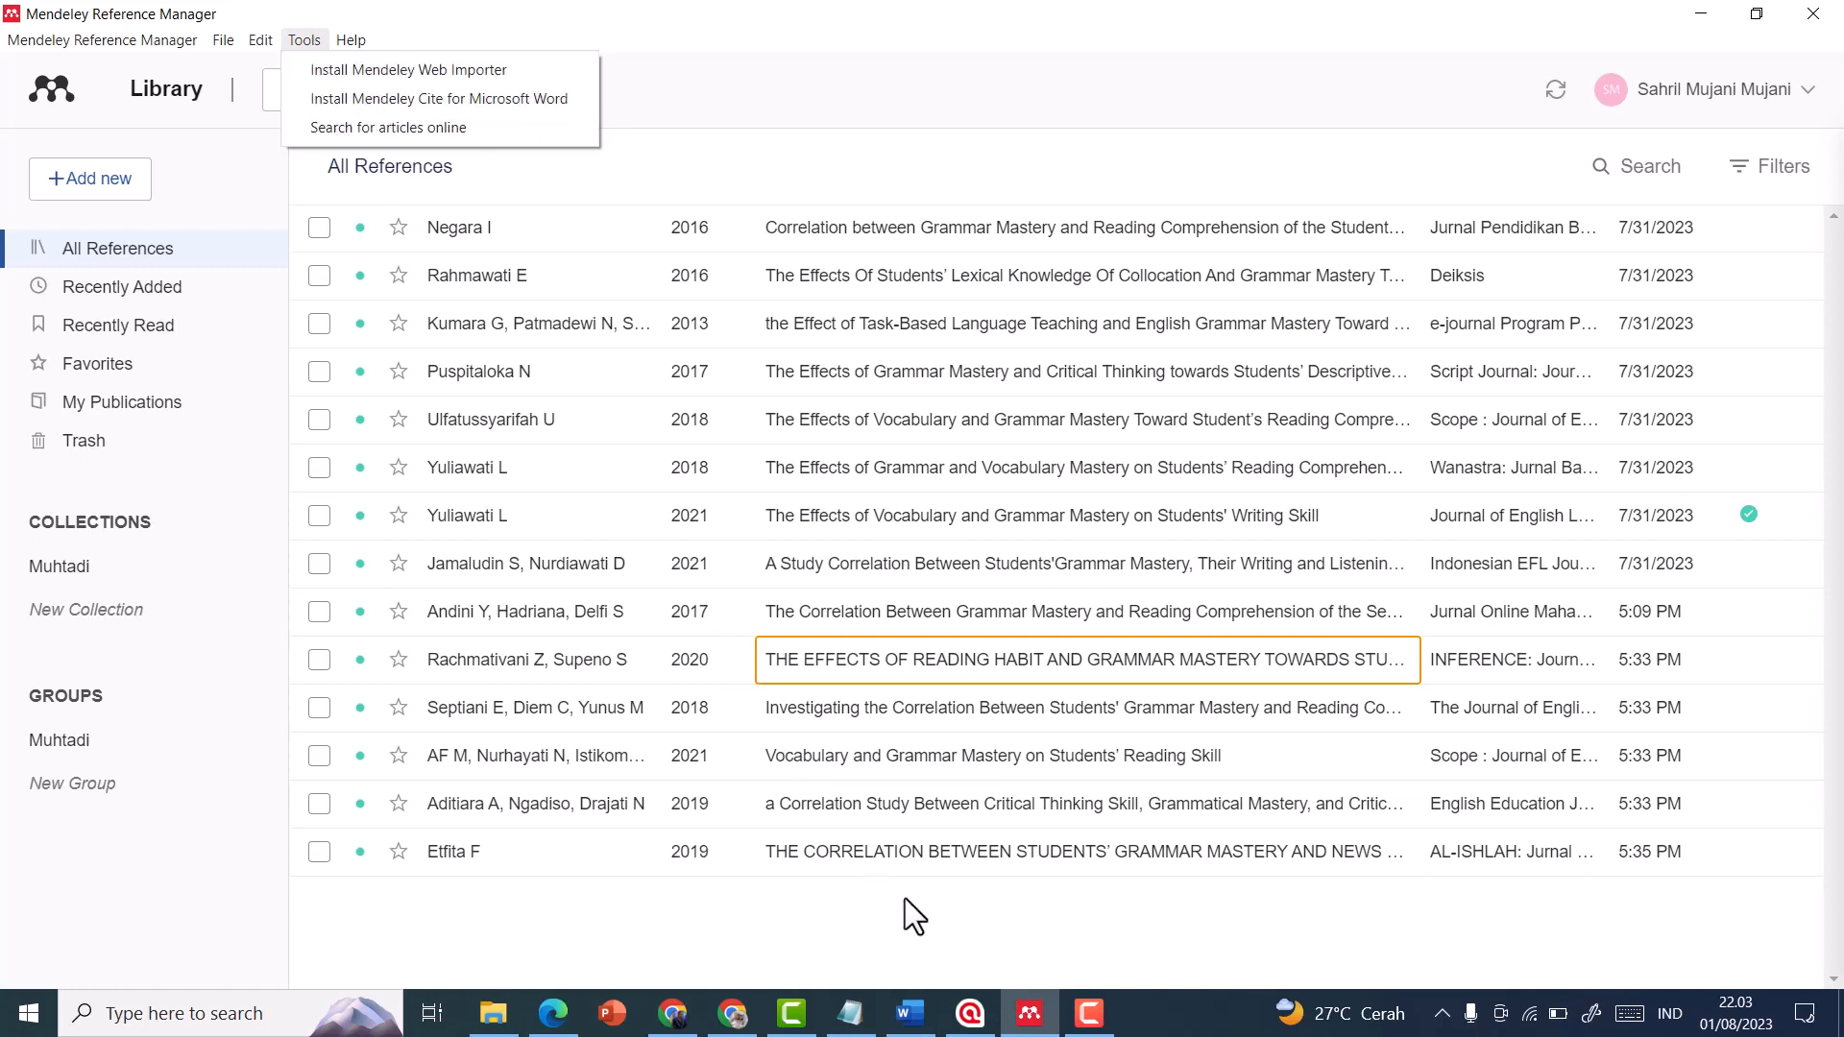
left_click(912, 1013)
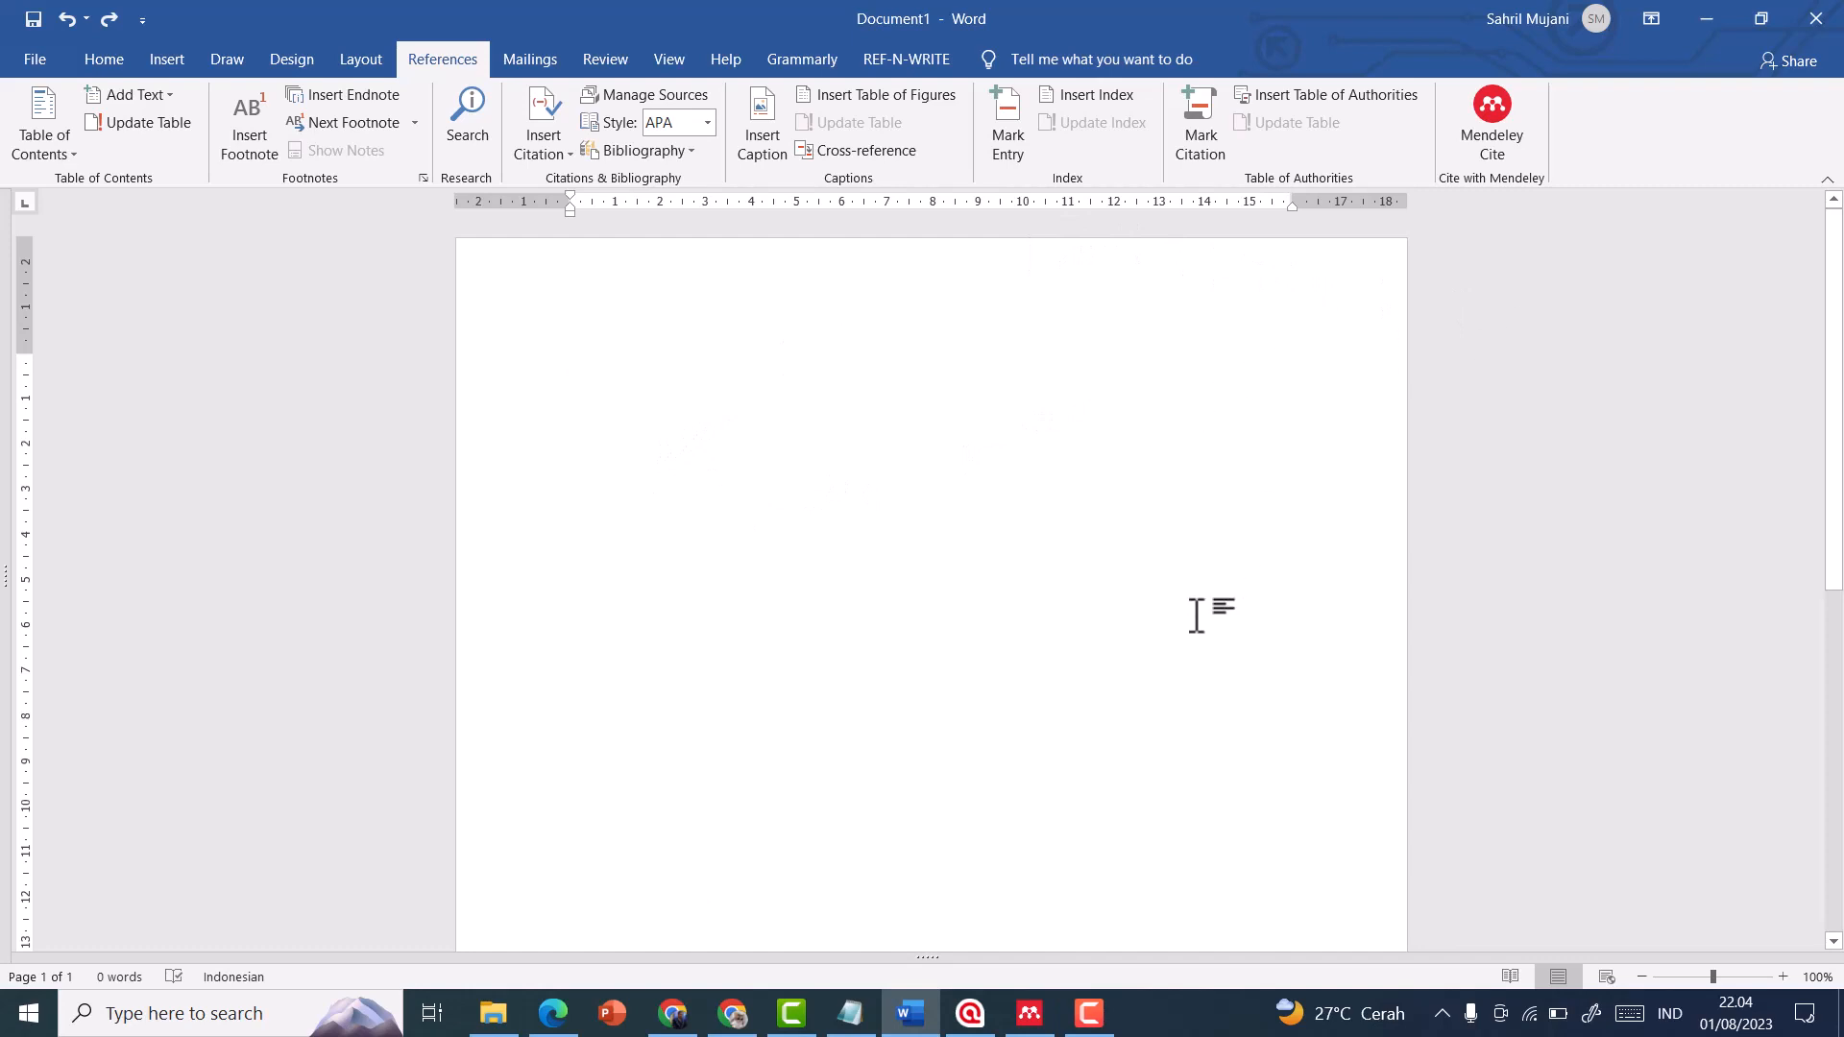
left_click(1820, 29)
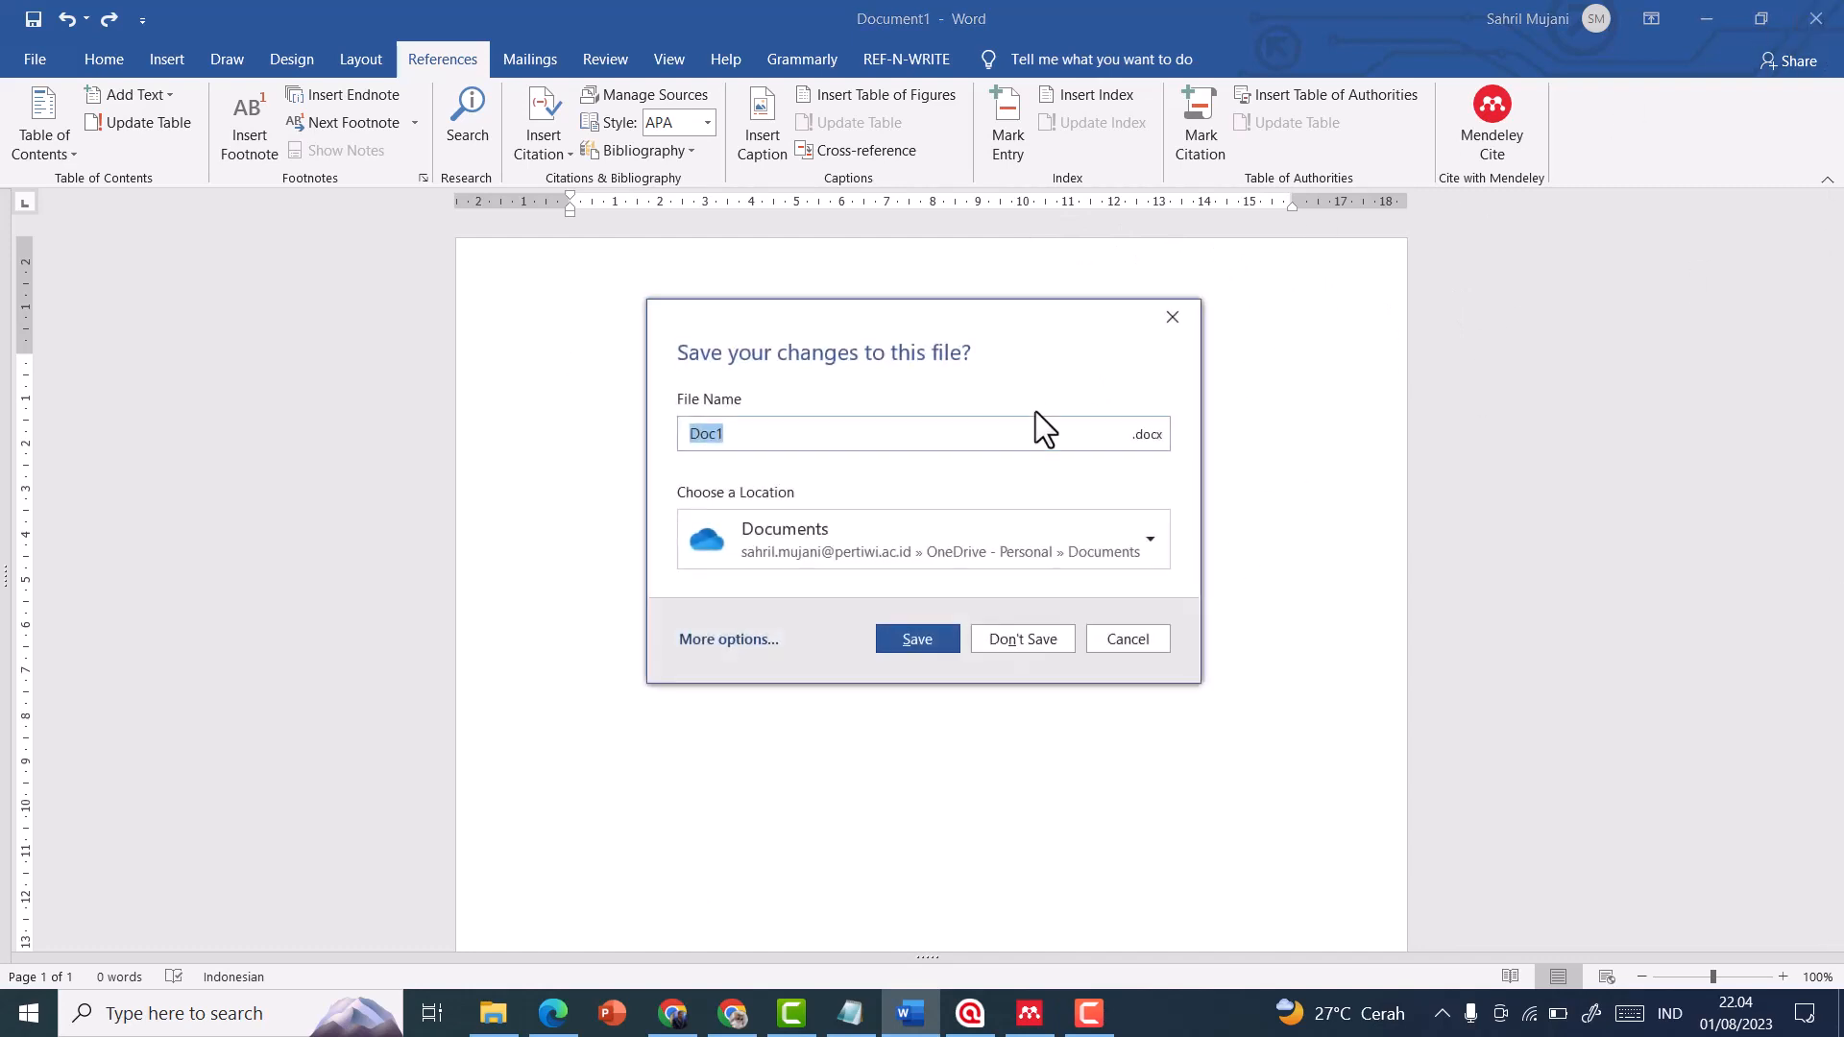
left_click(1139, 636)
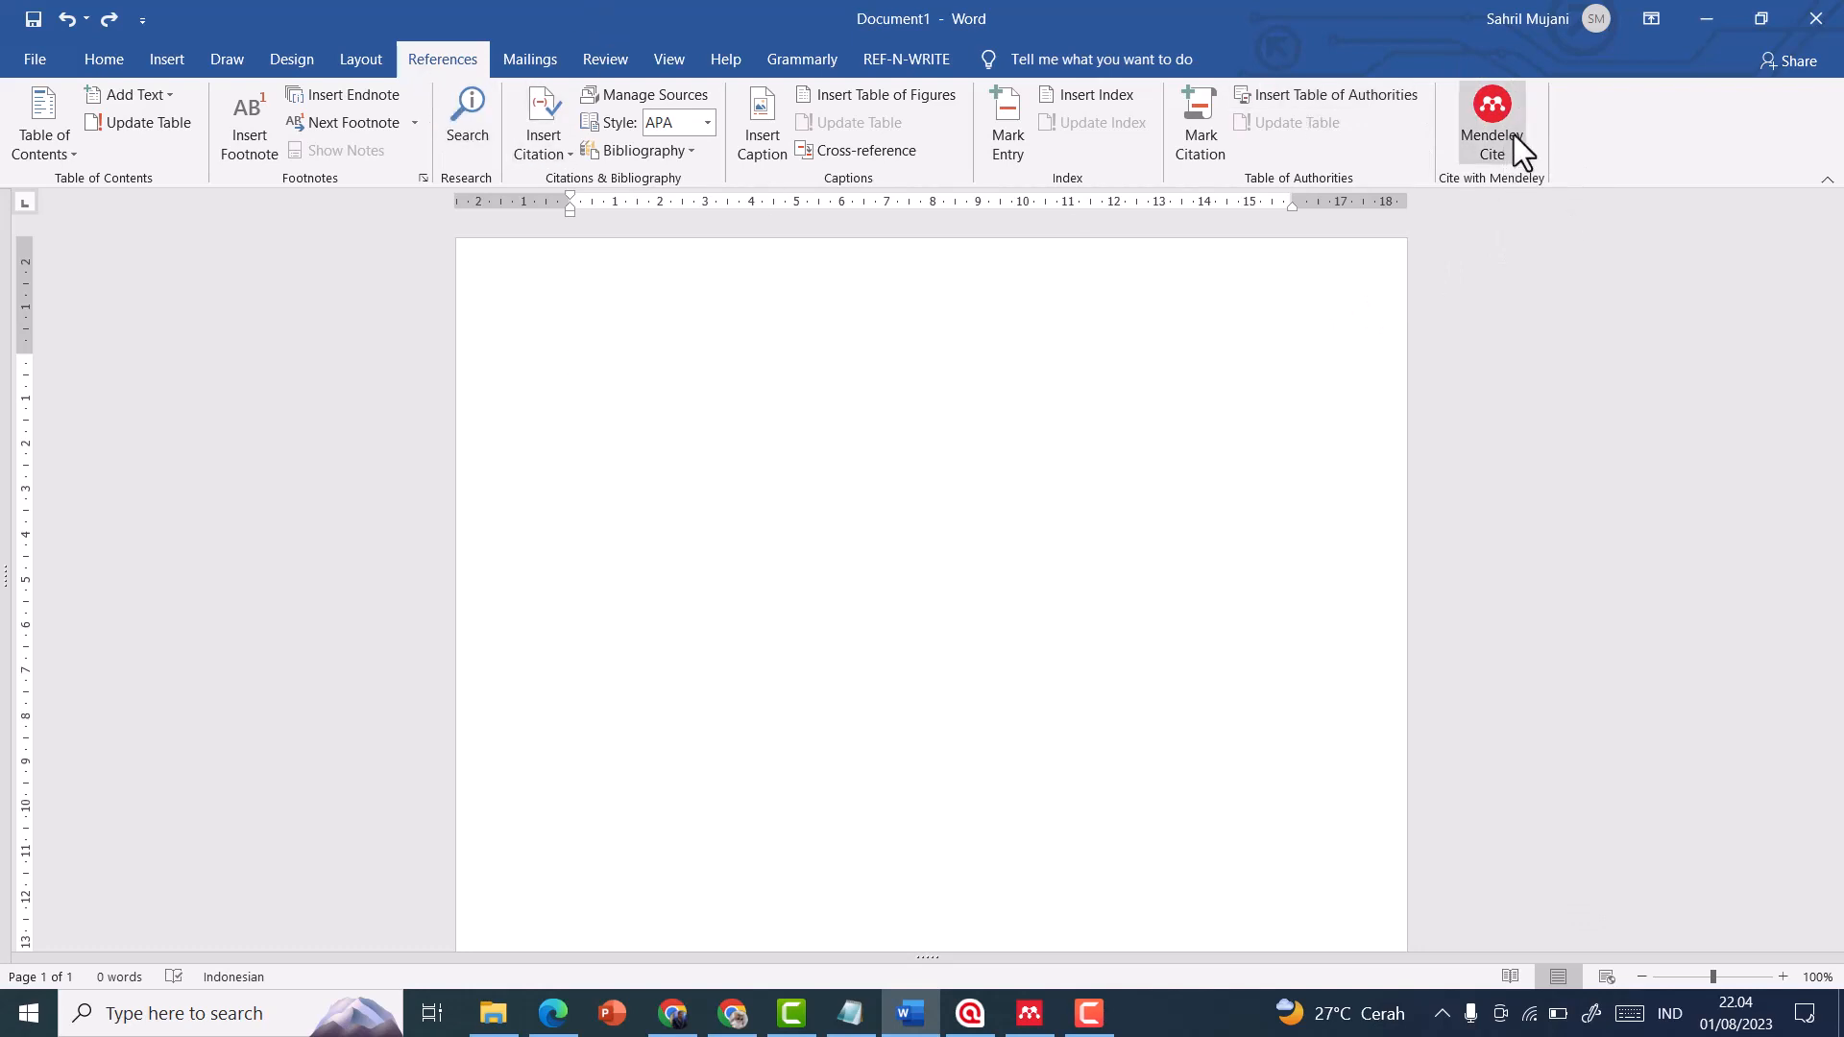
Switch to the Google Scholar browser window and review the numbered task list in Notepad and the page's web address
left_click(685, 1020)
left_click(849, 1013)
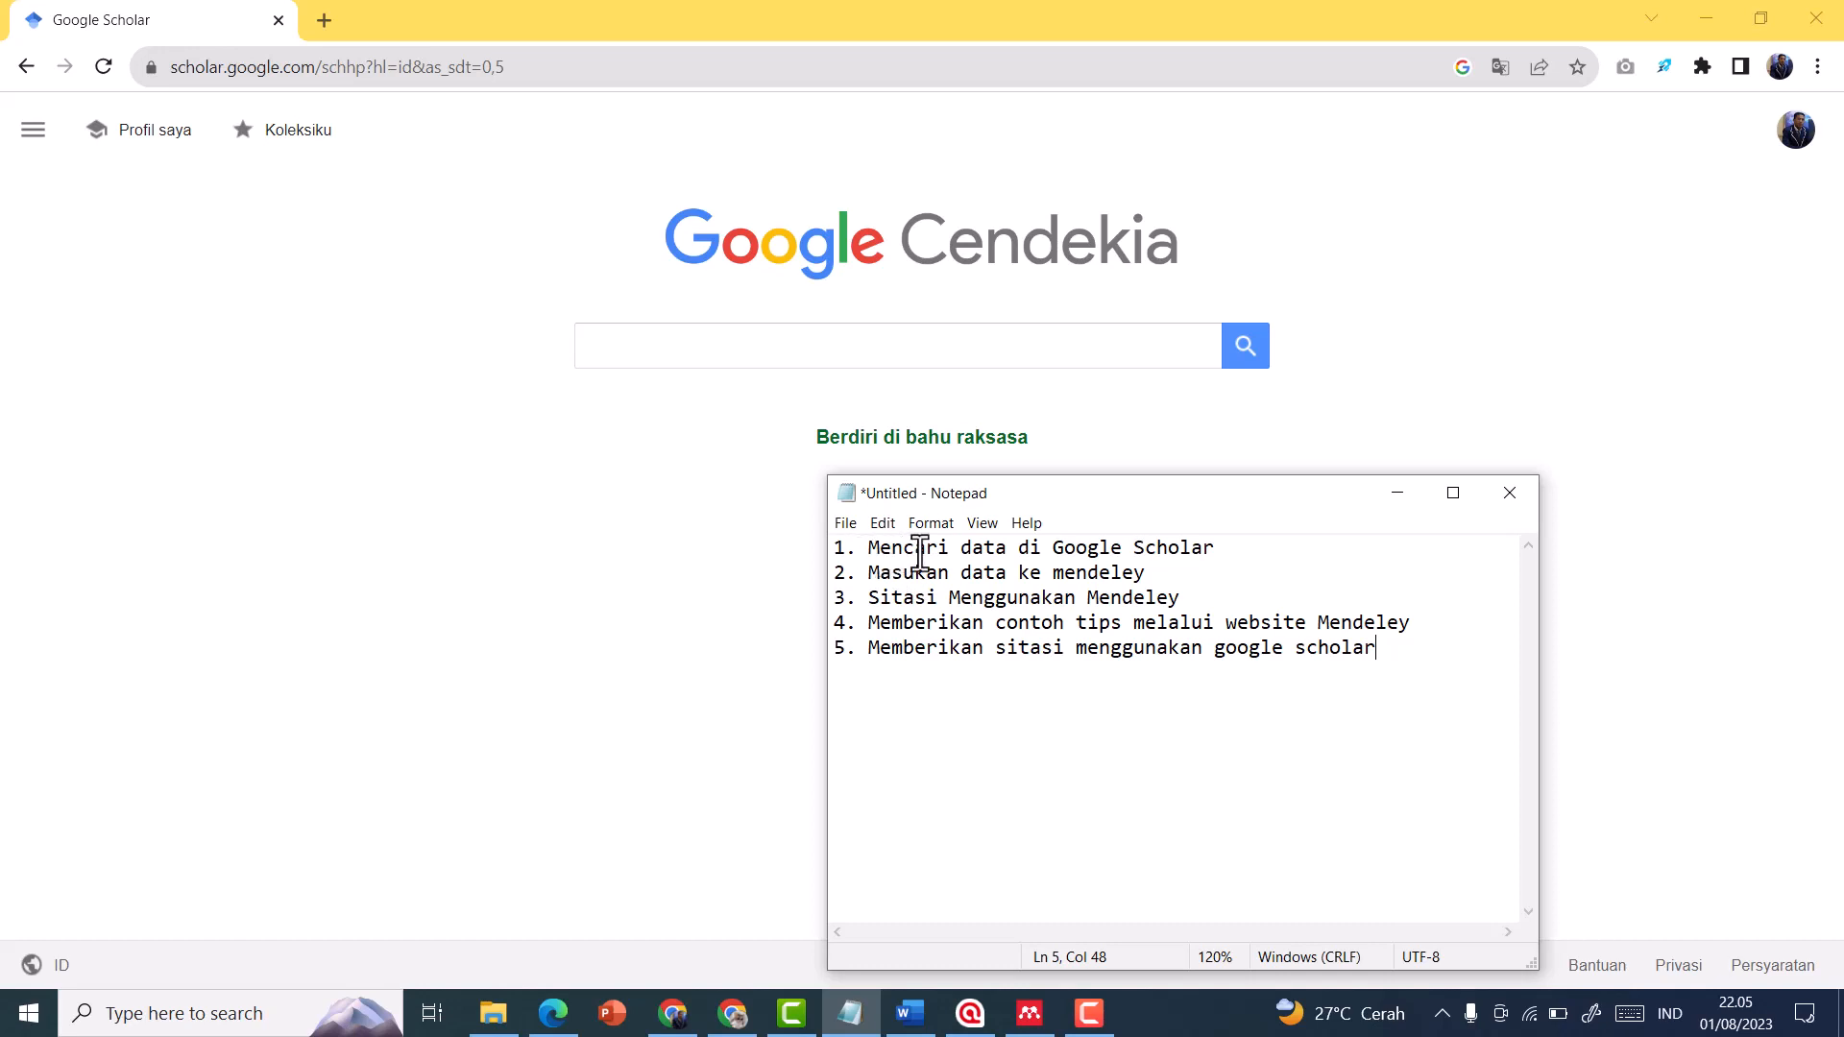
left_click(819, 330)
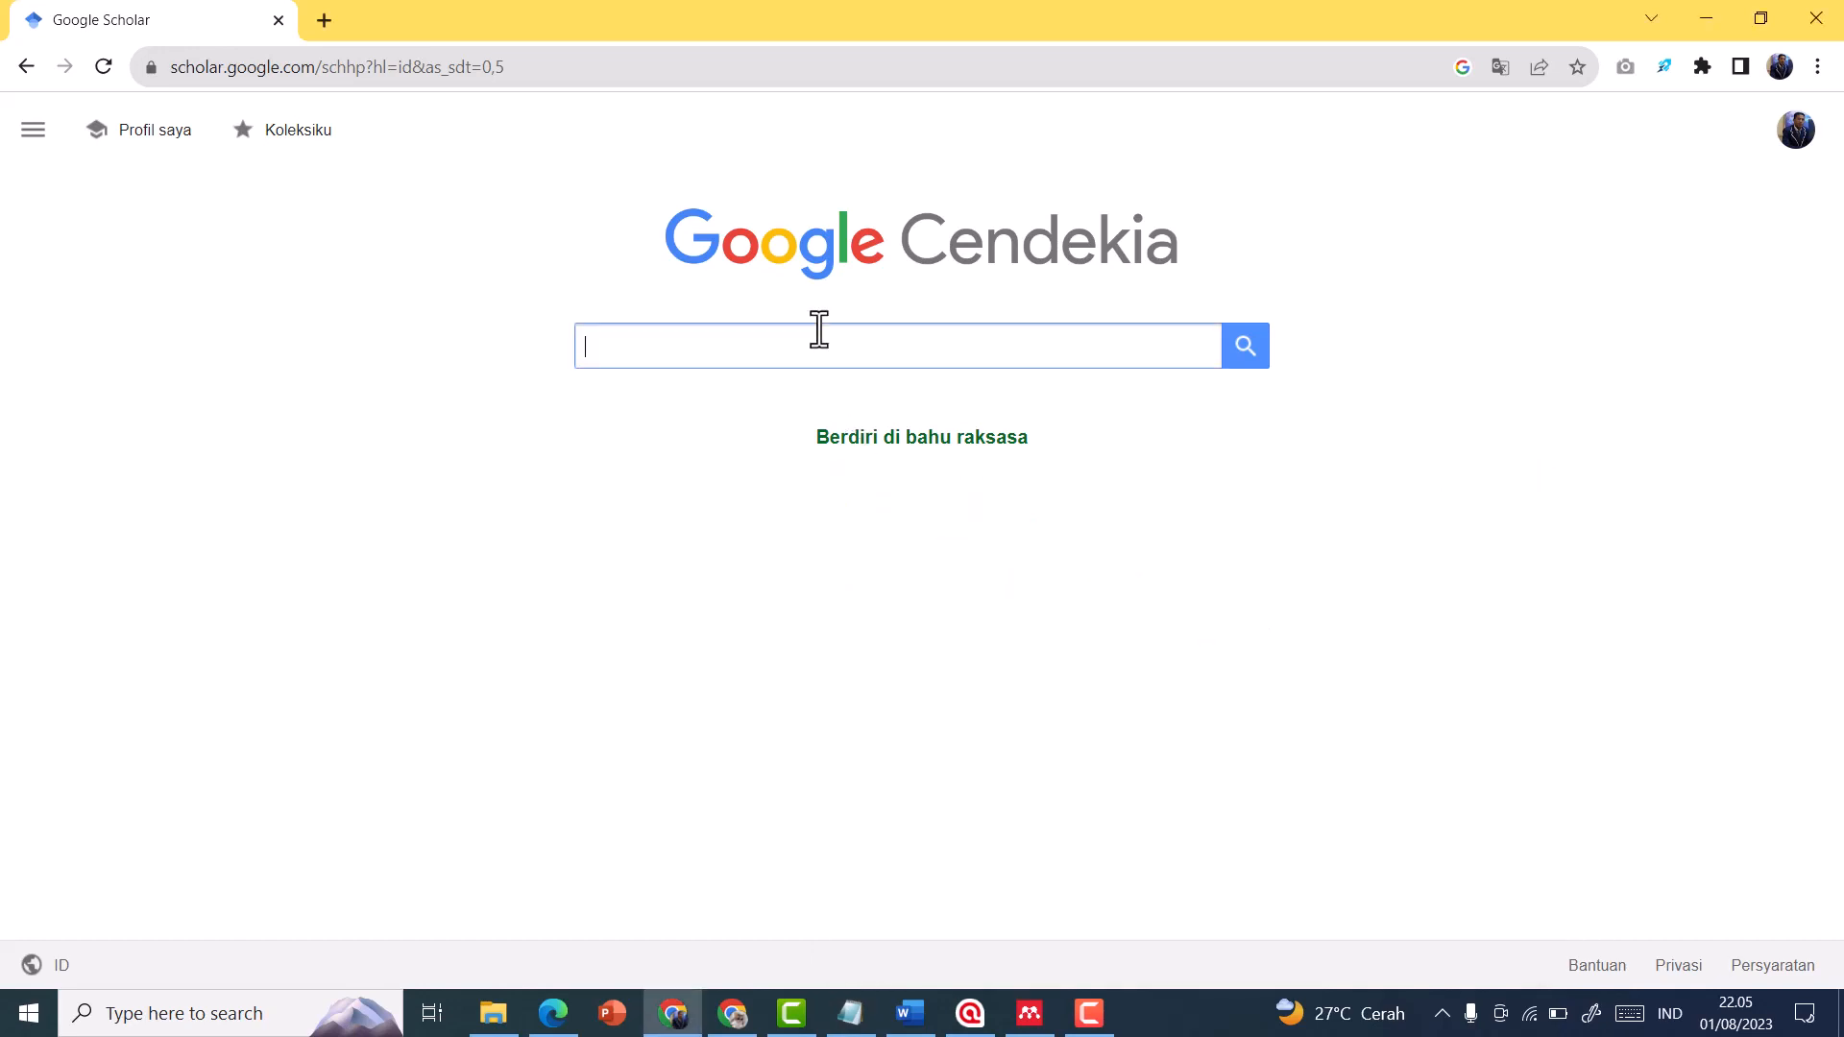
left_click(317, 71)
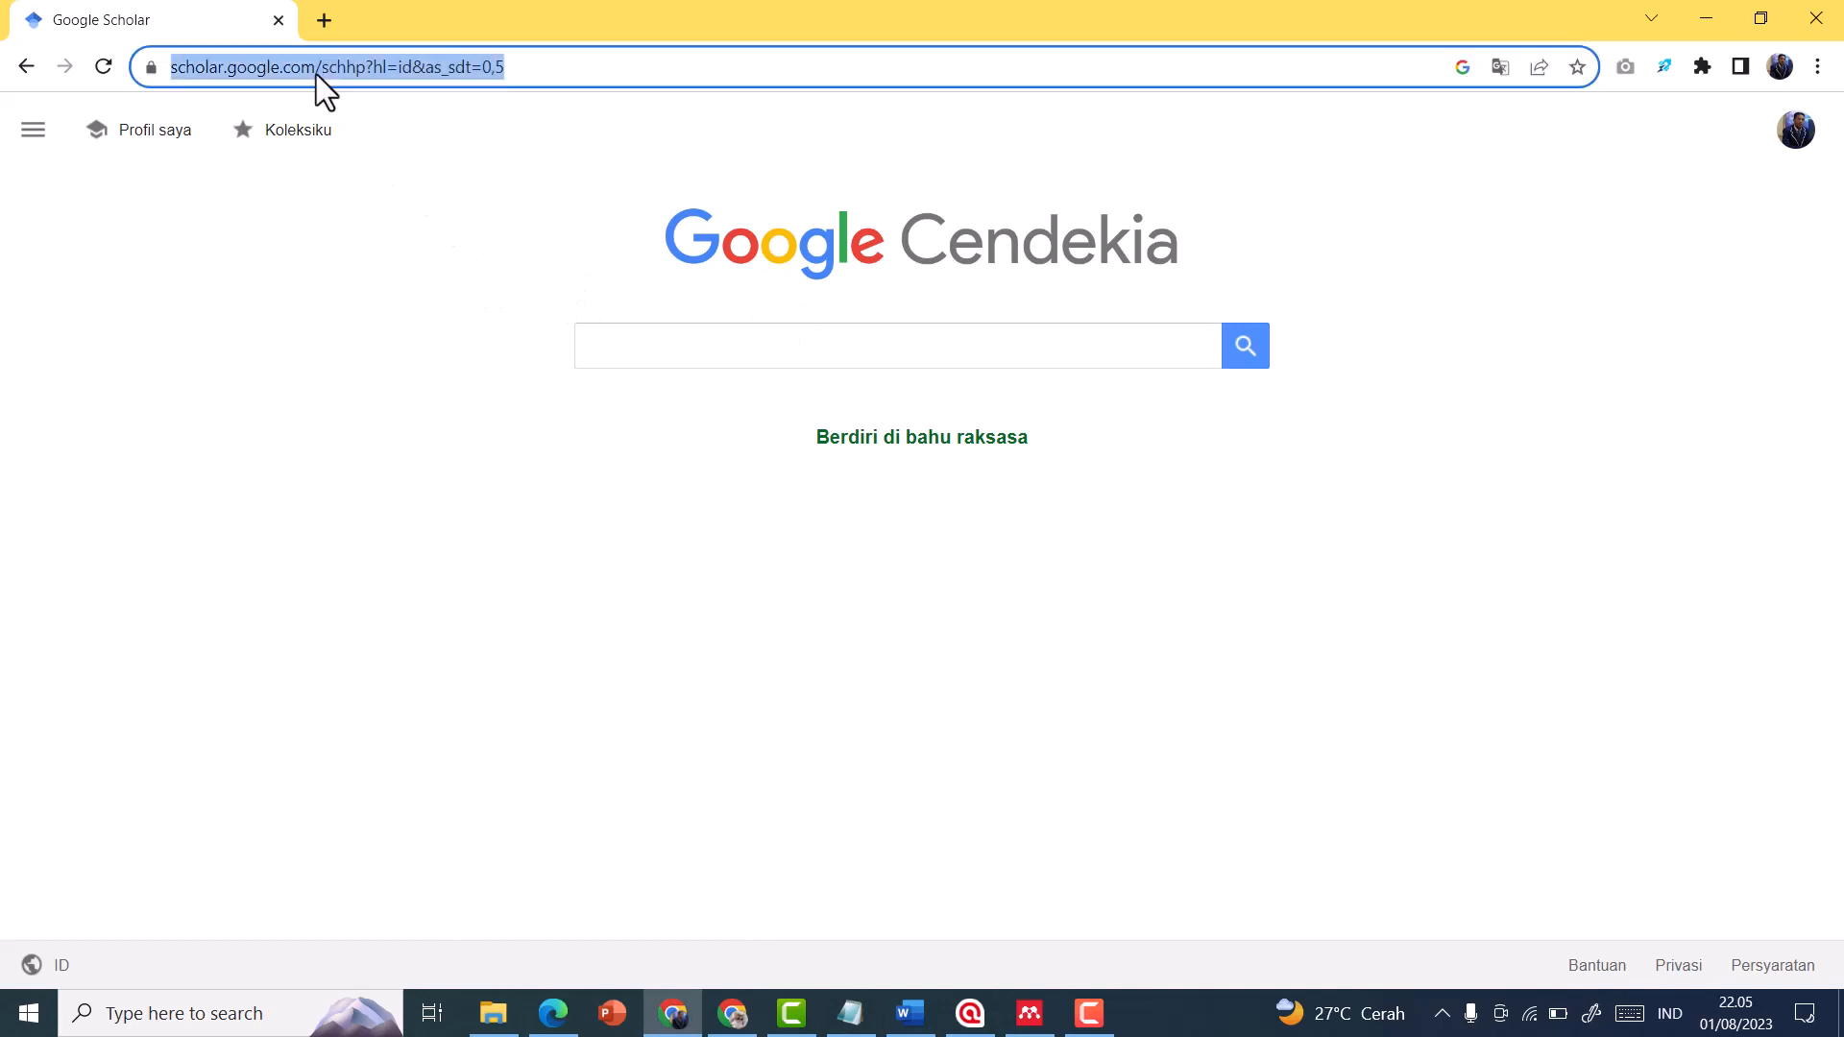
left_click(481, 148)
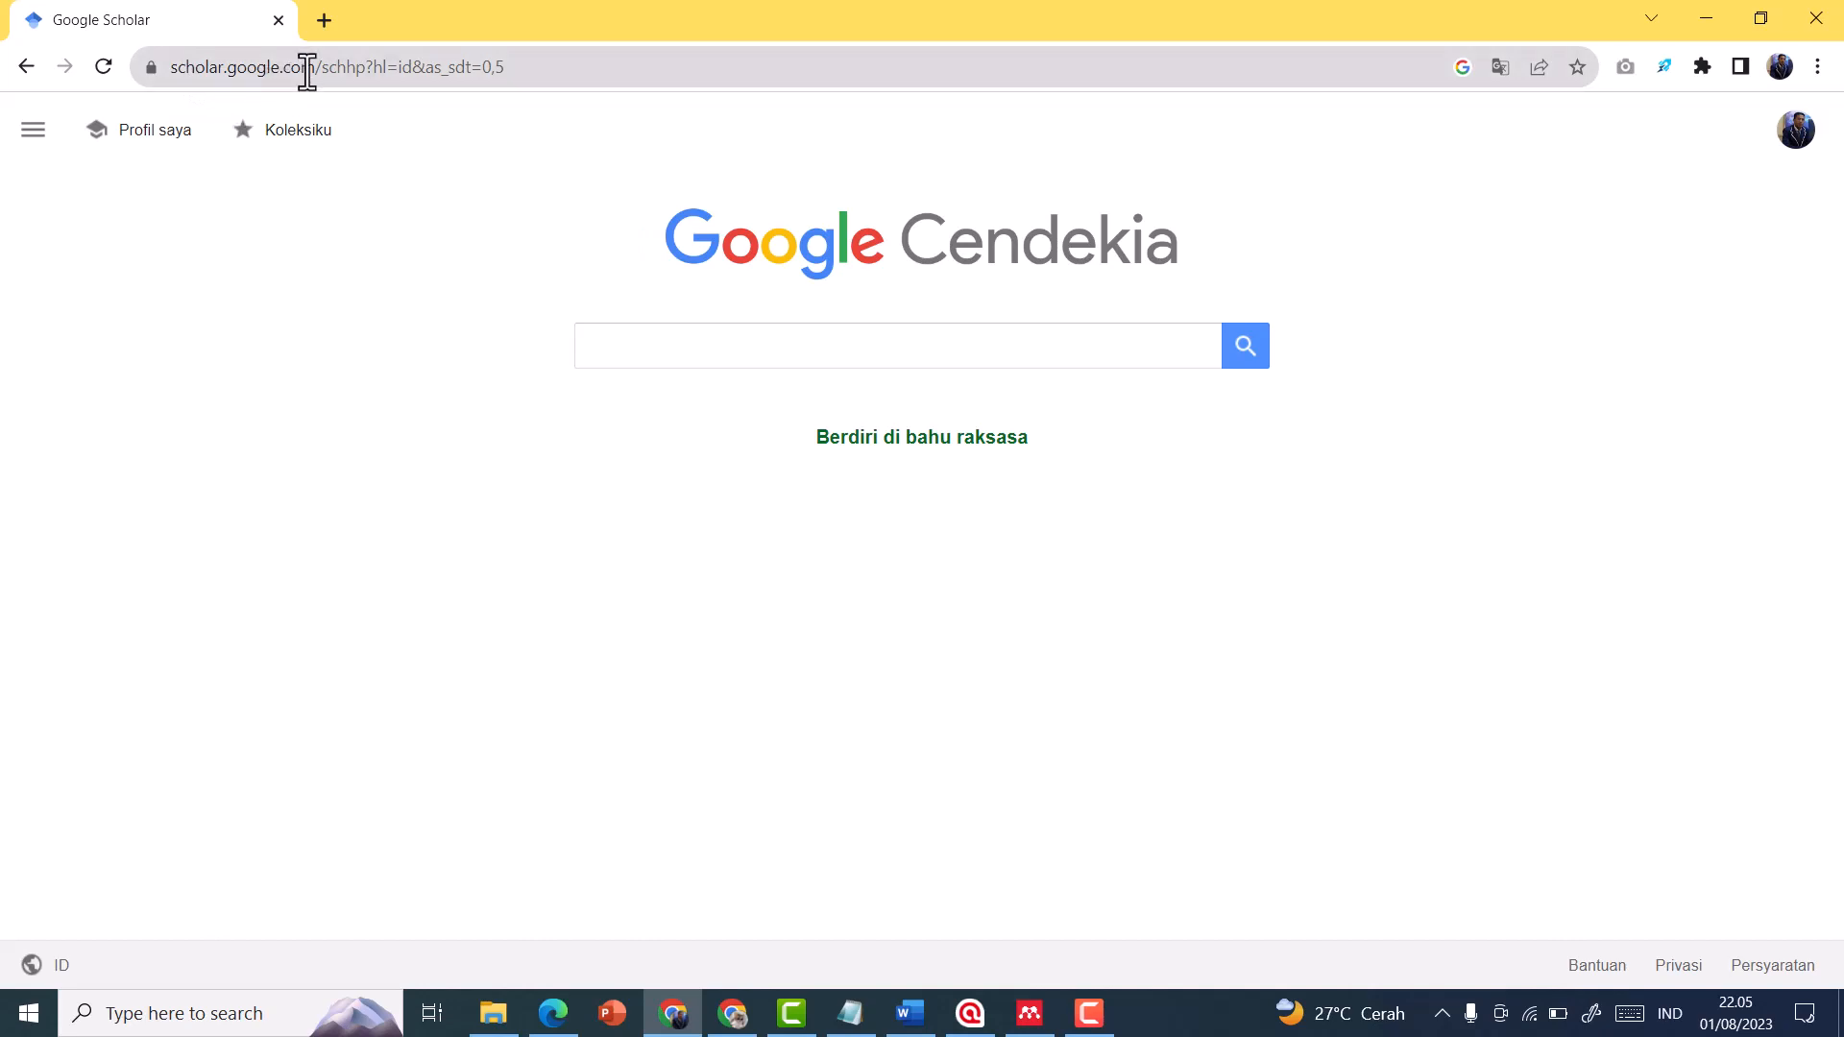
Search the web for "google schoolar" in a new tab, open Google Scholar from the results, and close that duplicate tab
left_click(322, 22)
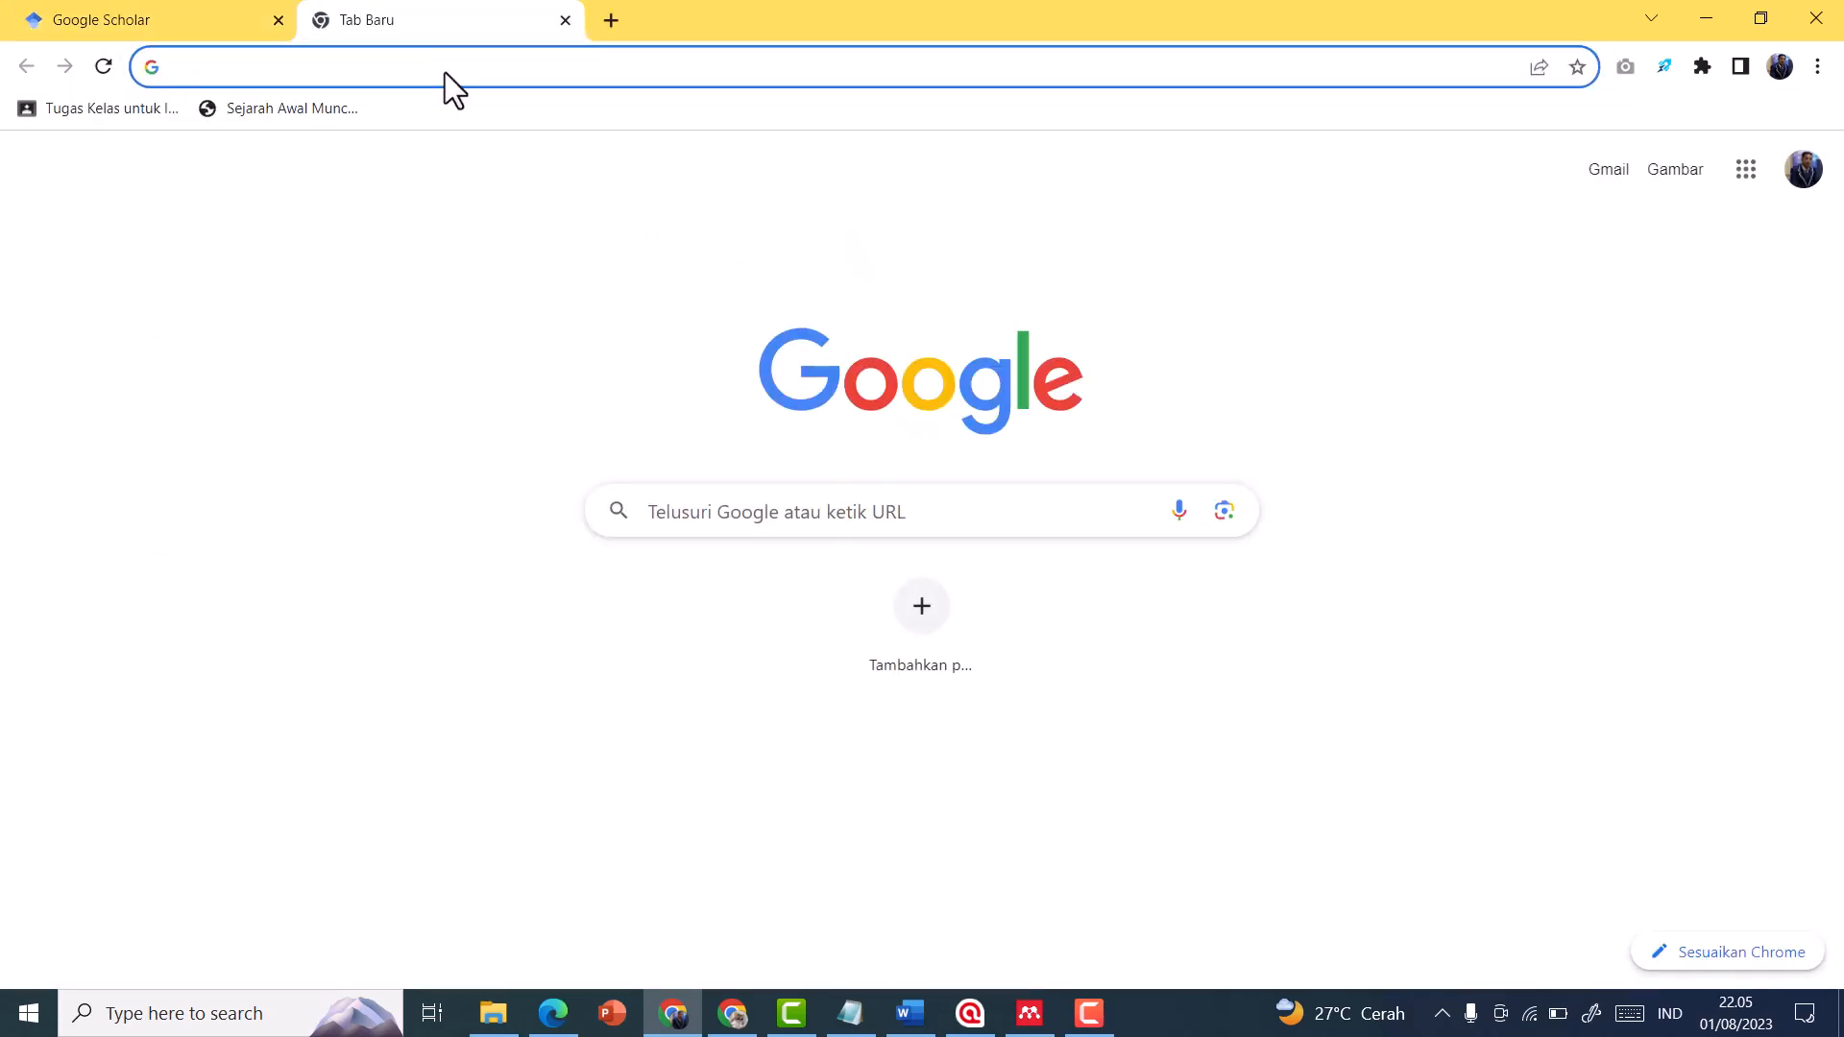
type("googlw")
key("BackSpace")
key("BackSpace")
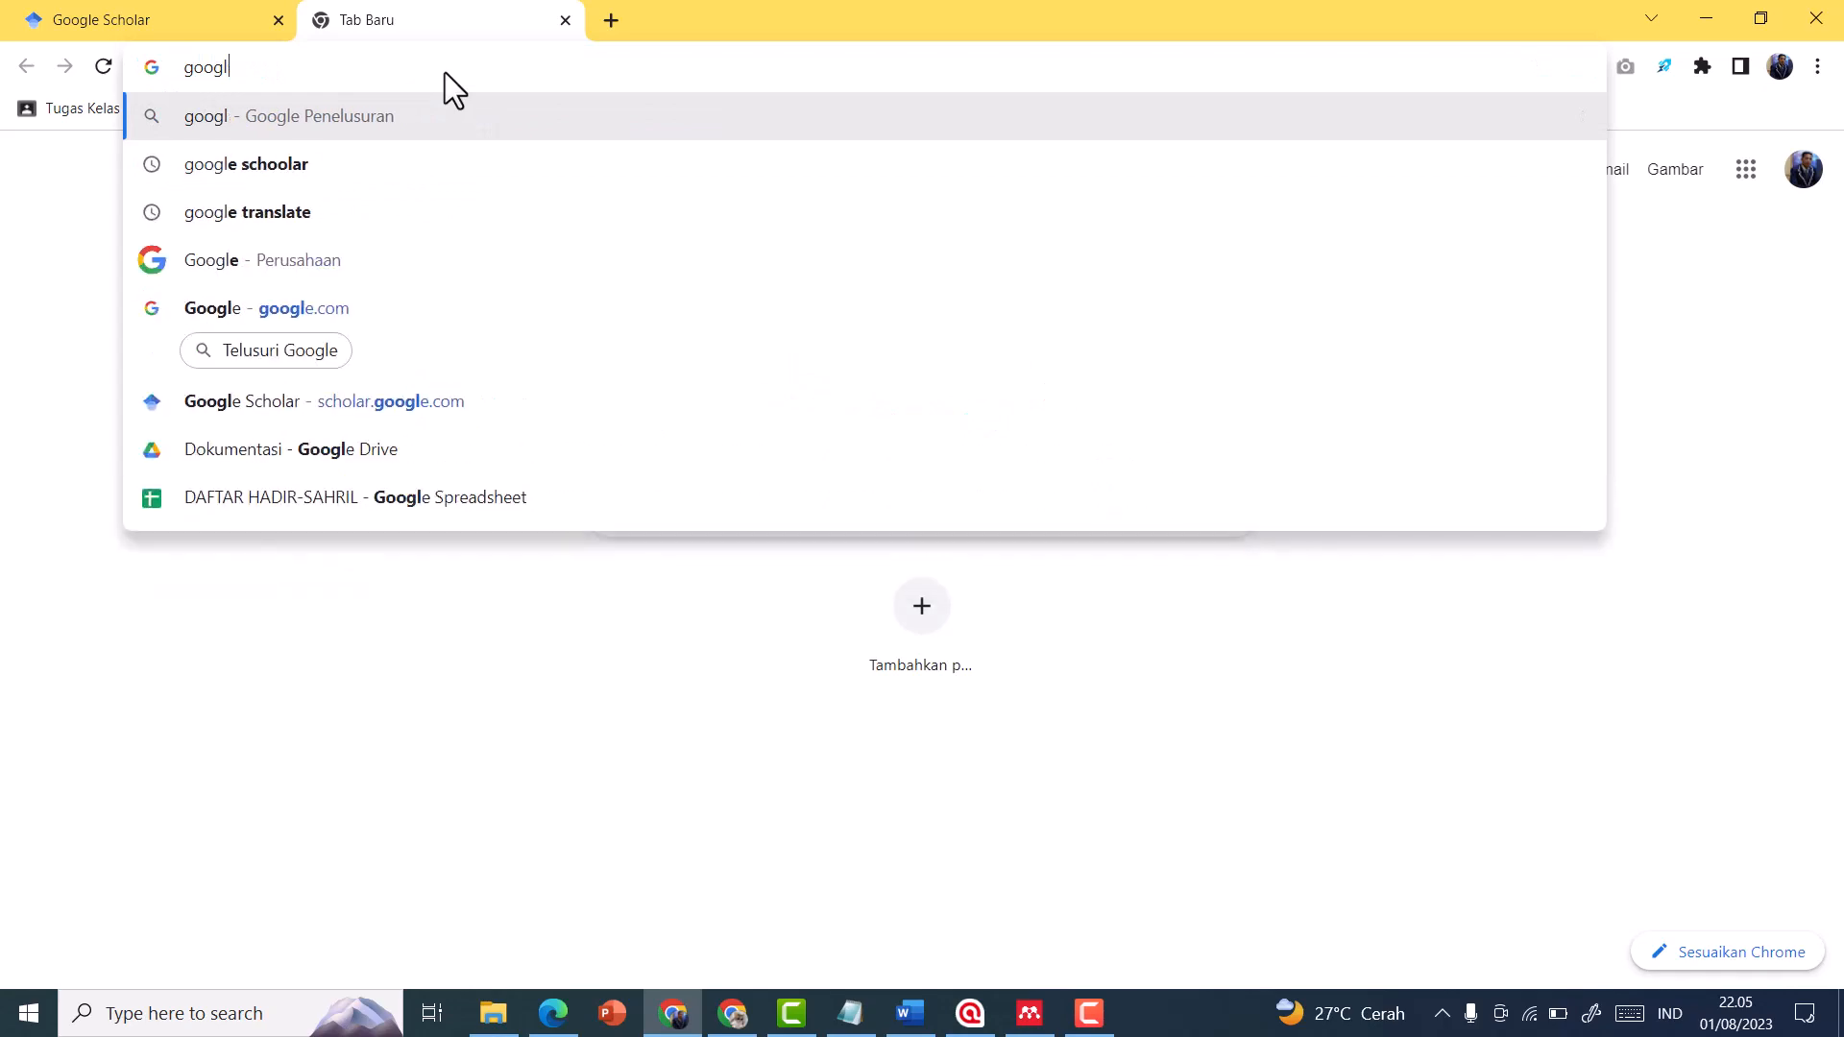
type("e sc")
key("Return")
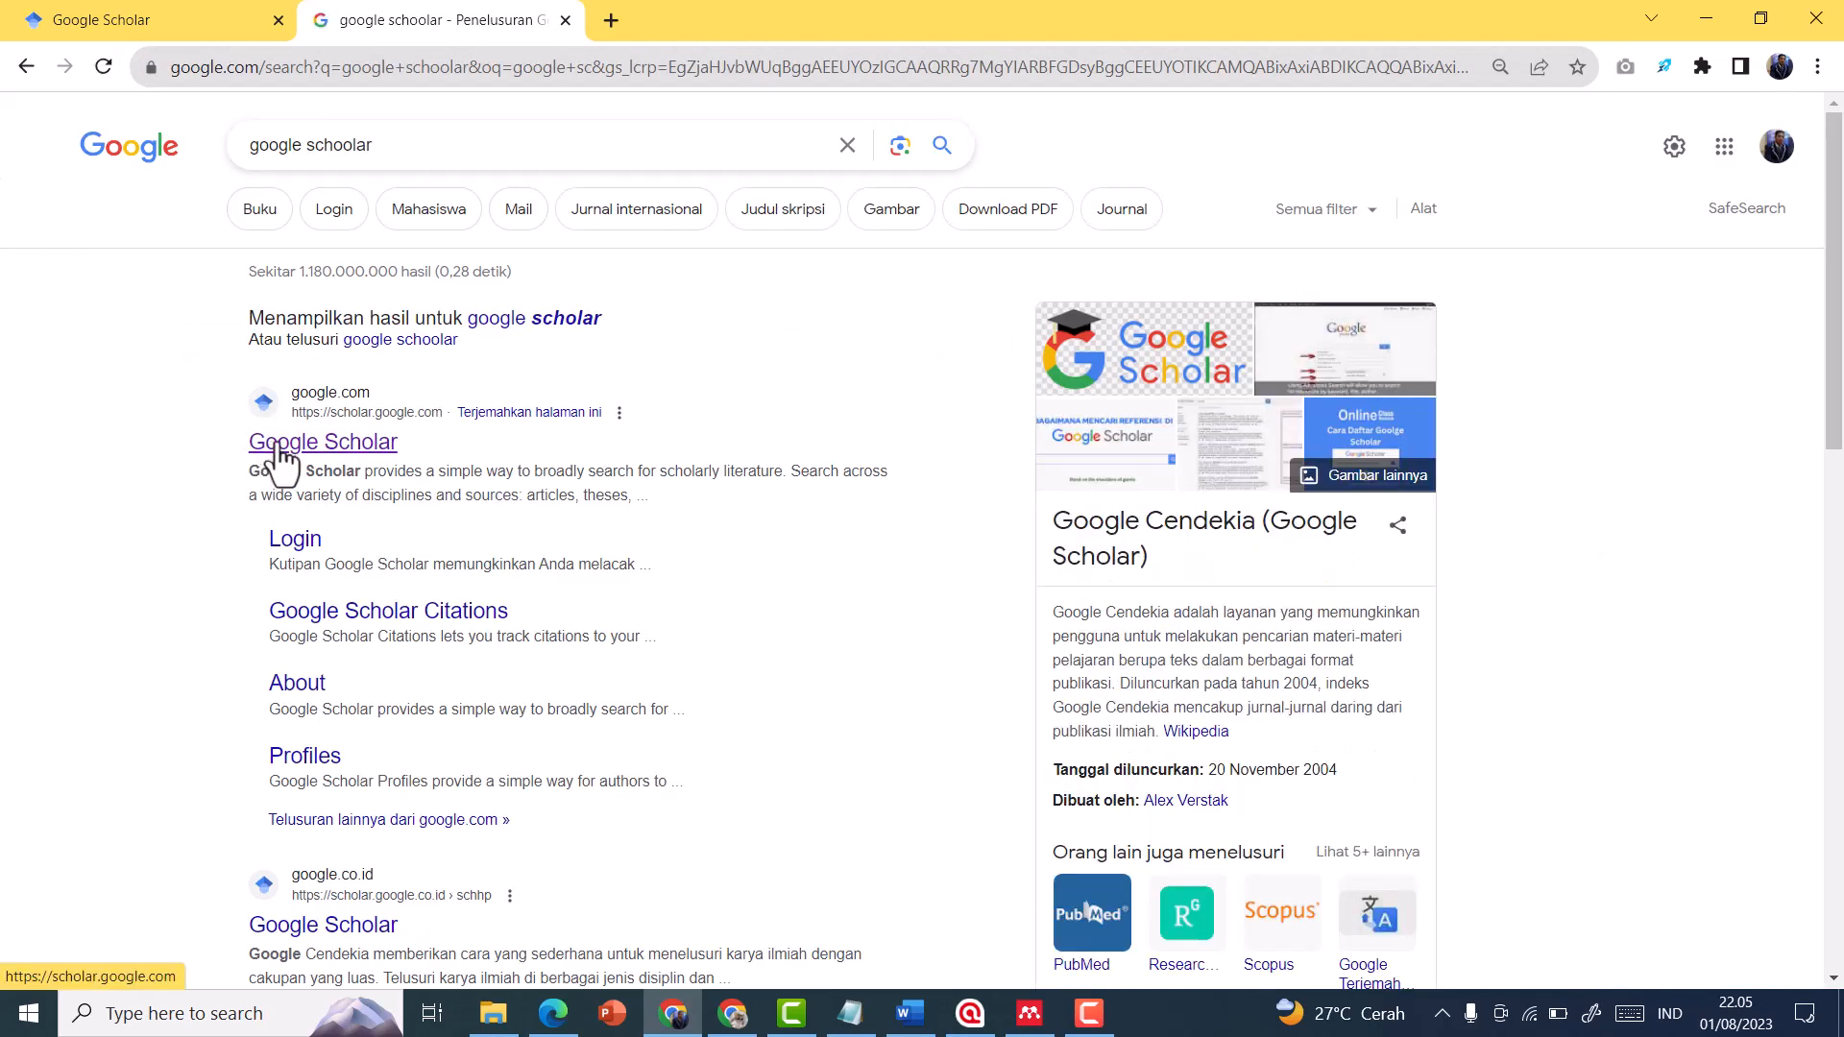
left_click(279, 444)
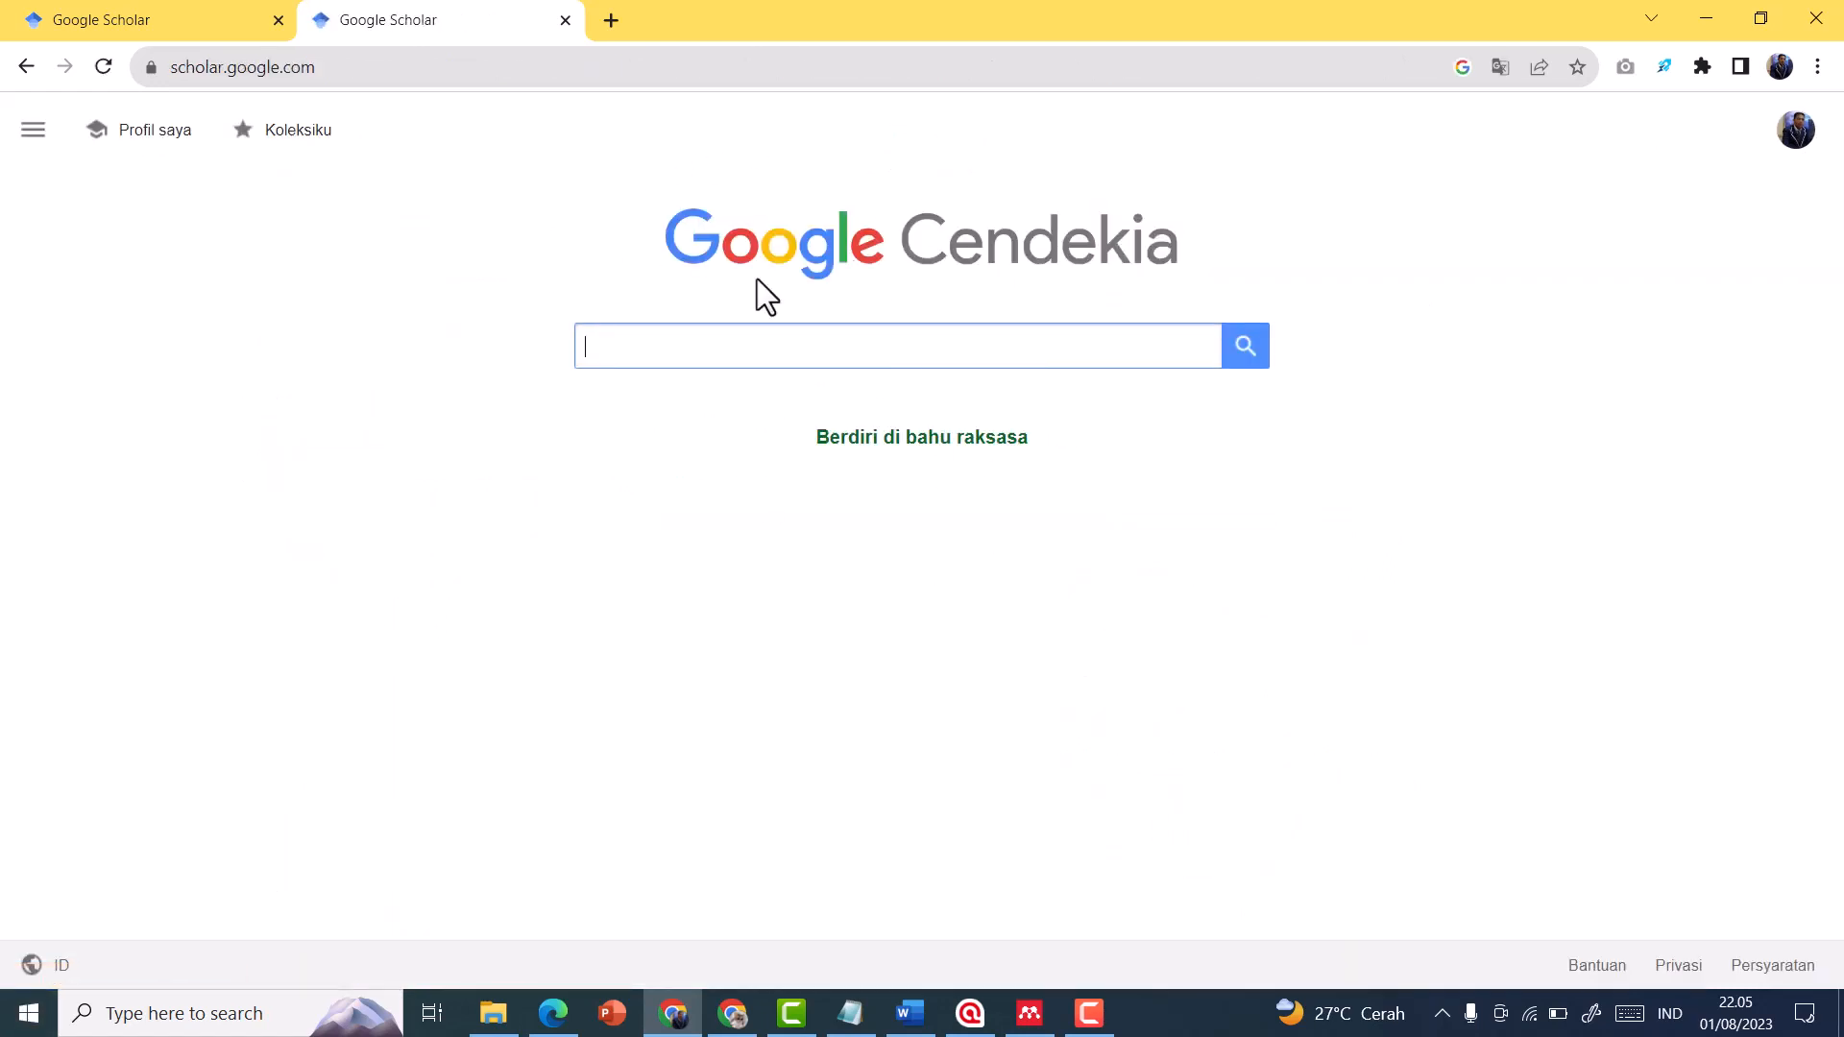
left_click(158, 19)
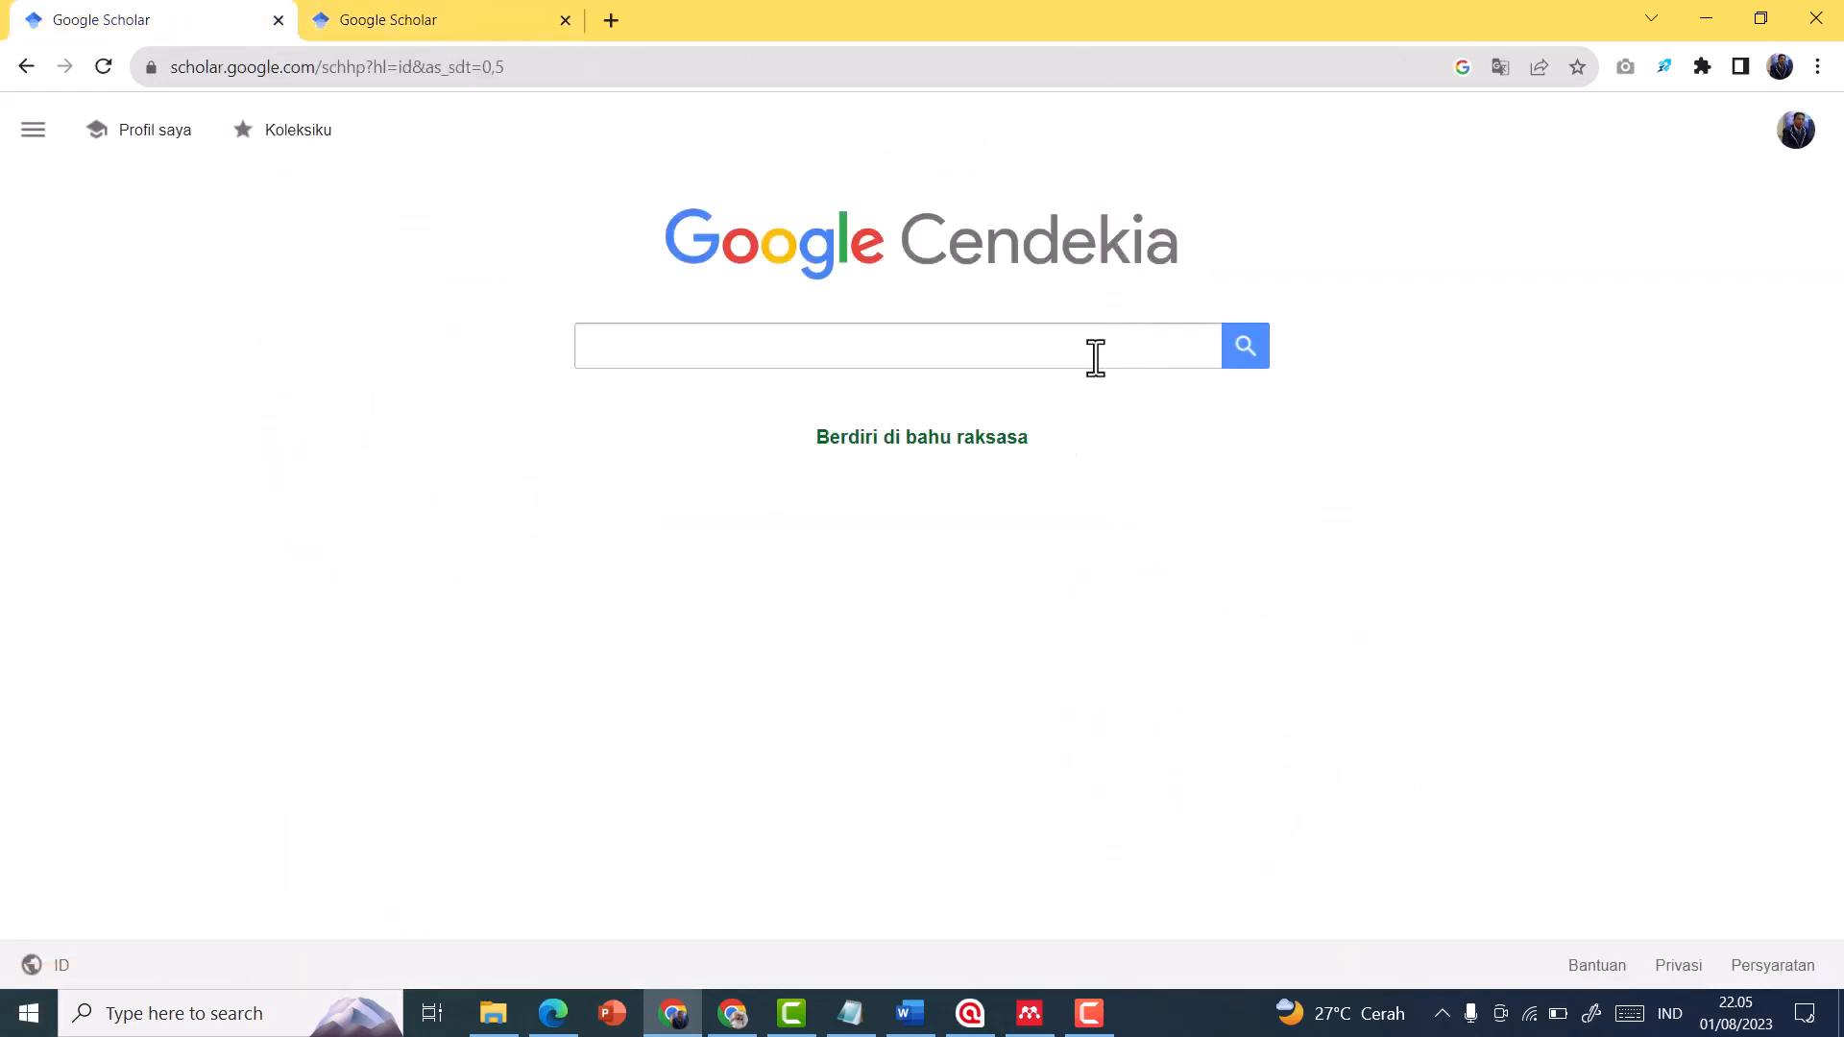
left_click(566, 19)
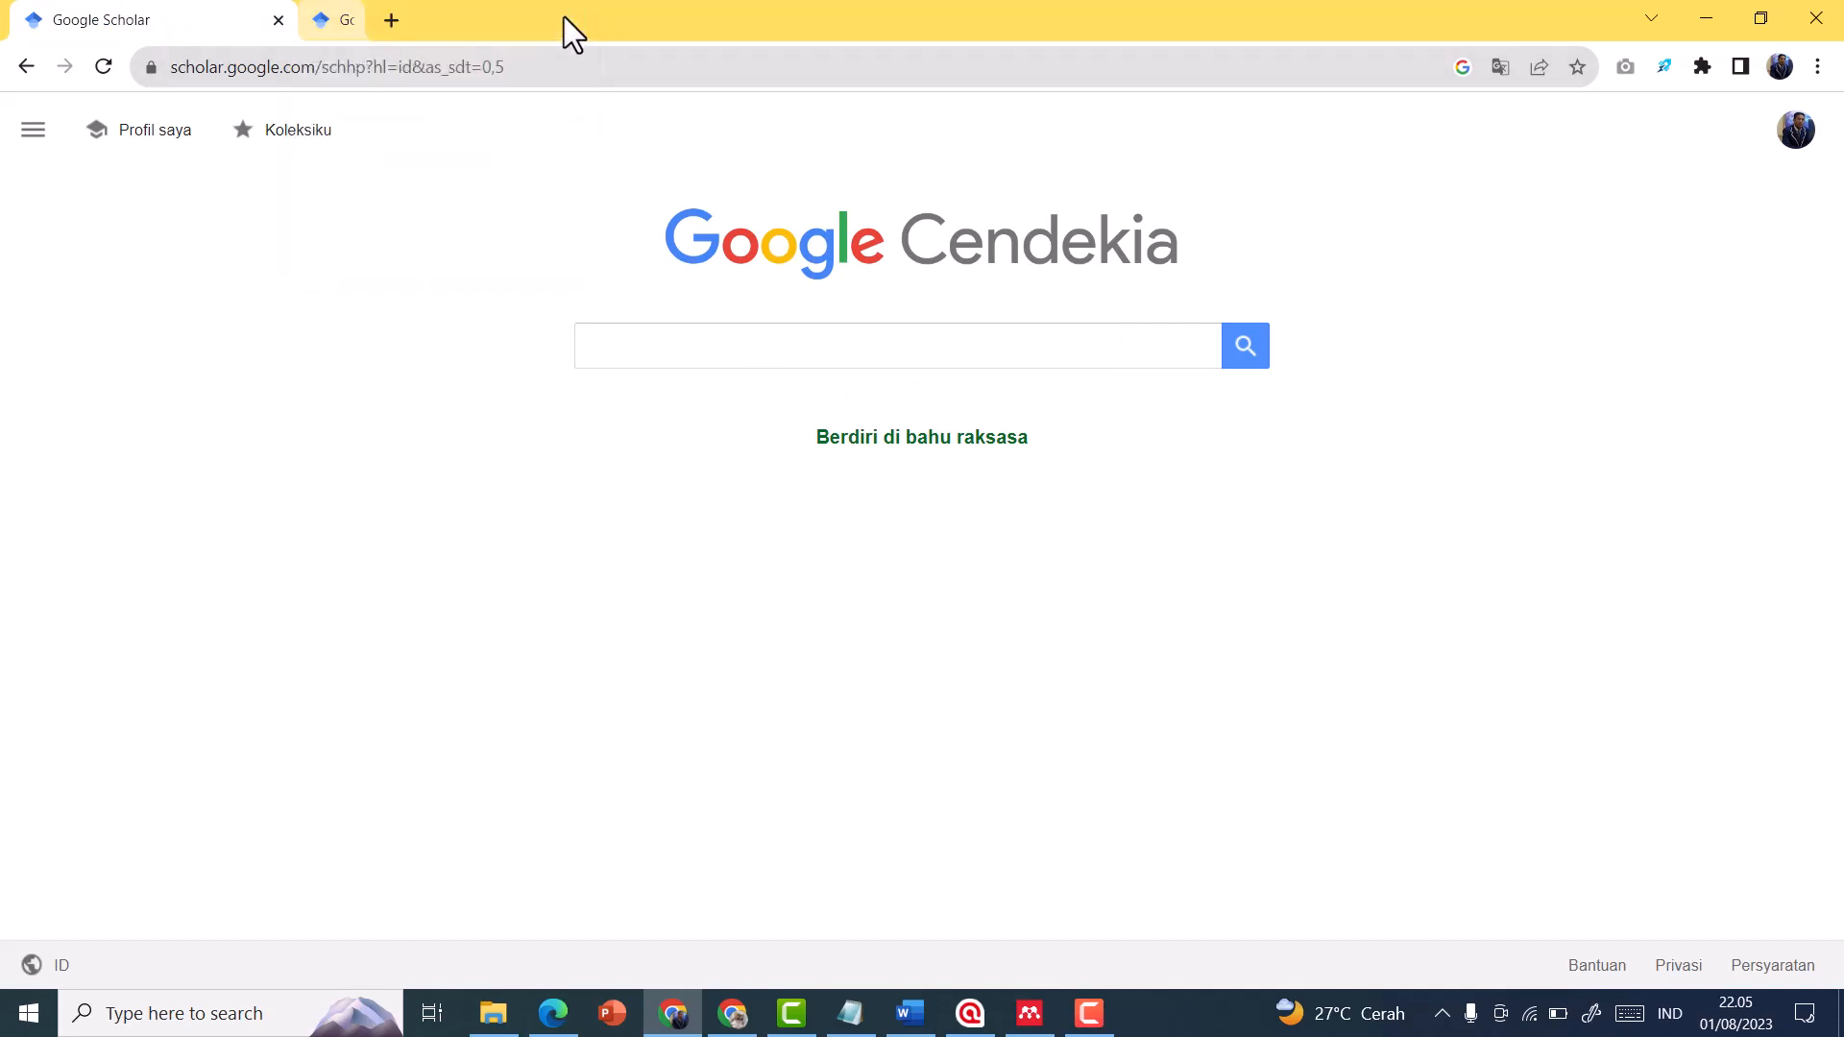
Search Google Scholar for "the effect writing"
left_click(878, 352)
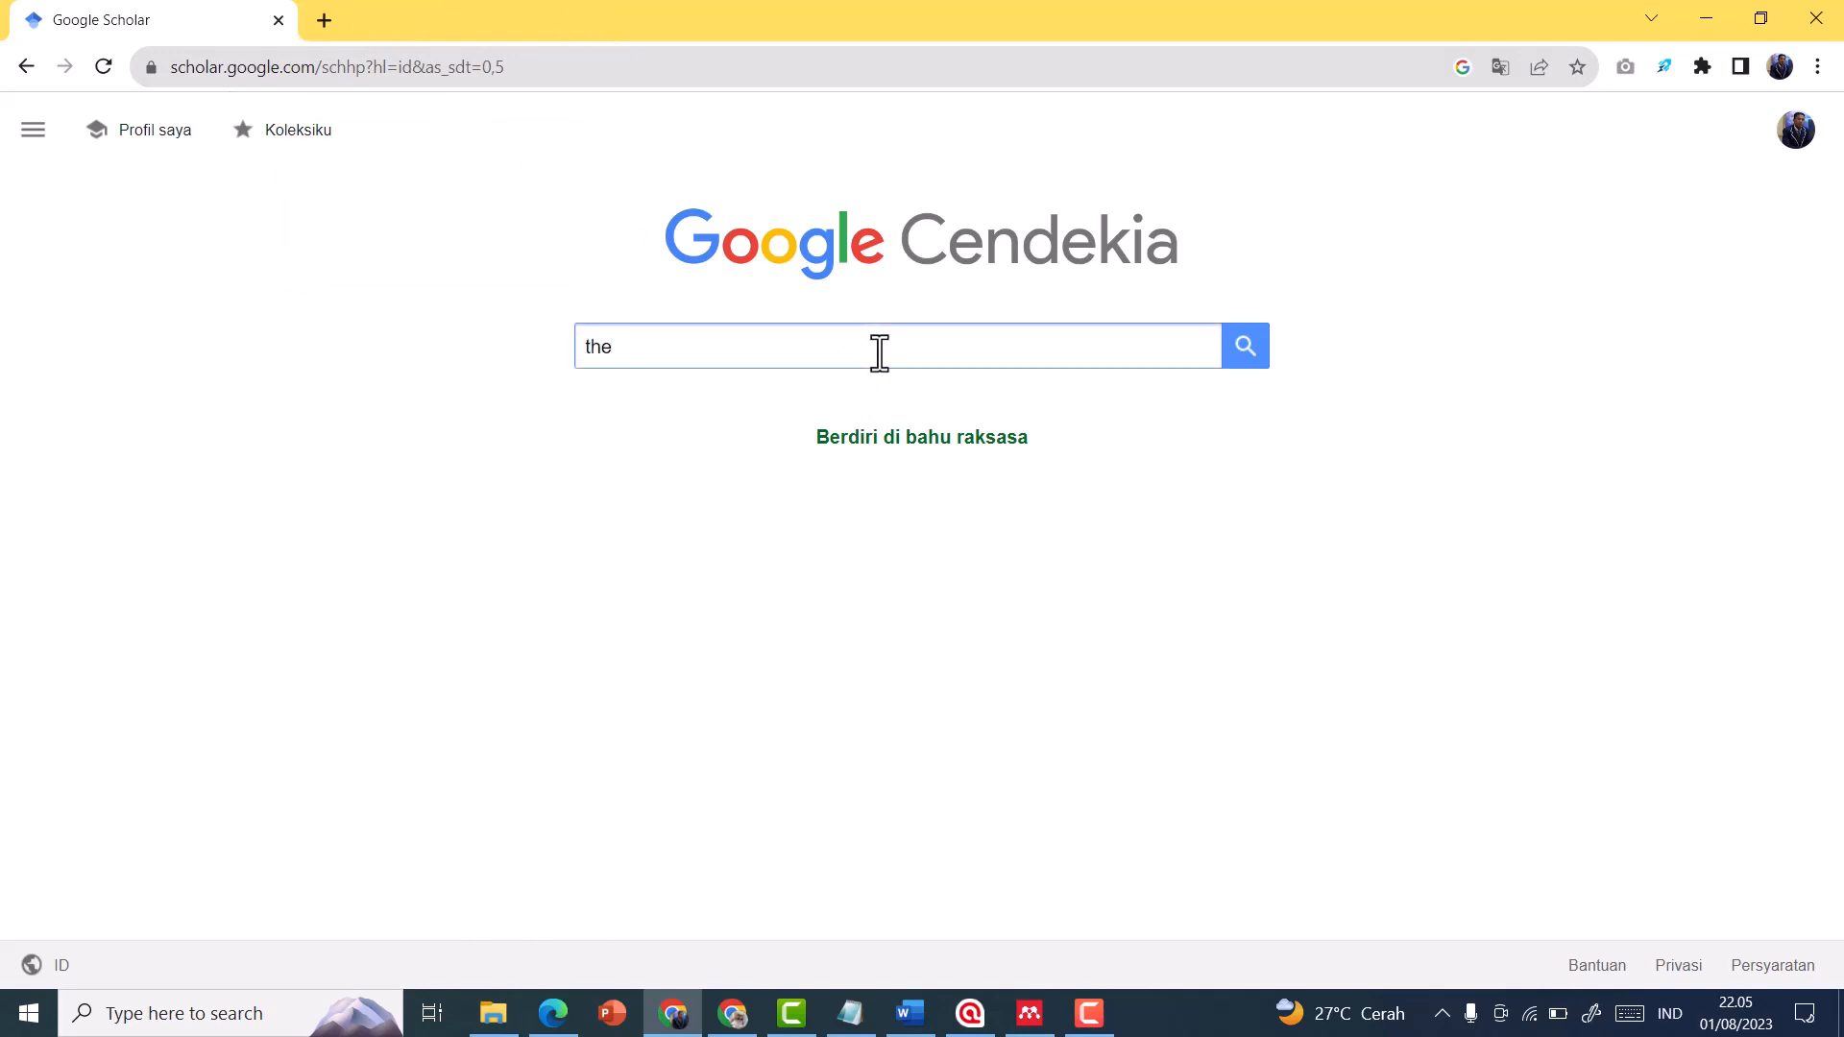
type("the effect")
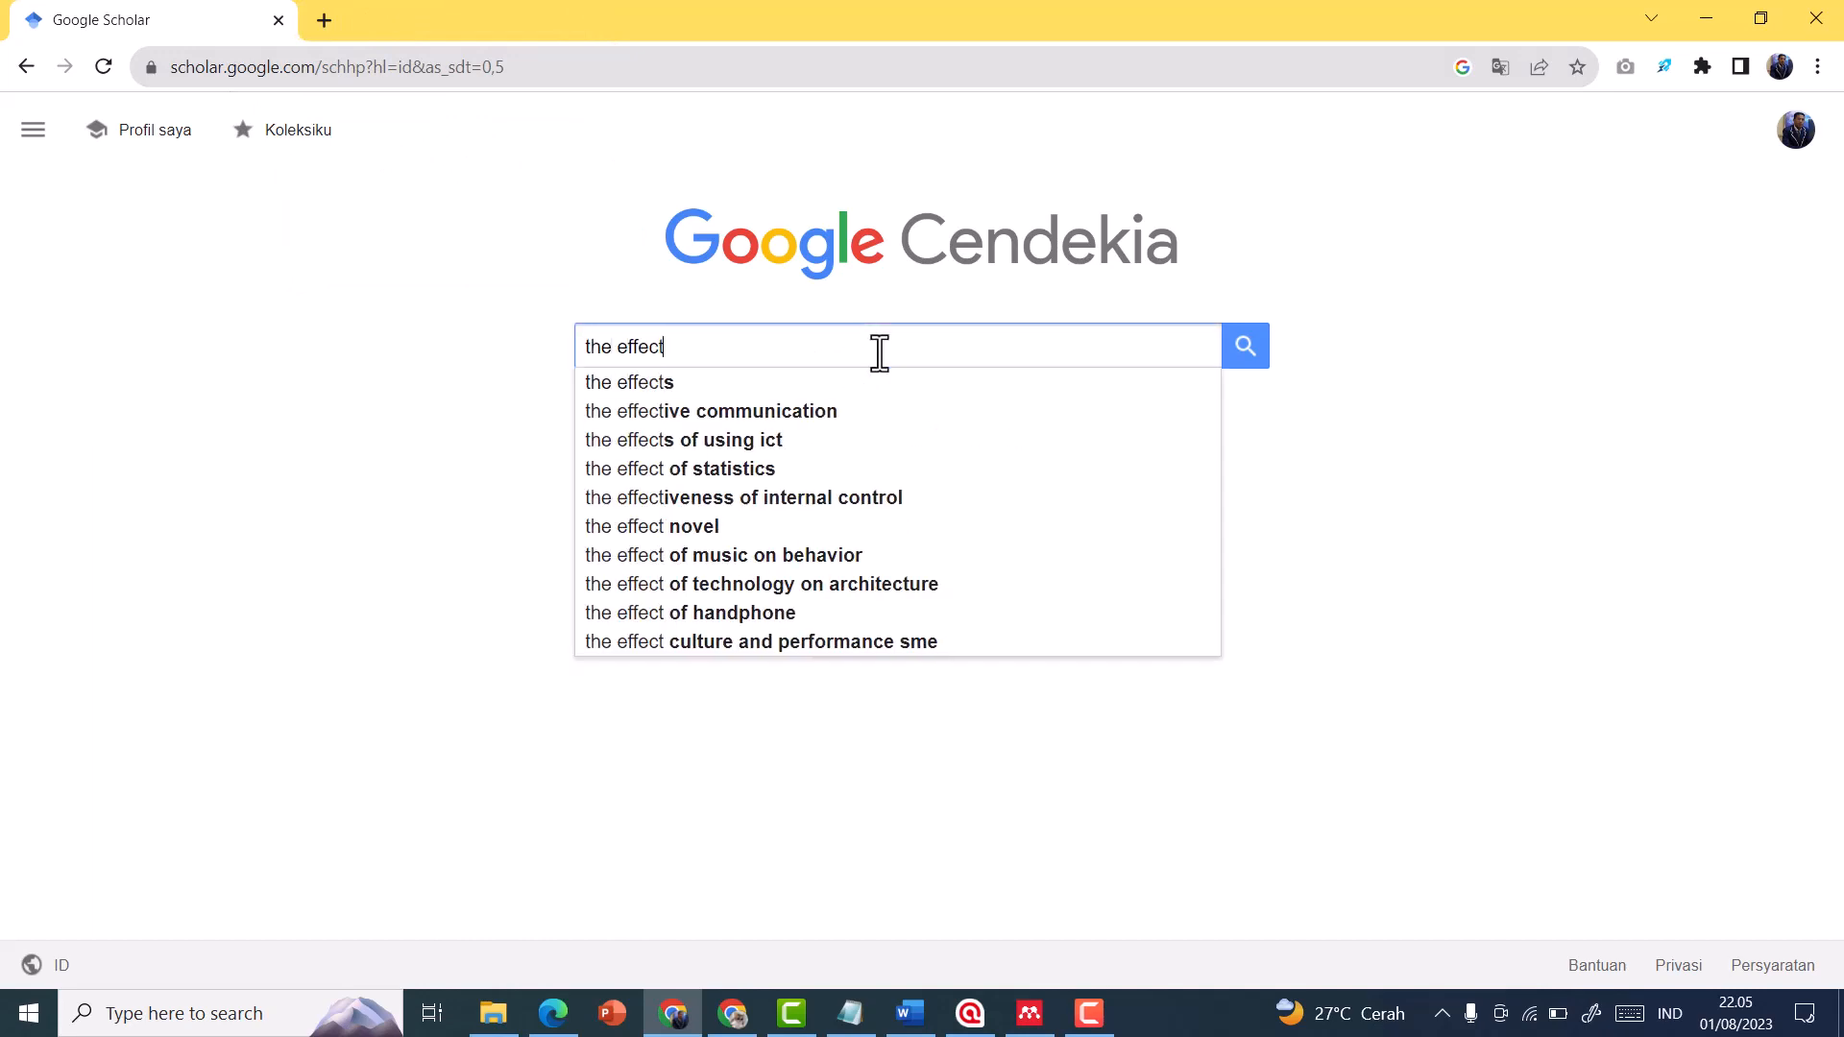
type(" writing")
key("Return")
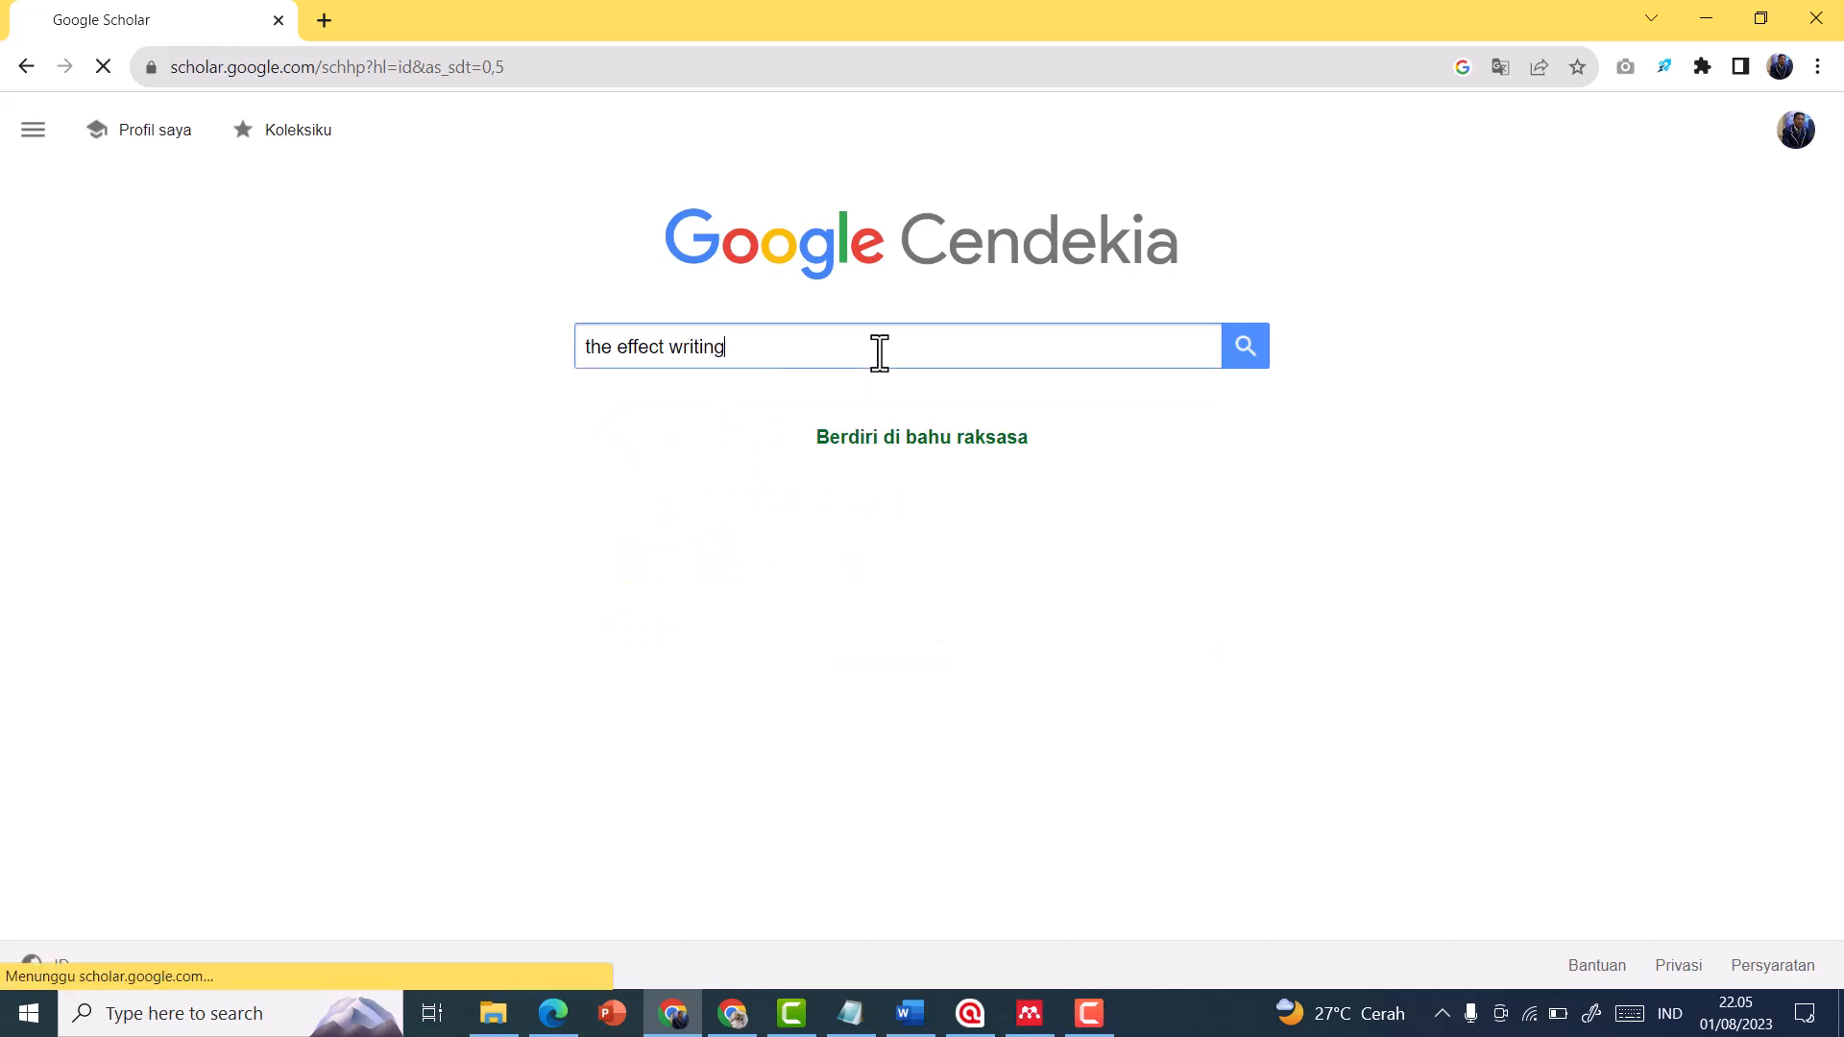
Limit the article results to those published since 2023 and open page 2 of the filtered results
scroll(759, 442, "down", 12)
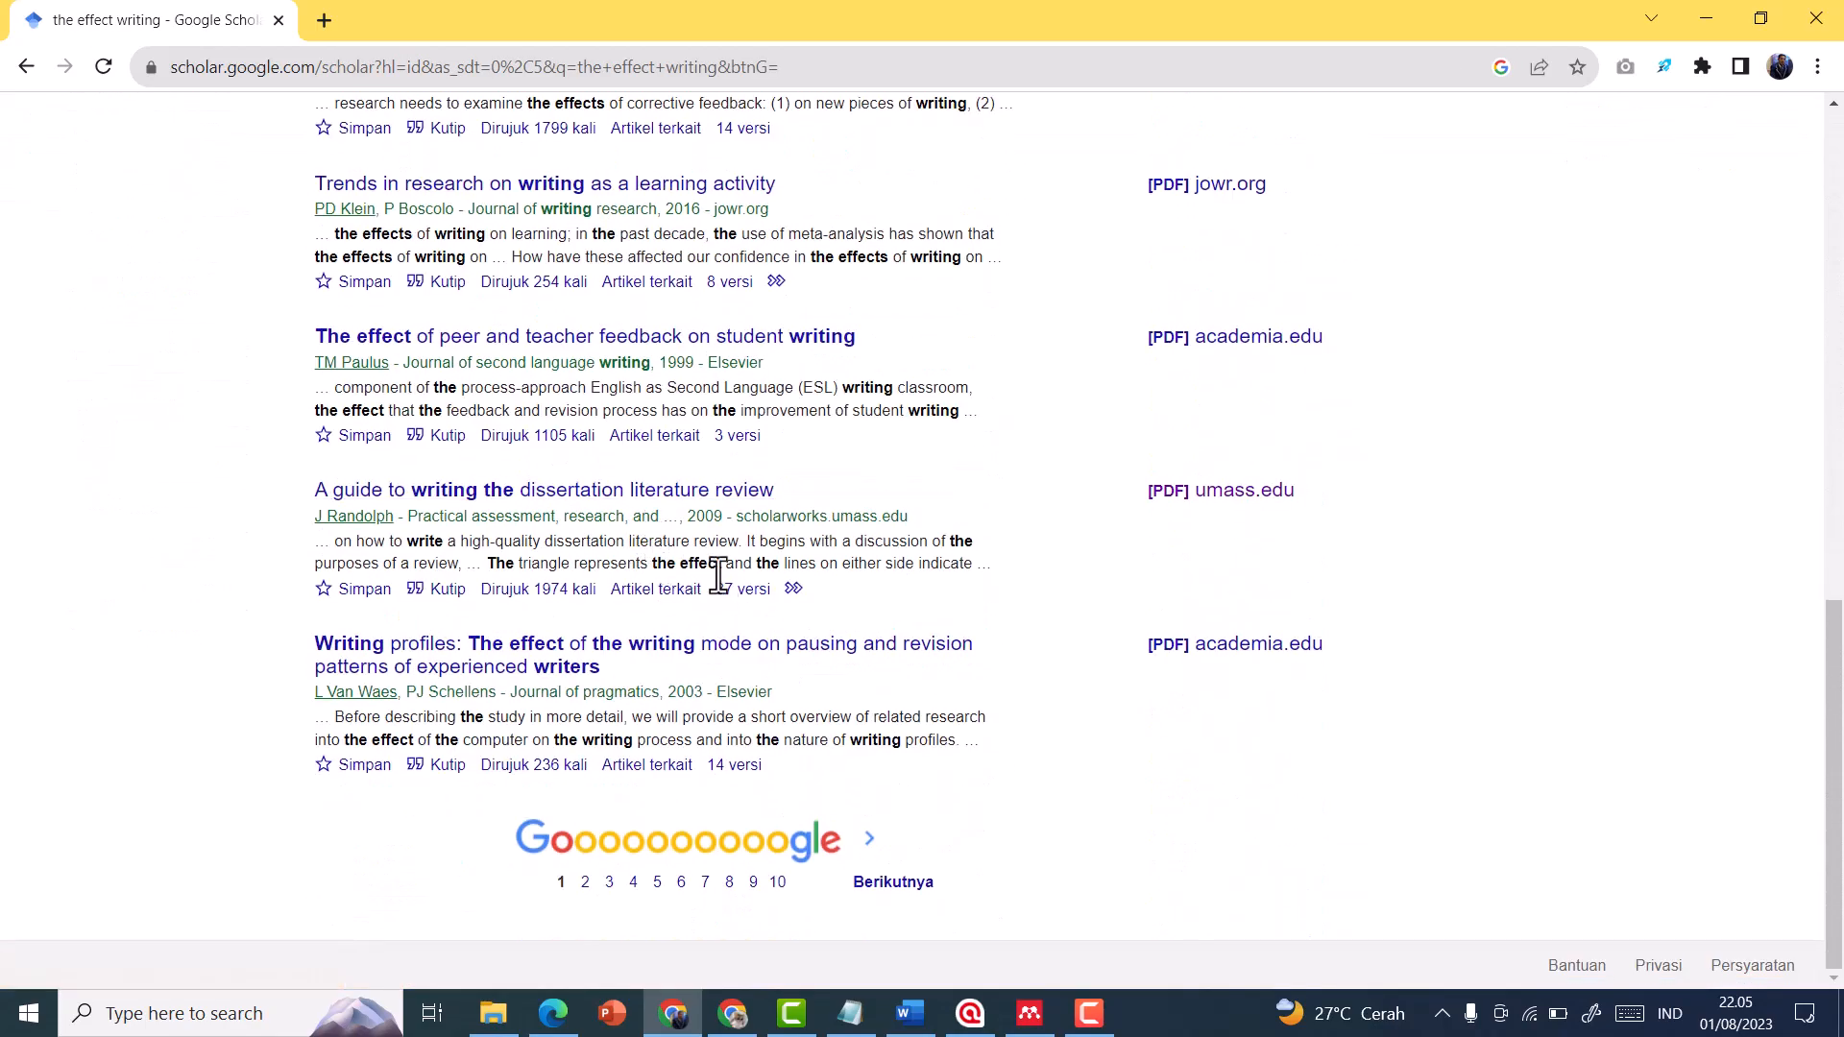
scroll(719, 576, "up", 12)
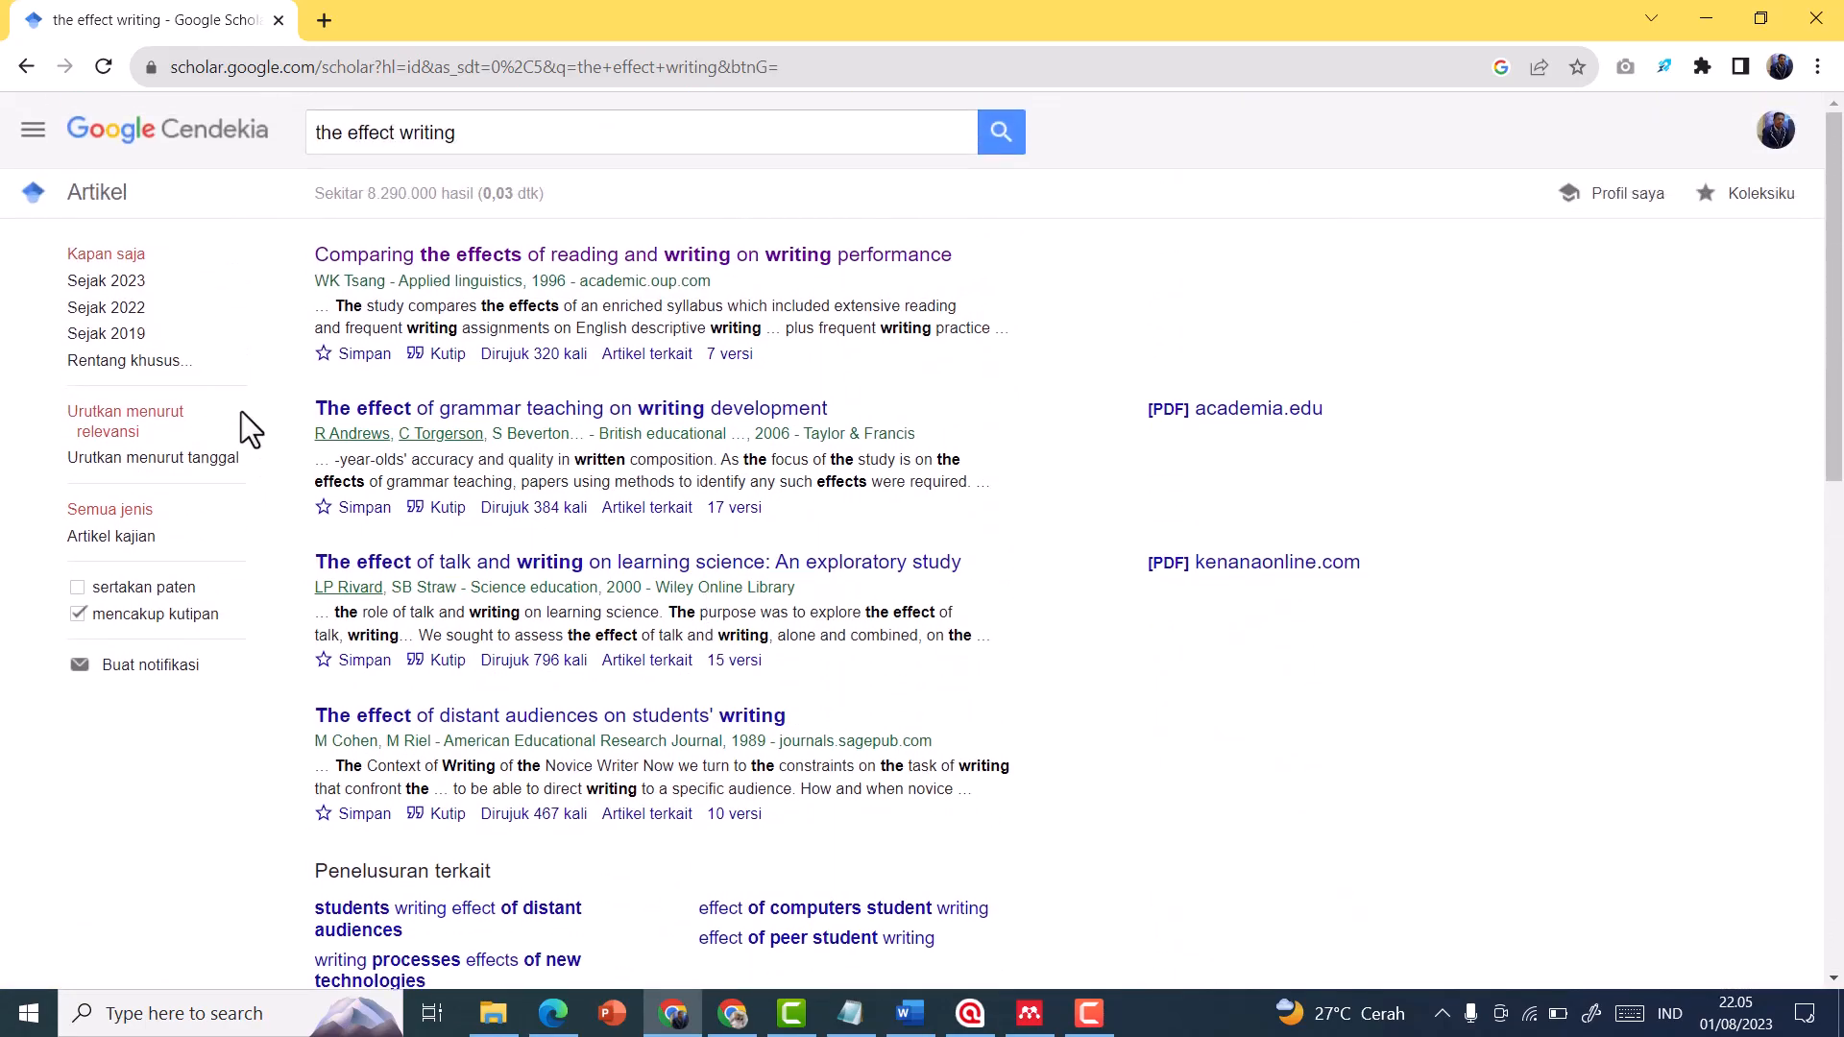
left_click(111, 285)
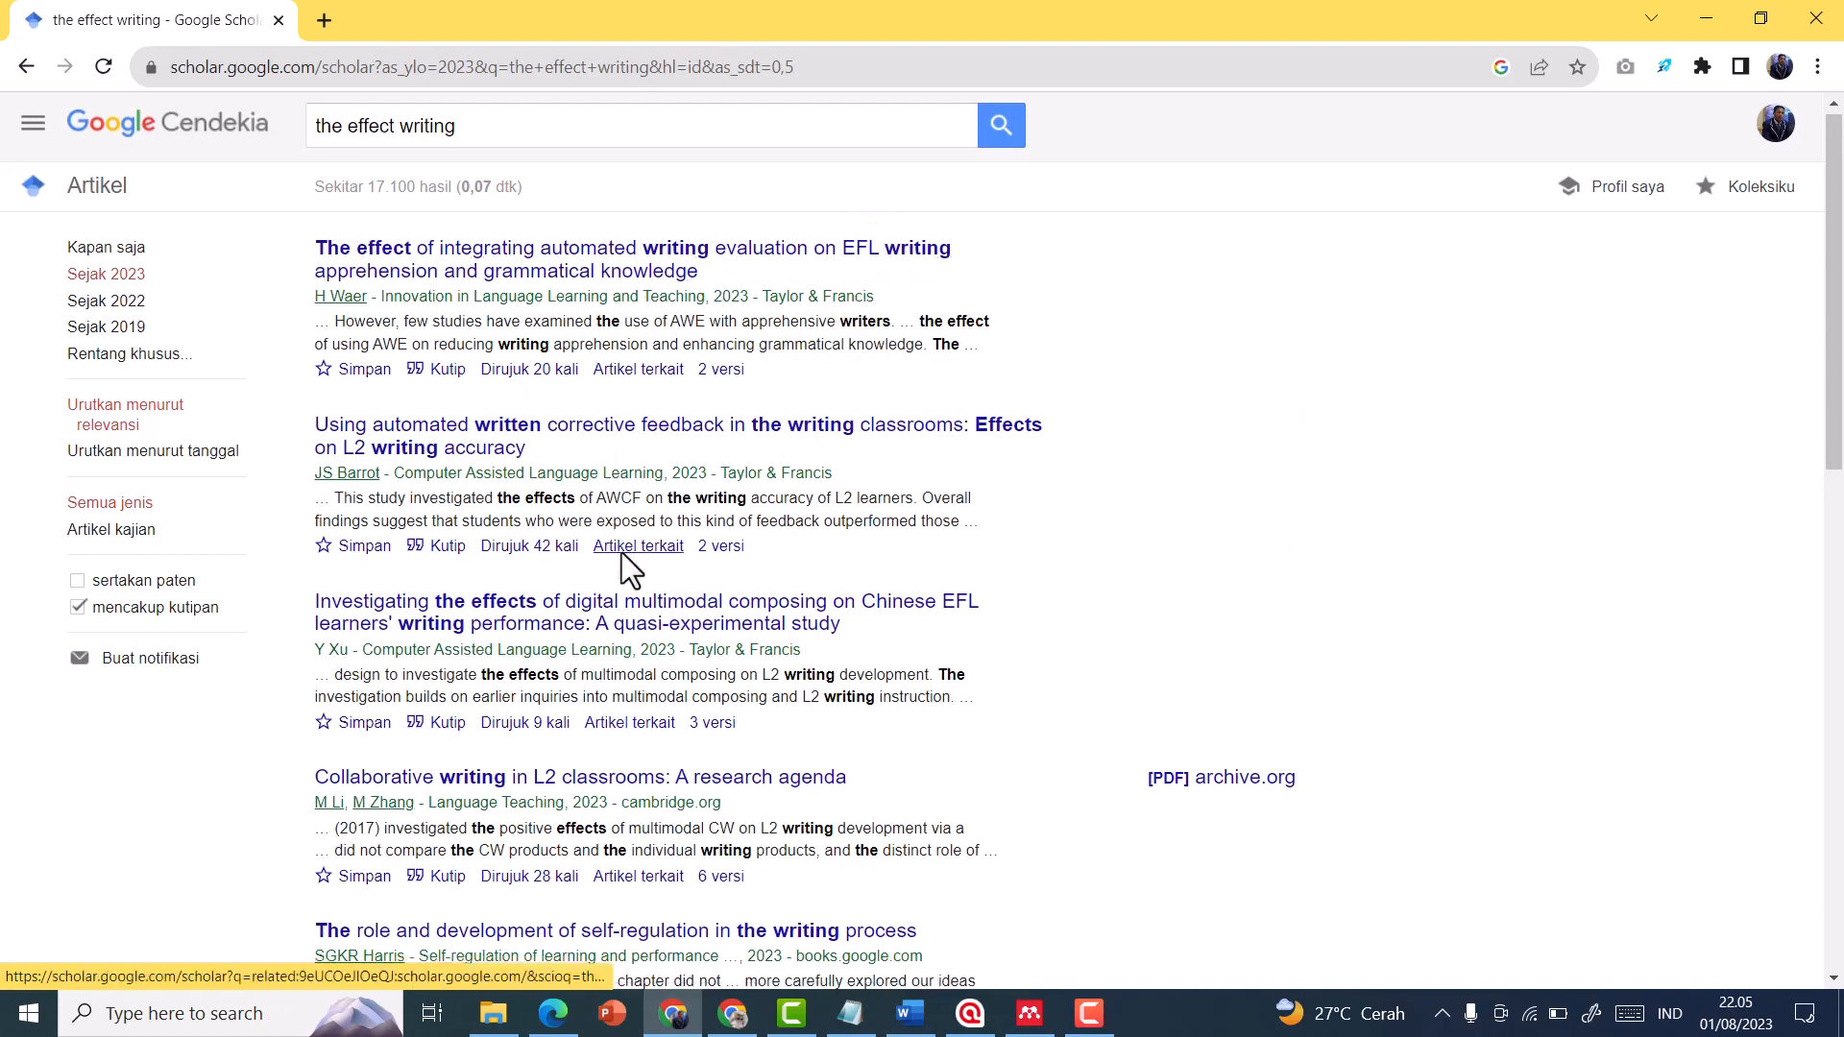
scroll(629, 567, "down", 5)
scroll(619, 661, "down", 3)
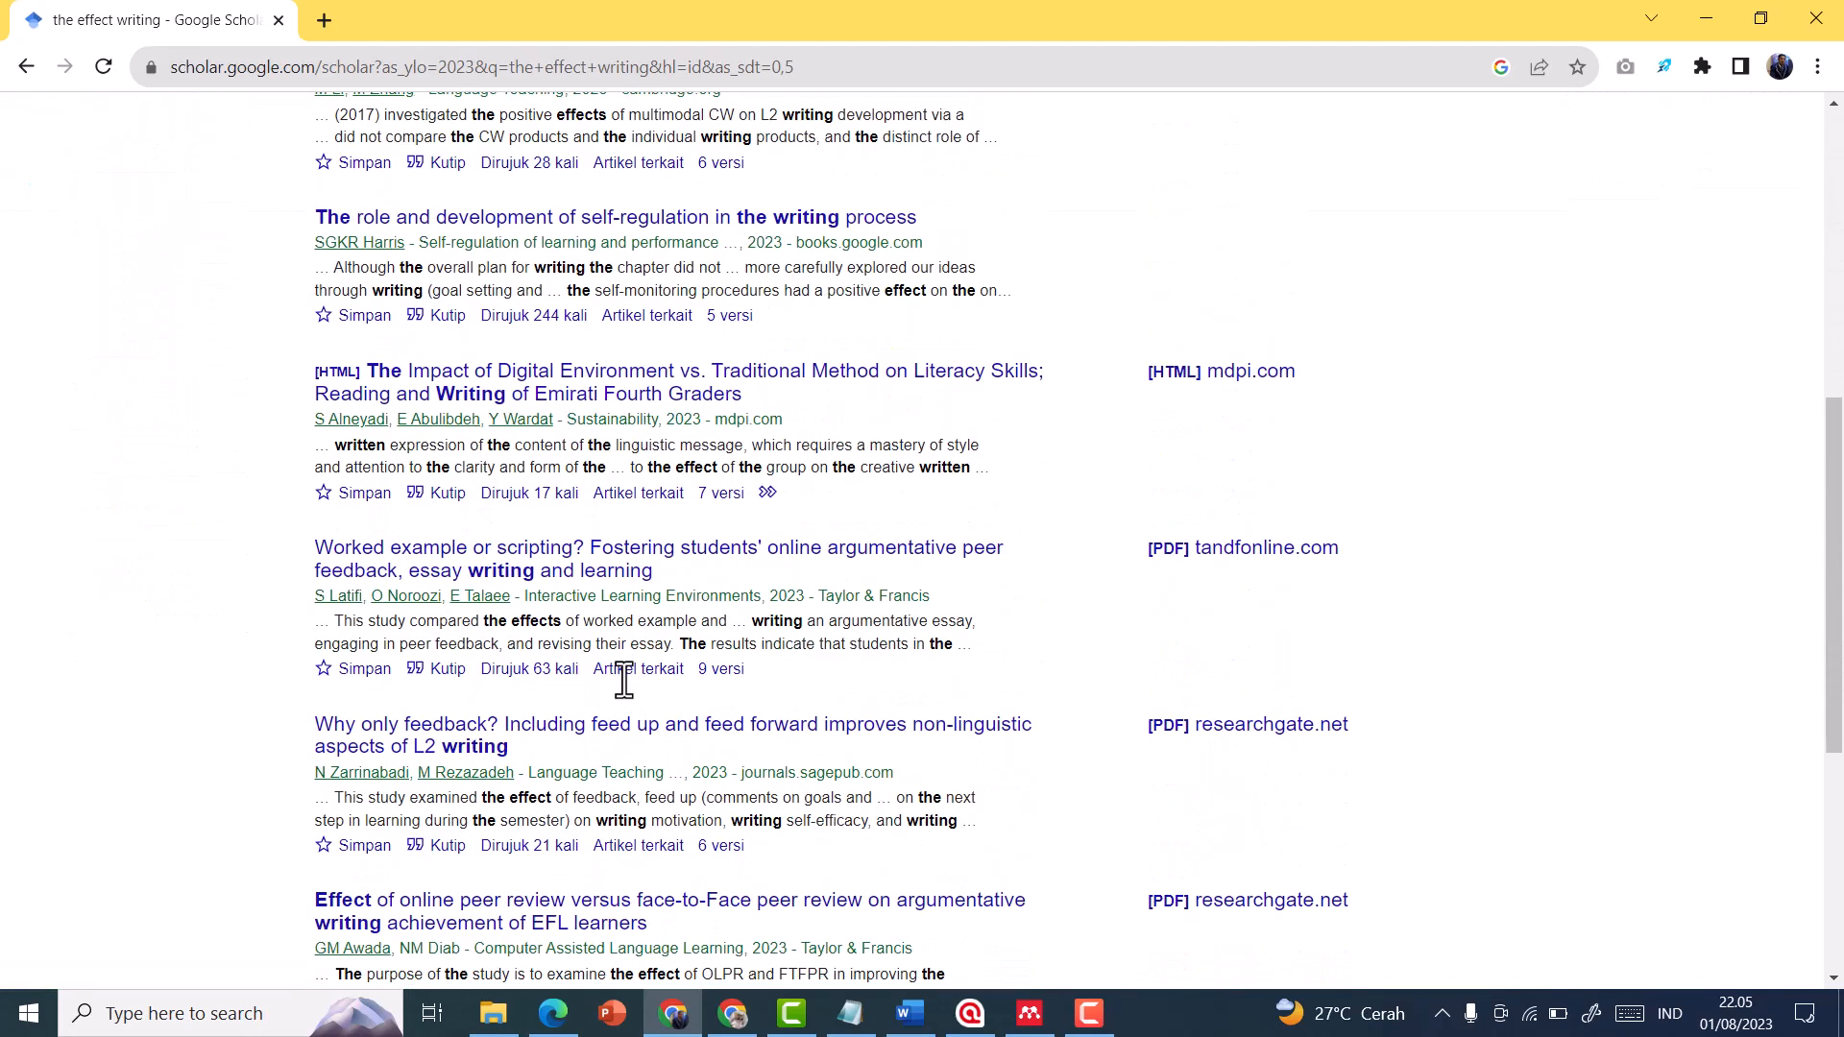
scroll(755, 708, "down", 4)
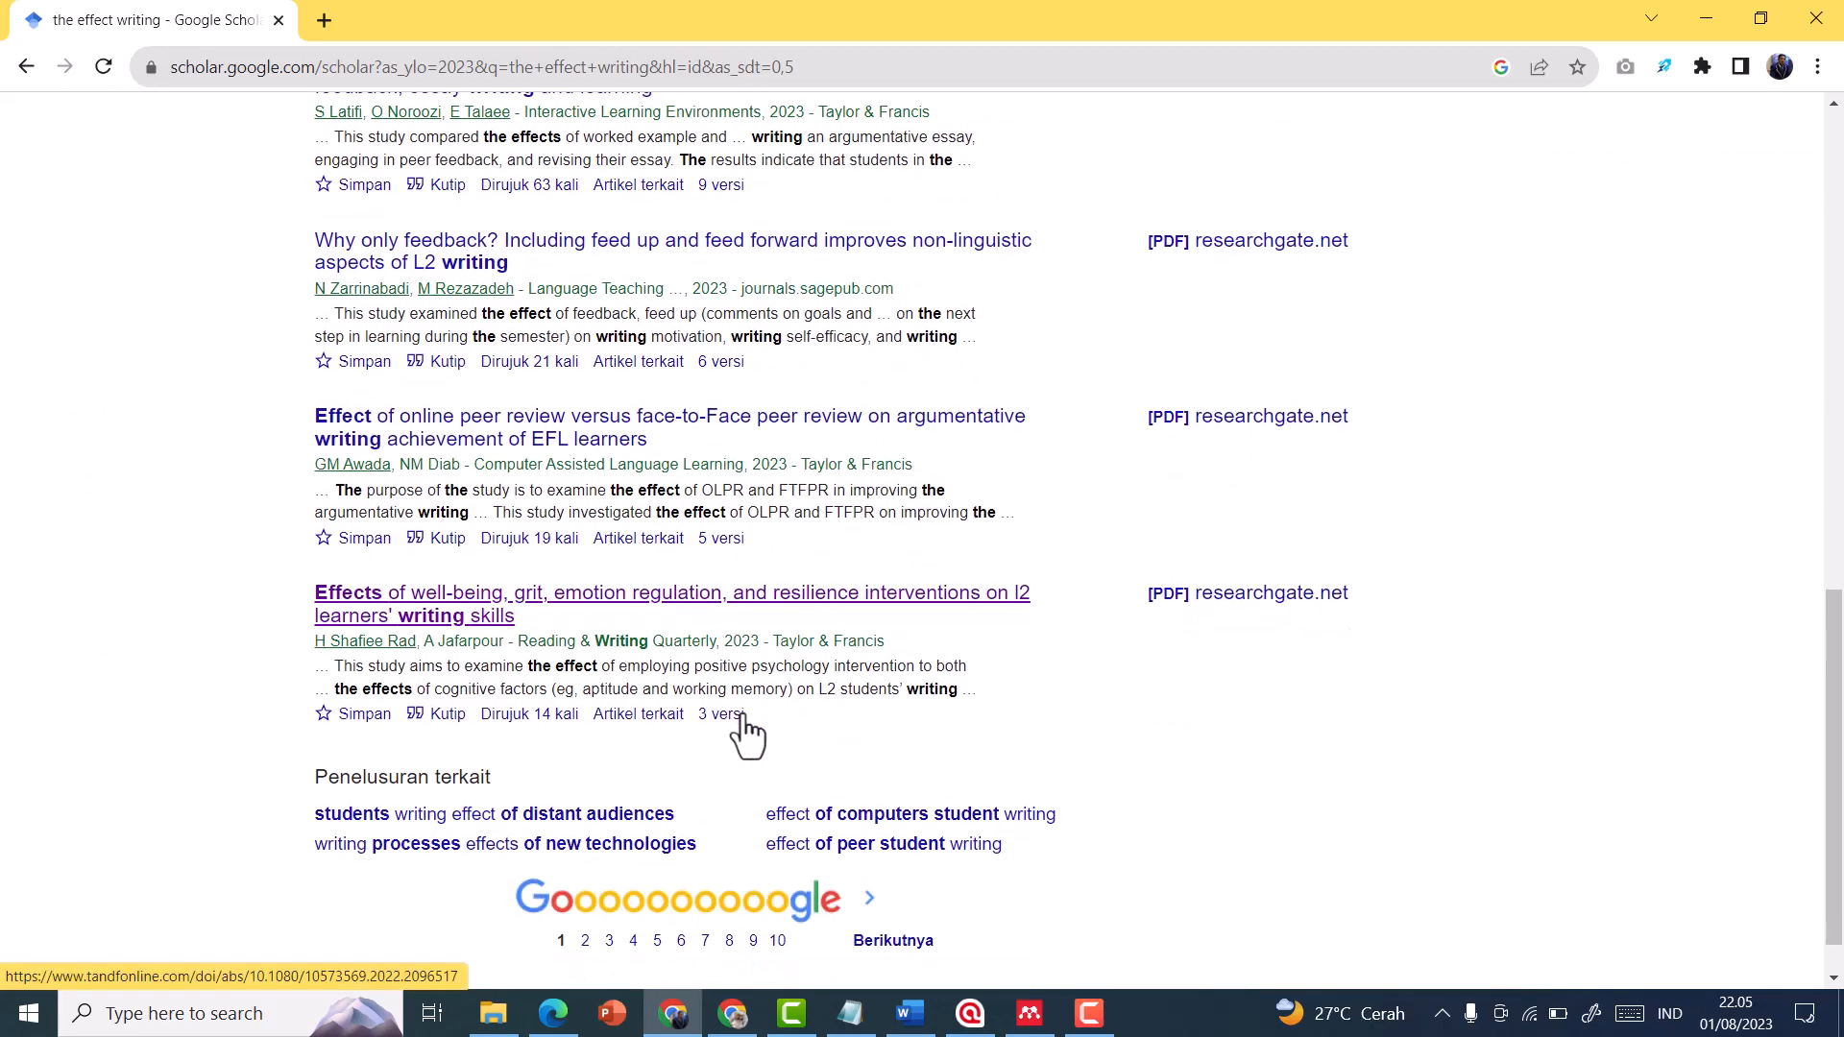
scroll(747, 730, "down", 2)
left_click(585, 881)
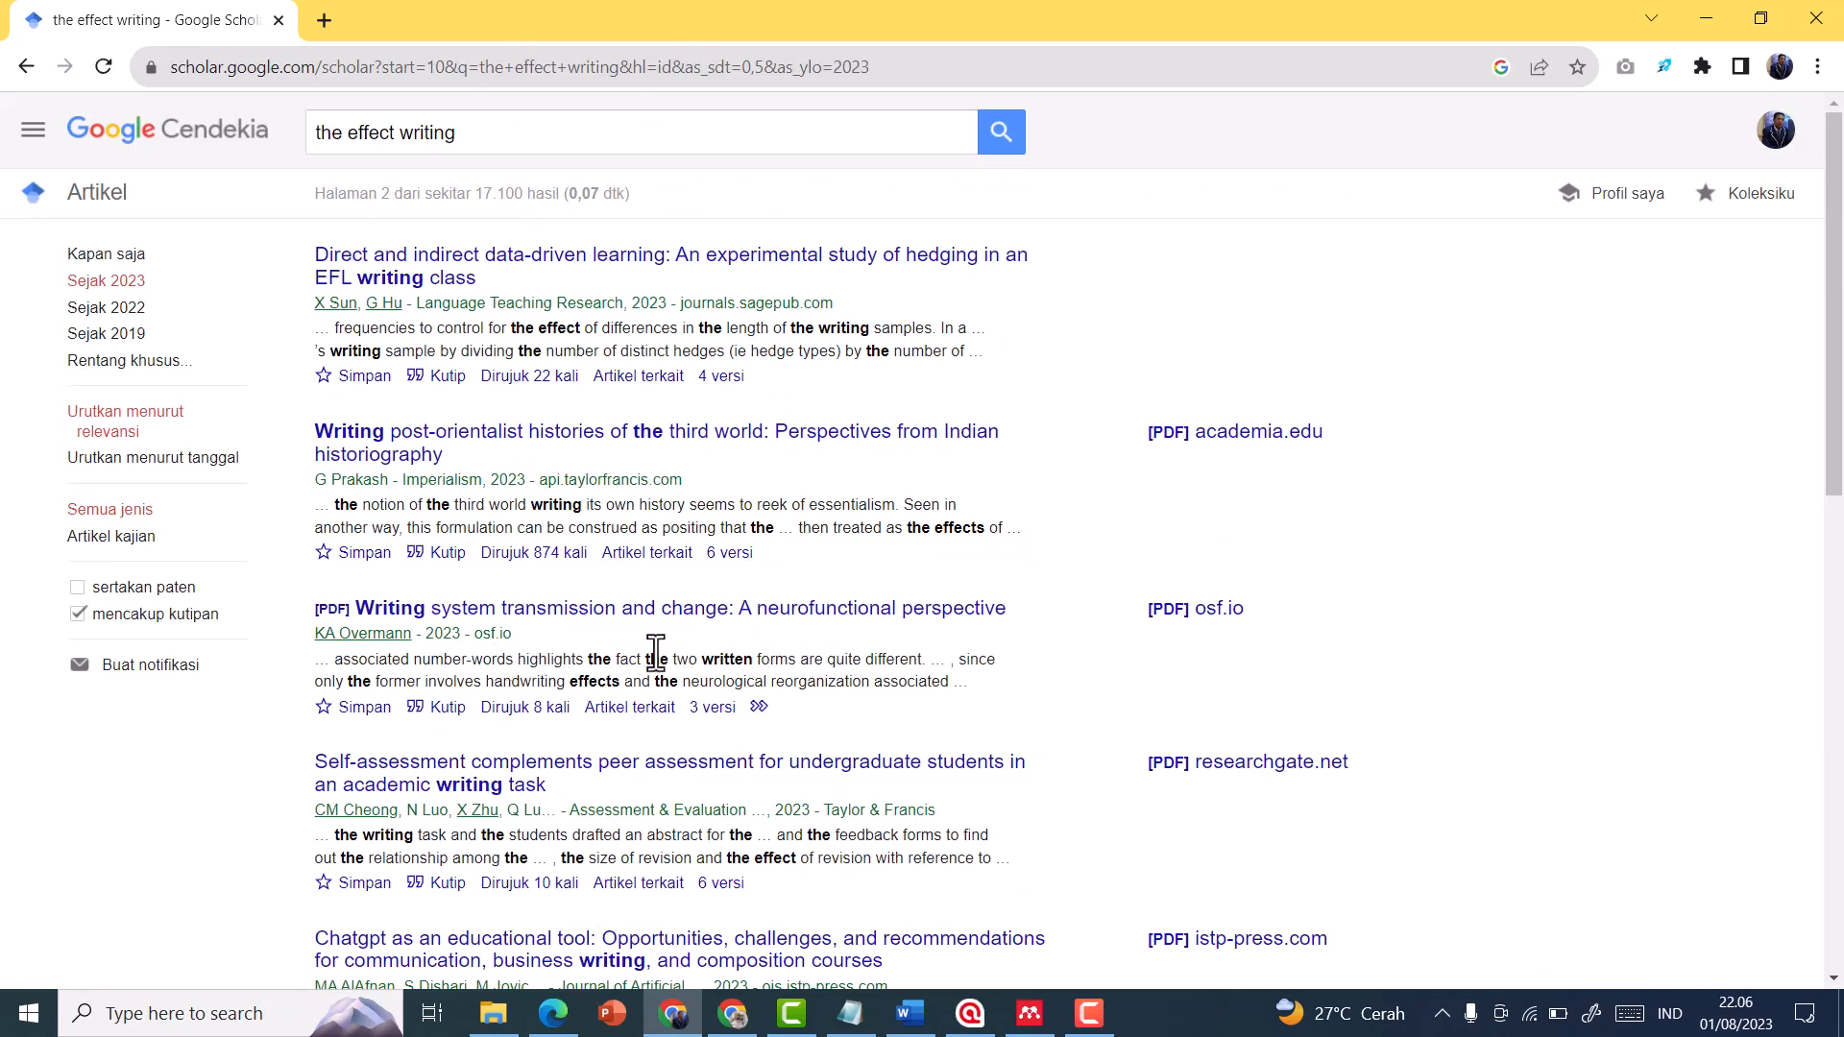
Look through page 2 of the results and download the PDF of "Writing system transmission and change: A neurofunctional perspective"
scroll(626, 633, "down", 1)
scroll(499, 622, "down", 1)
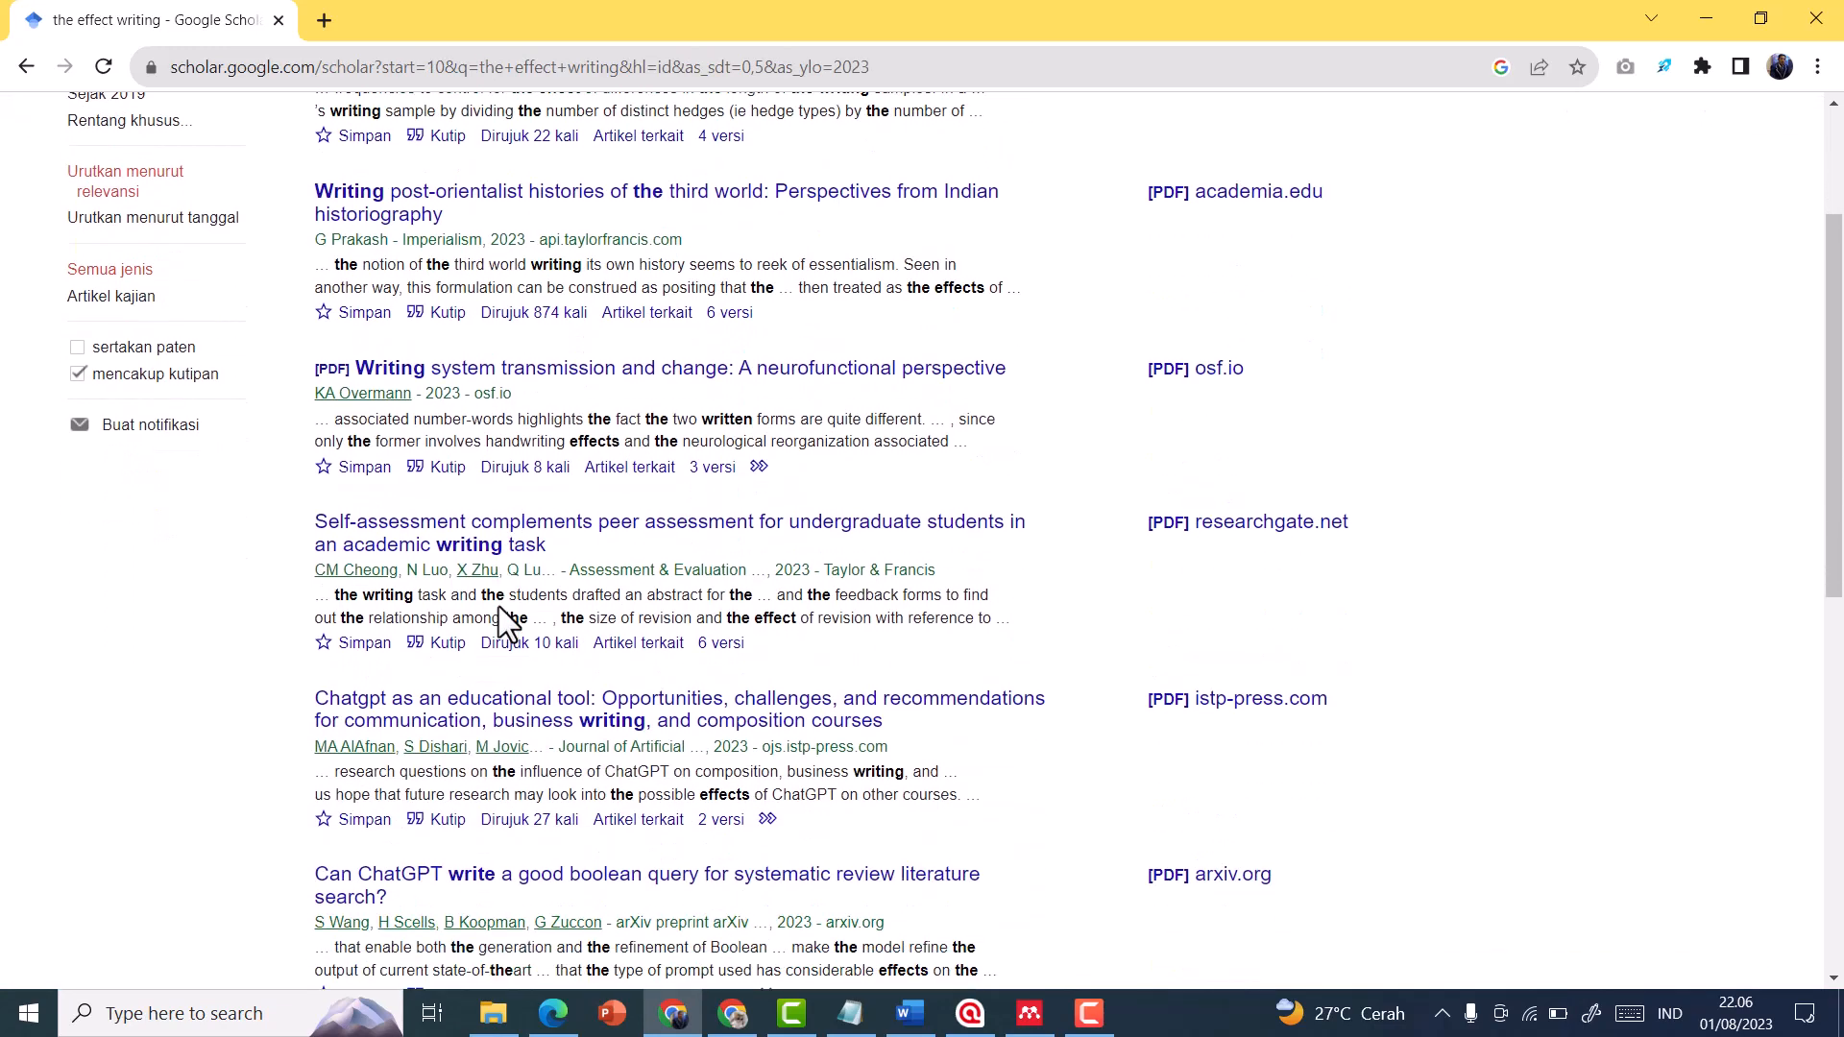
scroll(499, 622, "down", 4)
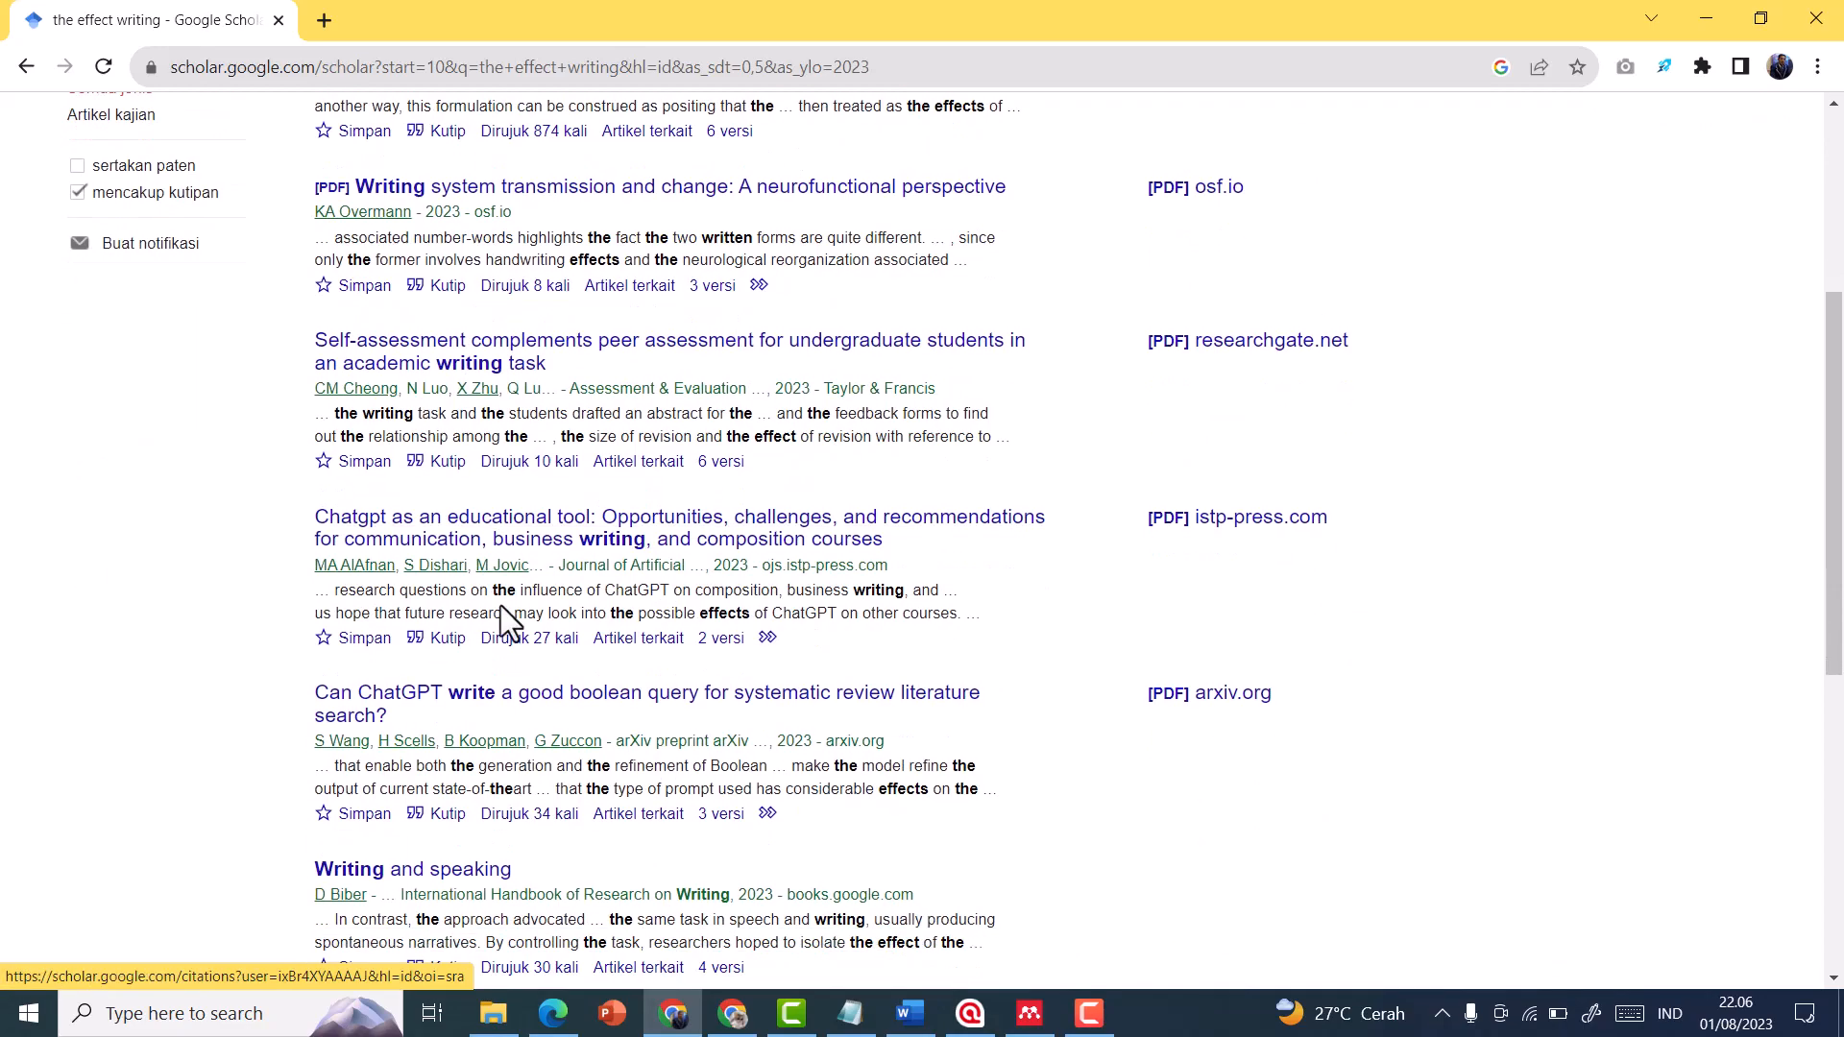
scroll(536, 634, "down", 3)
scroll(722, 661, "up", 9)
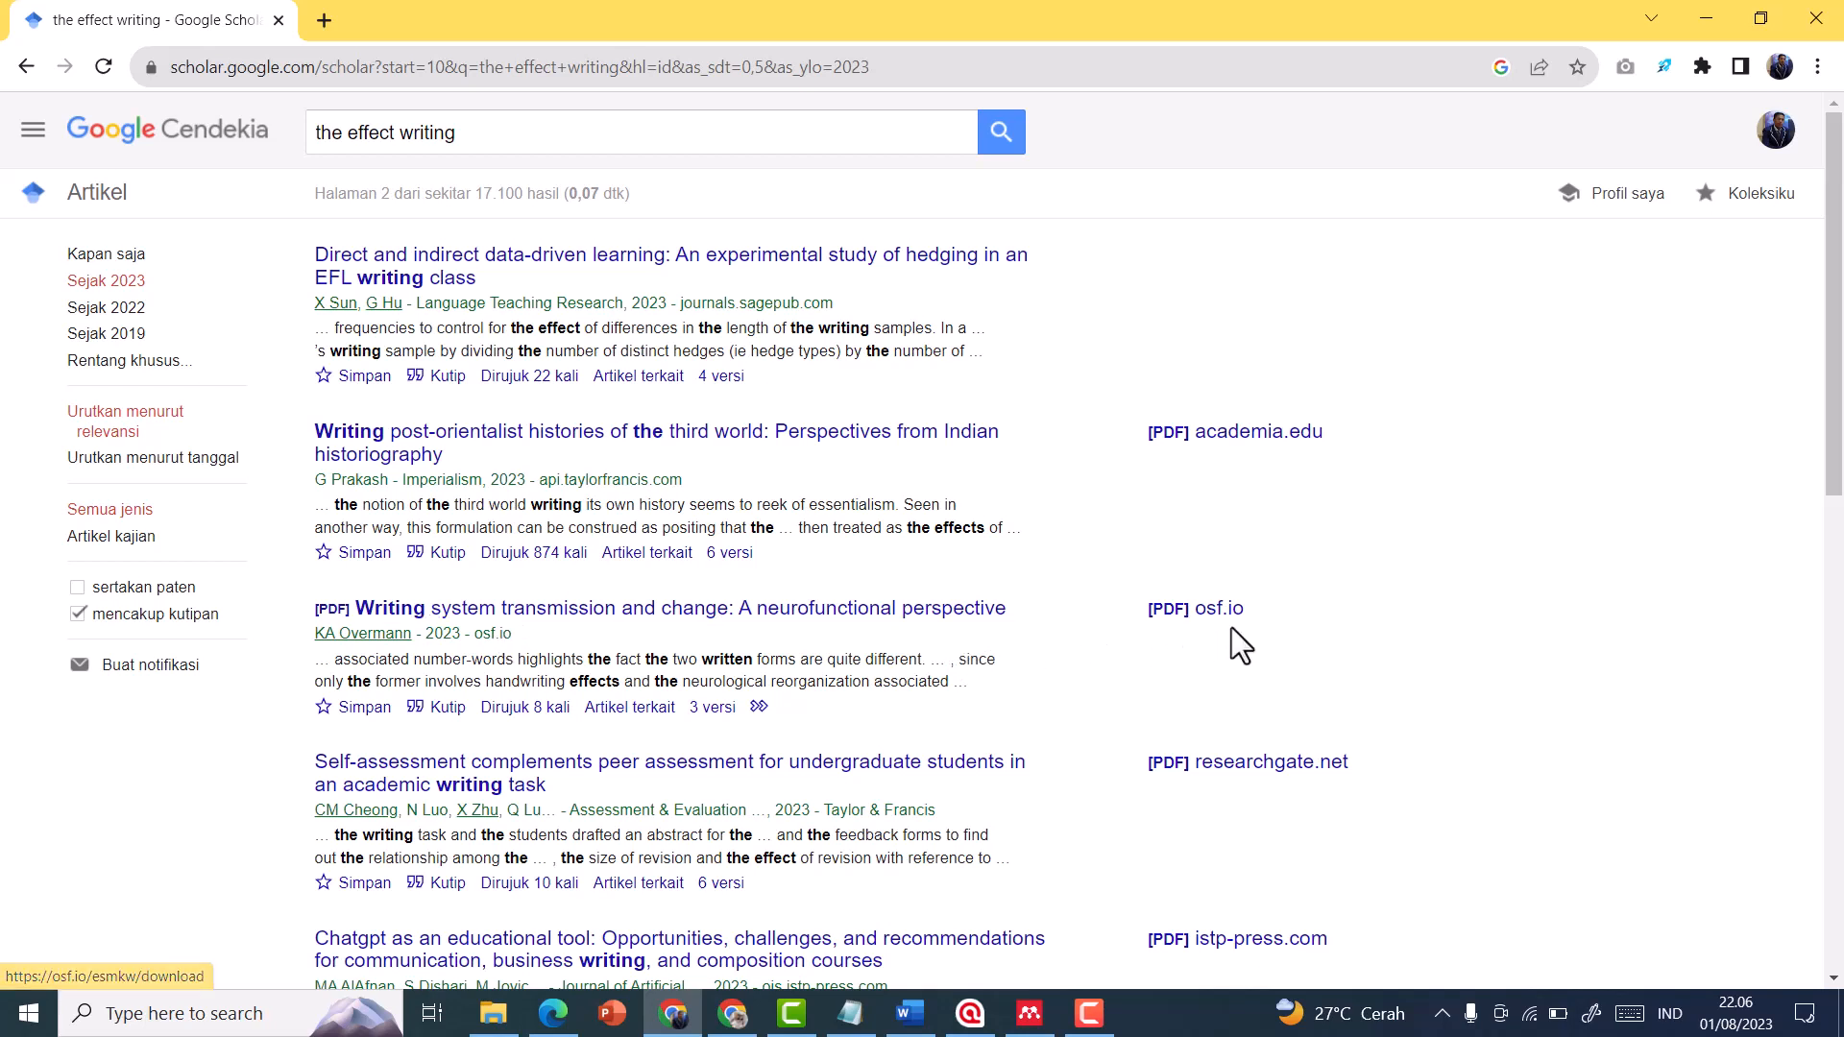
left_click(607, 629)
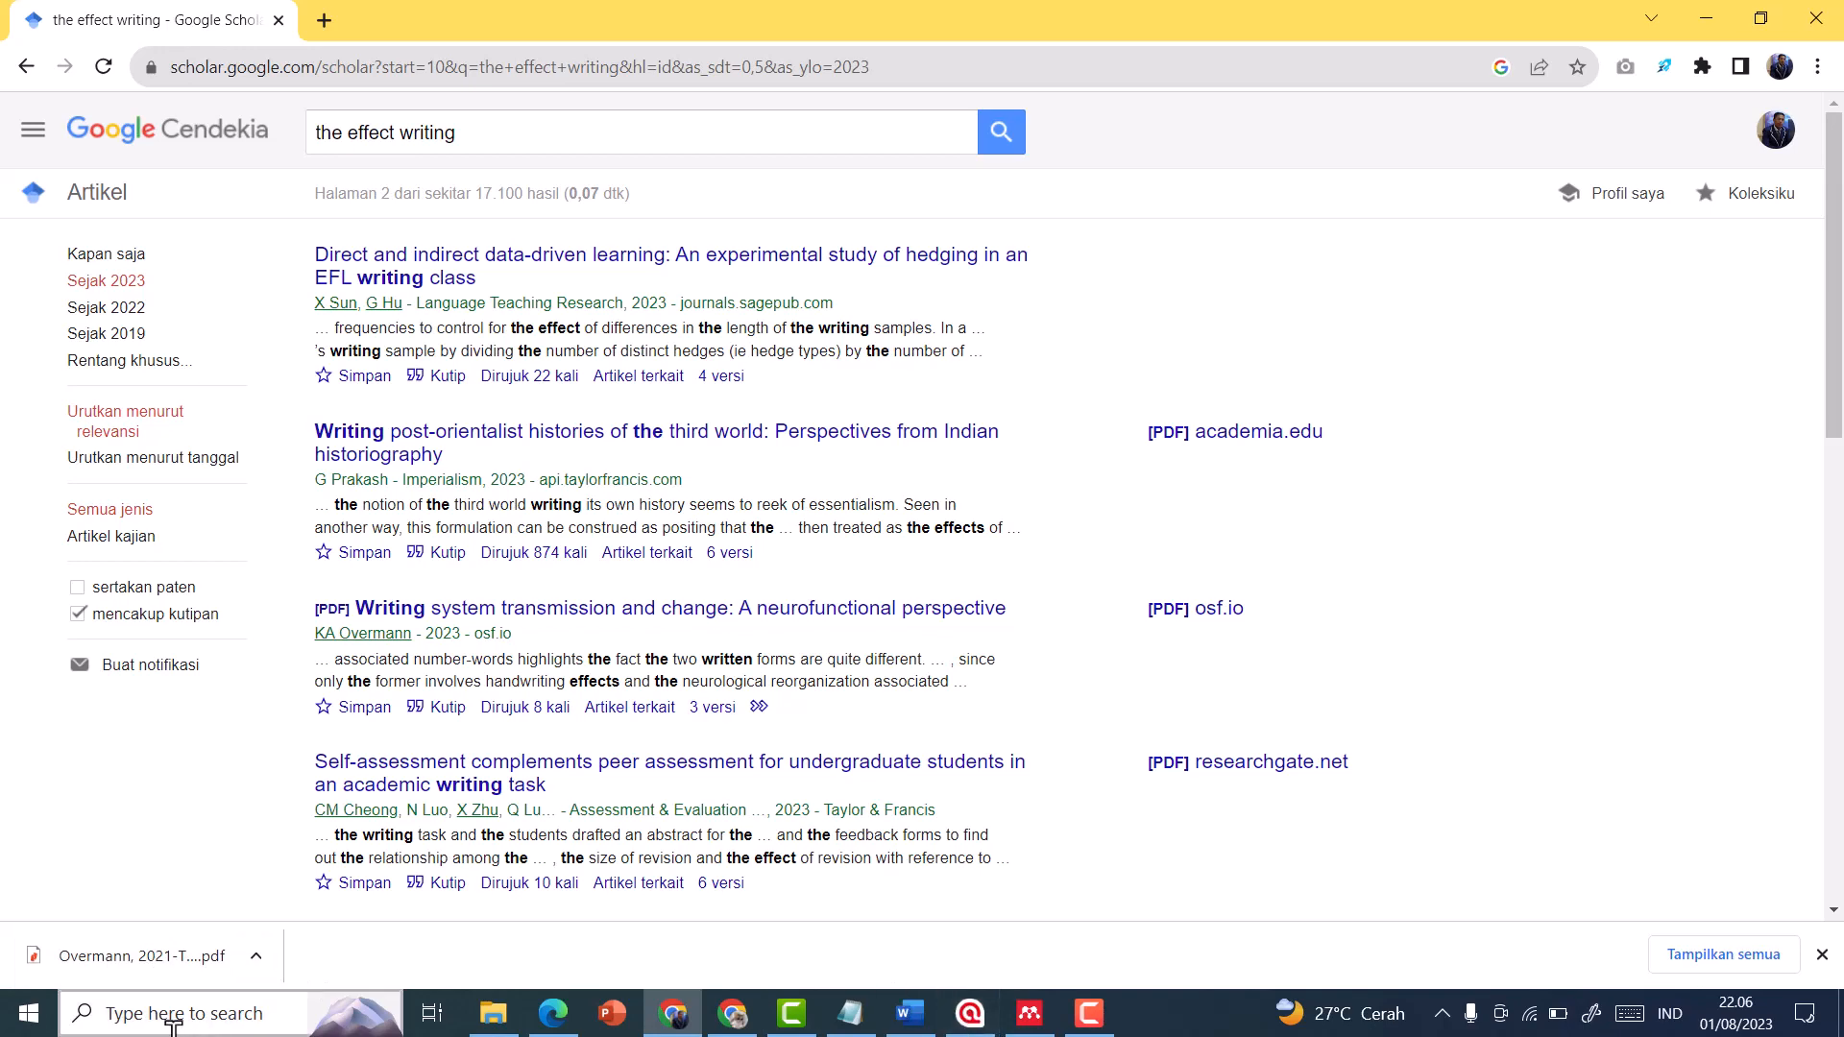
Switch to Mendeley Reference Manager, add the downloaded "Transmission & change" PDF from Downloads to the library, and collapse the upload notice
left_click(1040, 1020)
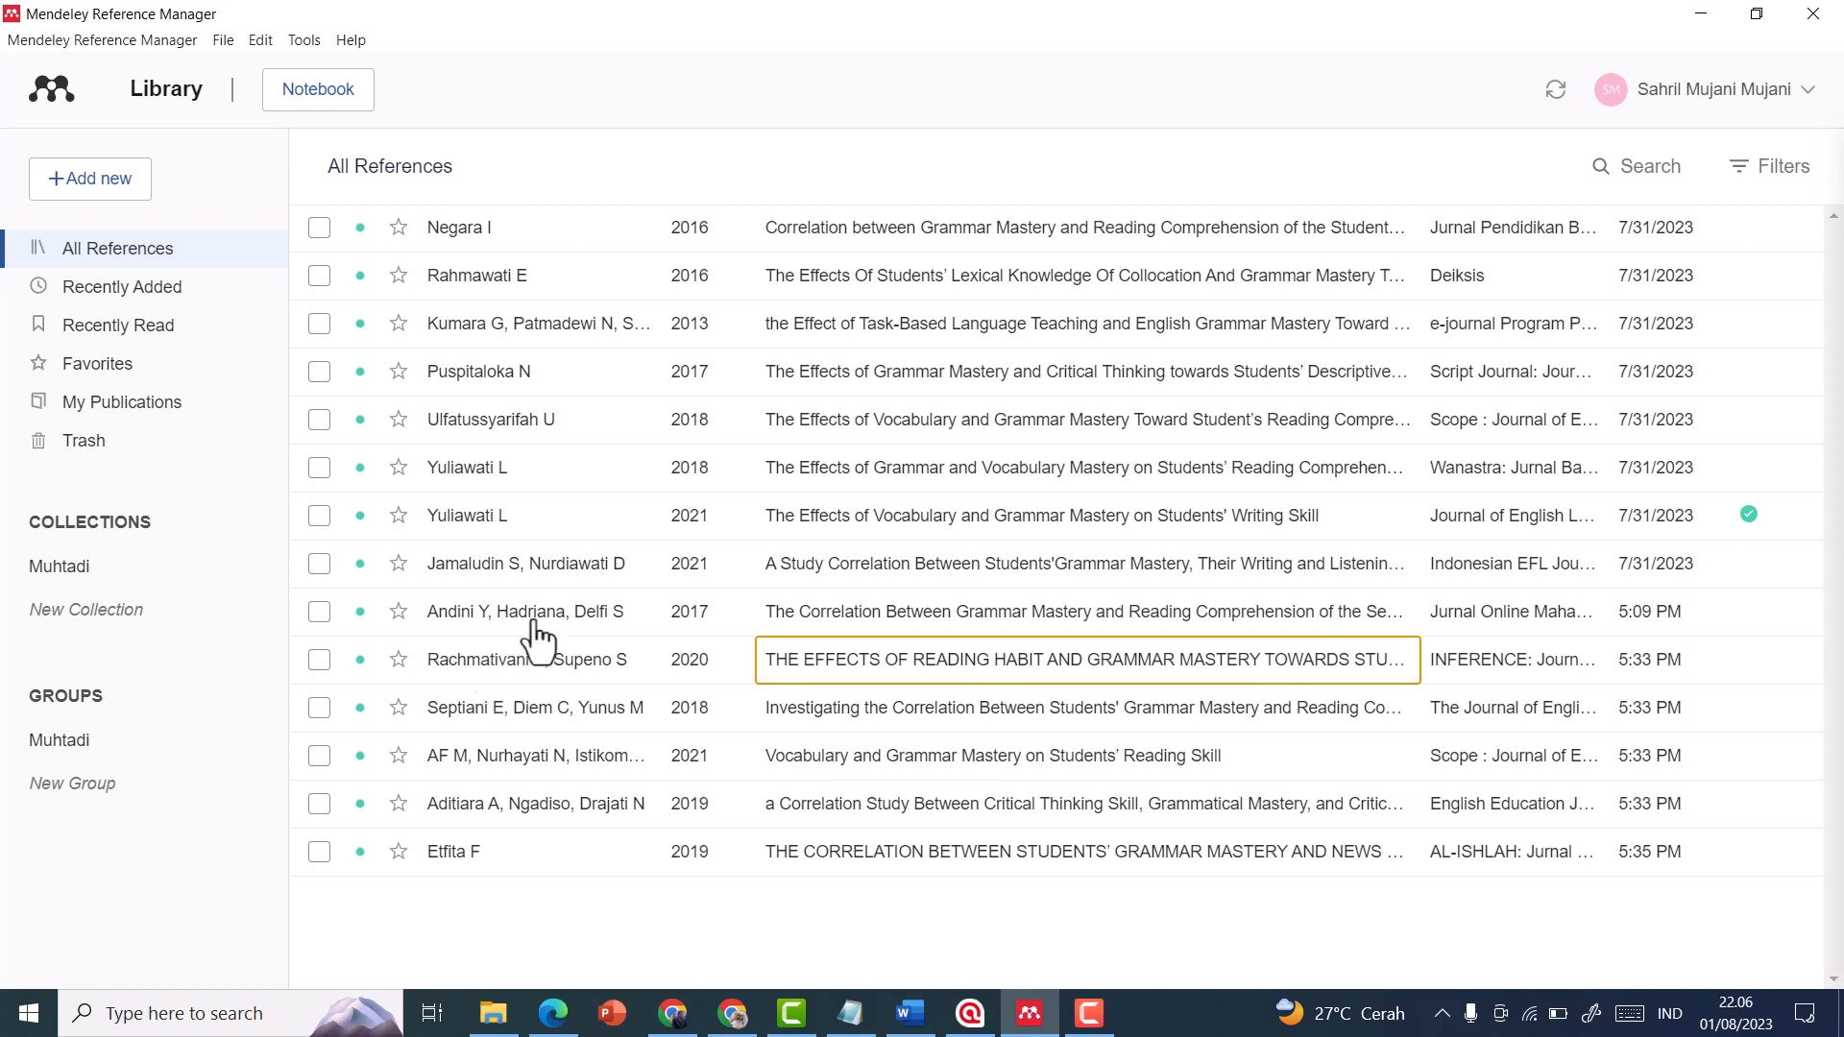
left_click(120, 181)
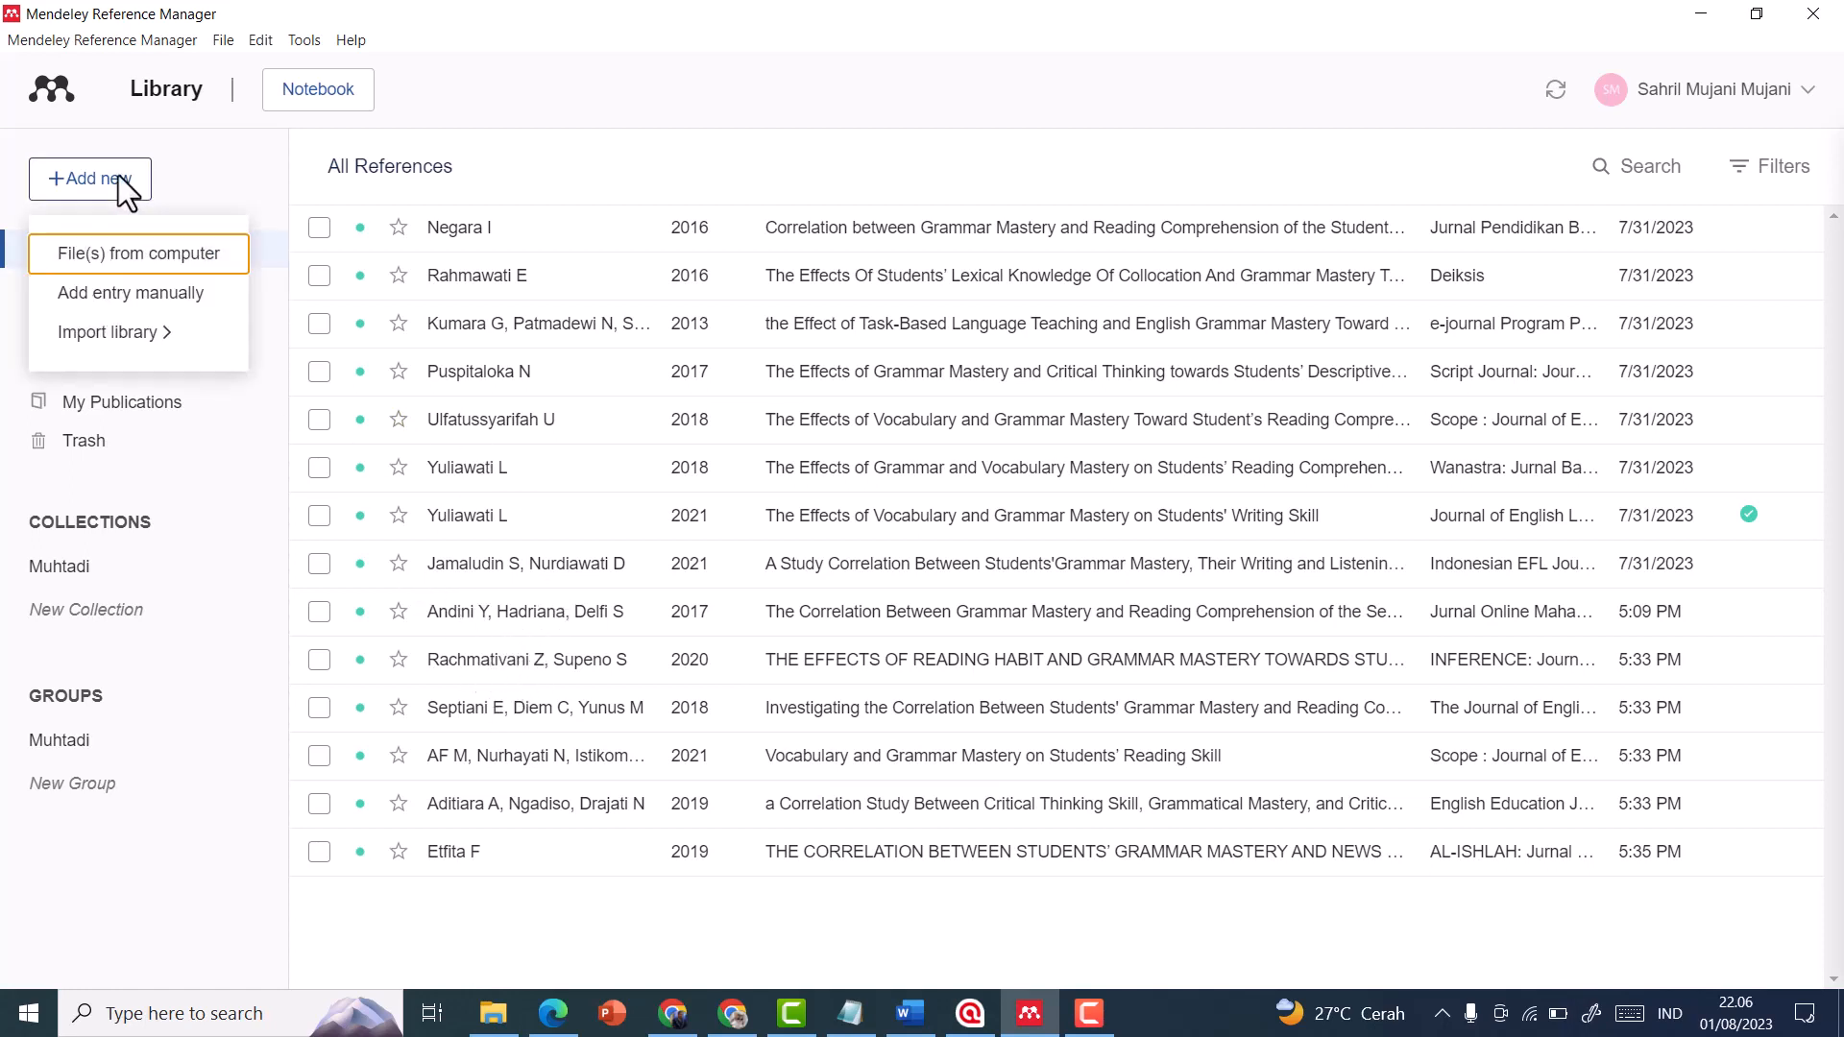
left_click(157, 255)
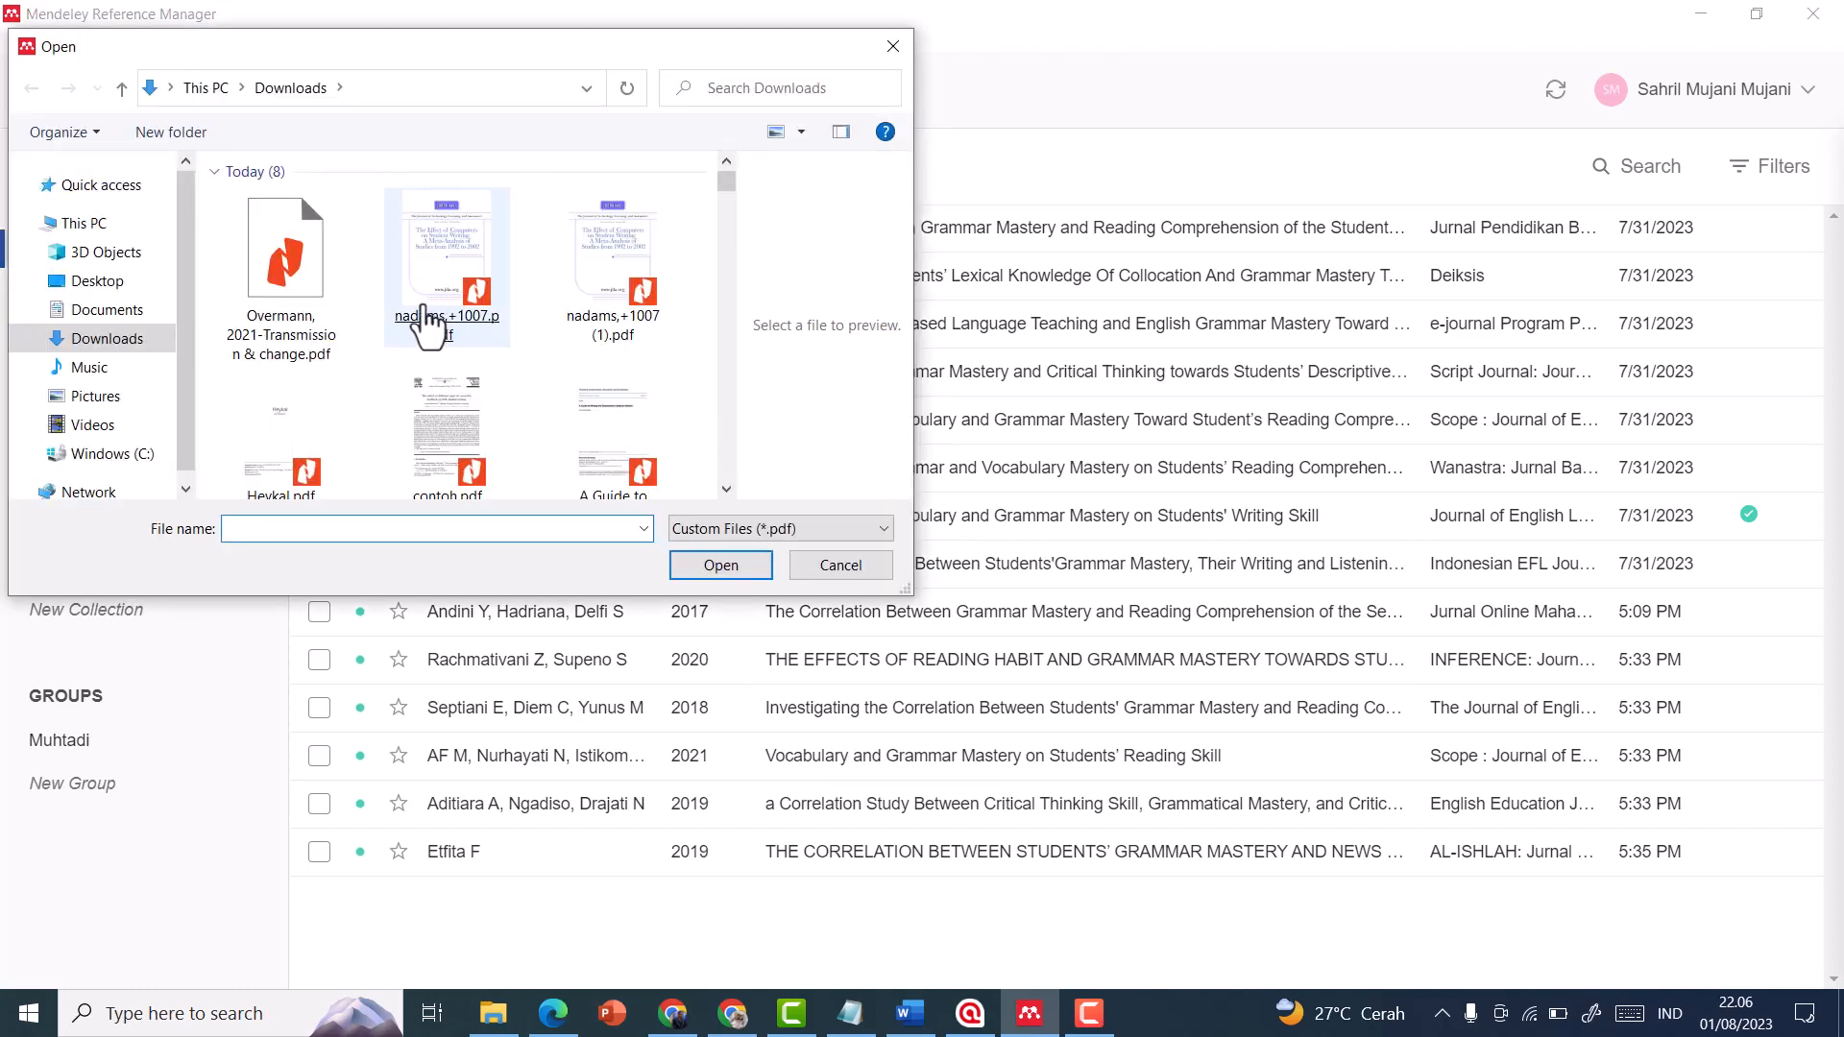
left_click(301, 274)
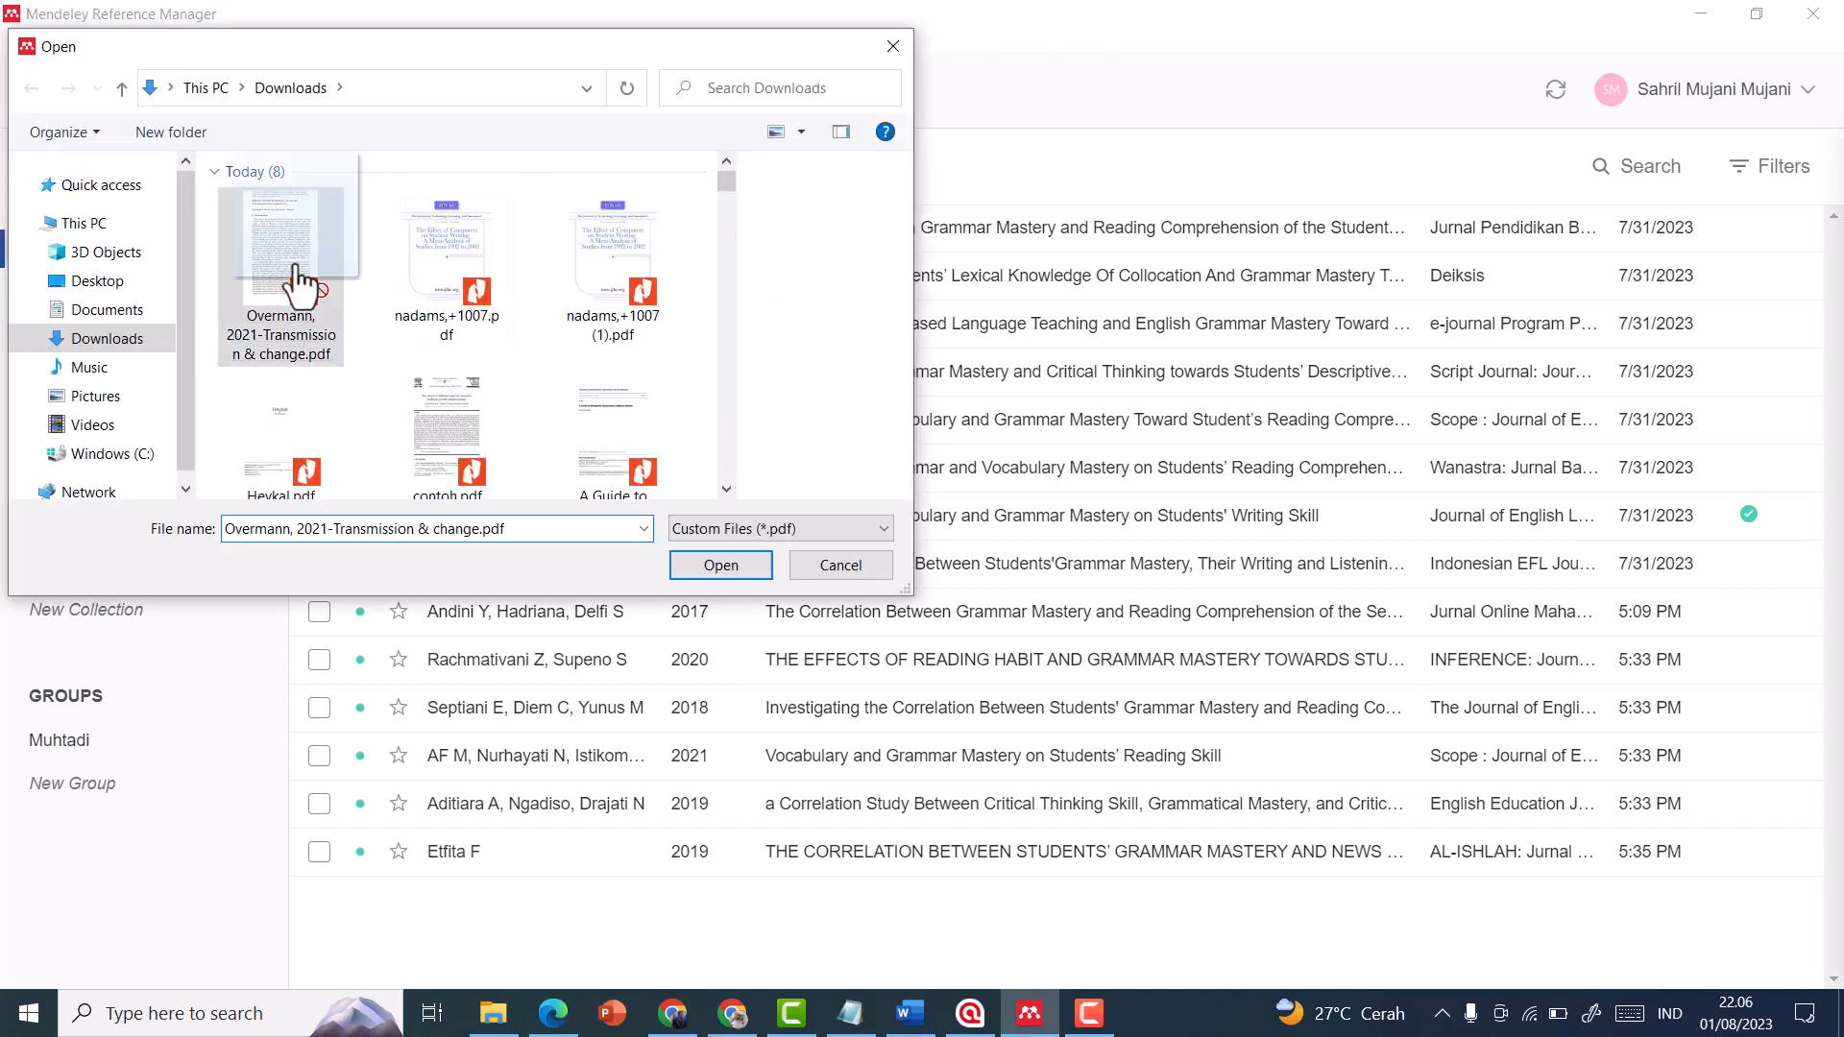
left_click(722, 564)
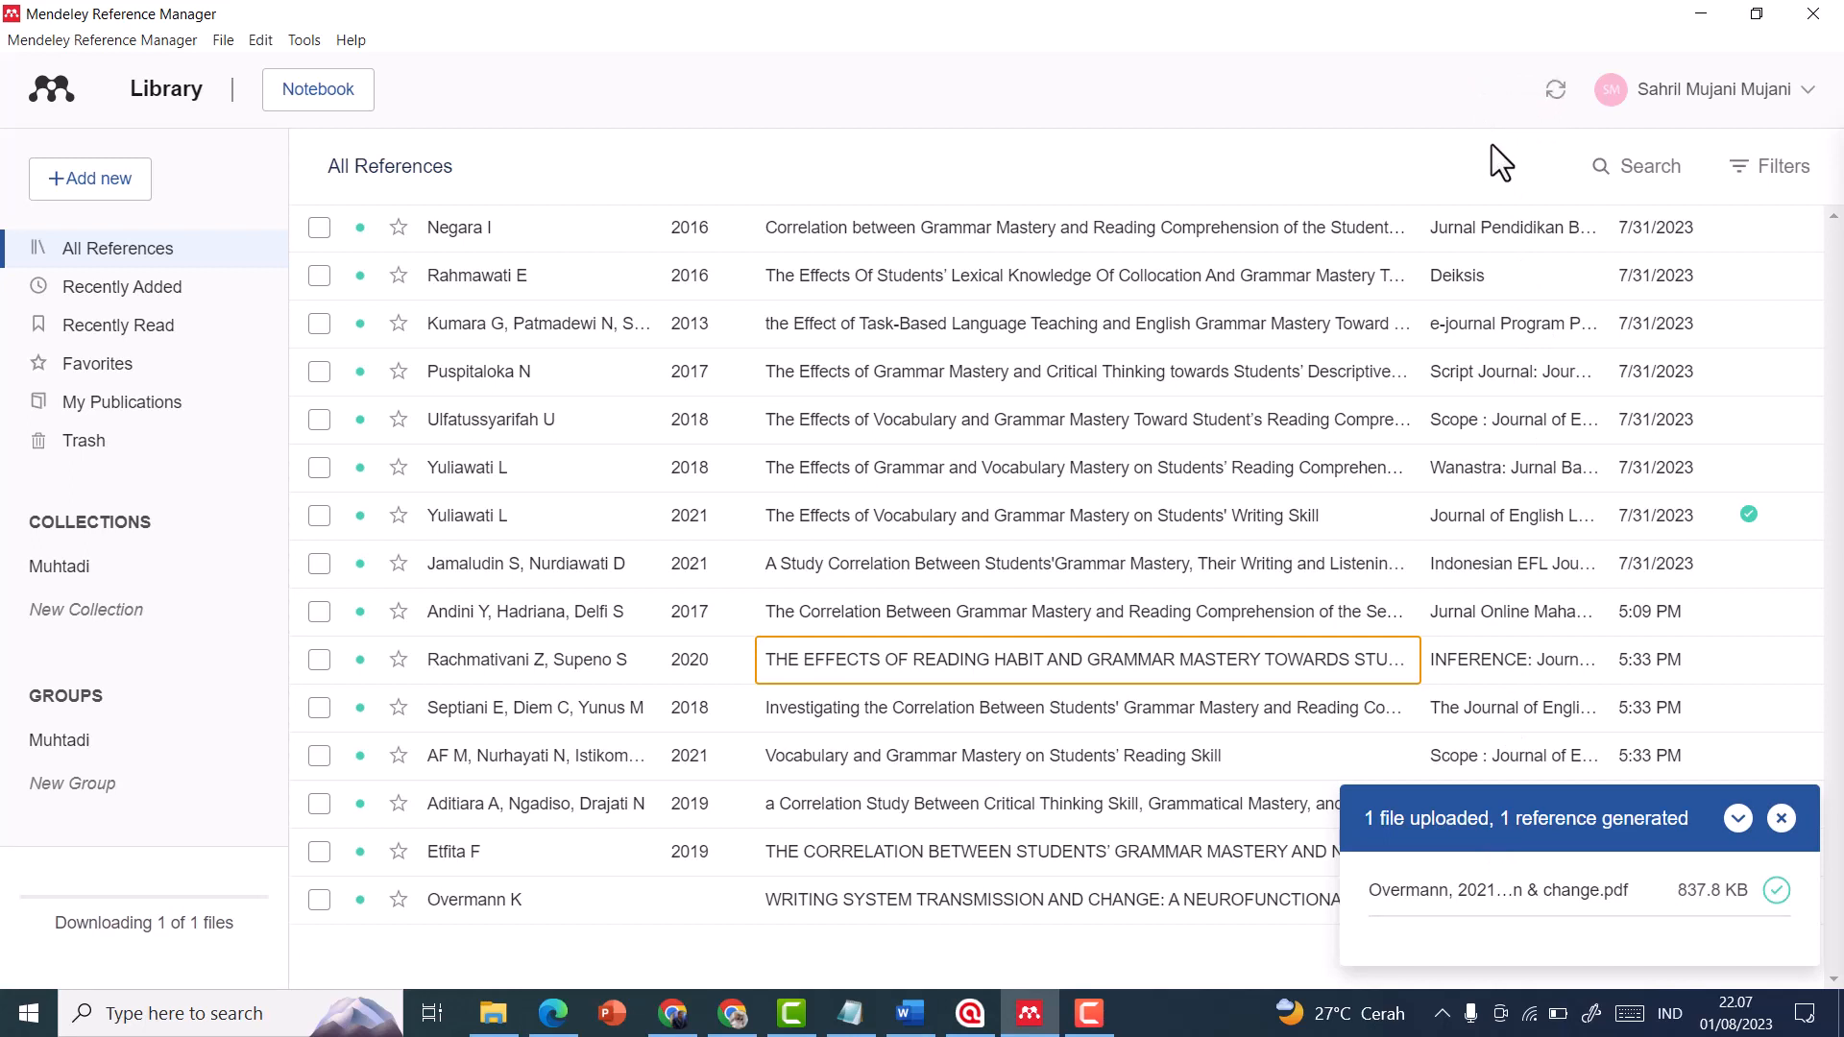
left_click(1737, 818)
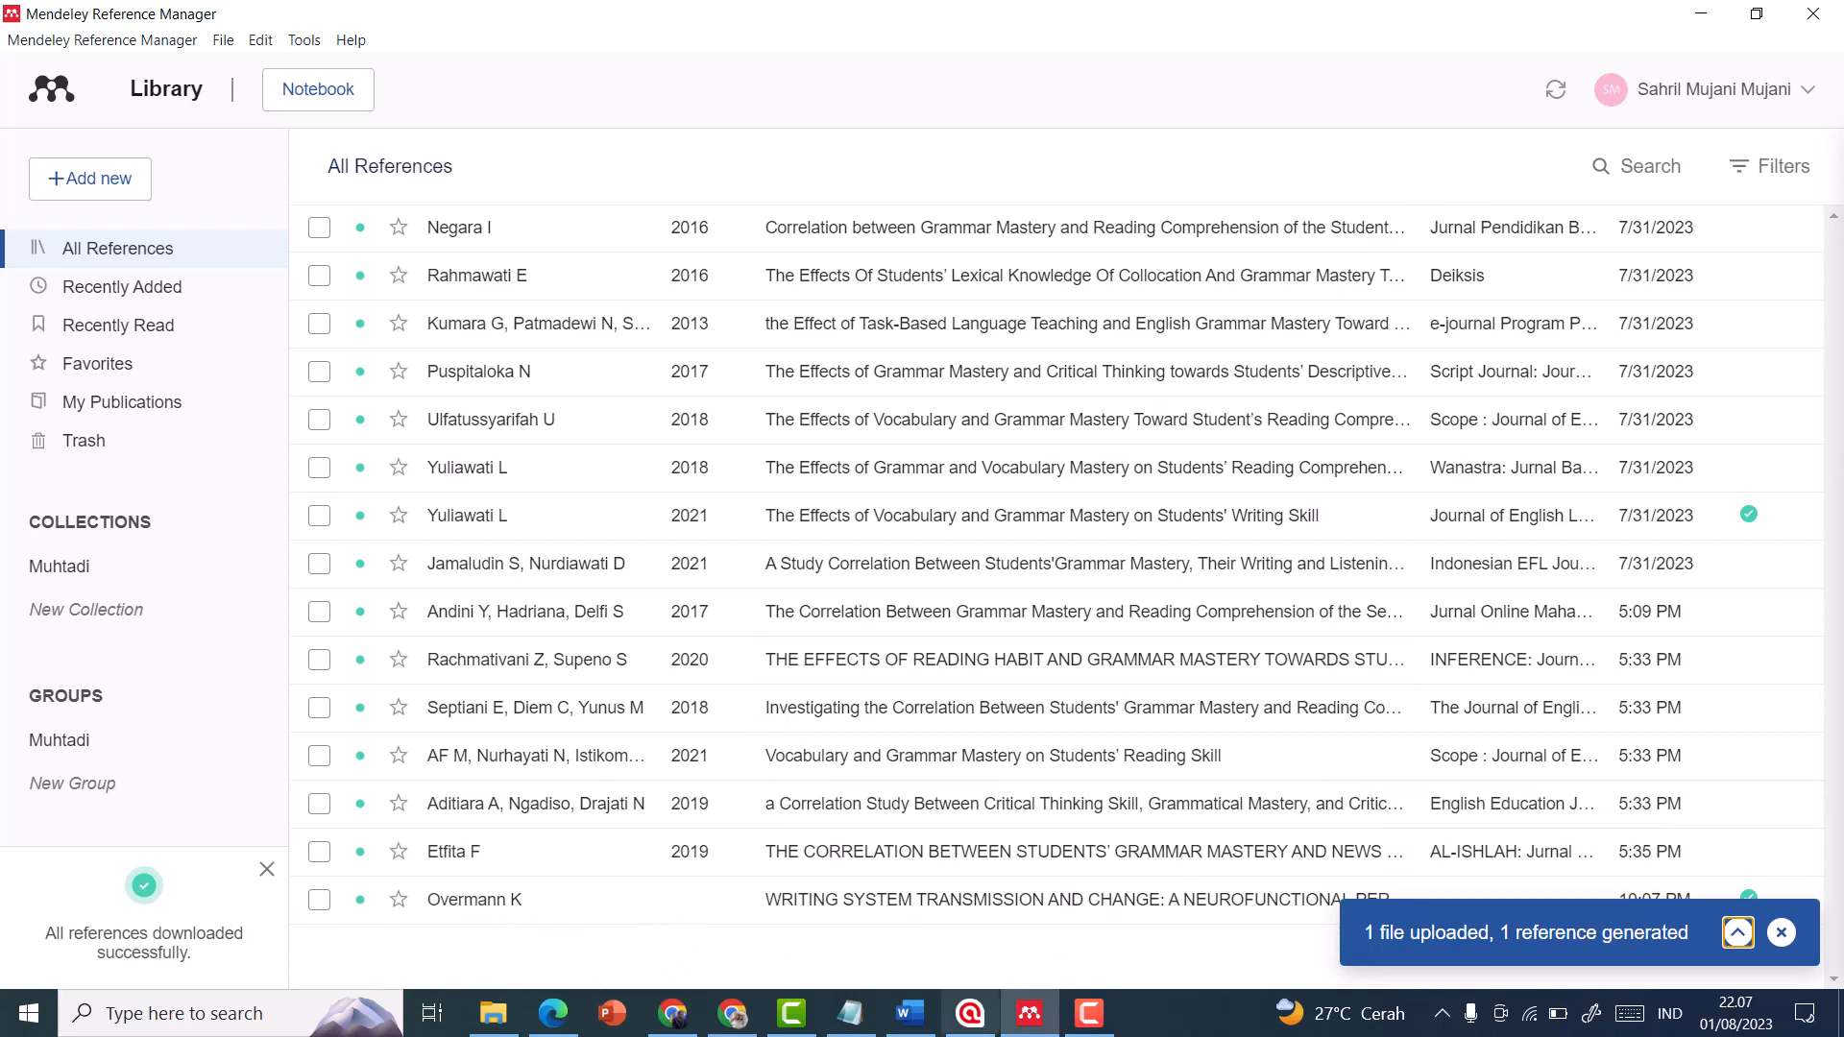
Switch to Word, search Mendeley Cite for the added article by its author's surname, and update the references from the library
left_click(910, 1023)
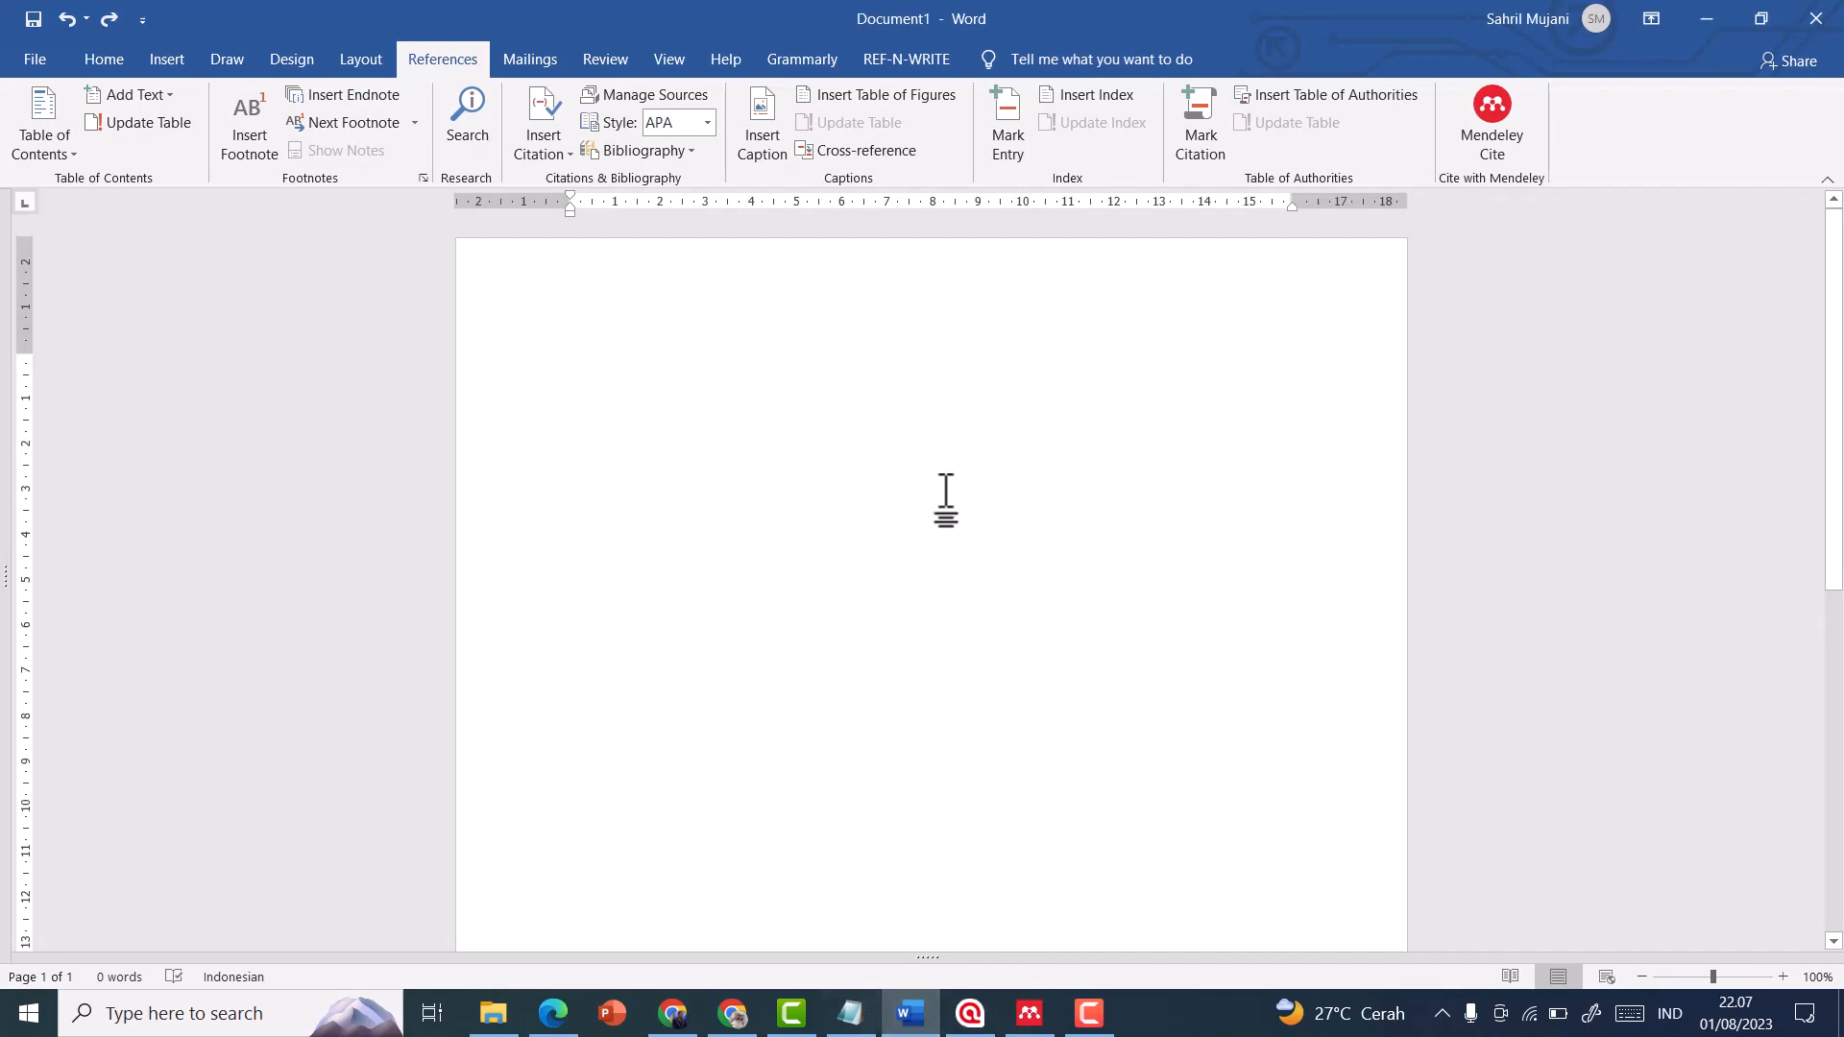
left_click(1506, 140)
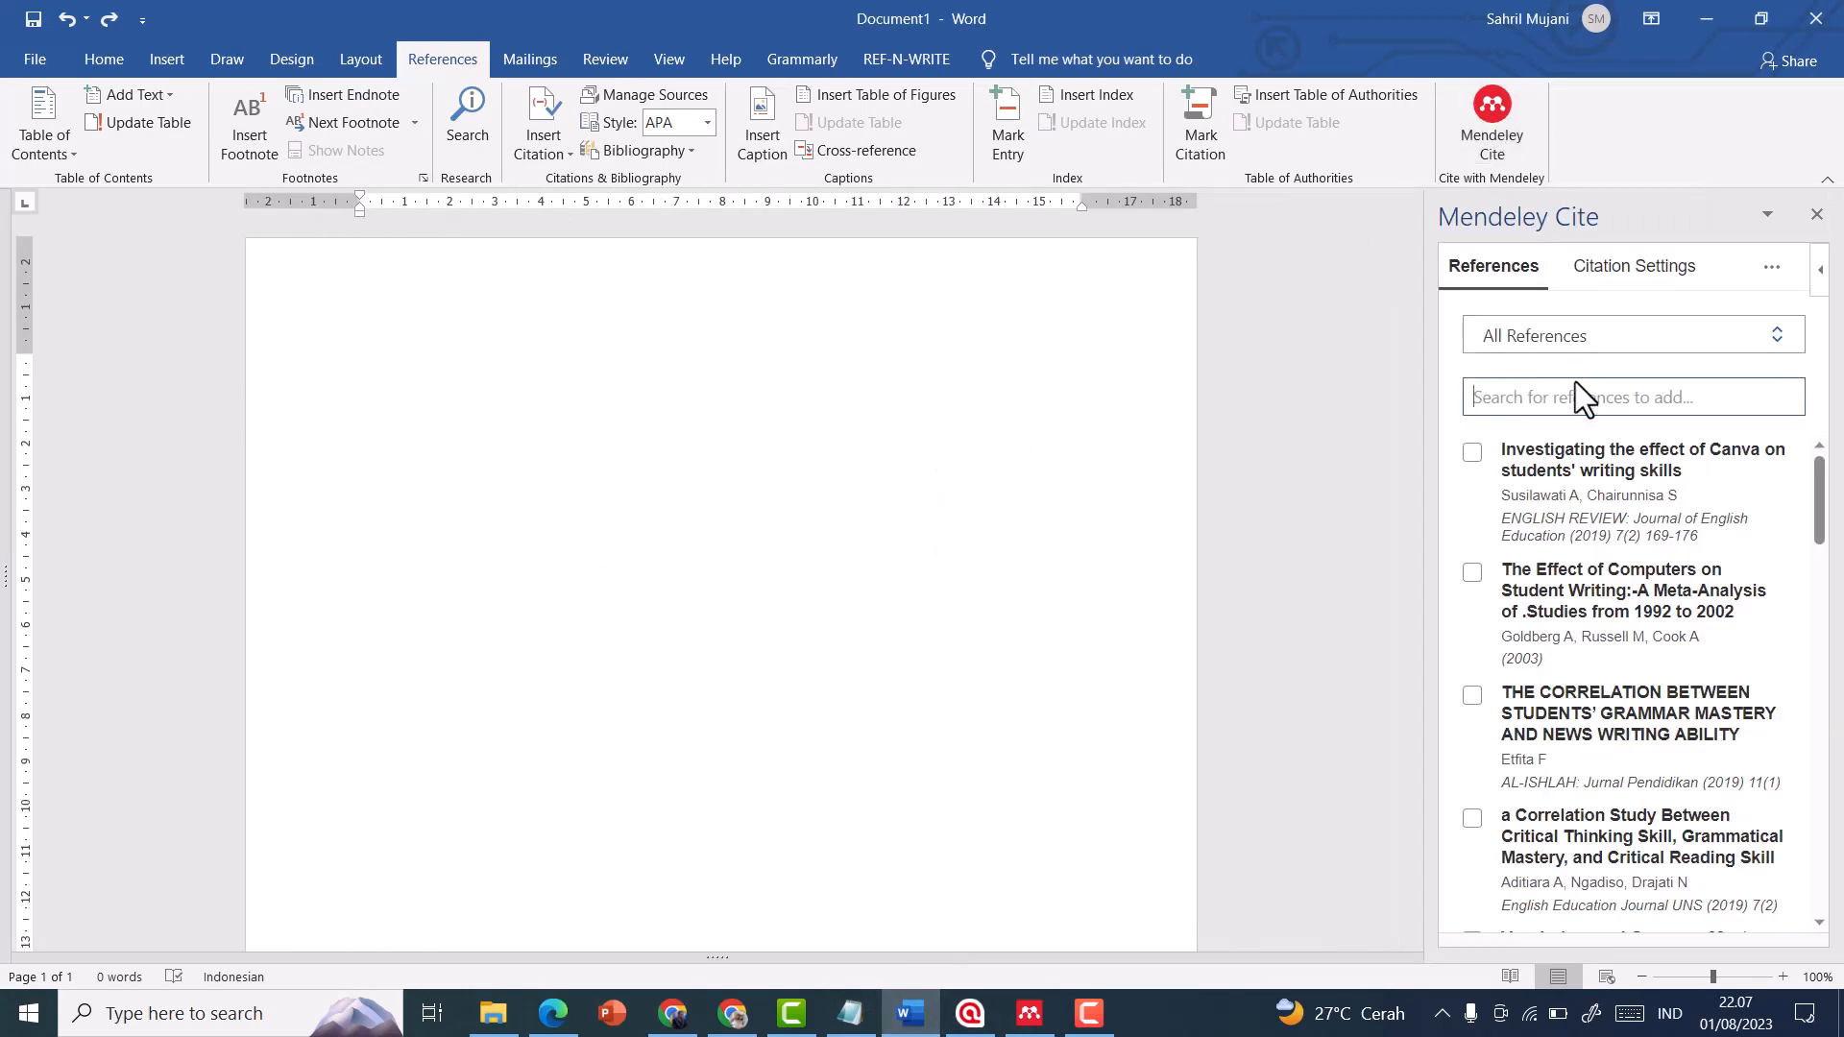
type("overmann")
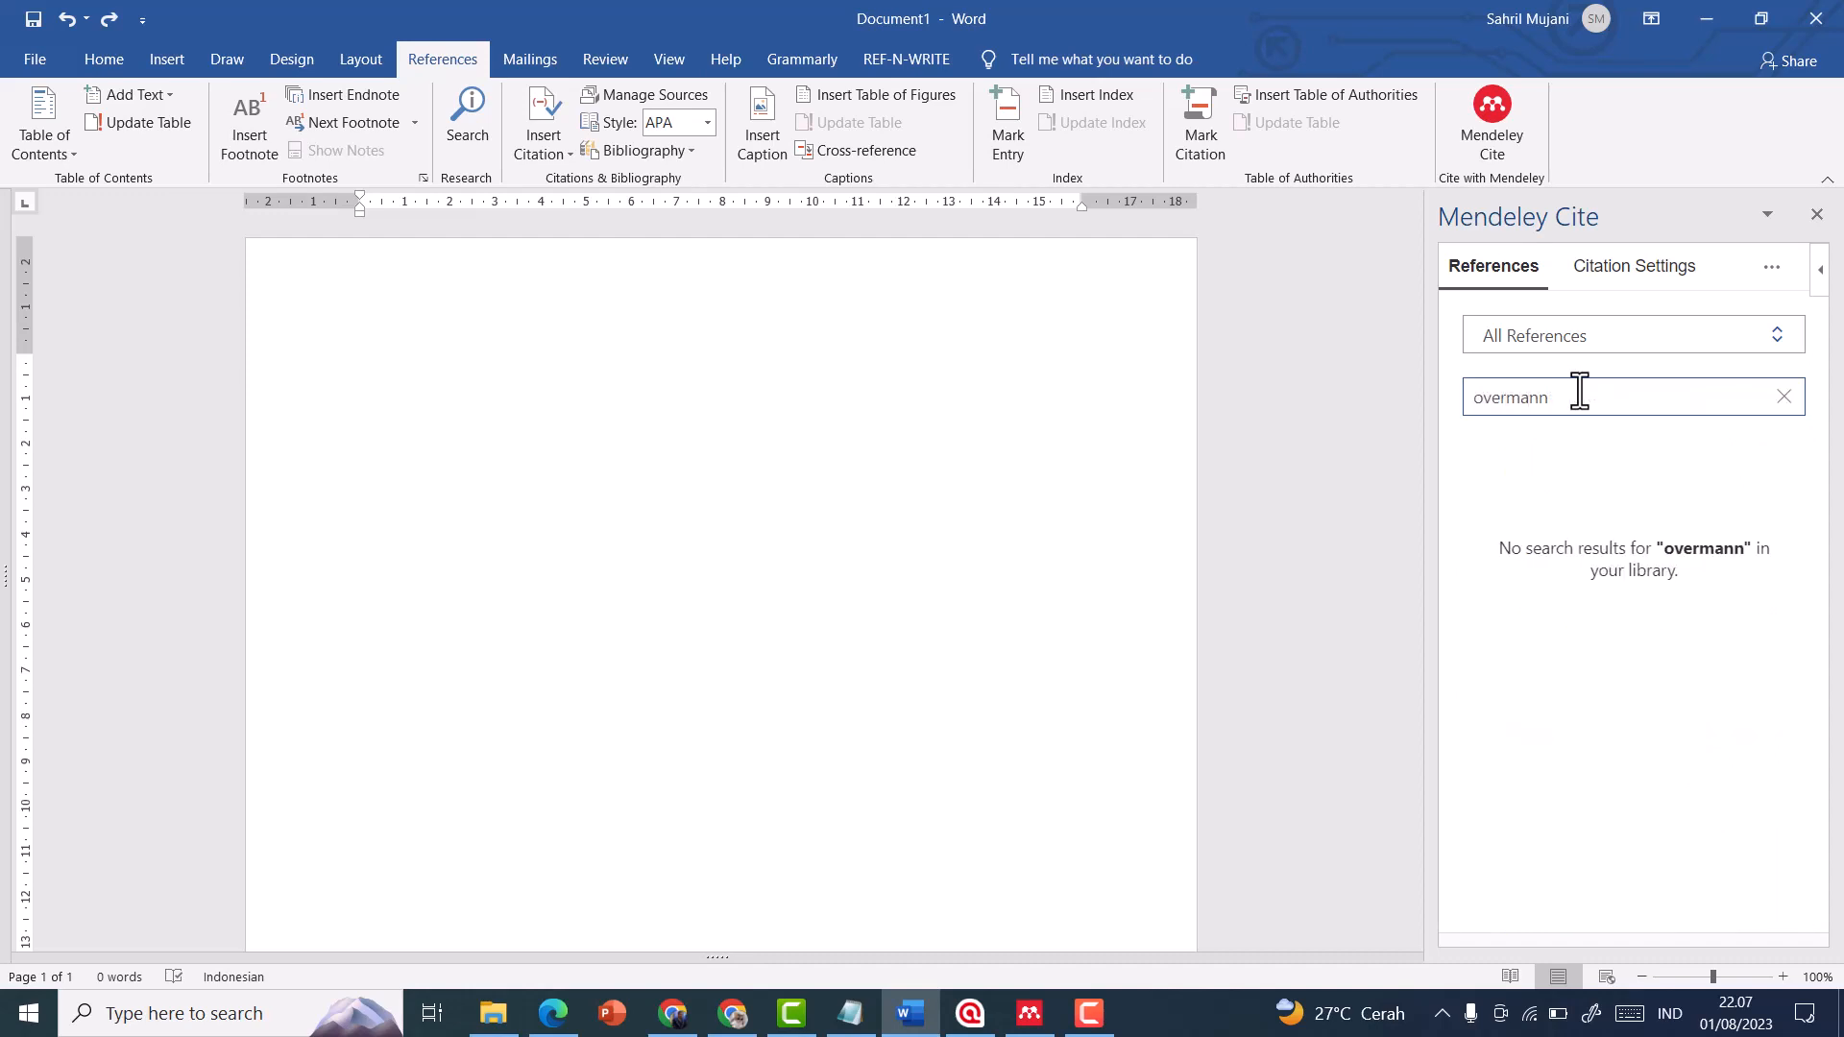
left_click(1770, 276)
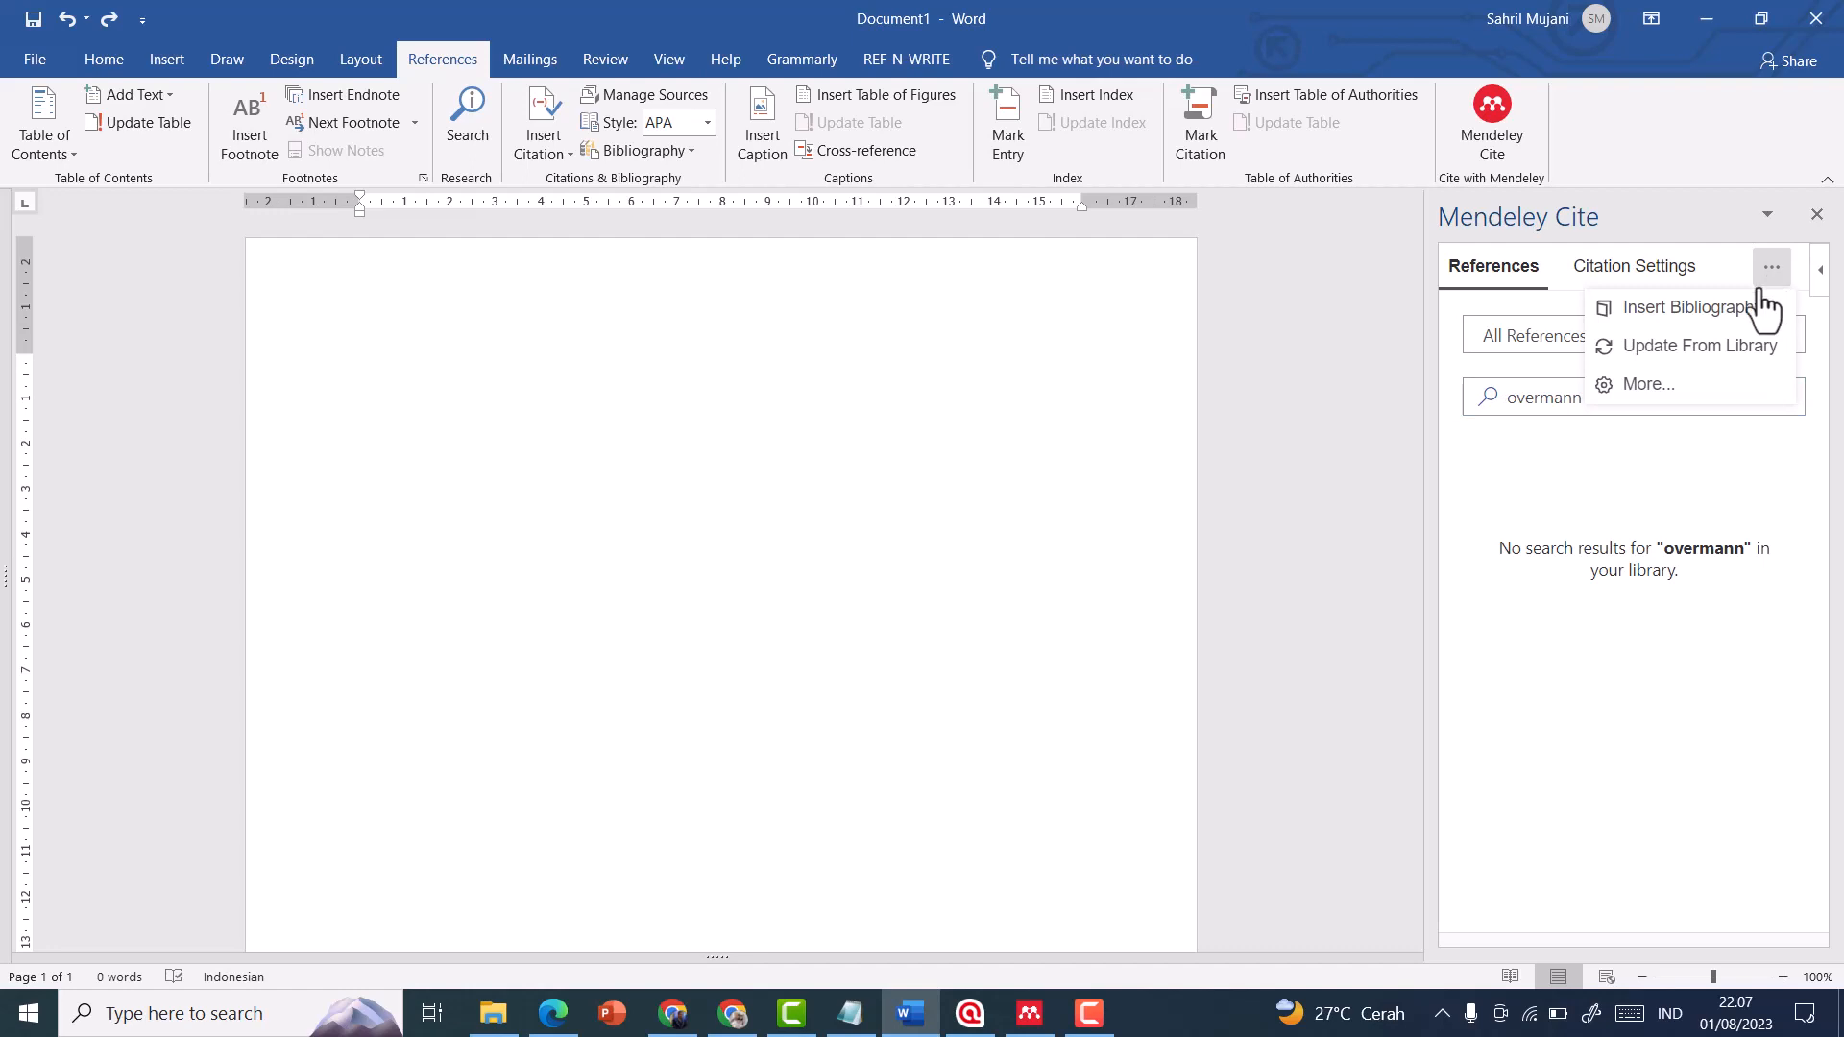
left_click(1722, 365)
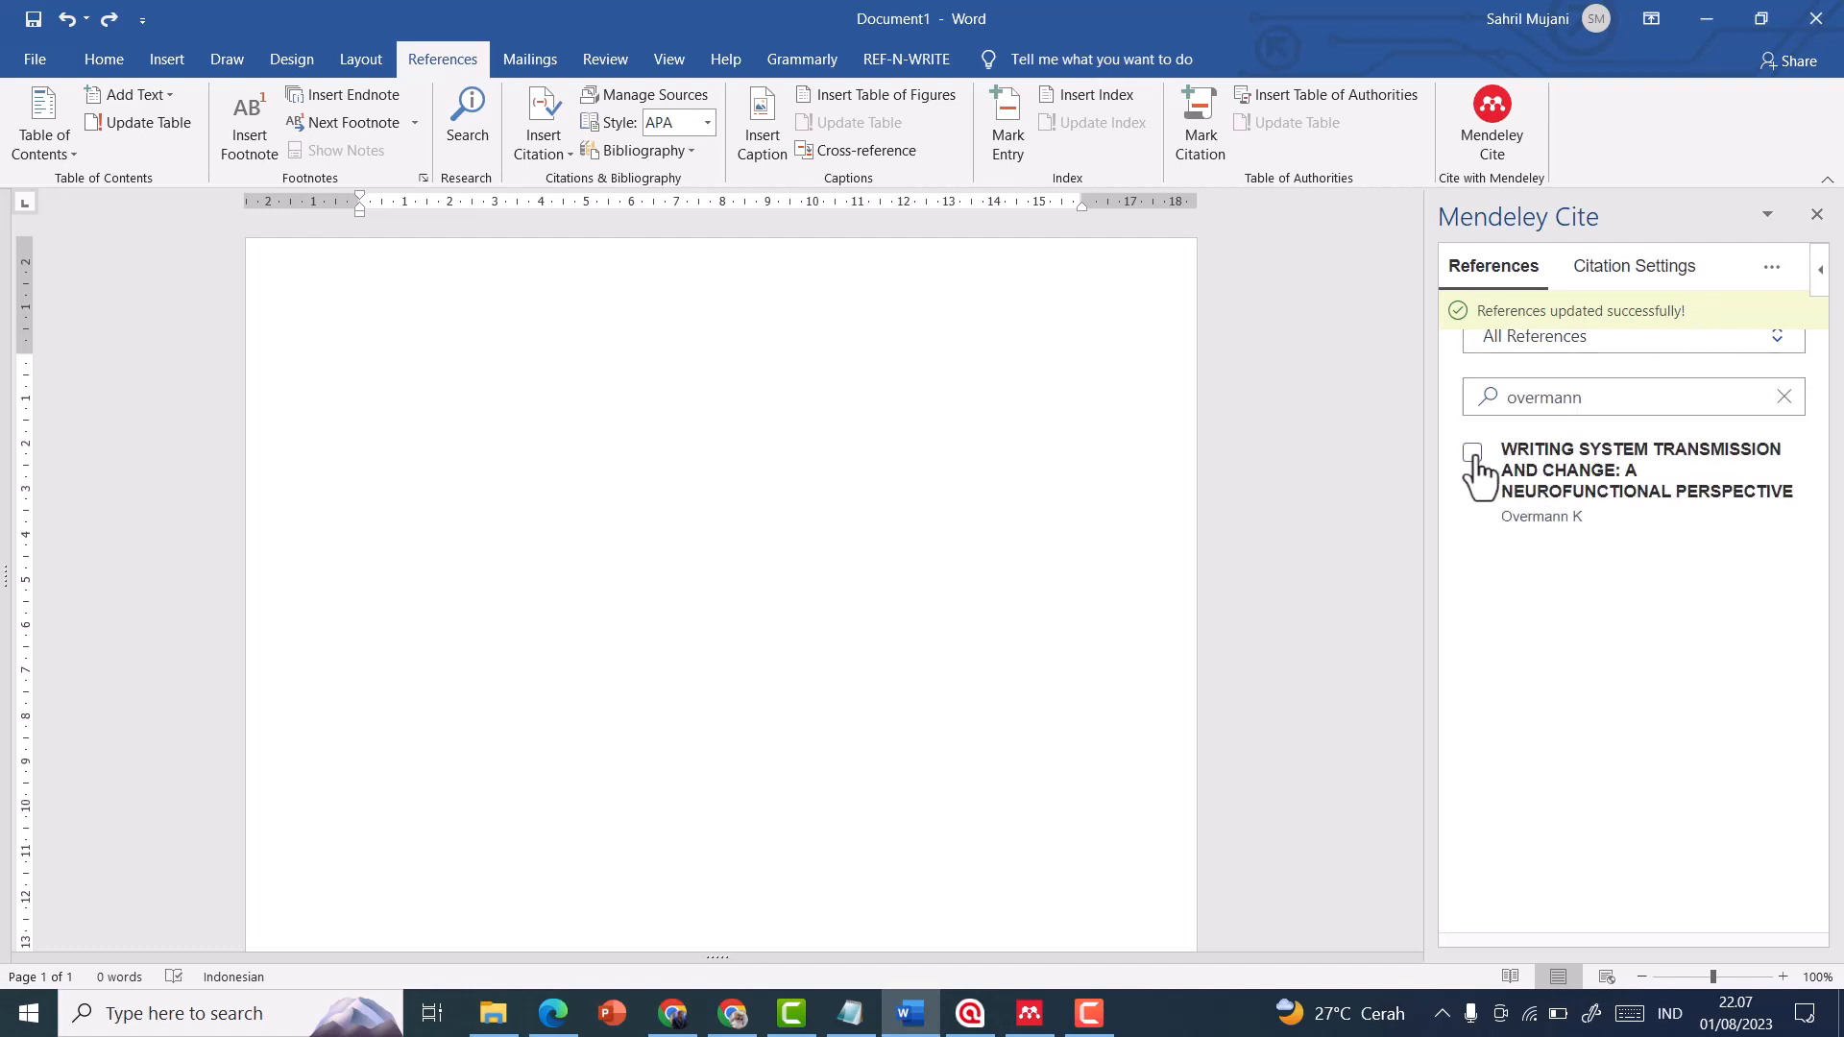
Write "Dadad dadada dadad" in the document and insert the citation for "Writing system transmission and change" after it
left_click(468, 352)
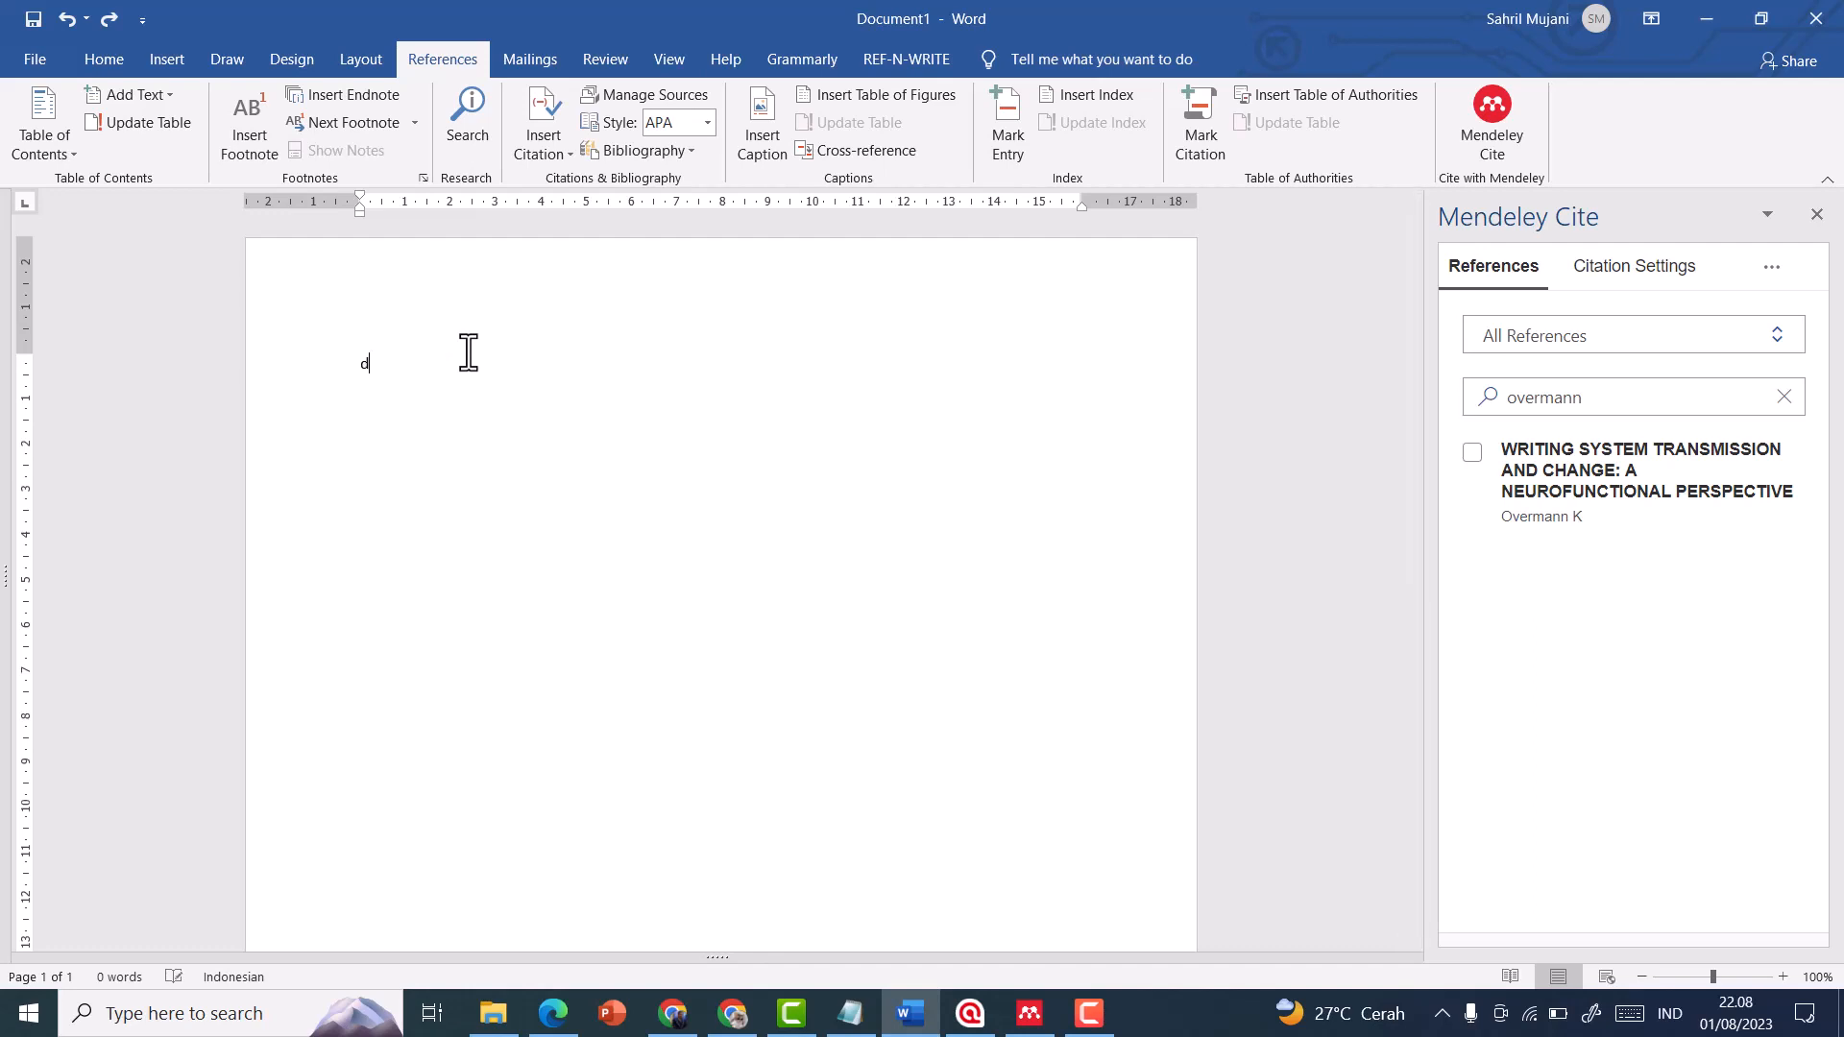
type("dad dadada dadad")
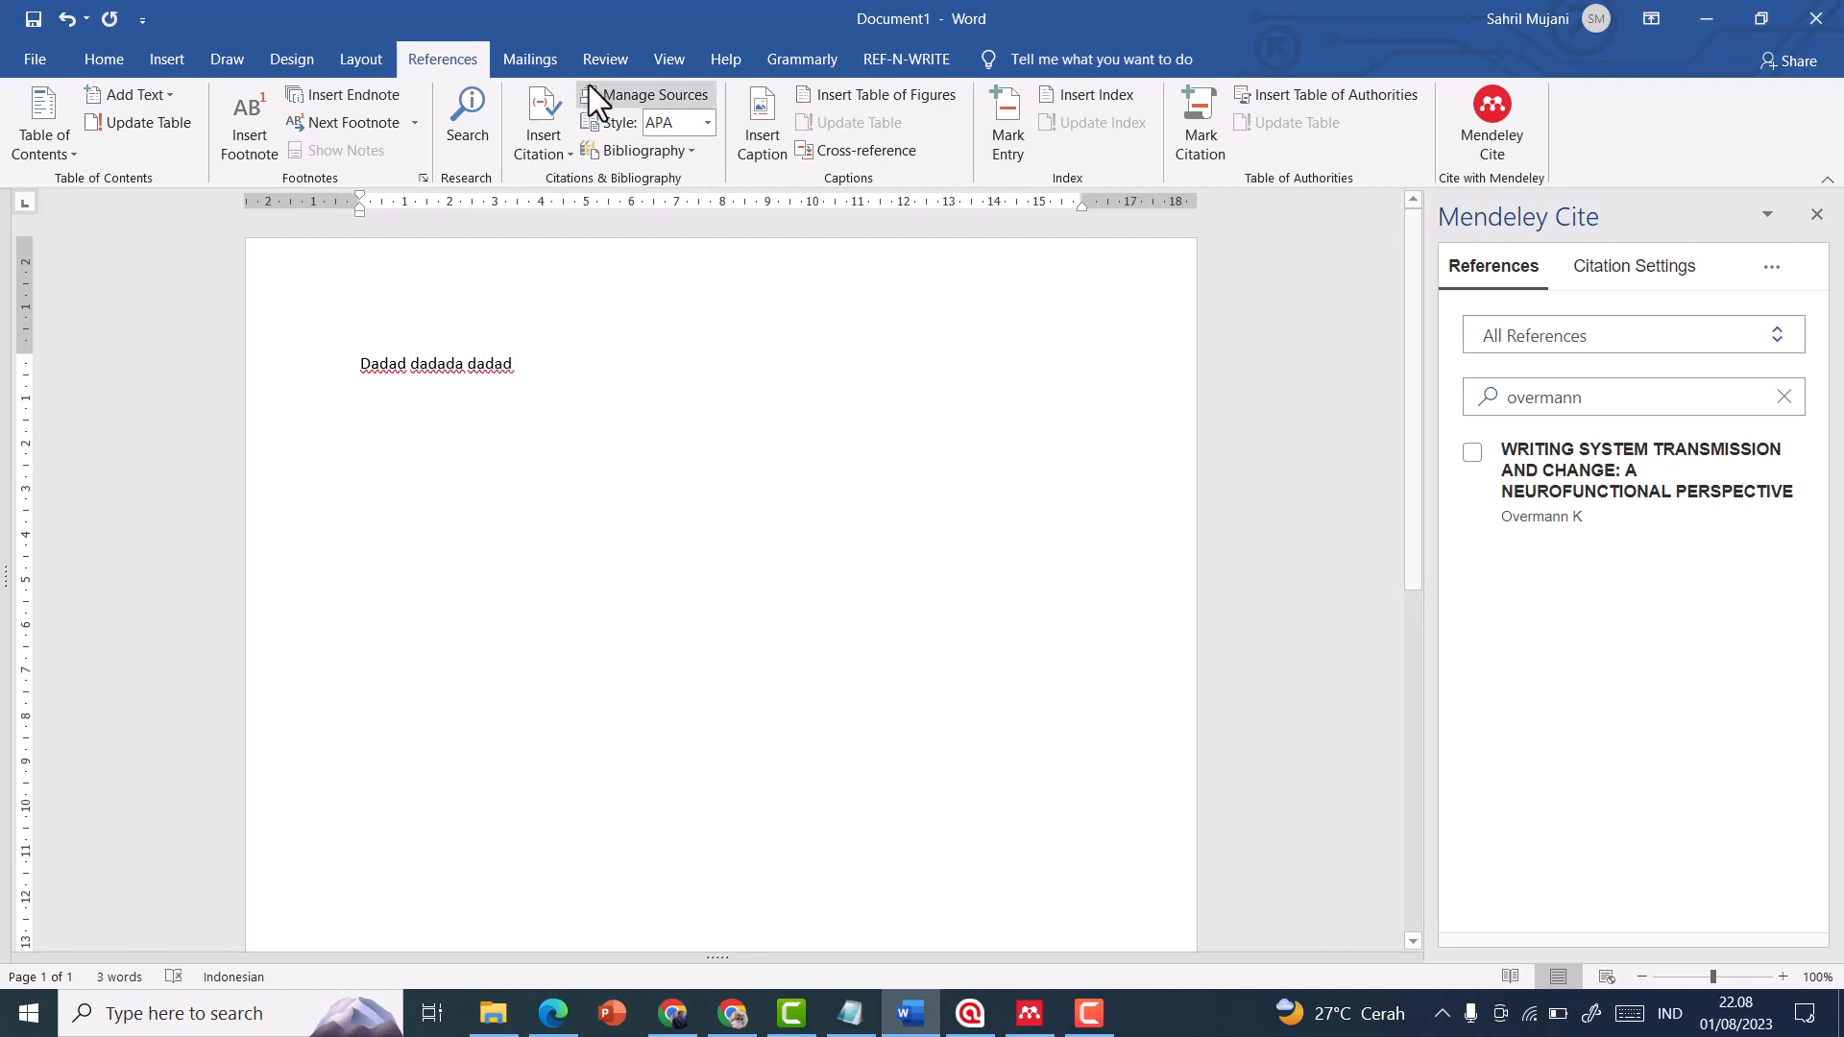
left_click(1472, 455)
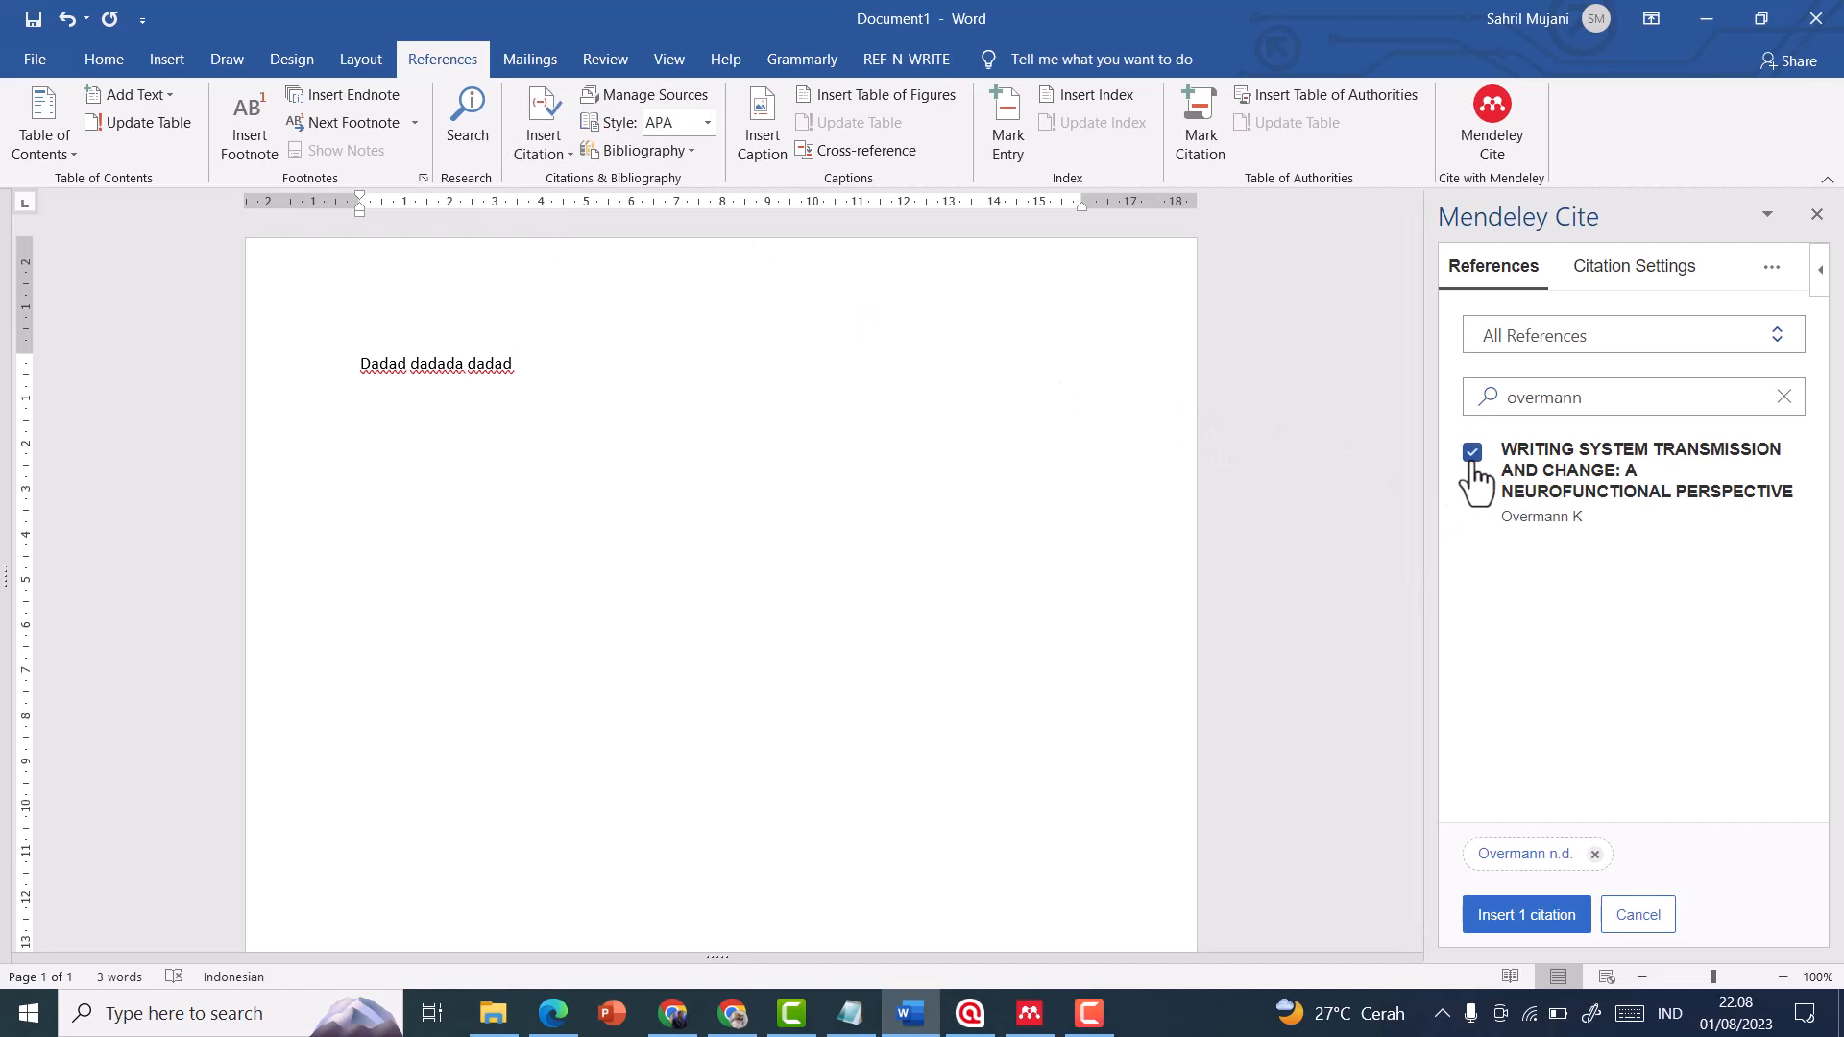
left_click(1518, 917)
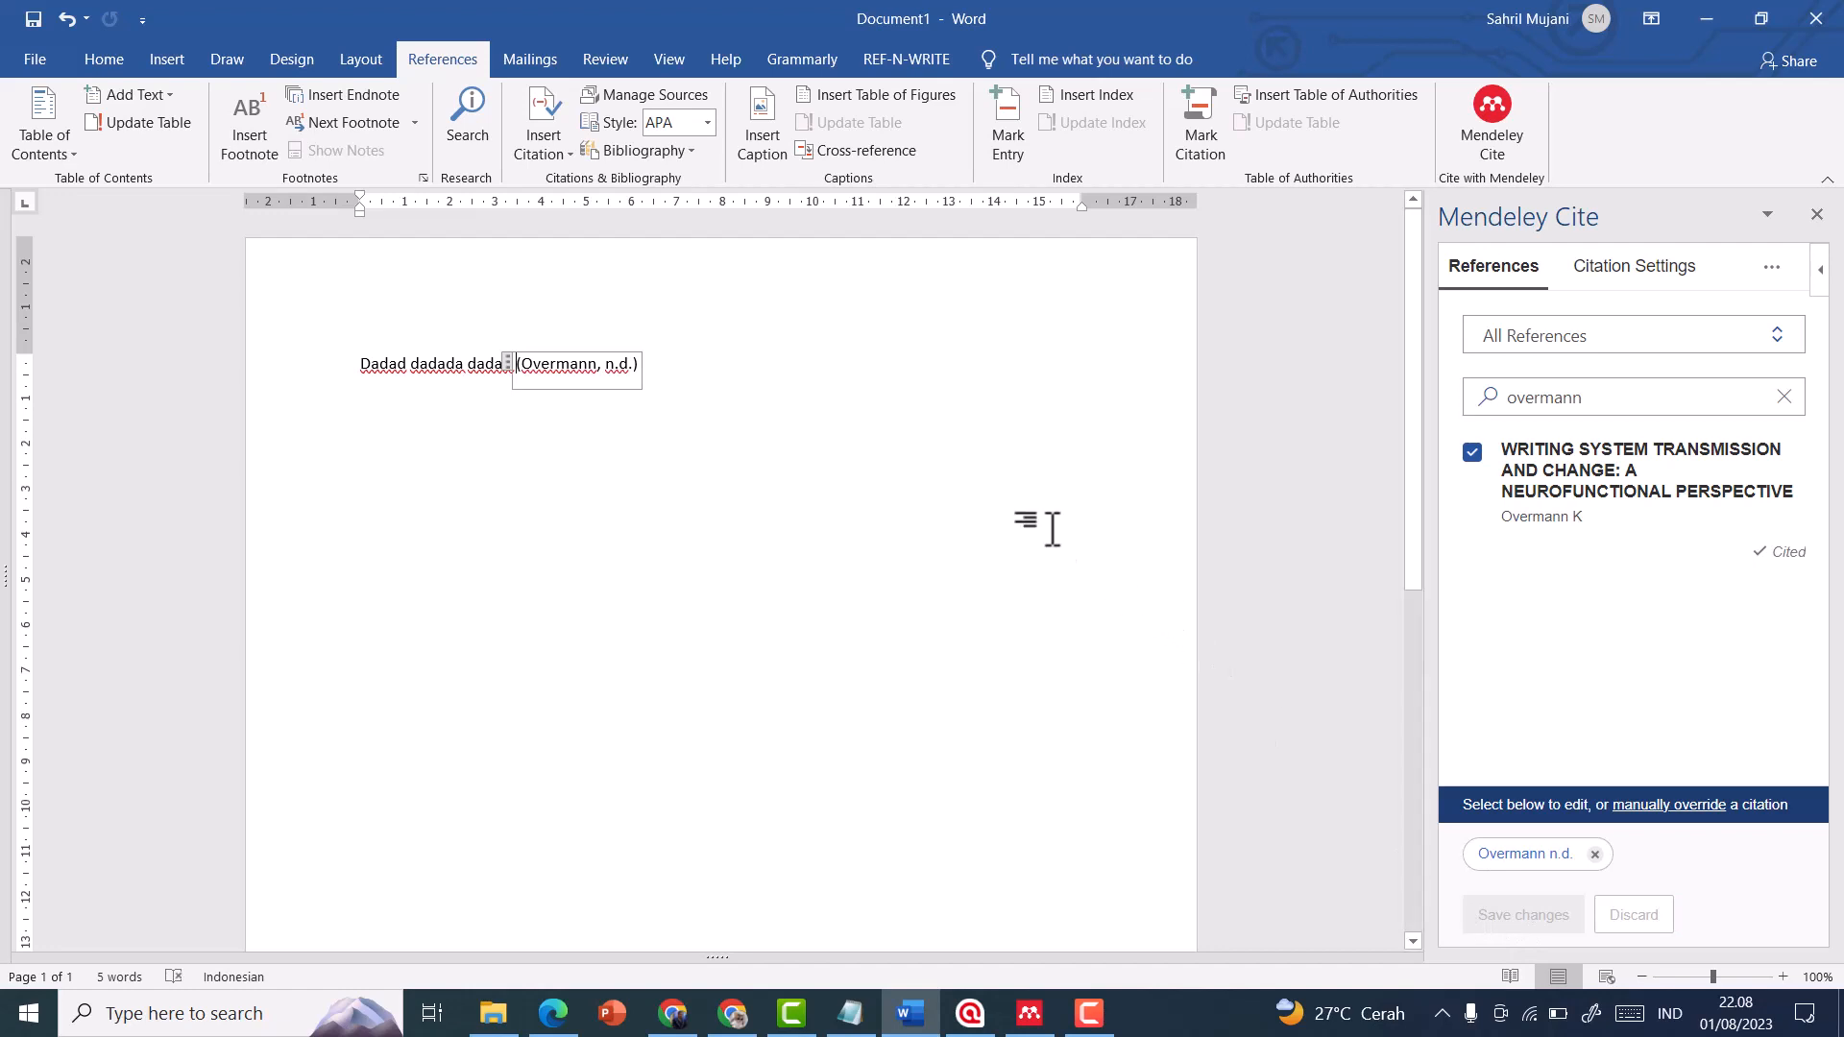
left_click(919, 458)
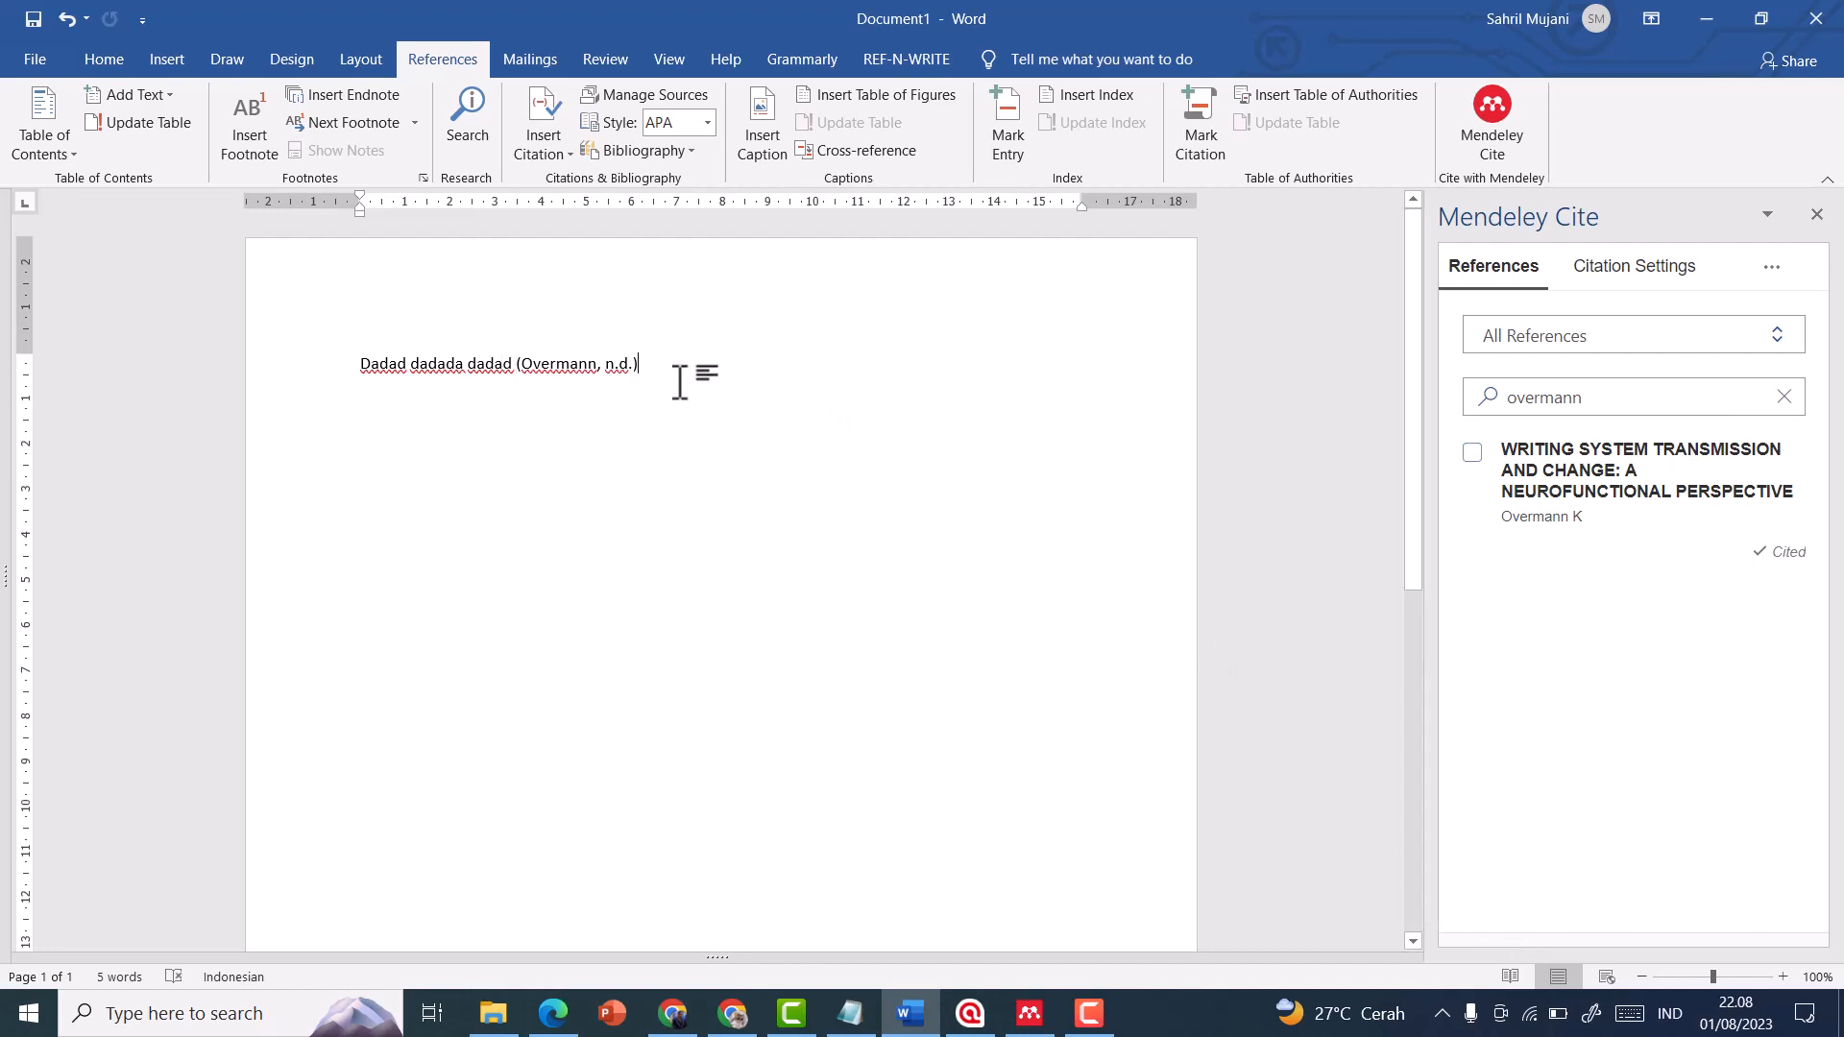
Examine the date in the inserted citation and check it against the Downloads folder, the Mendeley library entry and the Google Scholar result
left_click(624, 364)
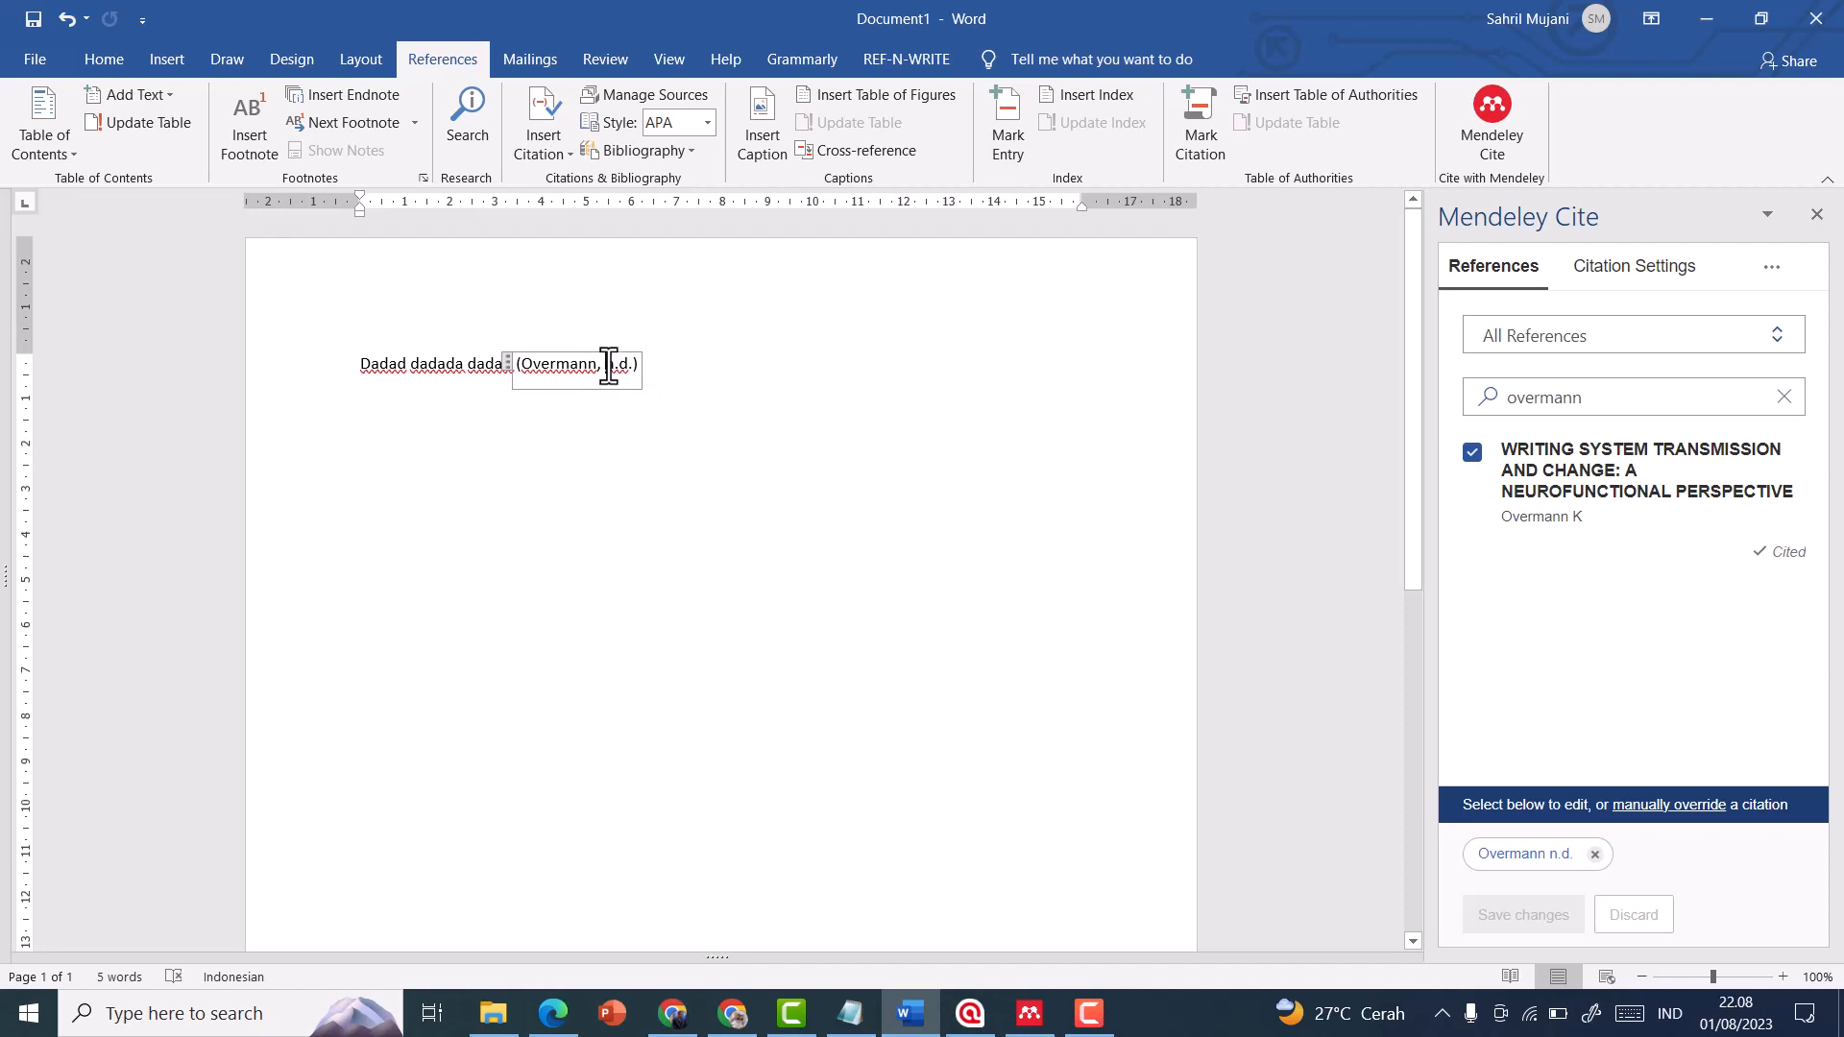
left_click_drag(611, 367, 630, 368)
left_click(686, 376)
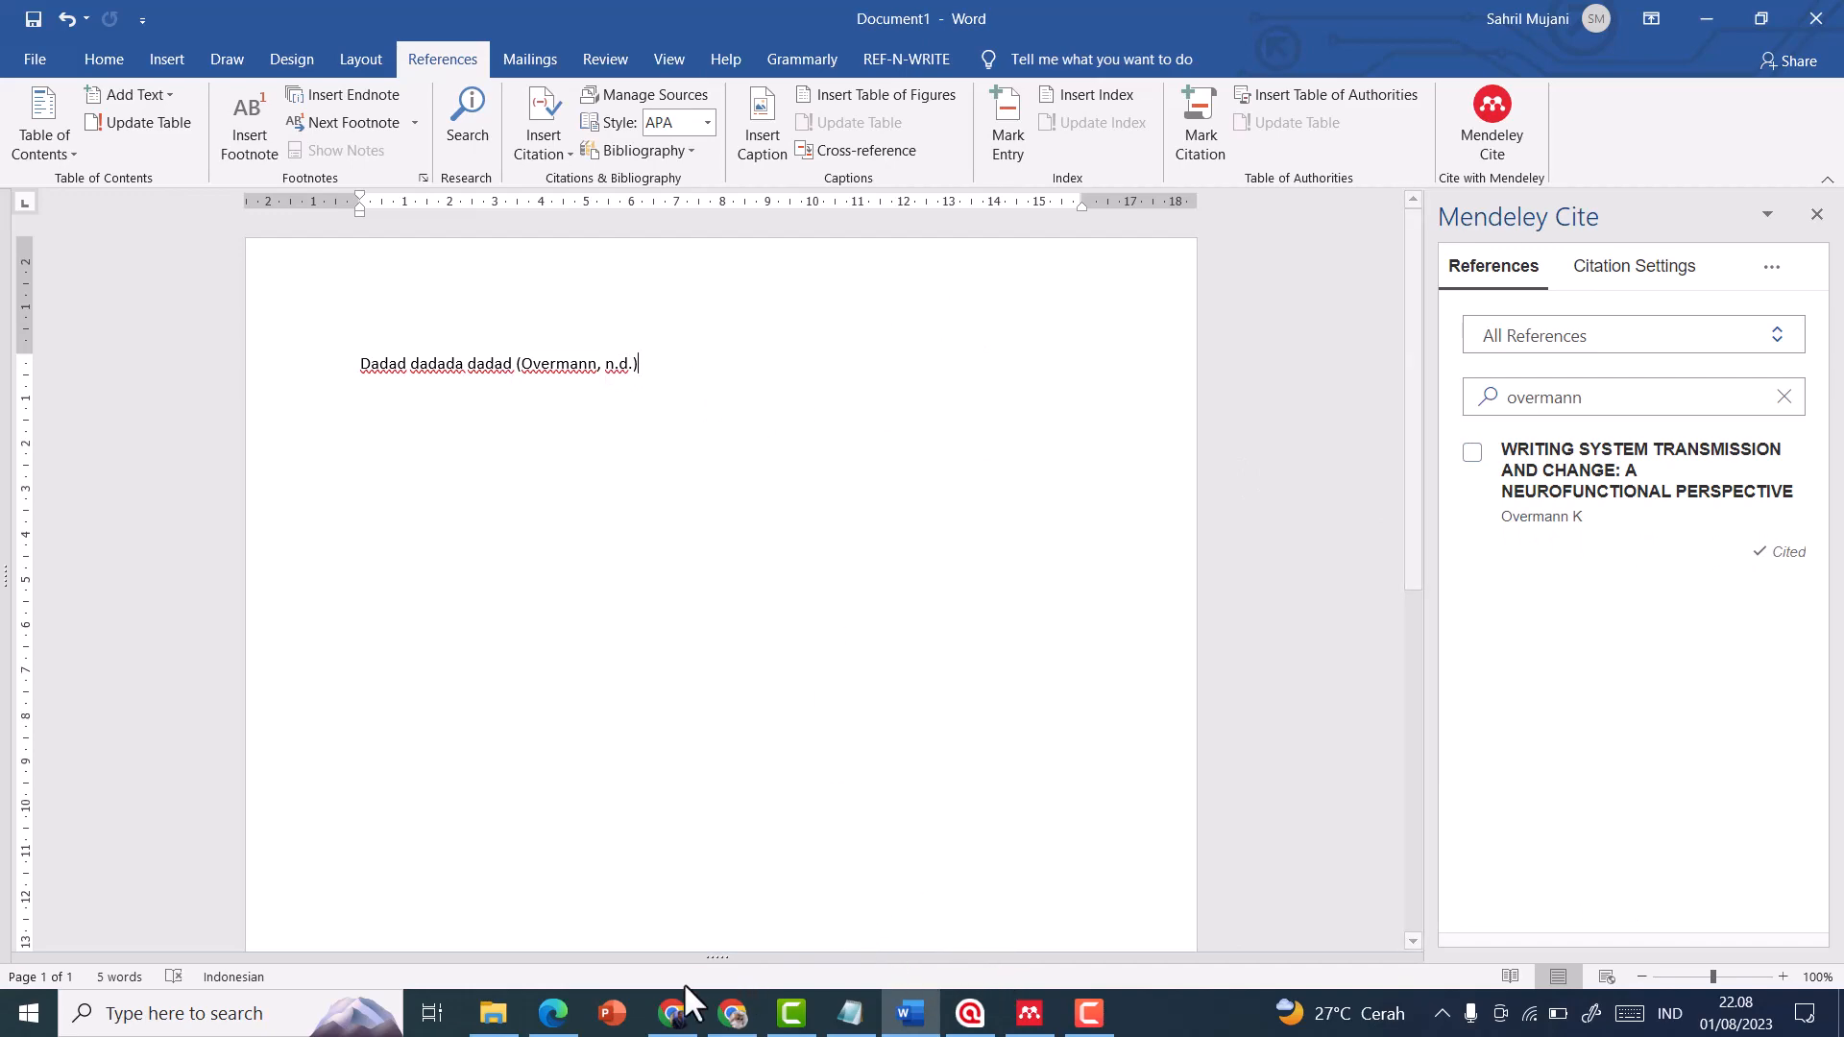
mouse_move(495, 1024)
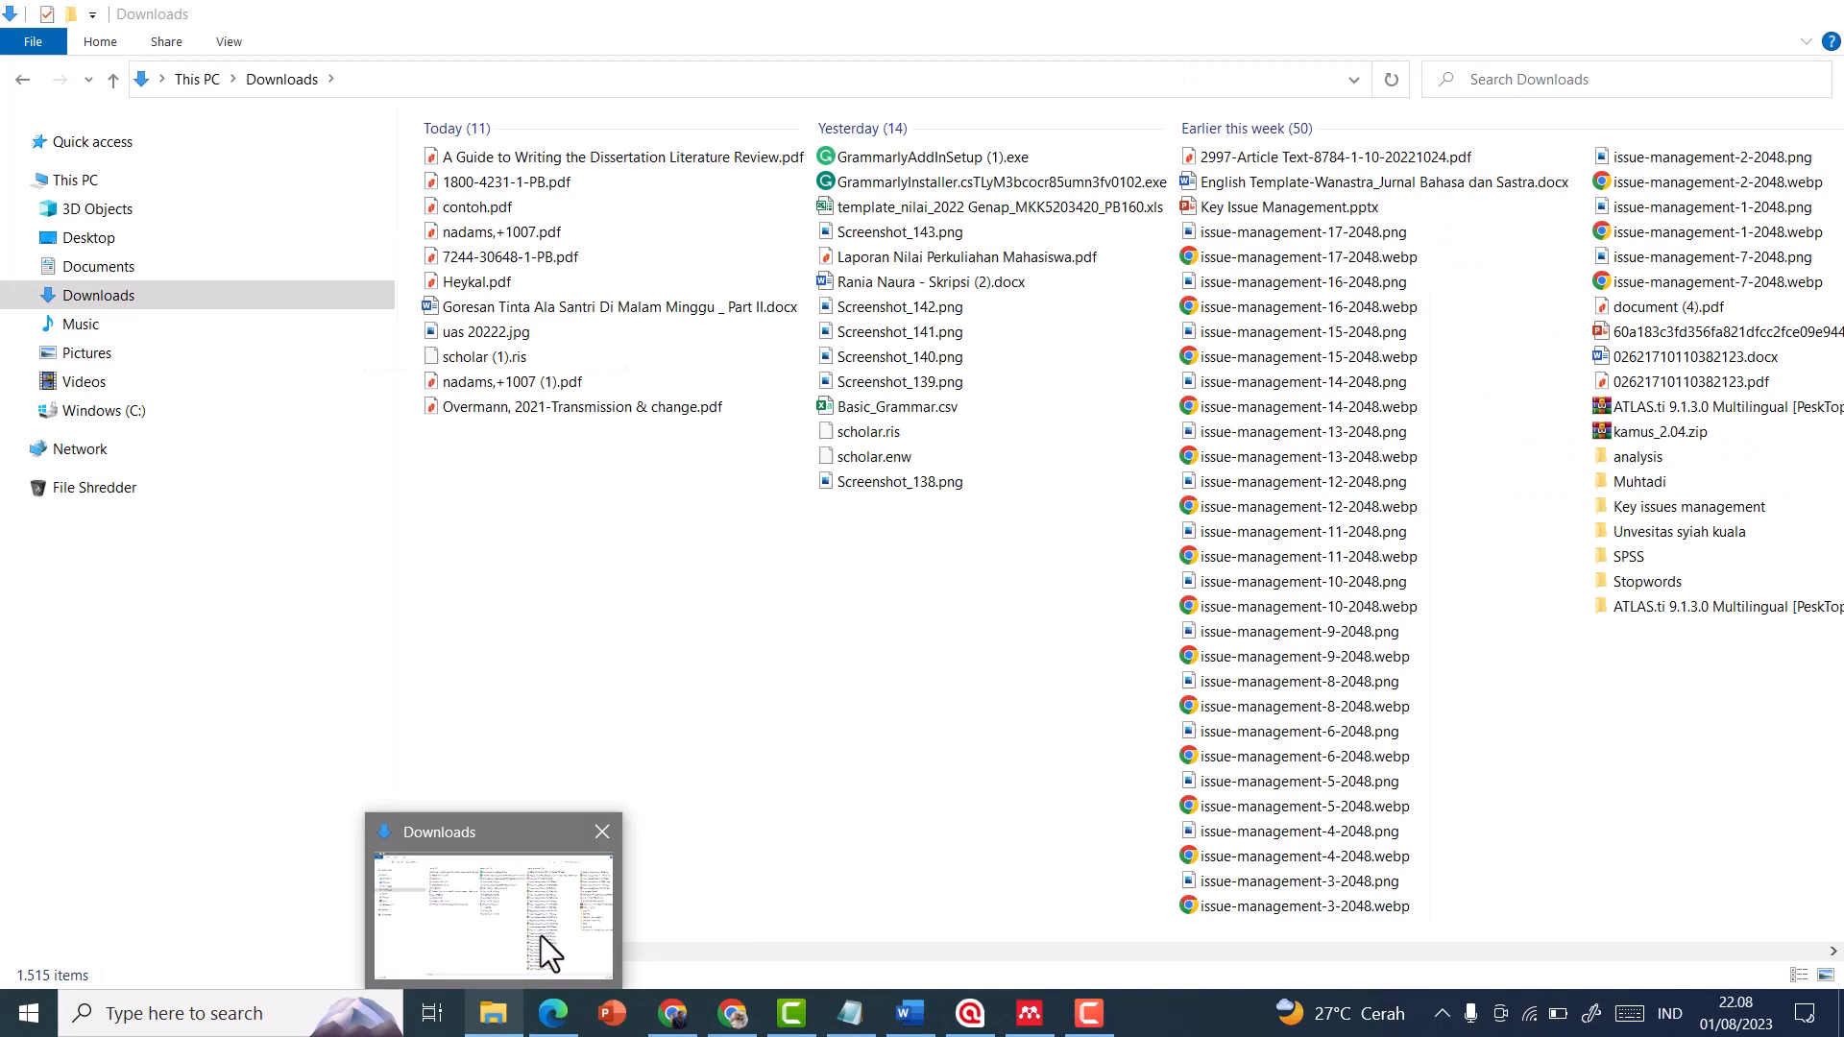
left_click(540, 935)
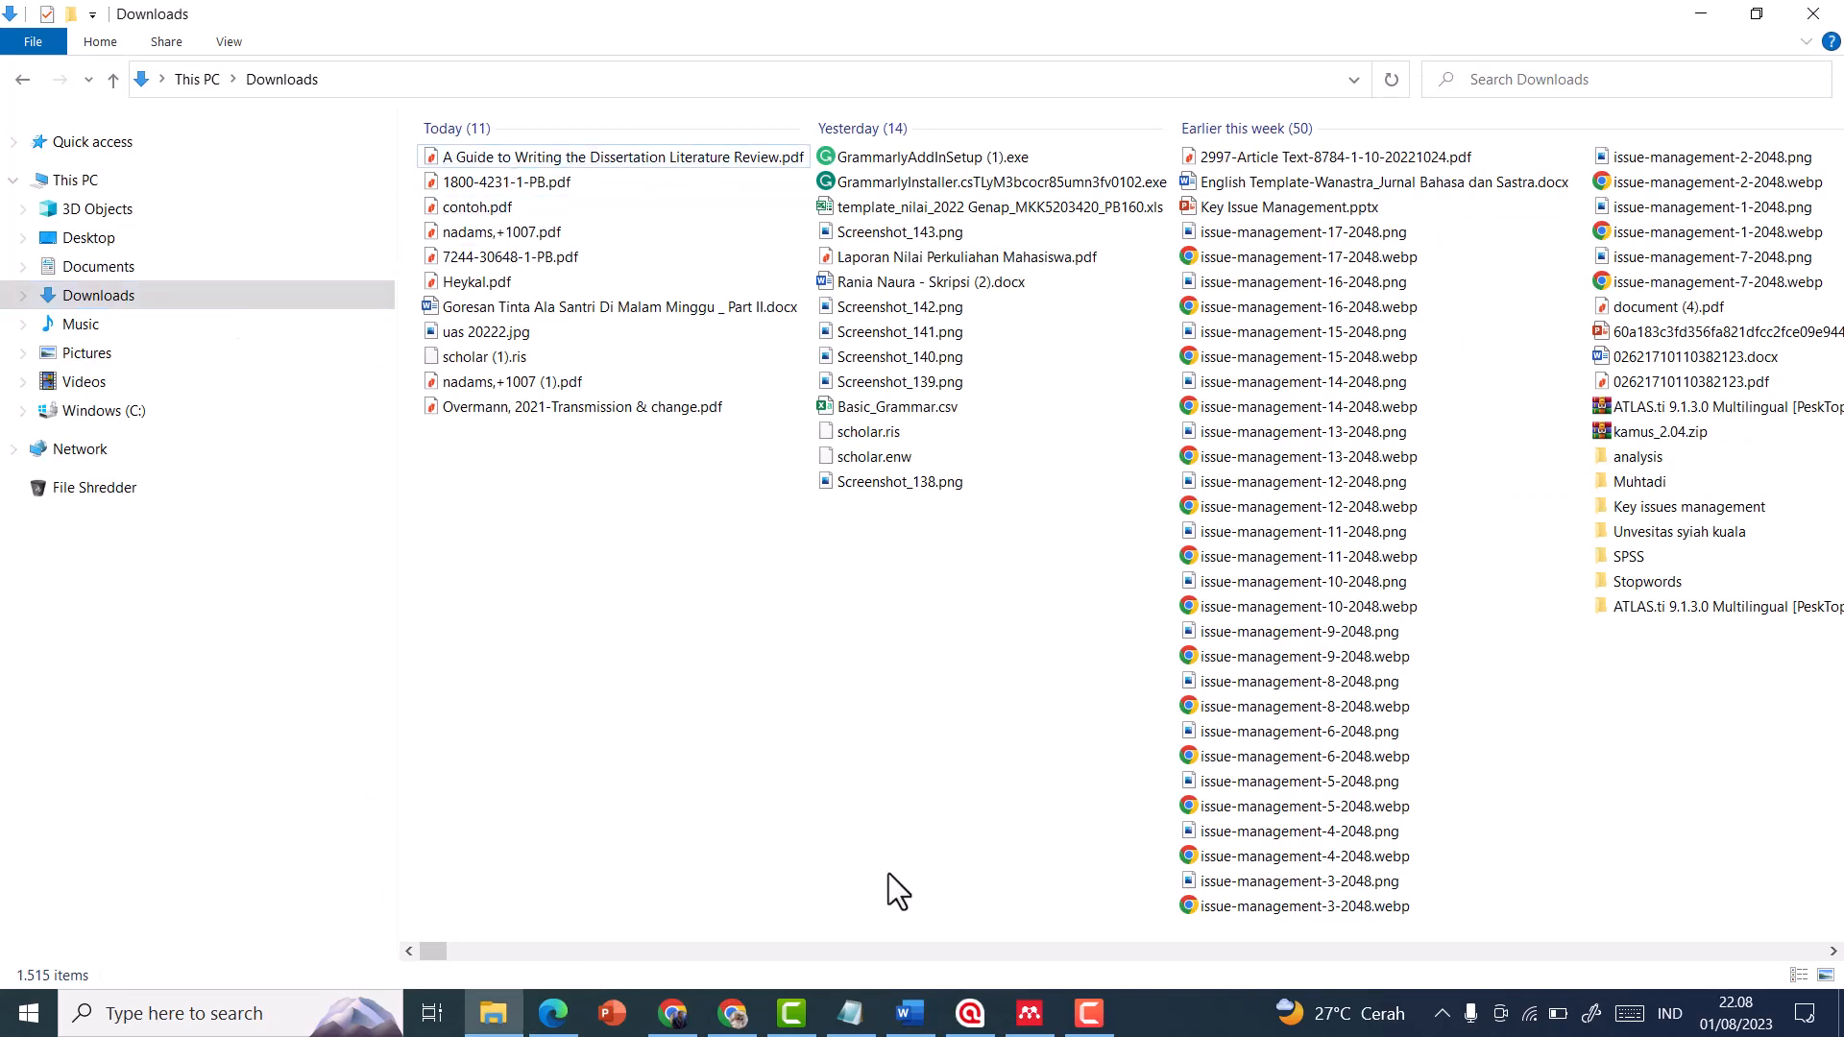
left_click(1030, 1013)
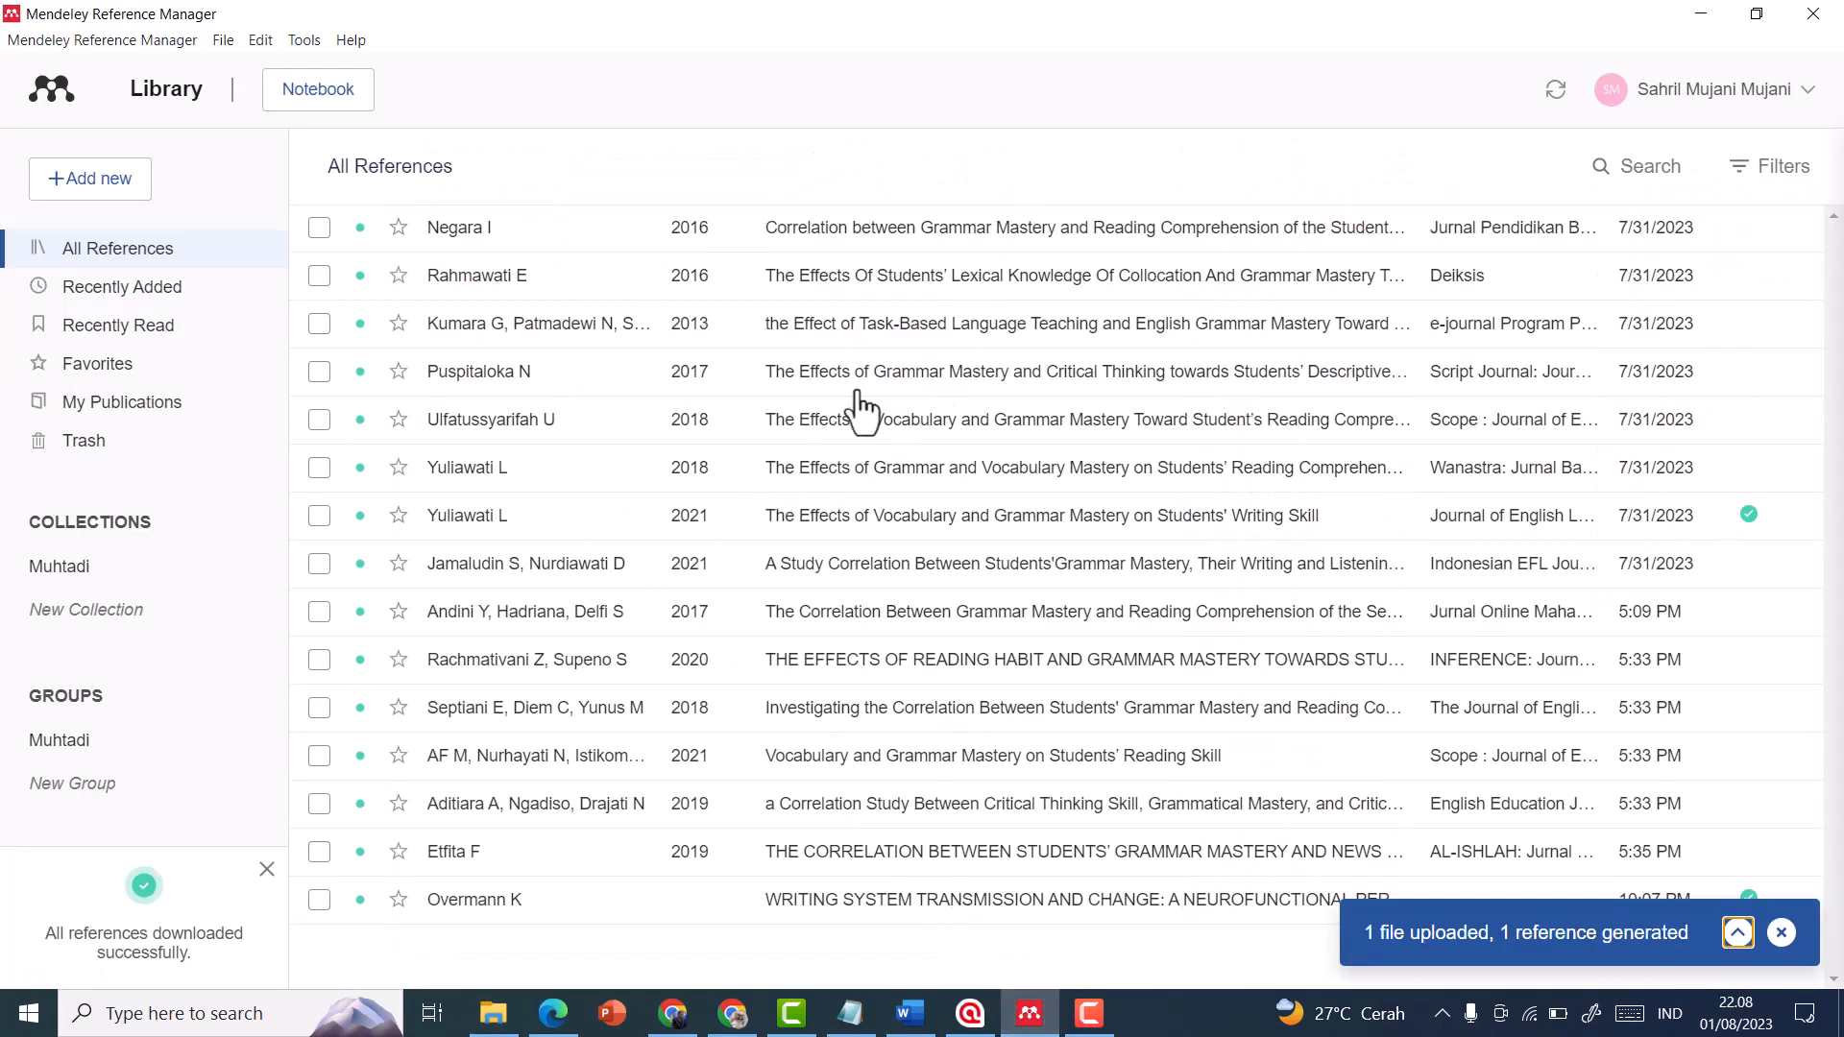
left_click(908, 1013)
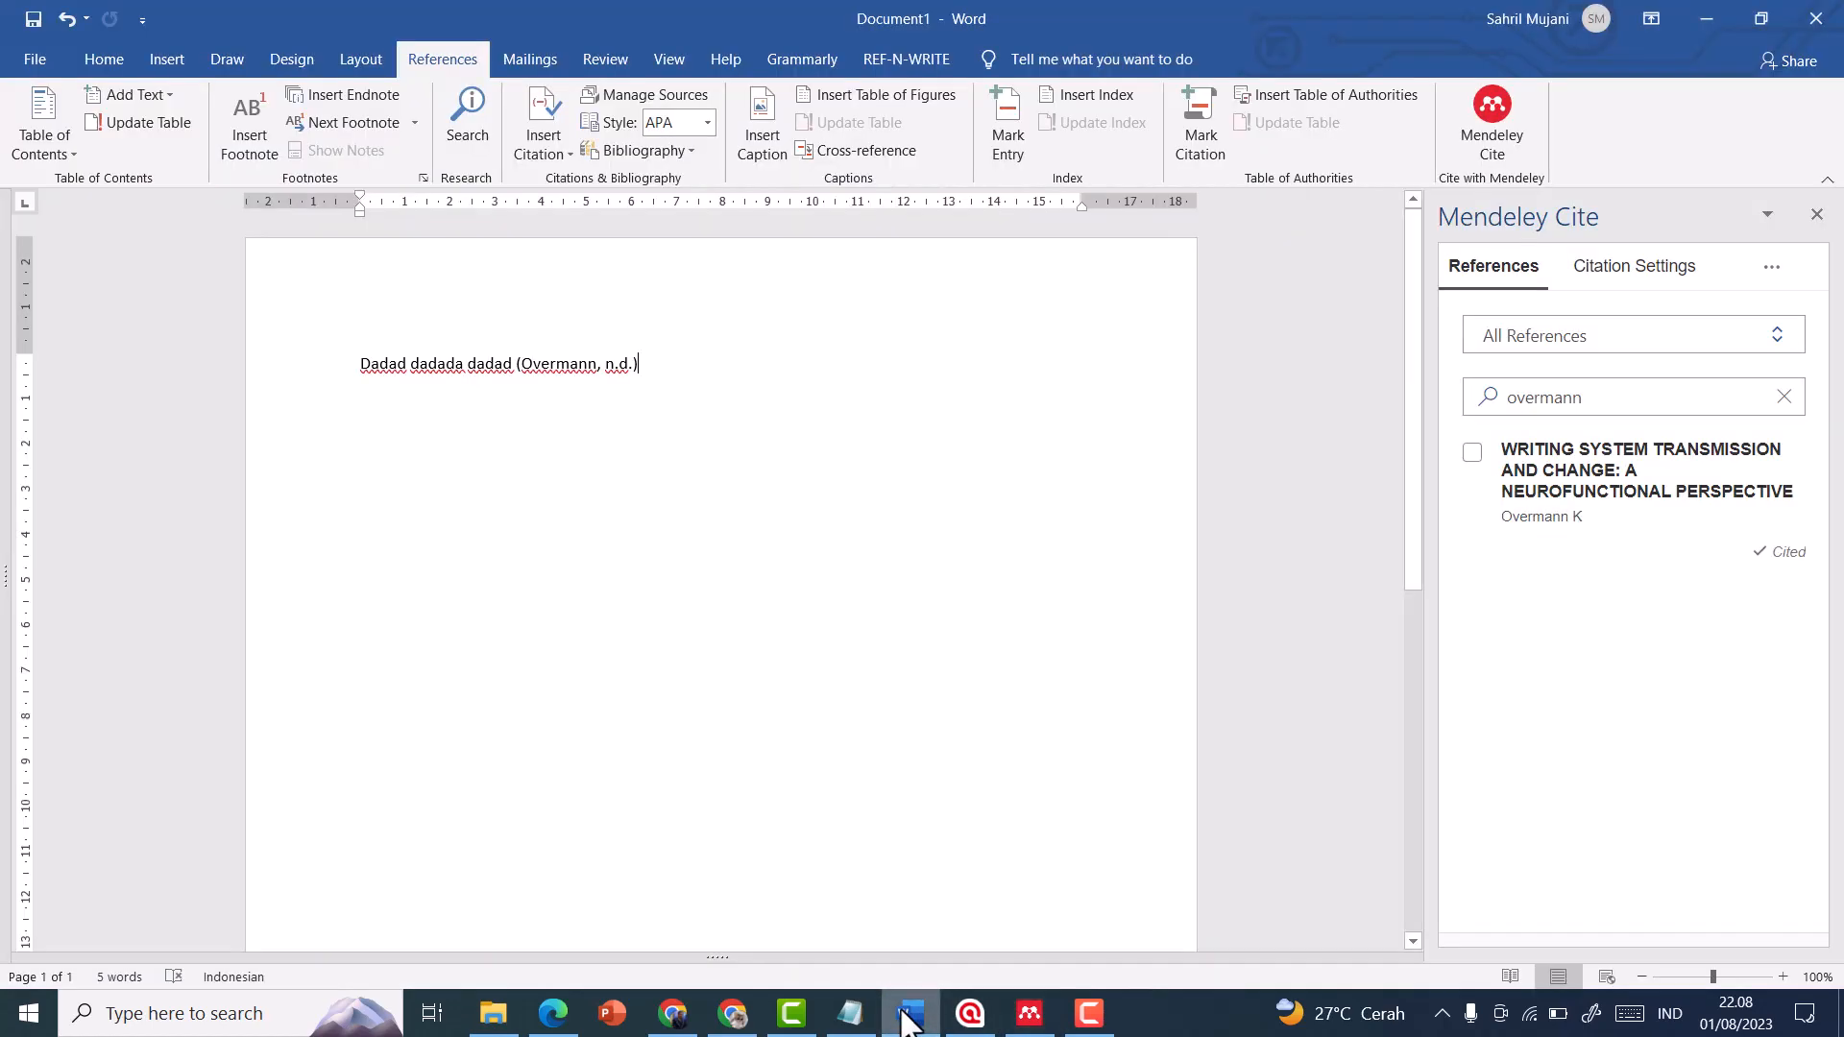
left_click(629, 365)
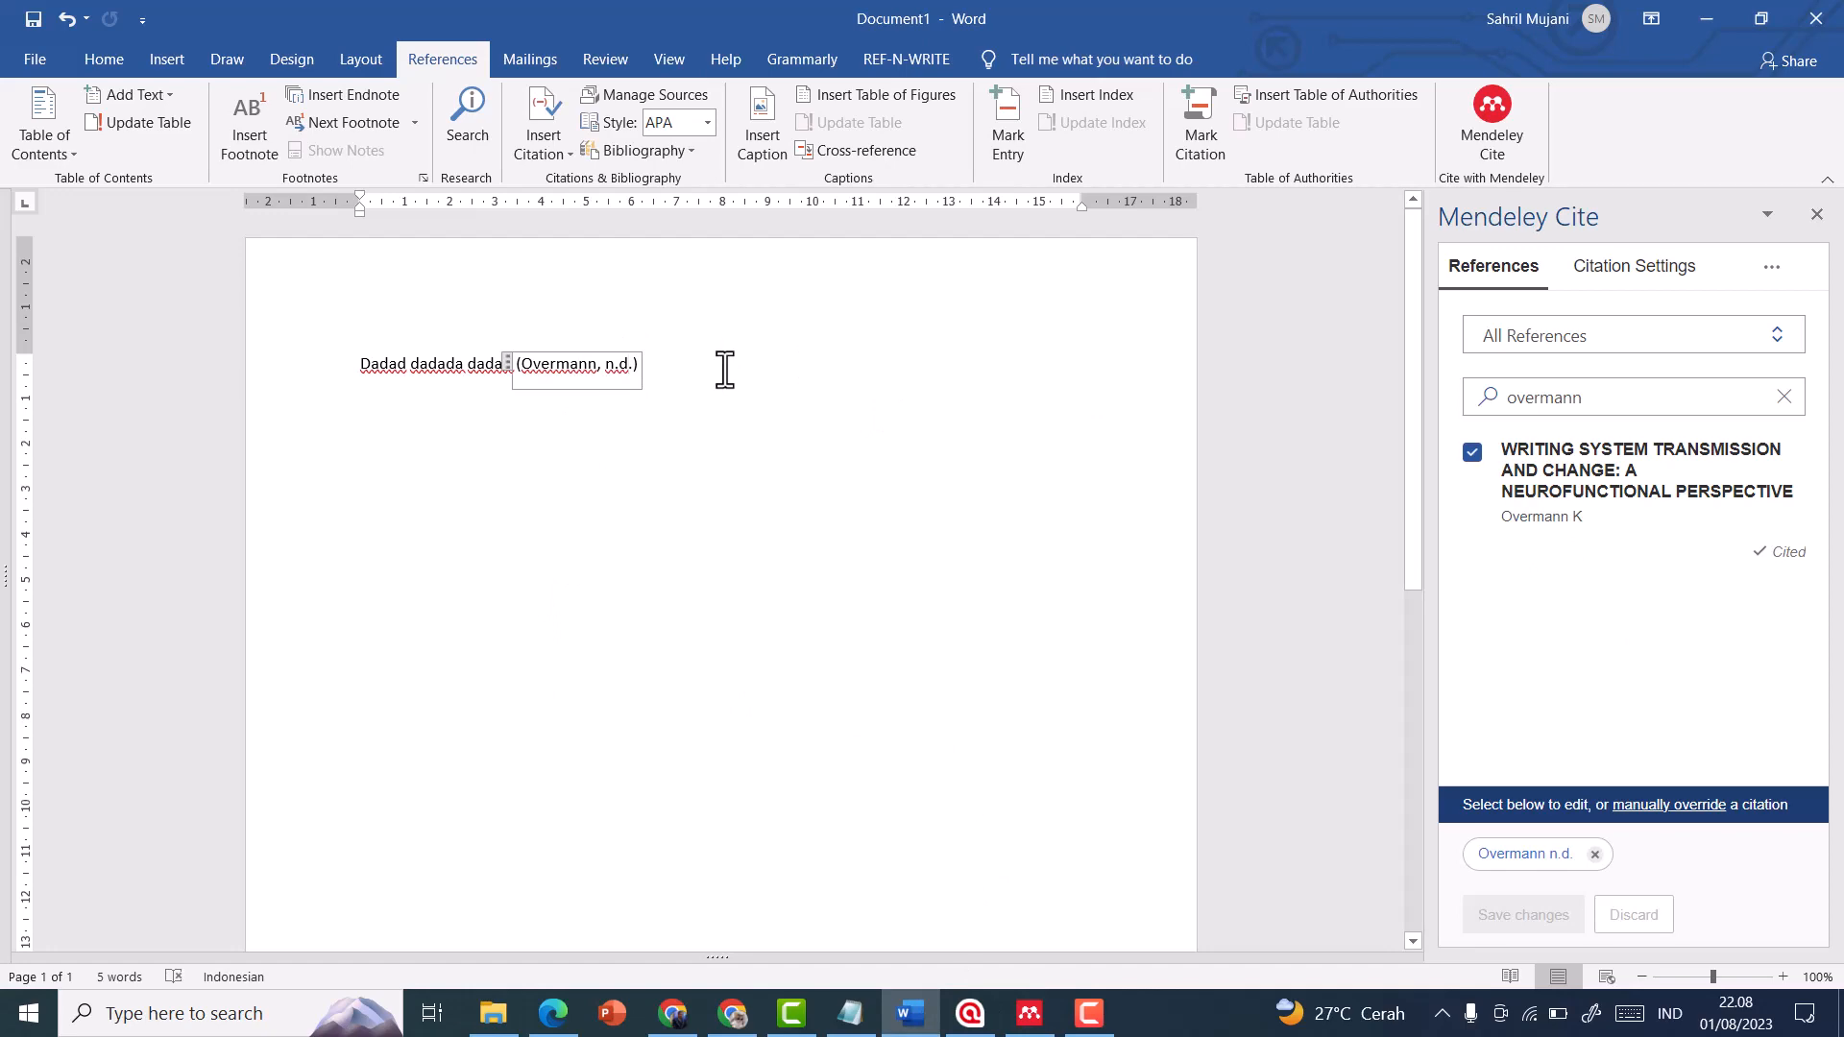
left_click(675, 1016)
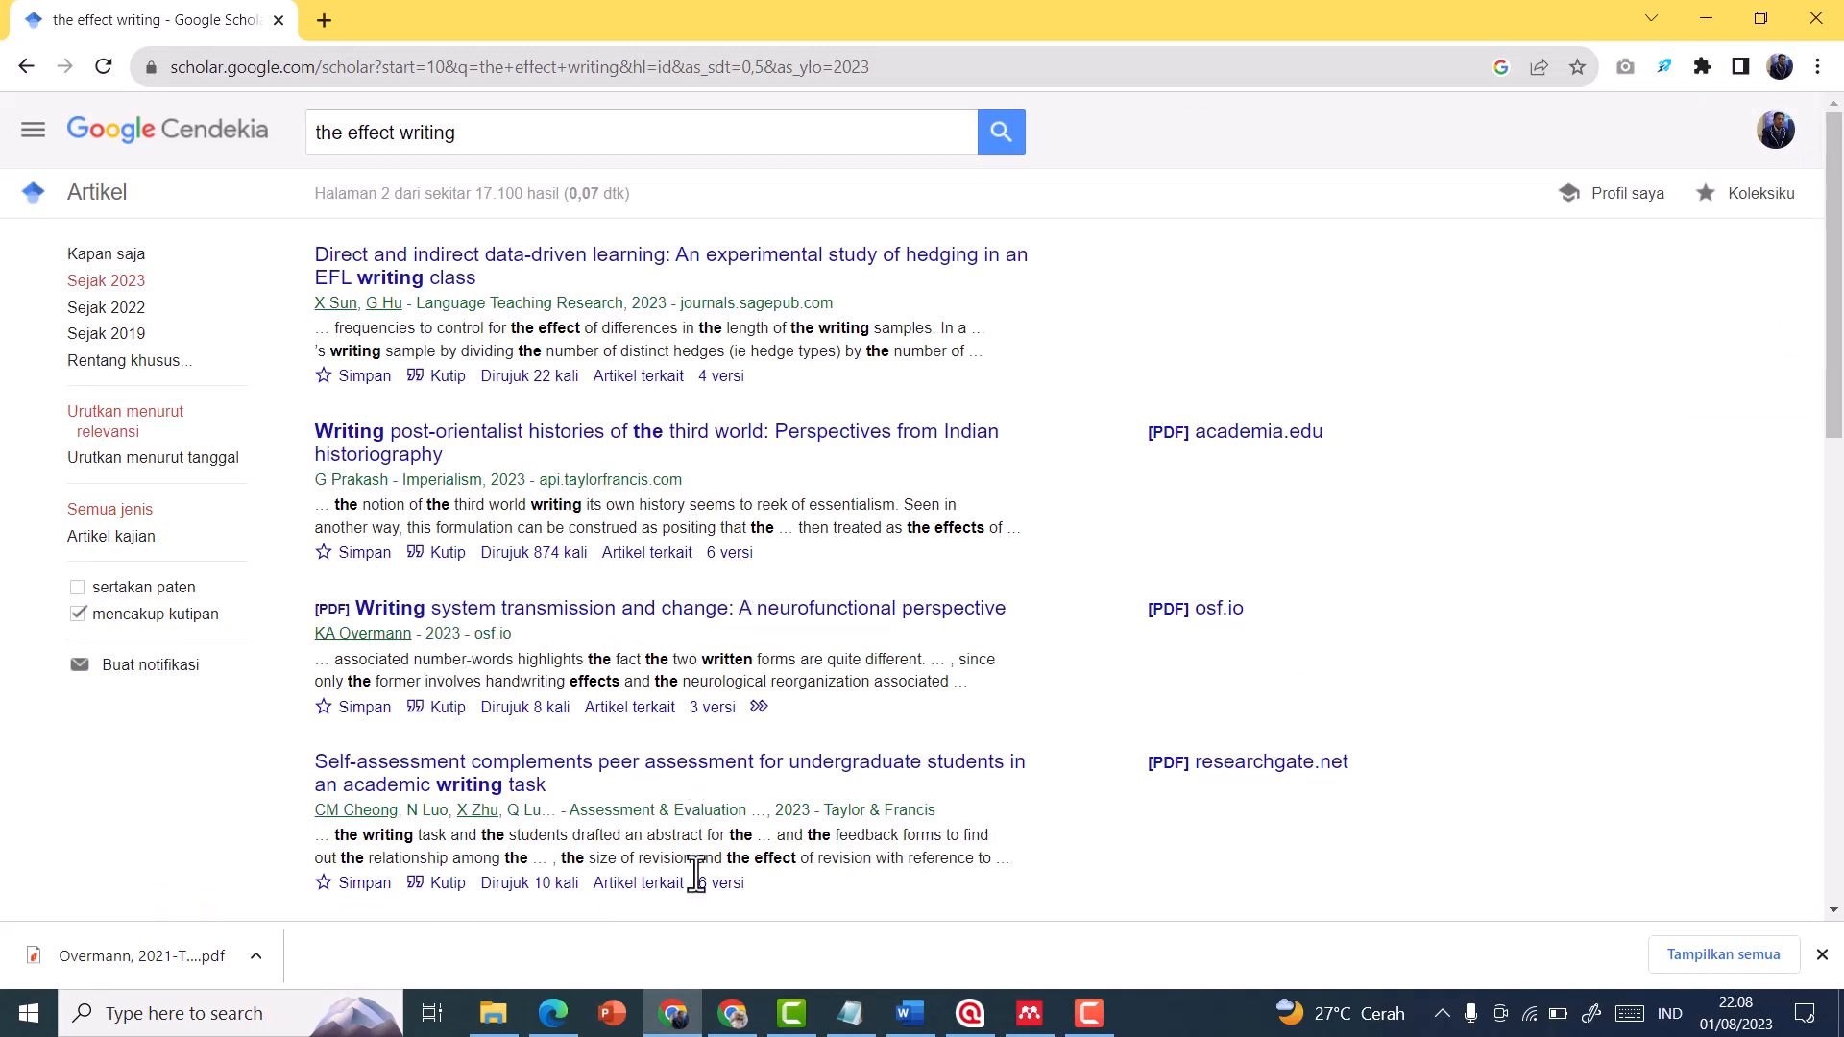
left_click(921, 1018)
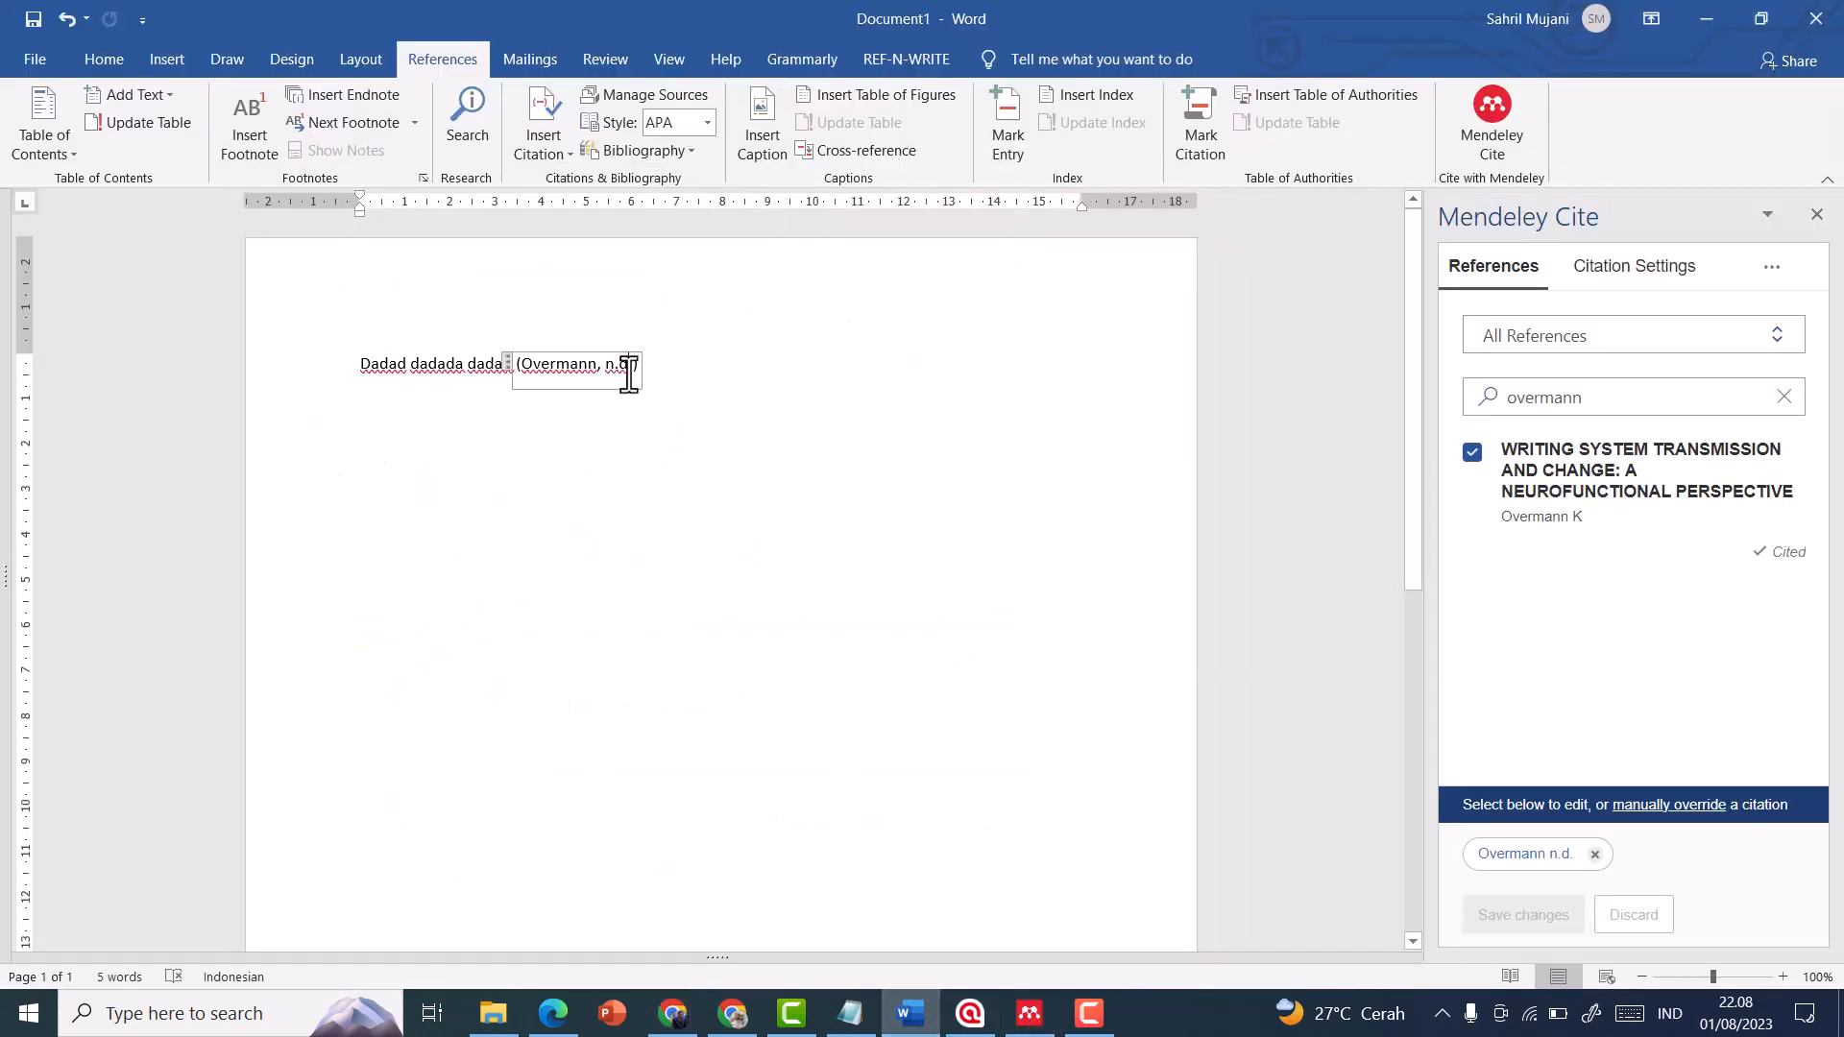
Add a "Referensi" heading below the cited sentence and insert the Mendeley bibliography under it
left_click(700, 369)
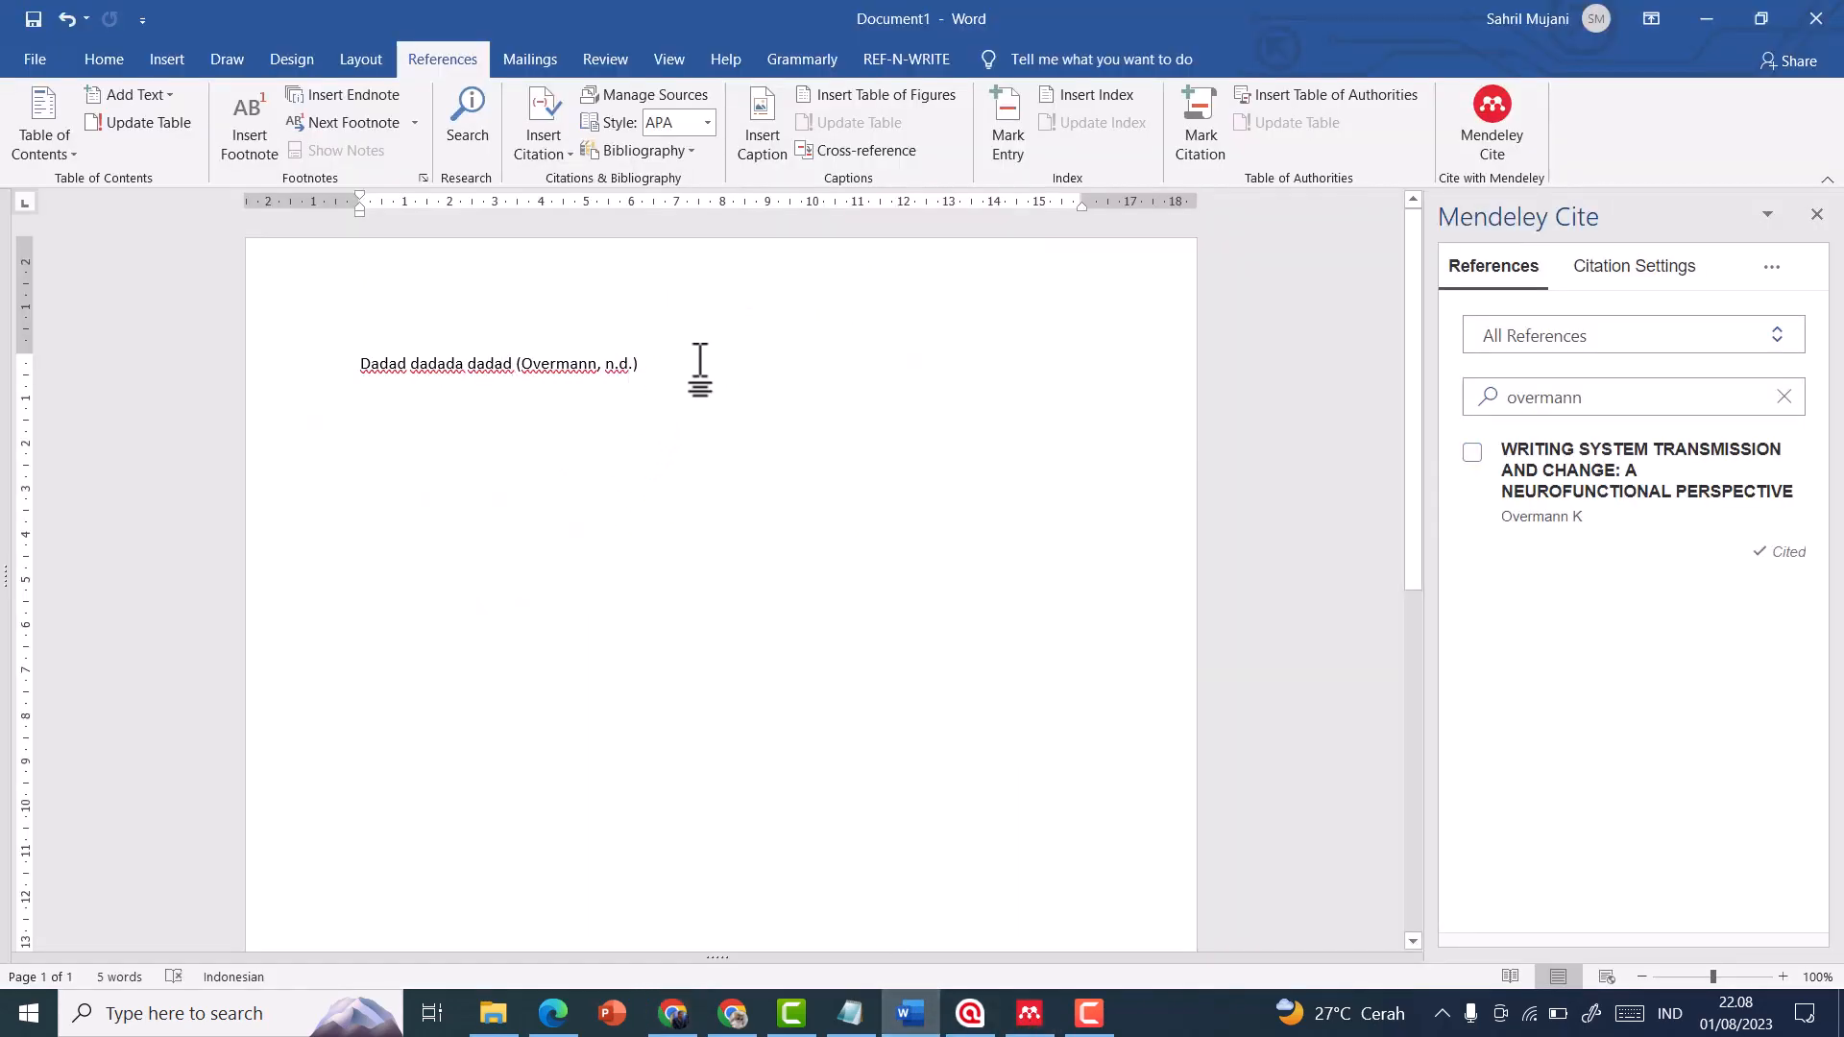
key("Return")
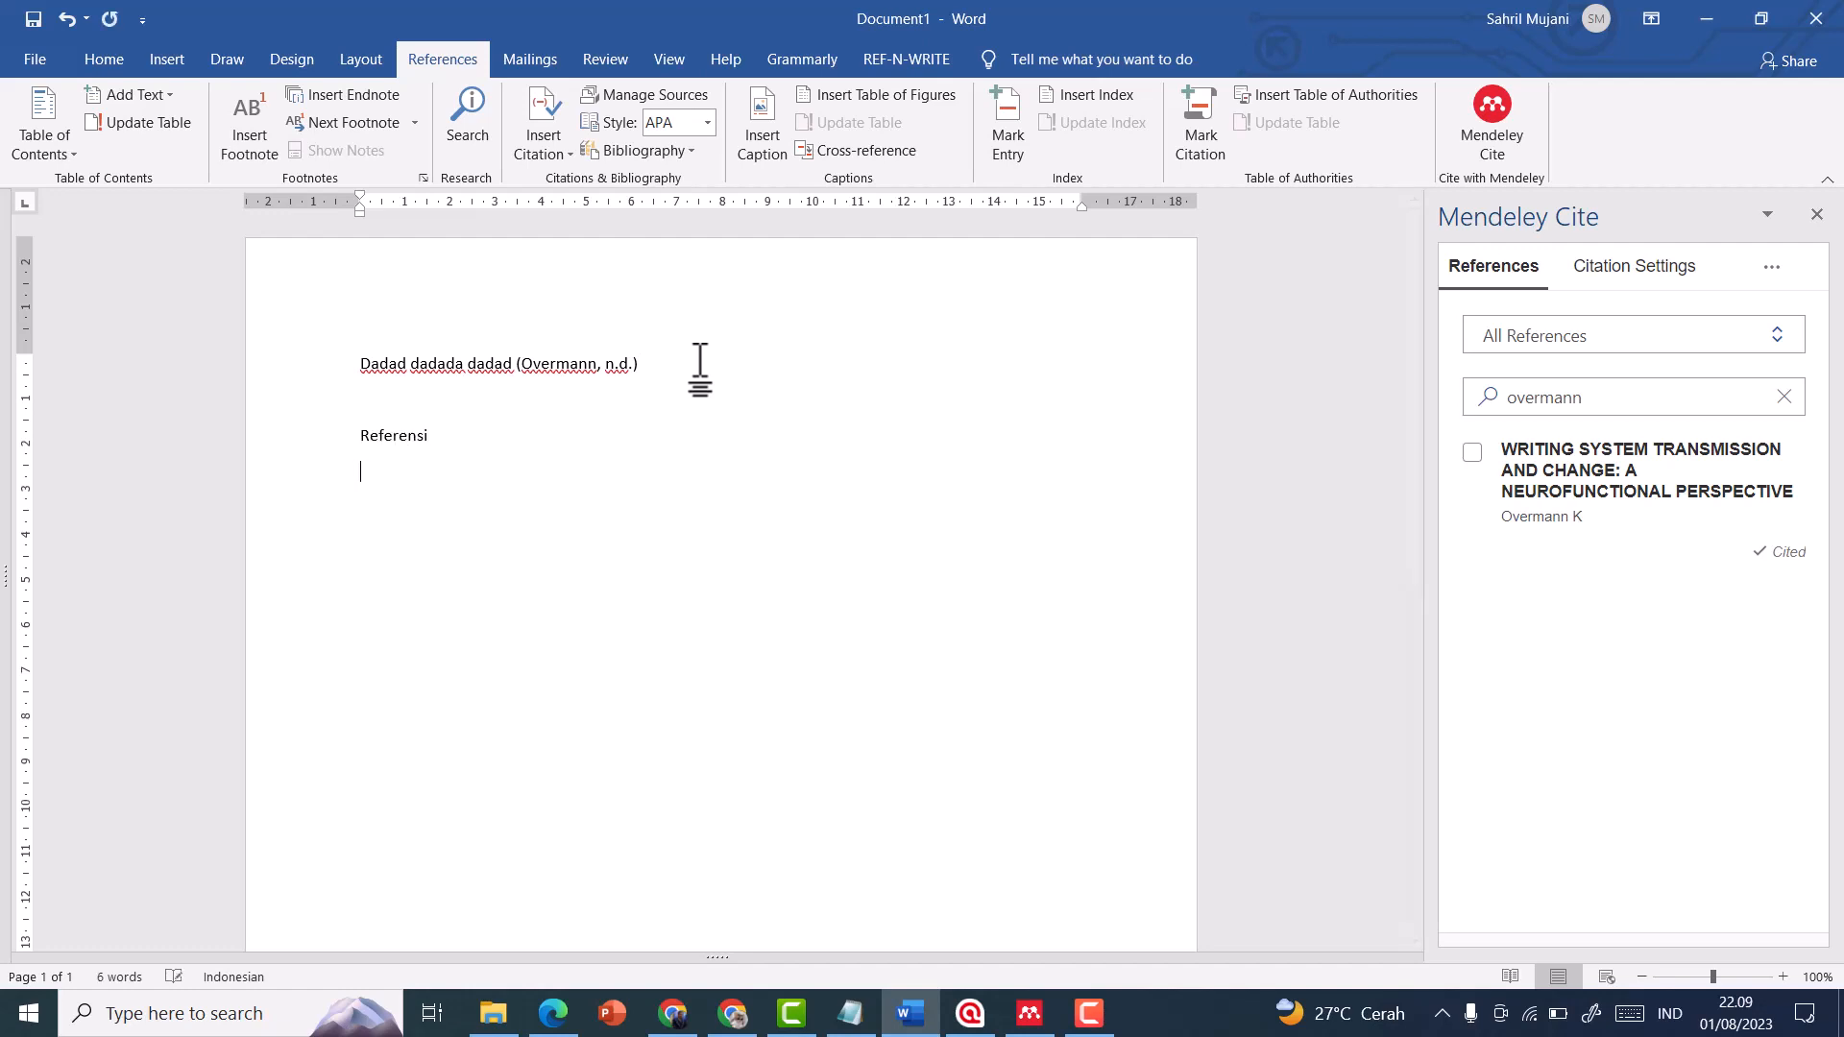
left_click(1772, 288)
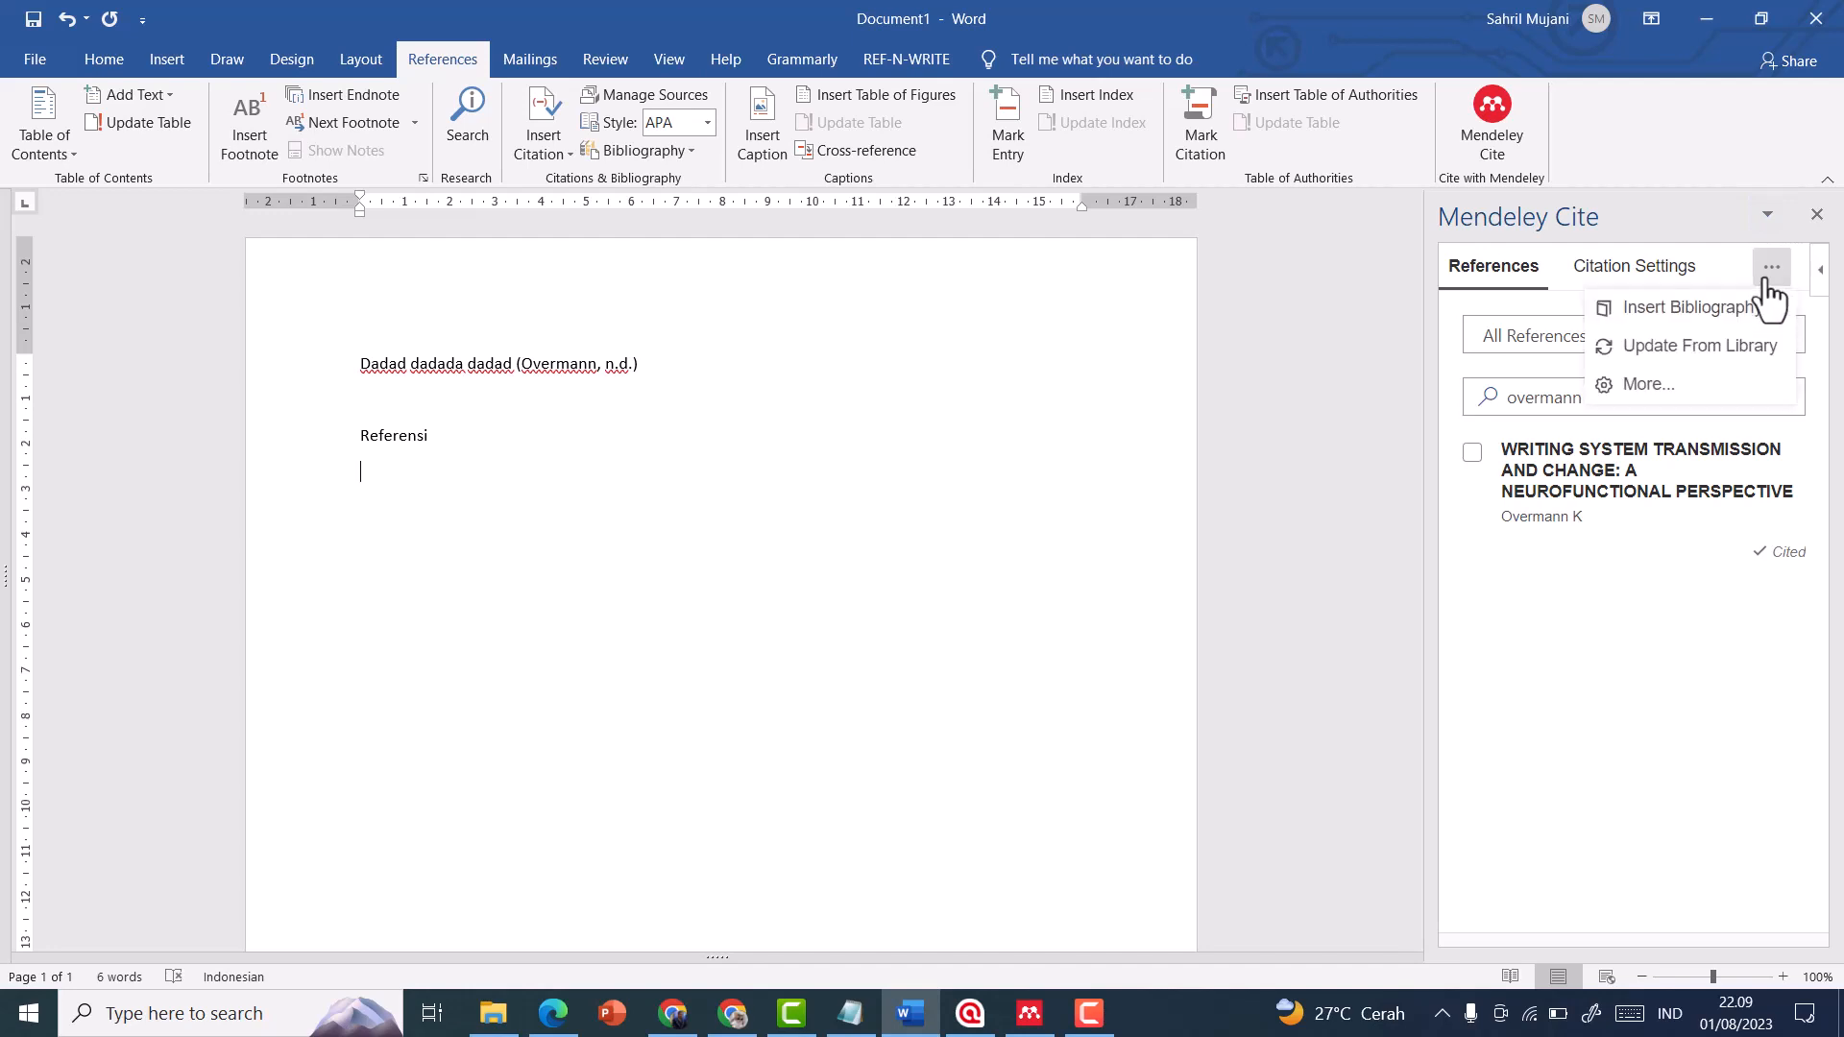
left_click(1712, 310)
left_click(1643, 379)
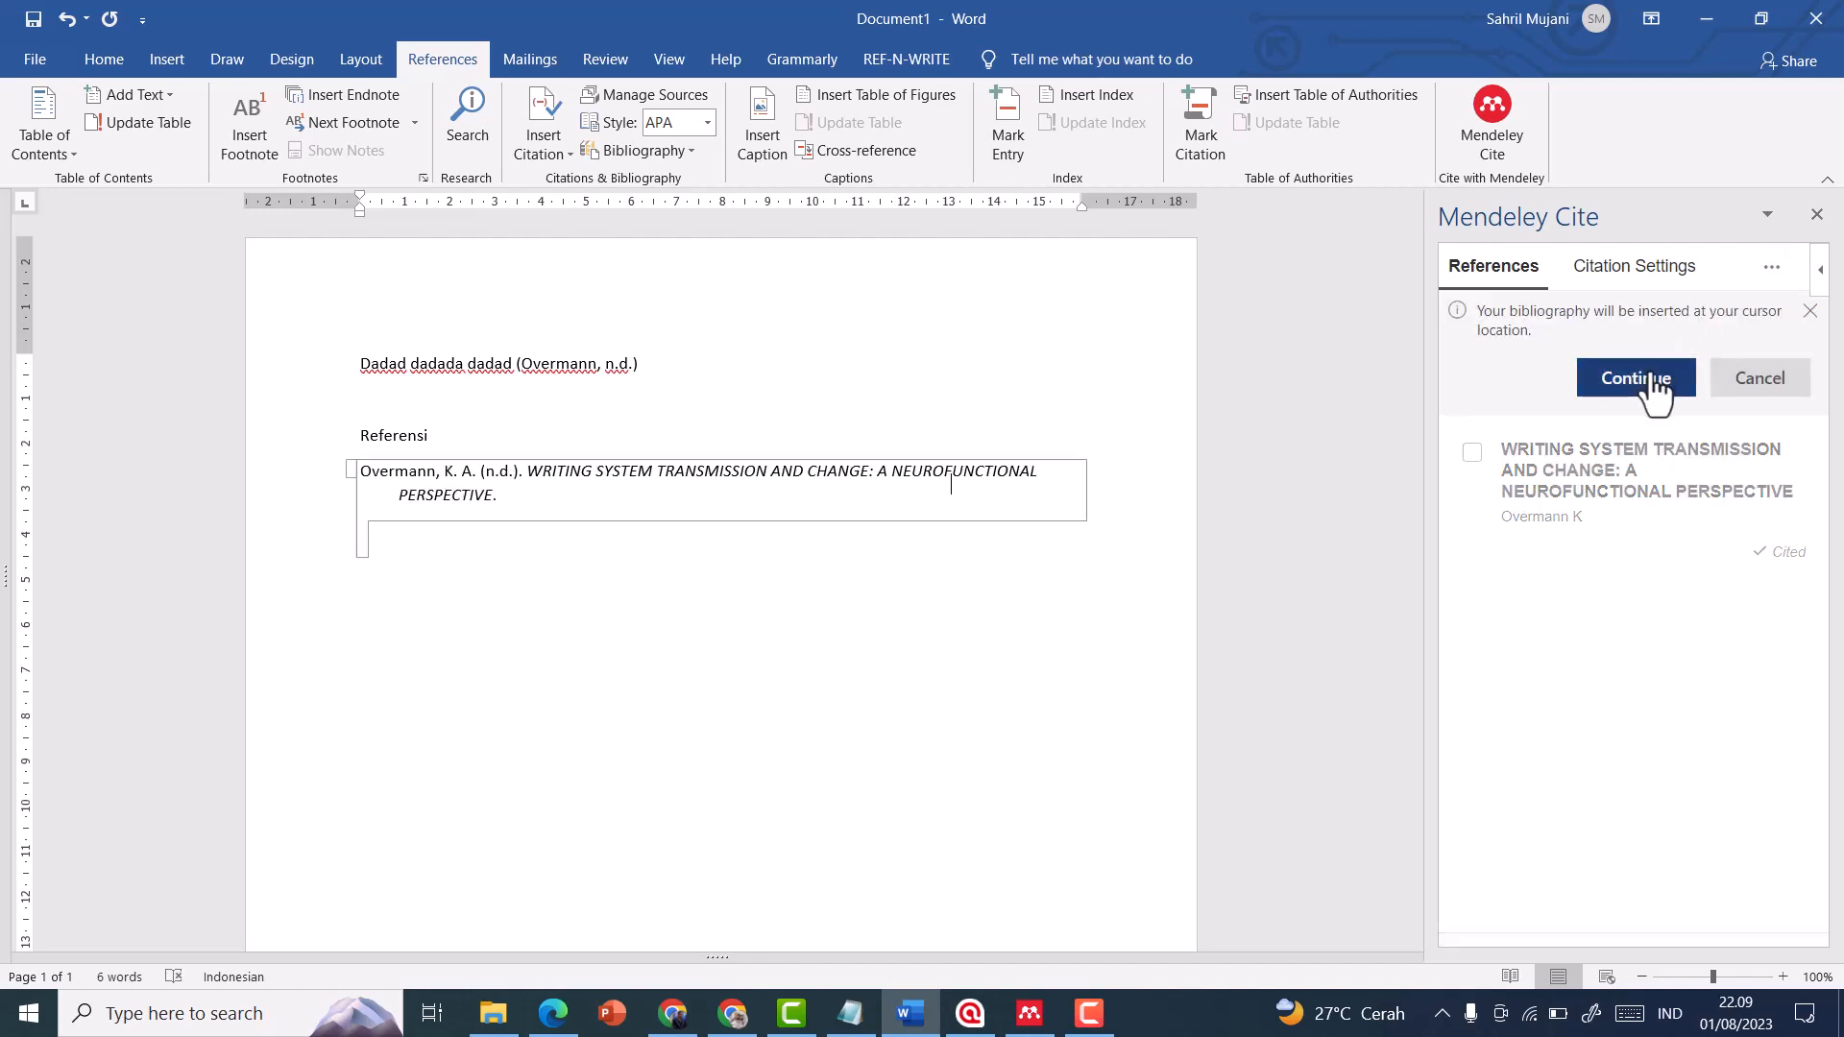
scroll(496, 417, "up", 3)
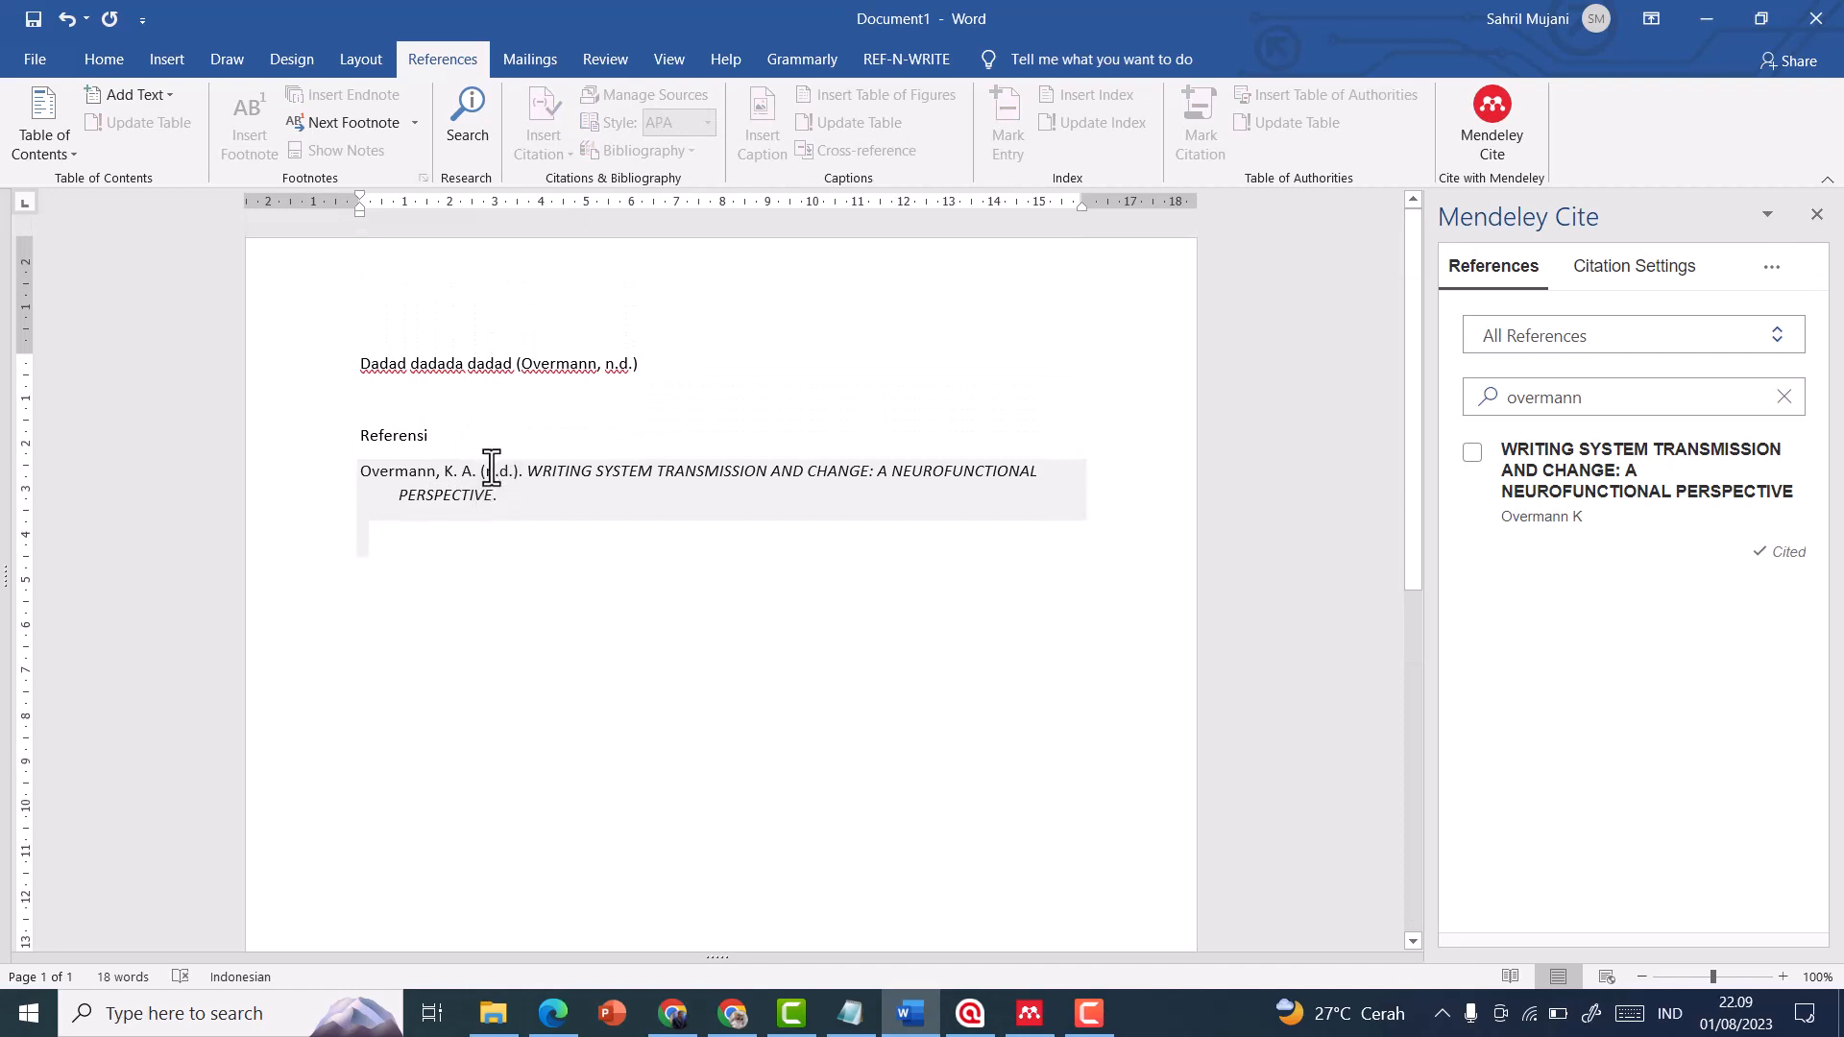
left_click(491, 469)
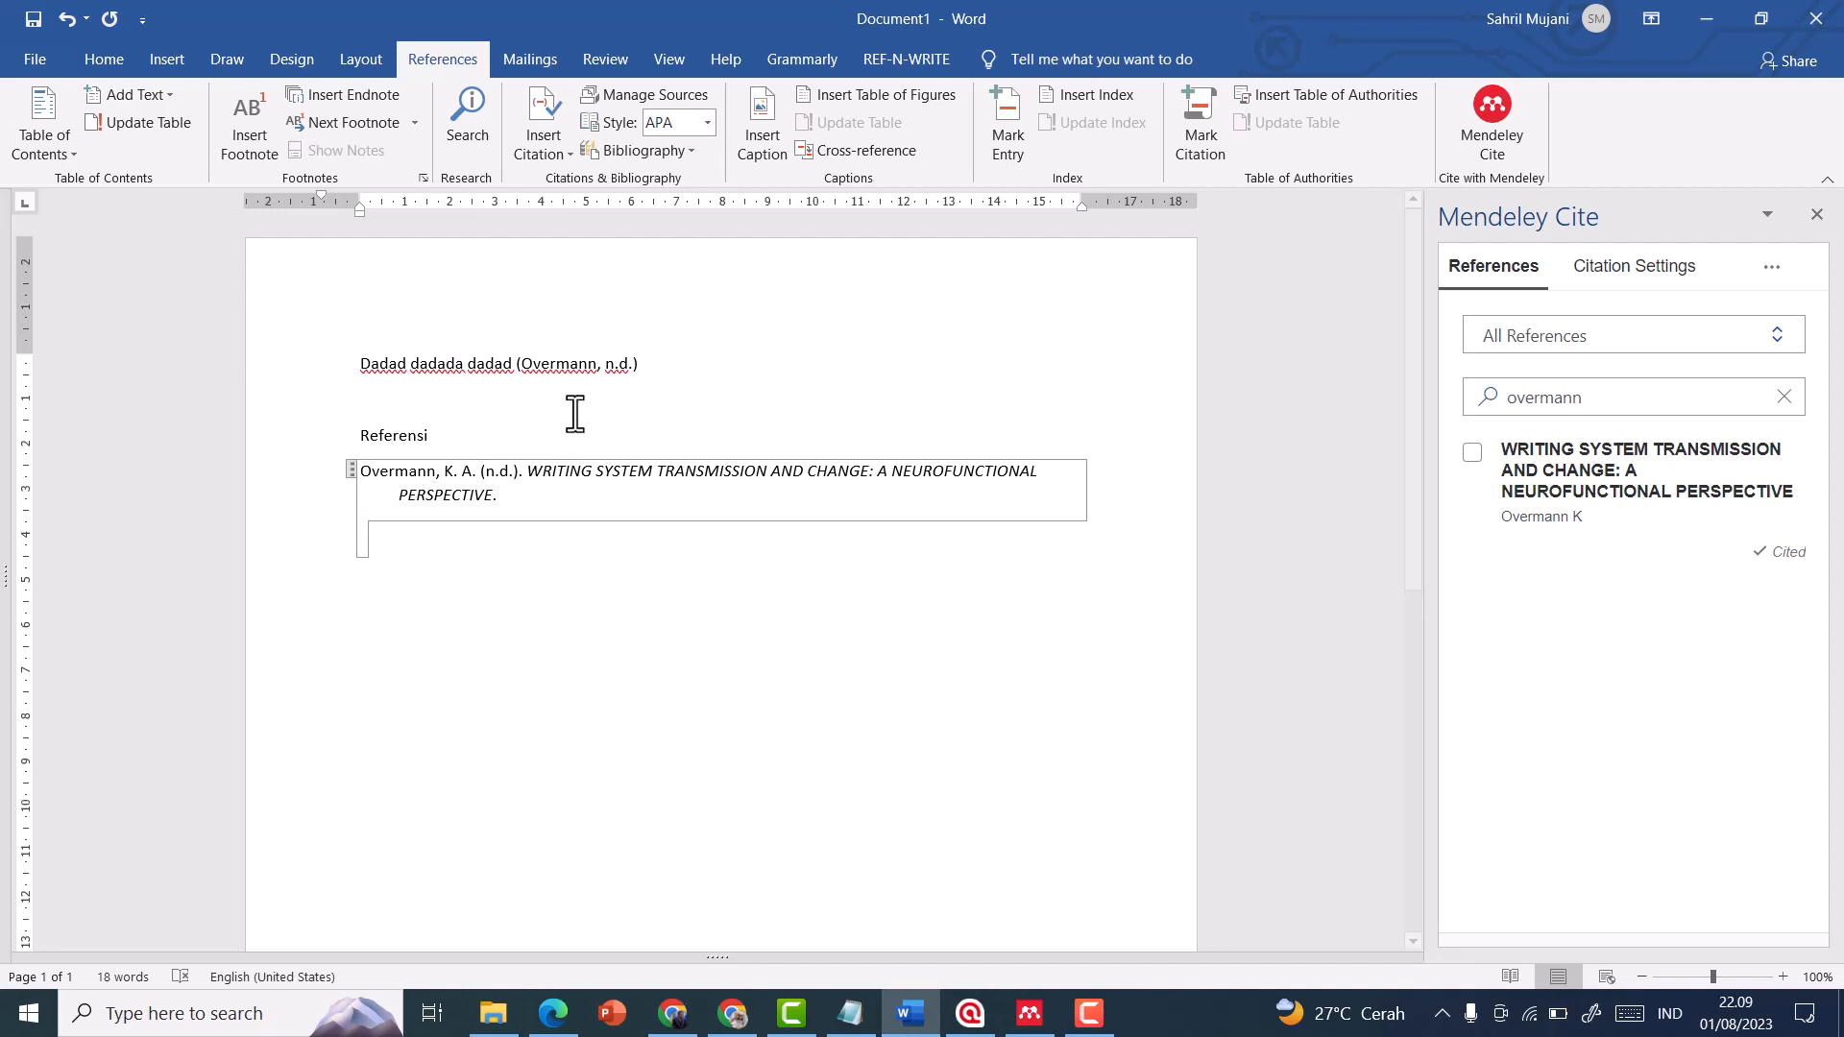
Check the inserted citation, then examine the publication details of "Writing system transmission and change" in Mendeley Reference Manager for a year
left_click(565, 368)
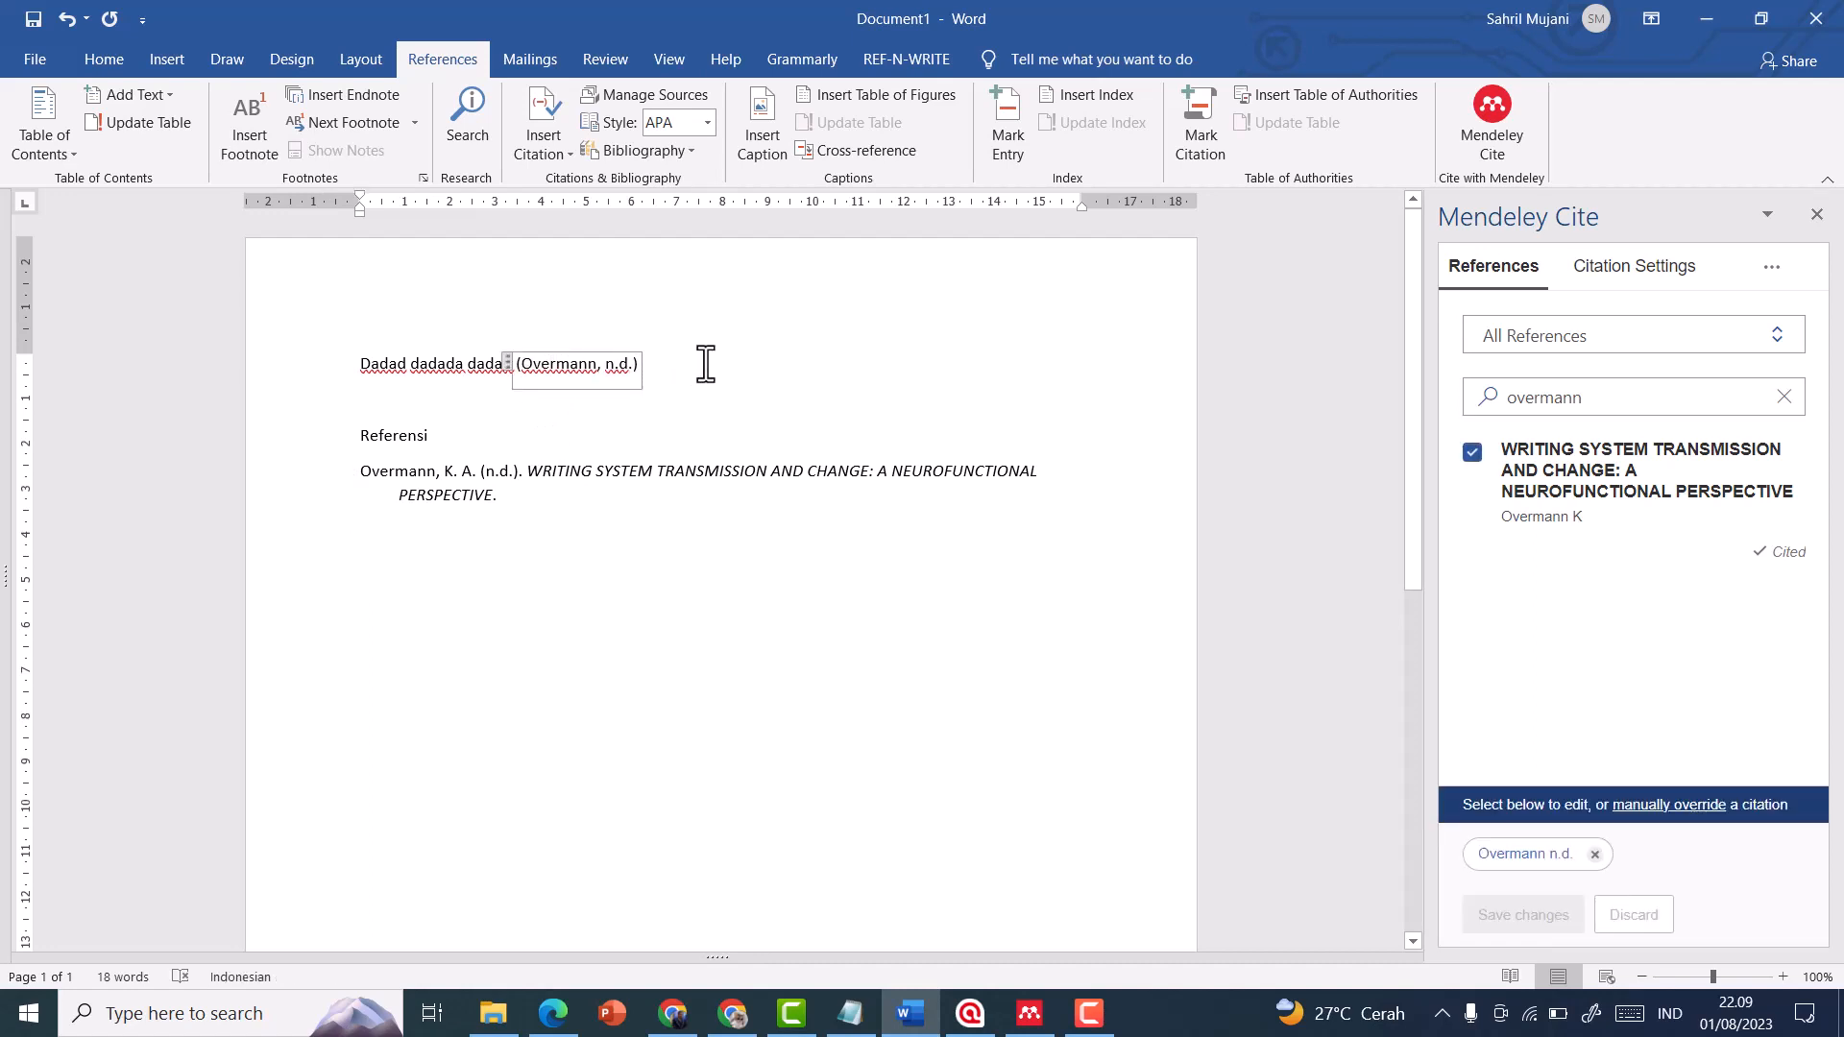
left_click(1029, 1013)
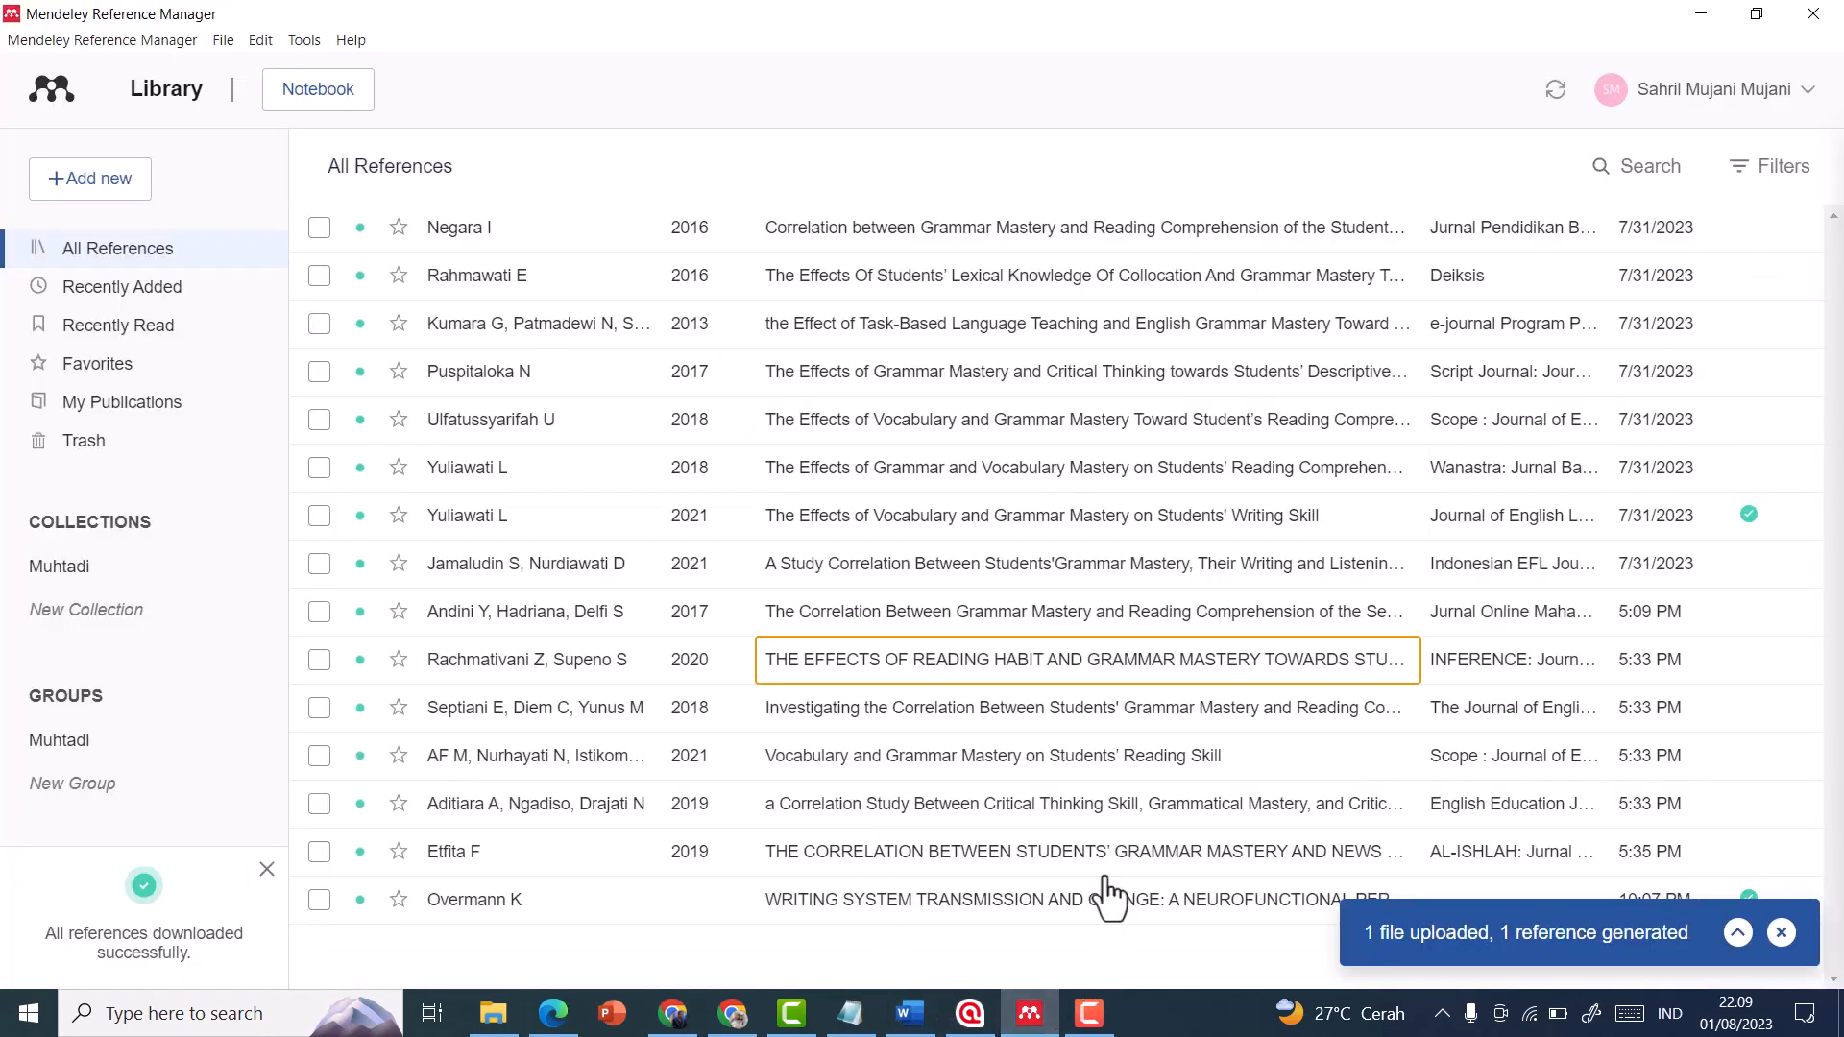
left_click(831, 907)
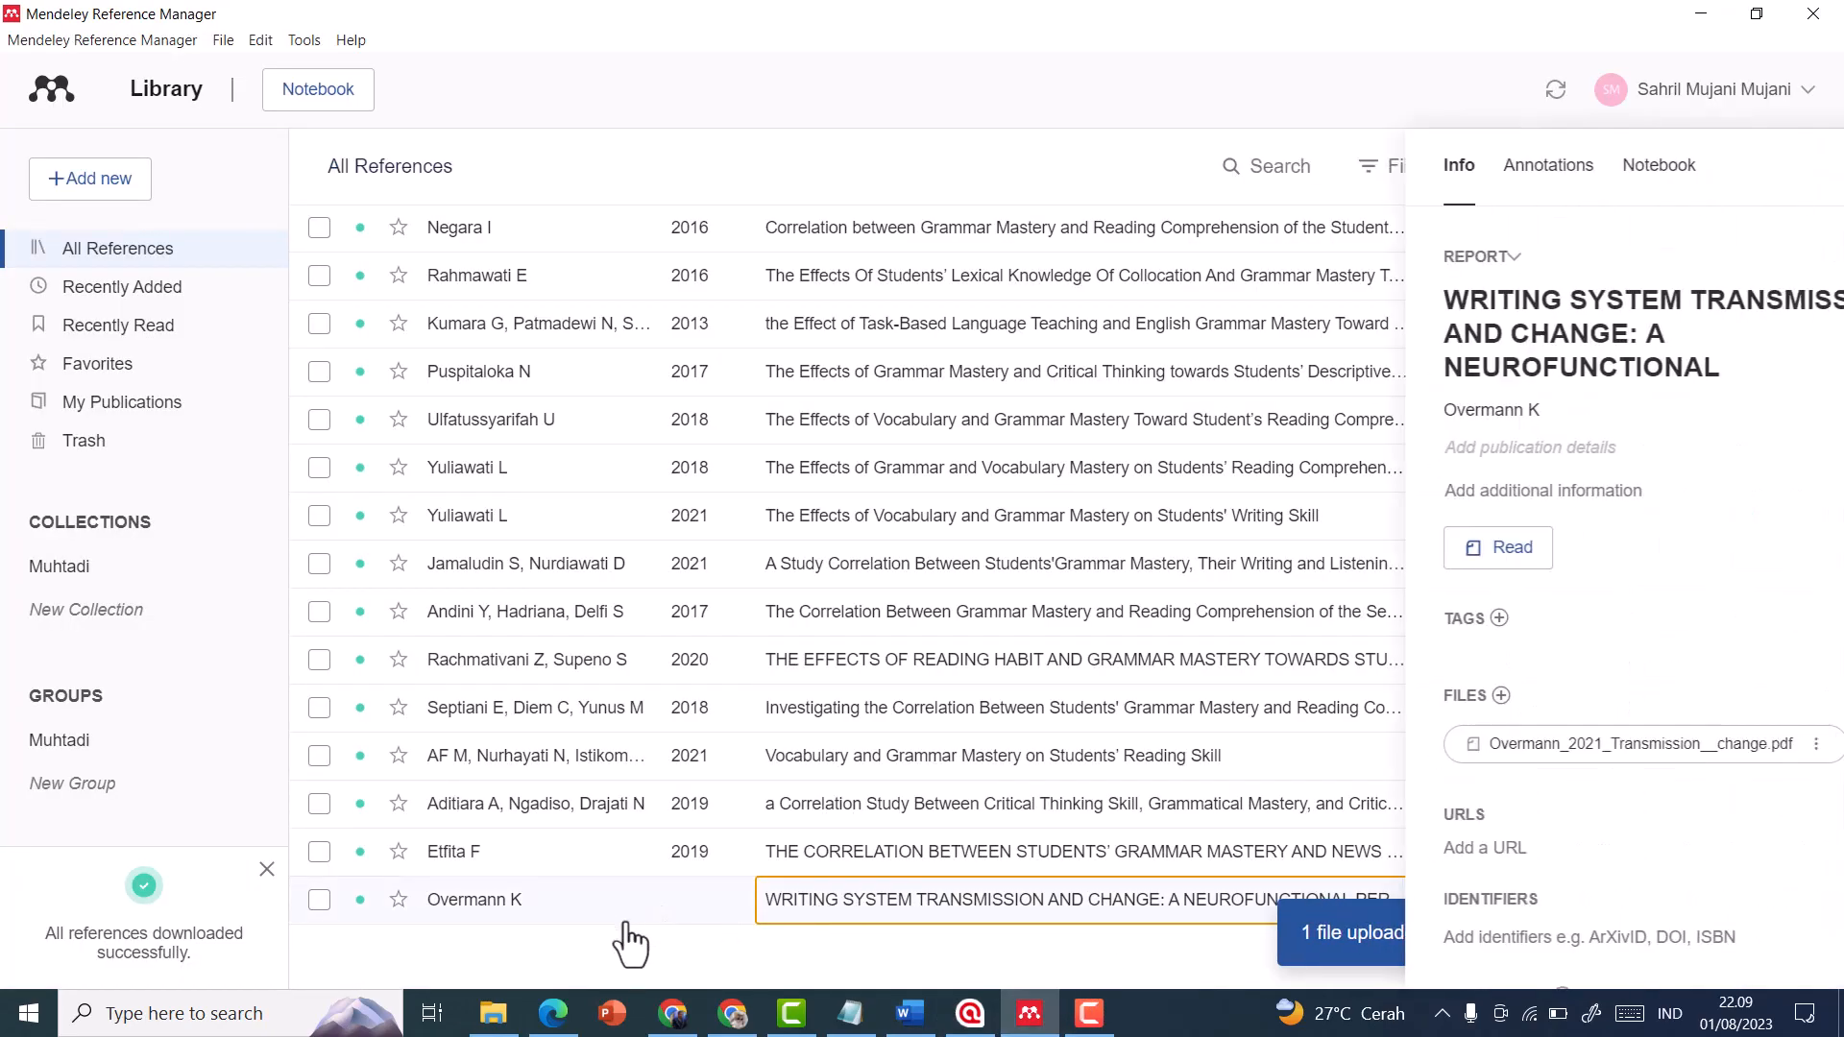
left_click(1190, 932)
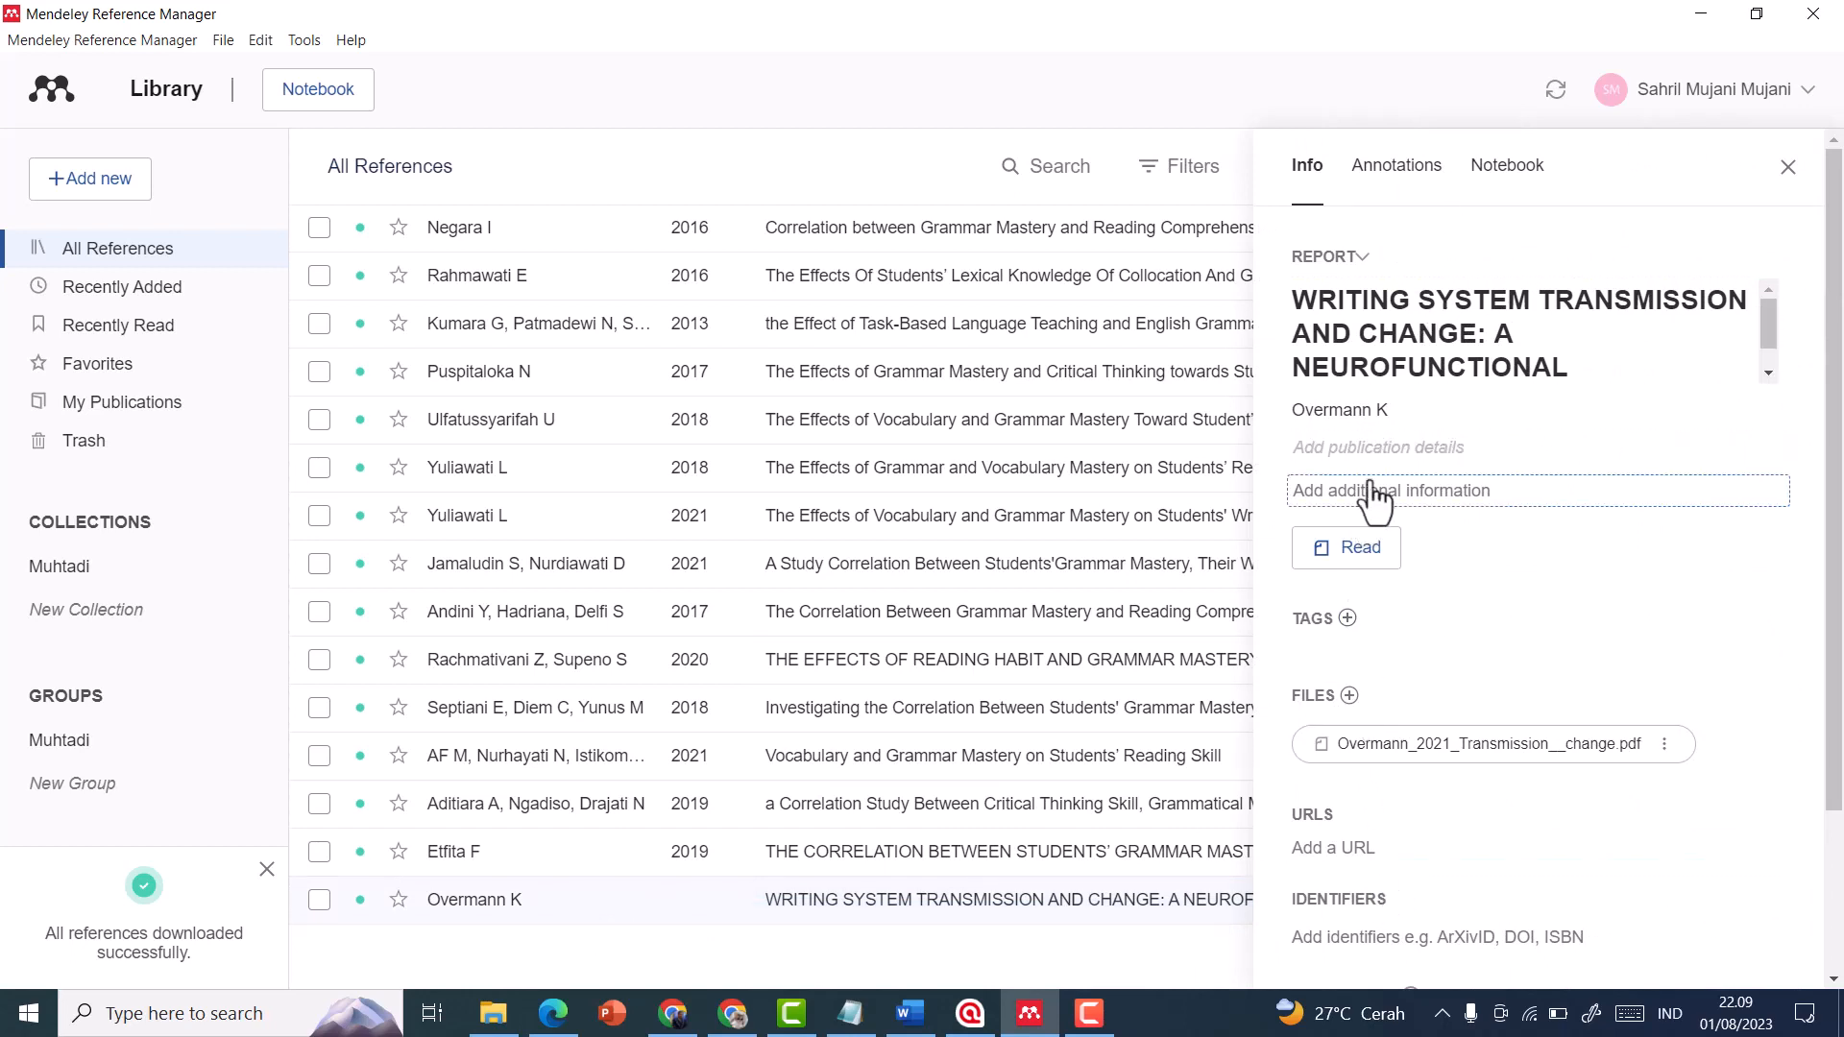
left_click(1378, 450)
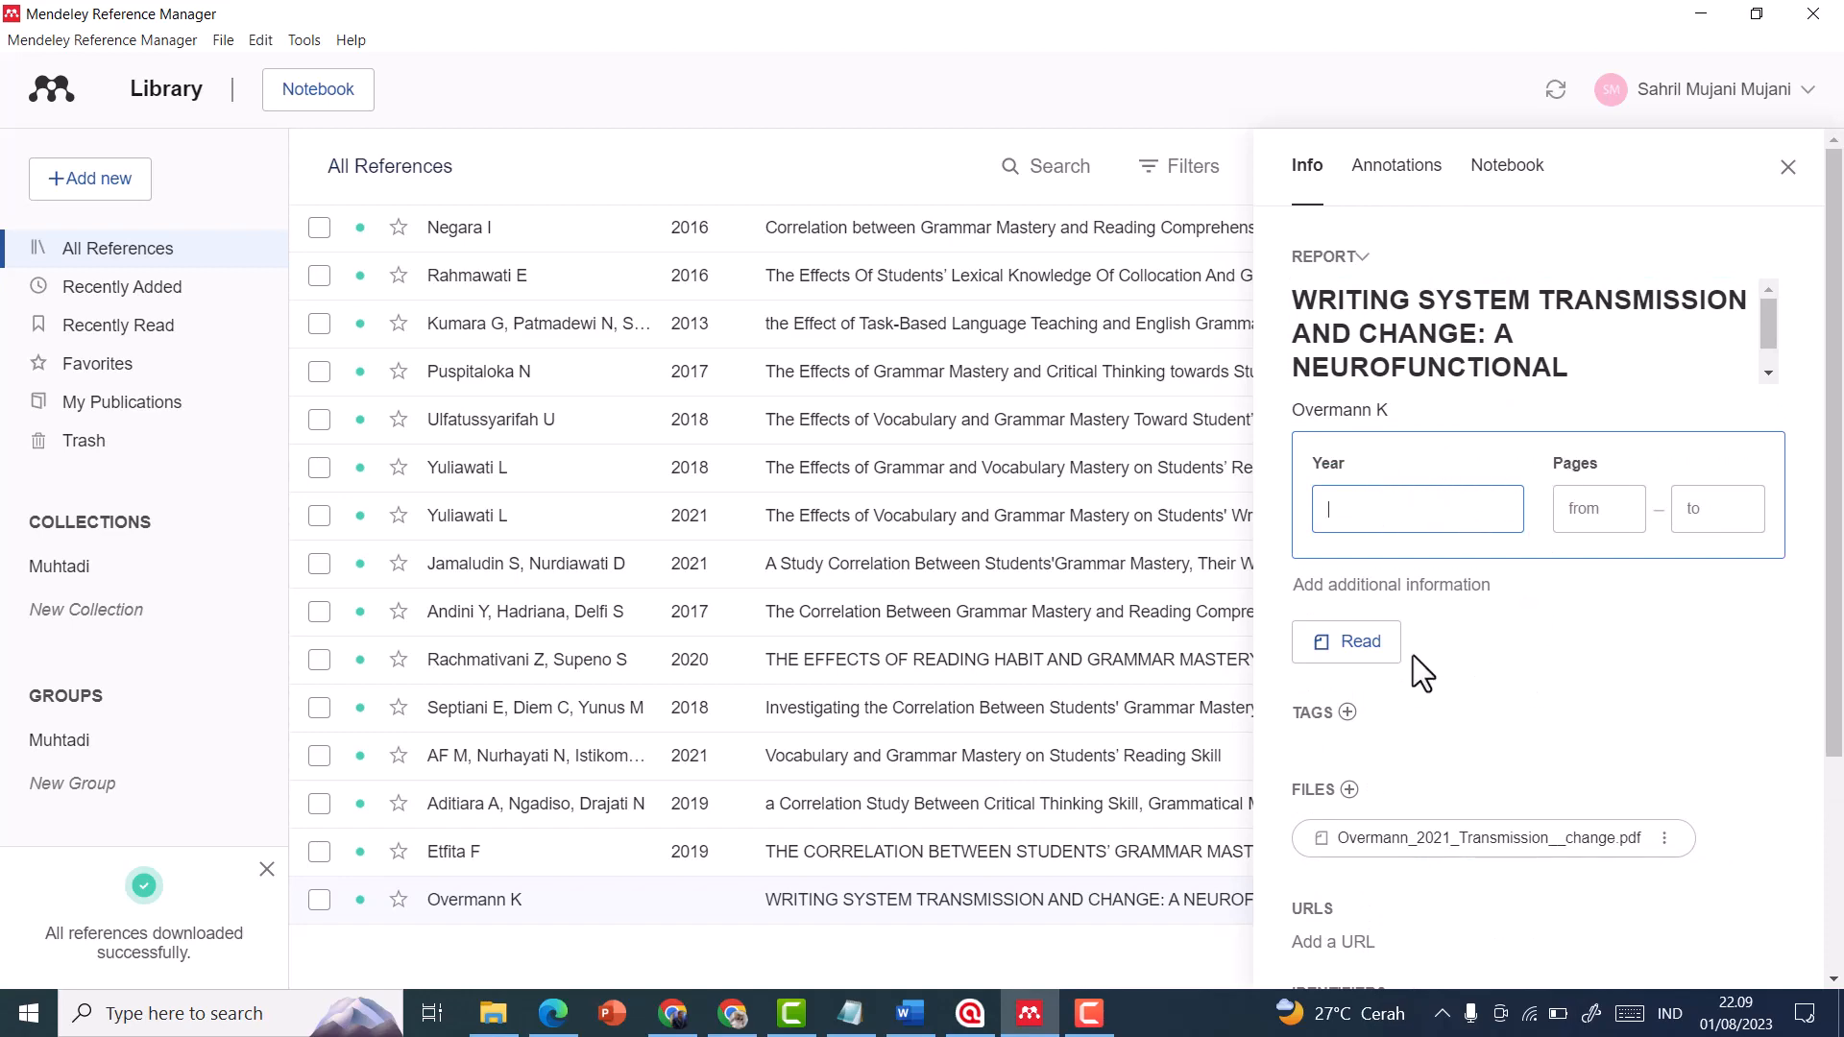
scroll(1420, 667, "down", 3)
scroll(1479, 749, "up", 3)
left_click(1788, 167)
left_click(1788, 167)
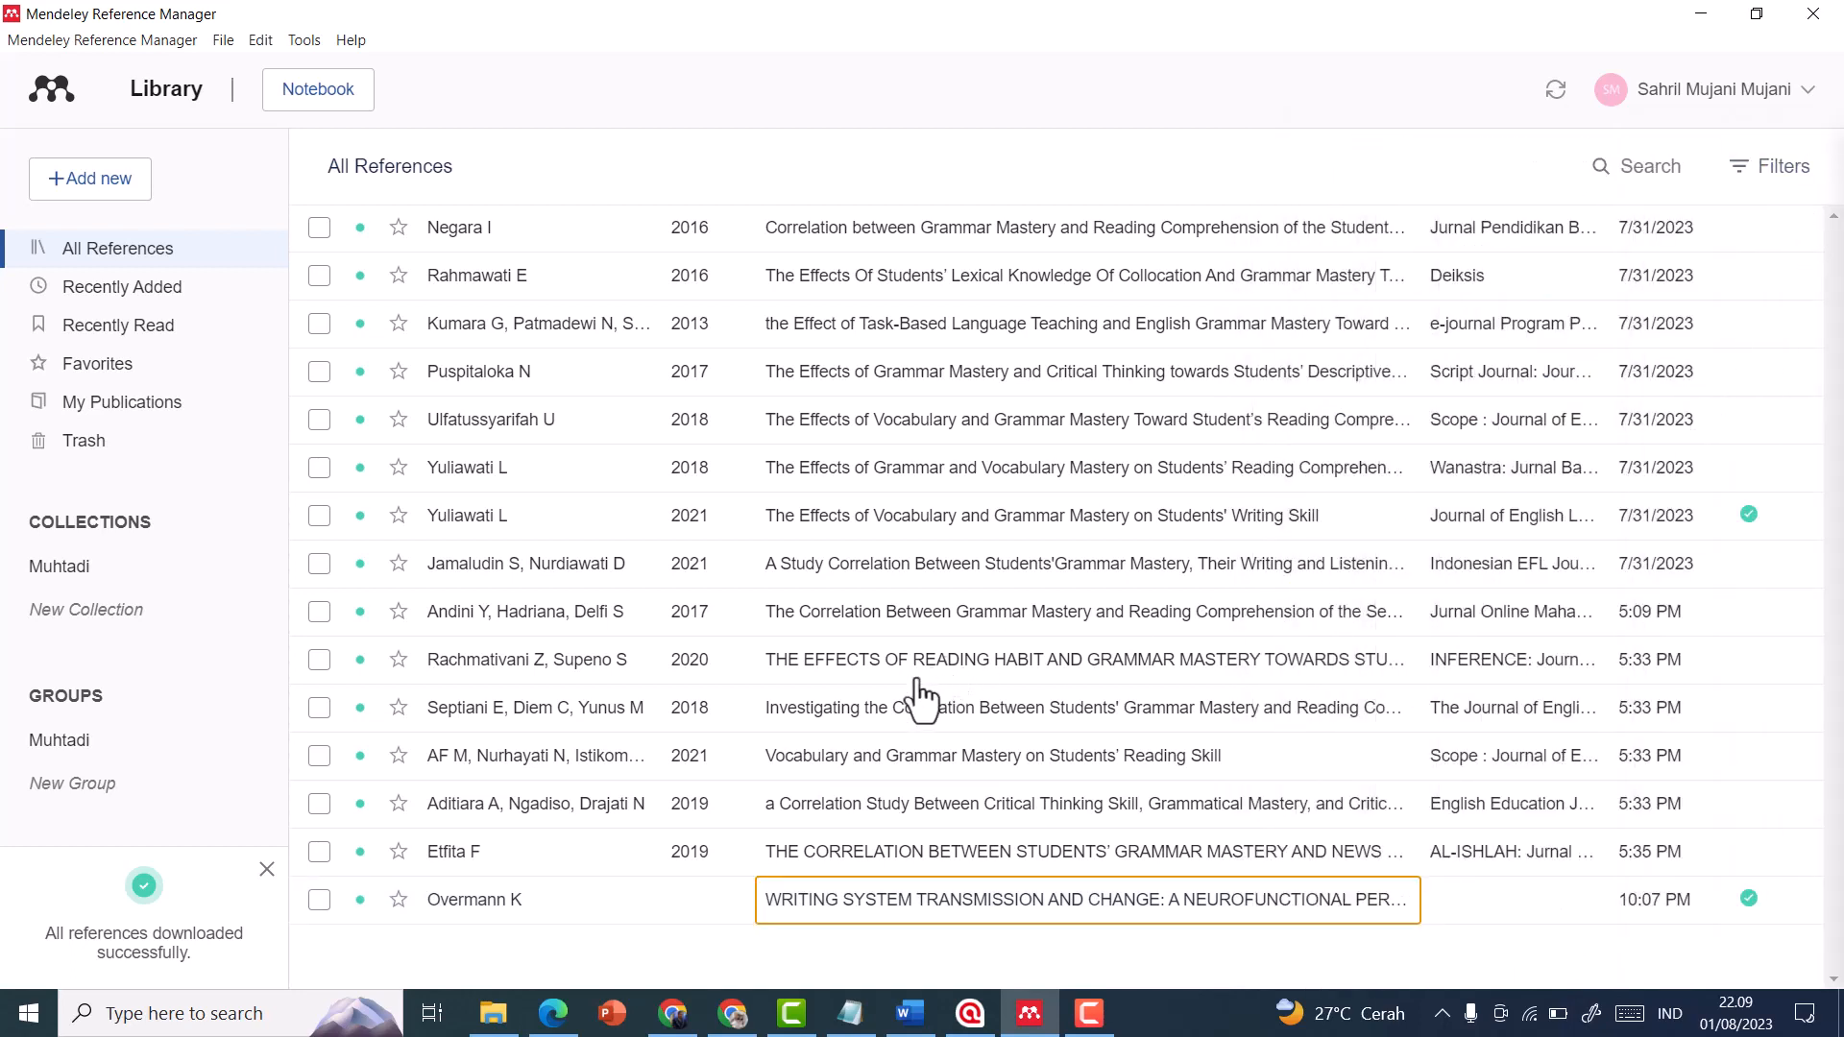
Delete the "WRITING SYSTEM TRANSMISSION AND CHANGE" reference from the Mendeley library
left_click(320, 900)
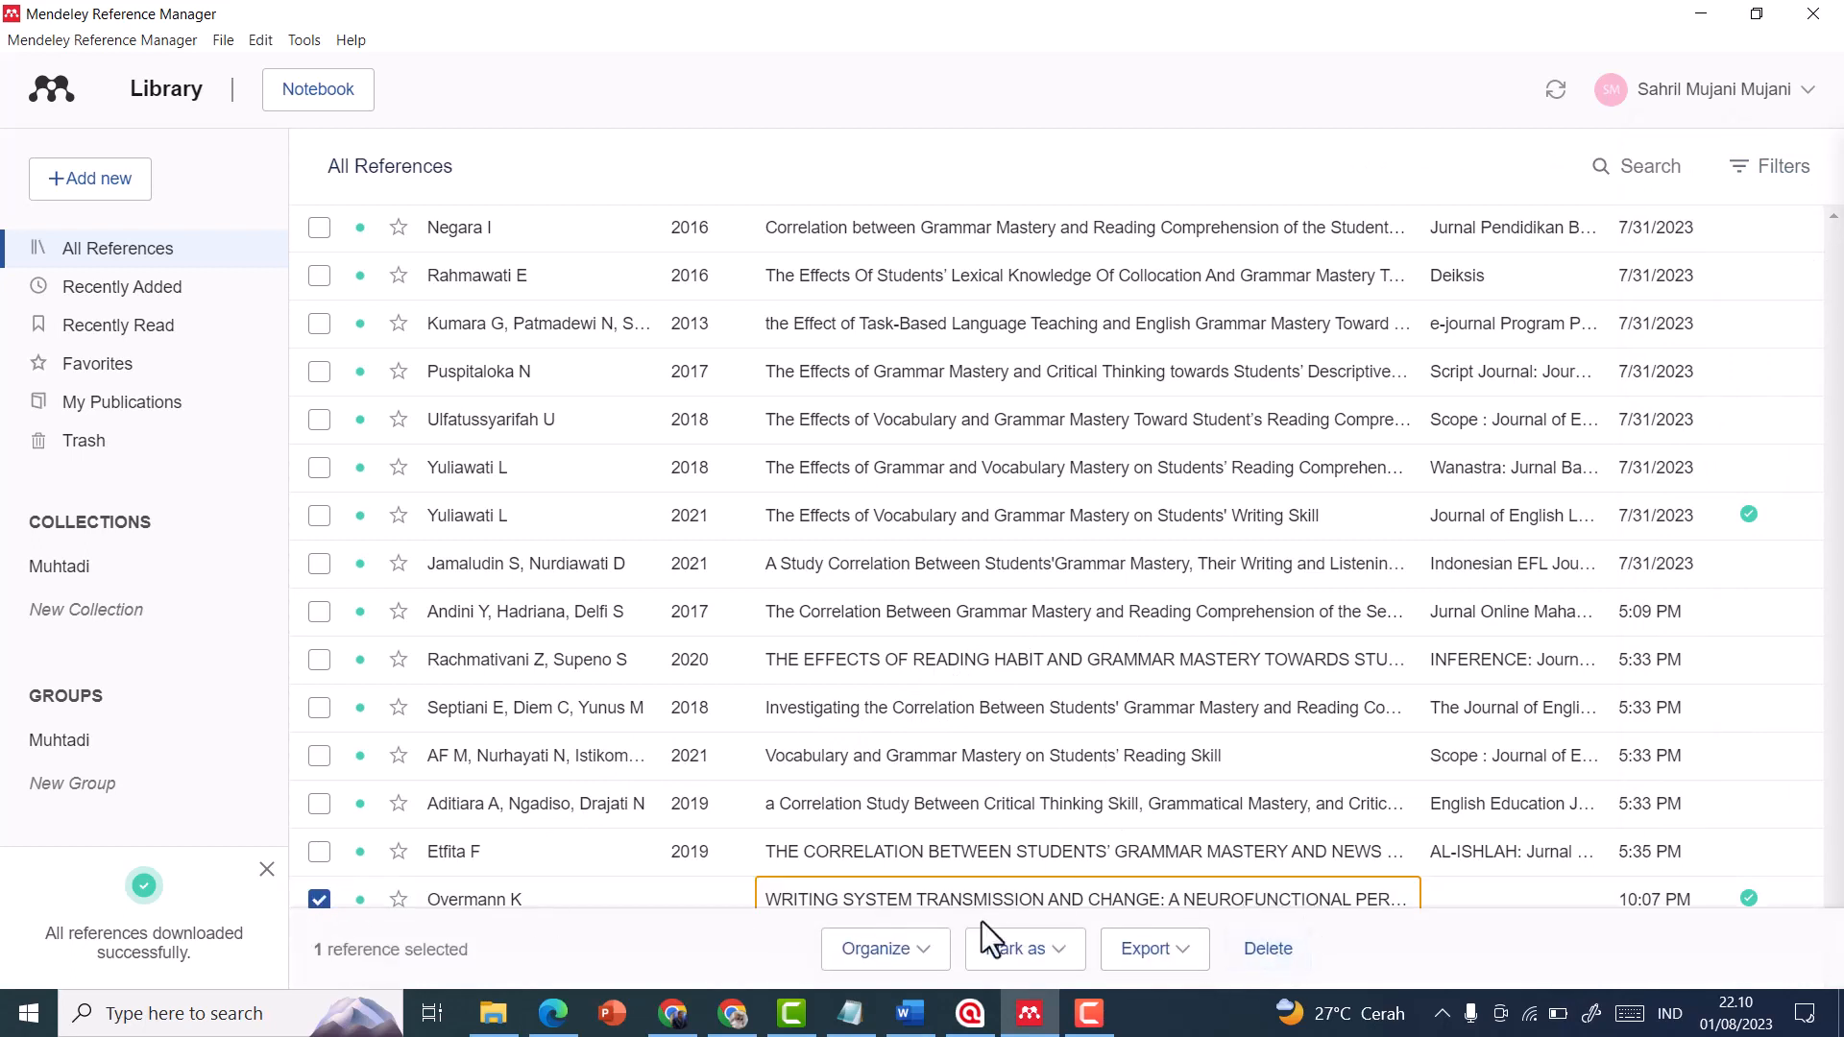
left_click(1277, 952)
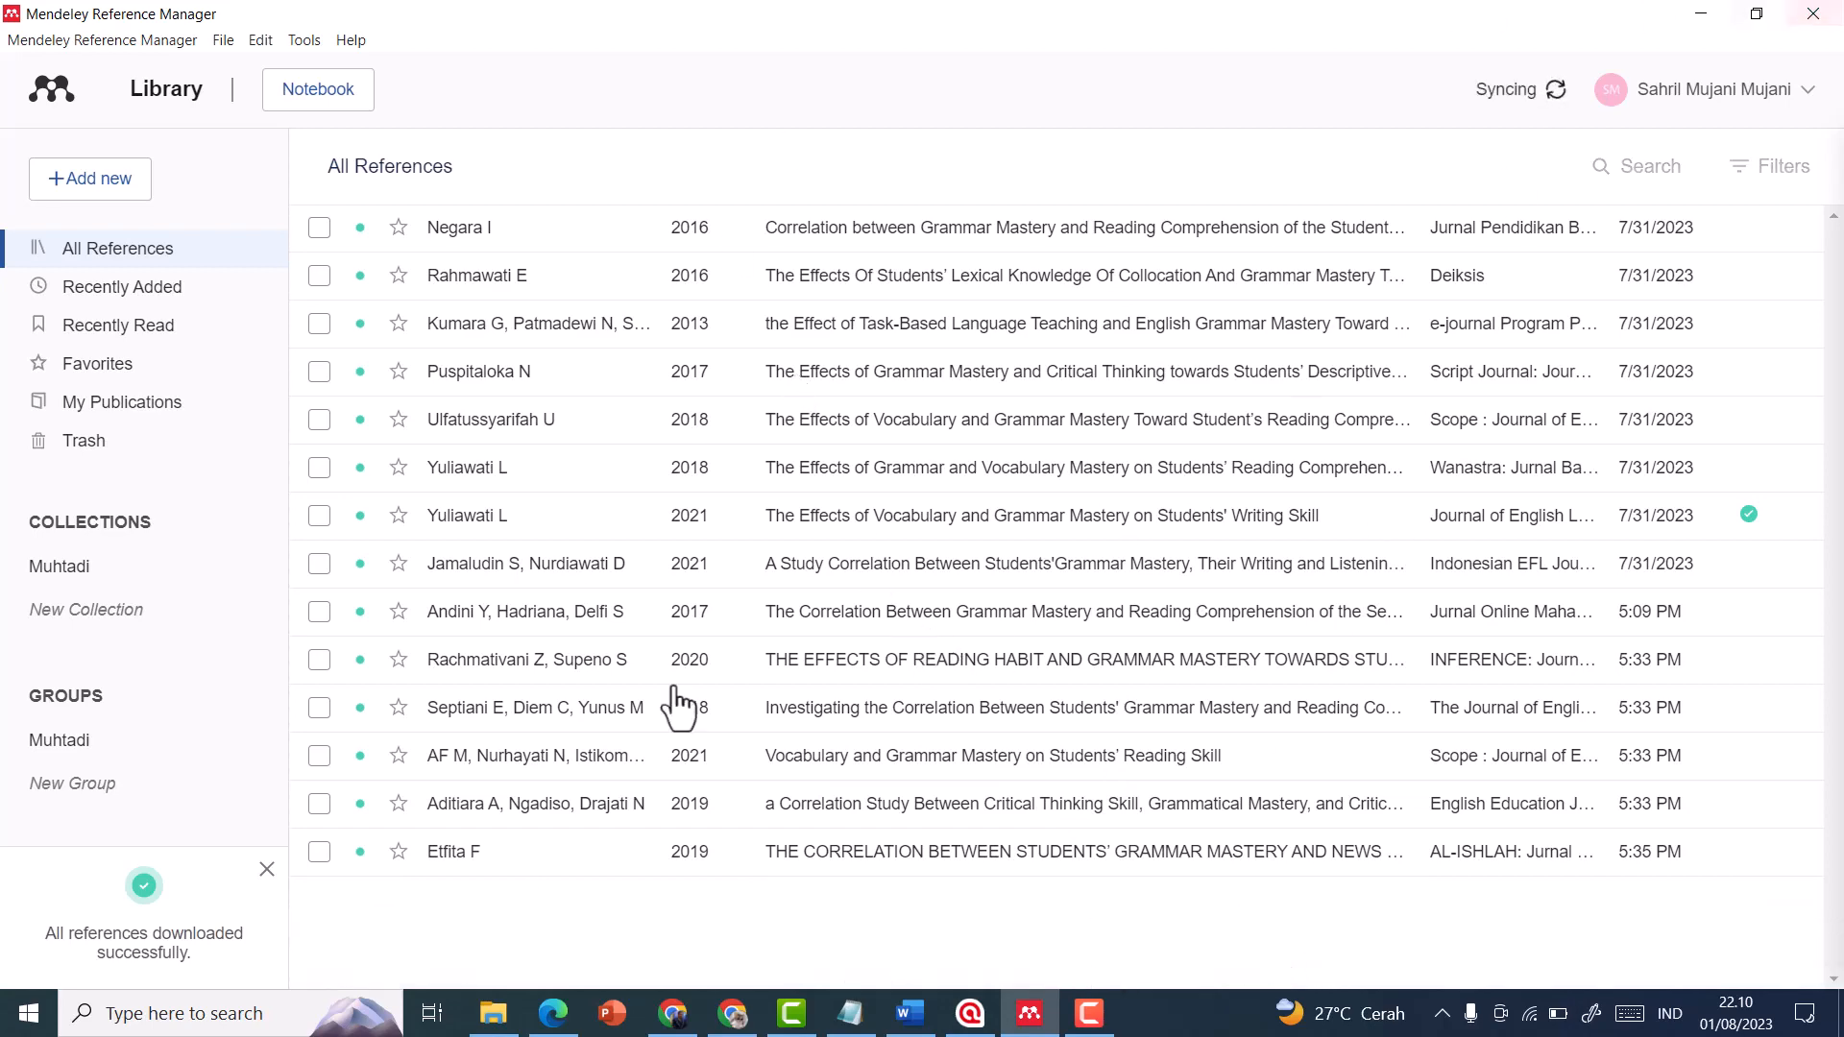
Switch to Google Scholar, open the citation formats for "Writing system transmission and change", and copy the APA reference
left_click(732, 1018)
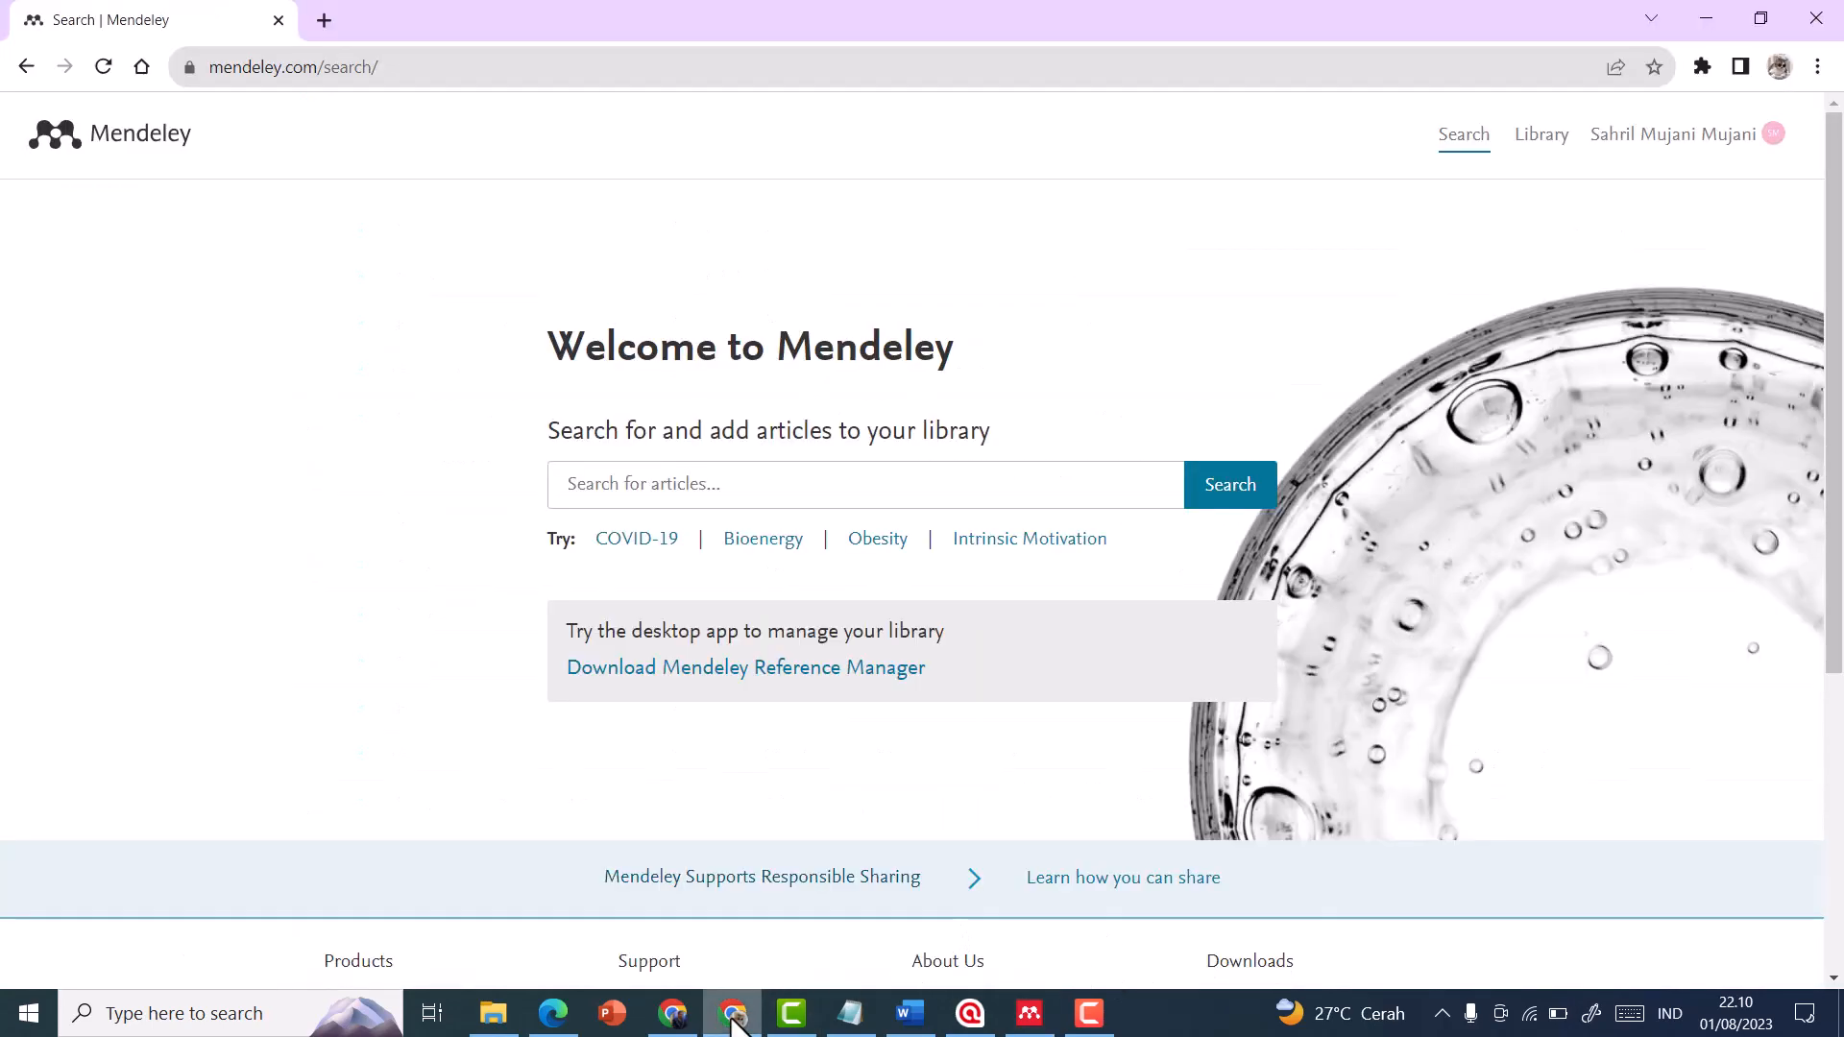
left_click(673, 1013)
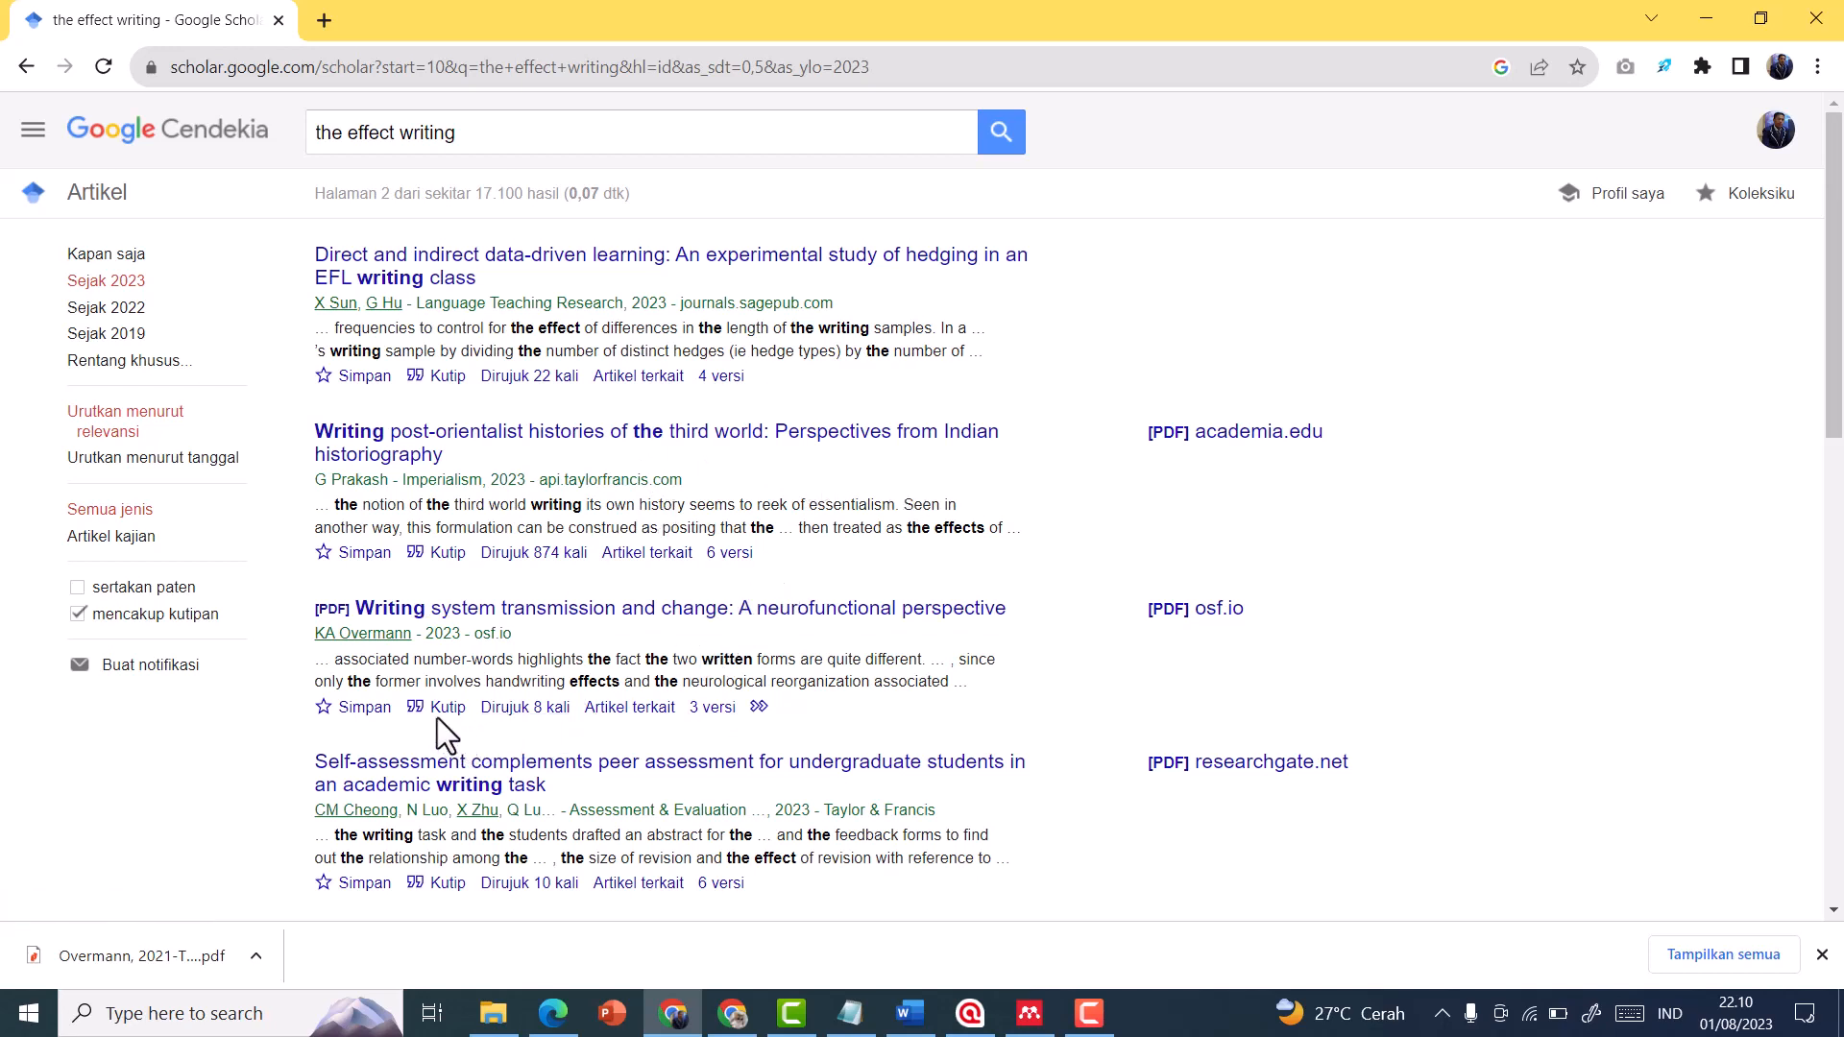
scroll(440, 719, "down", 1)
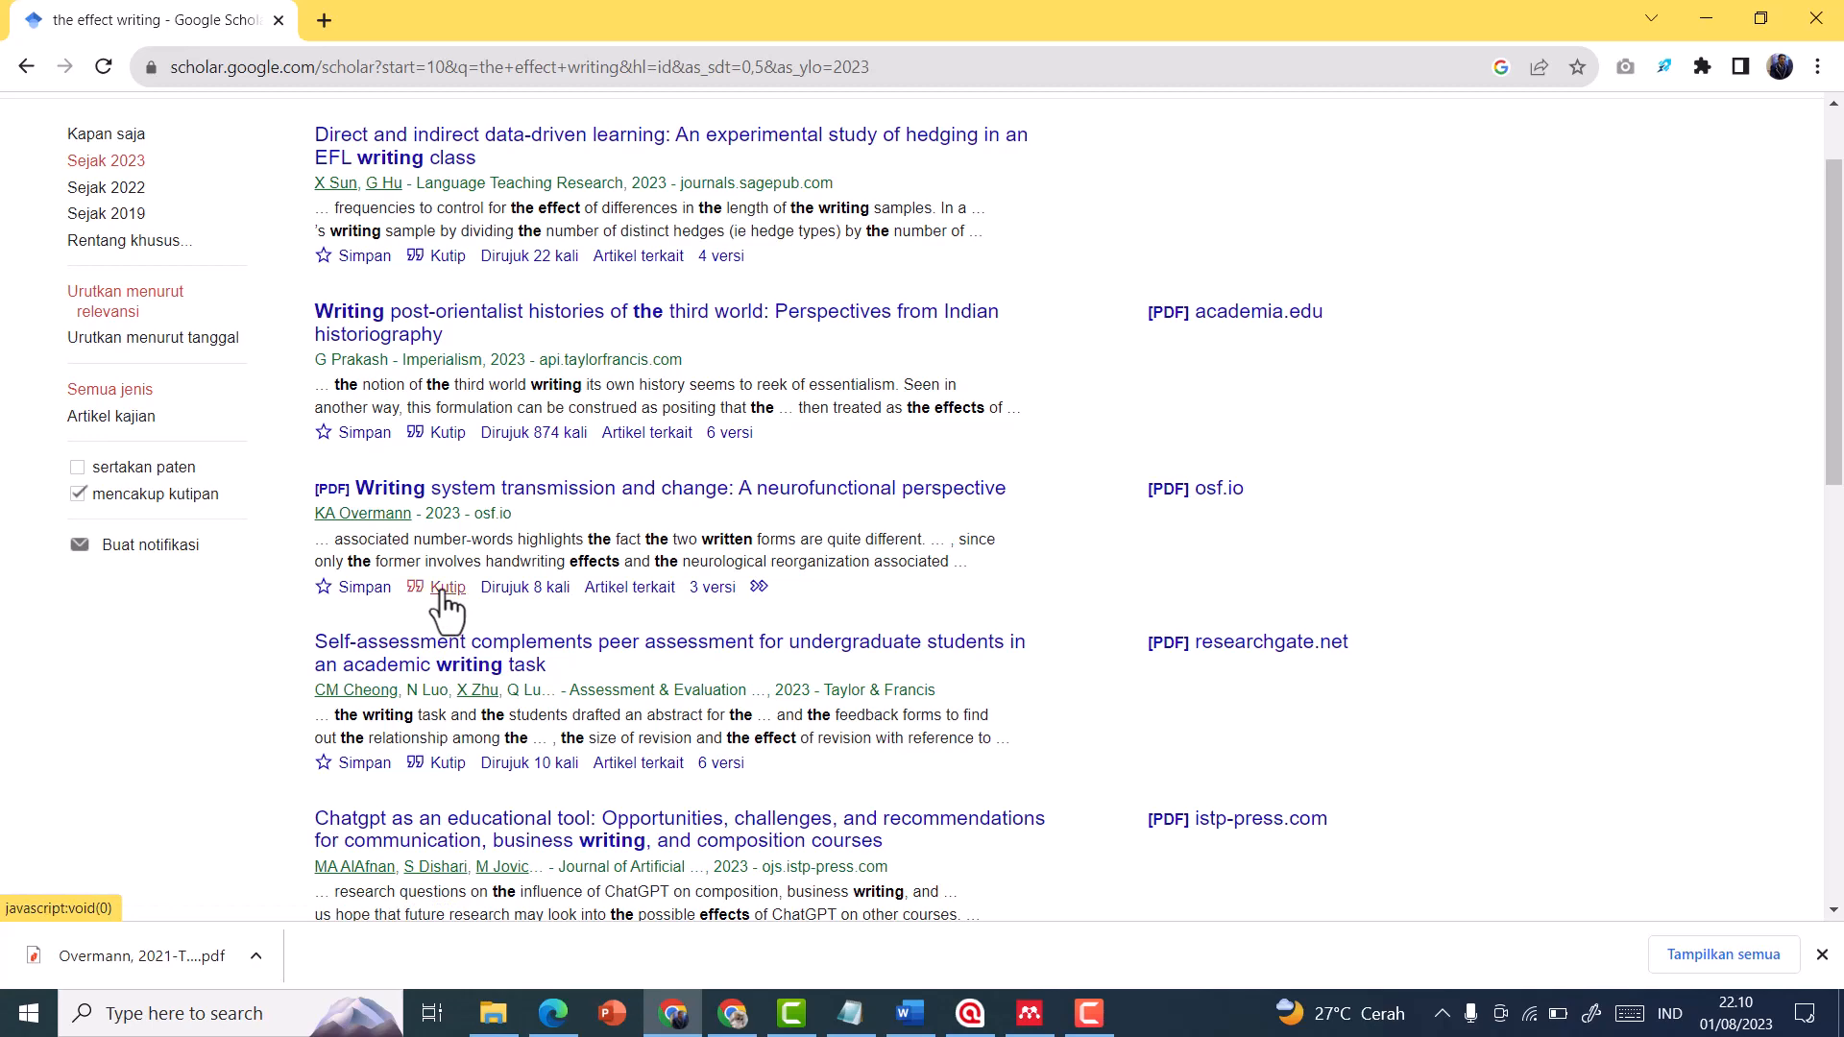
left_click(447, 588)
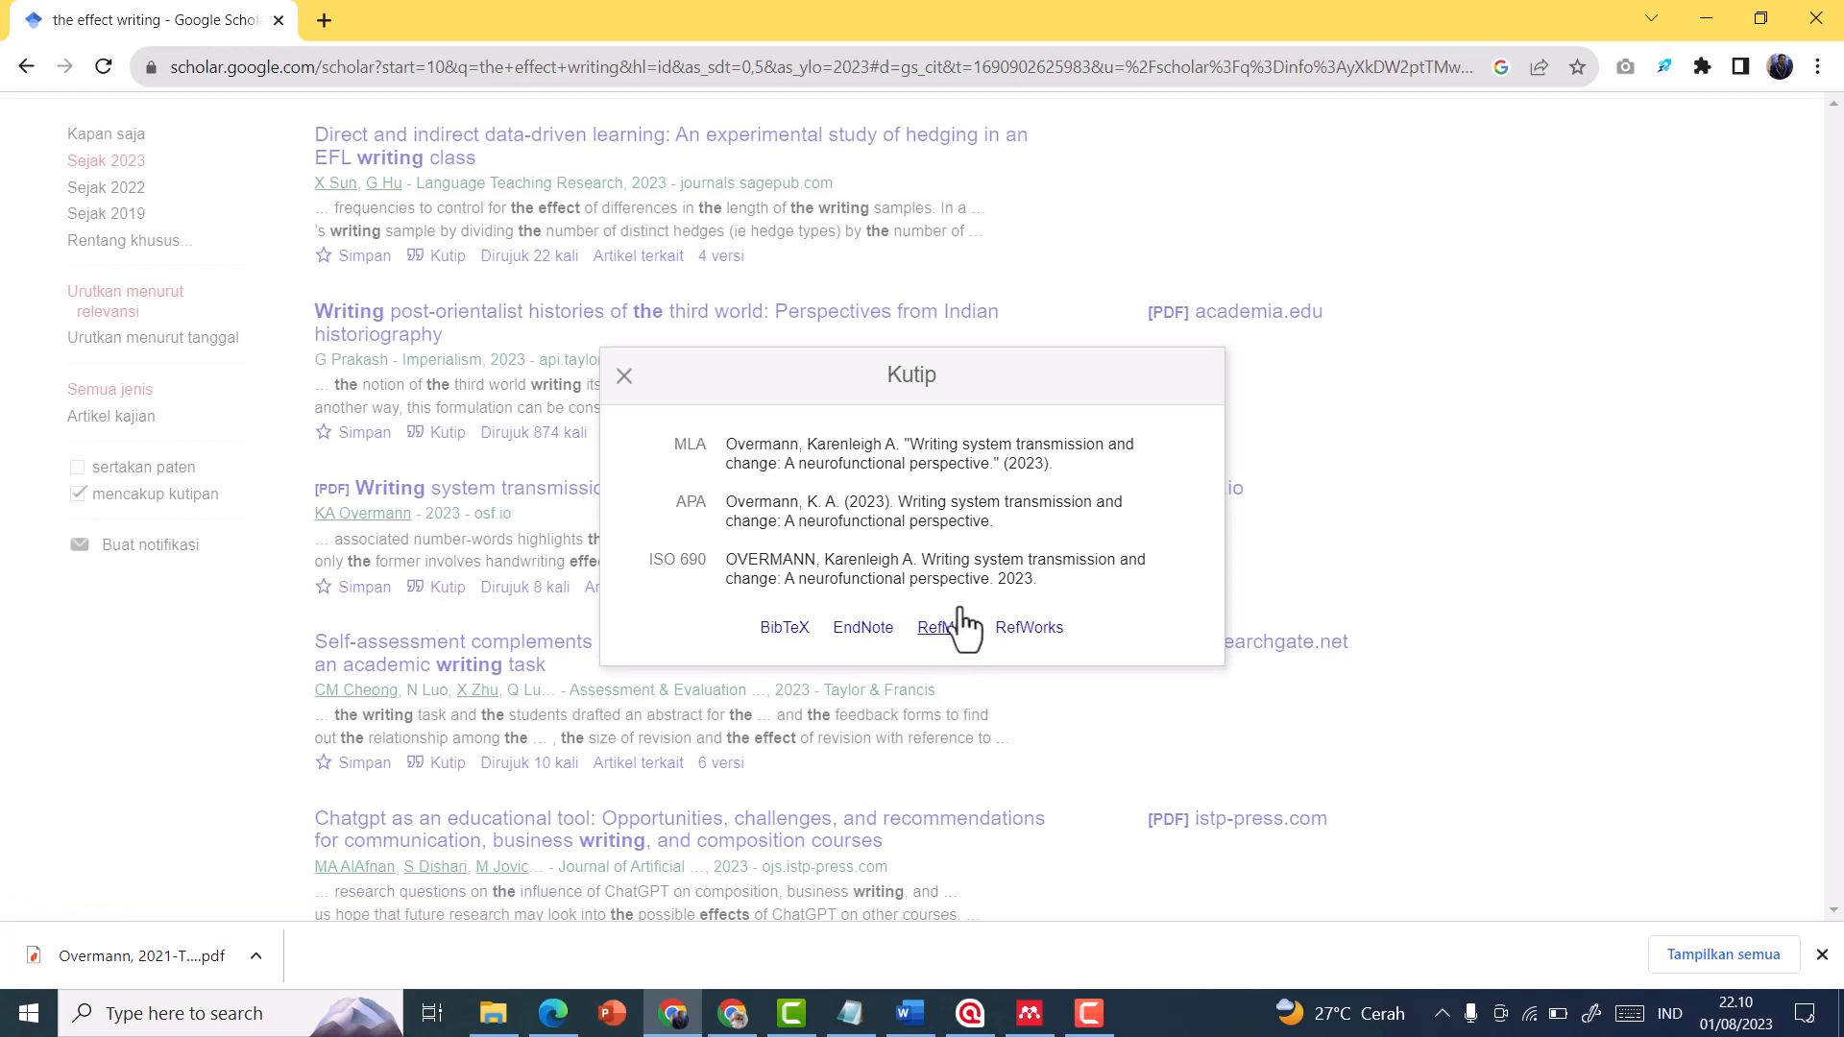
triple_click(731, 503)
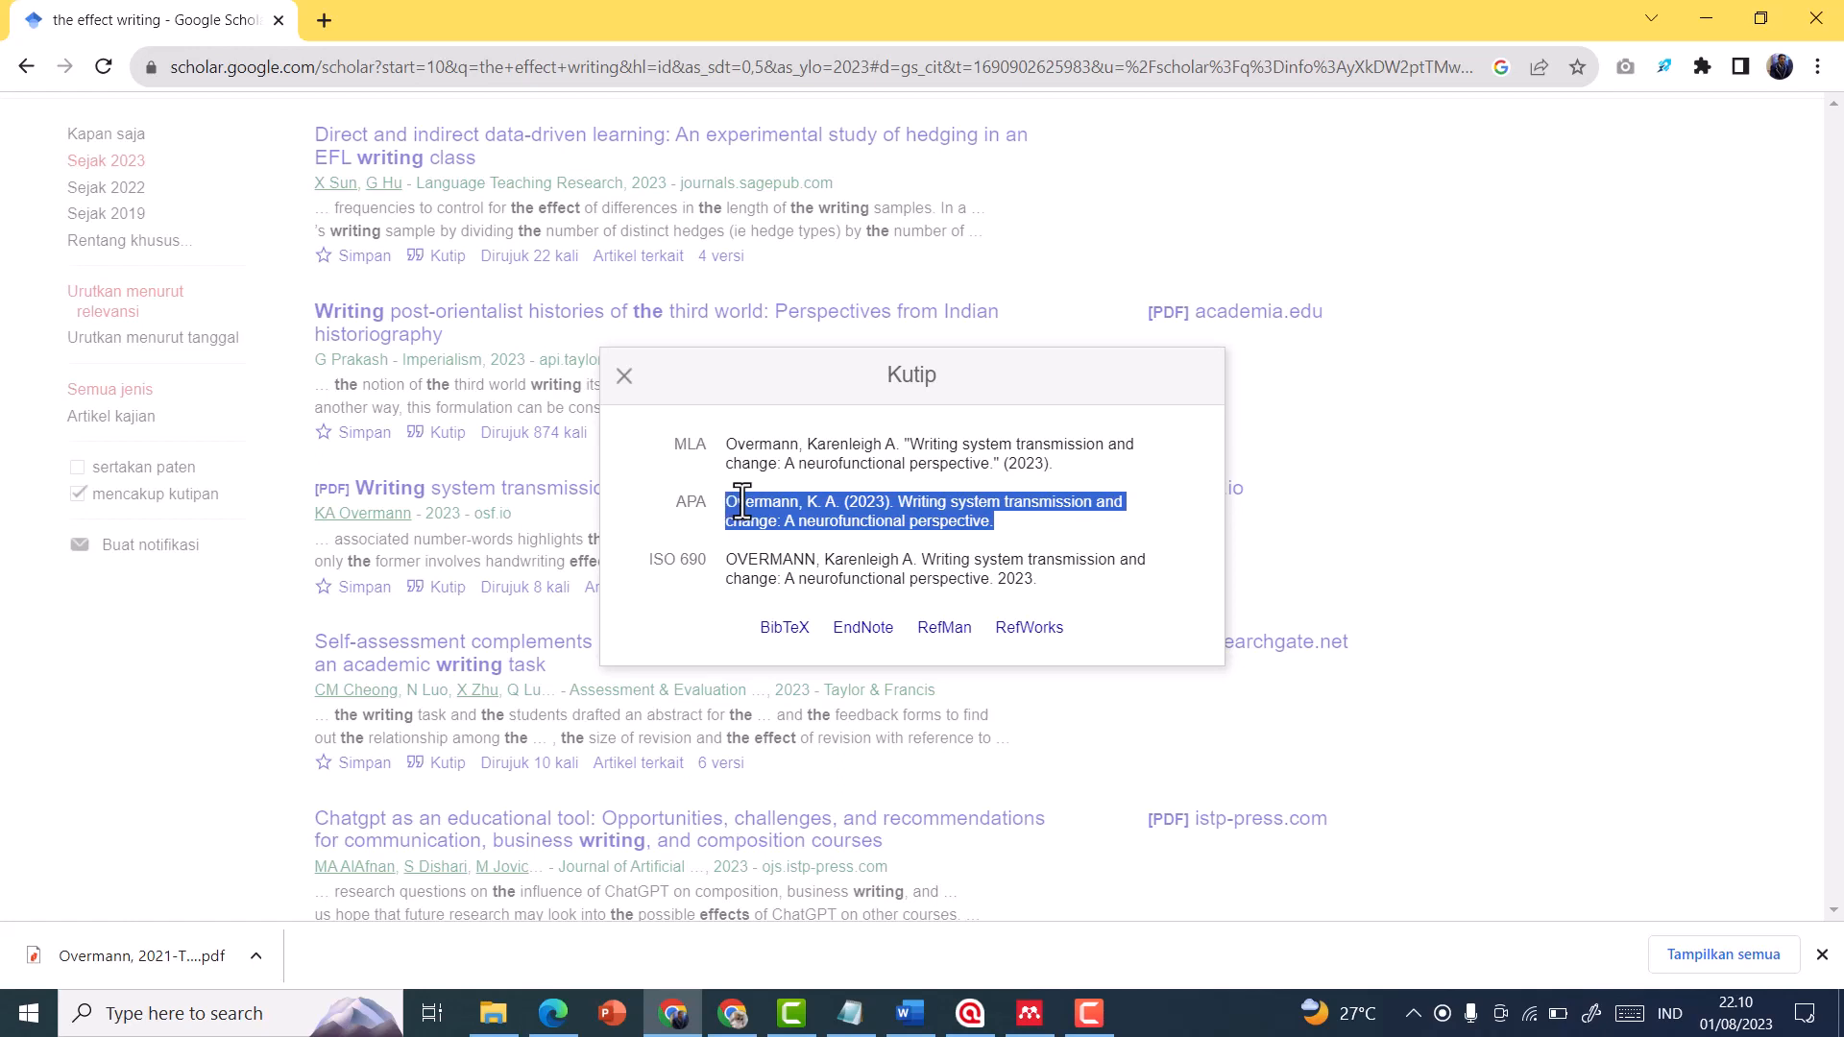
left_click(736, 504)
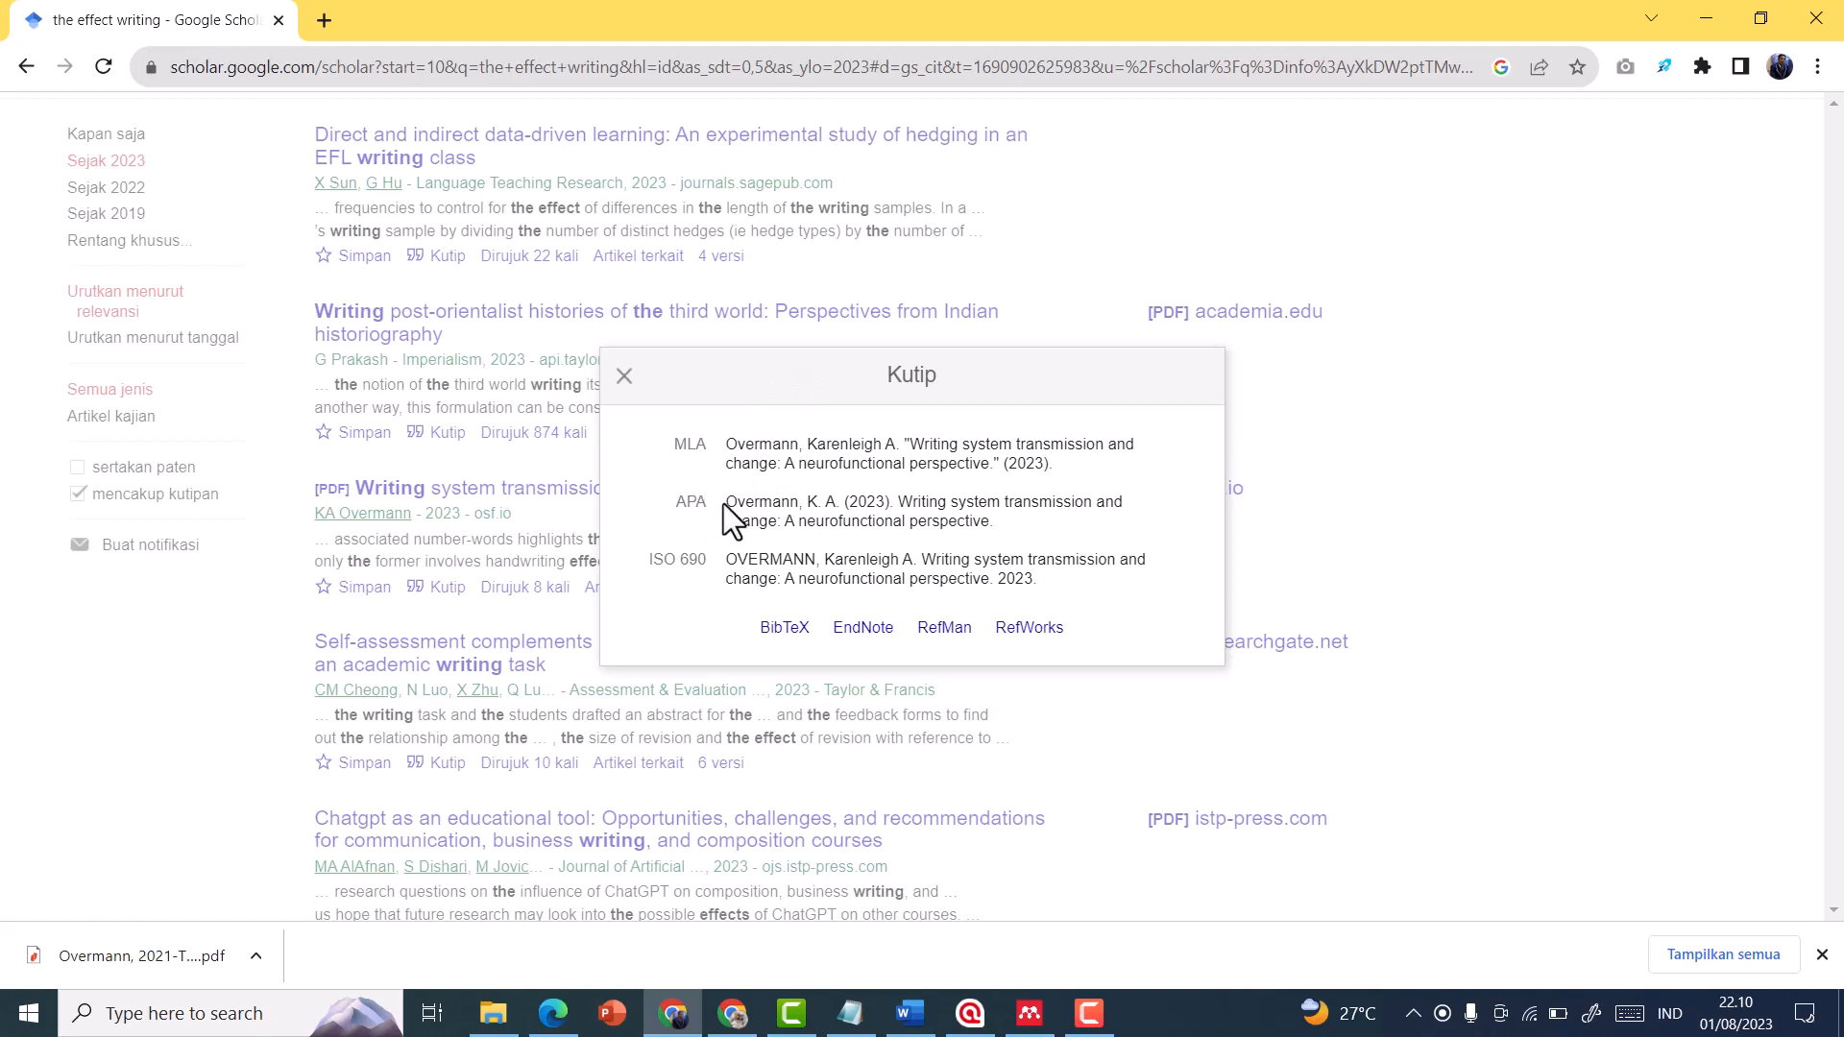
left_click_drag(724, 503, 1136, 497)
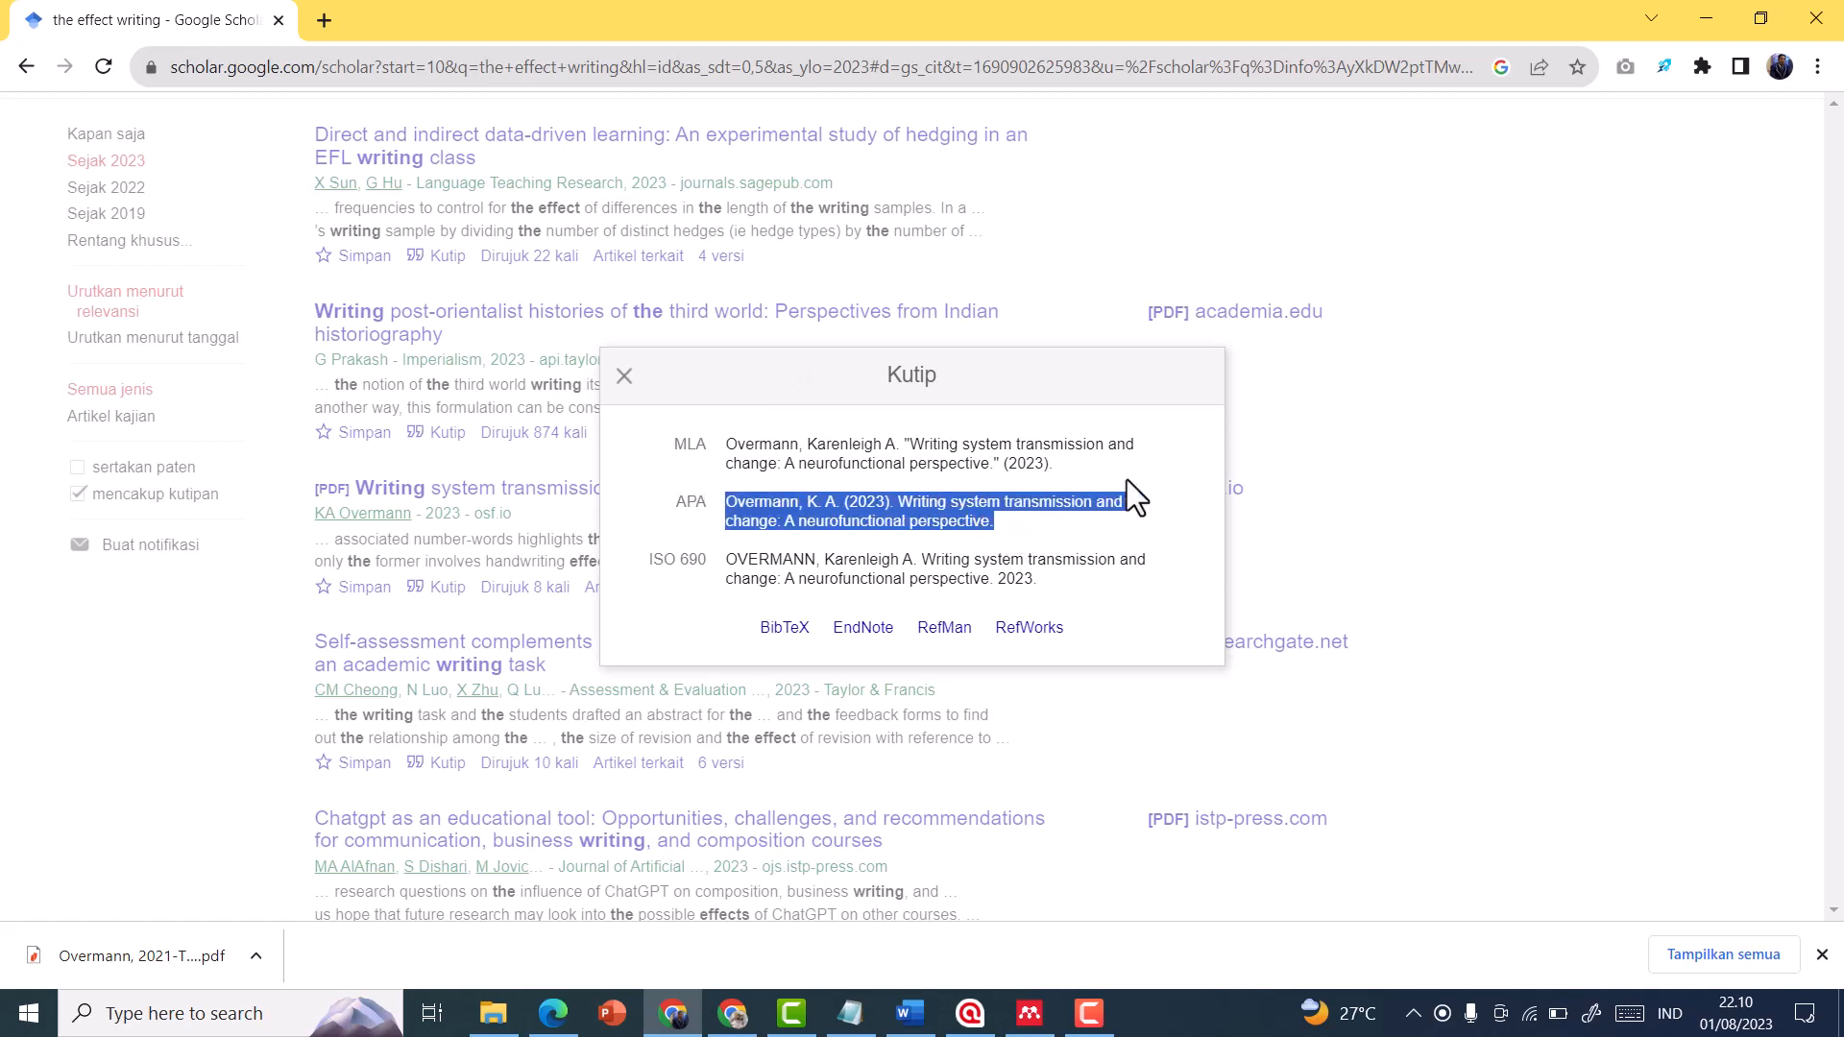
right_click(933, 521)
left_click(972, 542)
Switch to Word and paste the copied APA reference below the Mendeley bibliography
left_click(909, 1013)
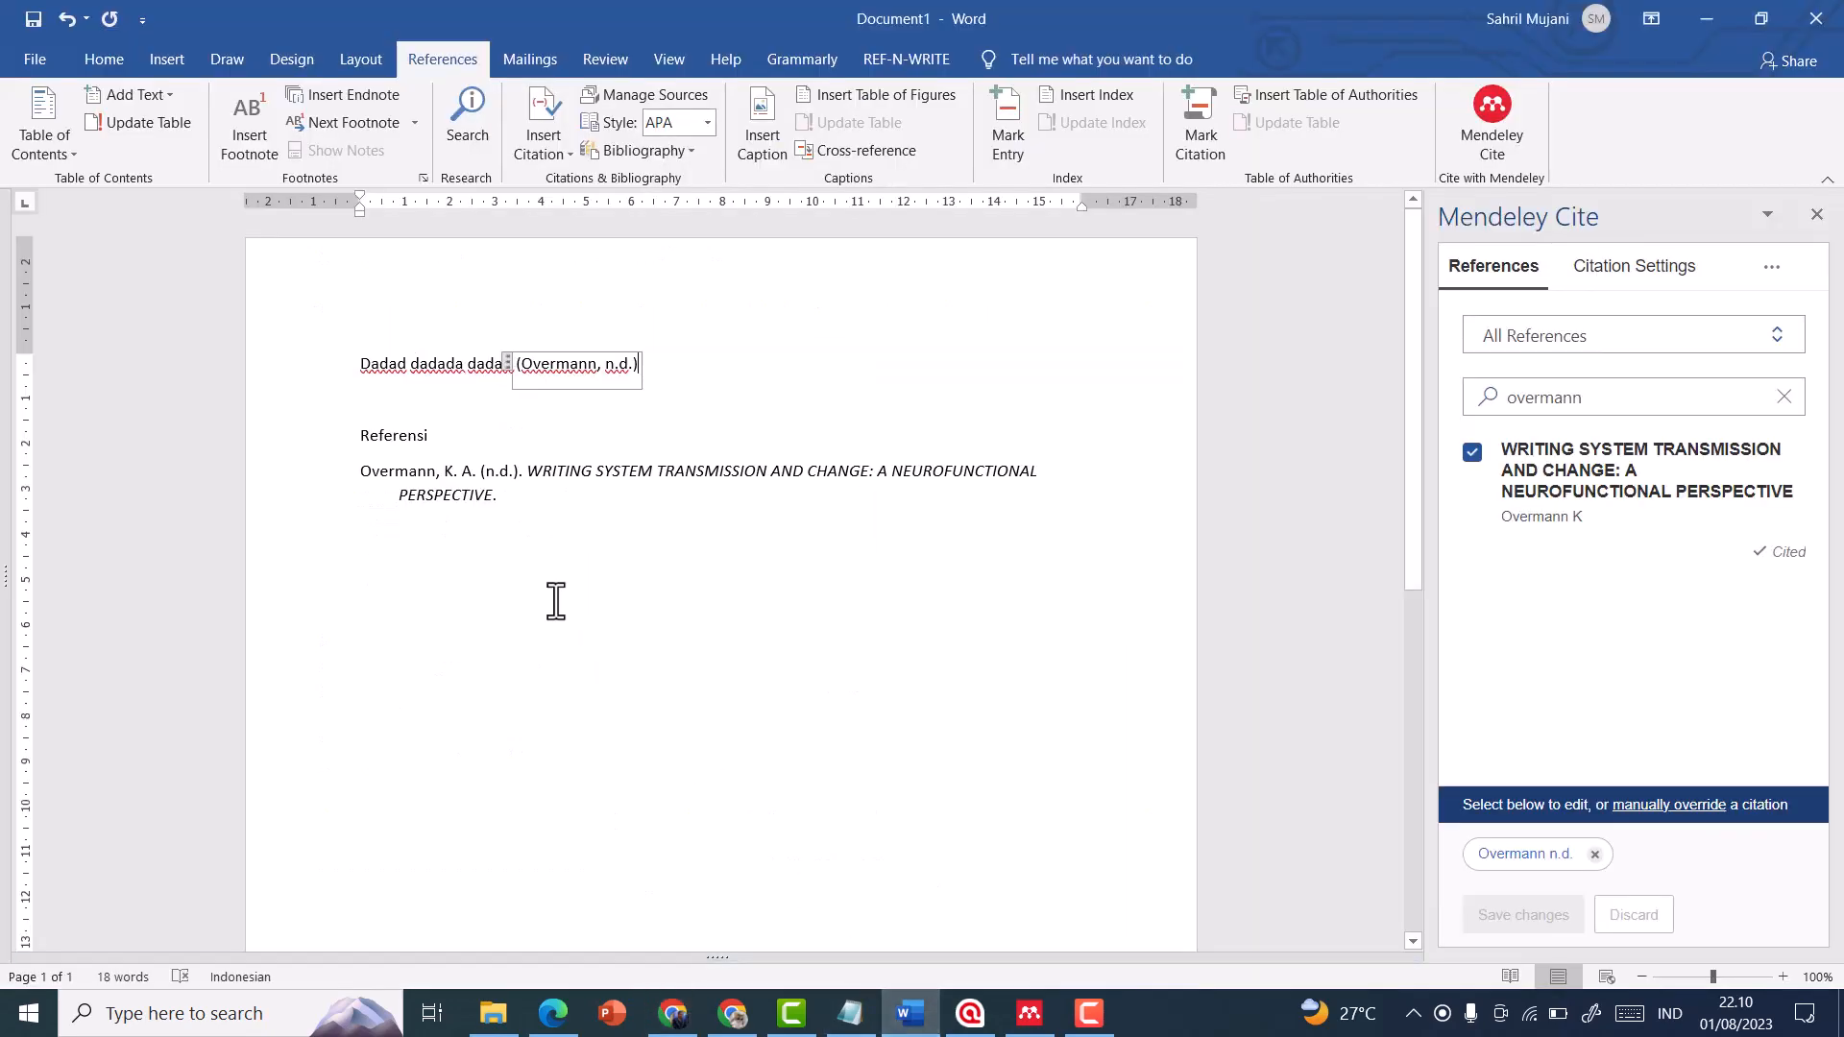
left_click(580, 518)
left_click(609, 563)
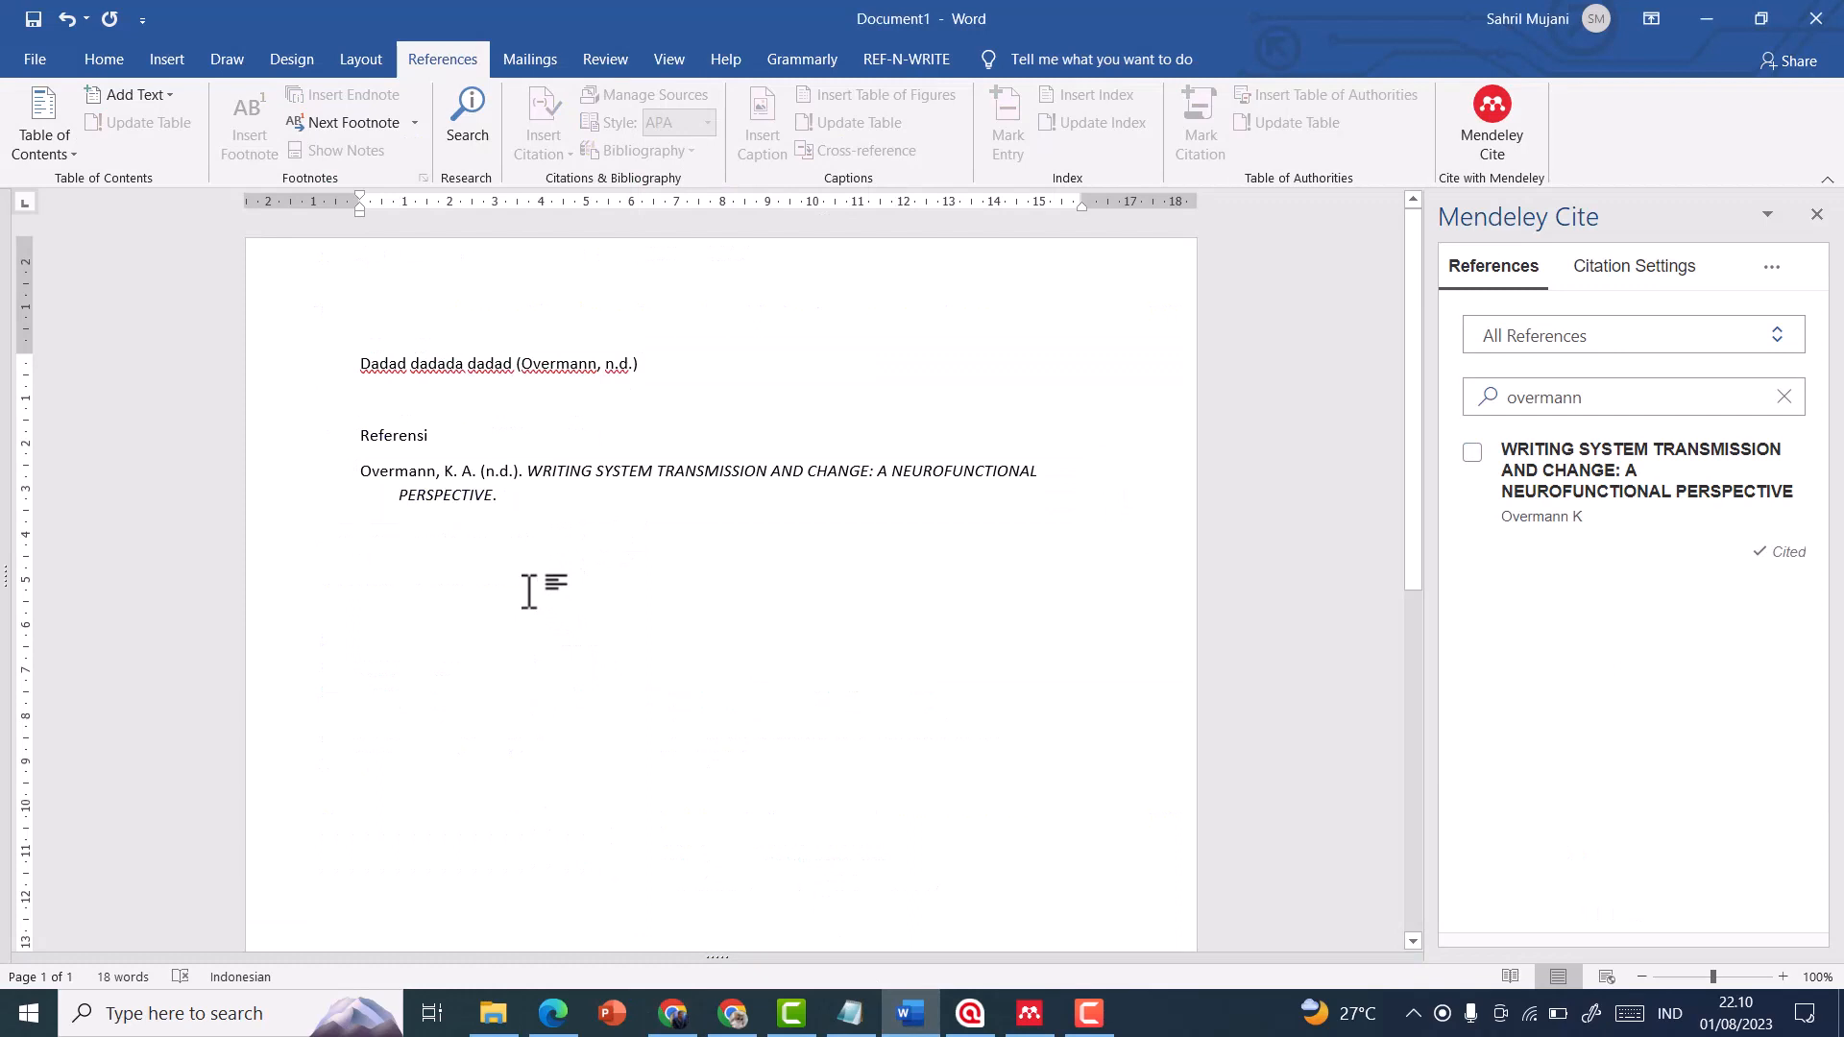
key("ctrl+v")
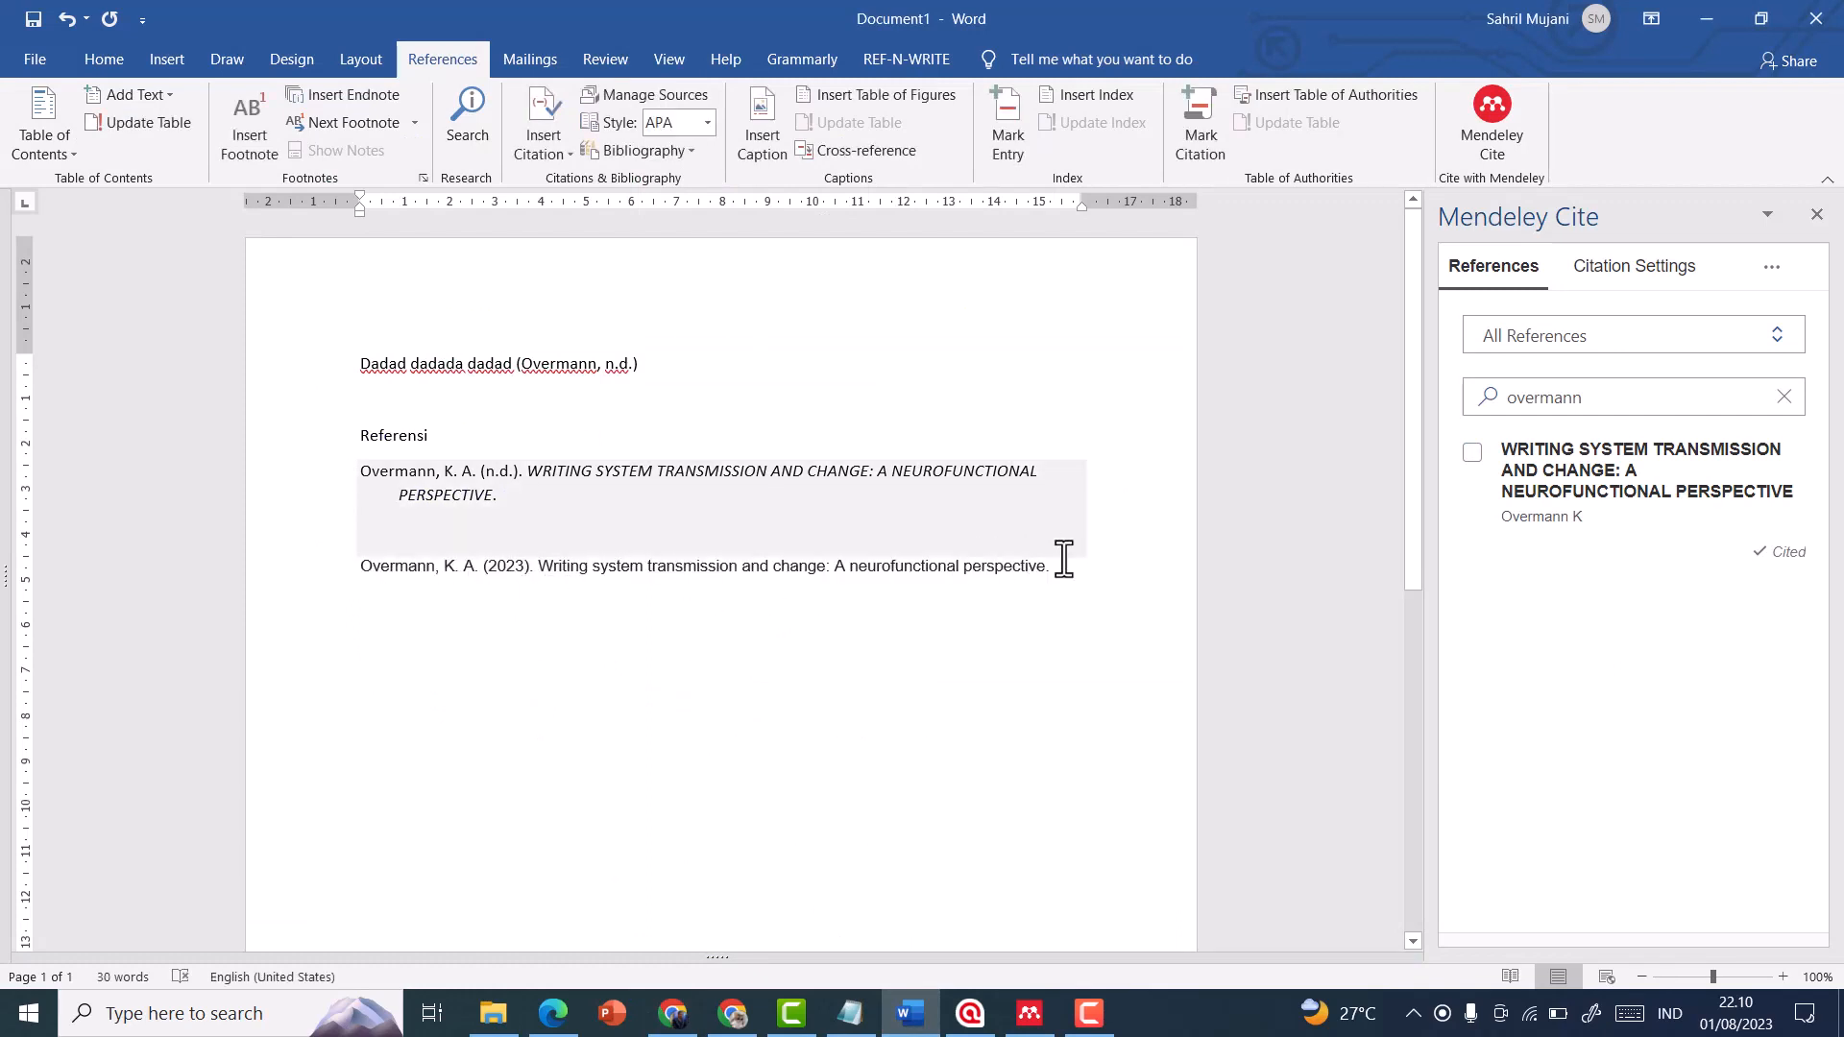
Compare the pasted APA reference with the Mendeley bibliography entry and the in-text citation
left_click(516, 566)
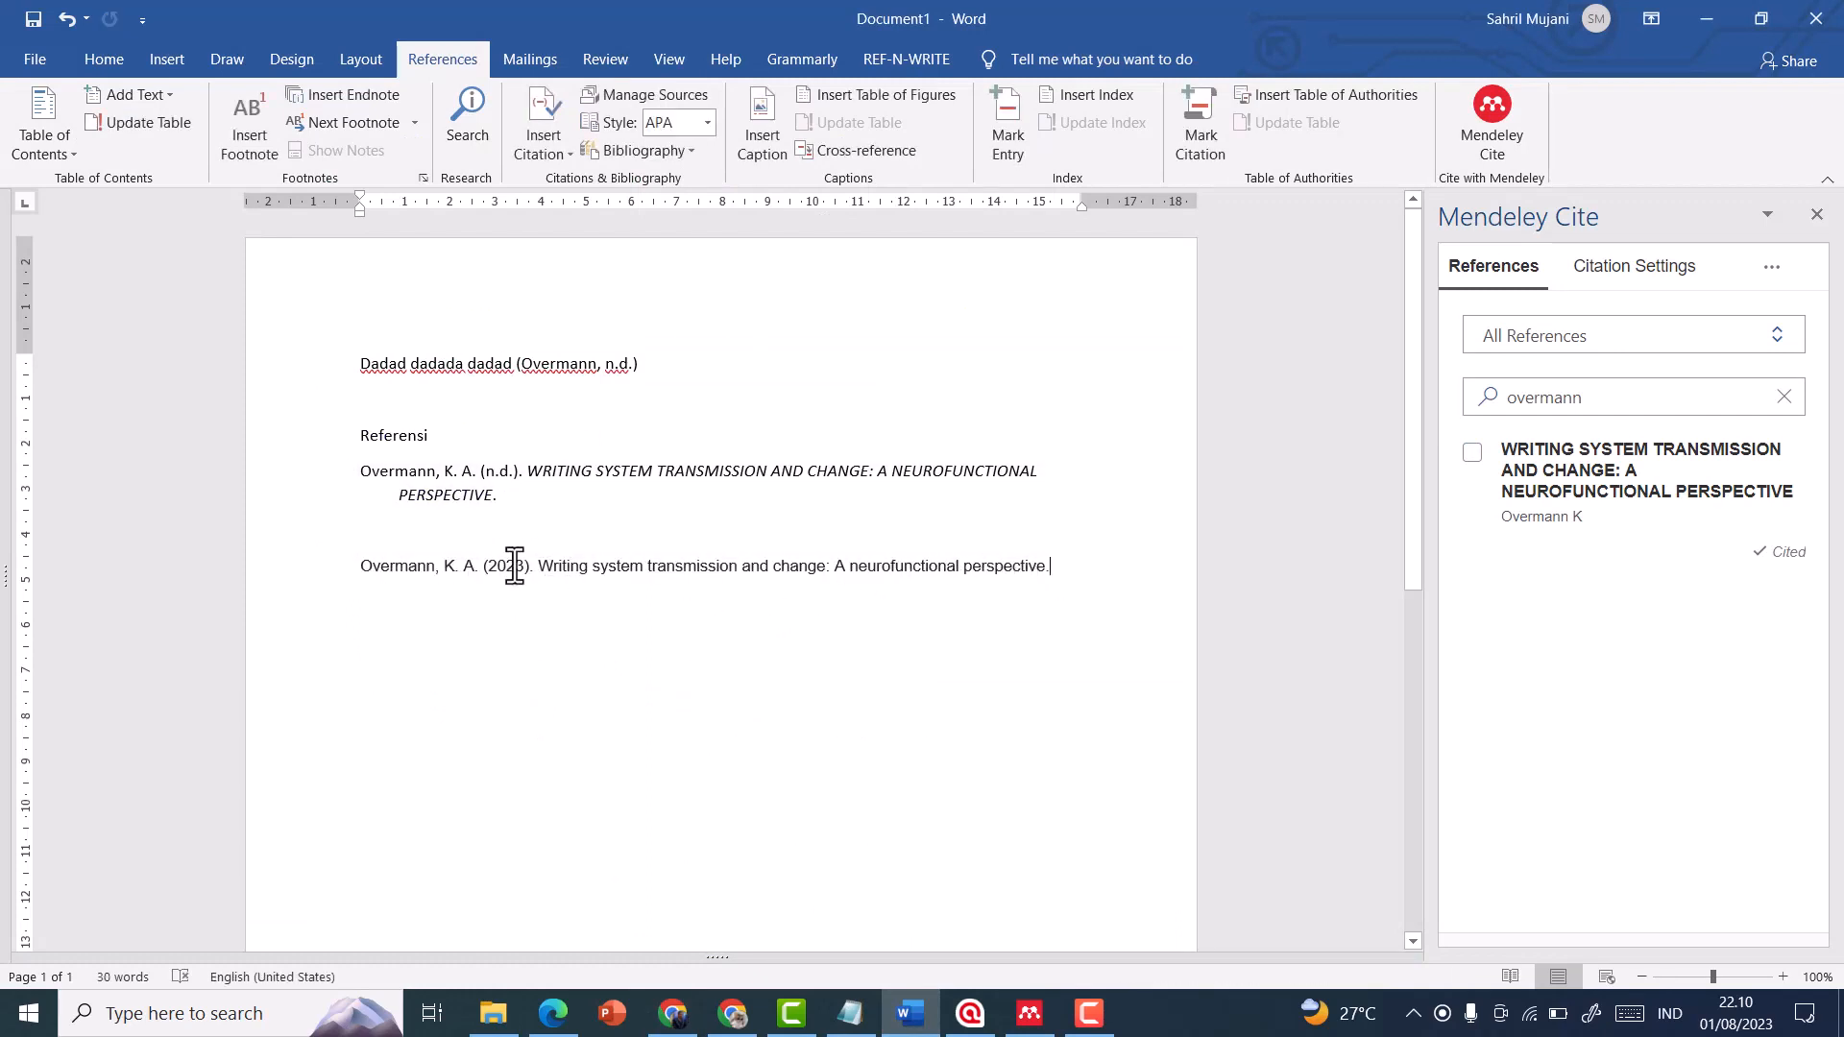
left_click(452, 471)
triple_click(509, 500)
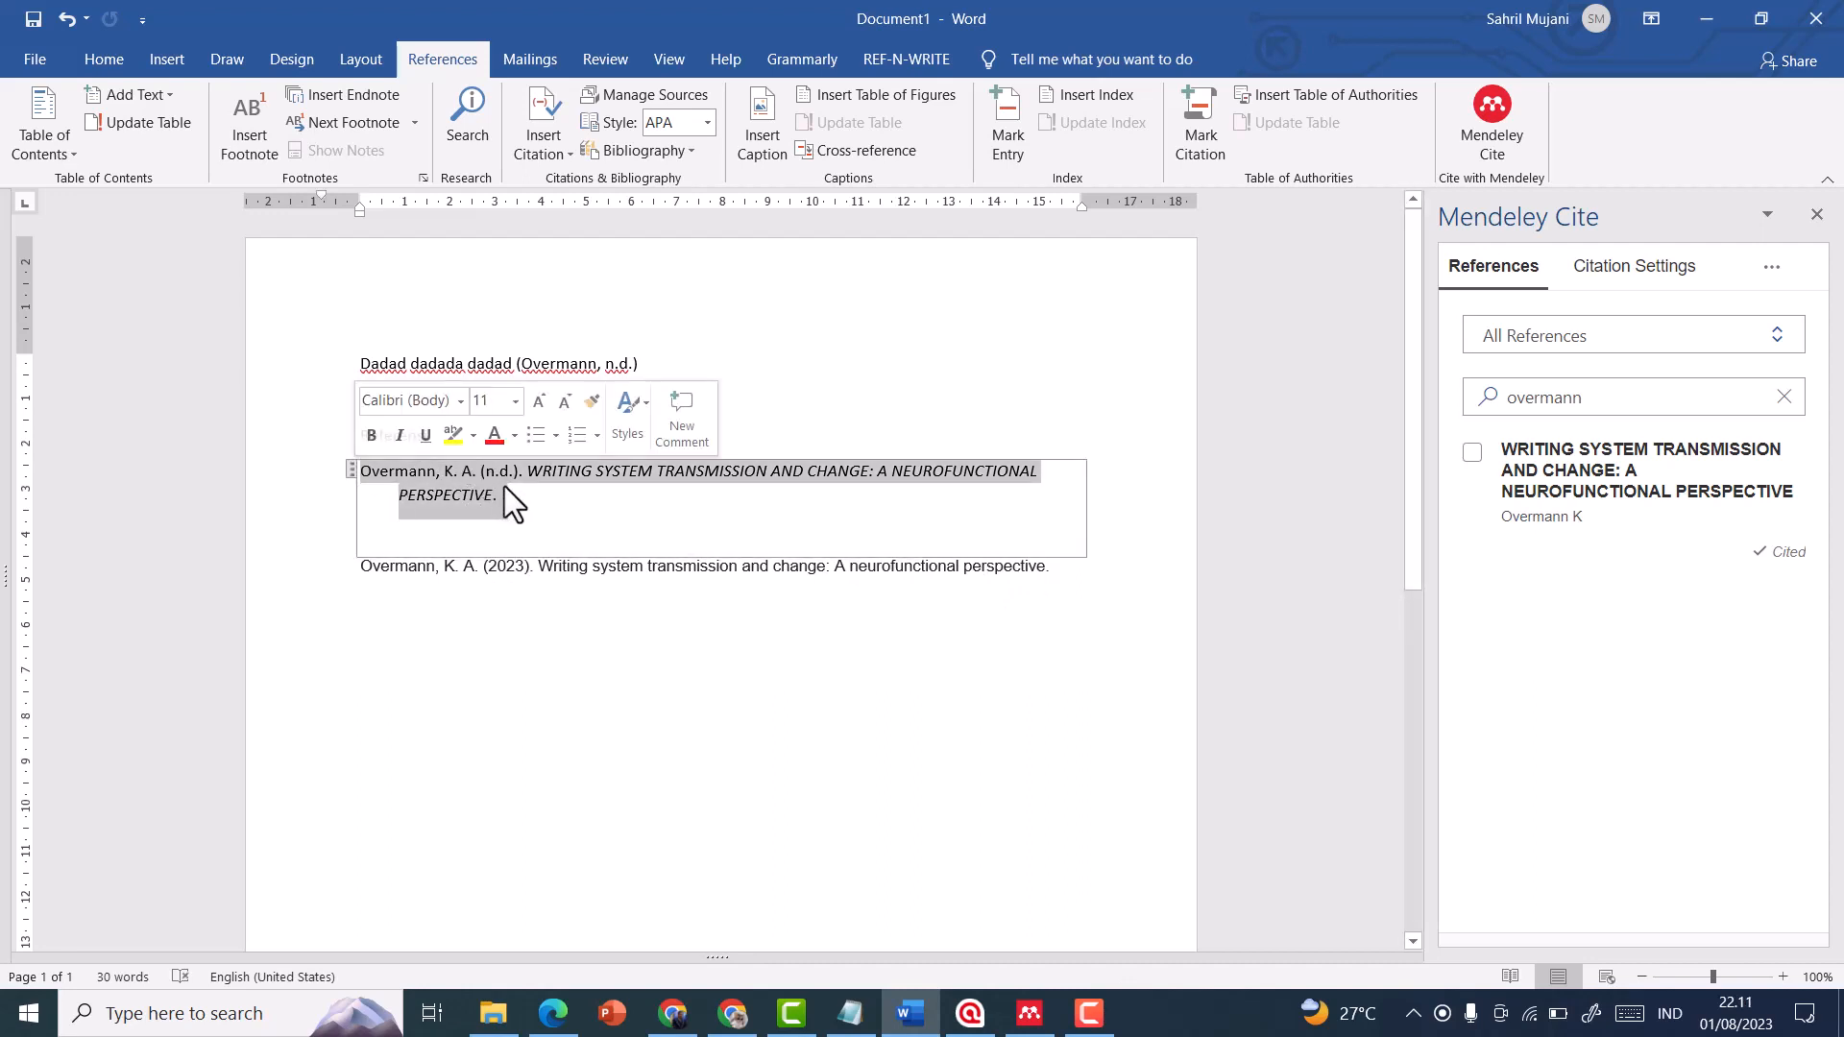
left_click(523, 508)
left_click(554, 588)
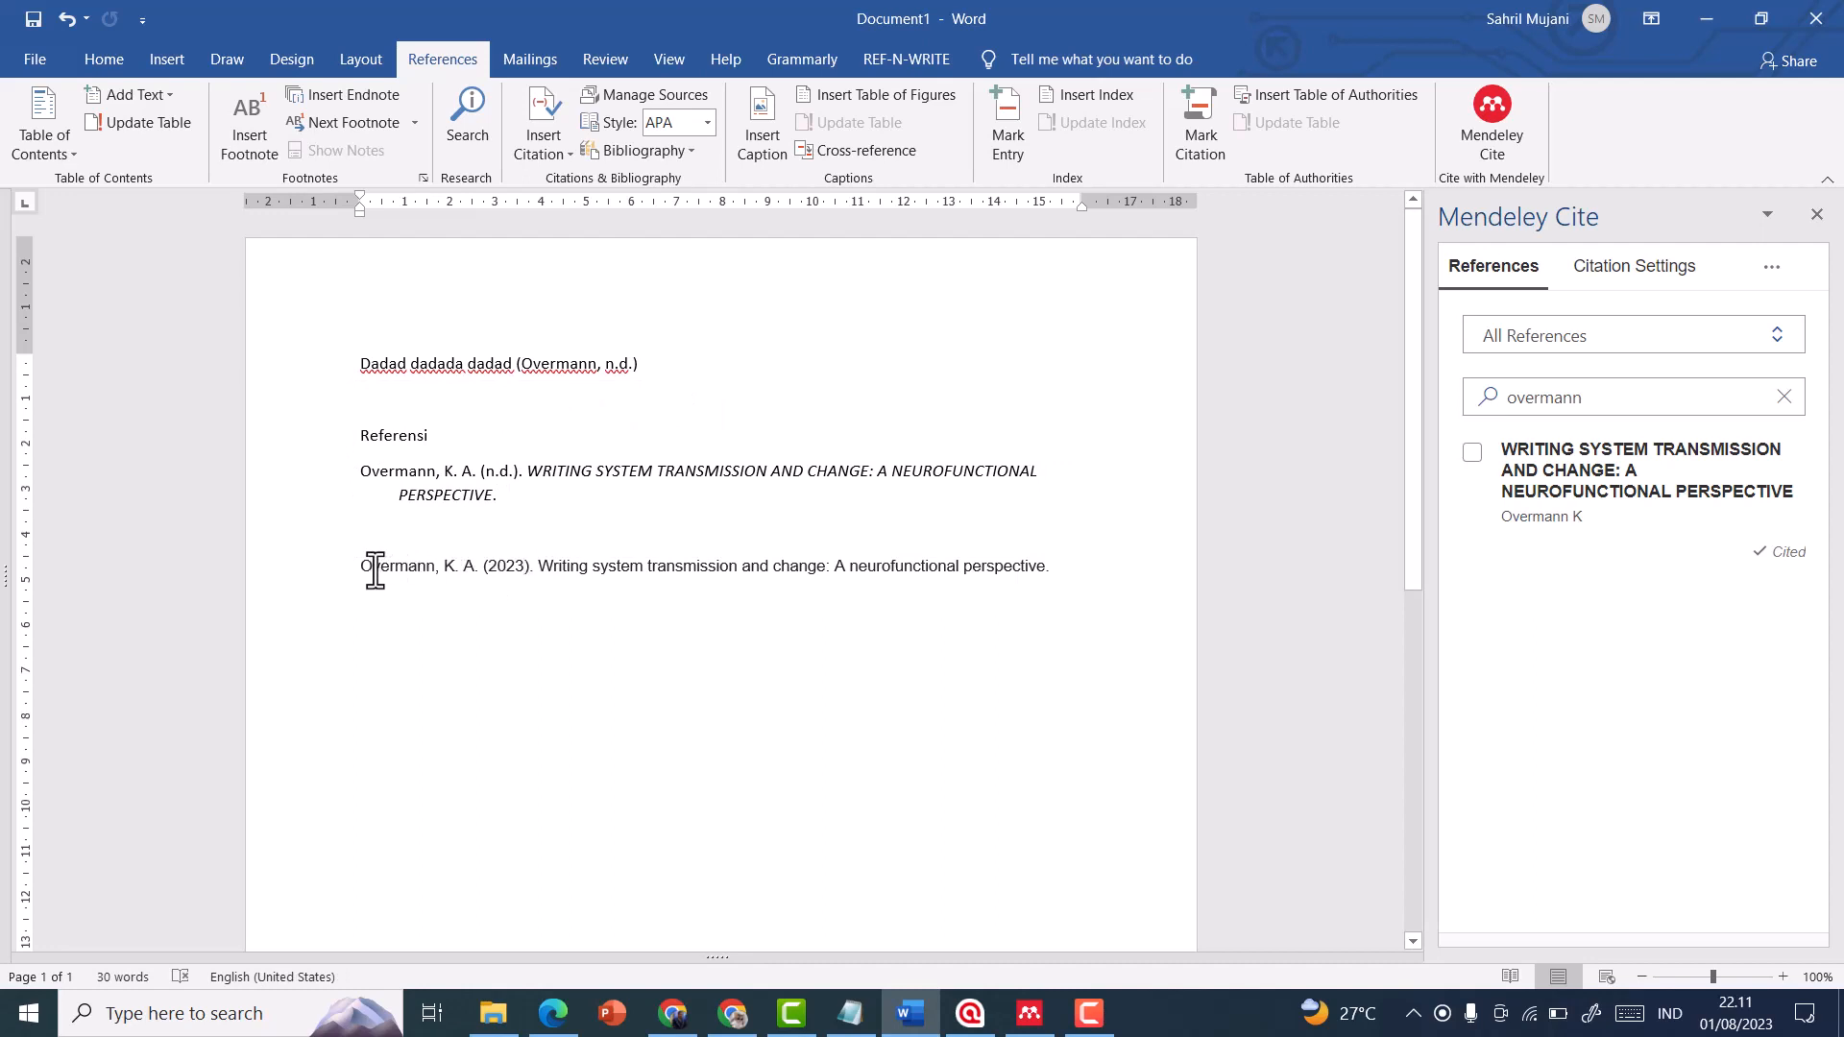
left_click(596, 364)
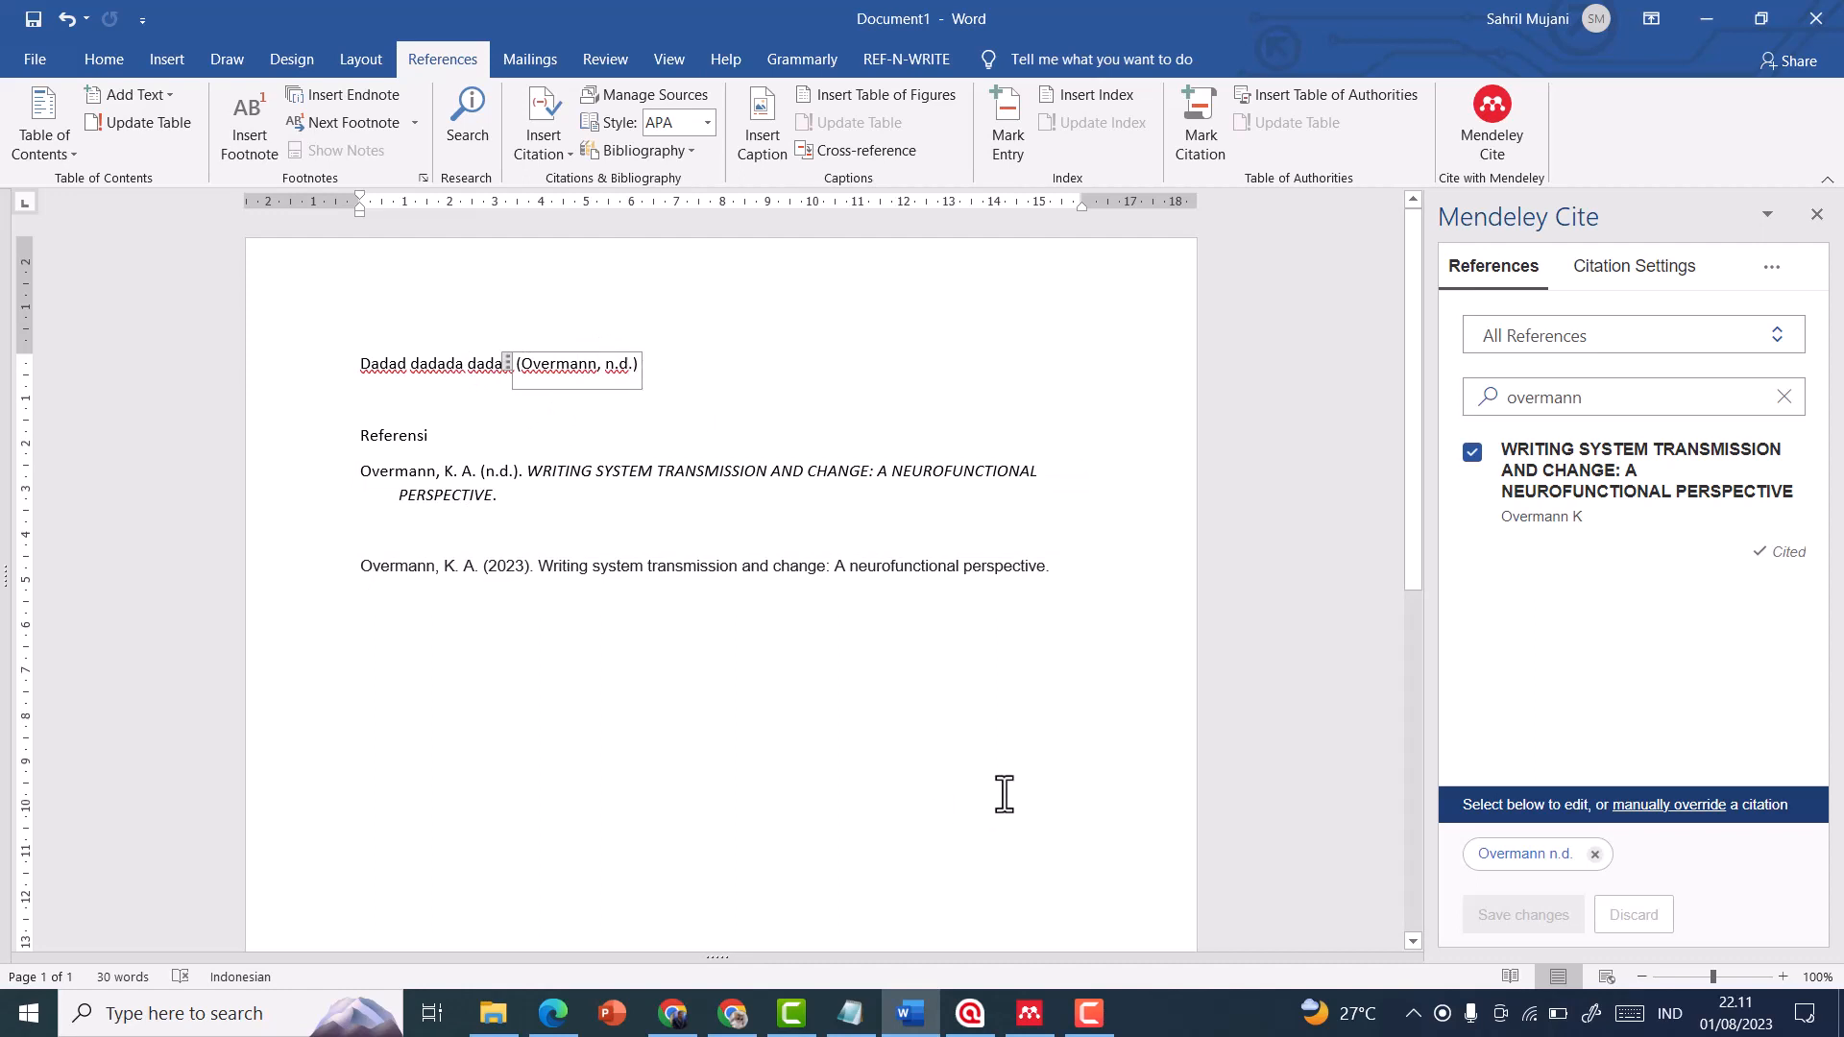
left_click(685, 401)
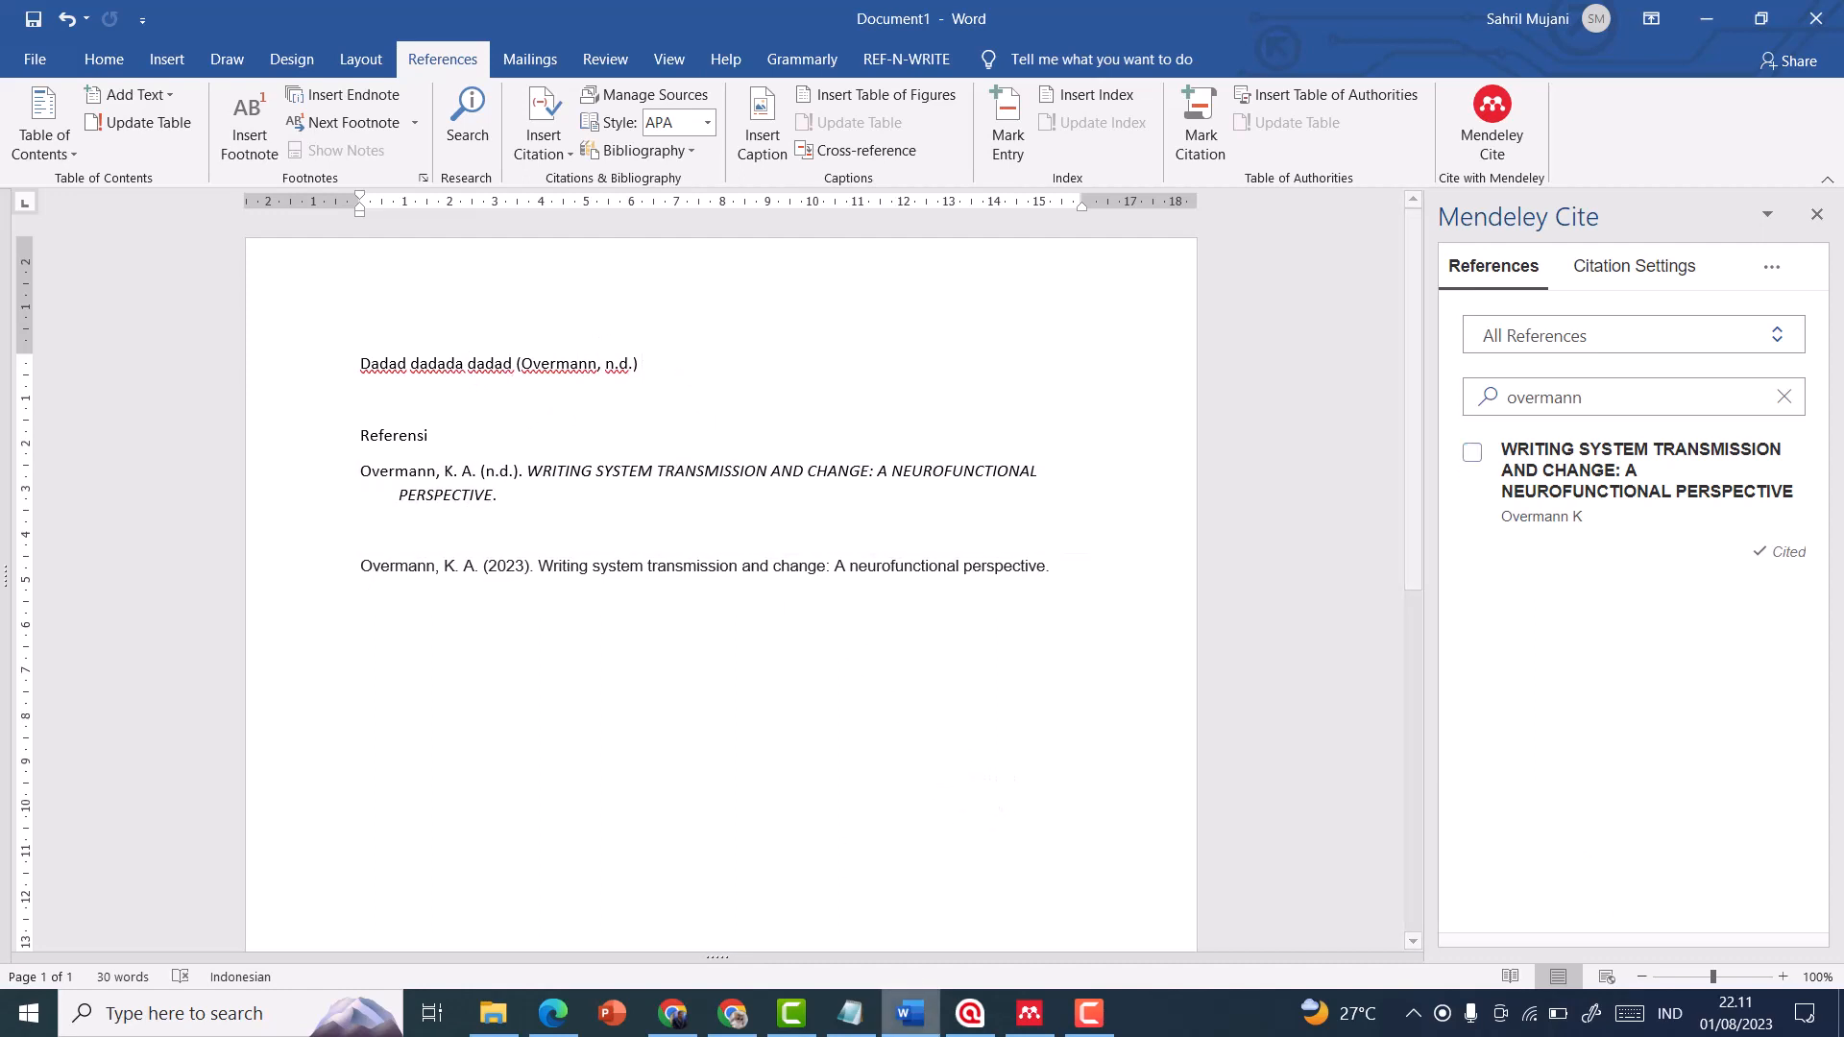
Switch to Google Scholar, download the article's citation in RefMan format, and close the citation formats
left_click(672, 1013)
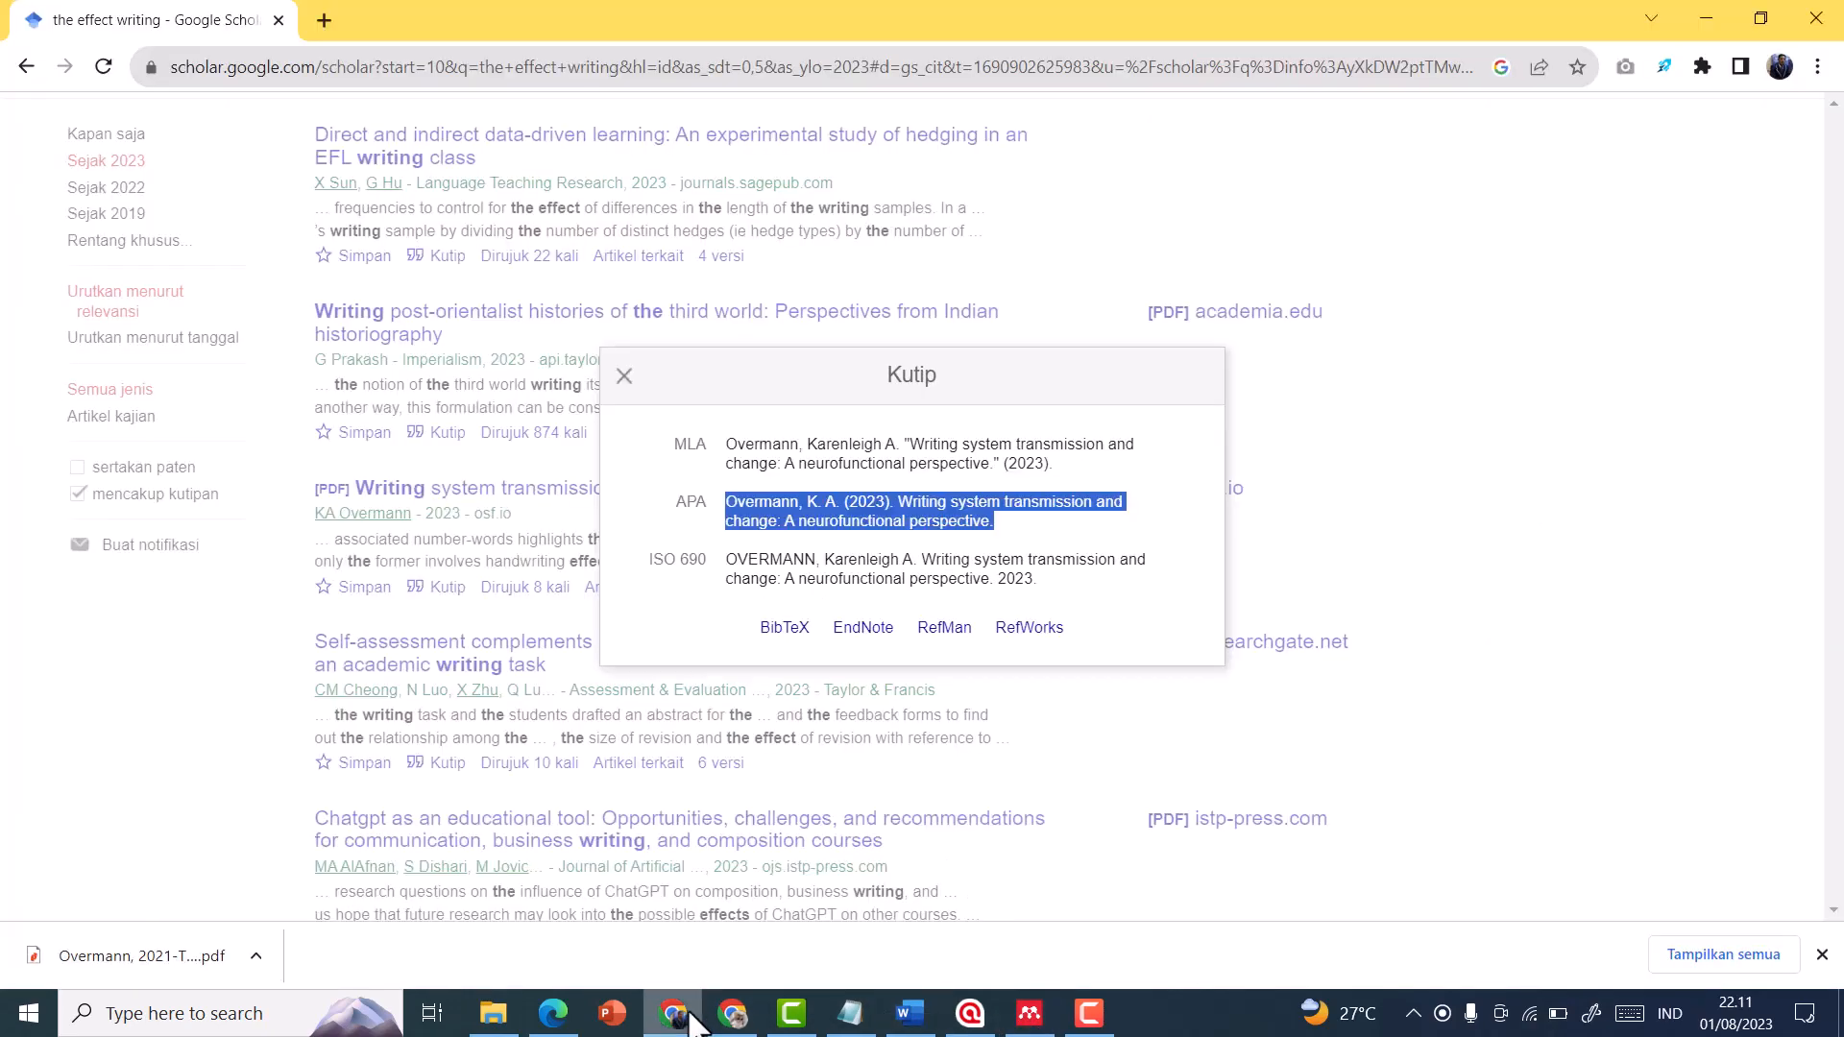
left_click(1016, 552)
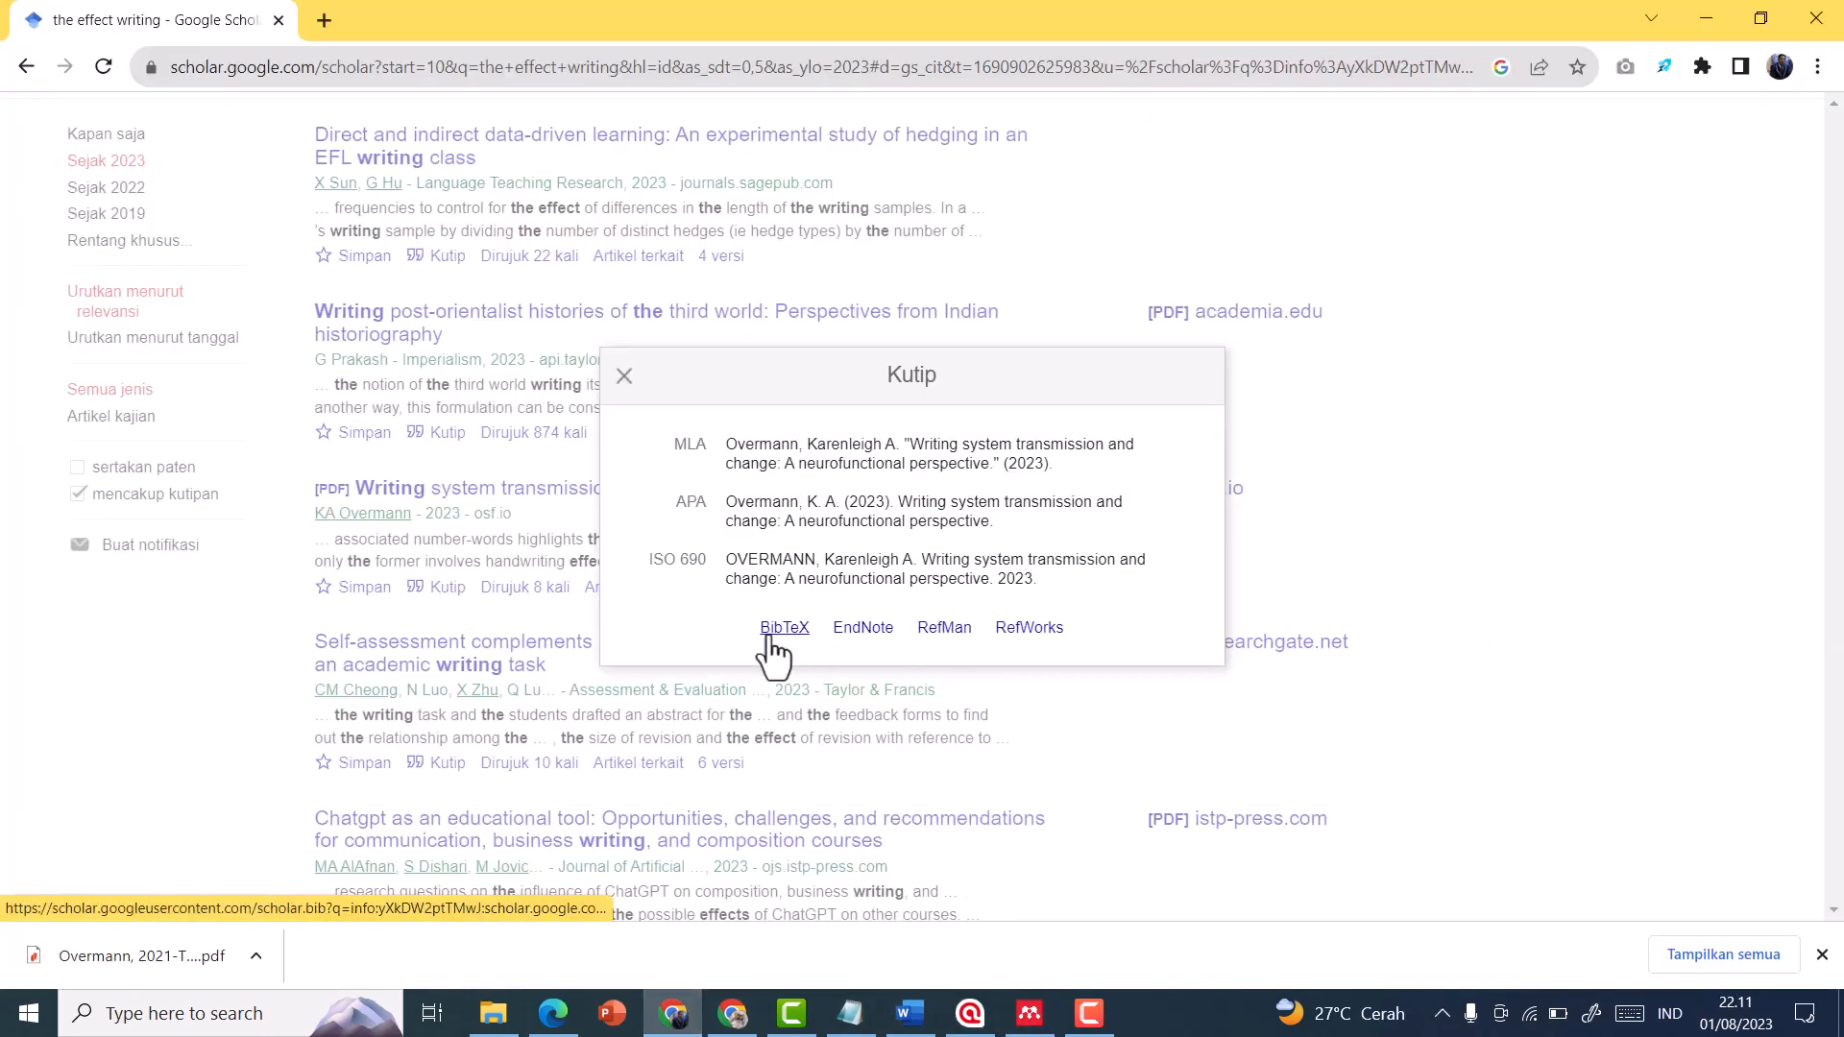
left_click(945, 631)
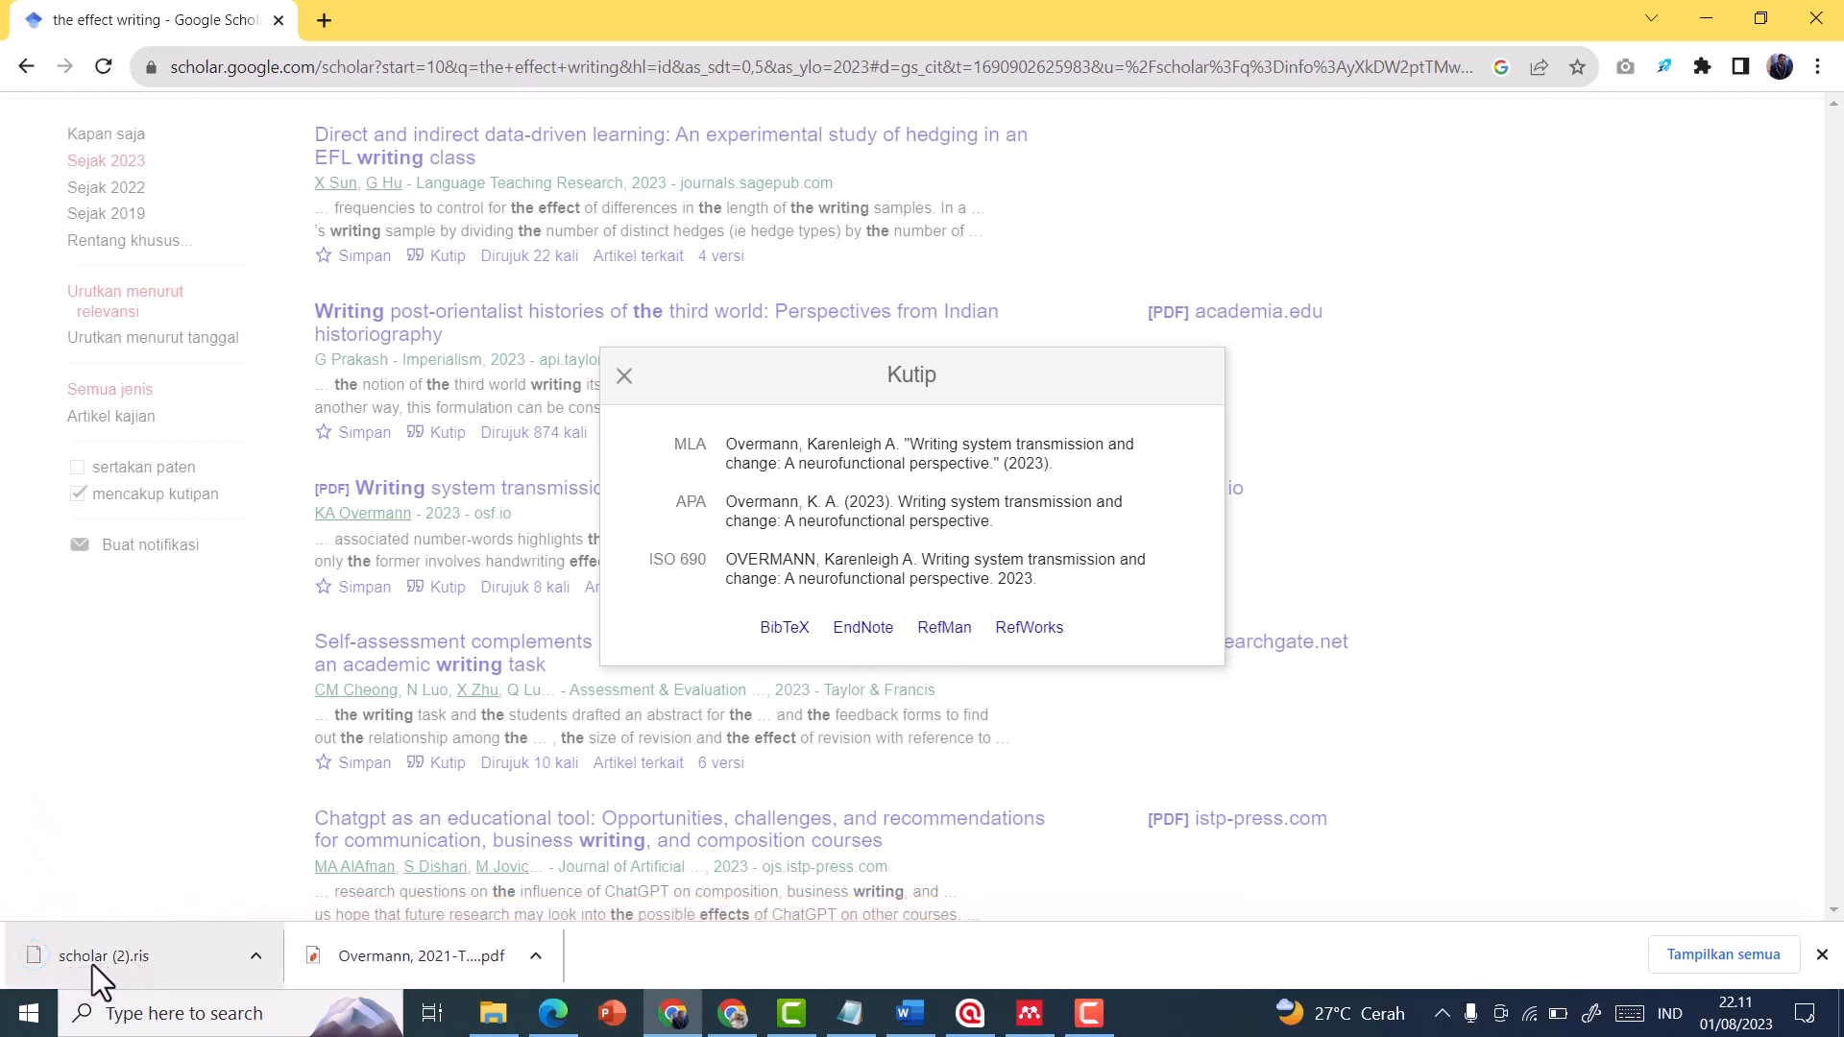
left_click(144, 955)
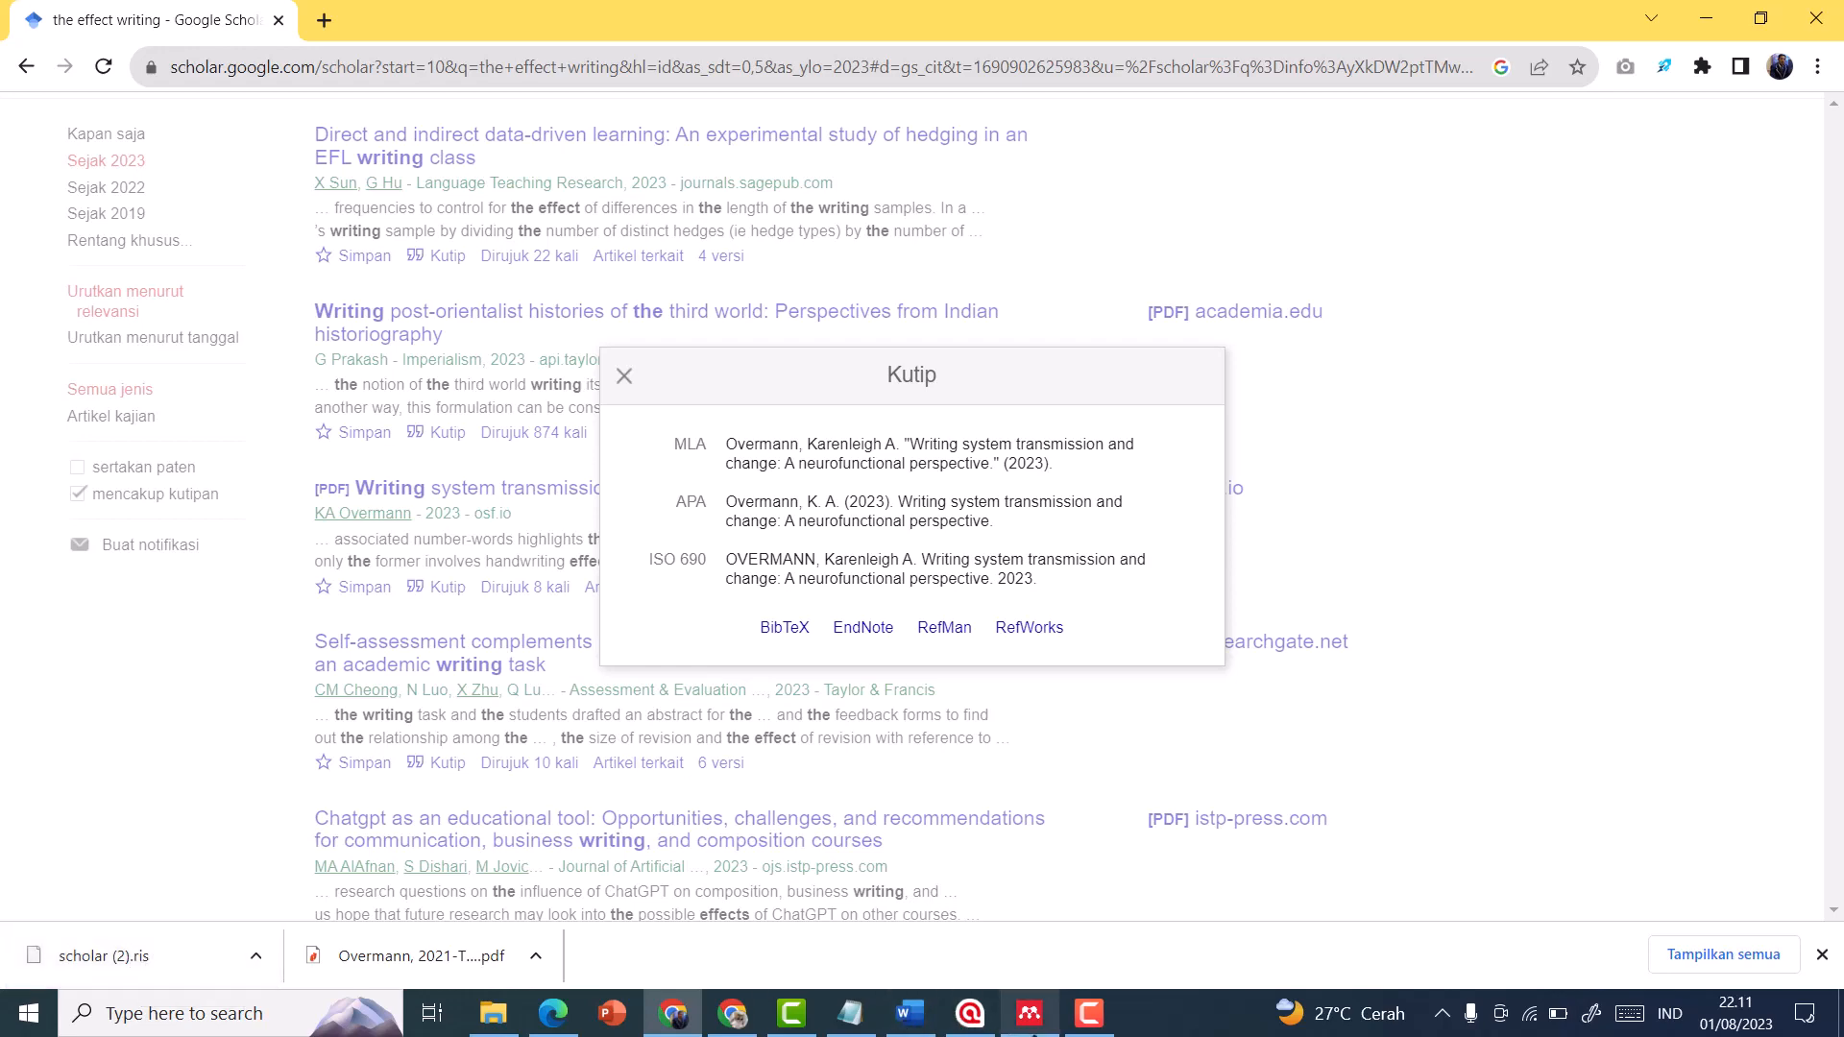
left_click(624, 376)
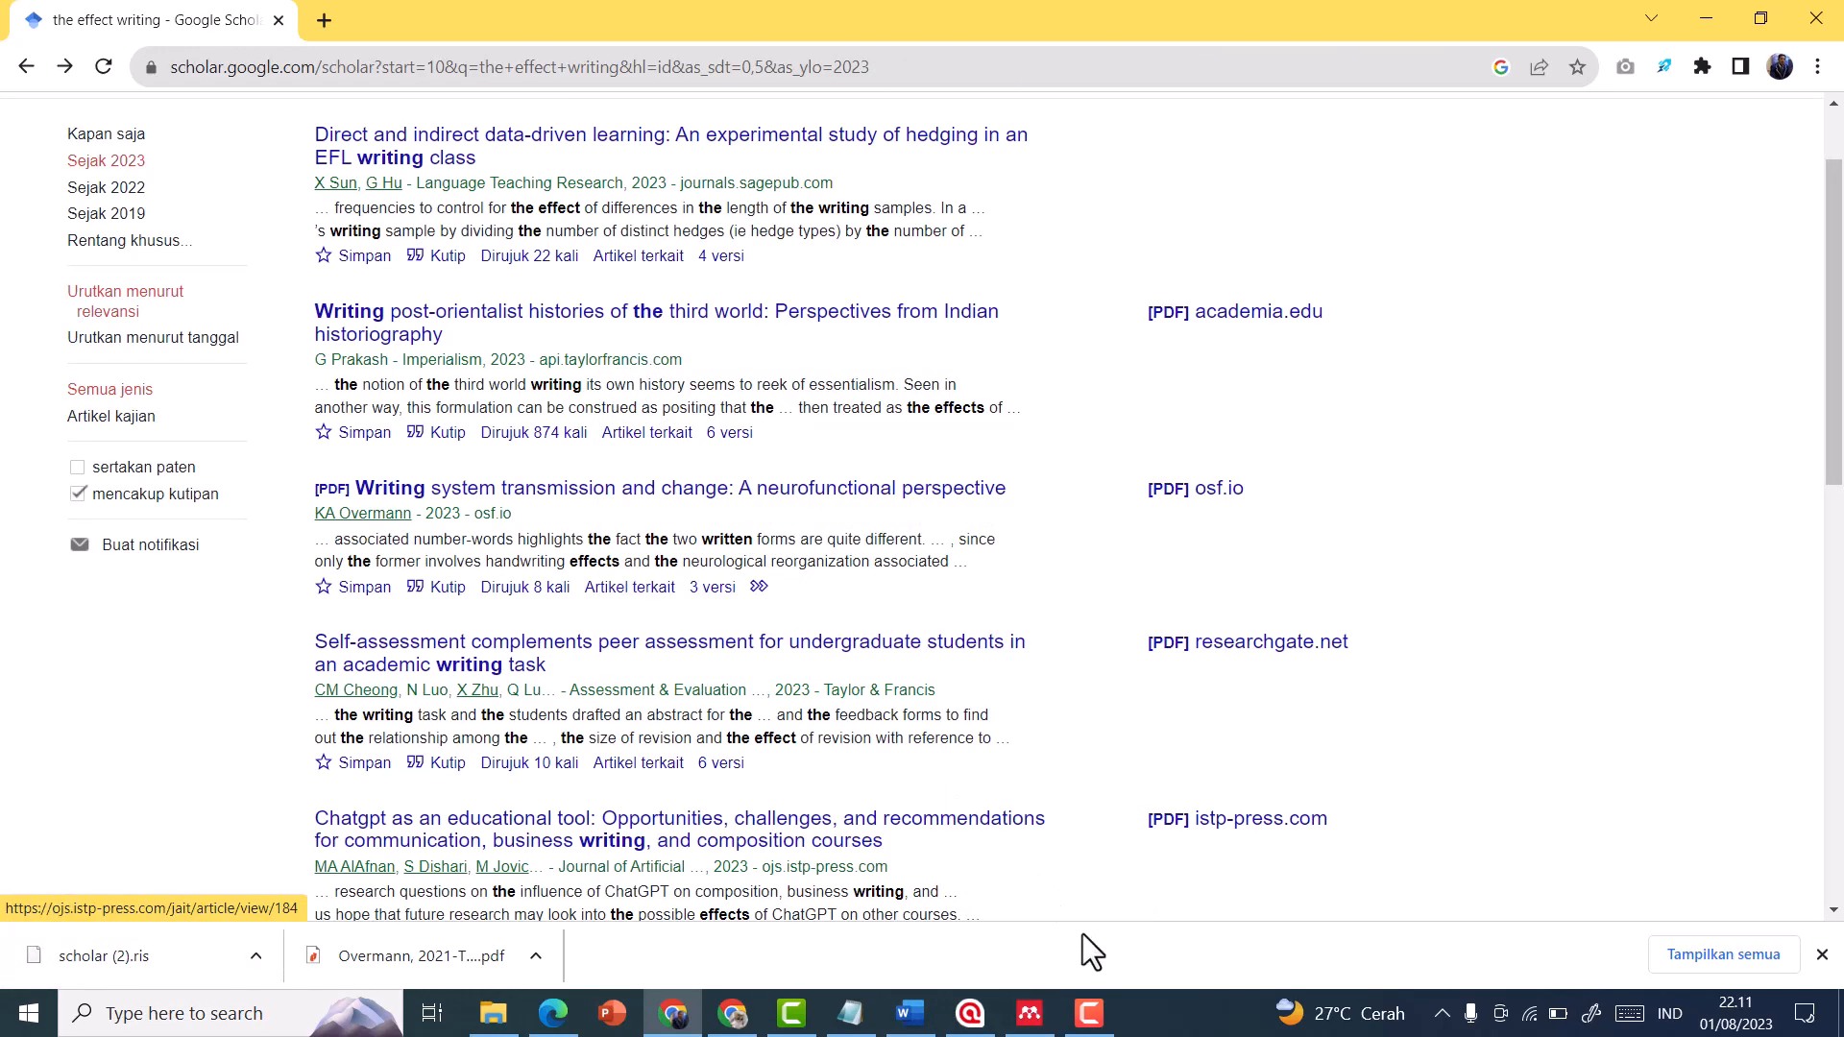
Switch to Mendeley Reference Manager and import "scholar (2).ris" from Downloads as a RIS library file
left_click(1035, 1020)
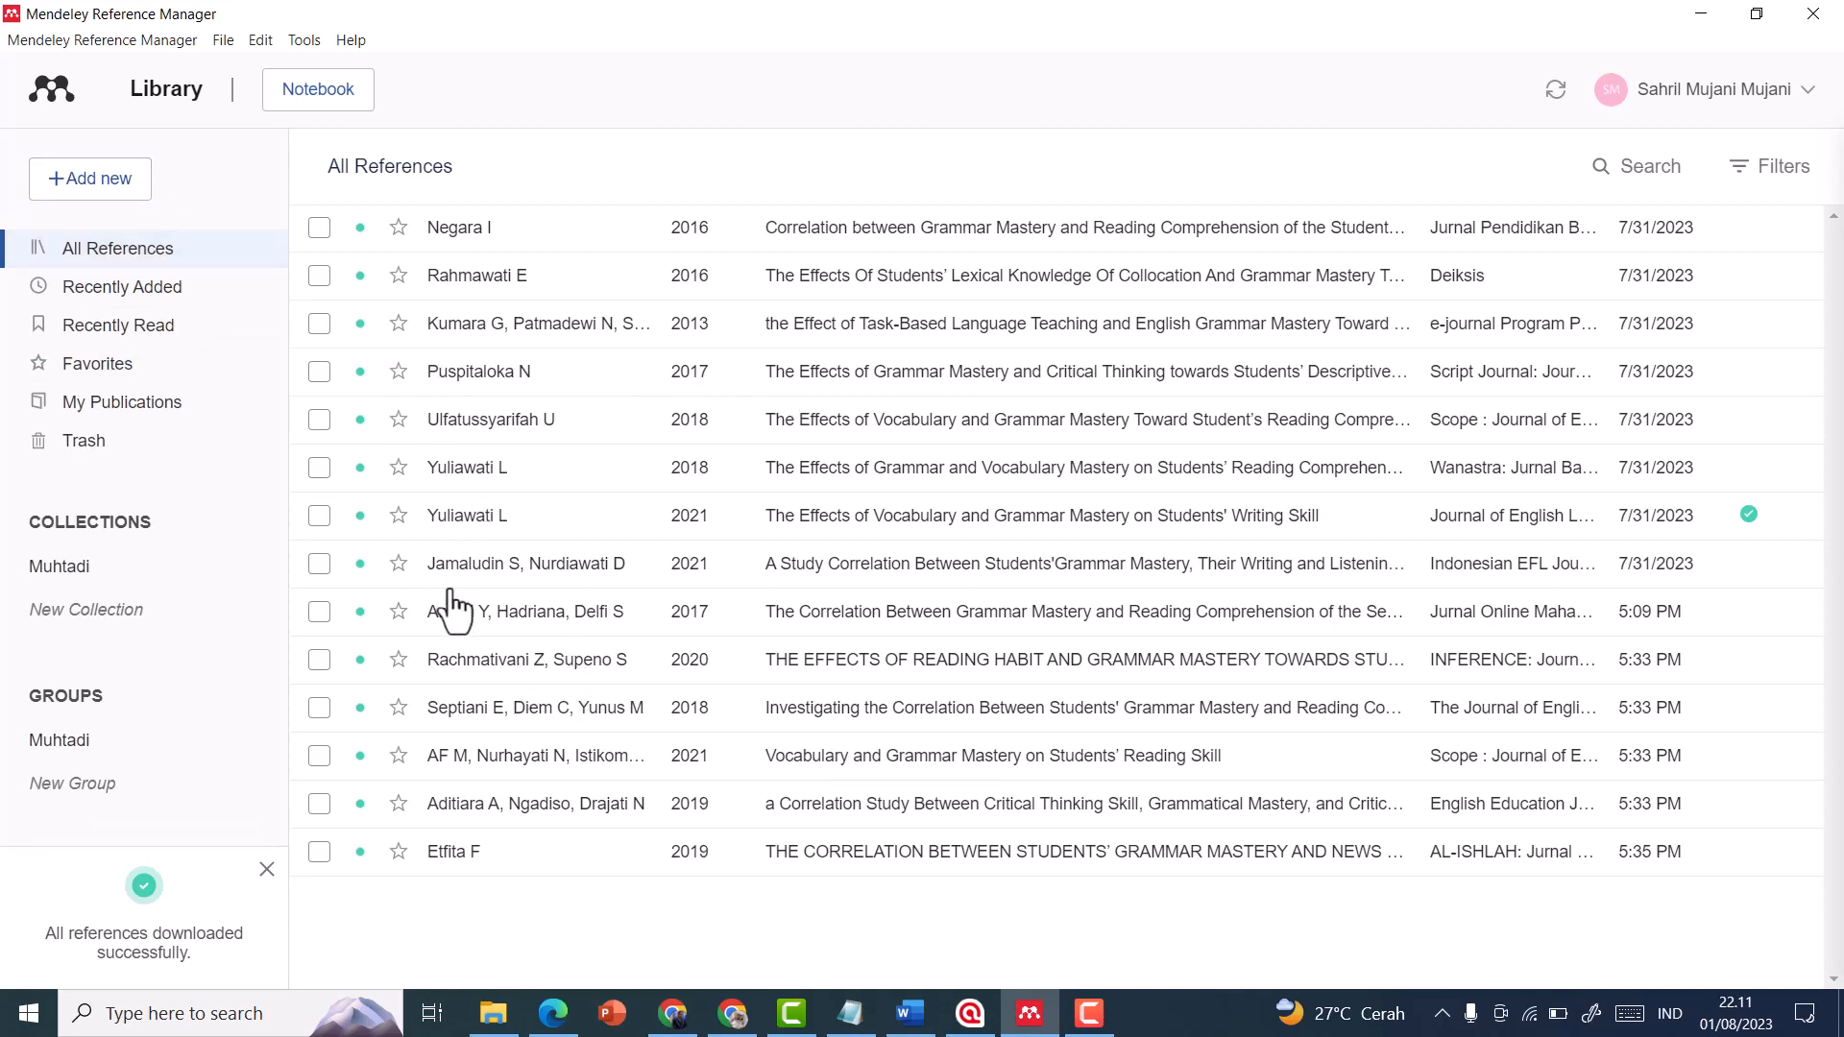
left_click(132, 191)
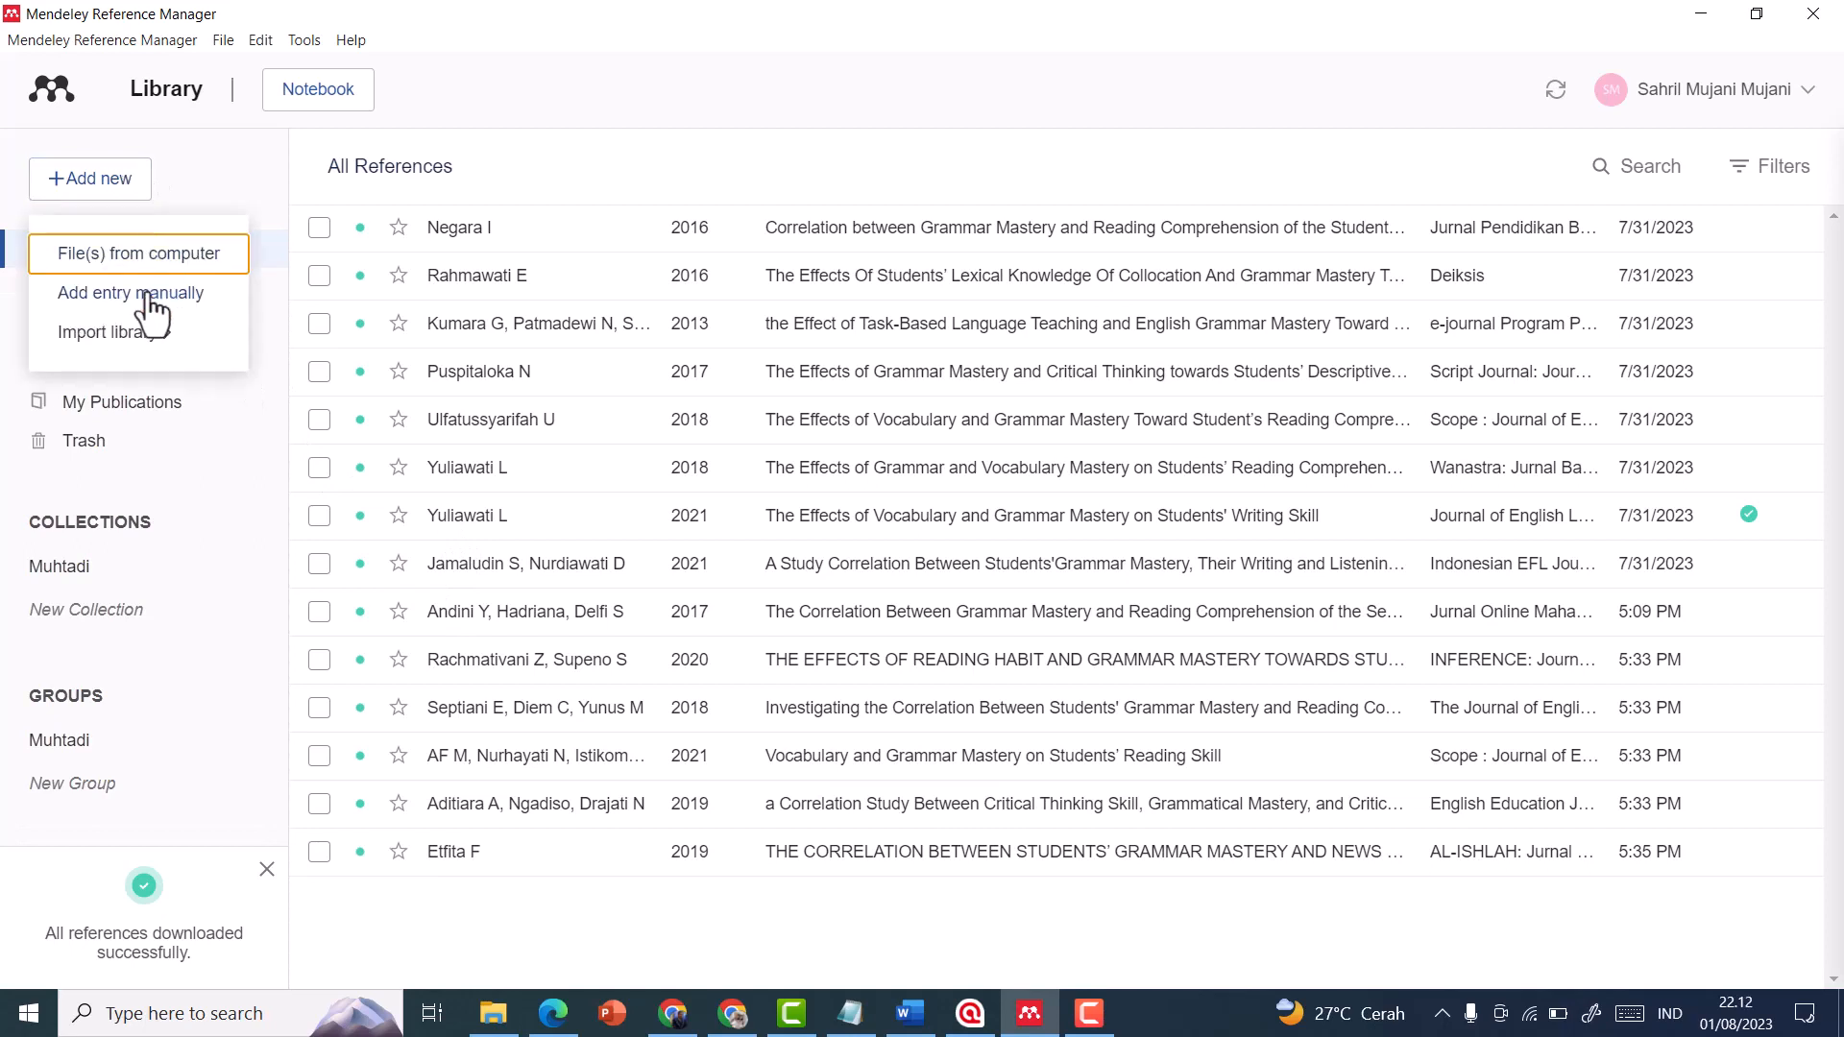
mouse_move(147, 332)
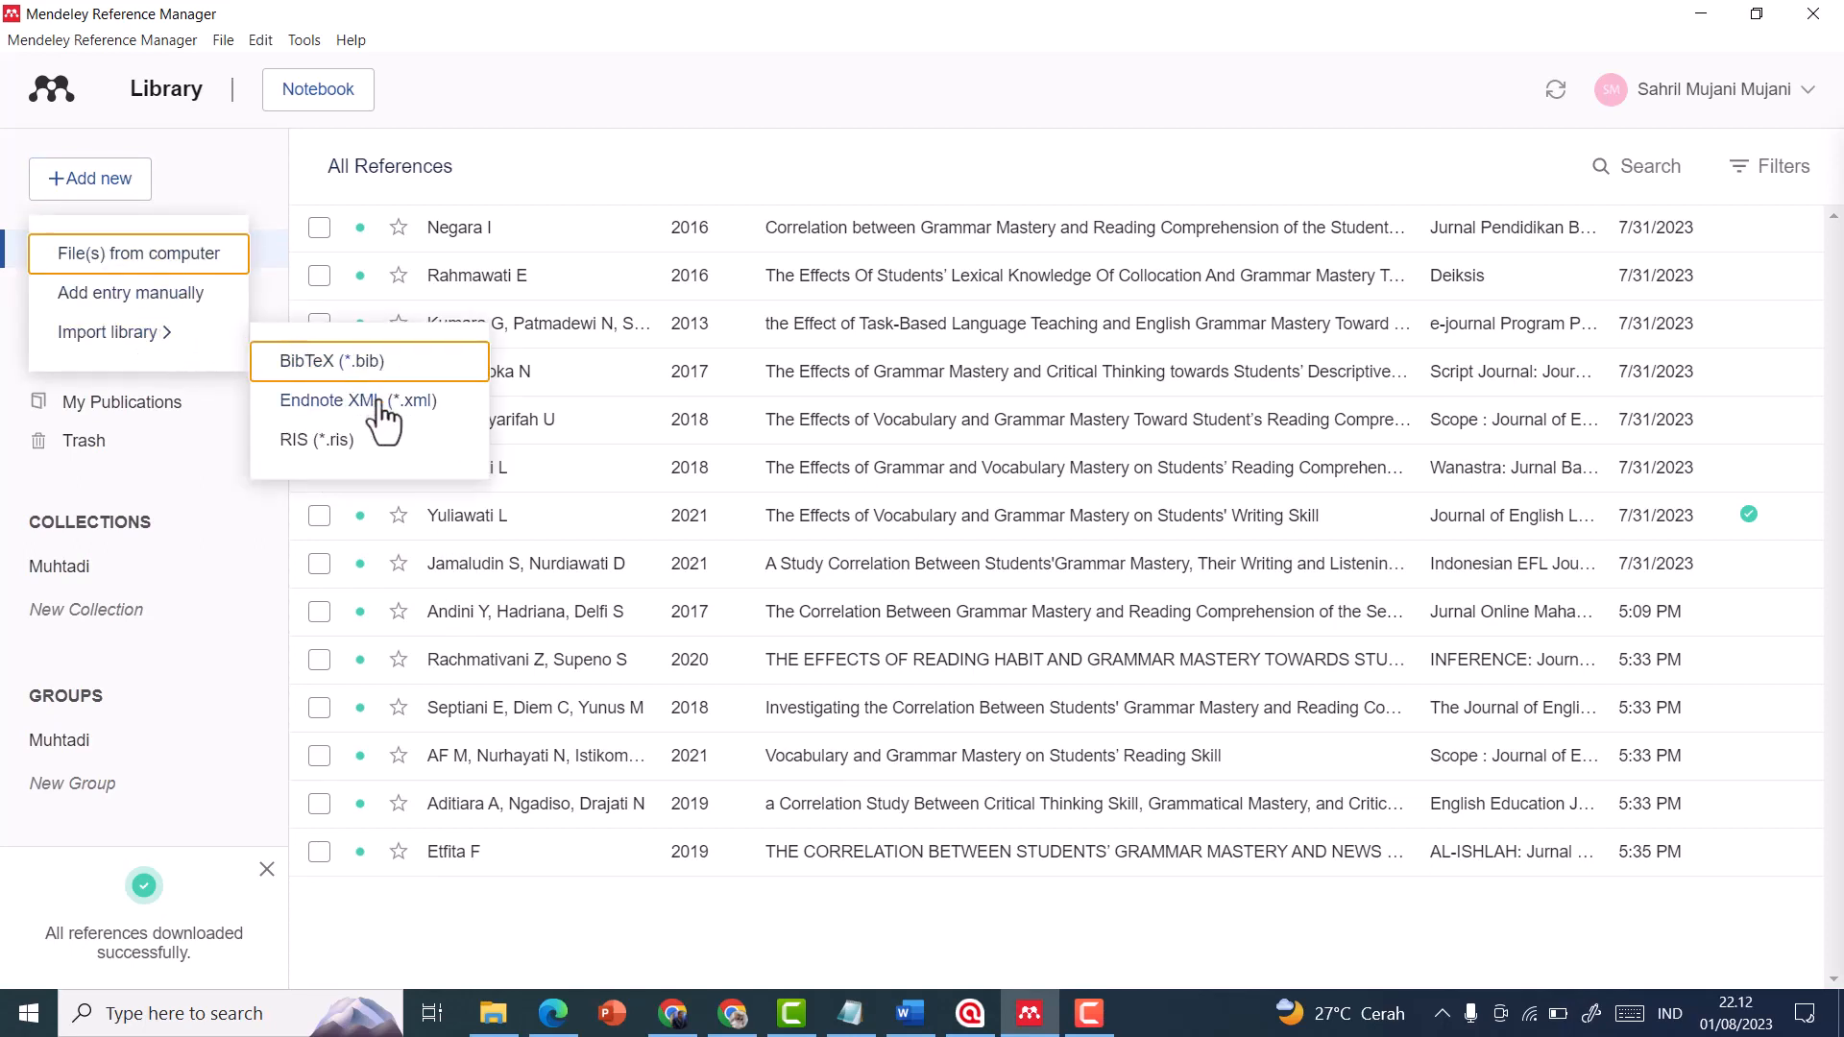
left_click(313, 443)
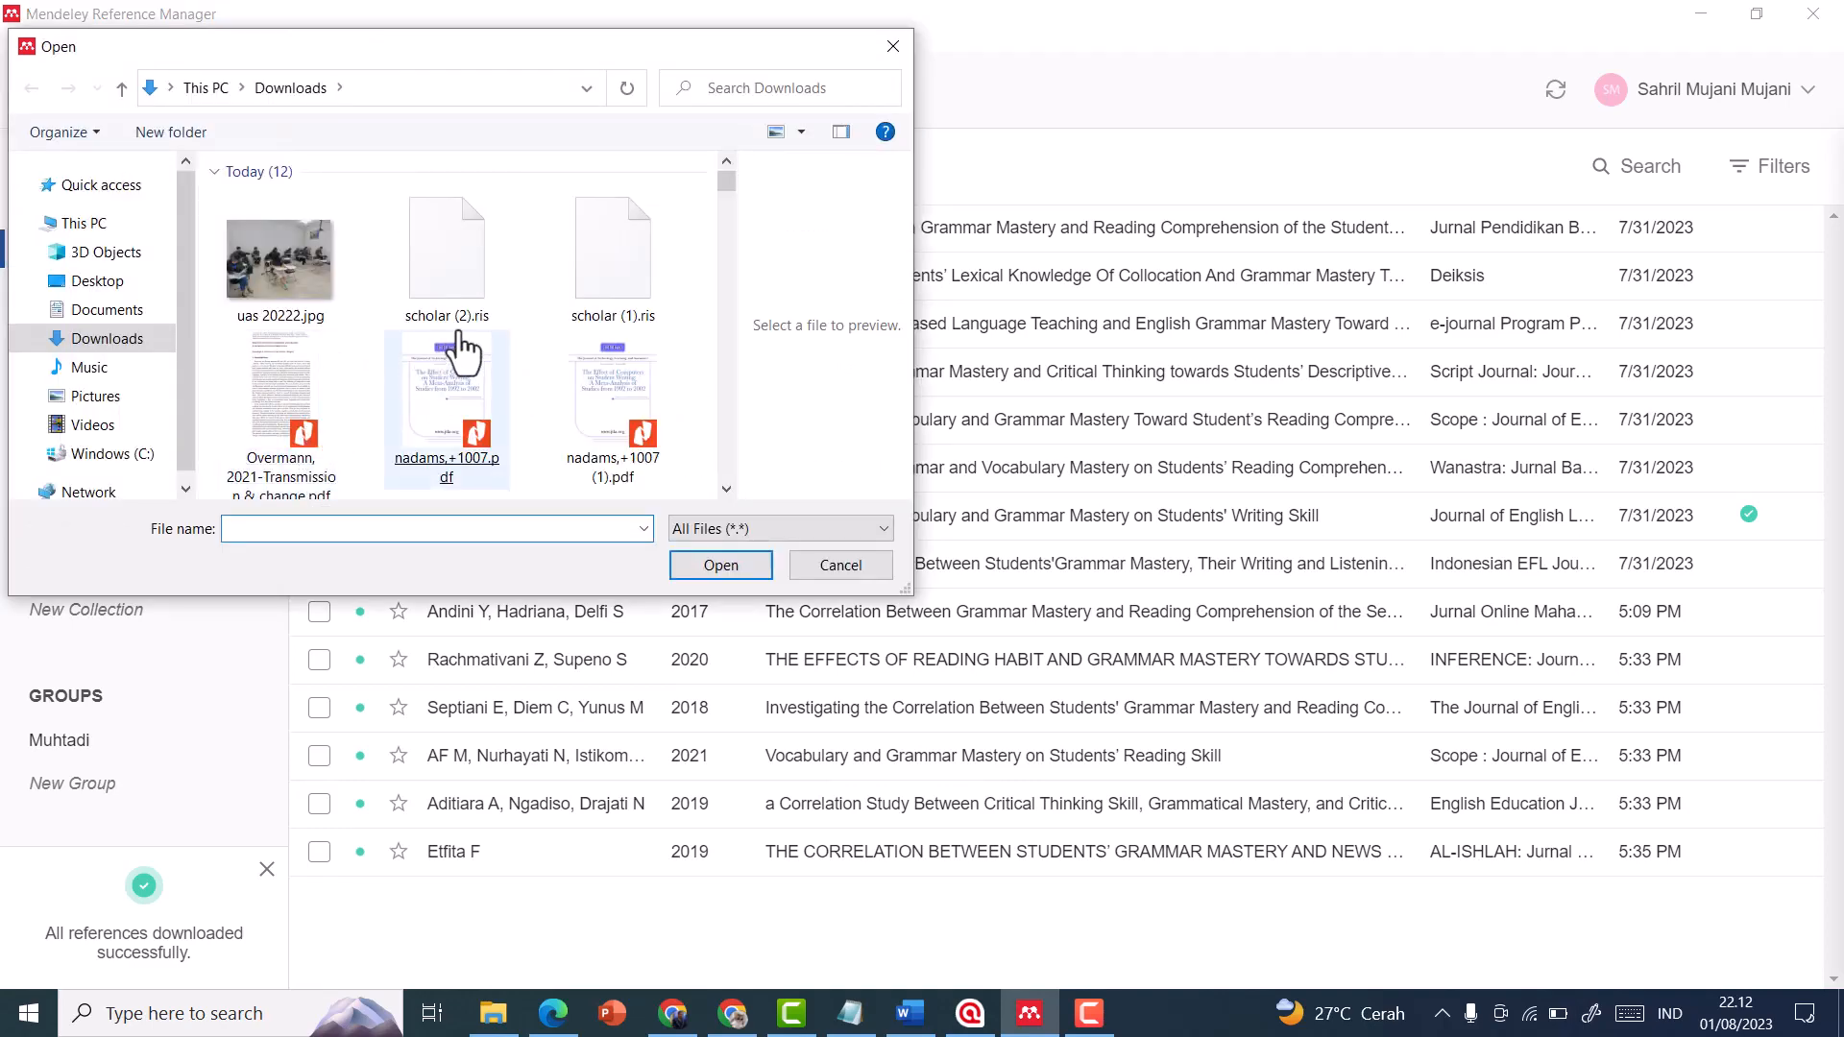
double_click(454, 280)
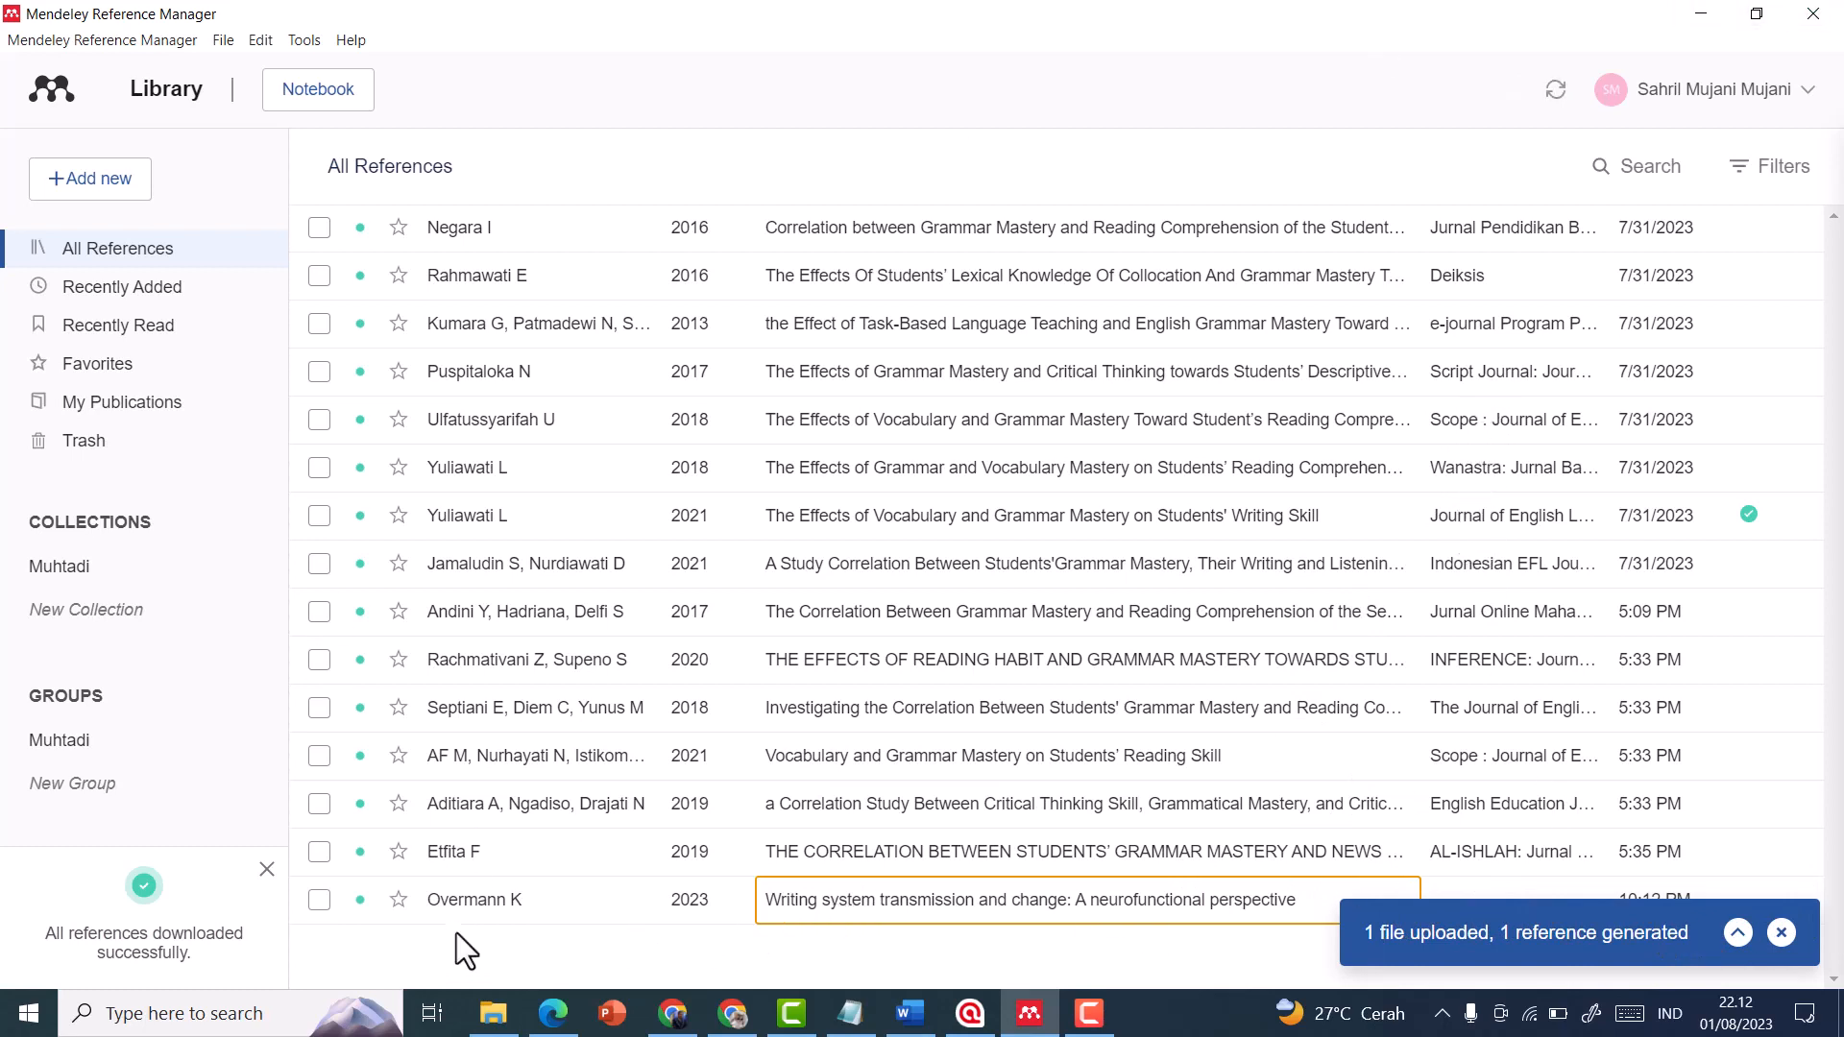
left_click(1781, 932)
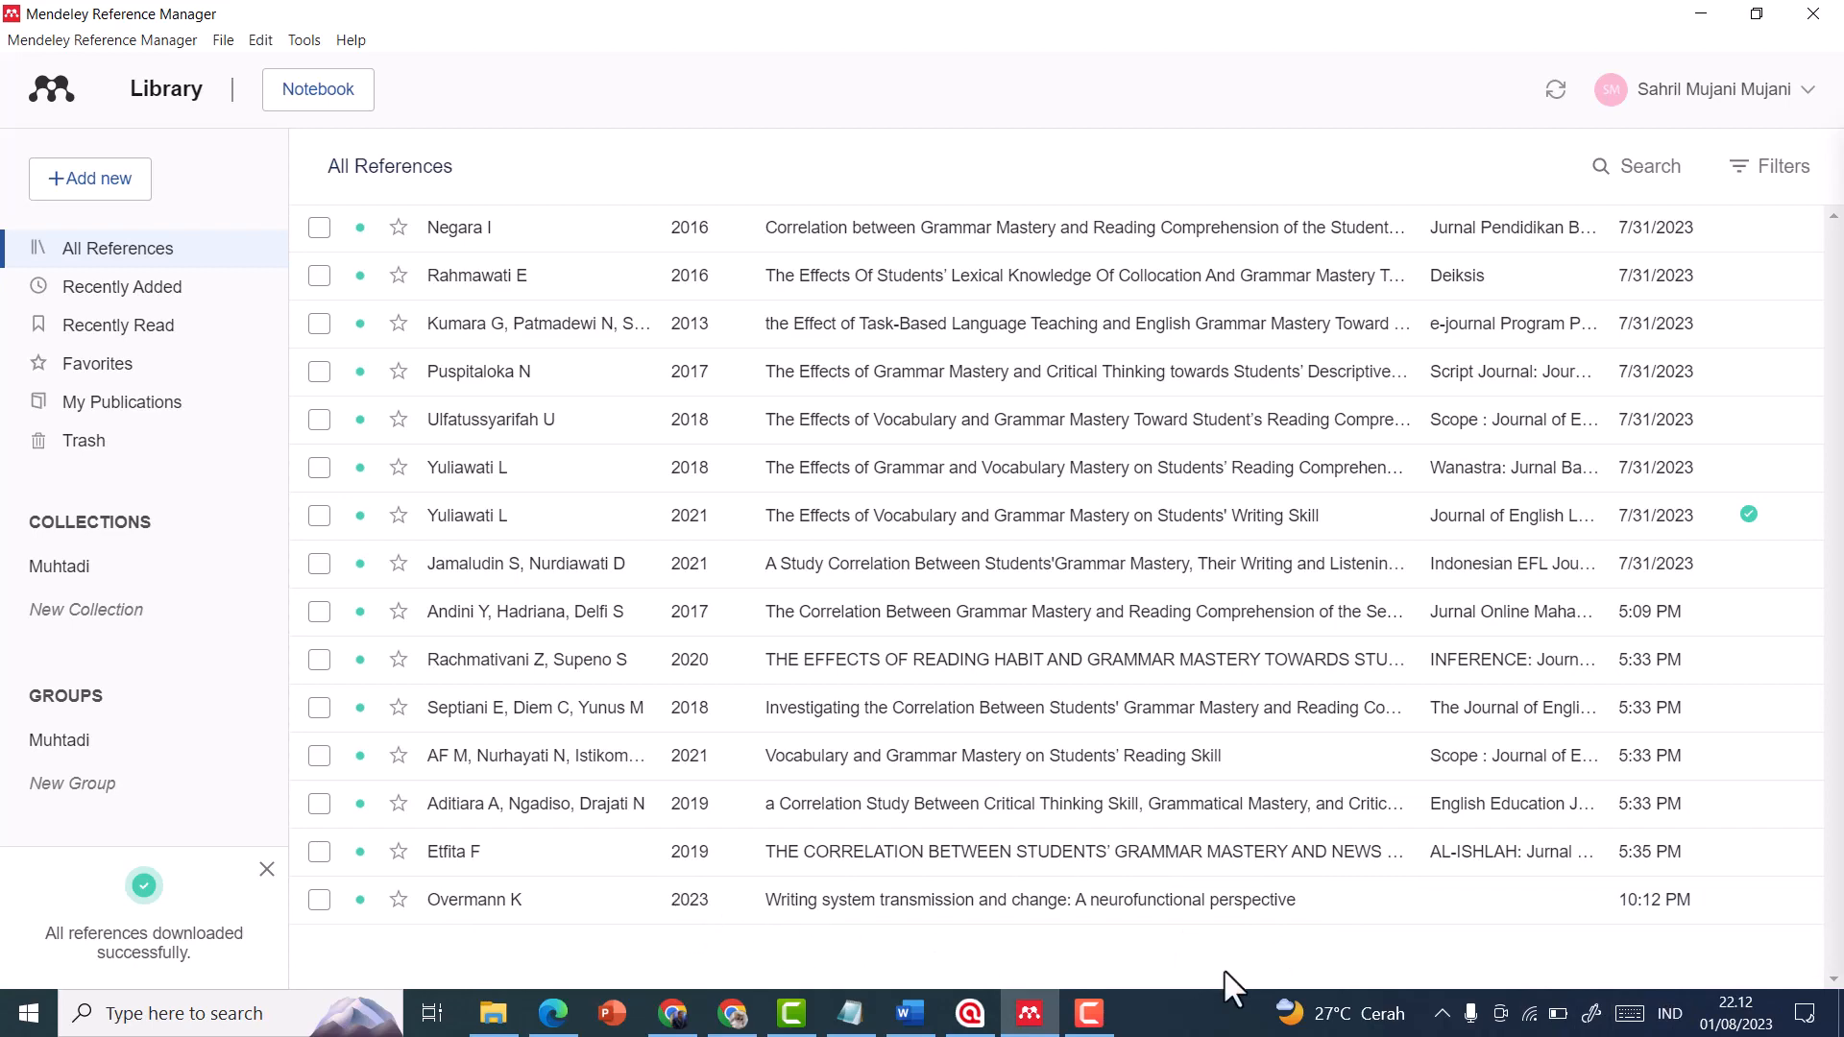
Switch to Word and update the Mendeley Cite references from the library
left_click(910, 1013)
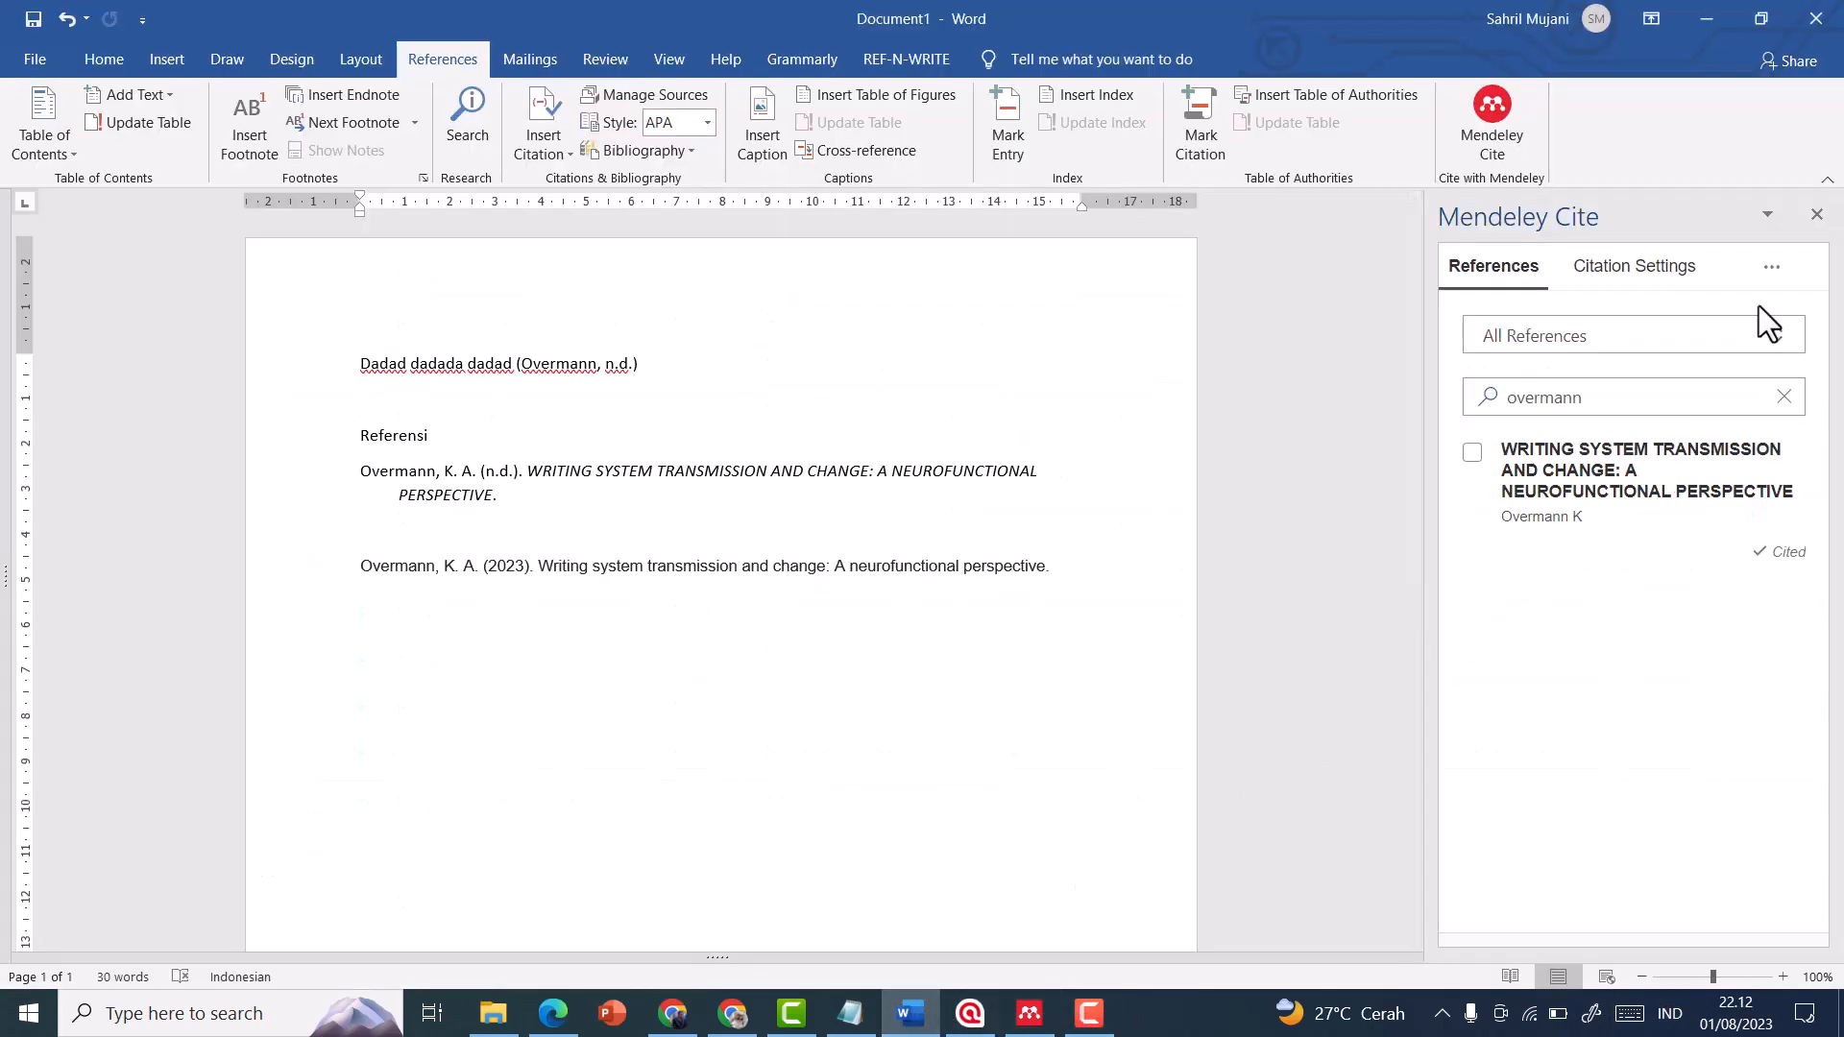
left_click(1771, 268)
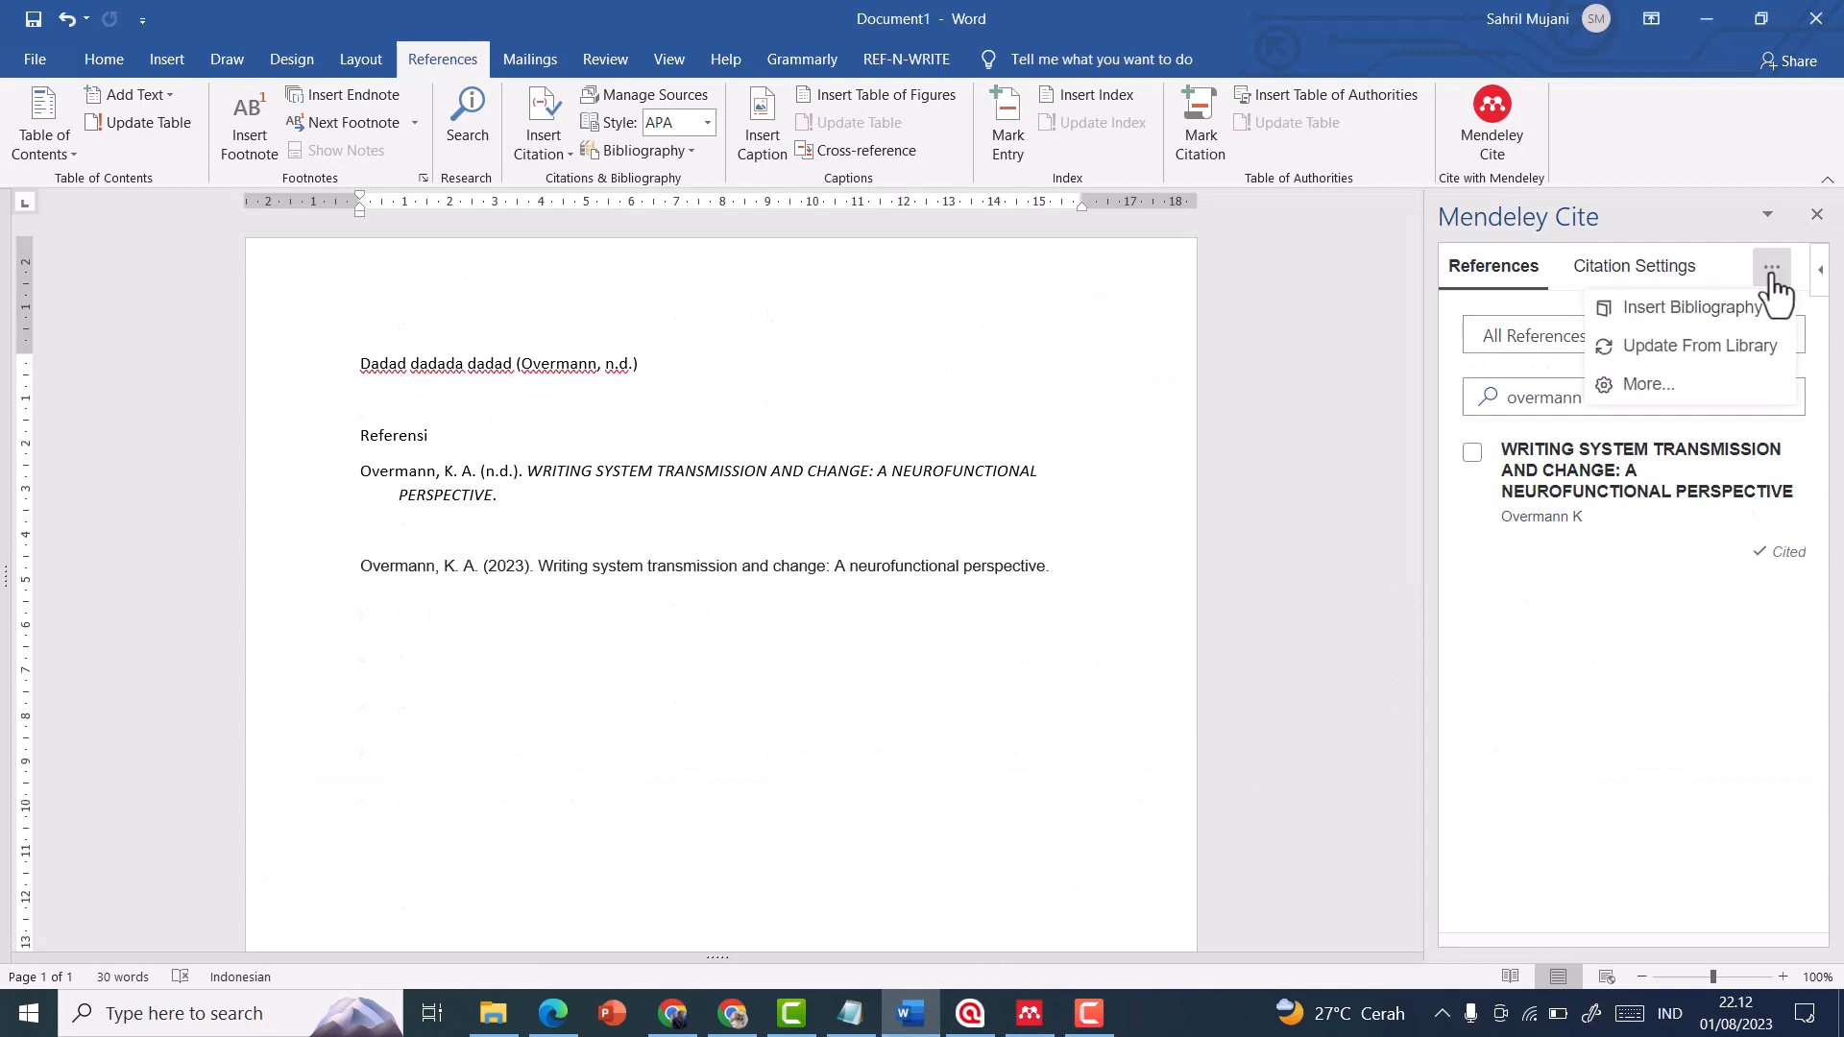
left_click(1698, 350)
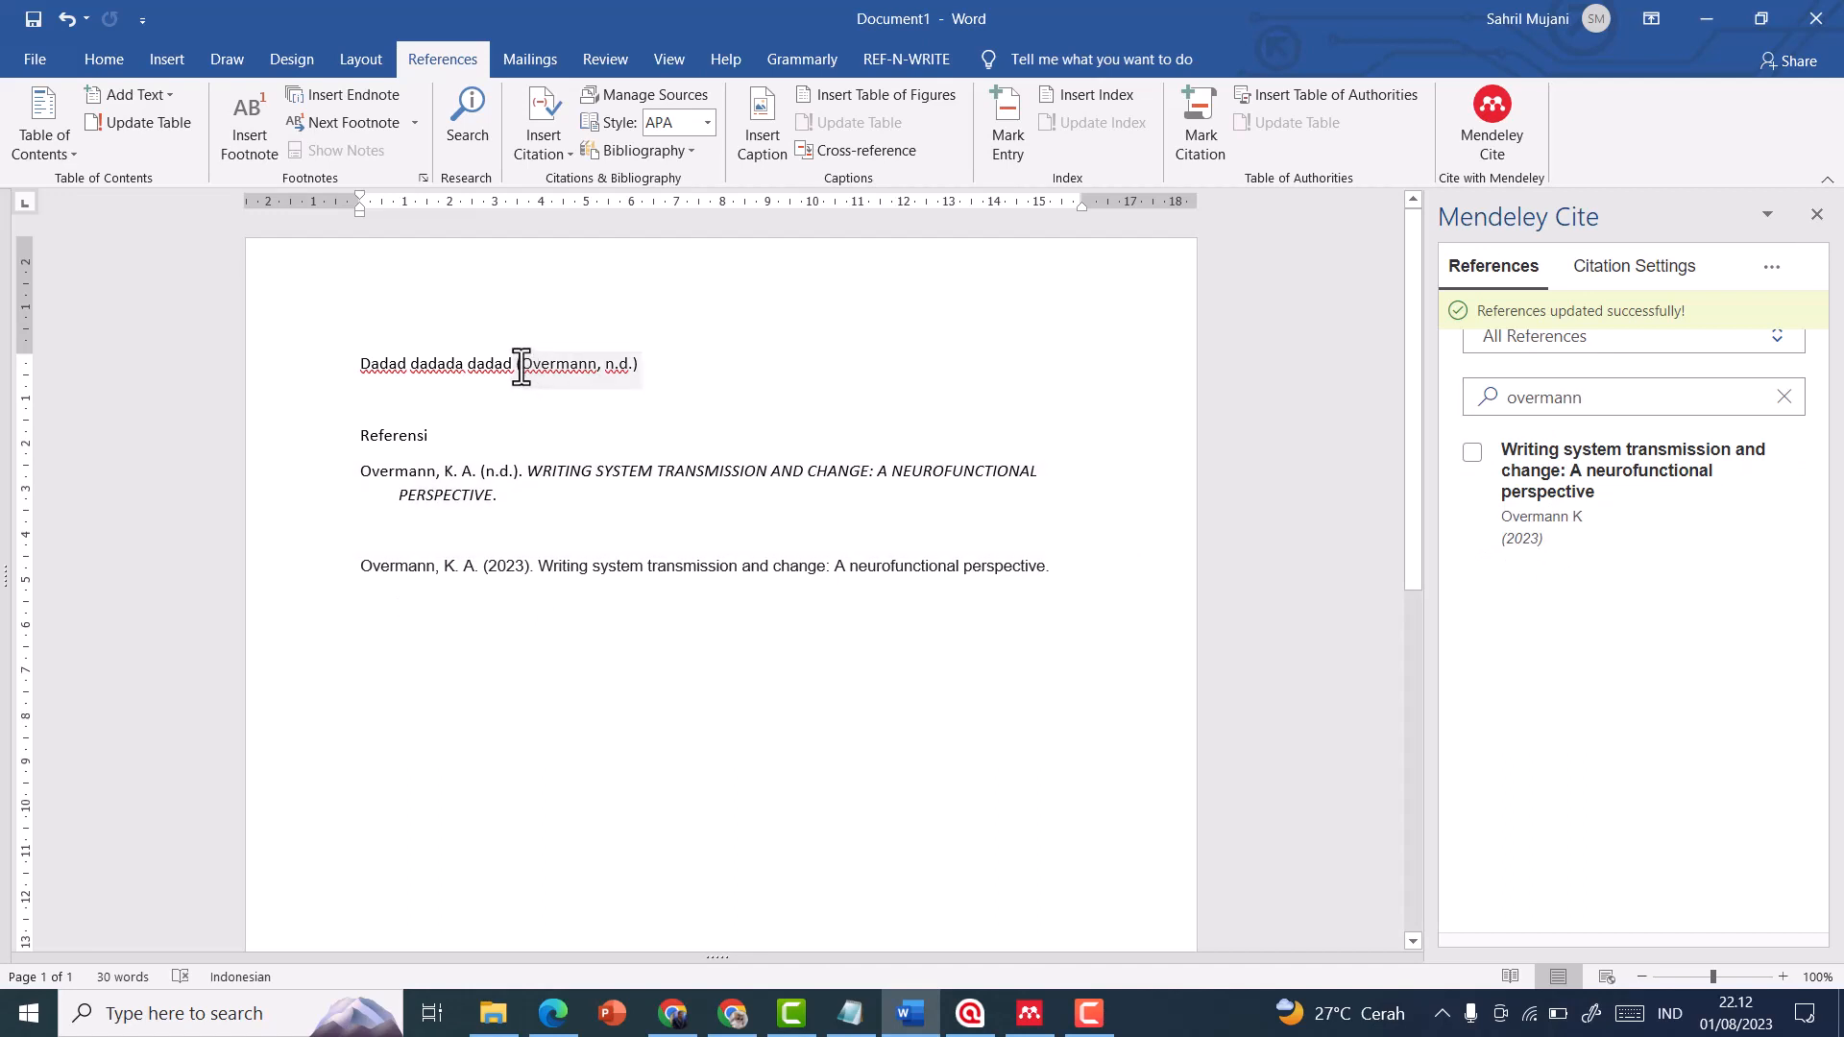
Remove the undated in-text citation and retype the last word of the sentence as "dadadc"
left_click(662, 372)
left_click_drag(586, 348, 527, 355)
key("BackSpace")
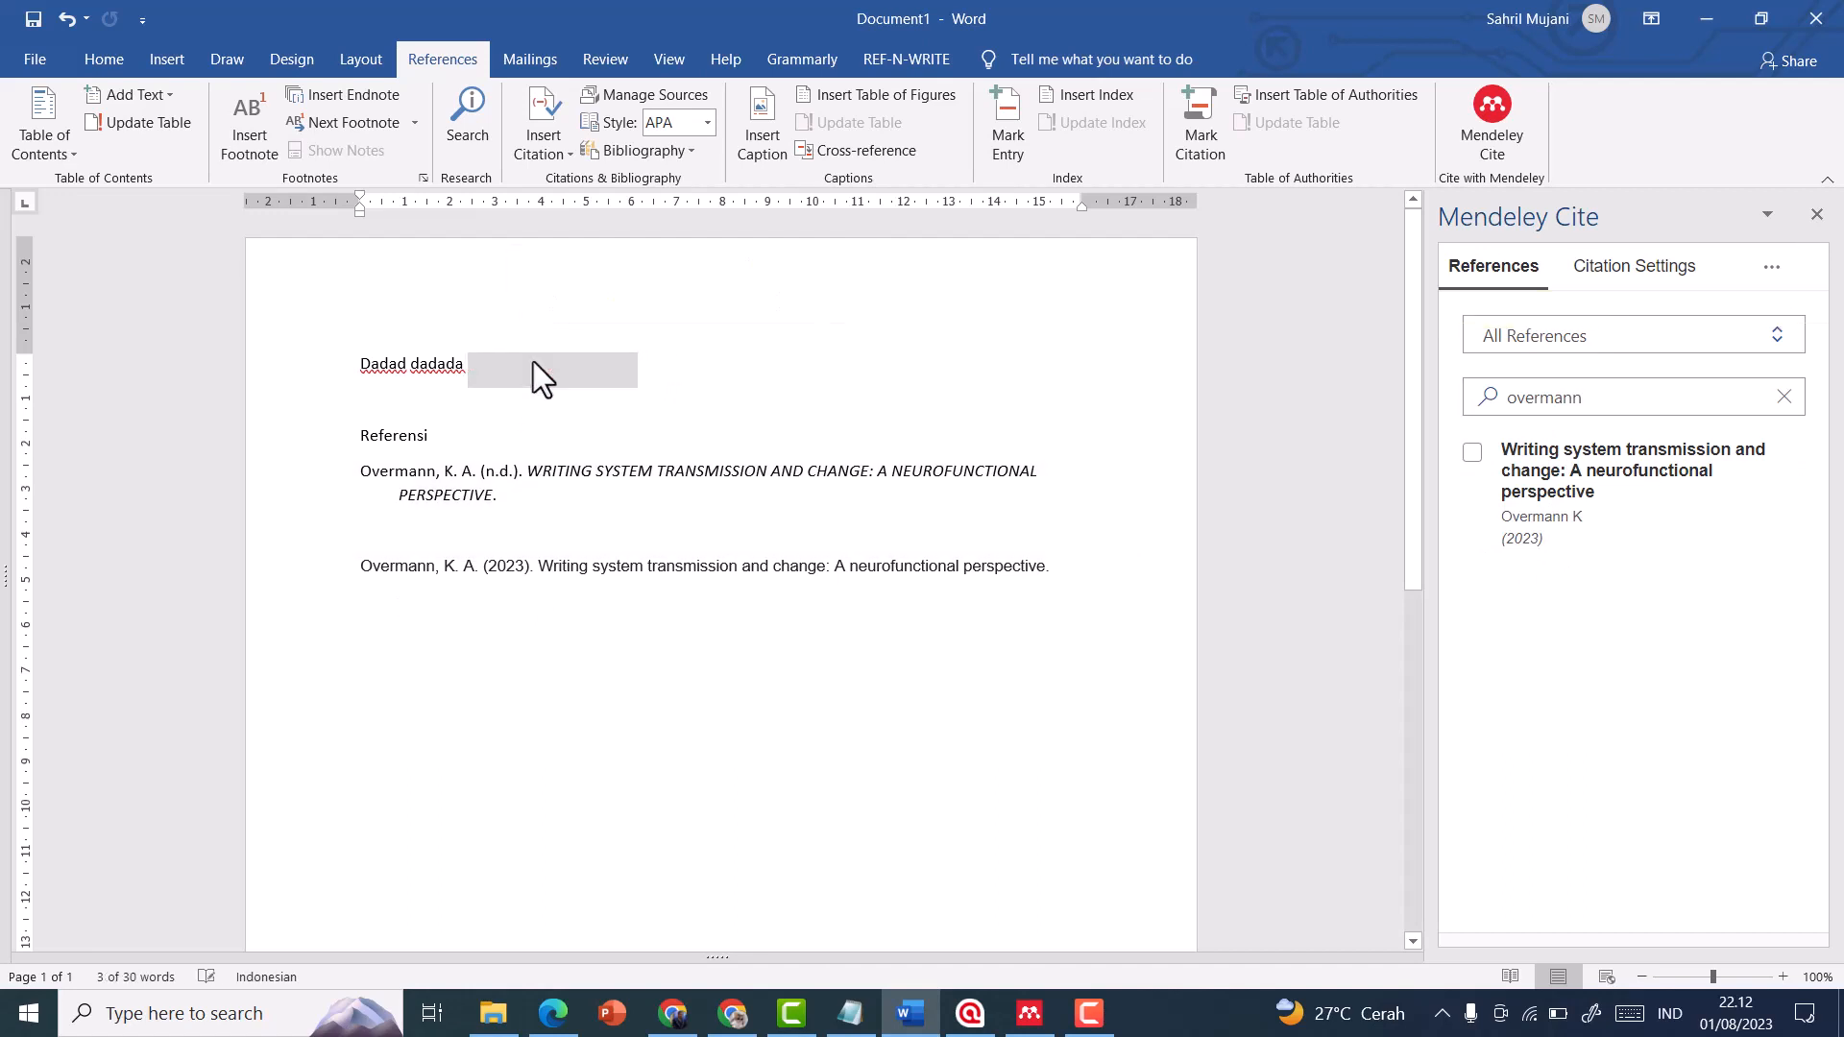
type("dadadc")
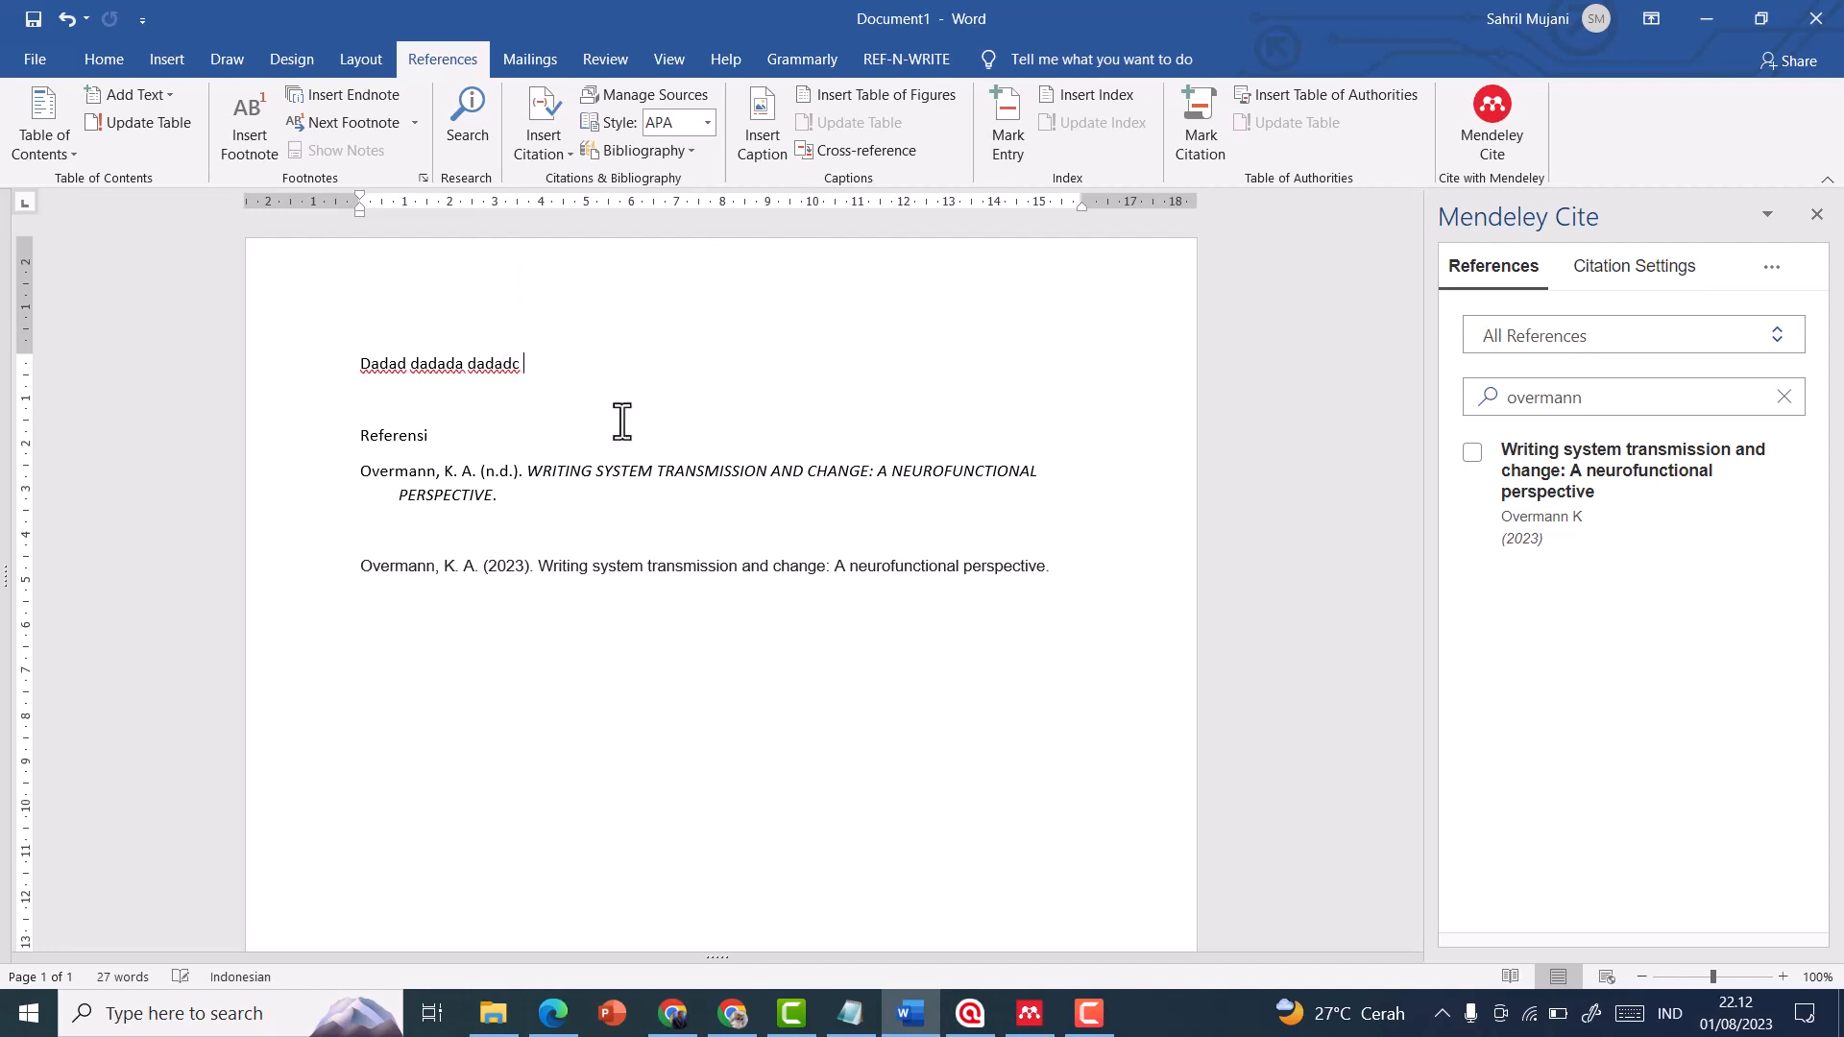
Delete the old Mendeley bibliography and the pasted APA reference under the "Referensi" heading
left_click(353, 470)
key("BackSpace")
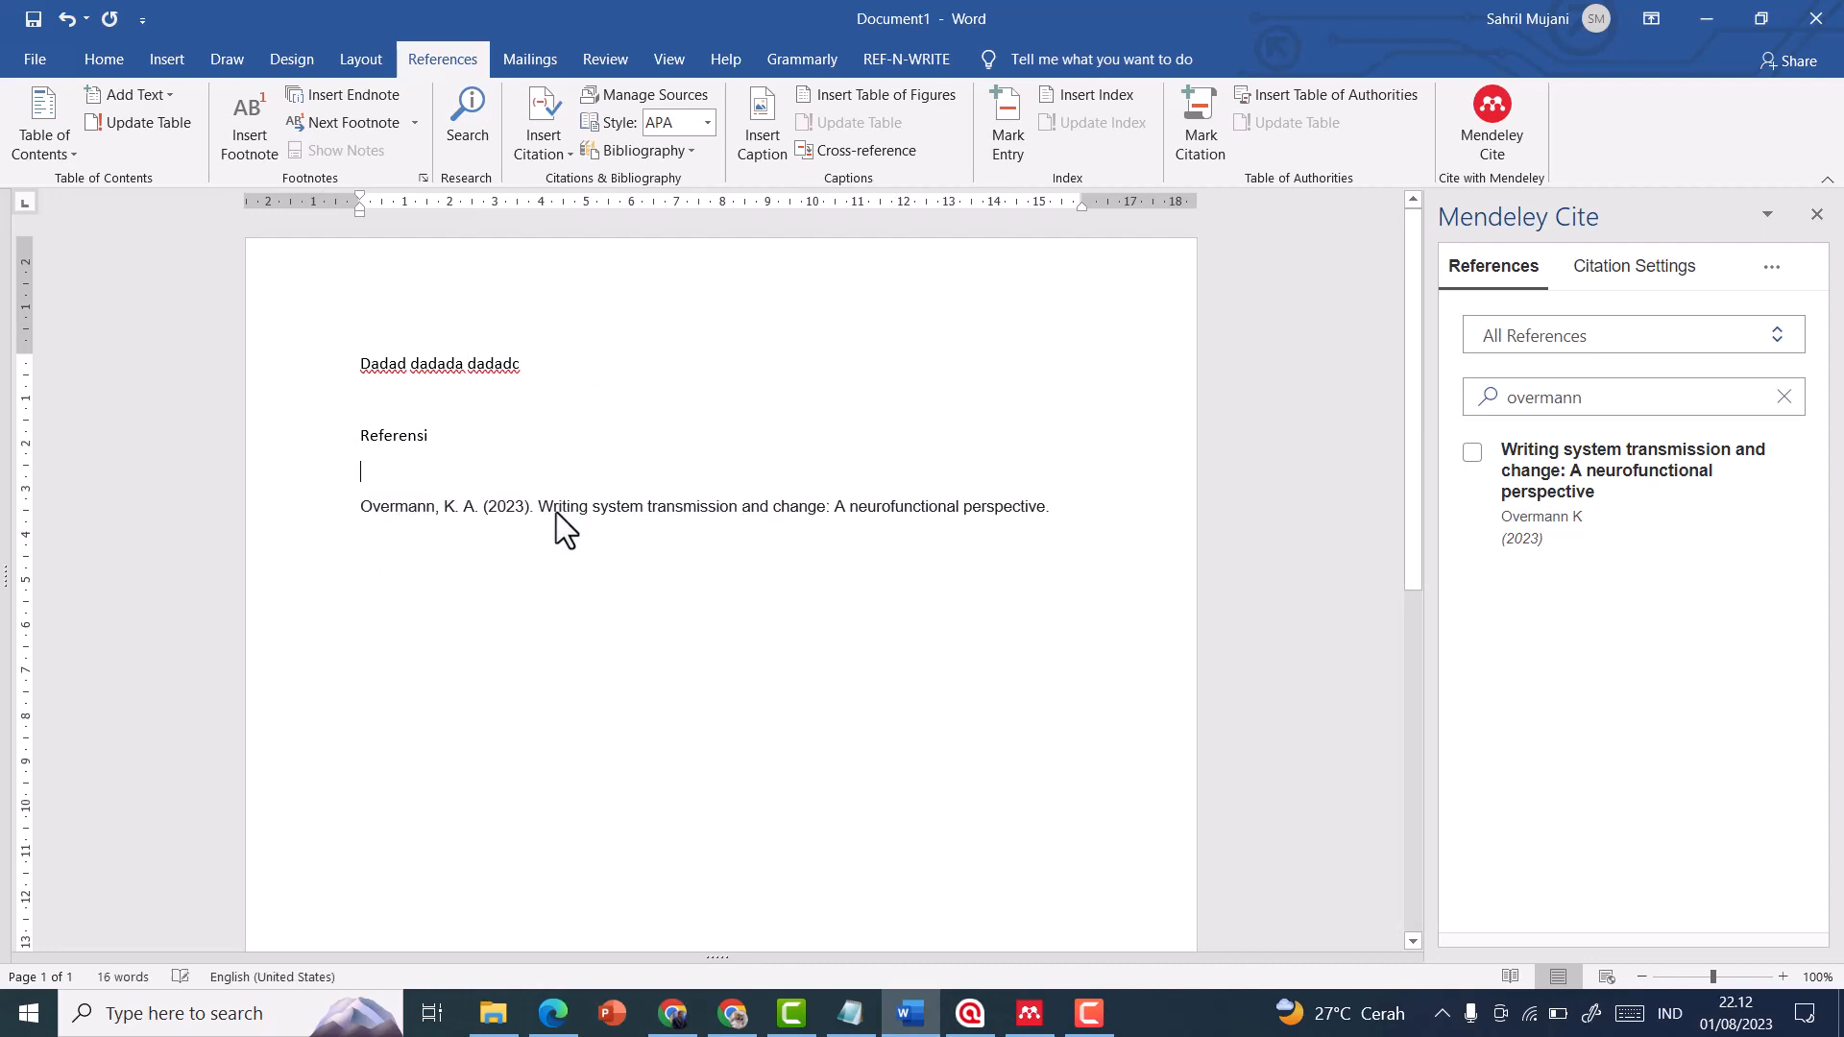
key("BackSpace")
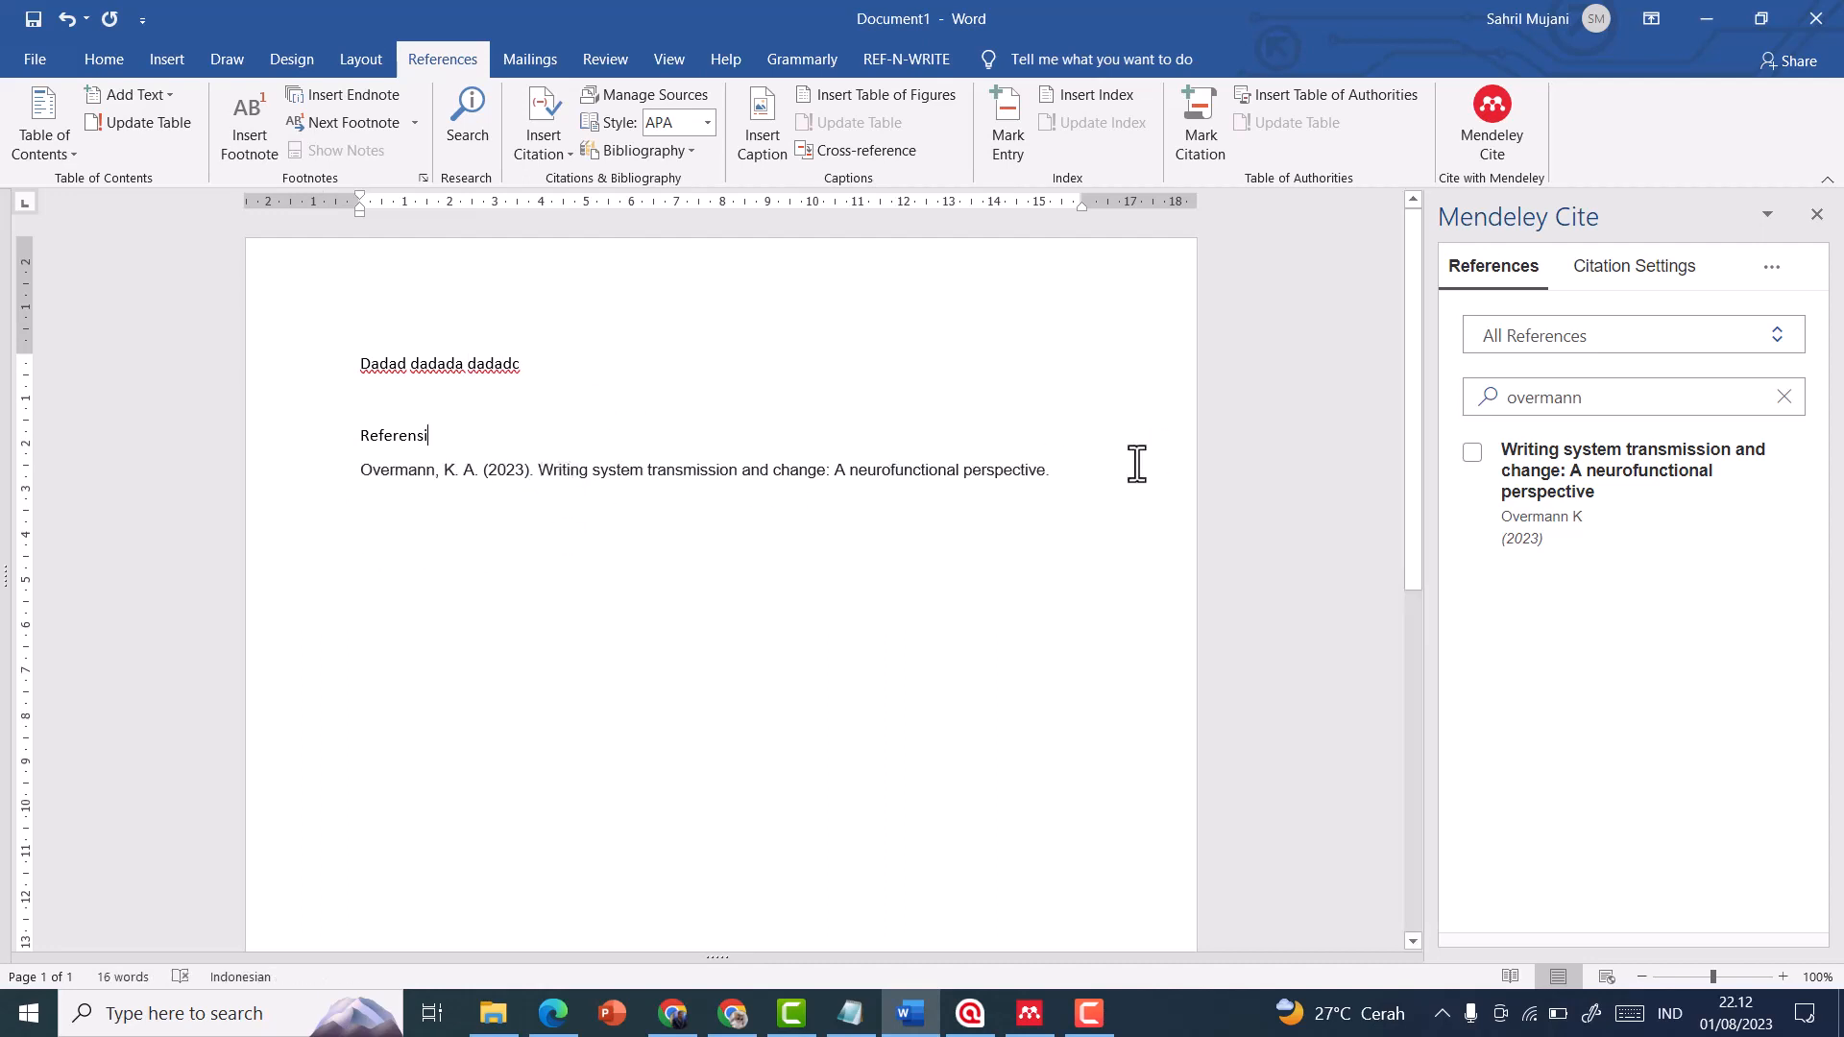
left_click_drag(1080, 476, 315, 499)
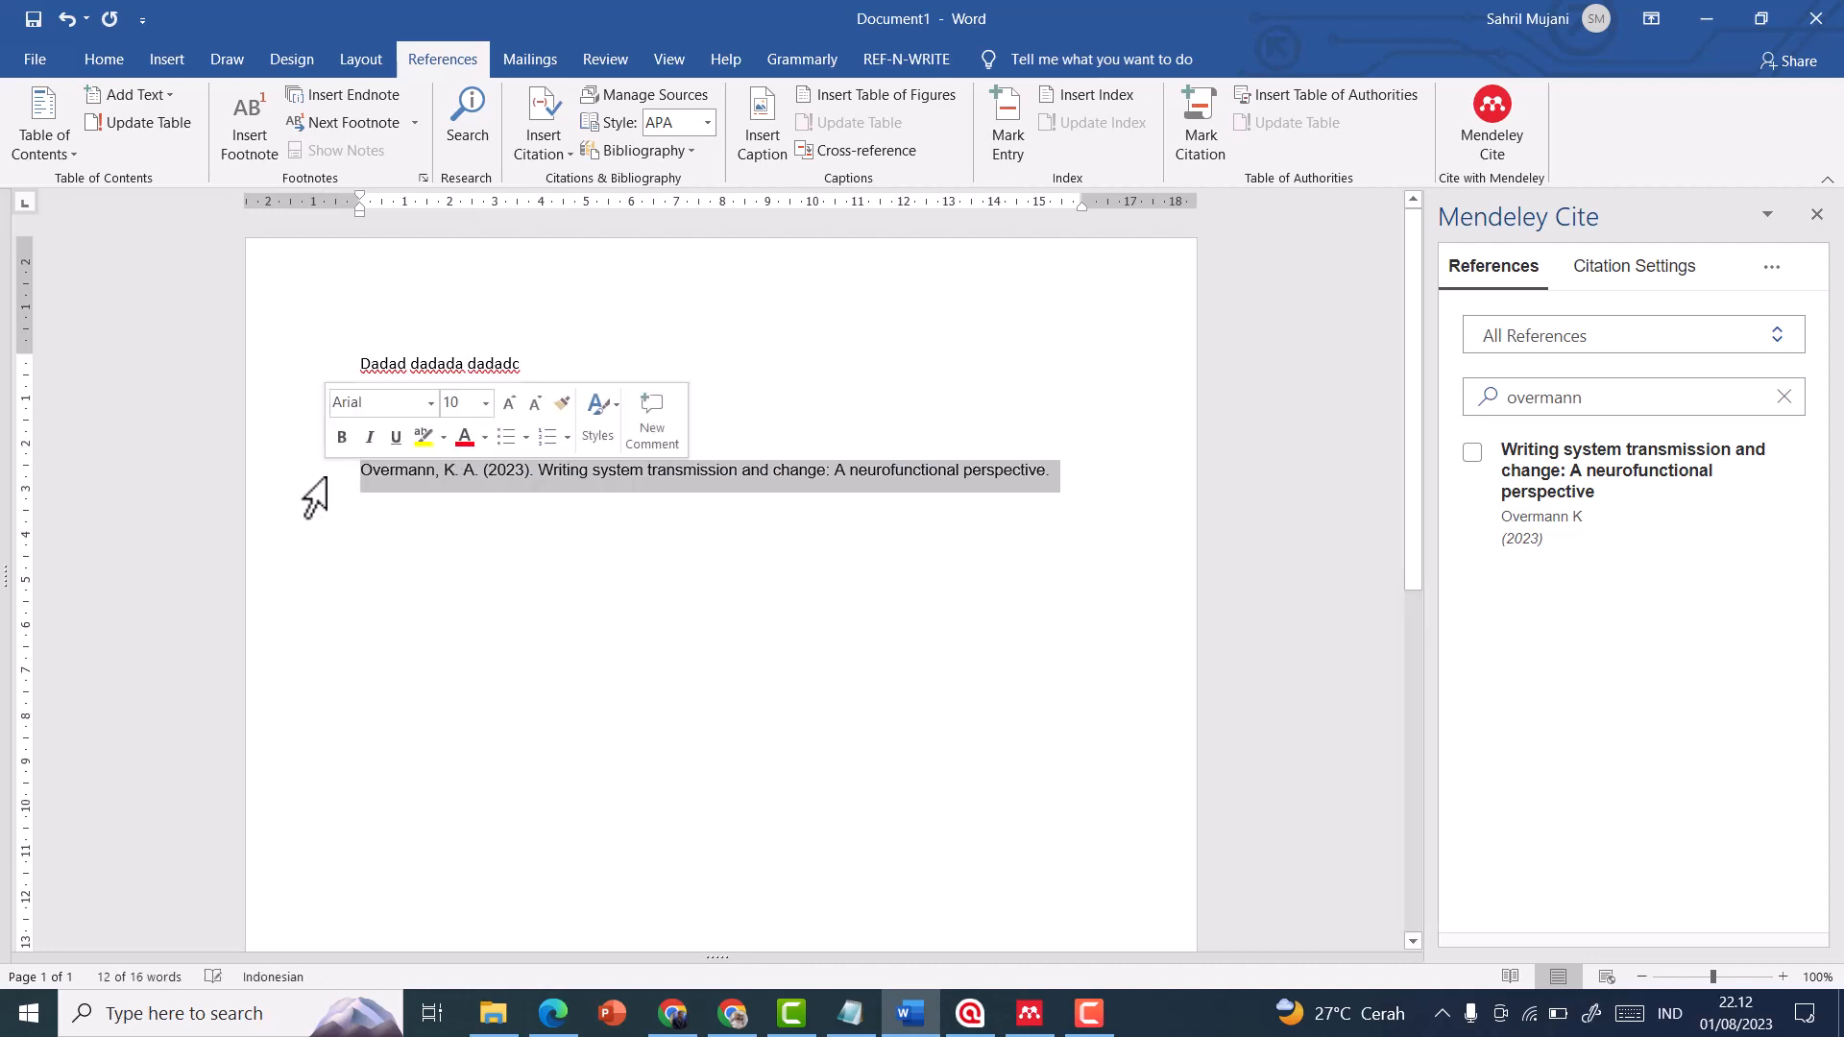
key("BackSpace")
key("BackSpace")
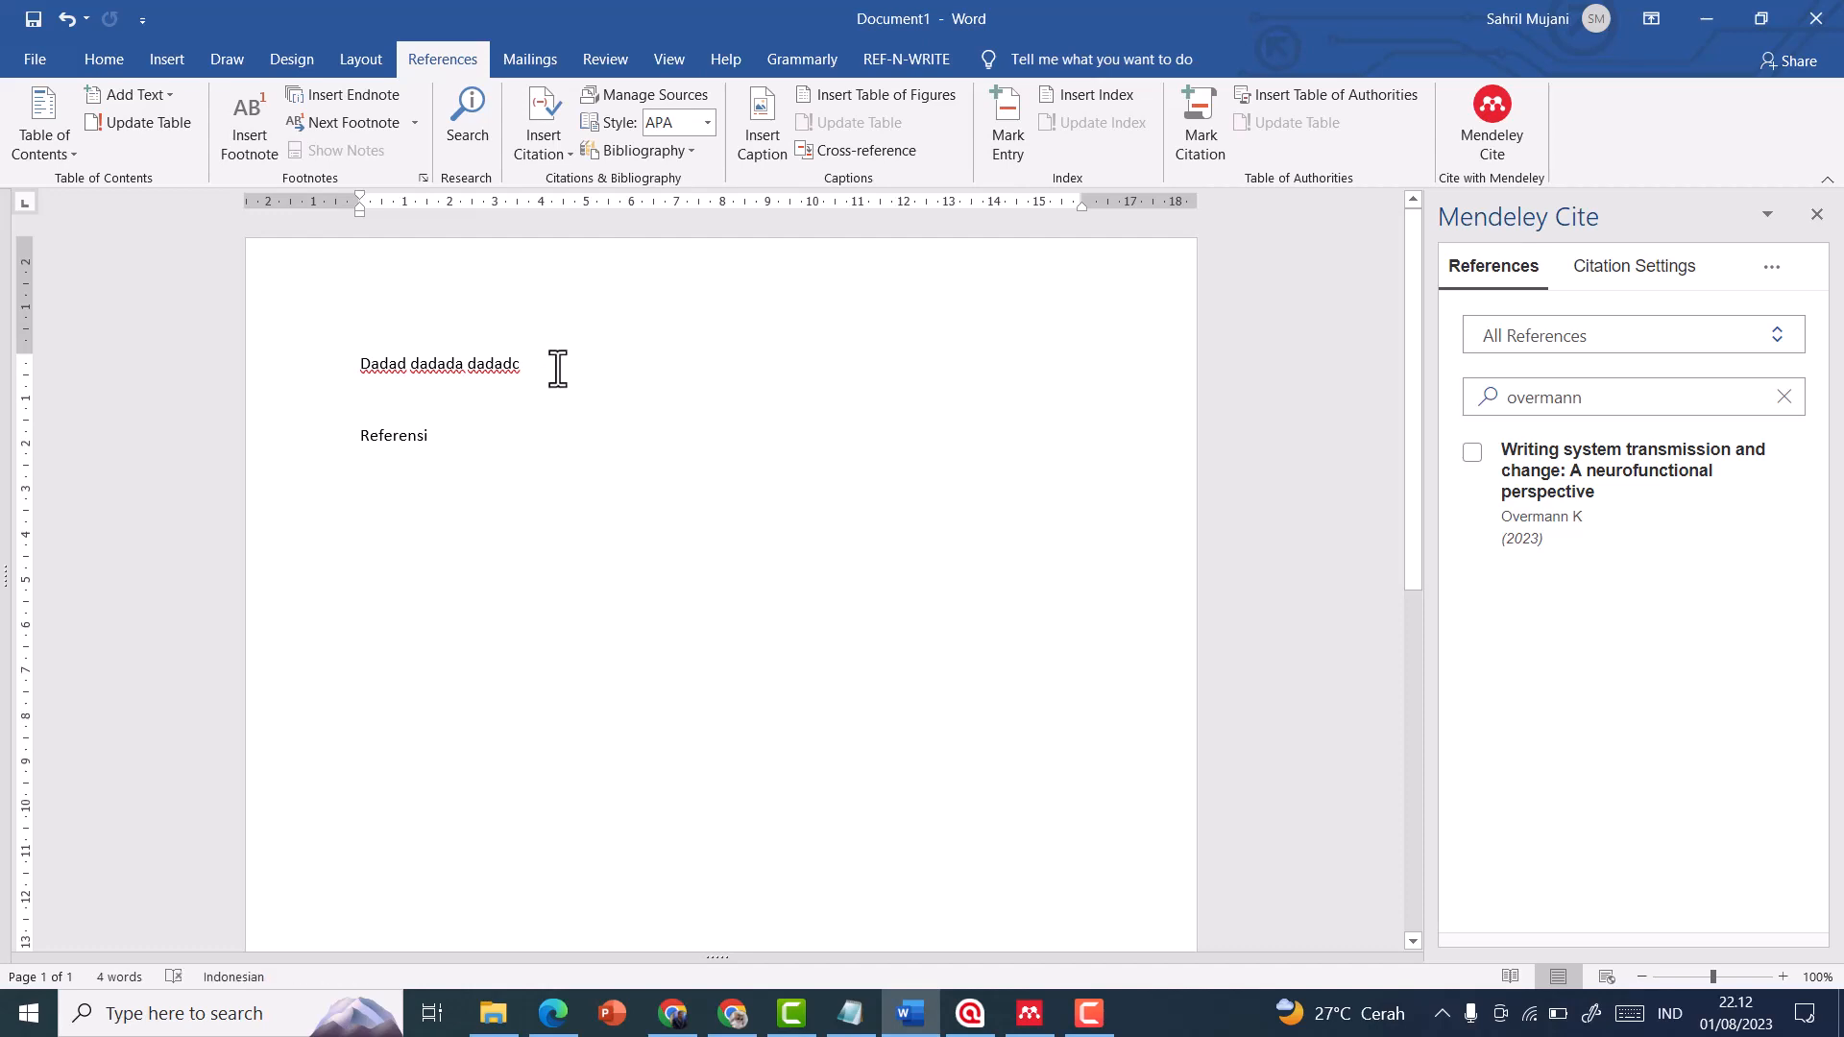
Insert a citation of the 2023 "Writing system transmission and change: A neurofunctional perspective" reference after "dadadc"
left_click(558, 369)
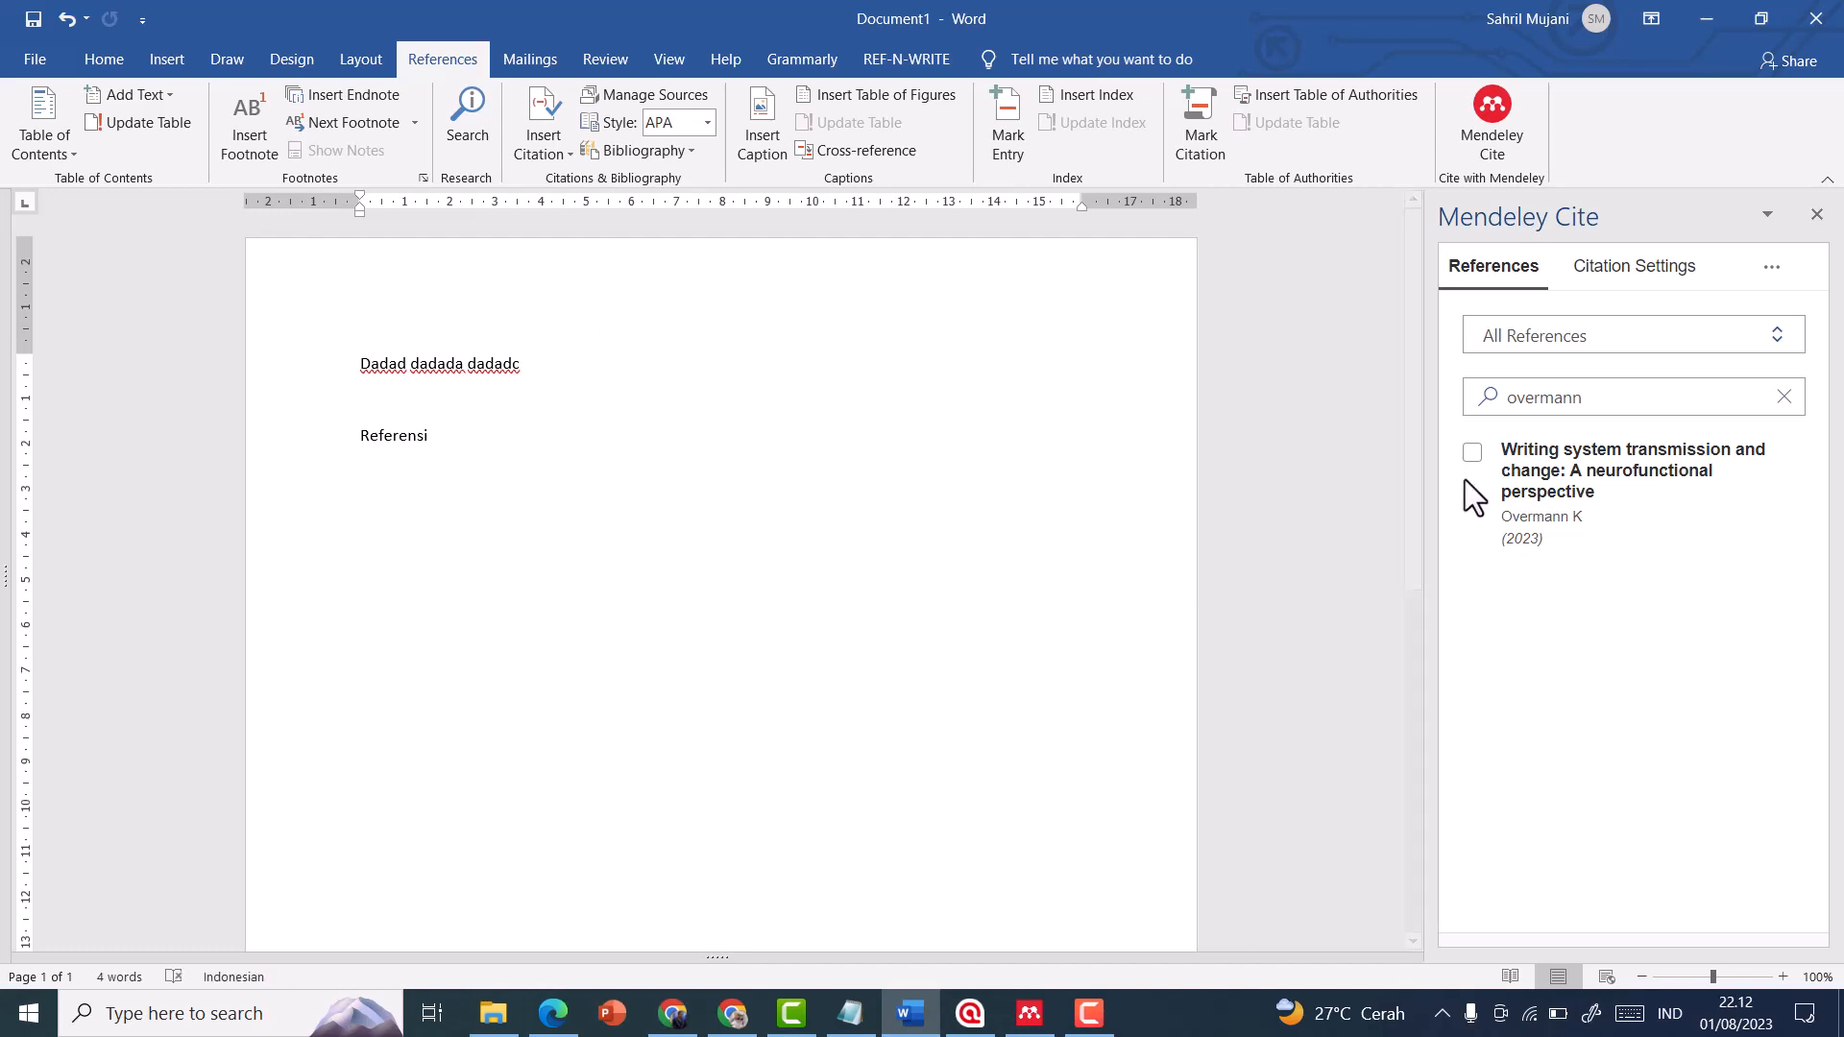
left_click(1472, 454)
left_click(1525, 917)
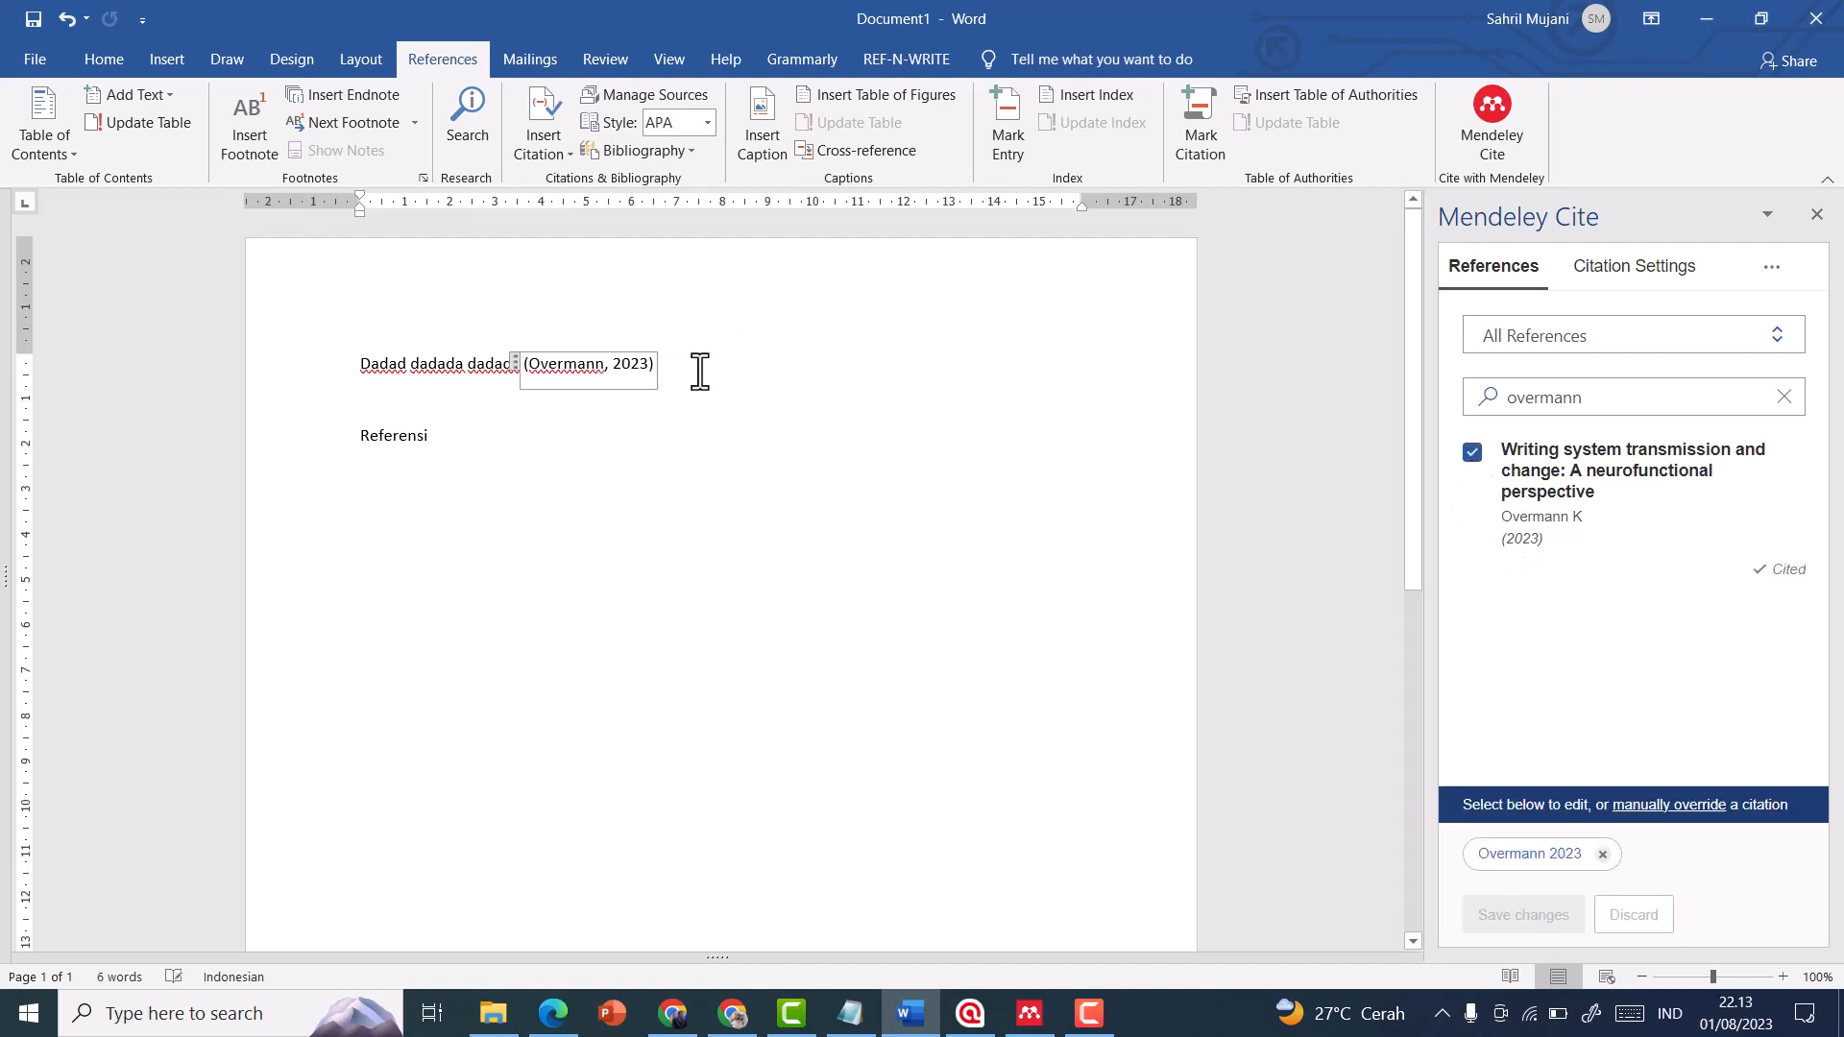
left_click(700, 427)
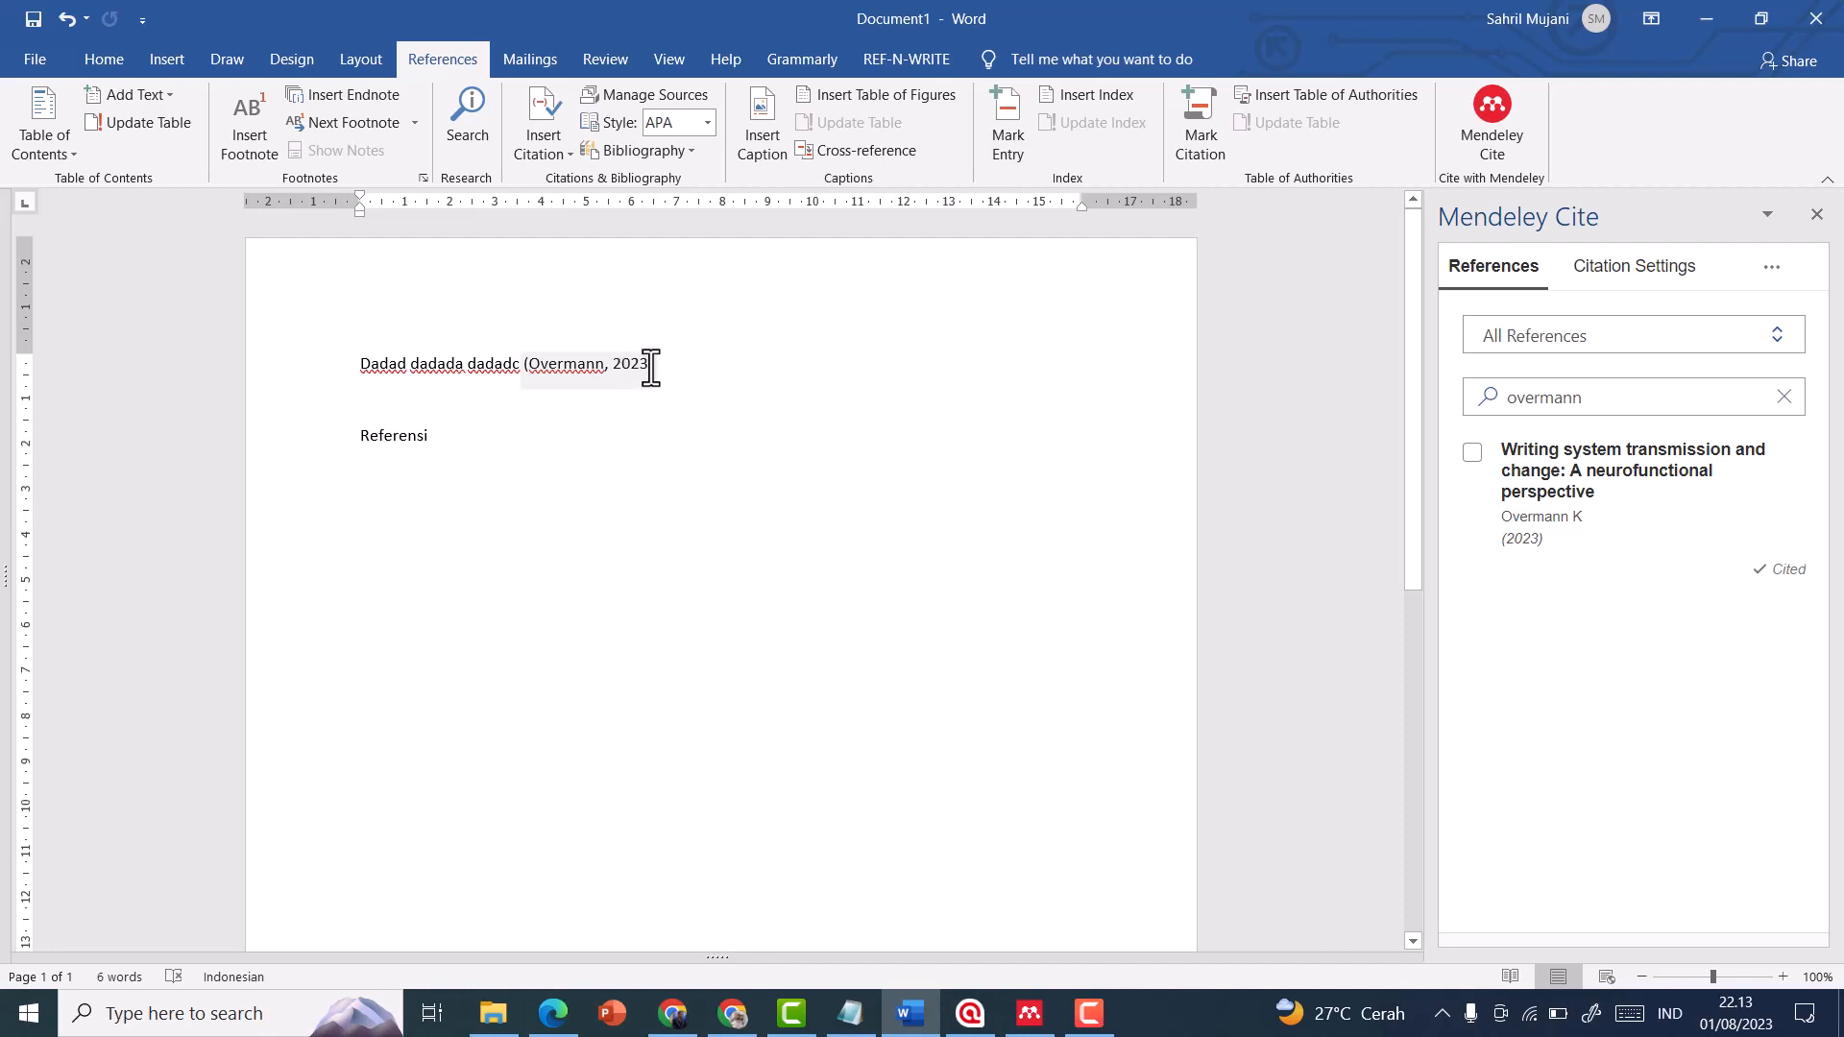
Insert the Mendeley bibliography on a new line below the "Referensi" heading
left_click(551, 436)
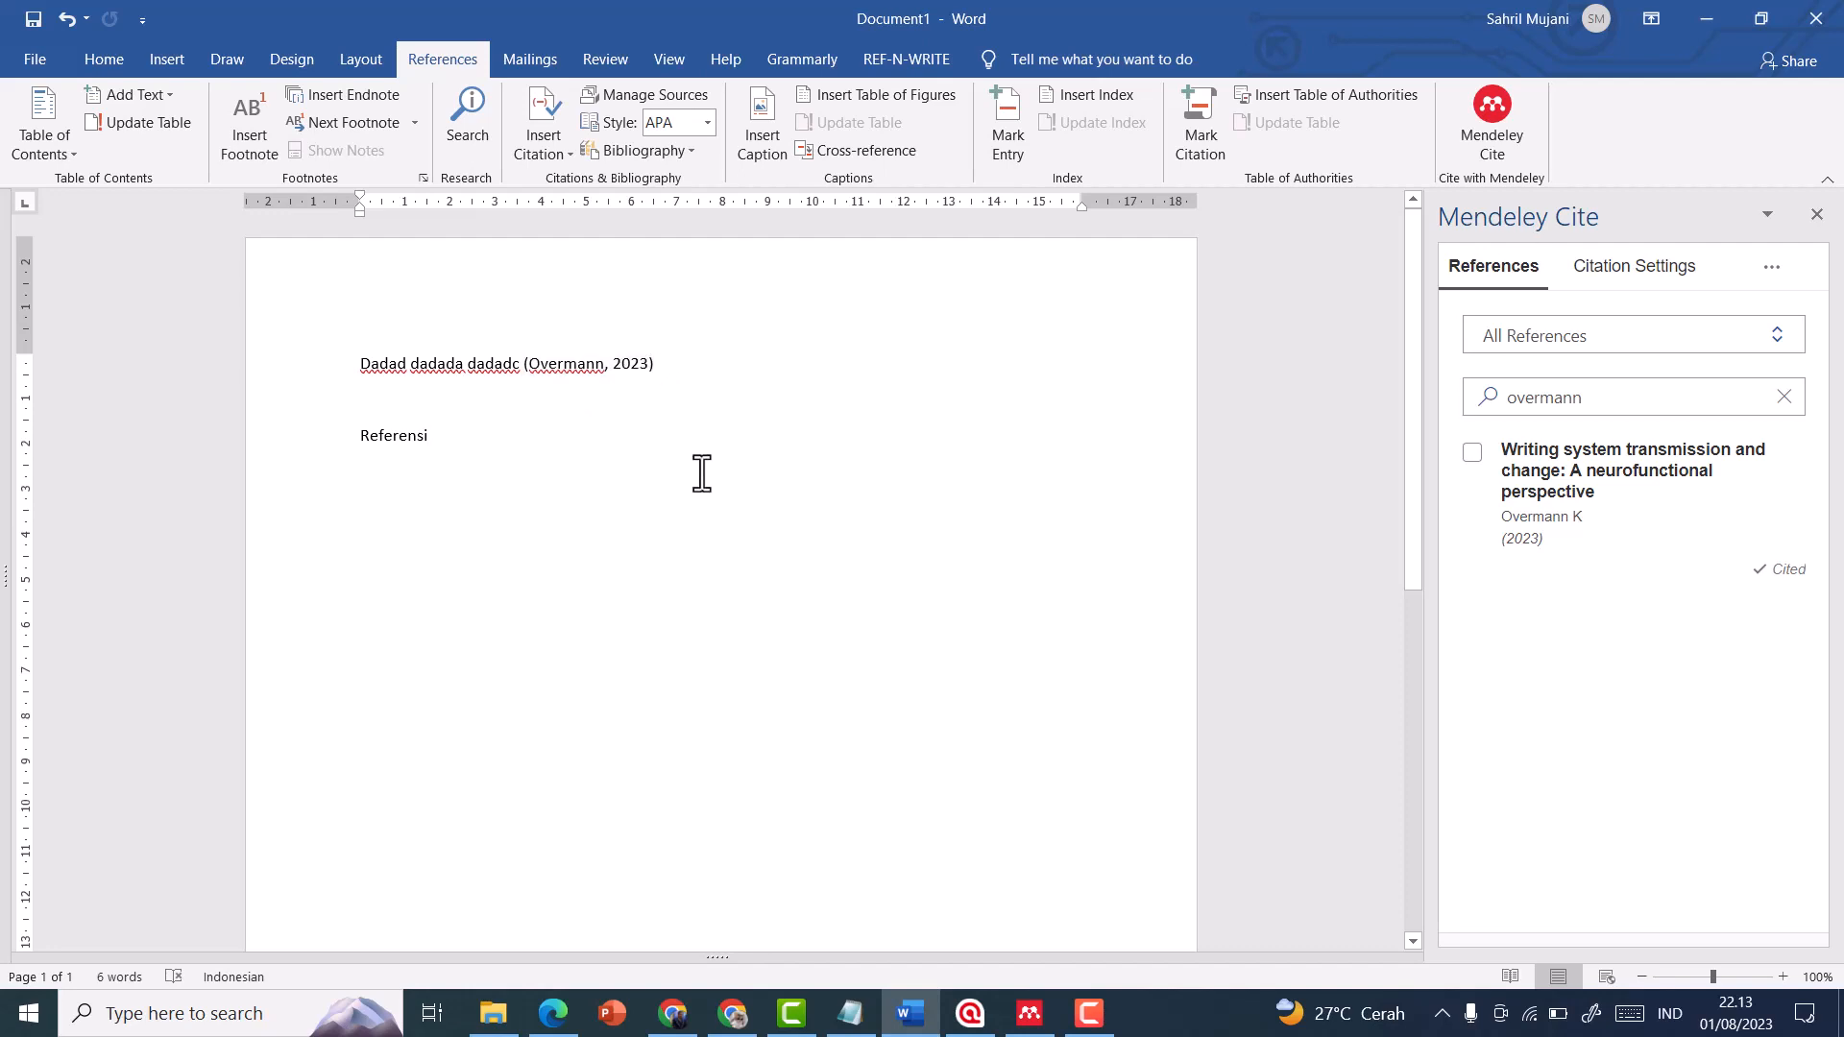
key("Return")
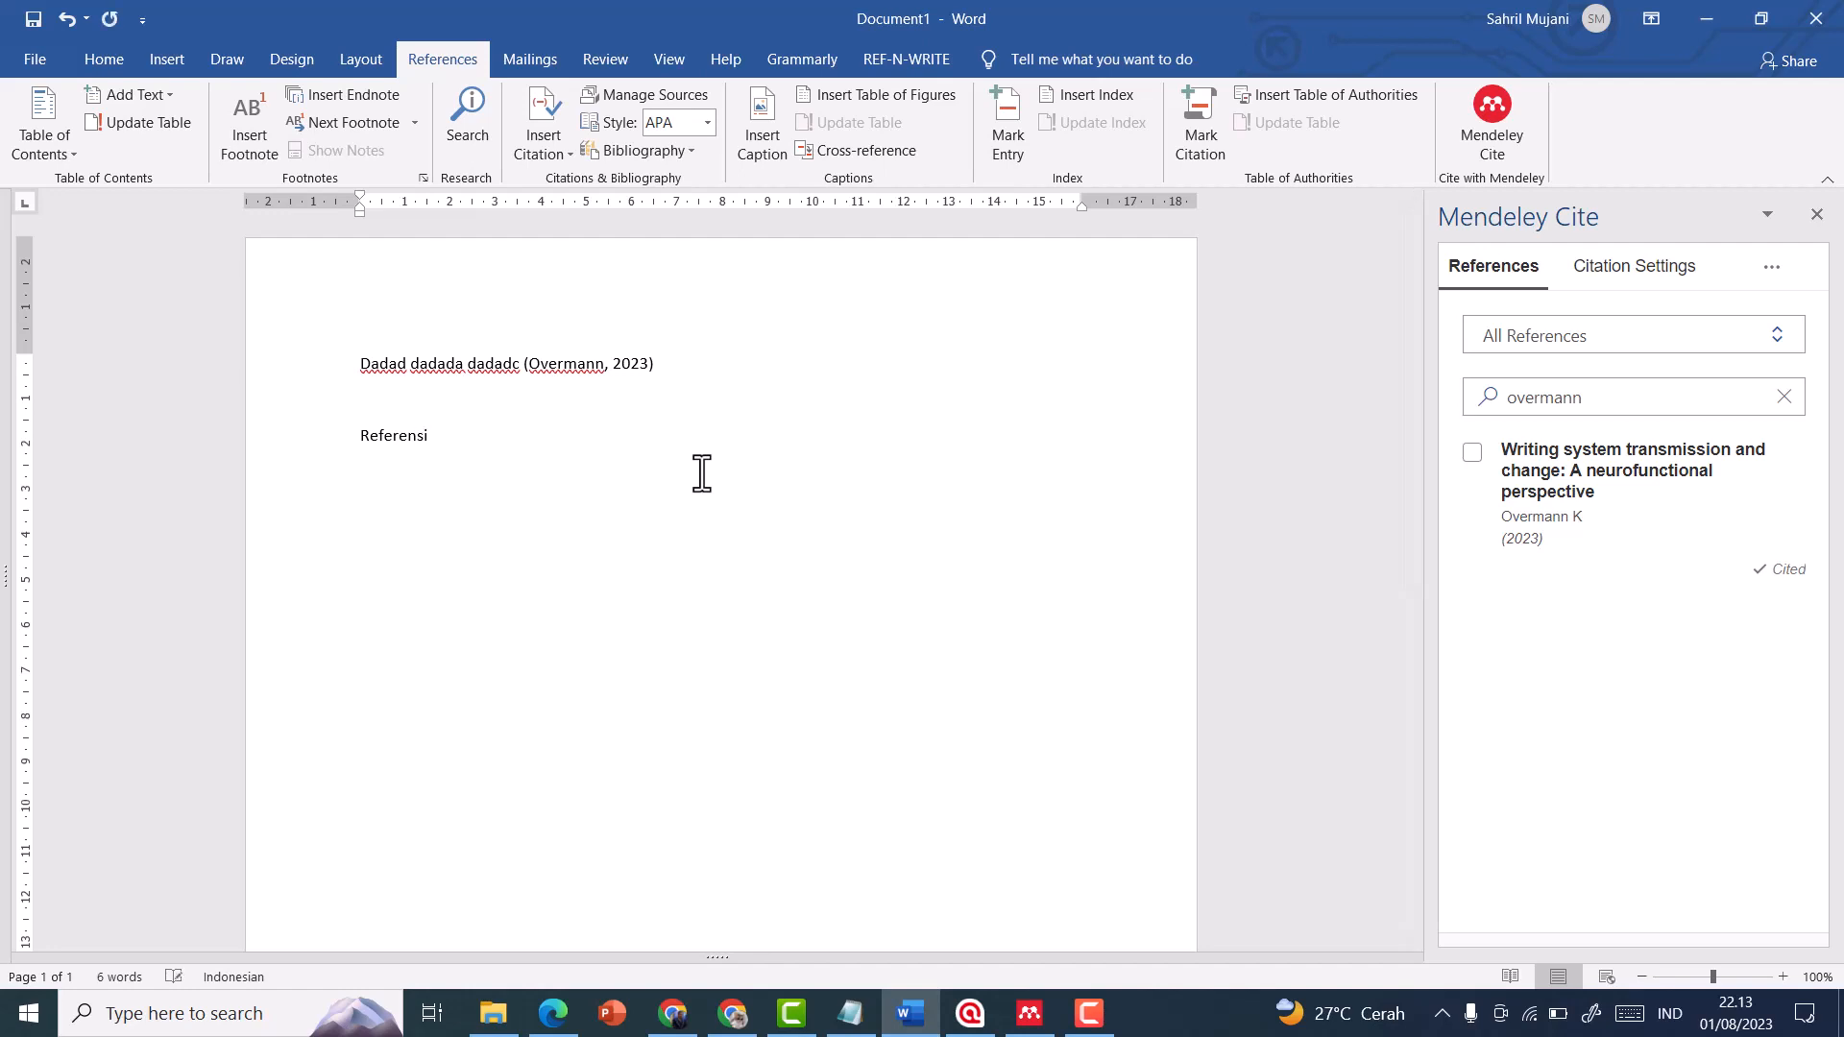
left_click(1774, 278)
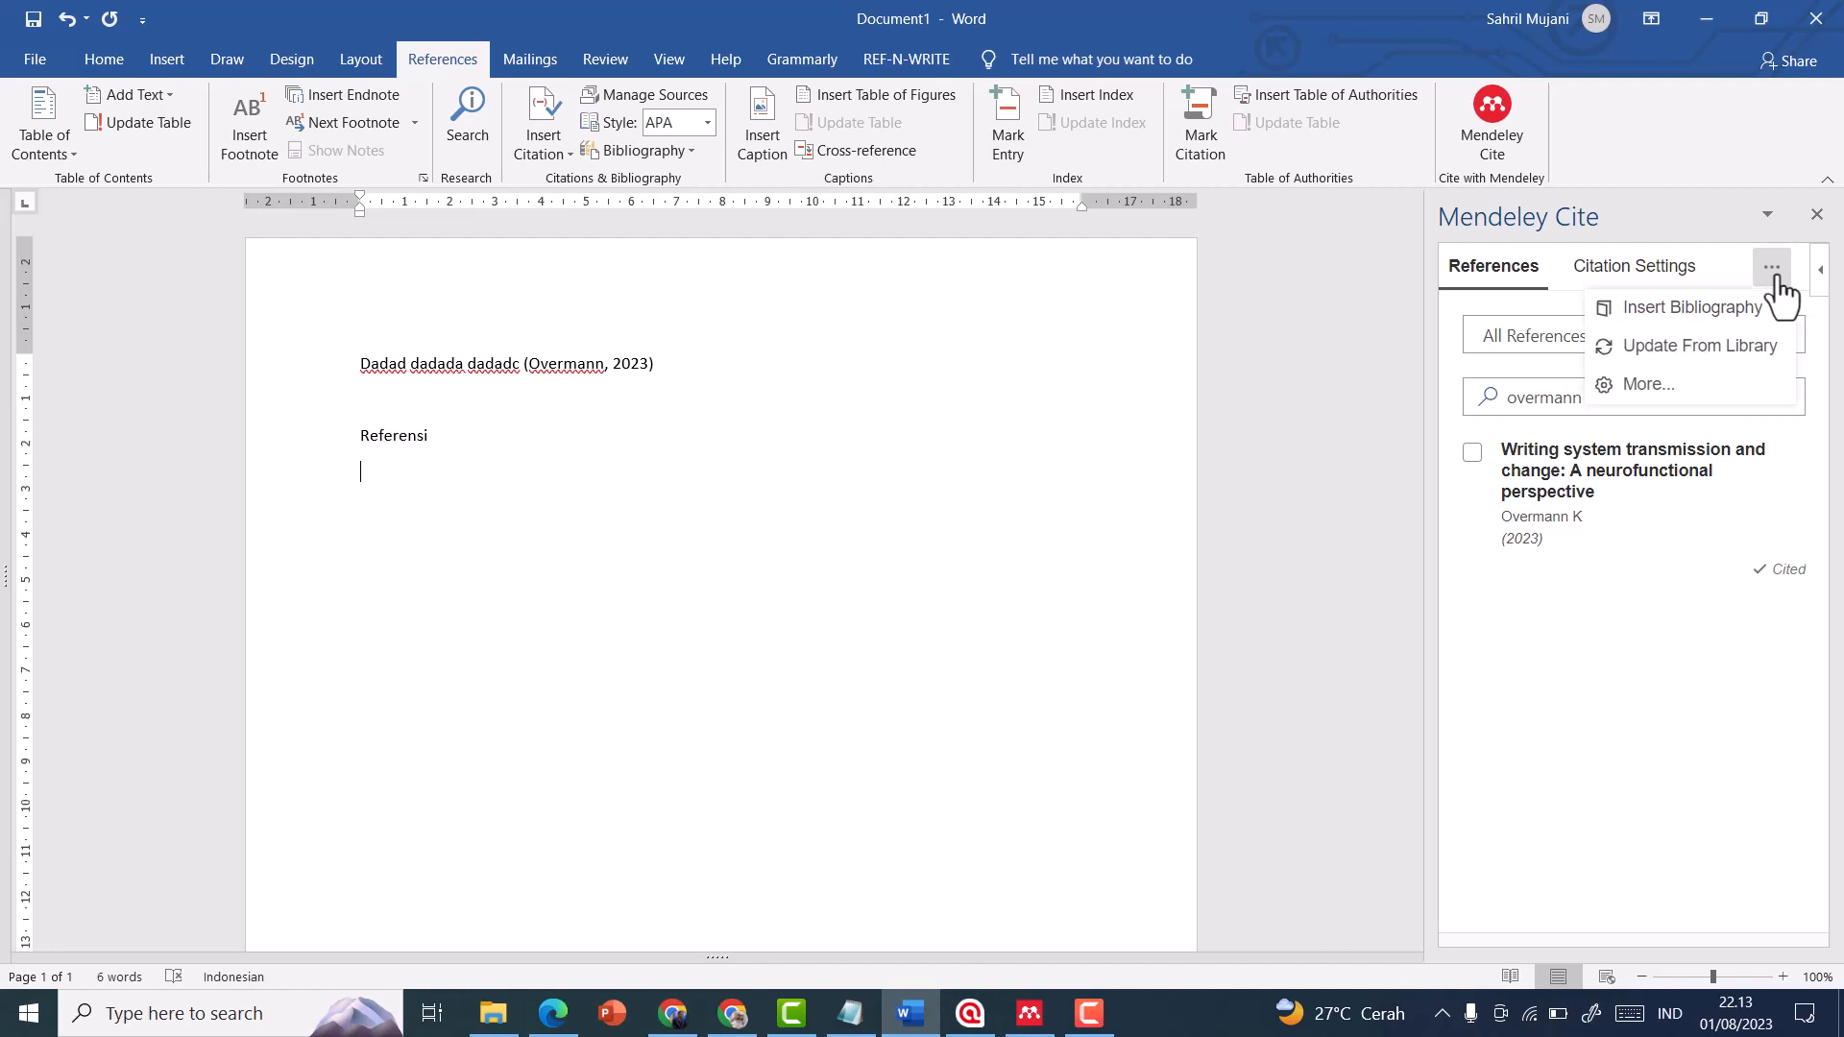
left_click(1718, 315)
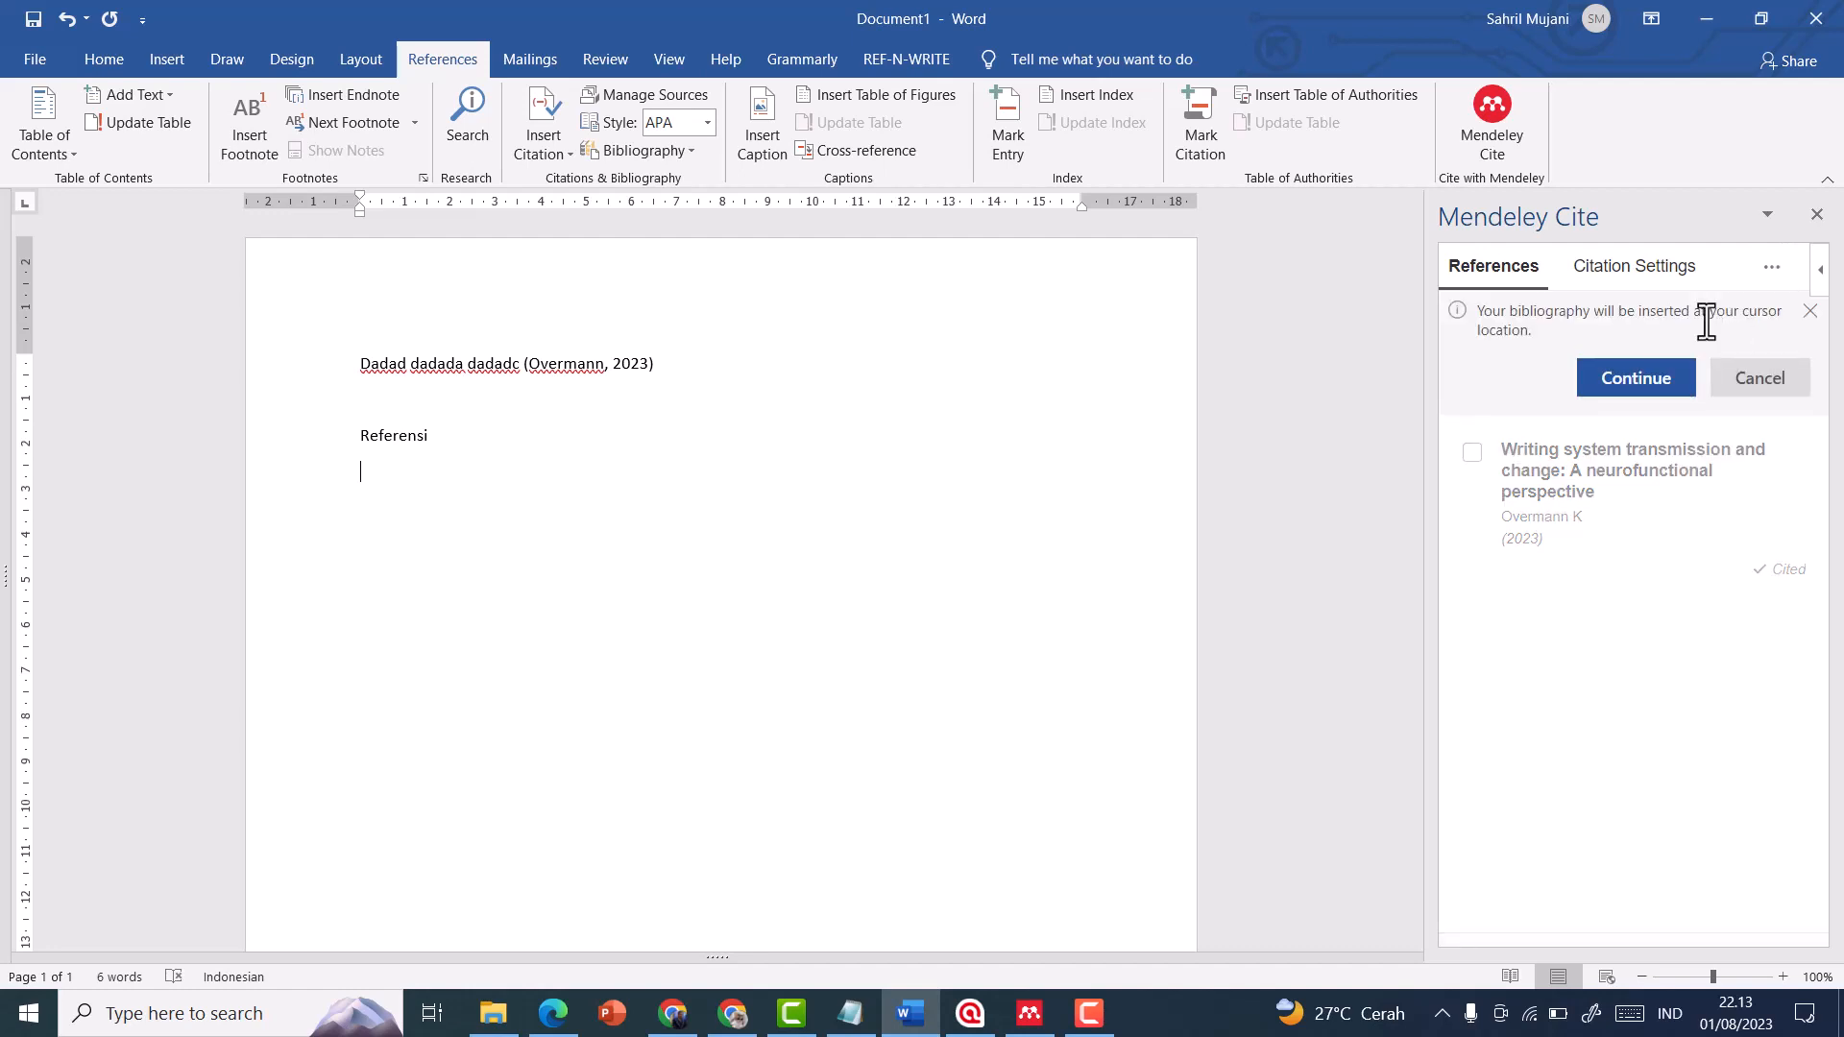
left_click(1635, 379)
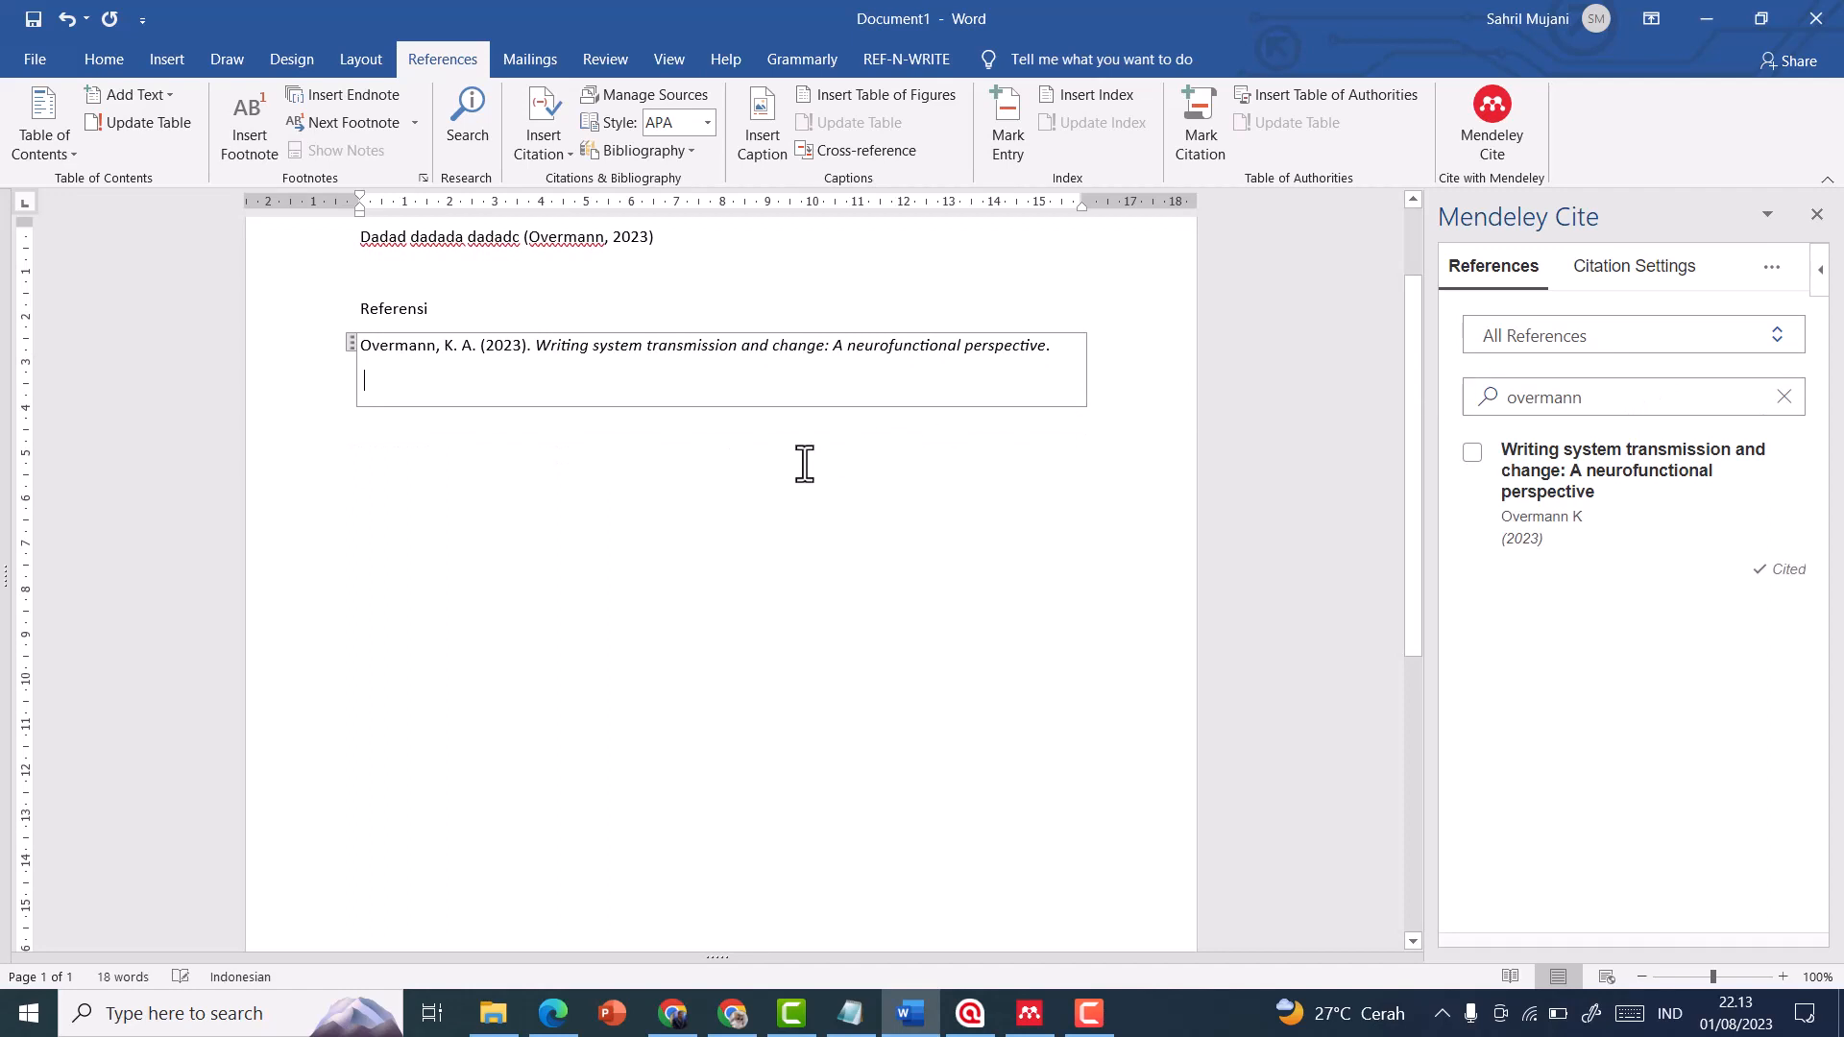
left_click(583, 462)
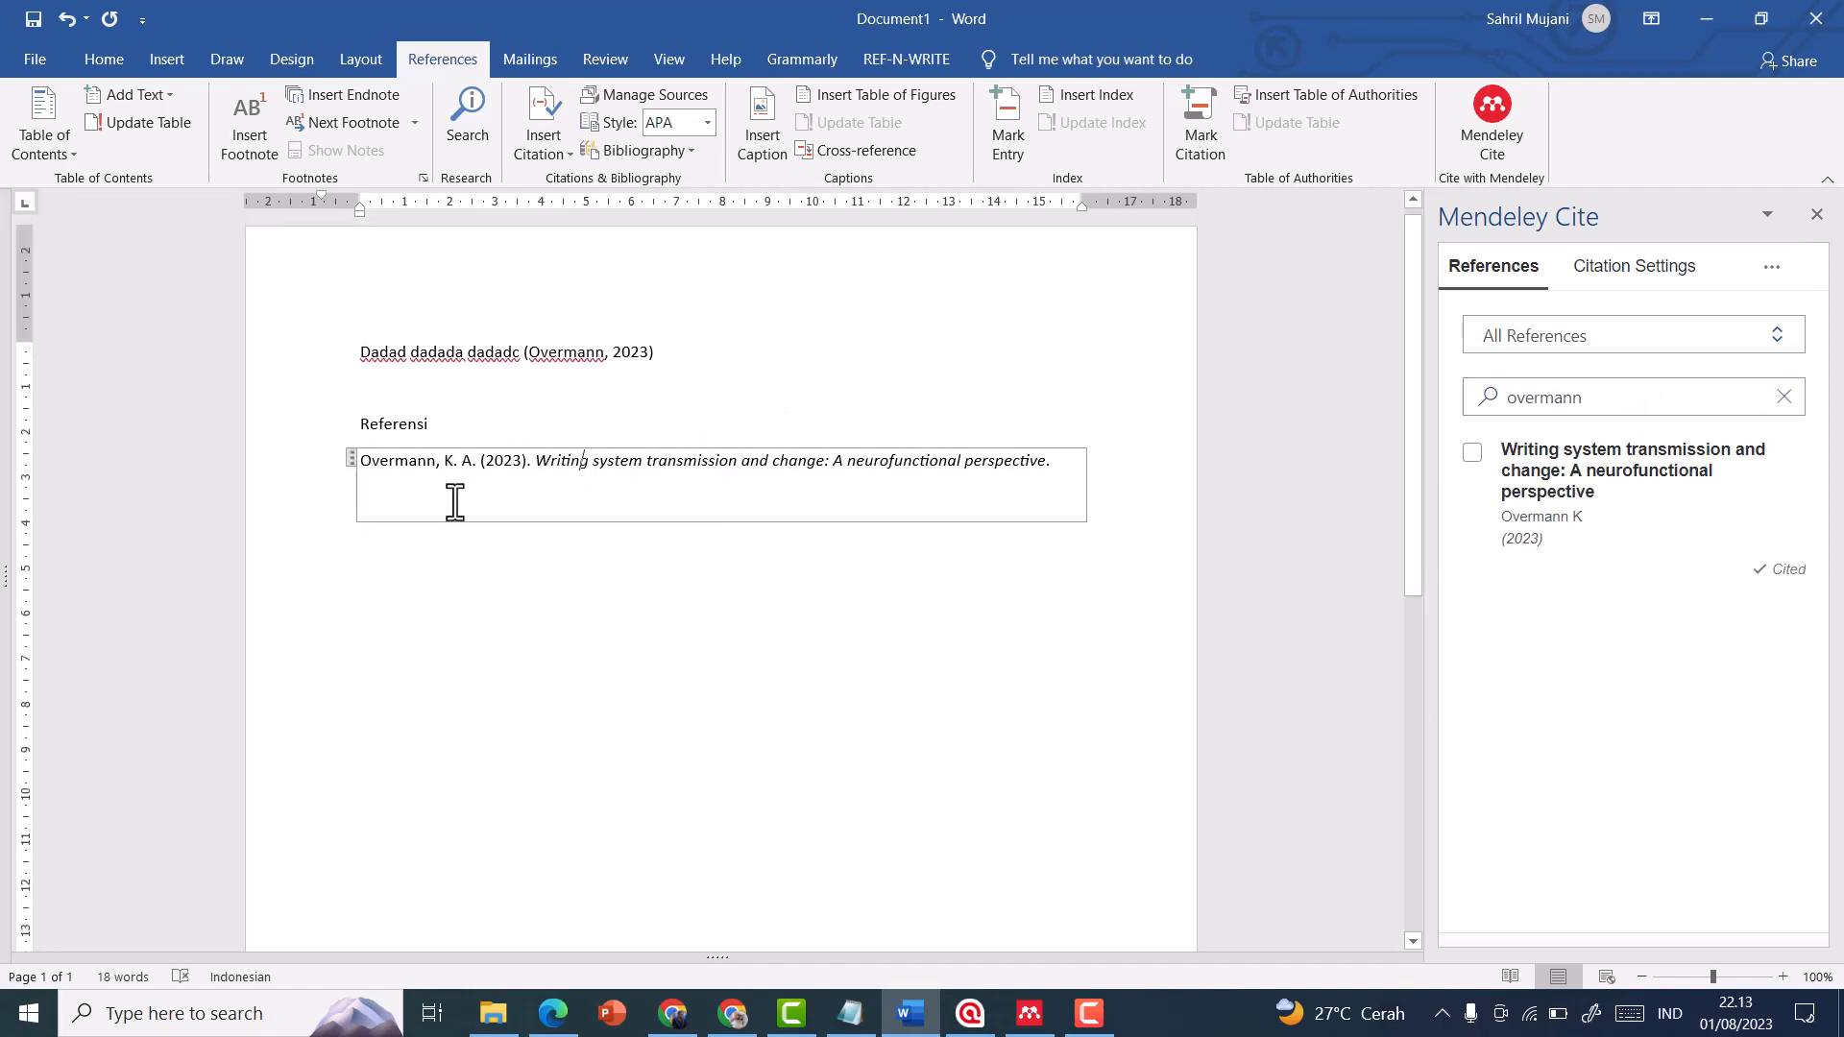
left_click(497, 462)
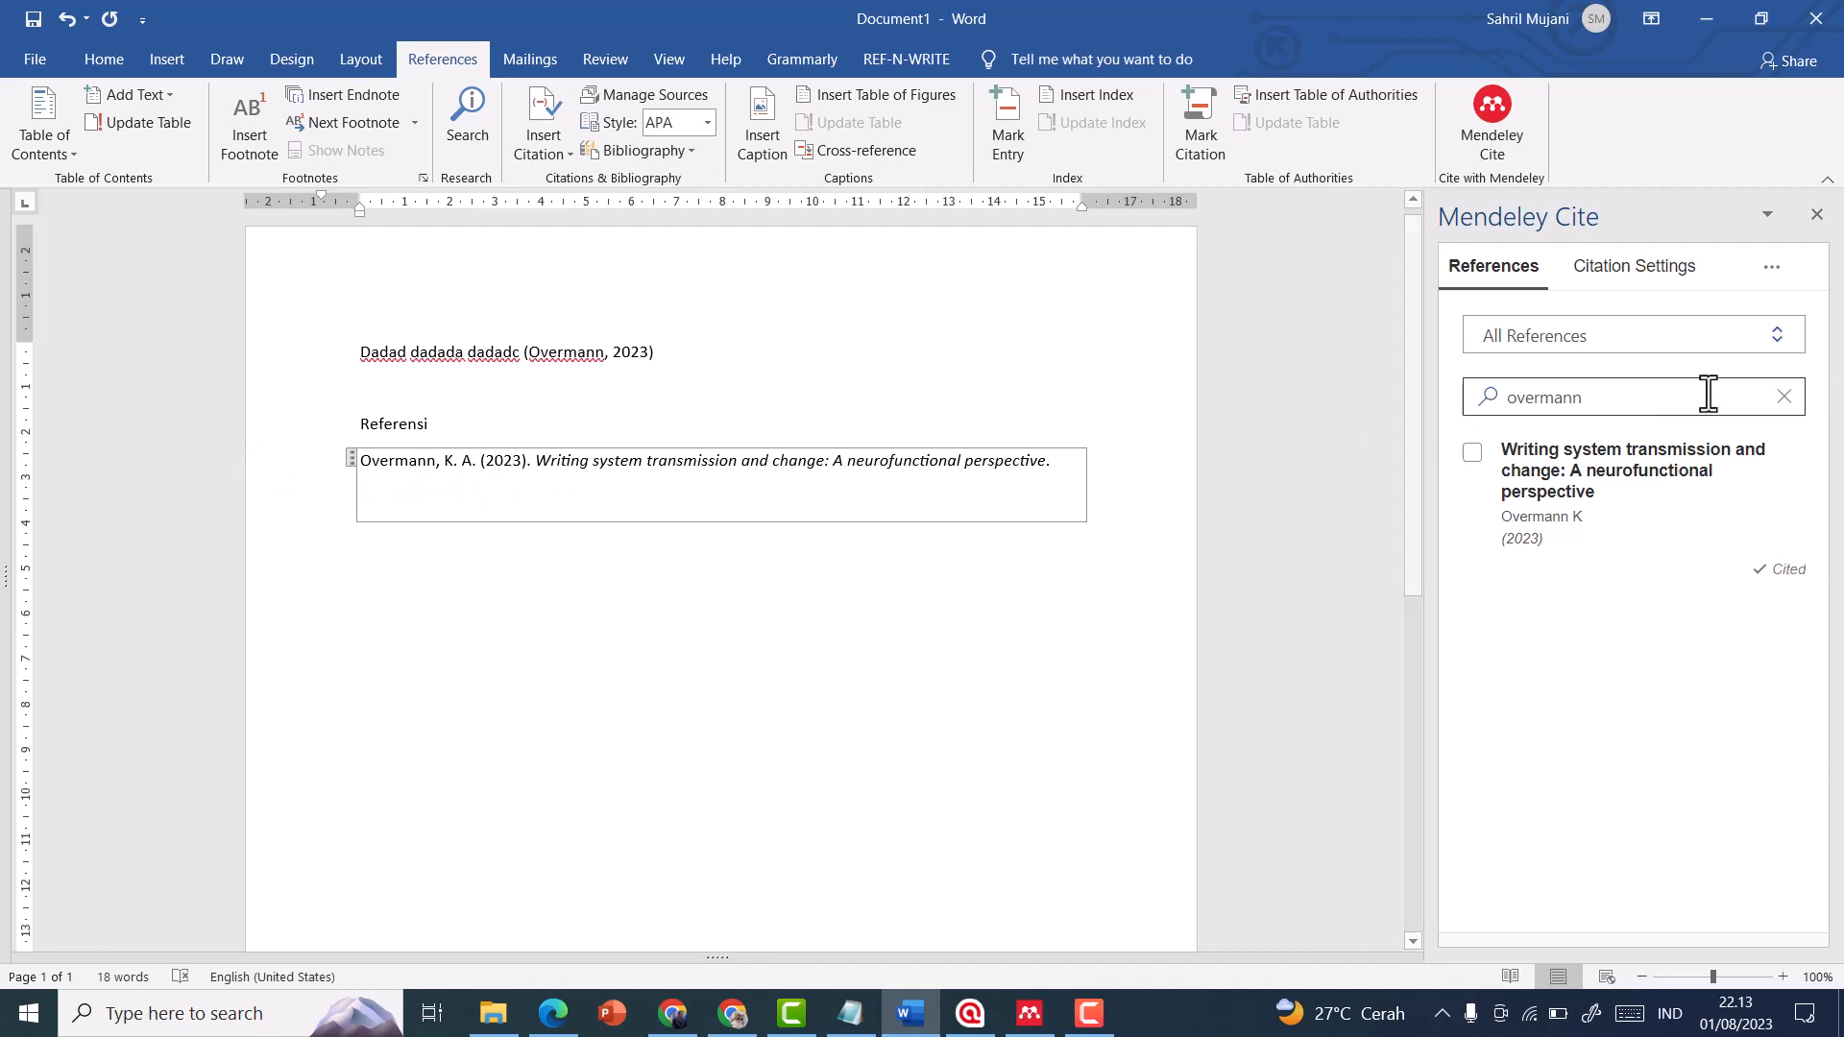
left_click(1775, 269)
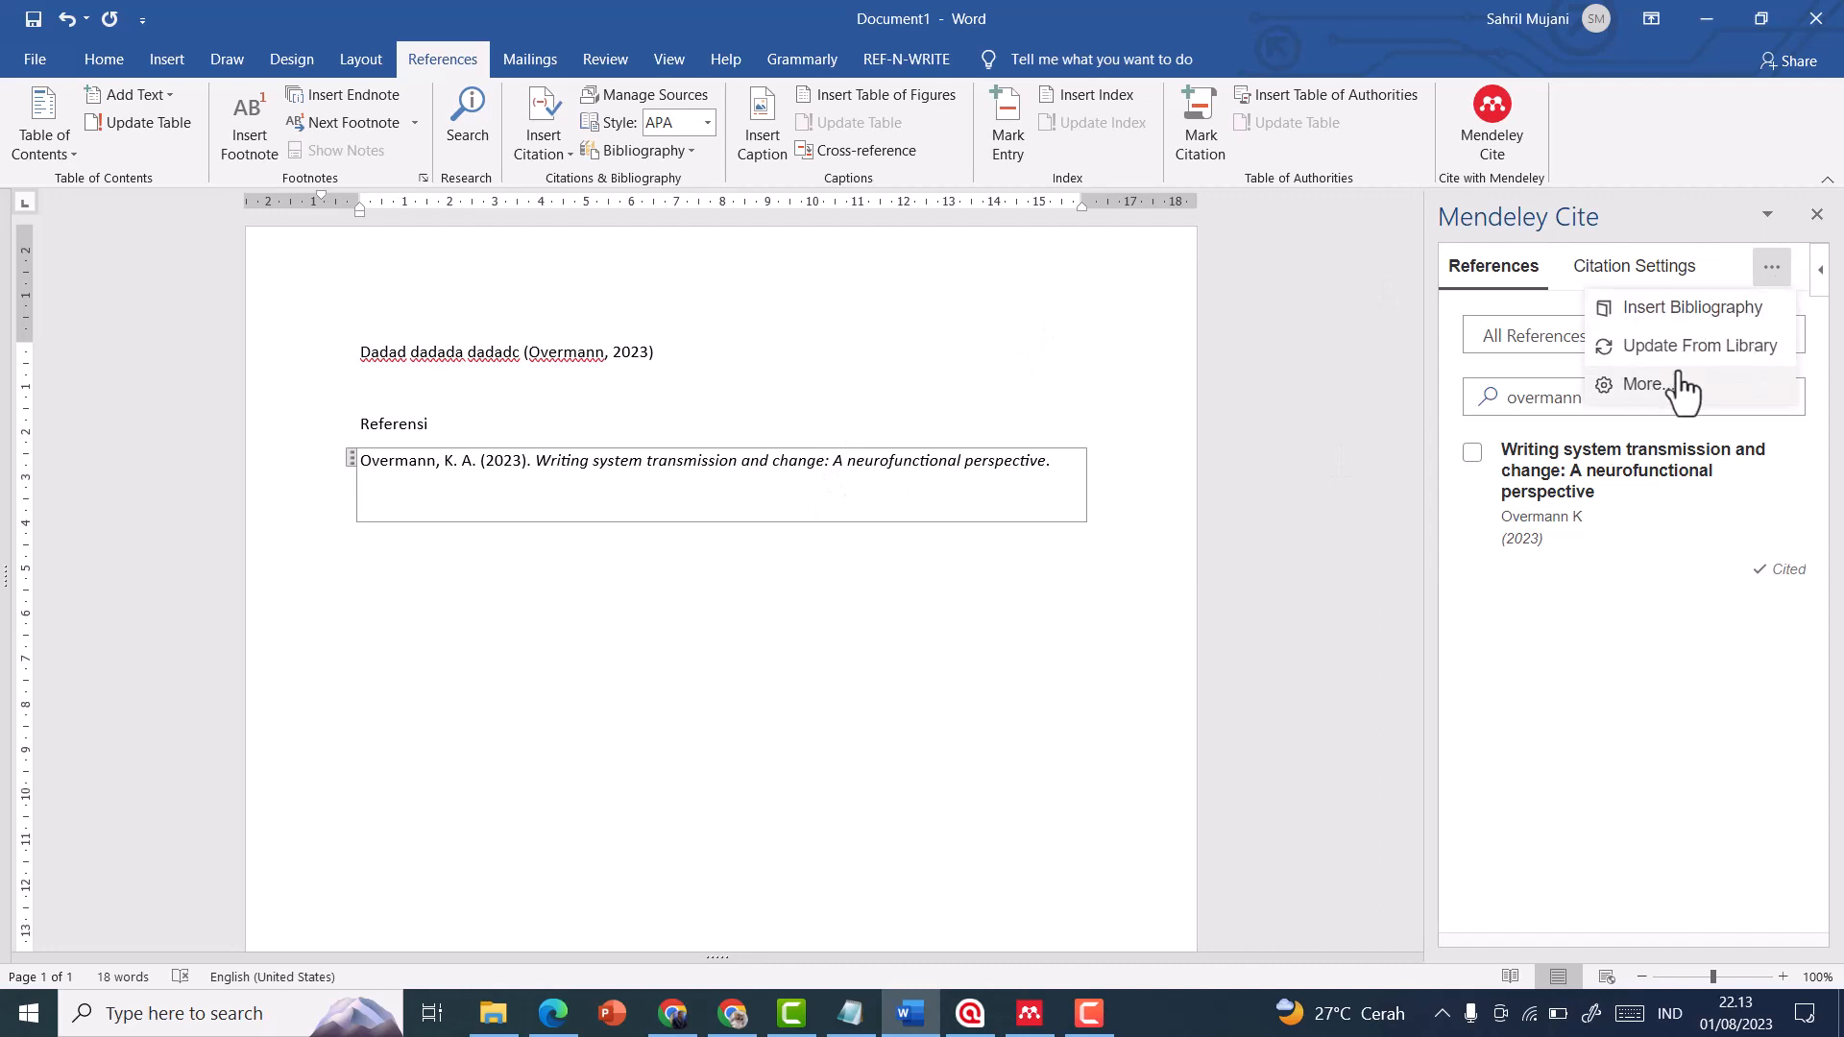
left_click(1772, 272)
left_click(1772, 273)
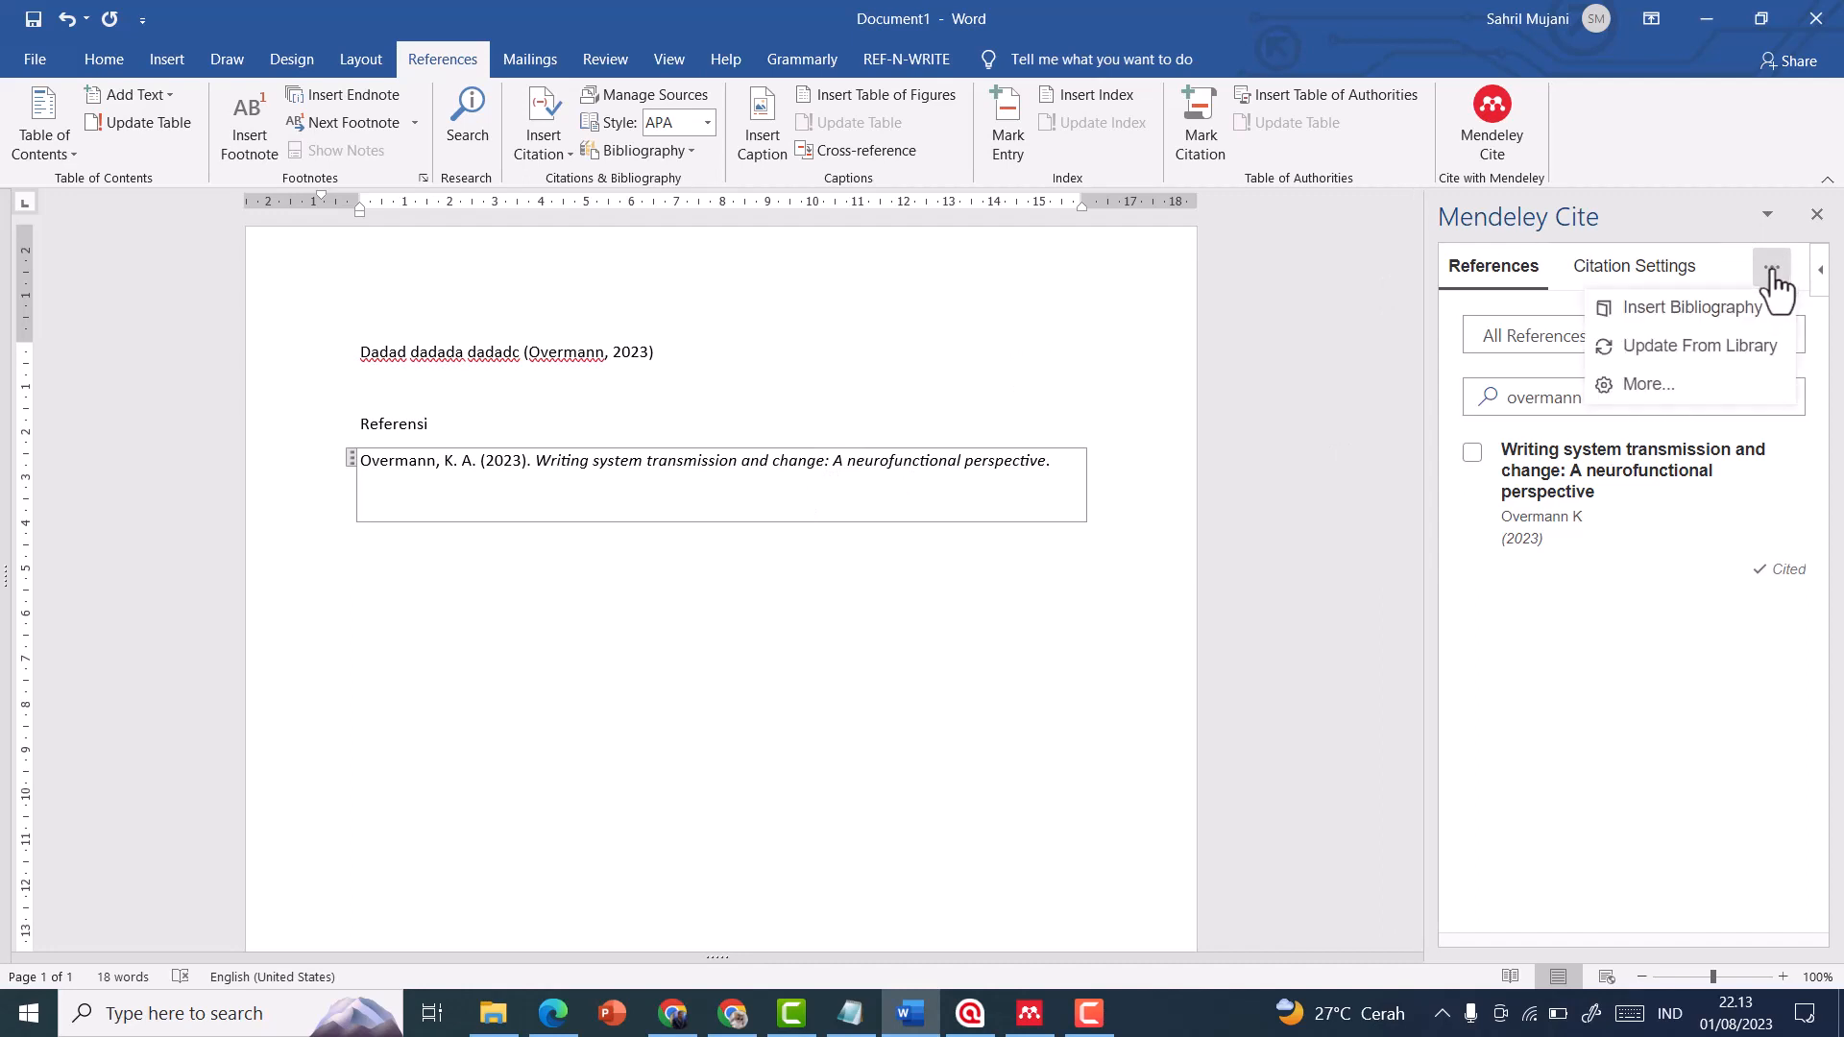
left_click(1658, 394)
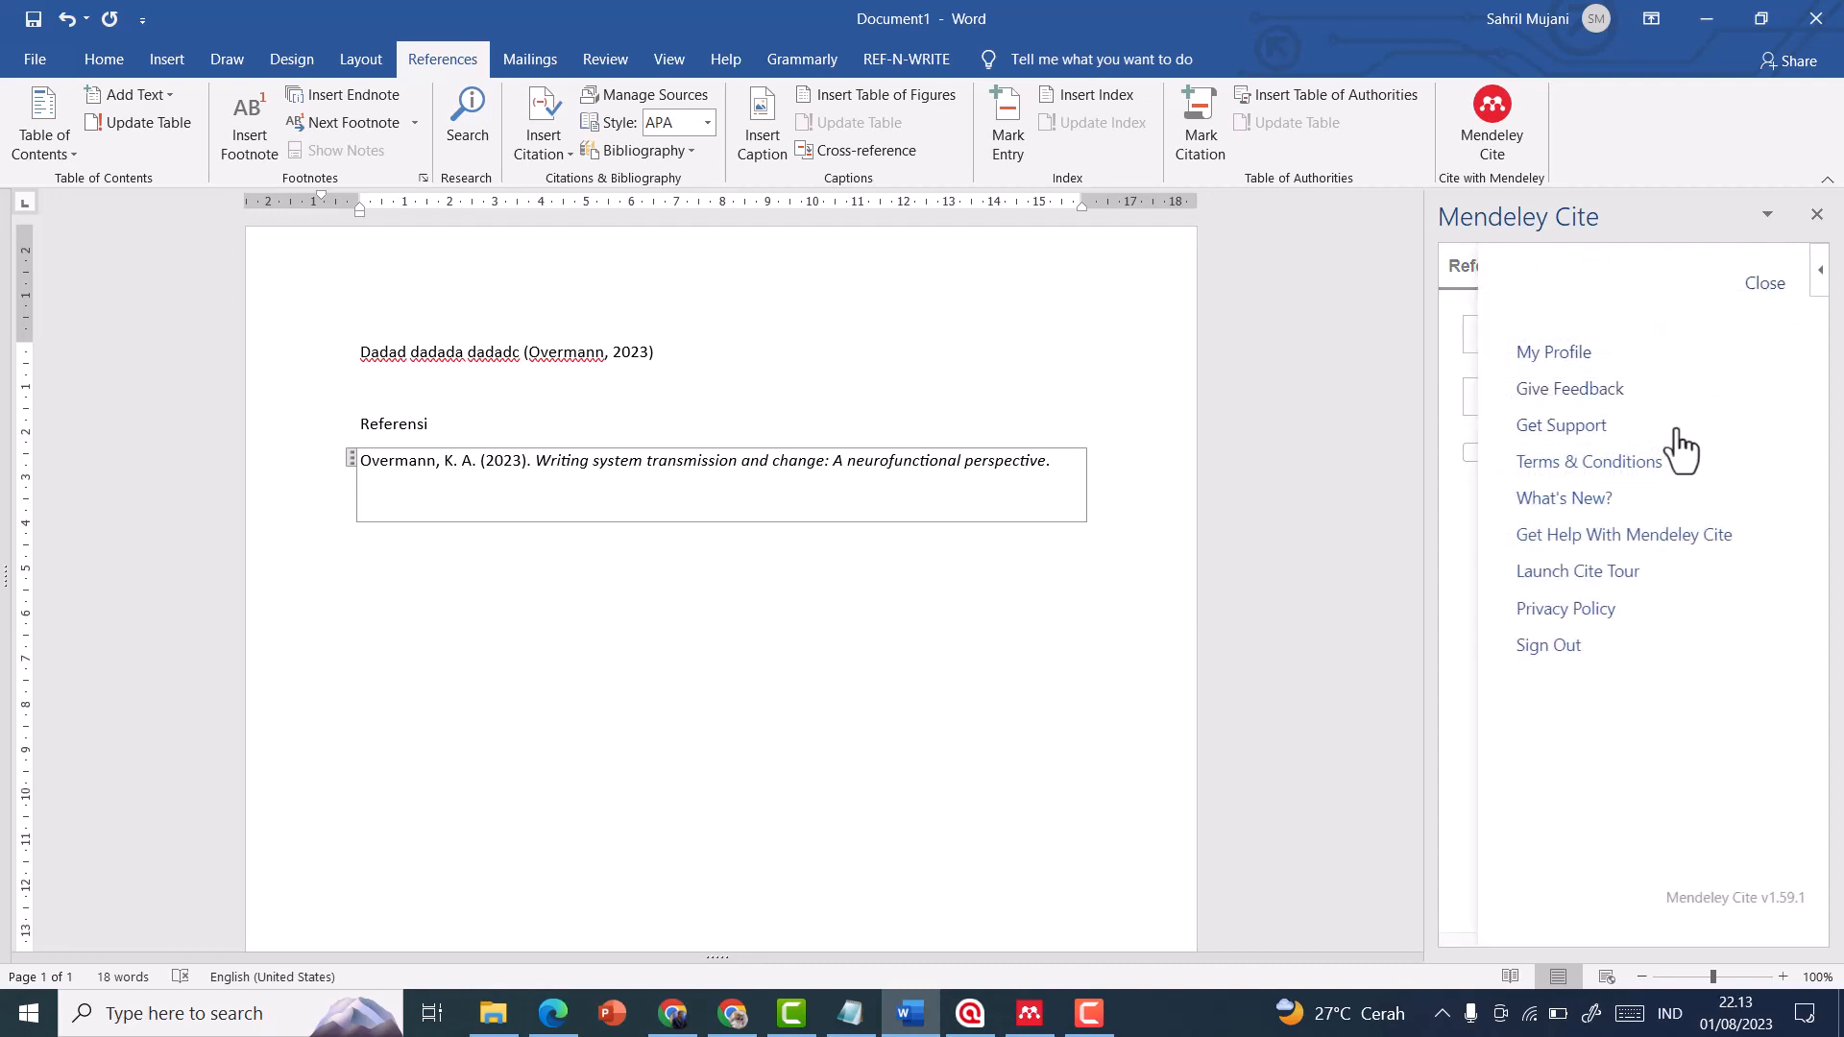
left_click(1818, 222)
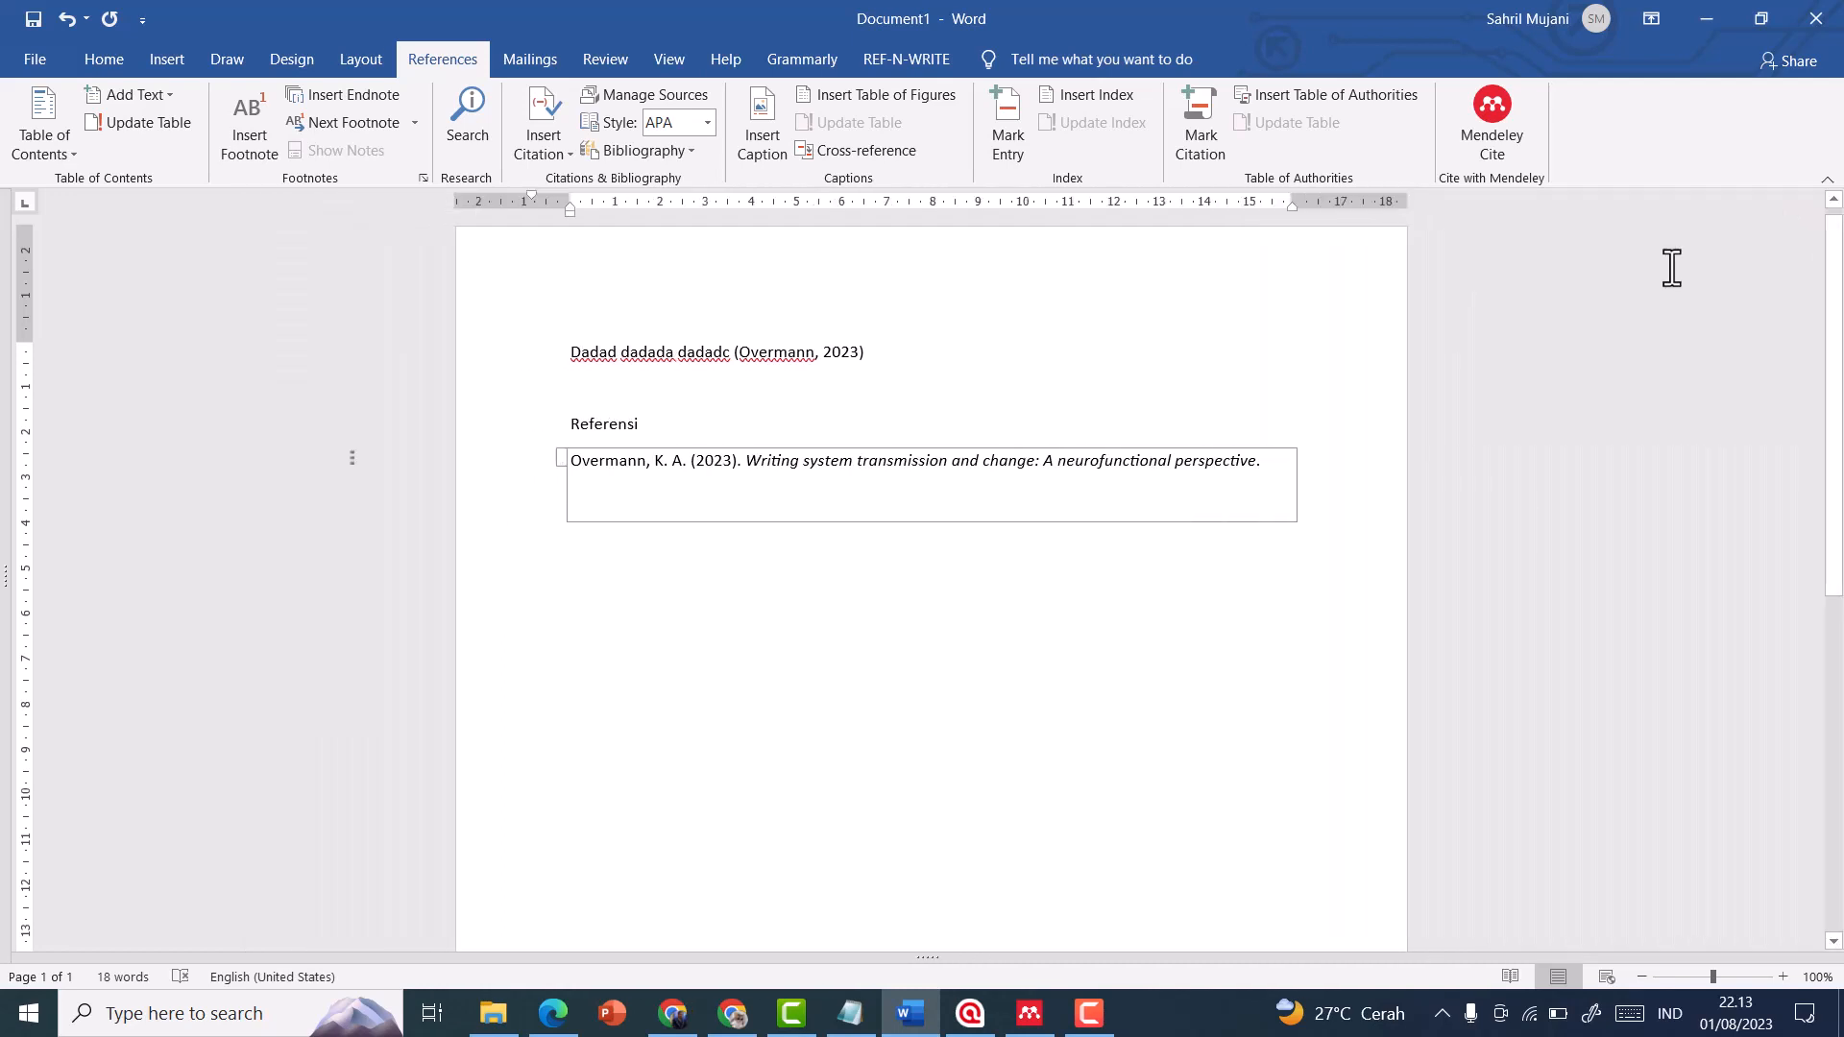
left_click(1488, 113)
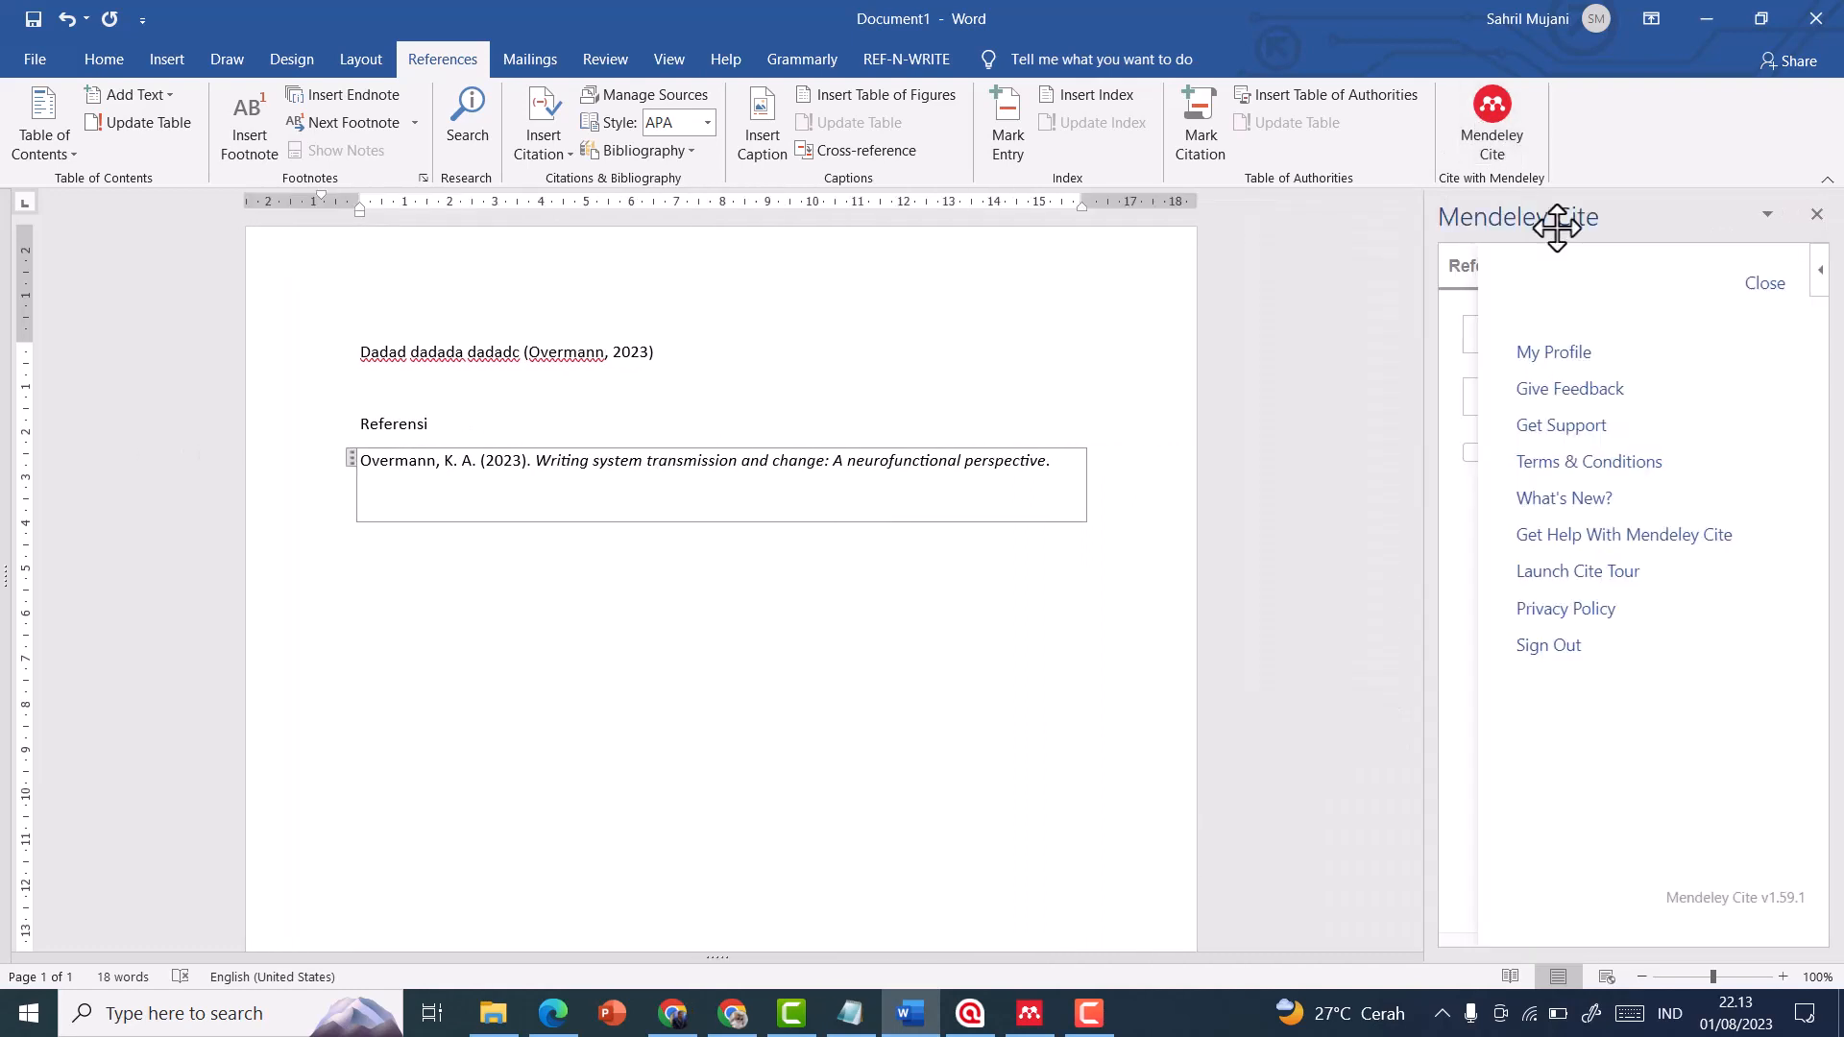
left_click(1765, 288)
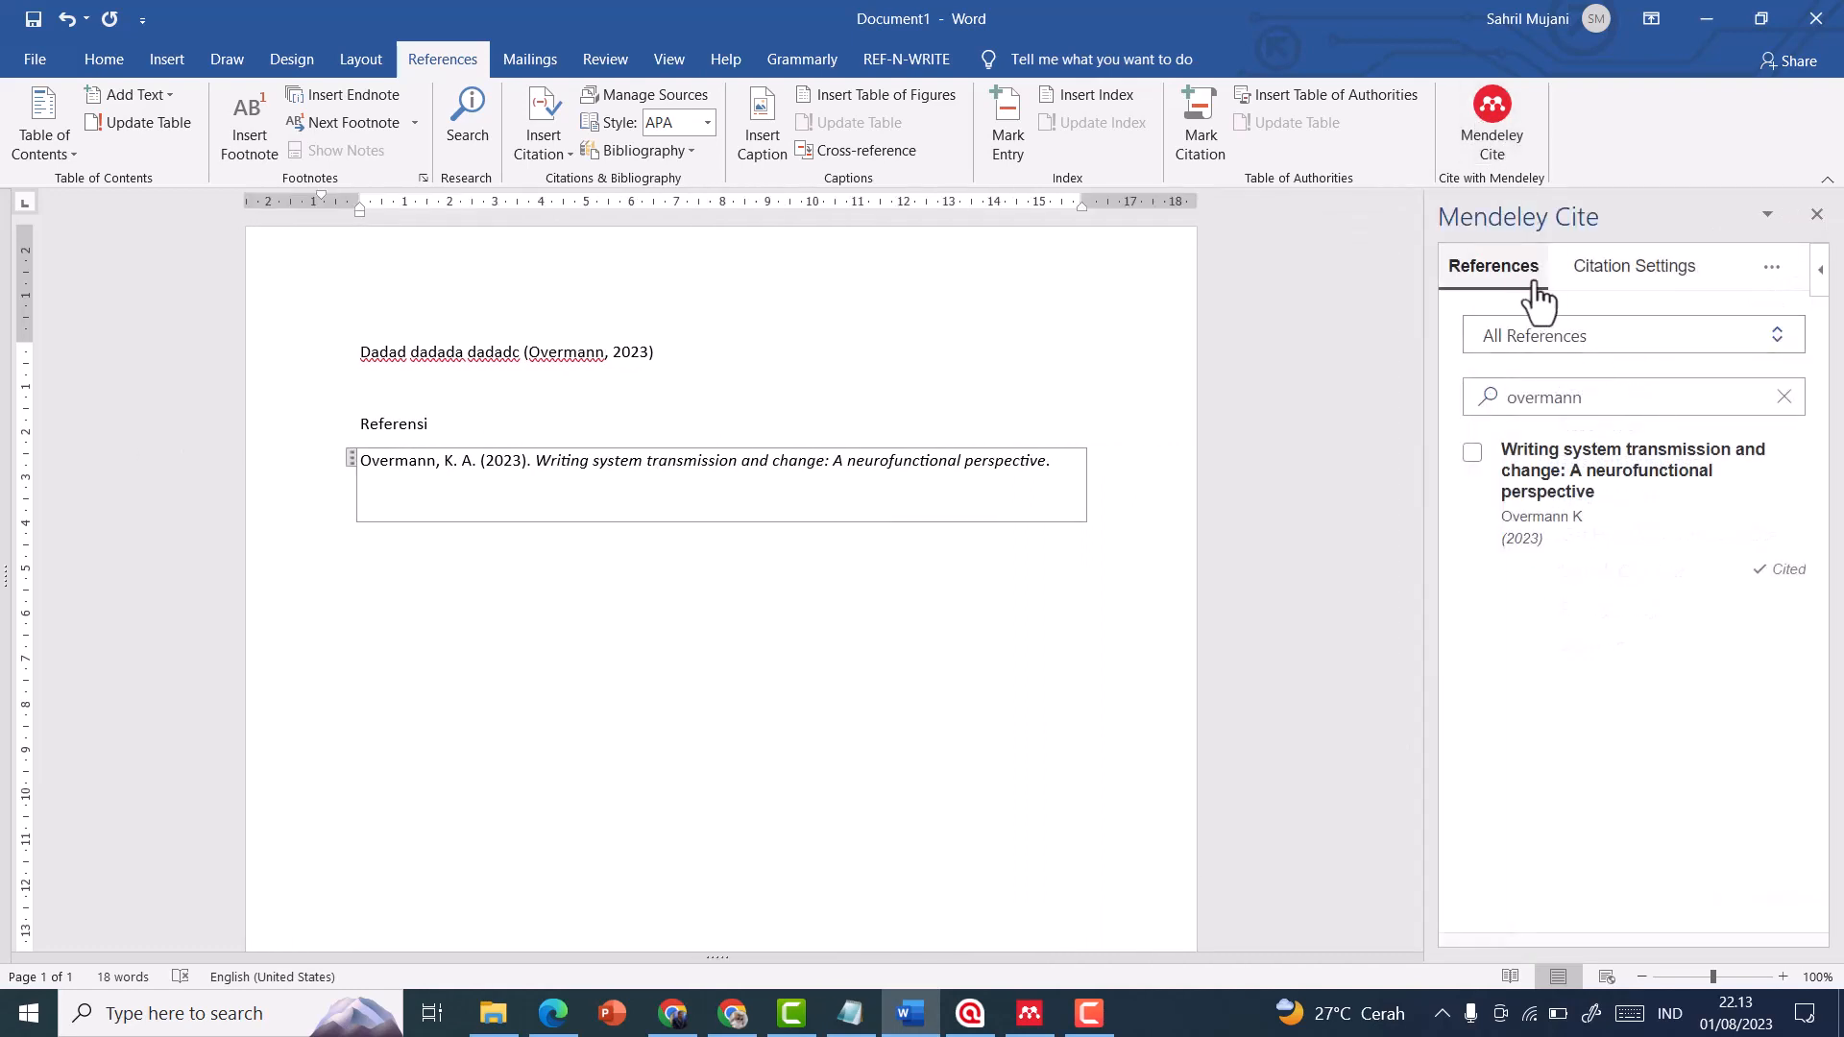
Change the Mendeley citation style to IEEE and update the document's citations
left_click(1618, 280)
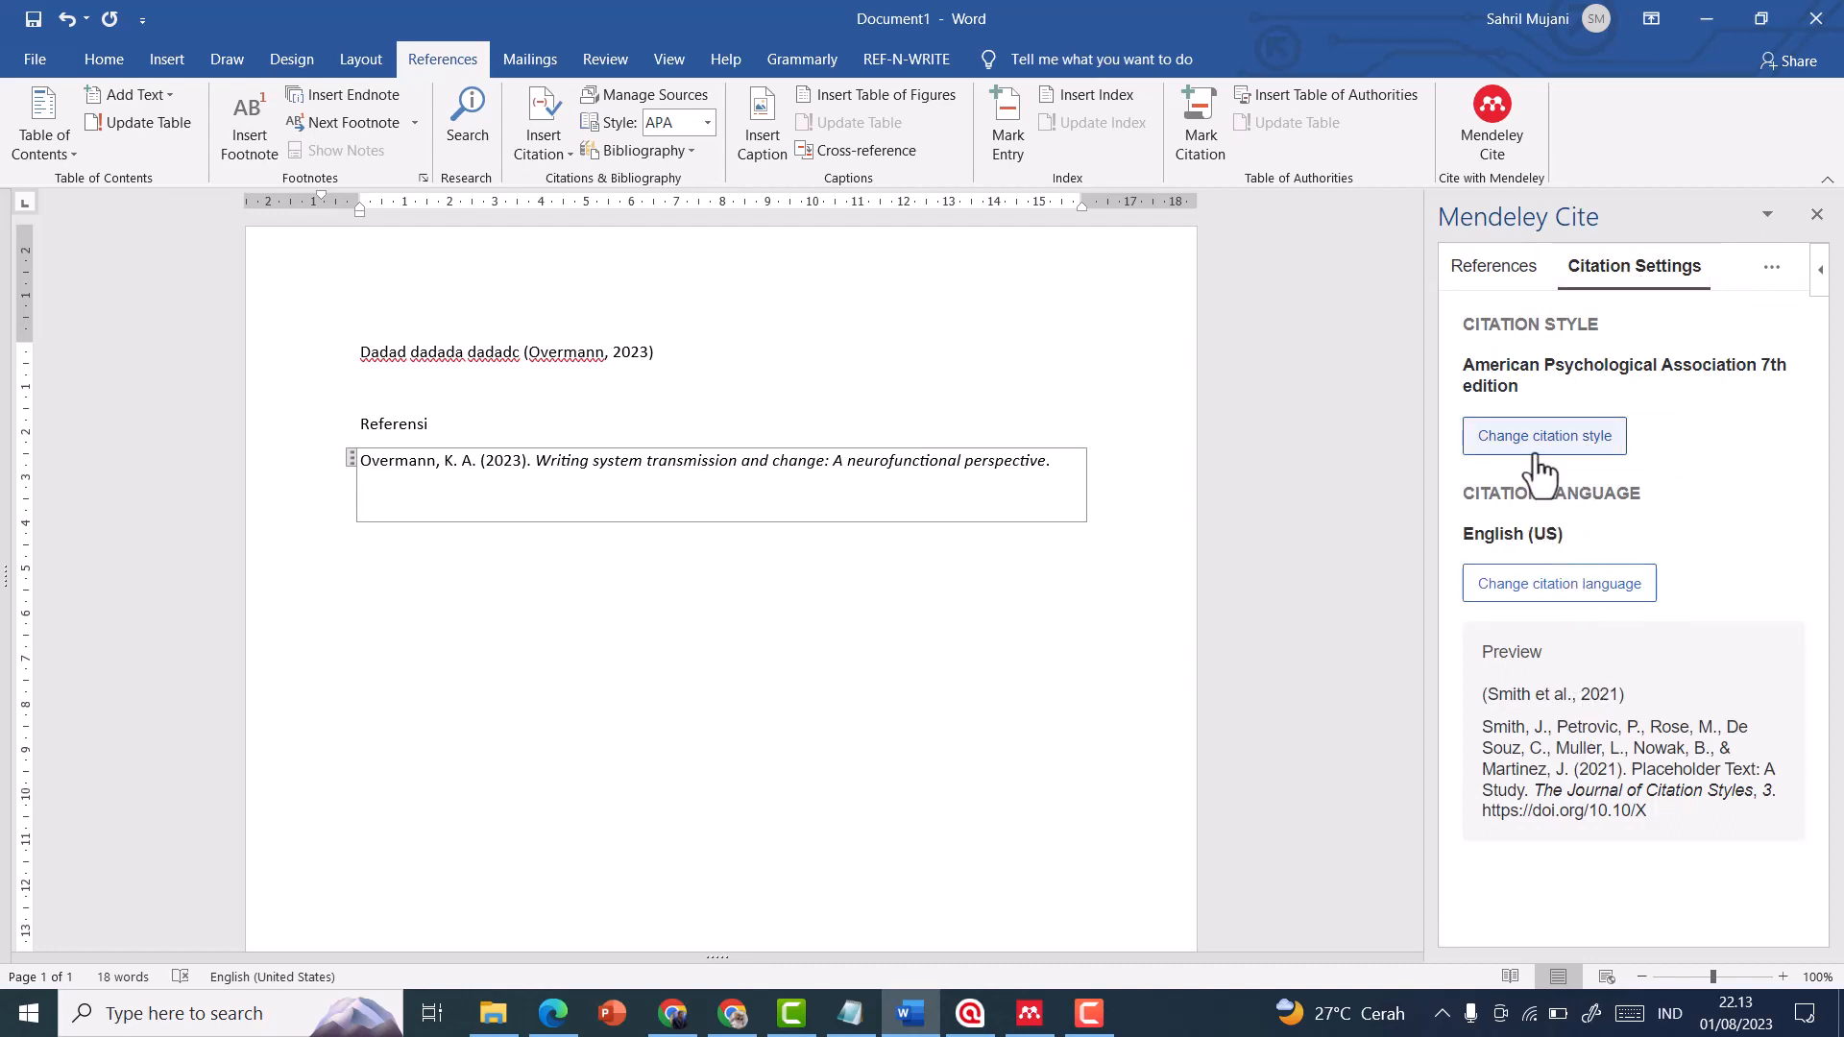
left_click_drag(1466, 368, 1629, 371)
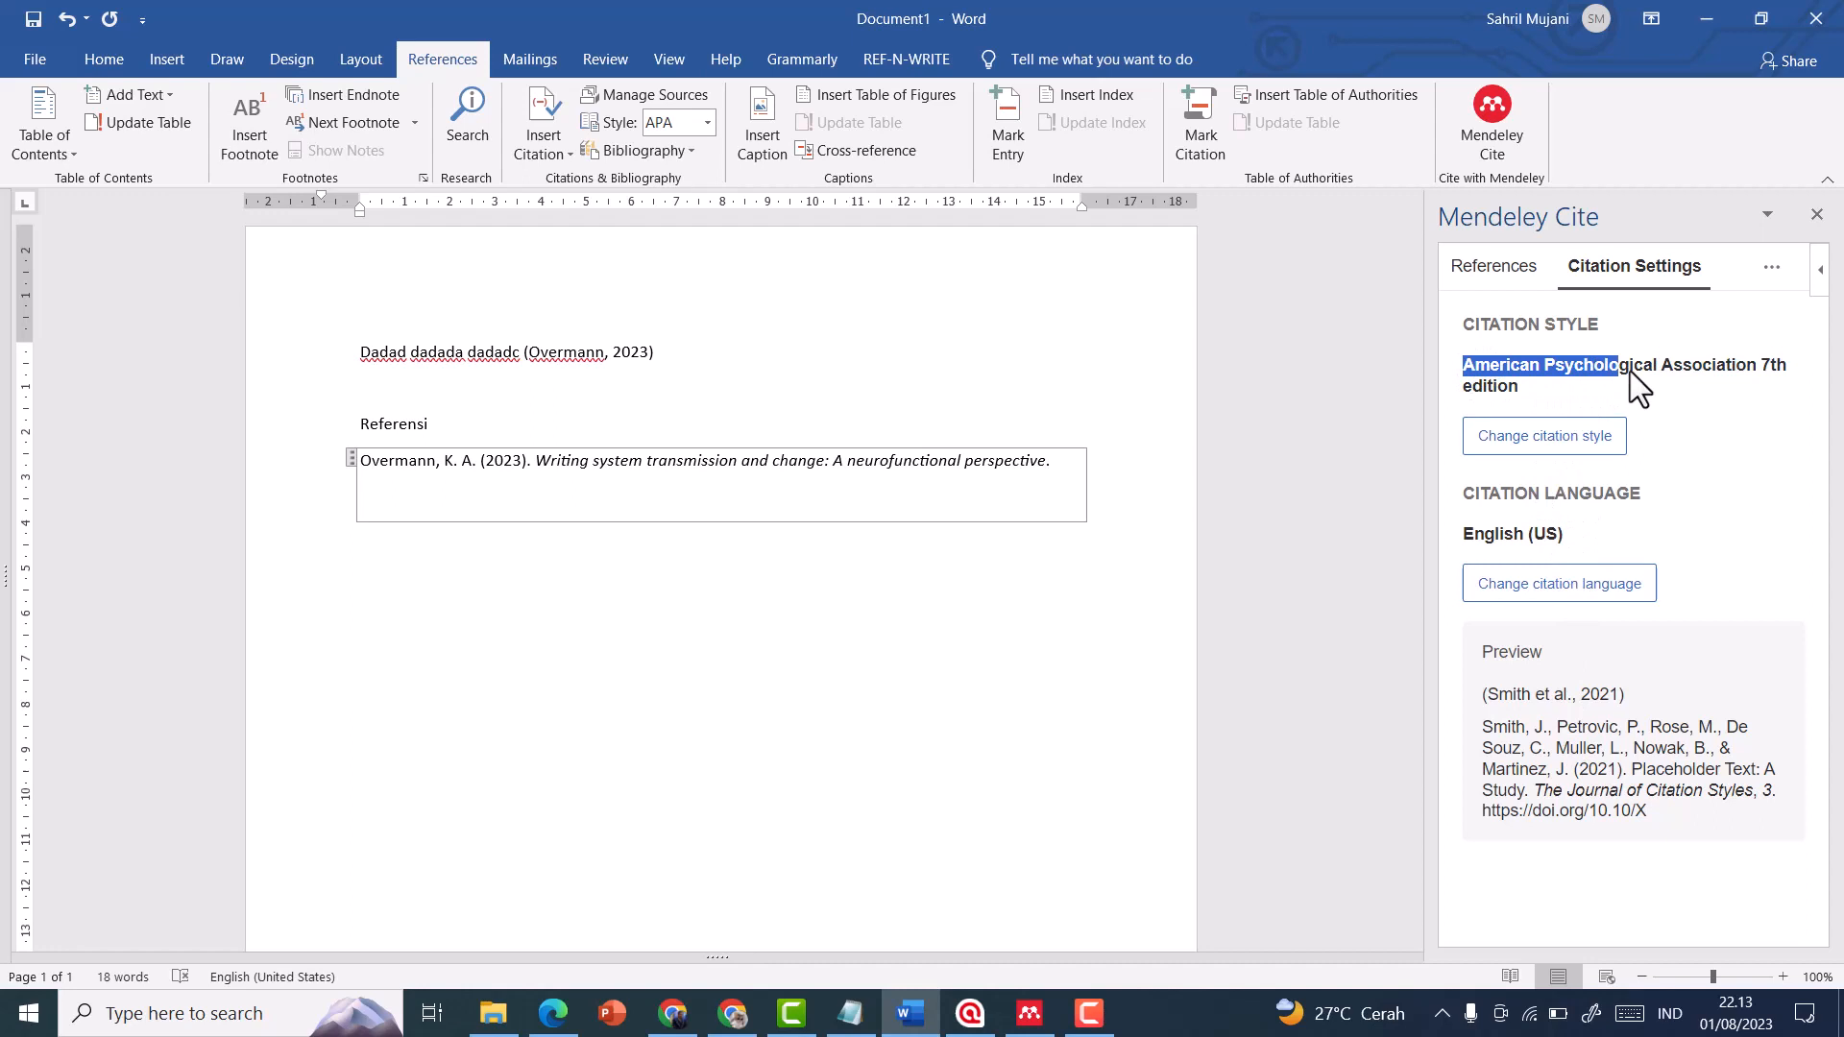
left_click(1541, 379)
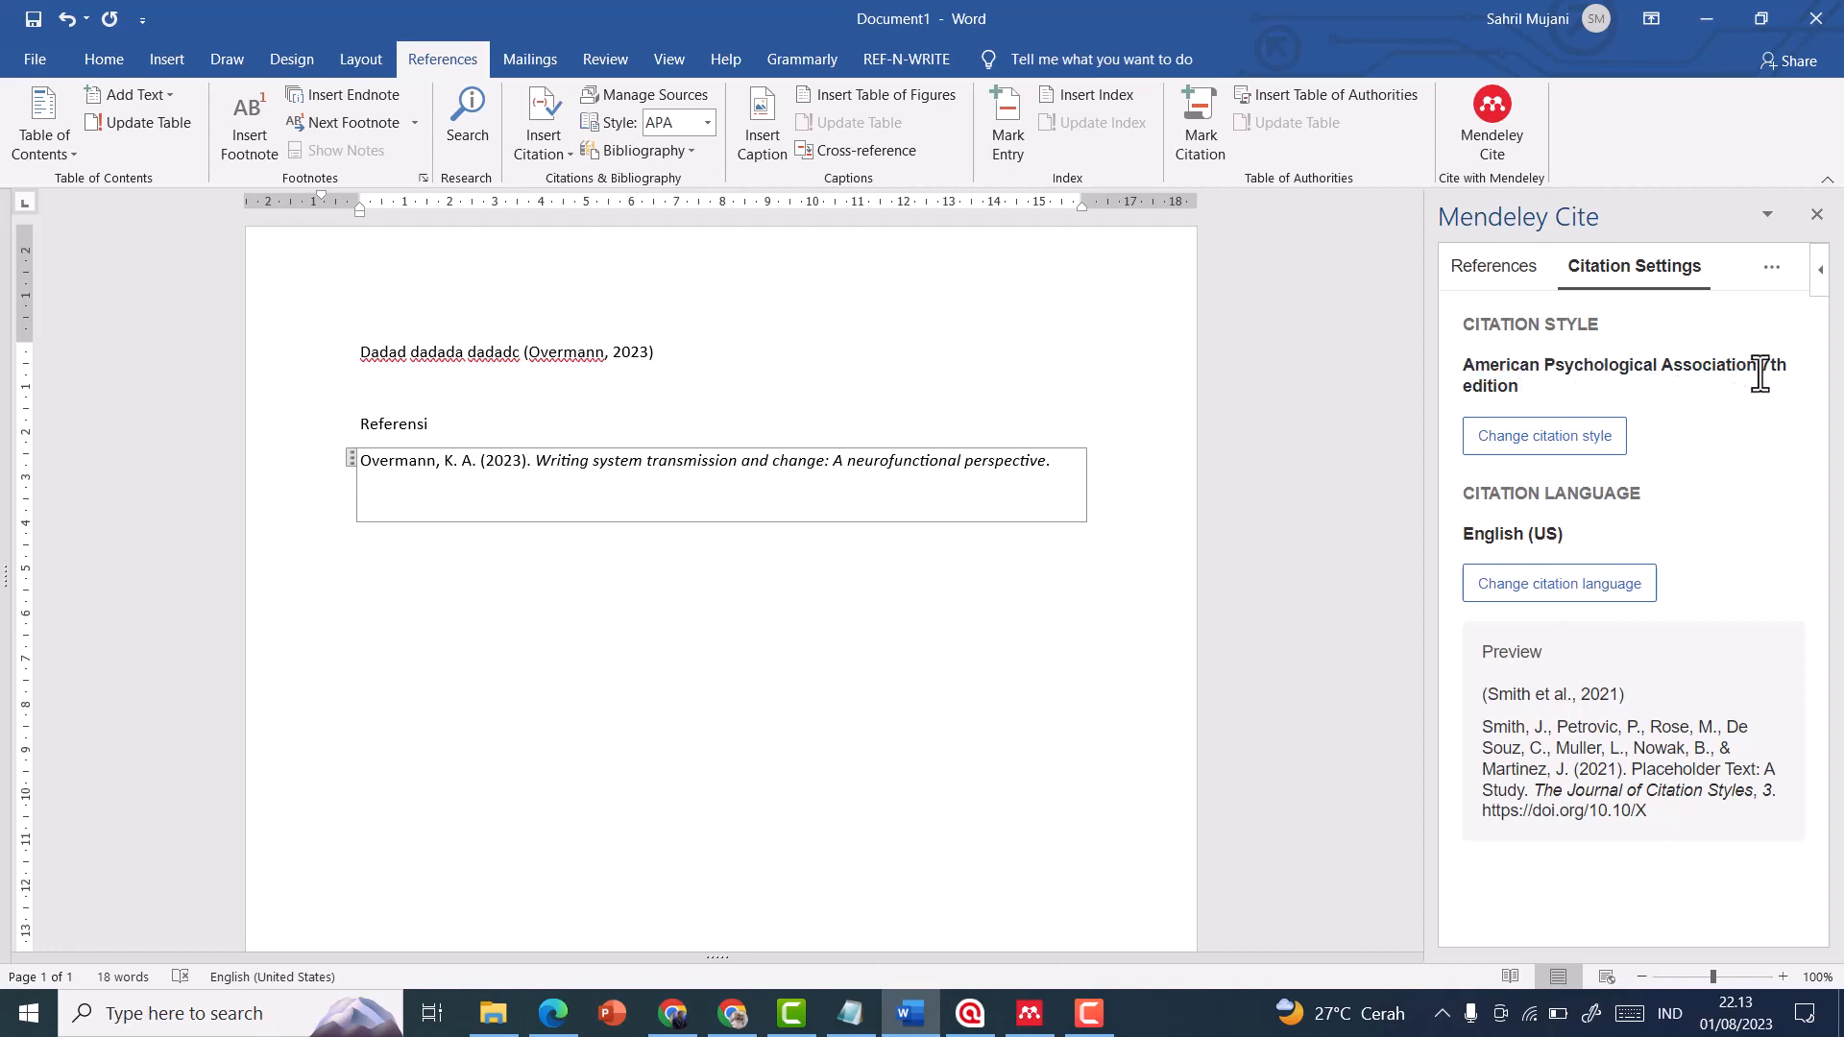
left_click_drag(1772, 371, 1785, 372)
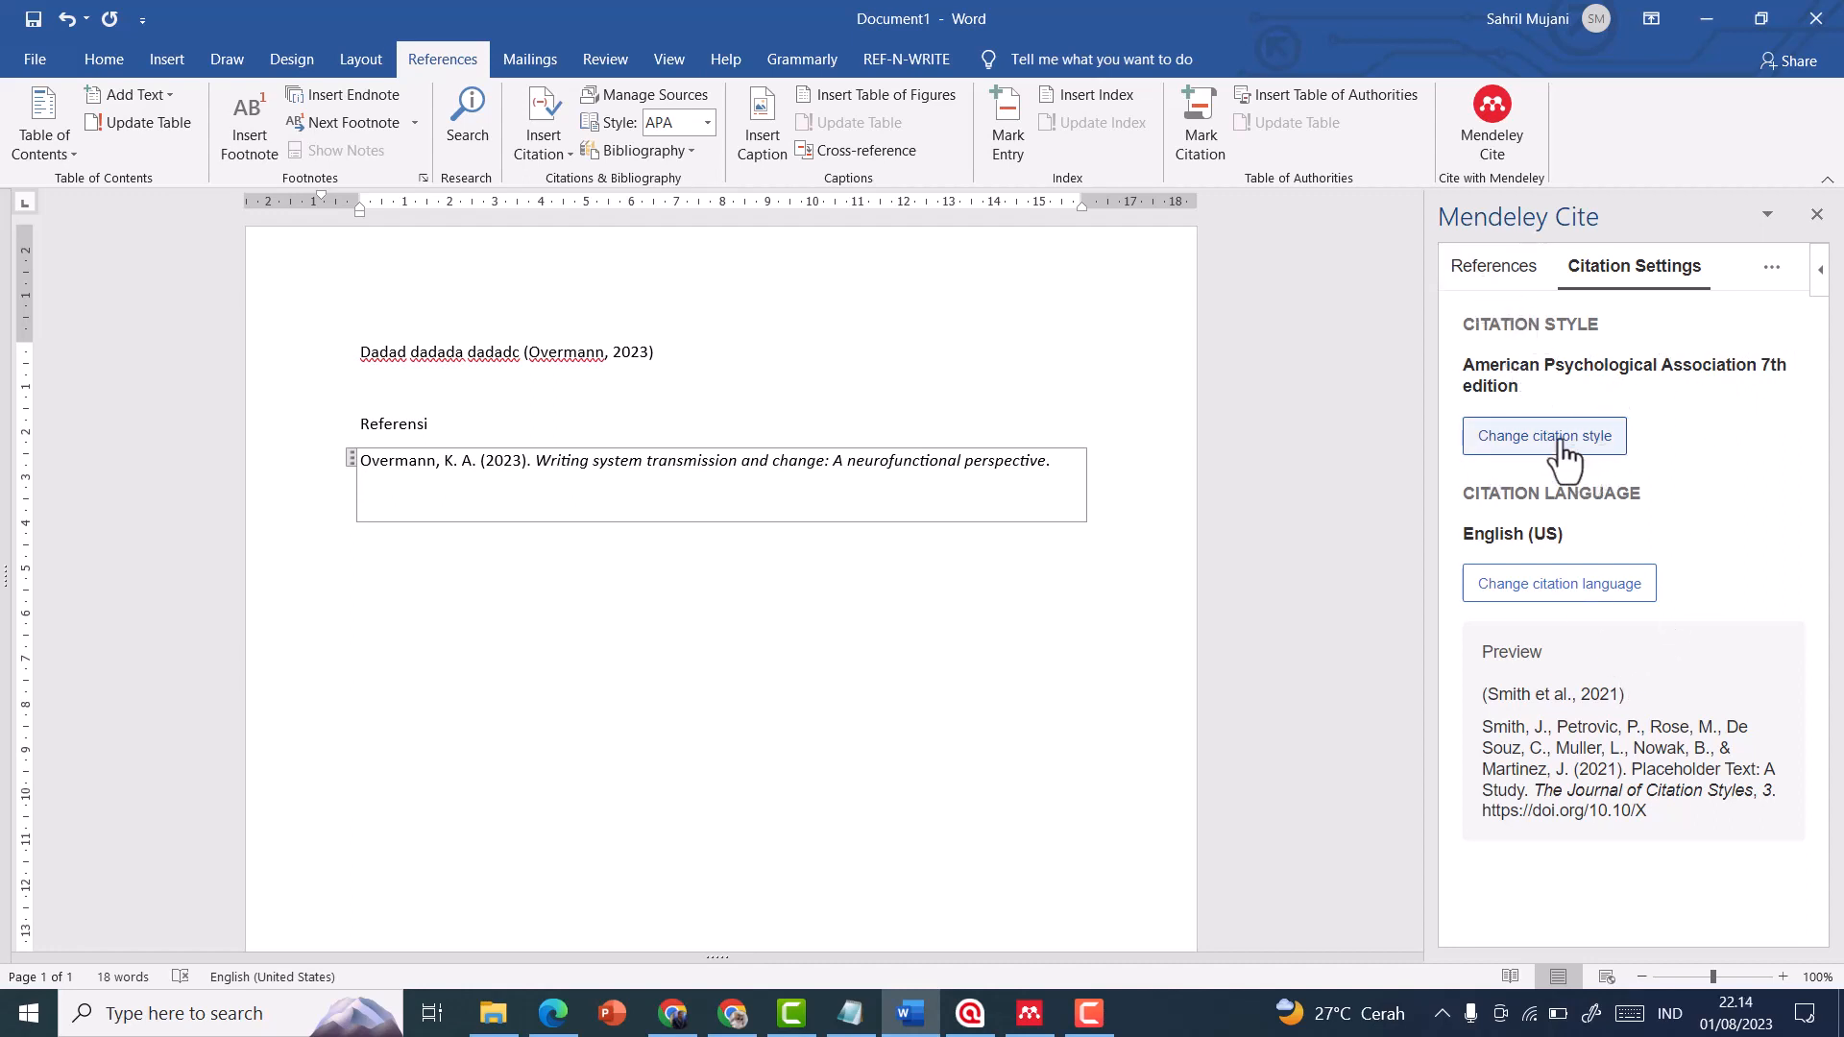
left_click(1529, 443)
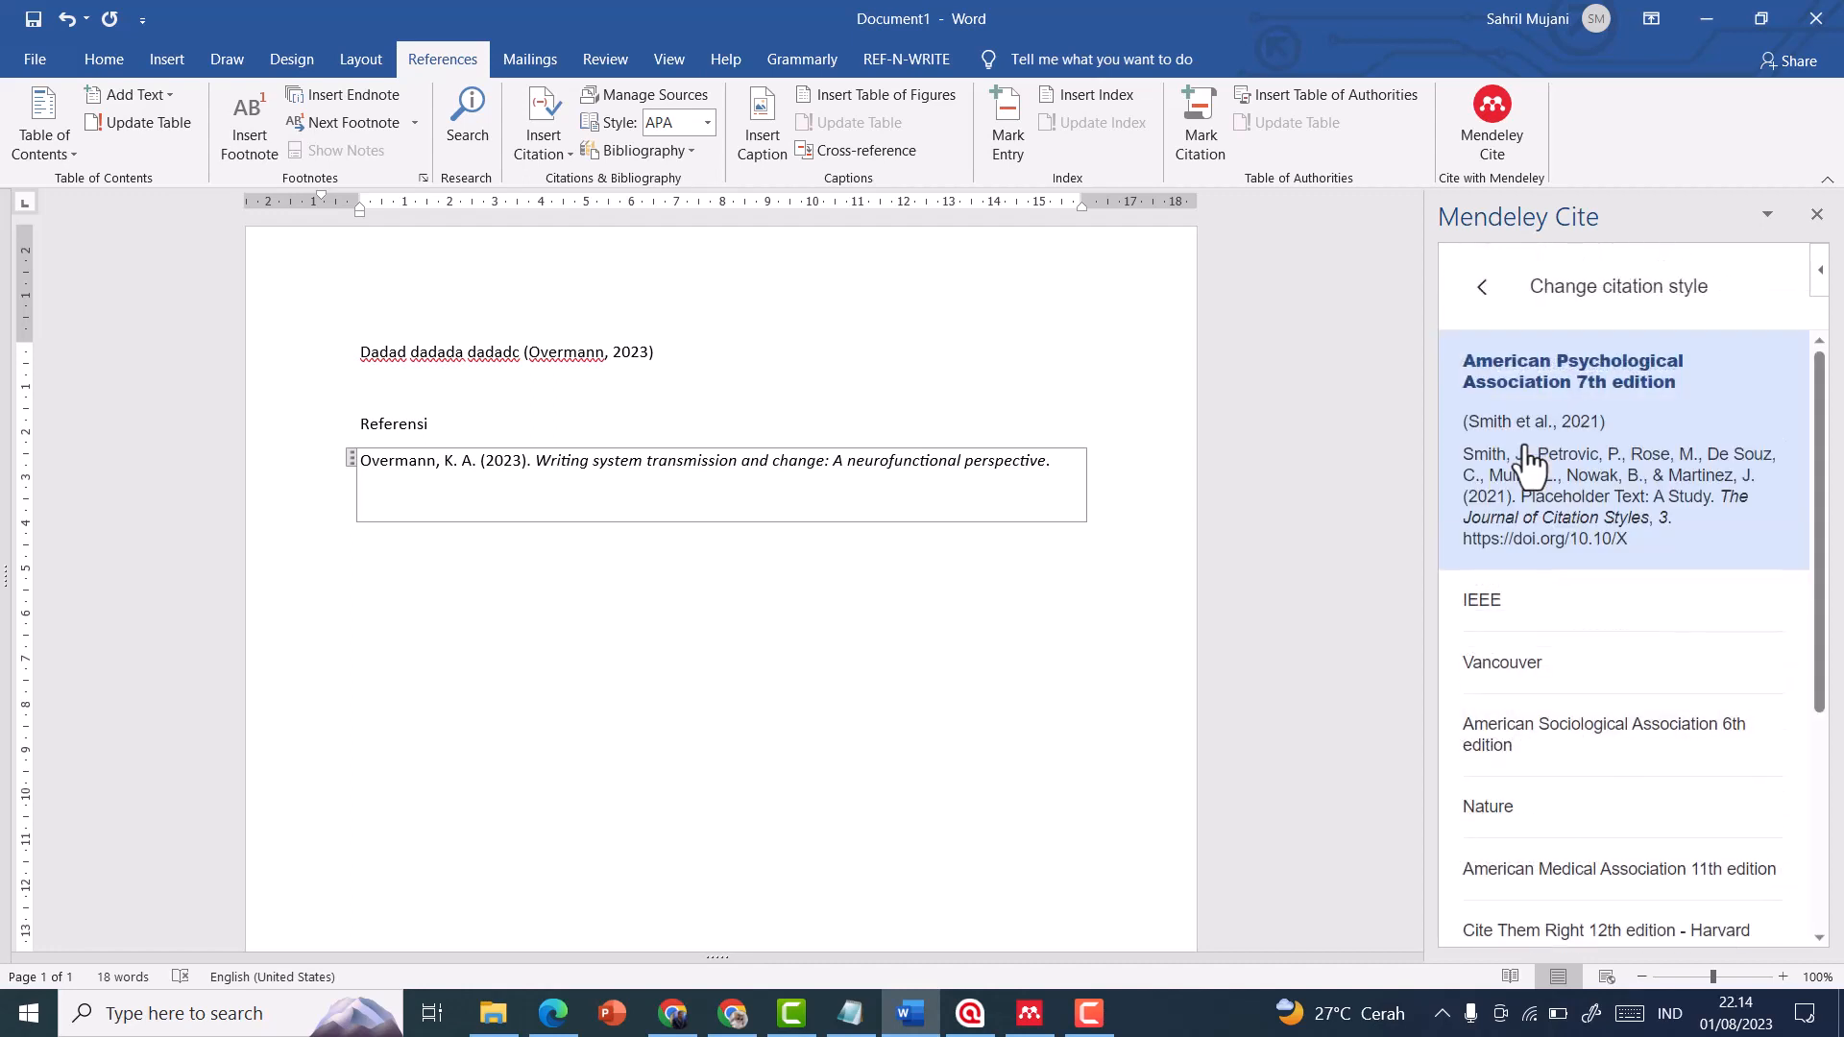
left_click(1515, 619)
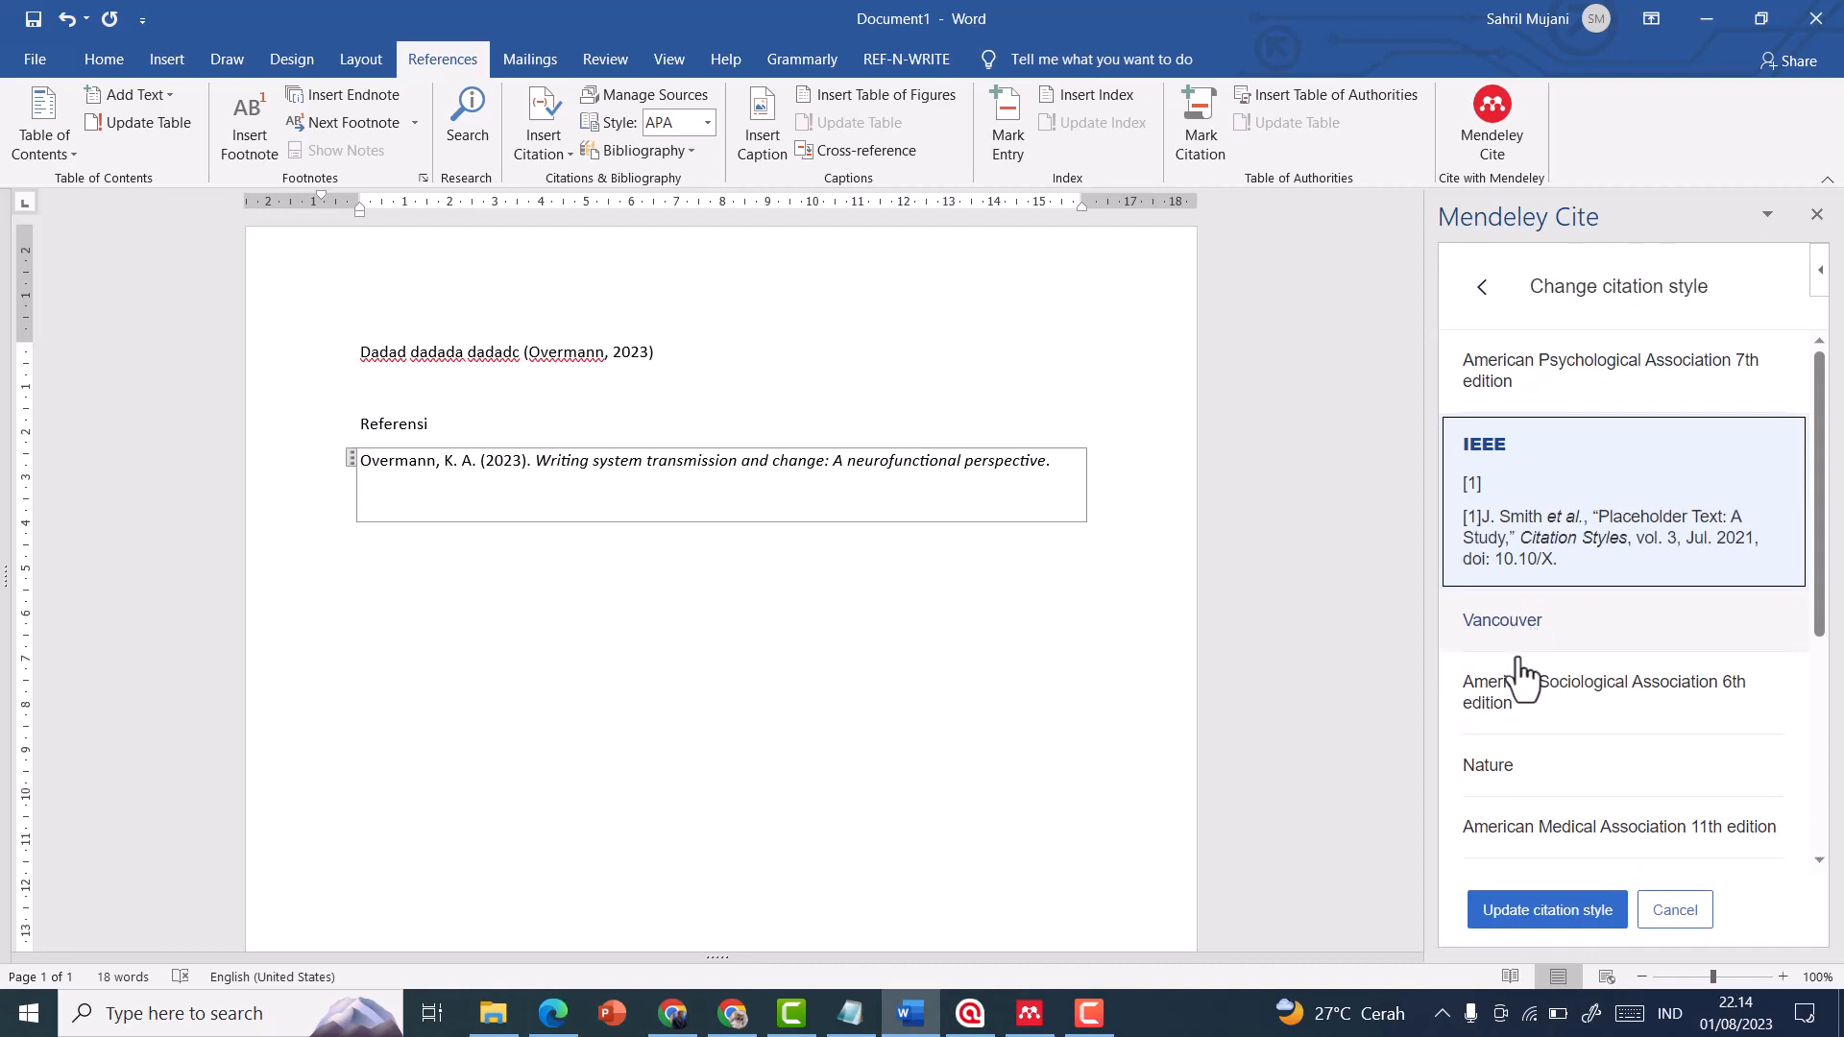
left_click(1537, 914)
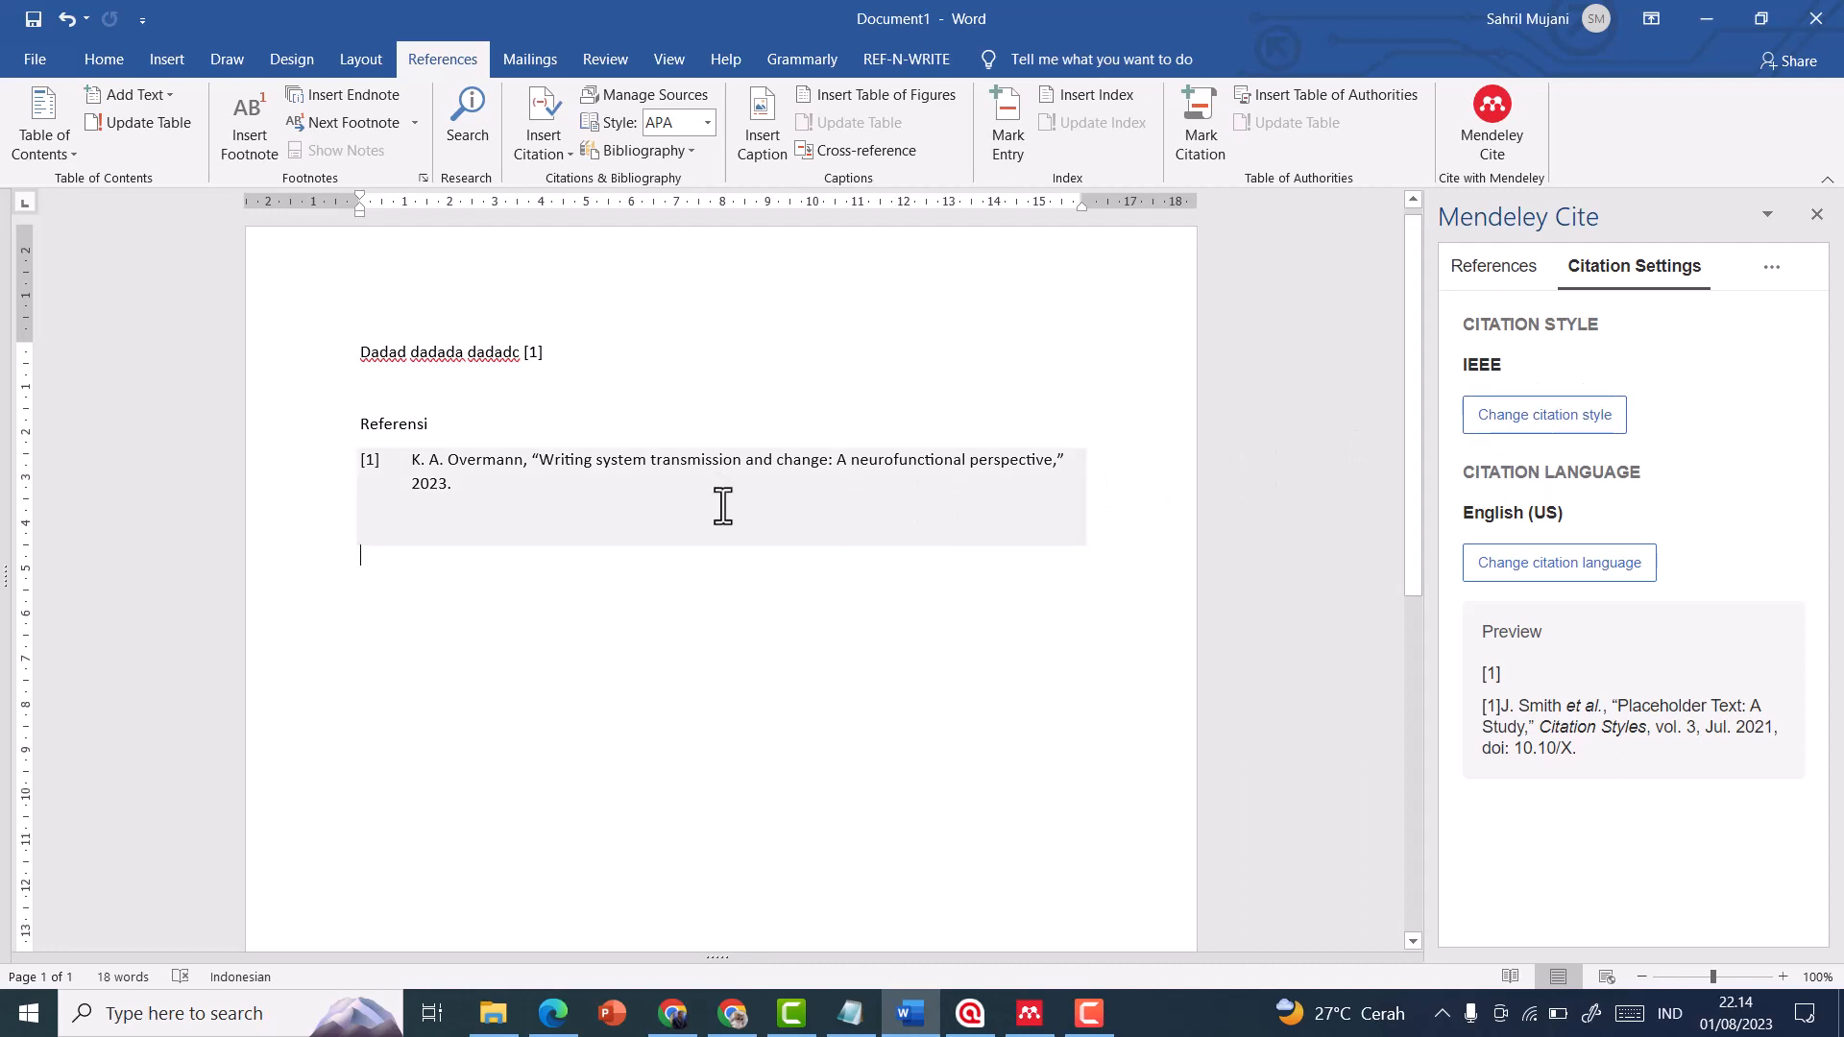
Set the citation style back to American Psychological Association 7th edition and check the in-text citation
left_click(1605, 423)
left_click(1609, 401)
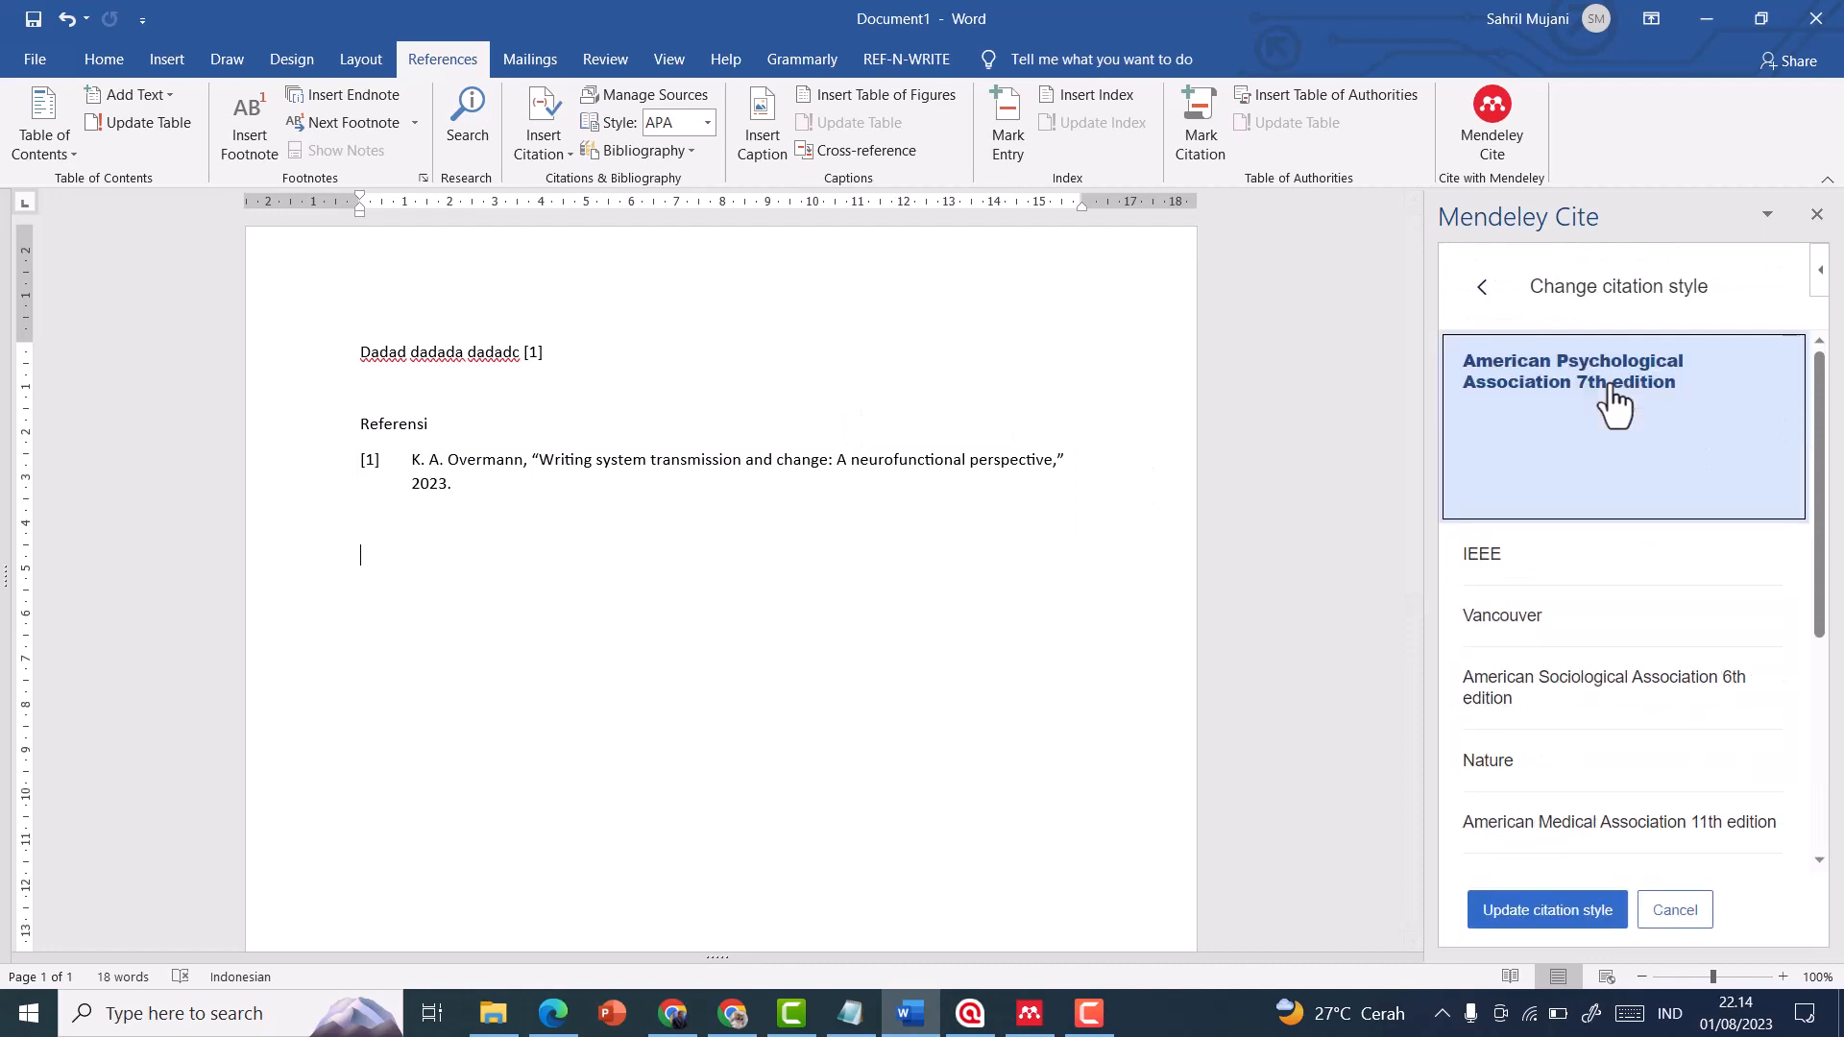
left_click(1563, 913)
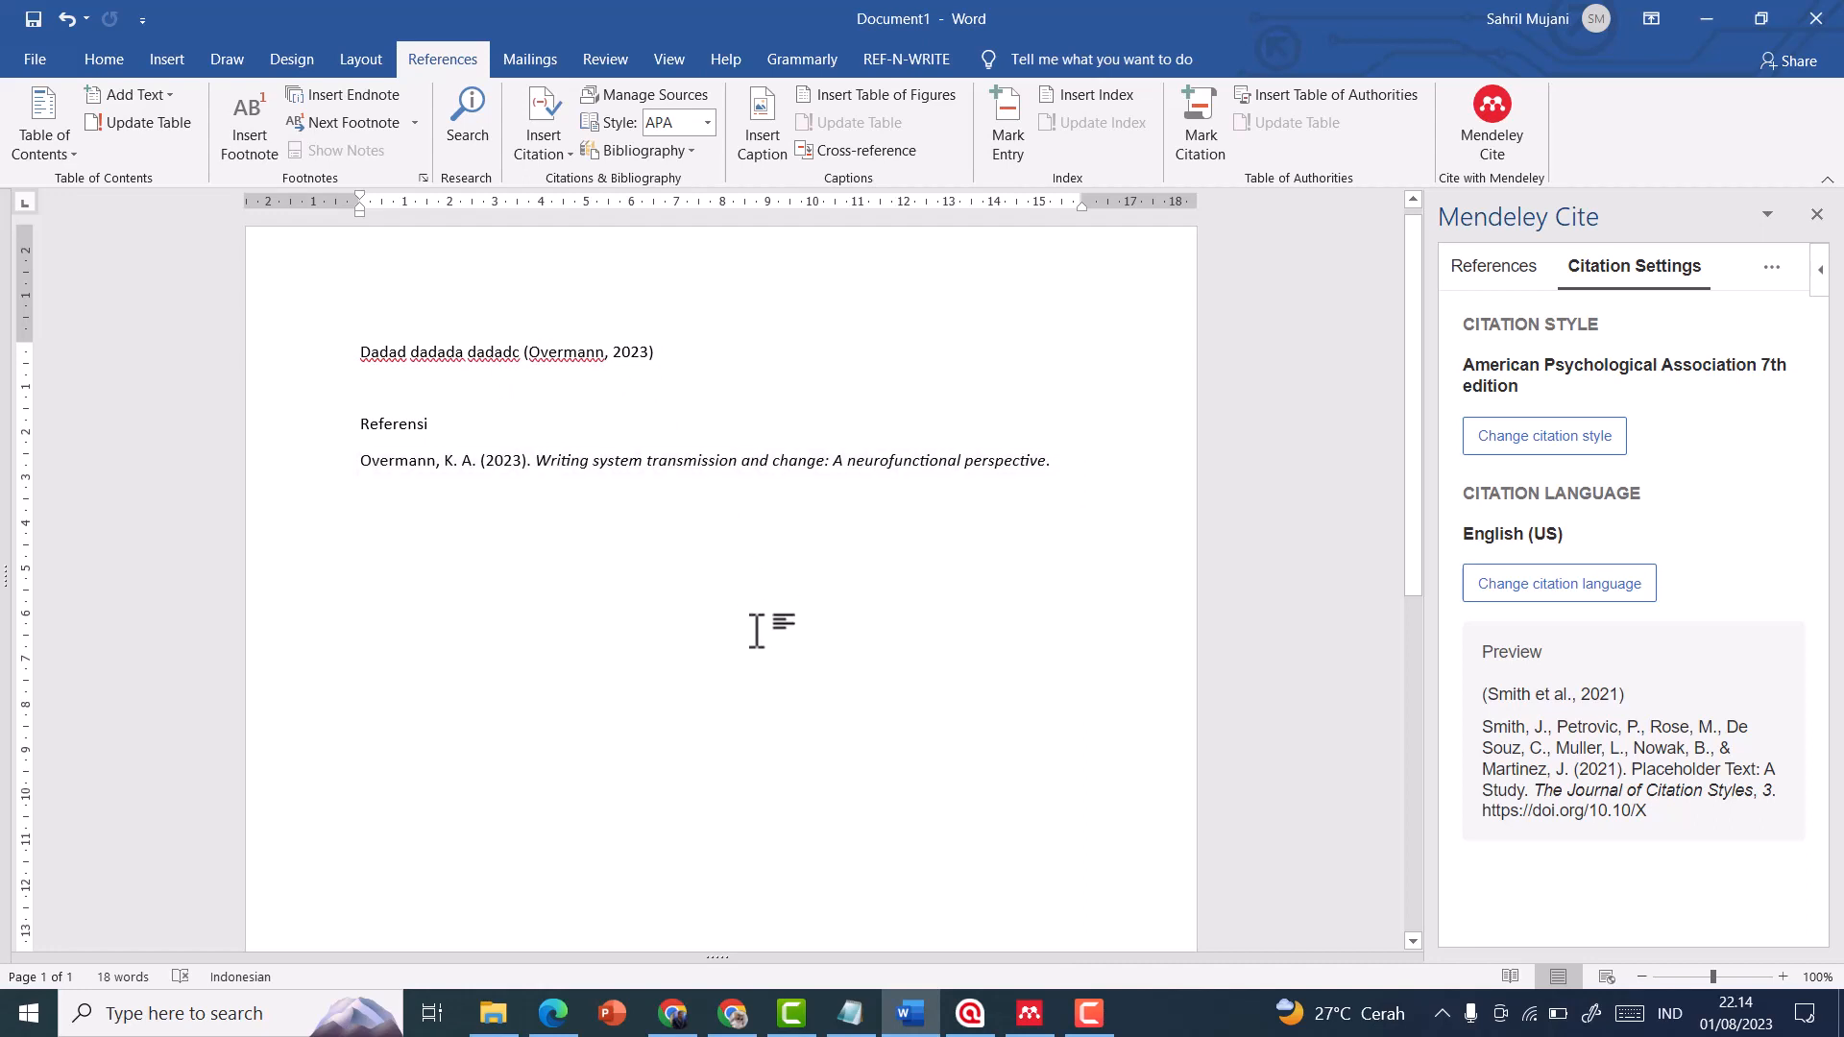
left_click(641, 352)
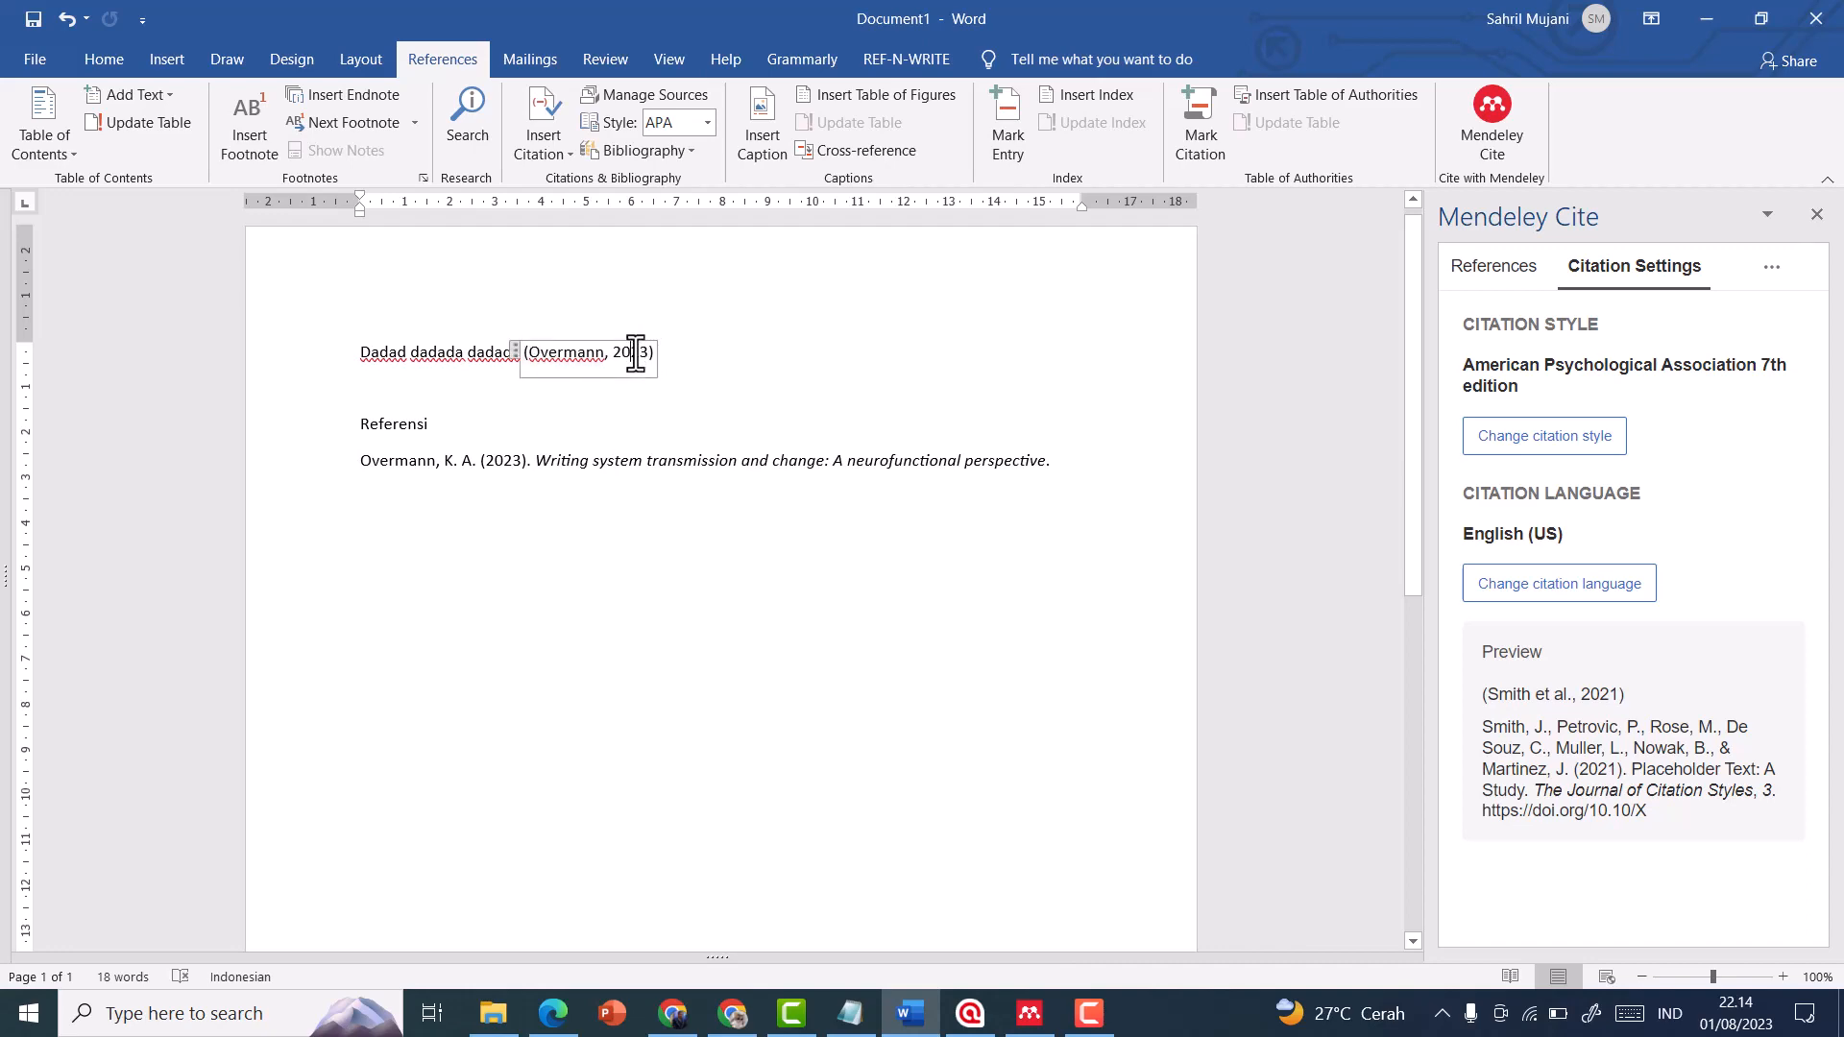
Delete the 2023 "Writing system transmission and change: A neurofunctional perspective" reference from the Mendeley Reference Manager library
double_click(636, 352)
left_click(693, 375)
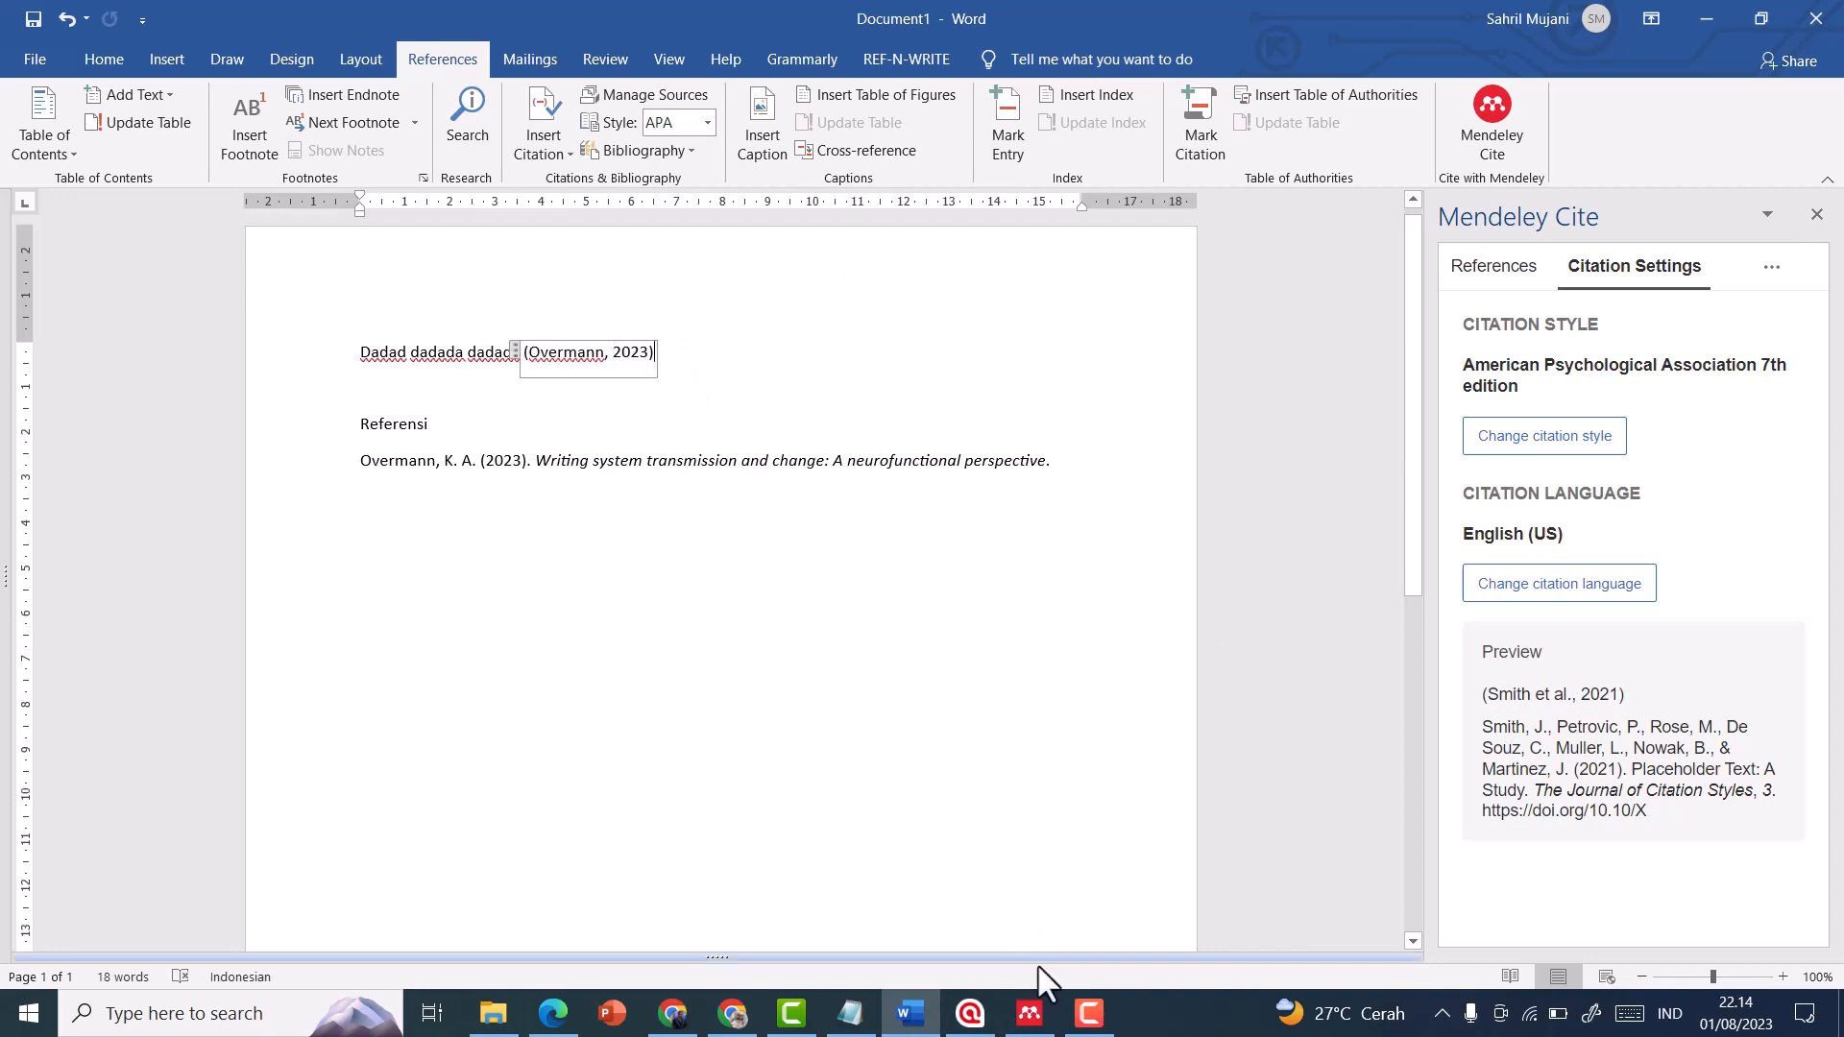
left_click(1030, 1013)
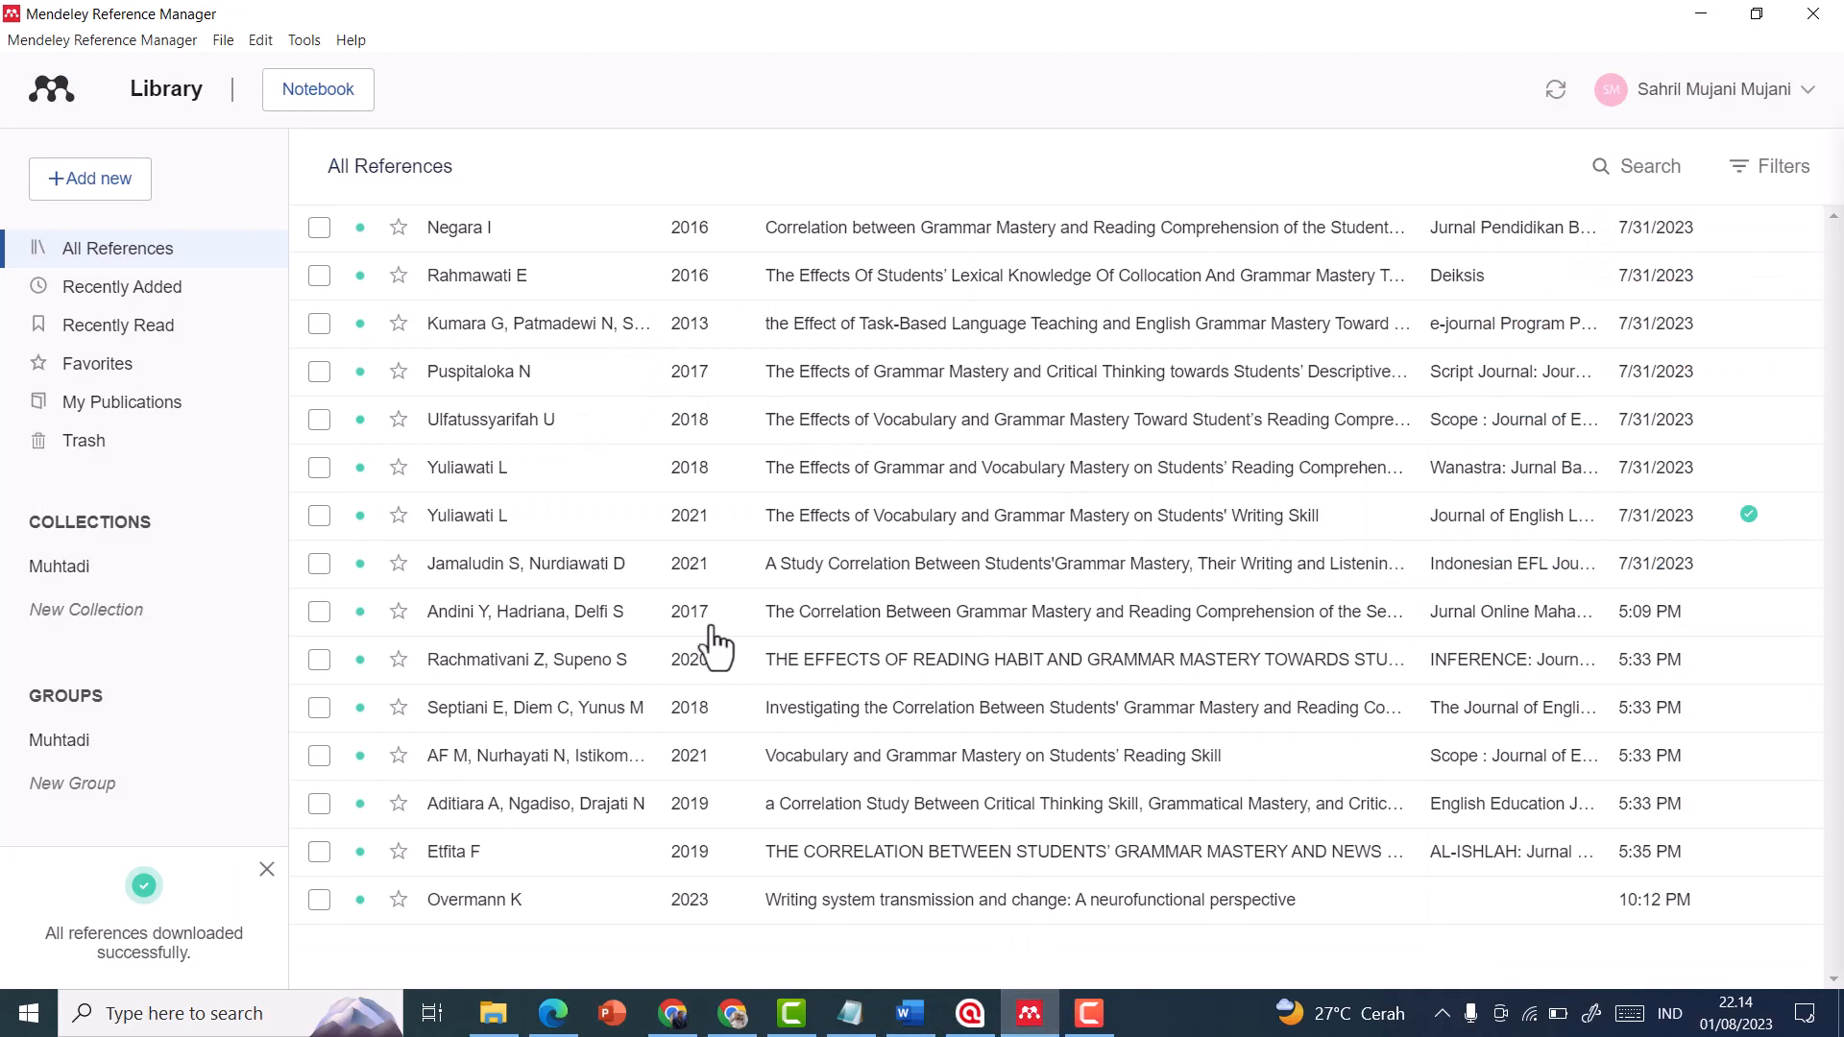
left_click(319, 901)
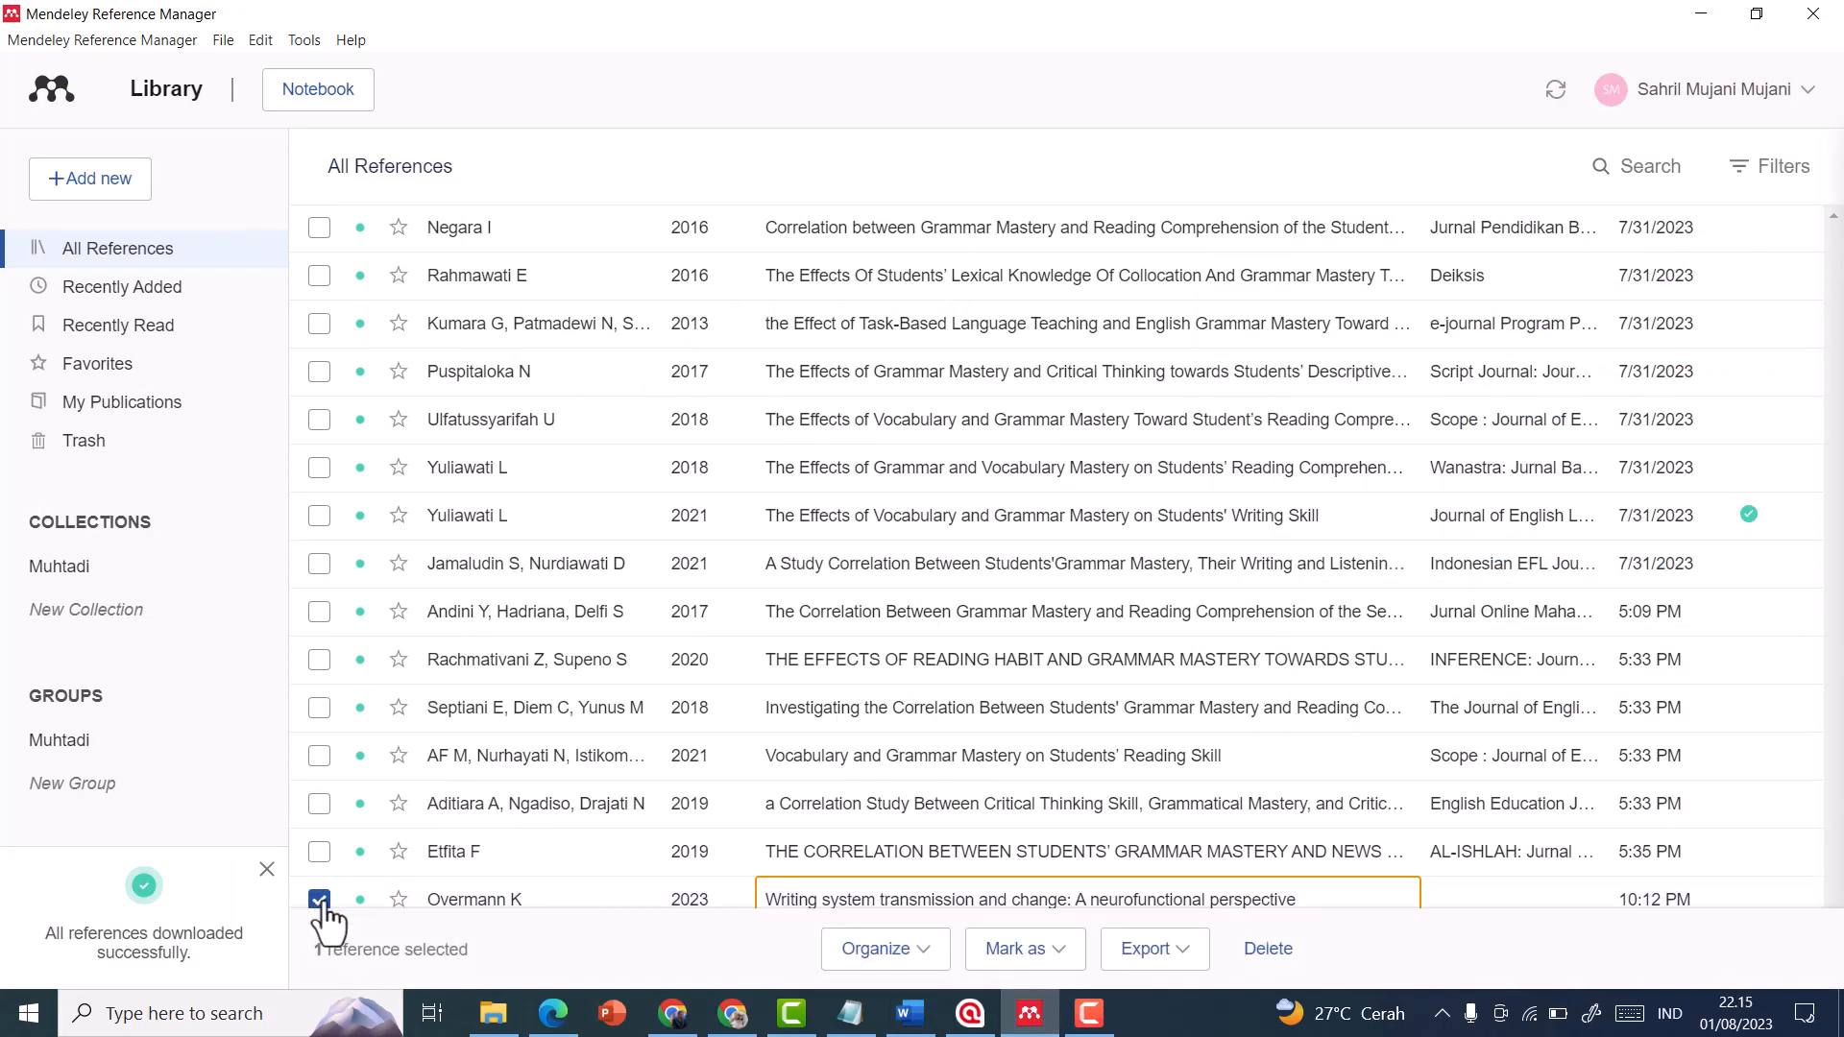
left_click(1268, 948)
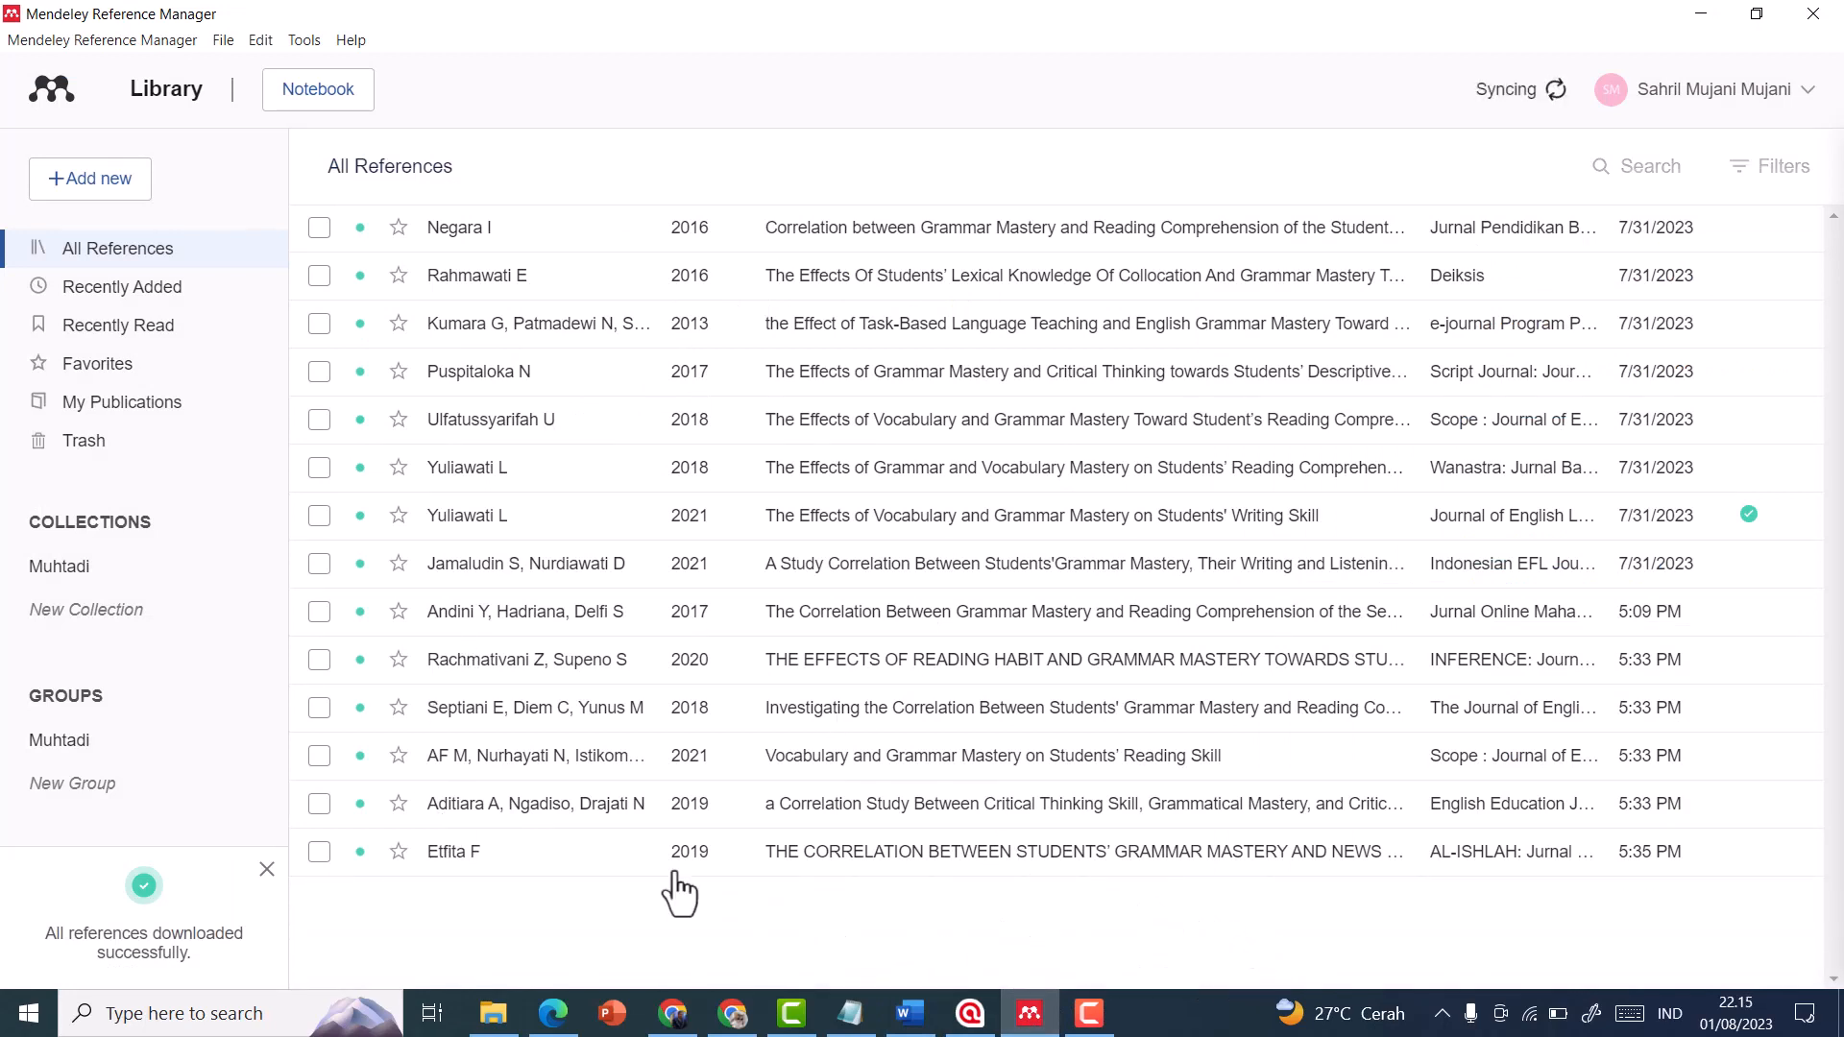
Switch to Word and delete "dadadc" together with its in-text citation after "Dadad dadada"
left_click(911, 1014)
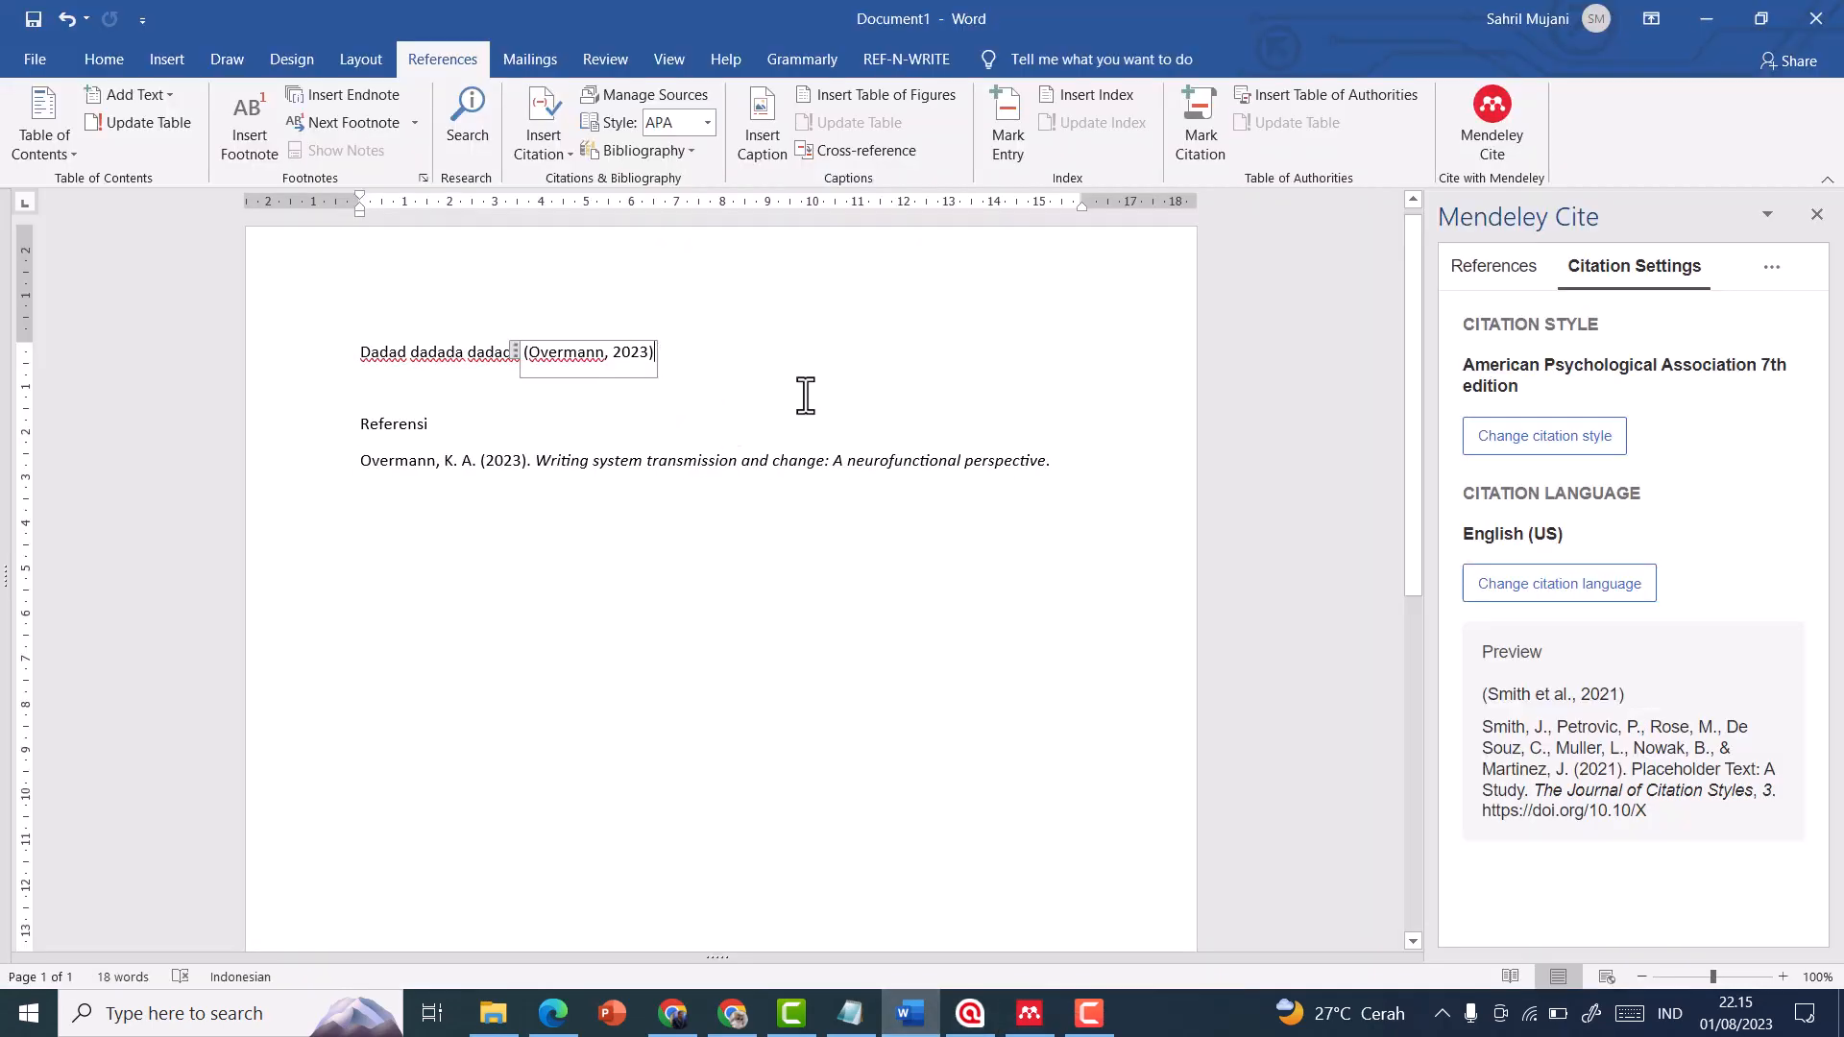
left_click(535, 375)
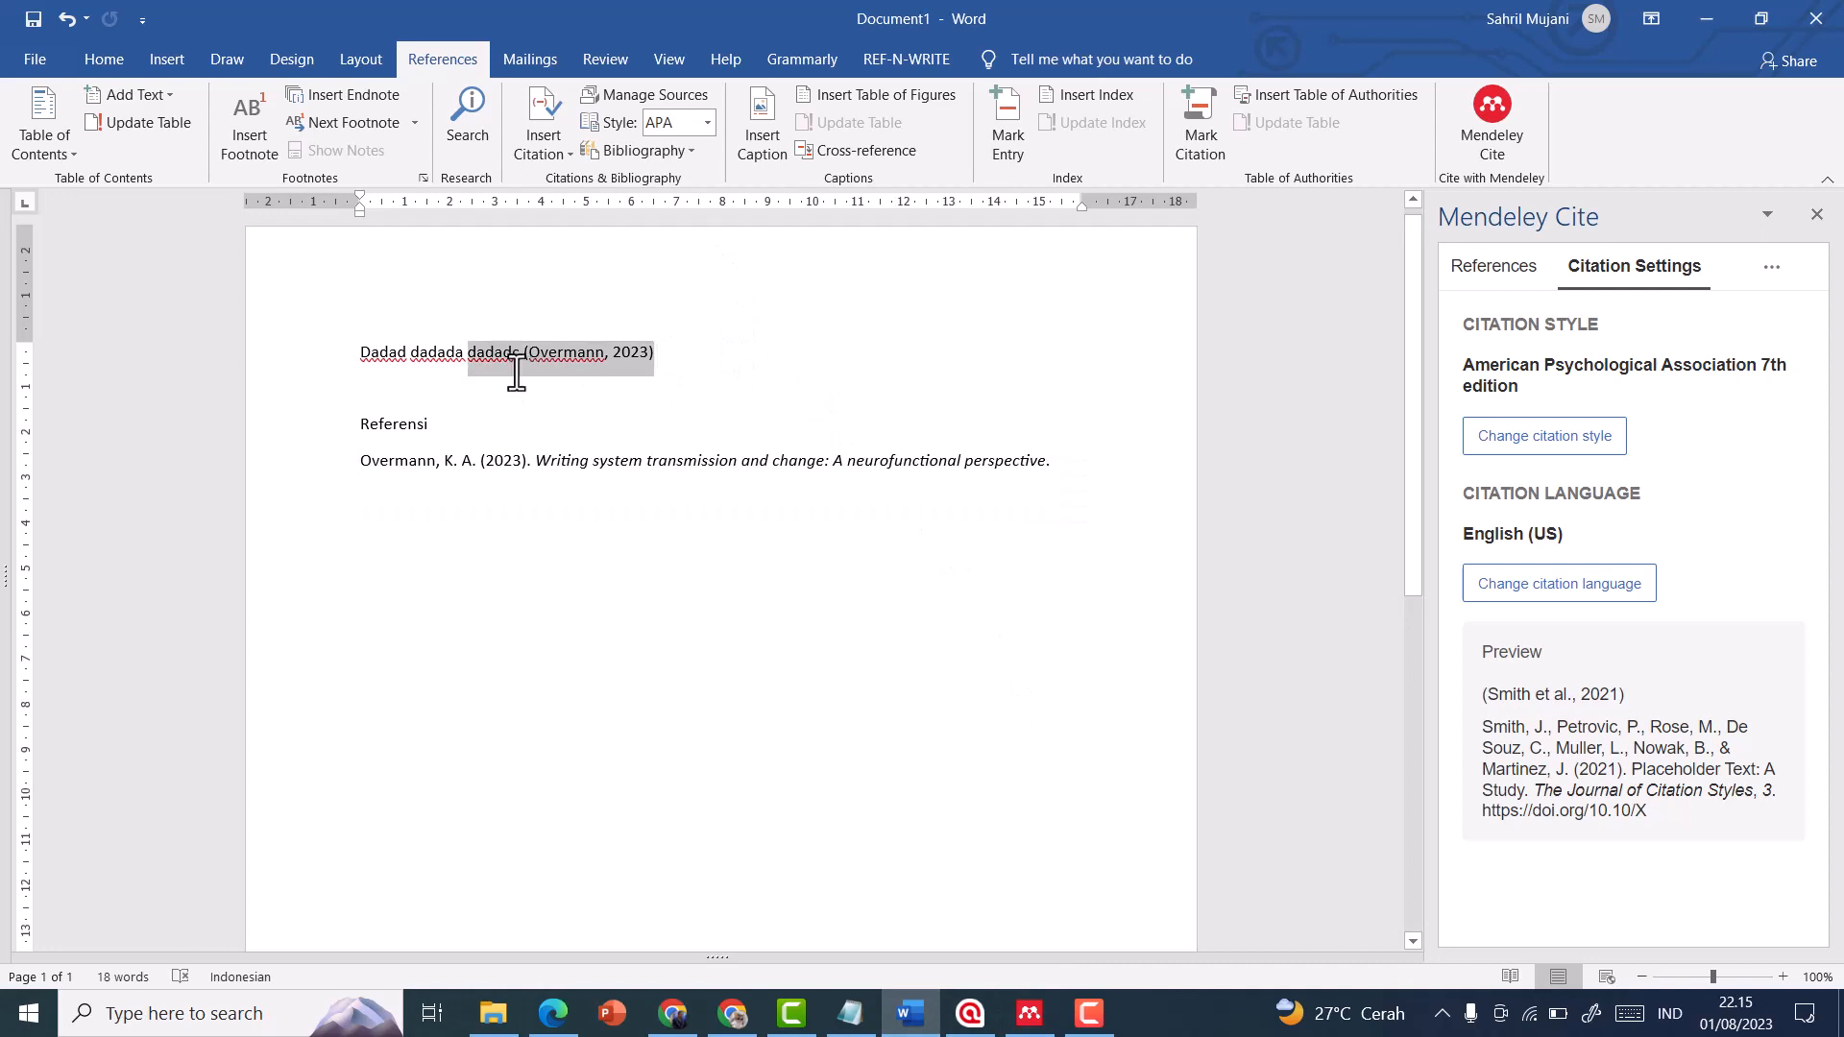
double_click(518, 374)
key("BackSpace")
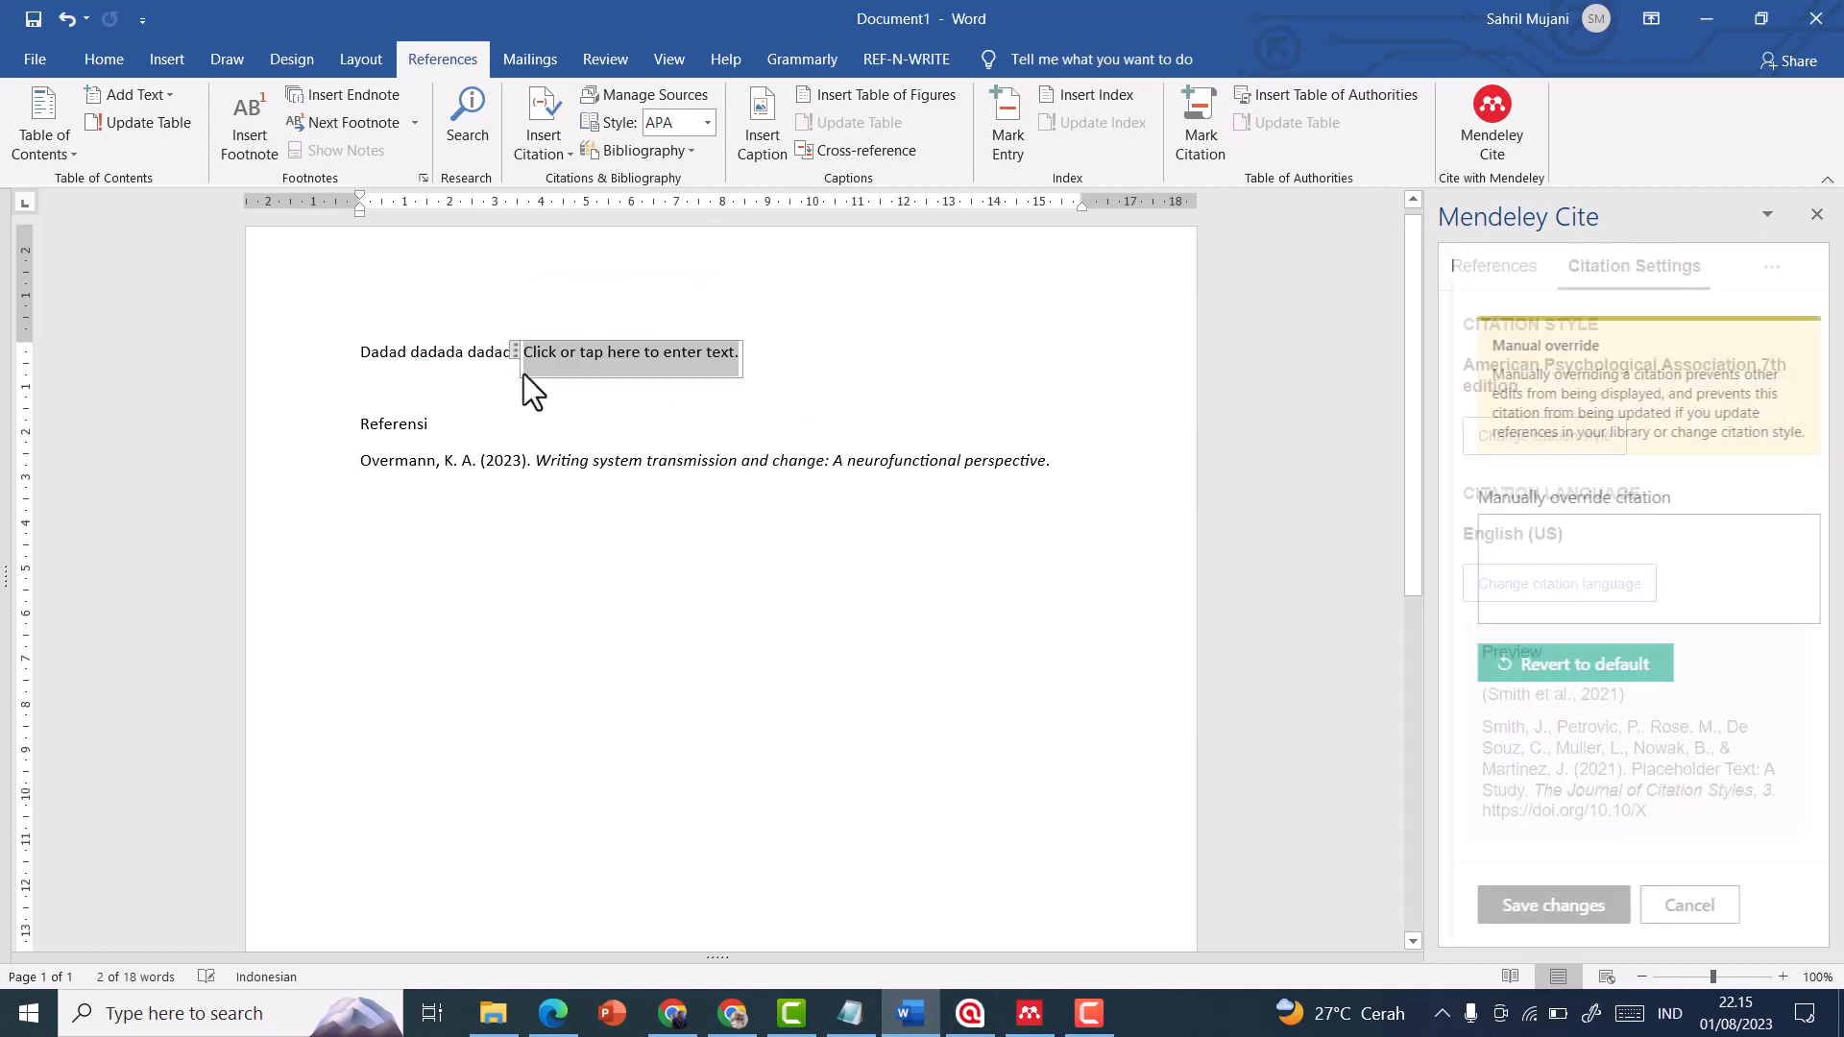
key("BackSpace")
left_click(509, 355)
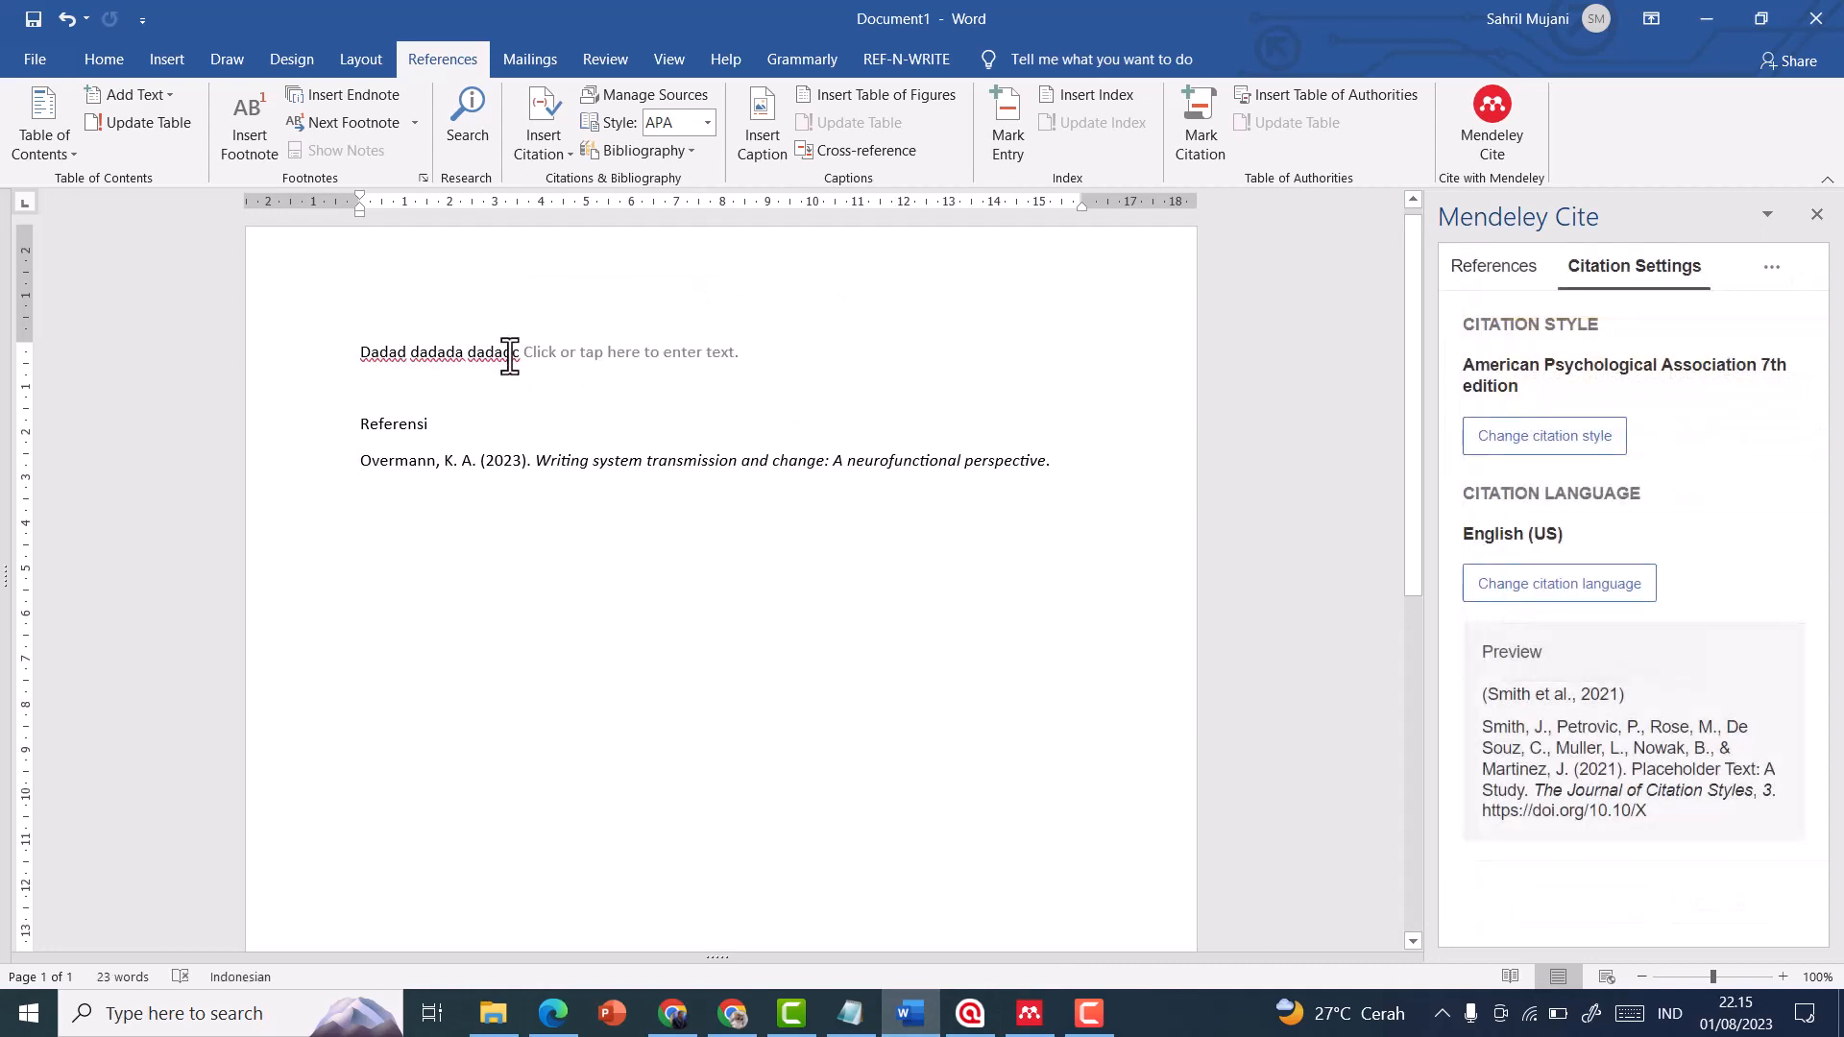
left_click_drag(509, 355, 706, 352)
key("BackSpace")
Remove the bibliography below the "Referensi" heading and add "fgfs" after "Dadad dadada"
left_click(463, 555)
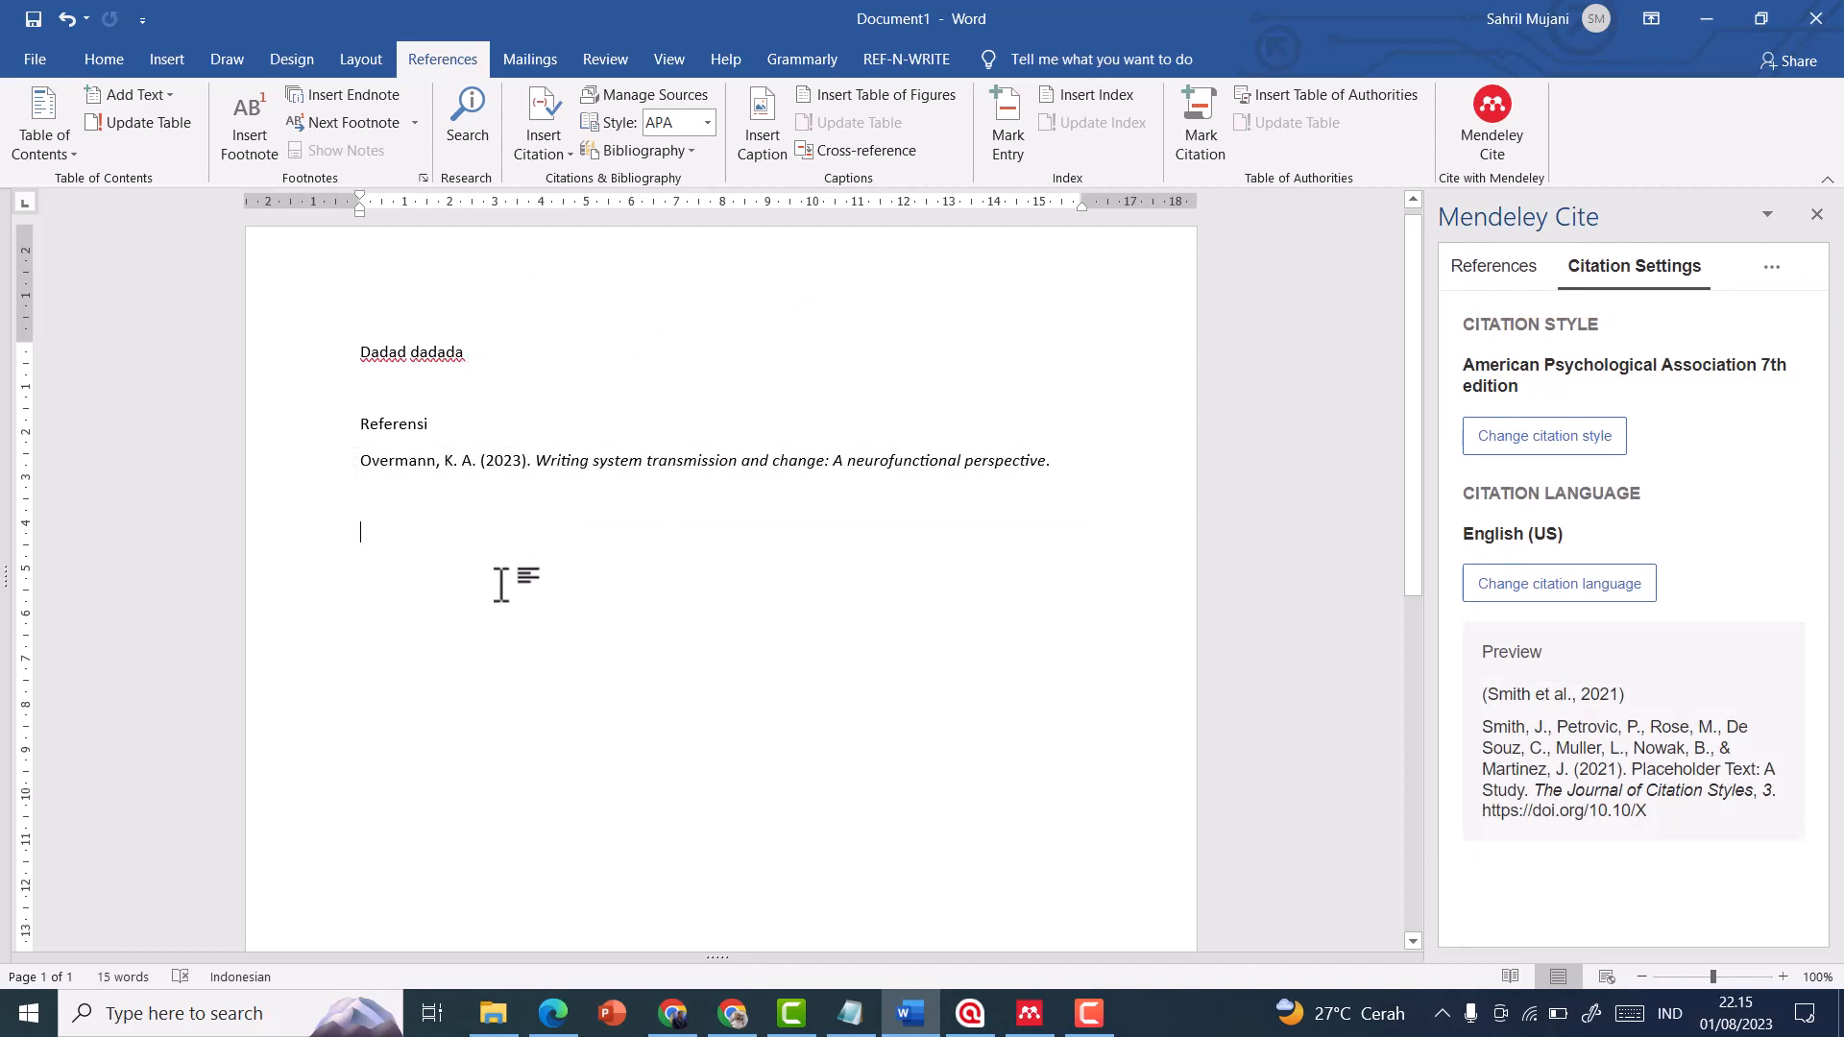
left_click(363, 480)
key("BackSpace")
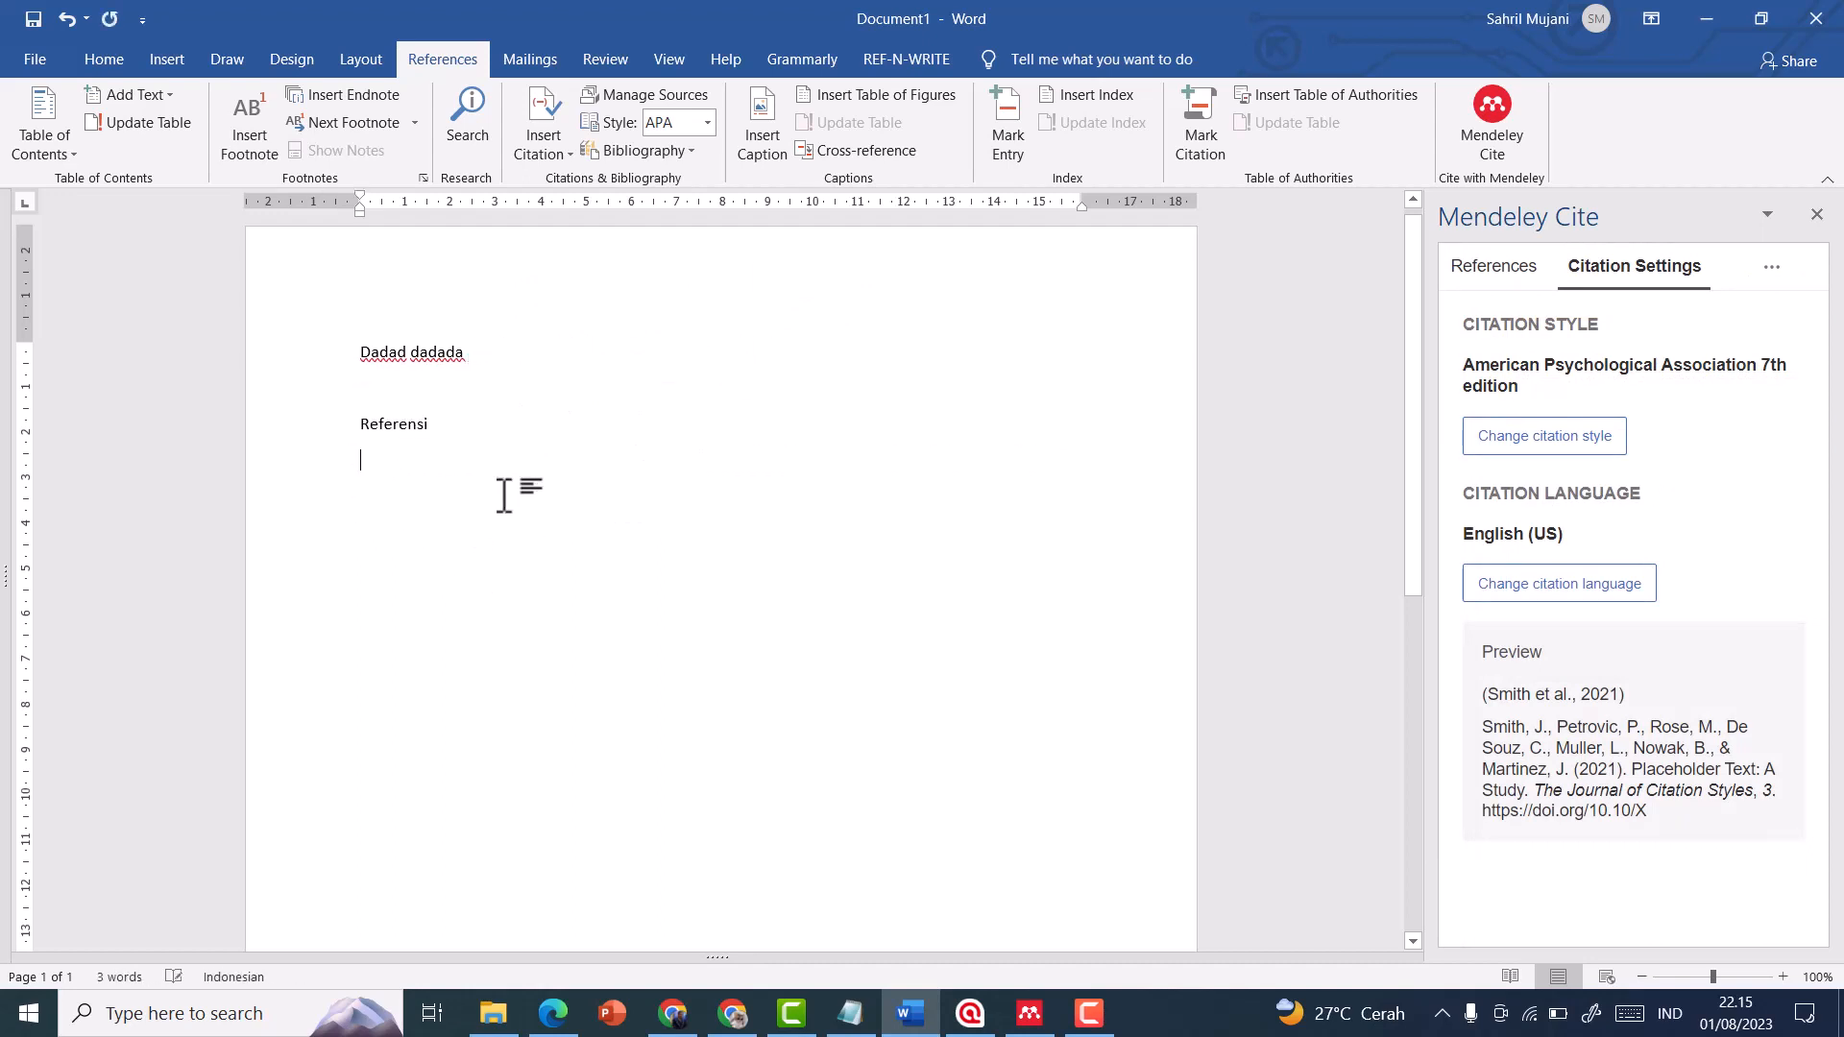
type("fgfs")
left_click(911, 447)
Copy the title "Writing system transmission and change: A neurofunctional perspective" from Google Scholar and search for it on the Mendeley website
left_click(1027, 1016)
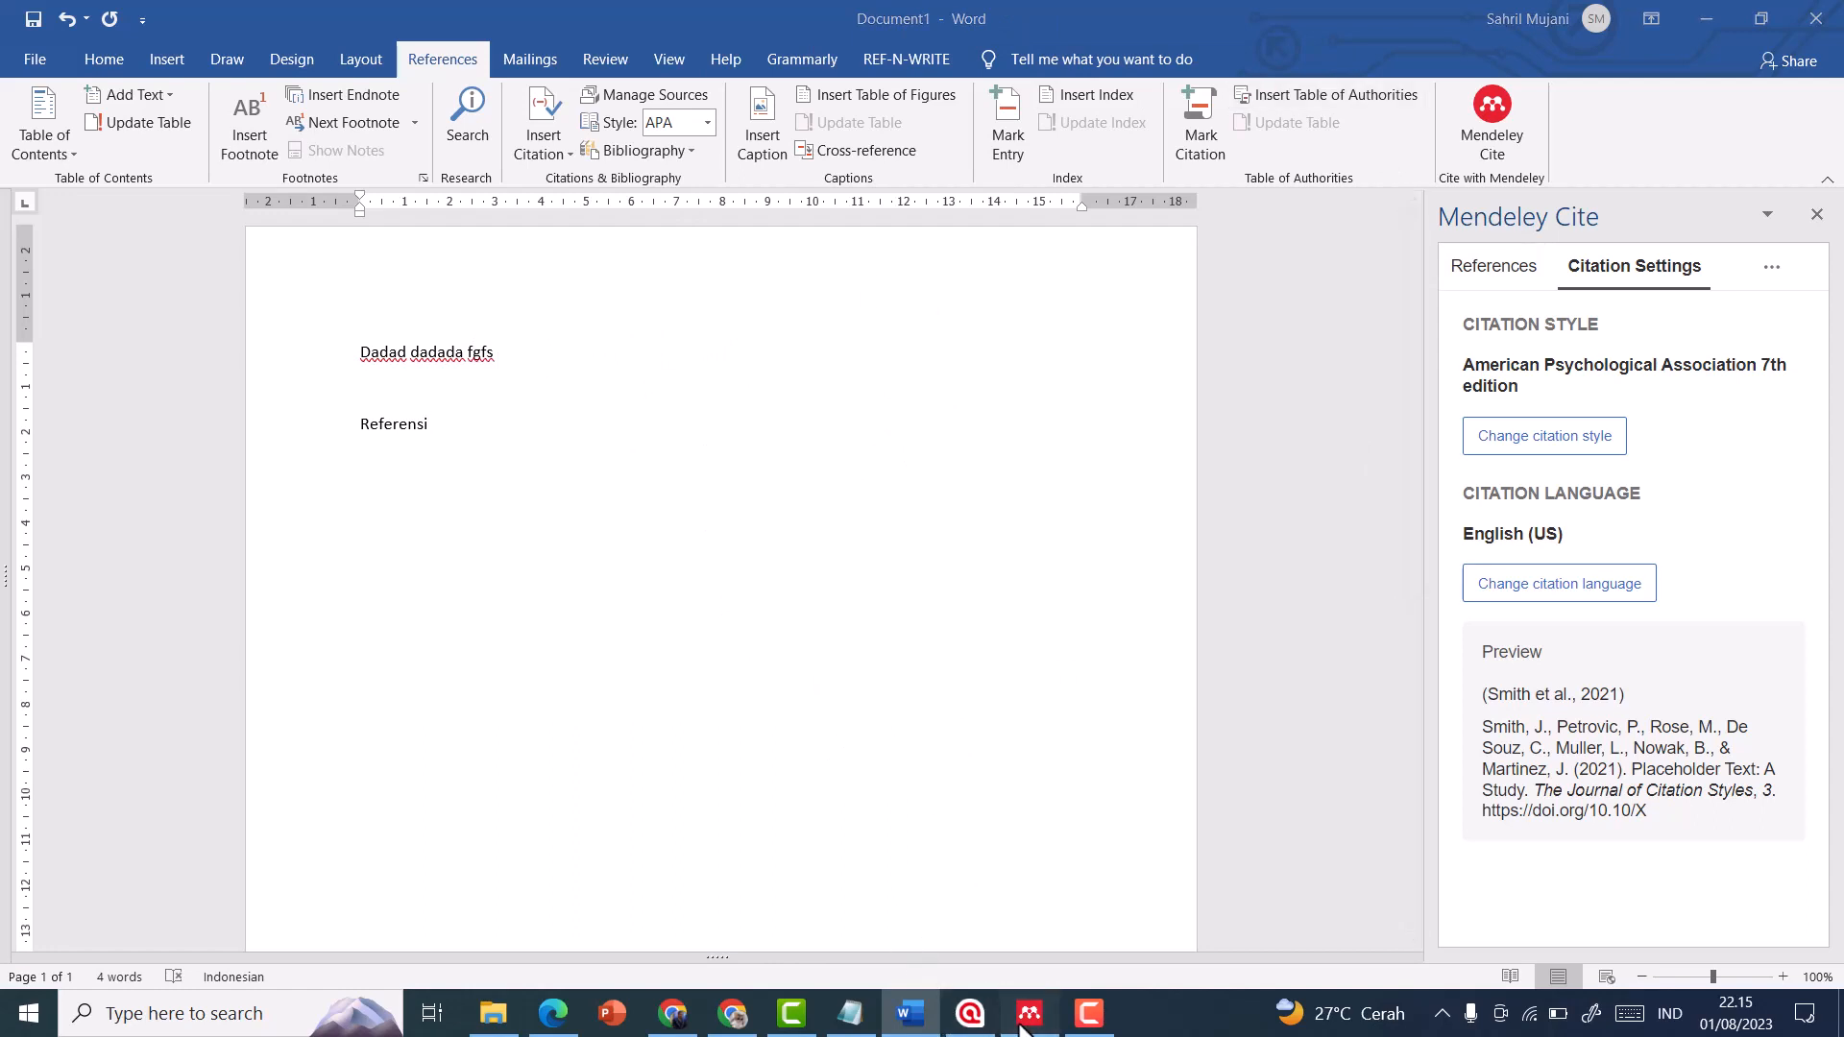
left_click(739, 1020)
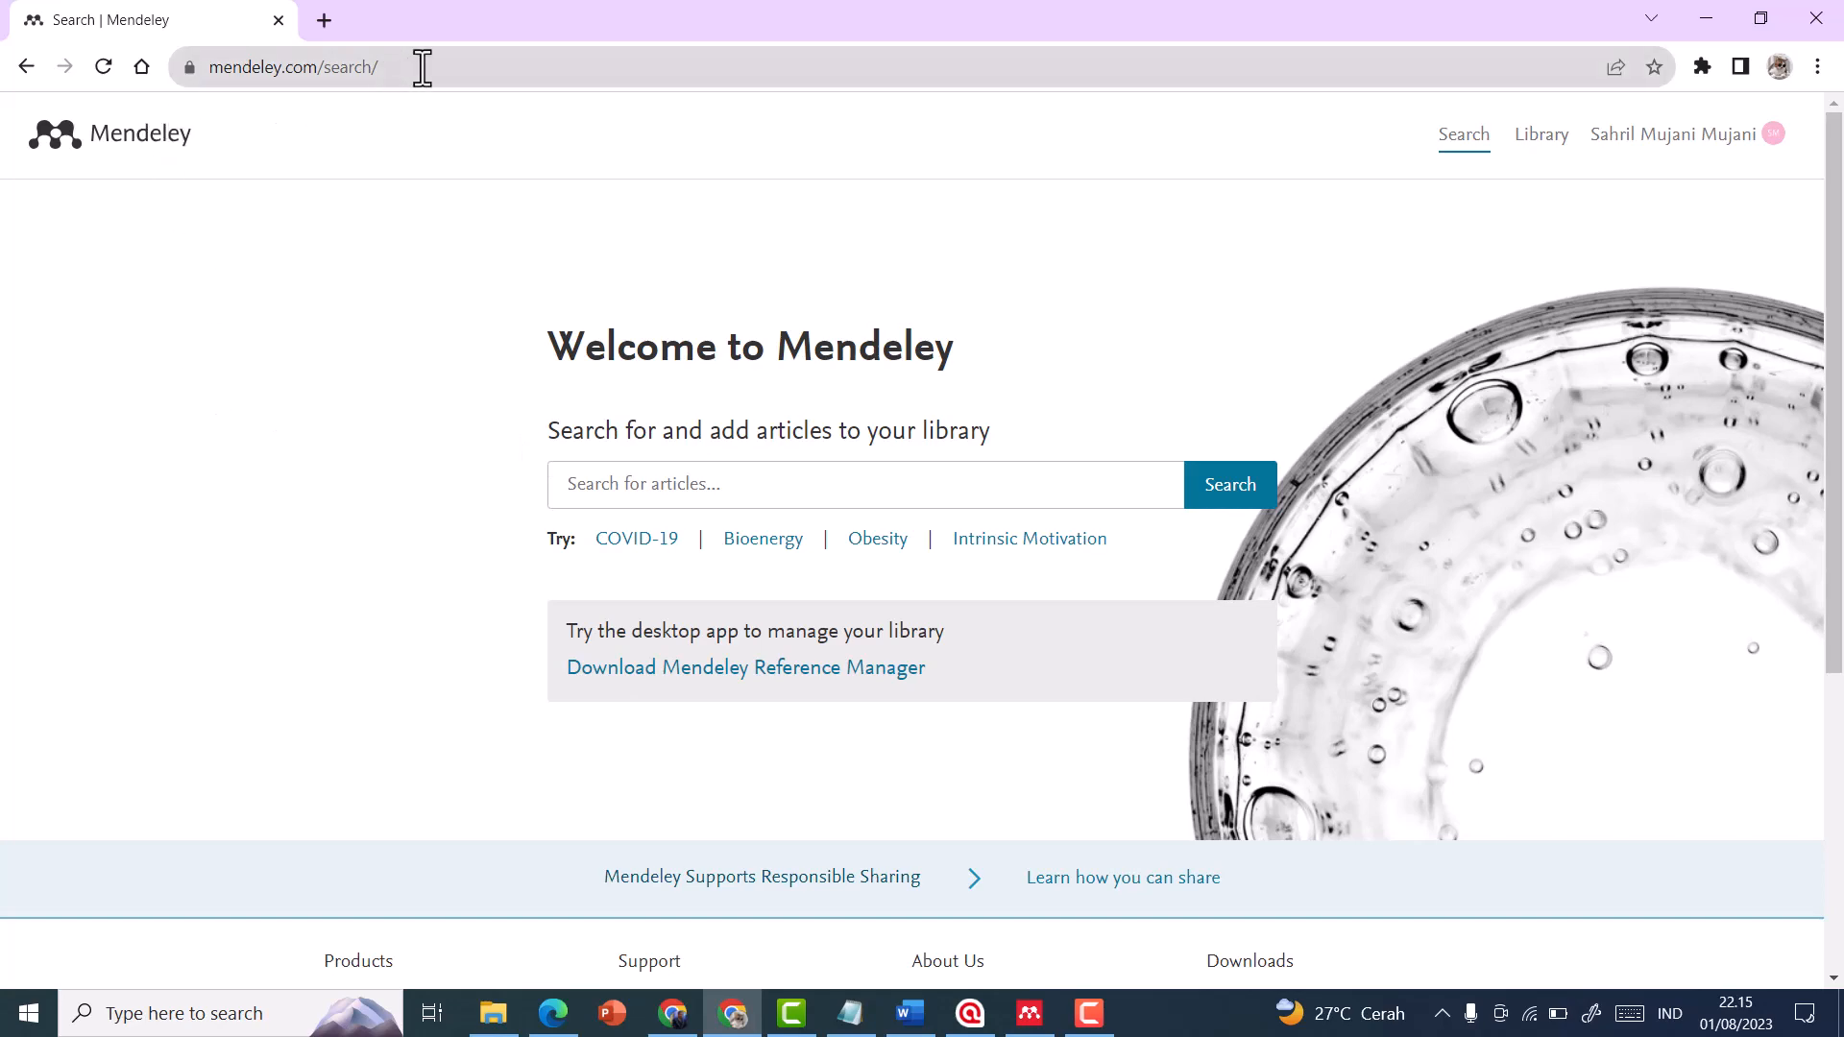
left_click(672, 1013)
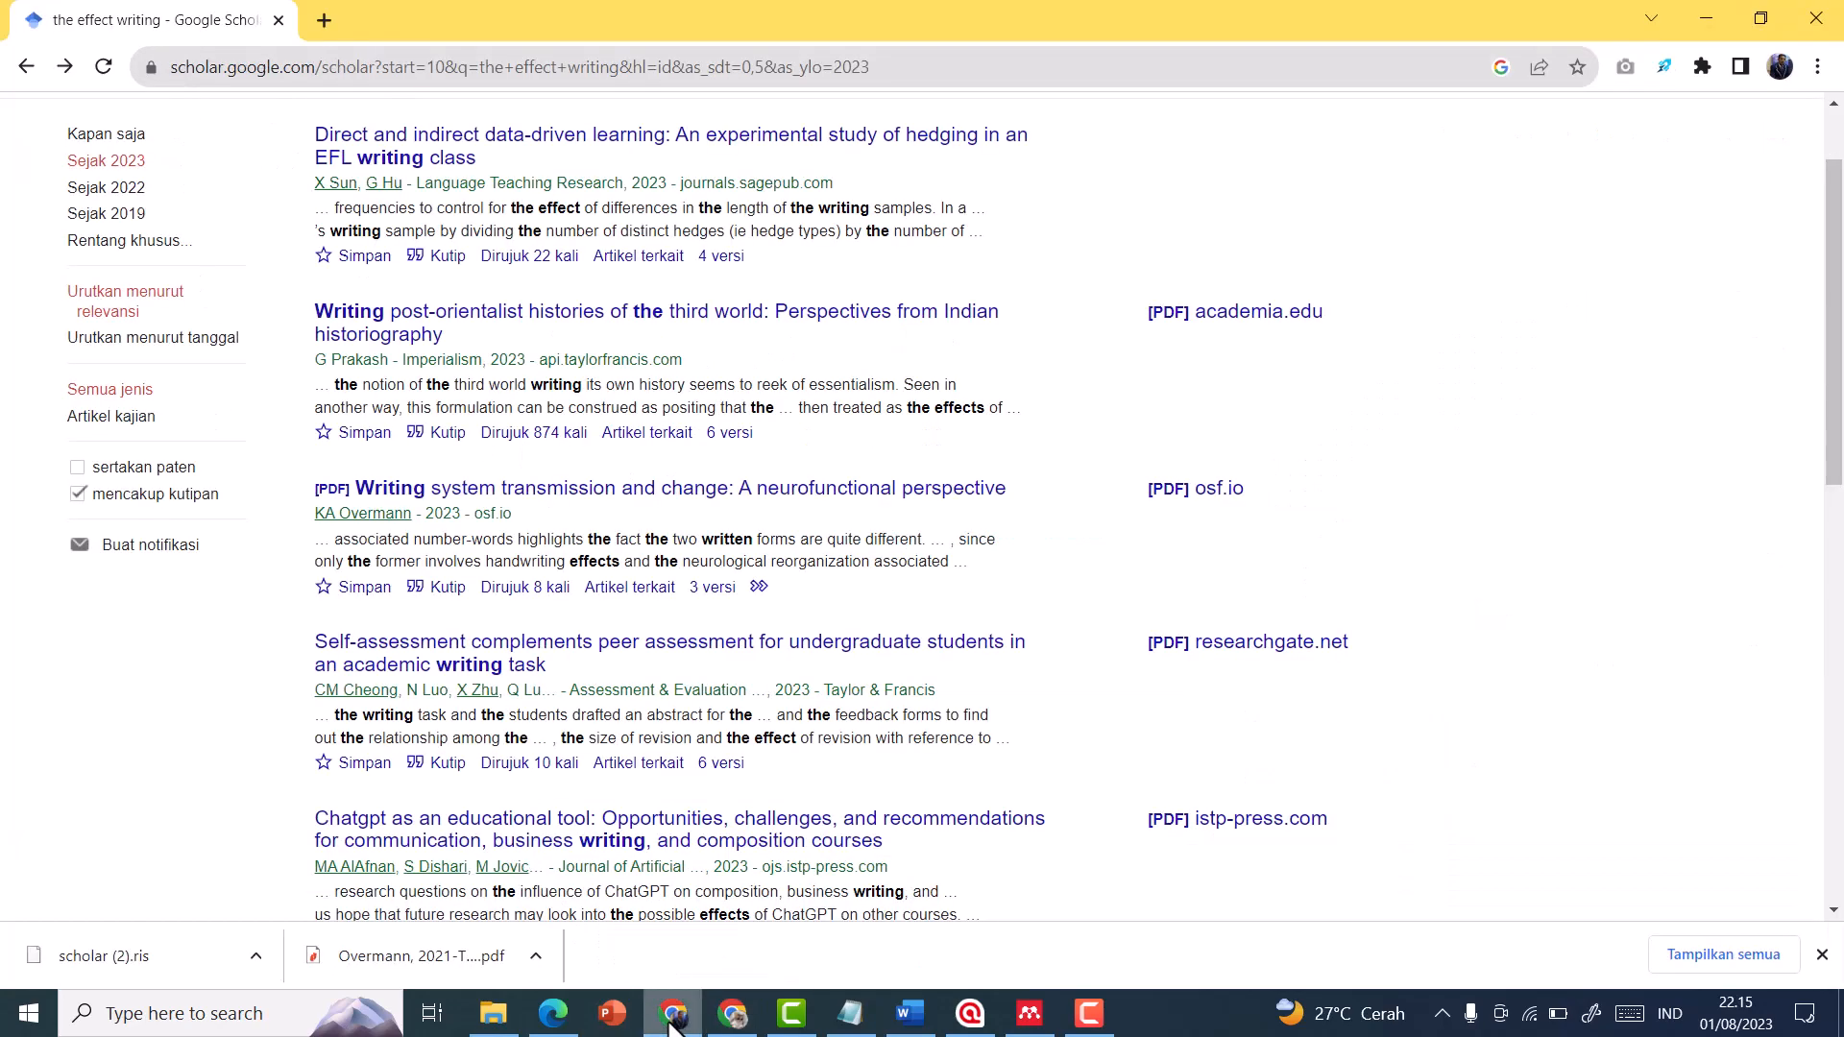
scroll(584, 444, "up", 2)
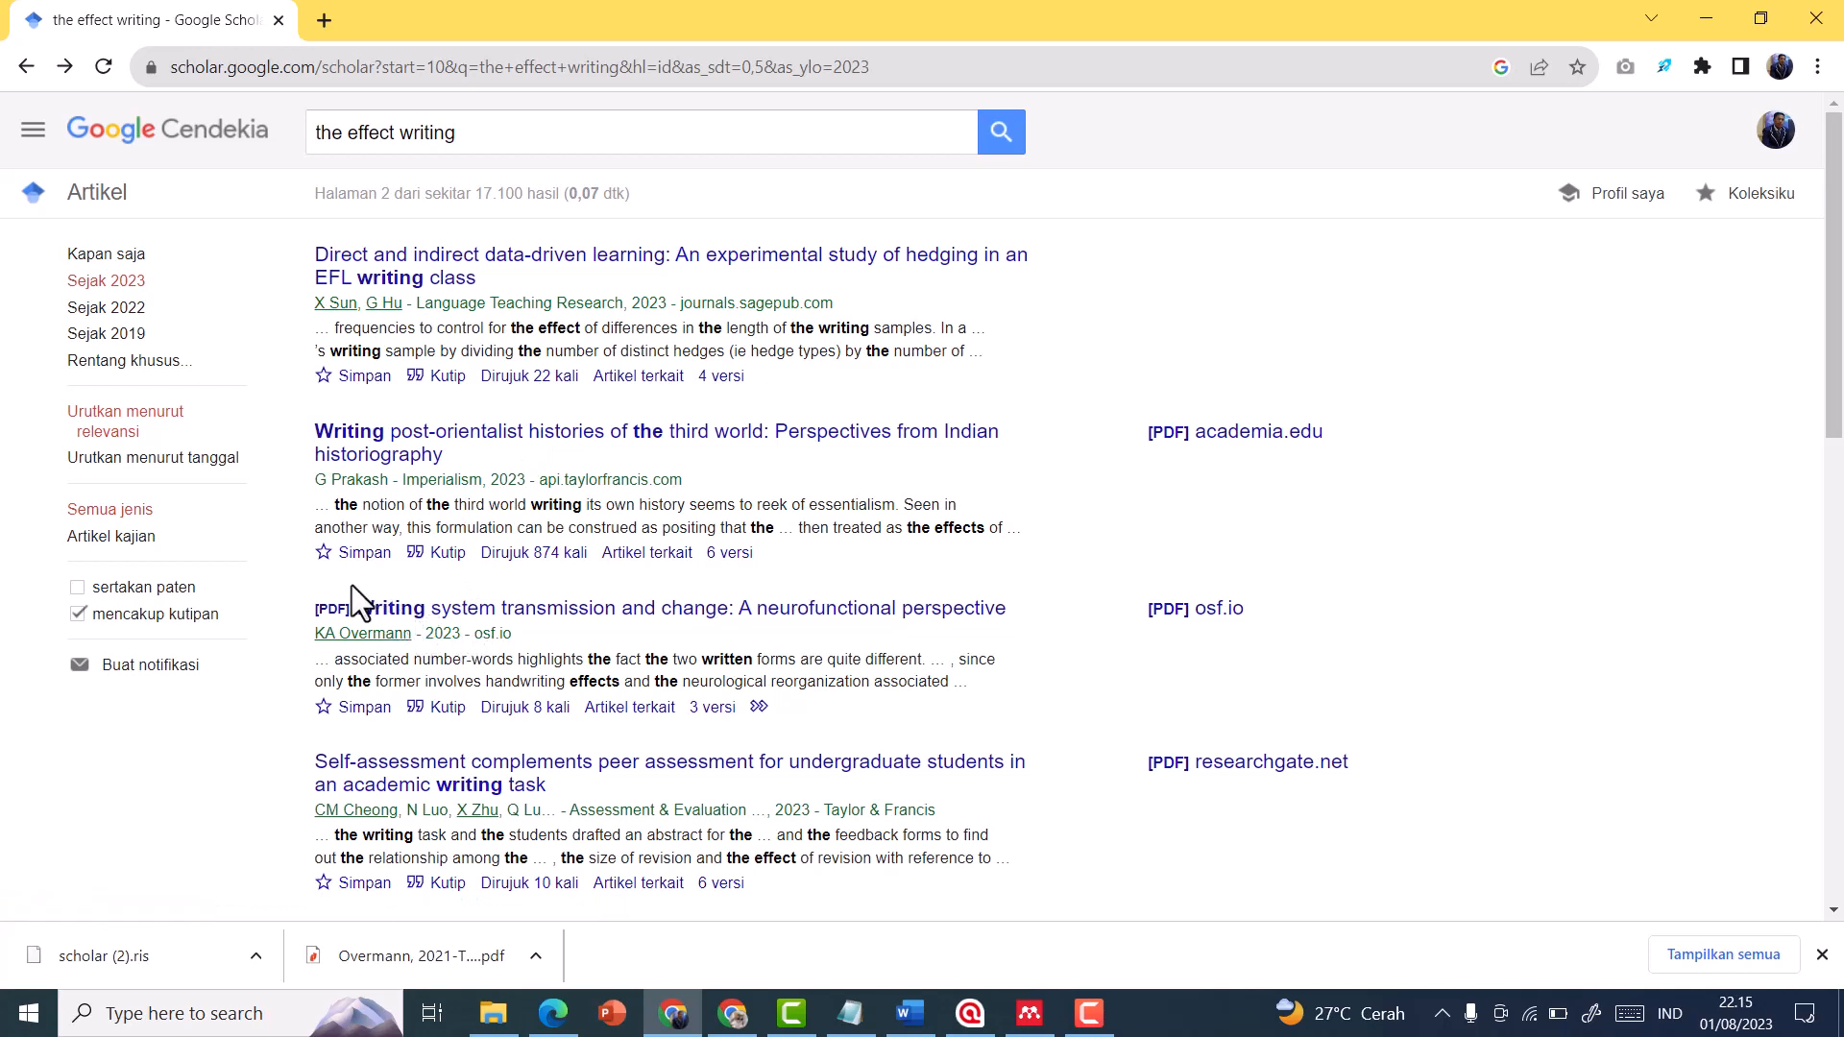
left_click_drag(353, 591, 1010, 602)
key("ctrl+c")
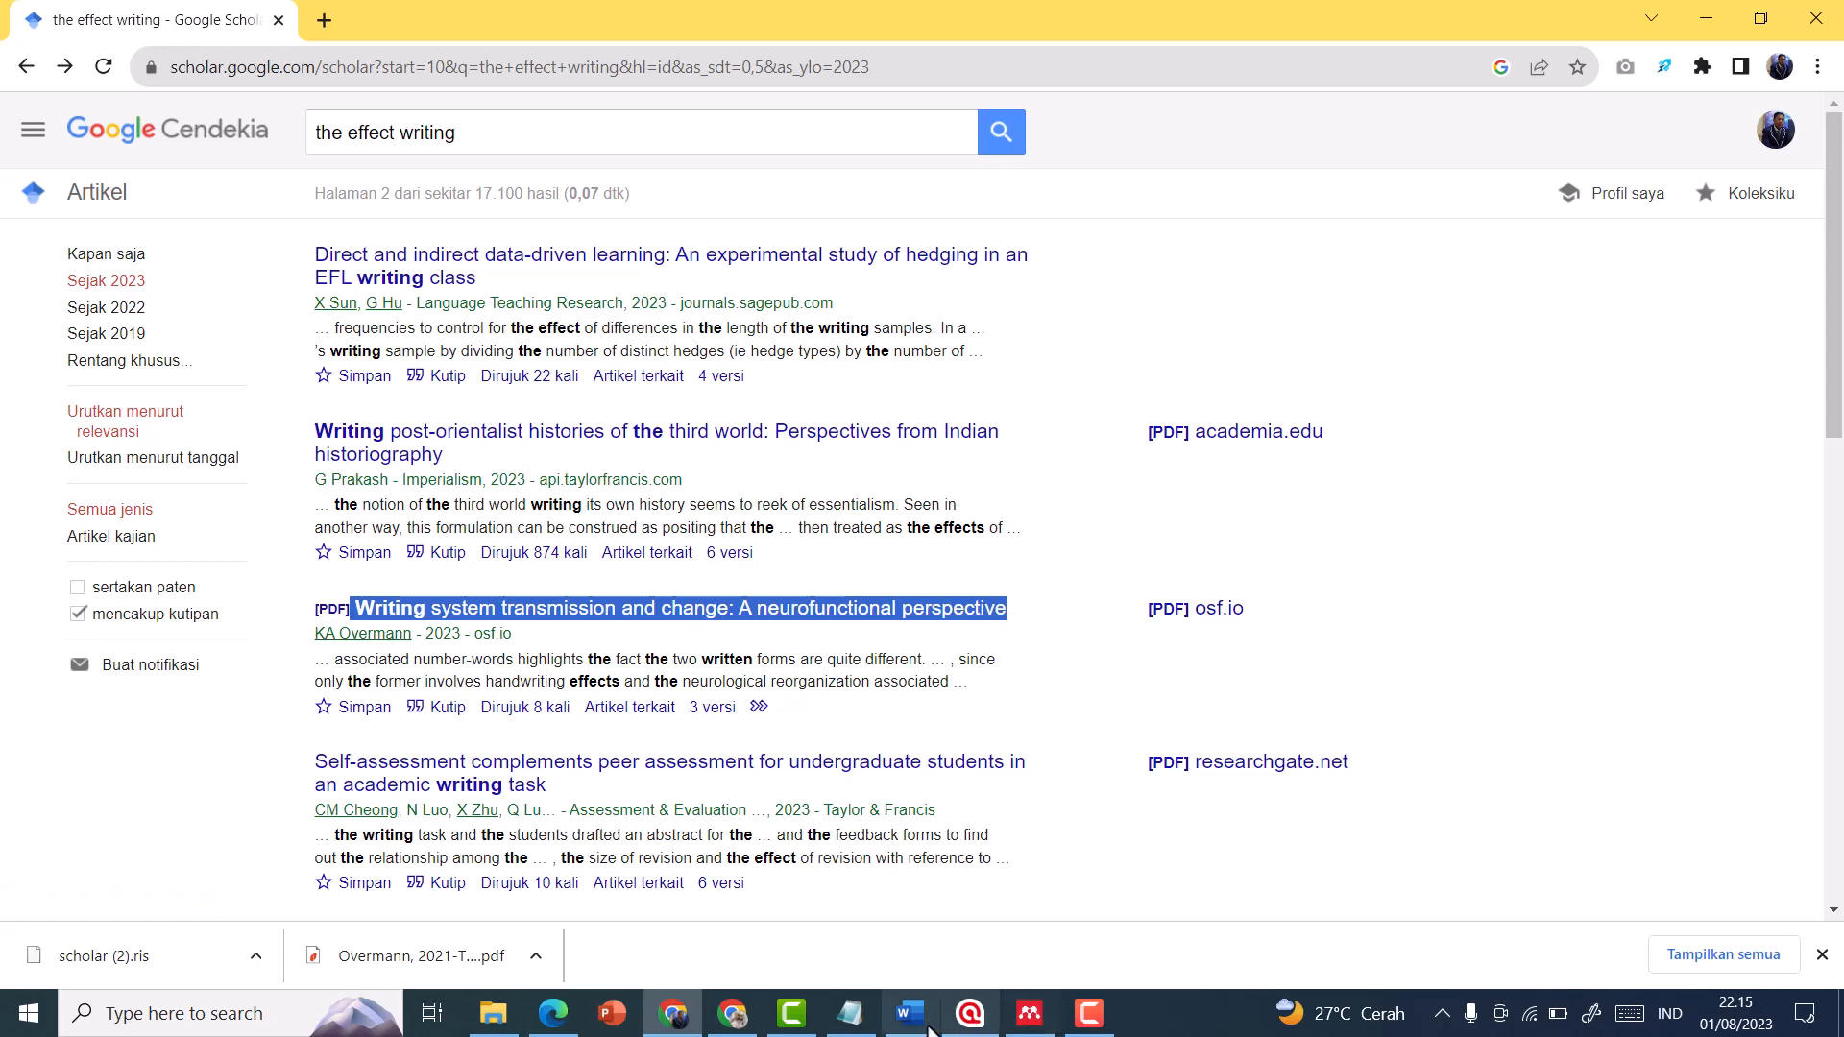
left_click(732, 1013)
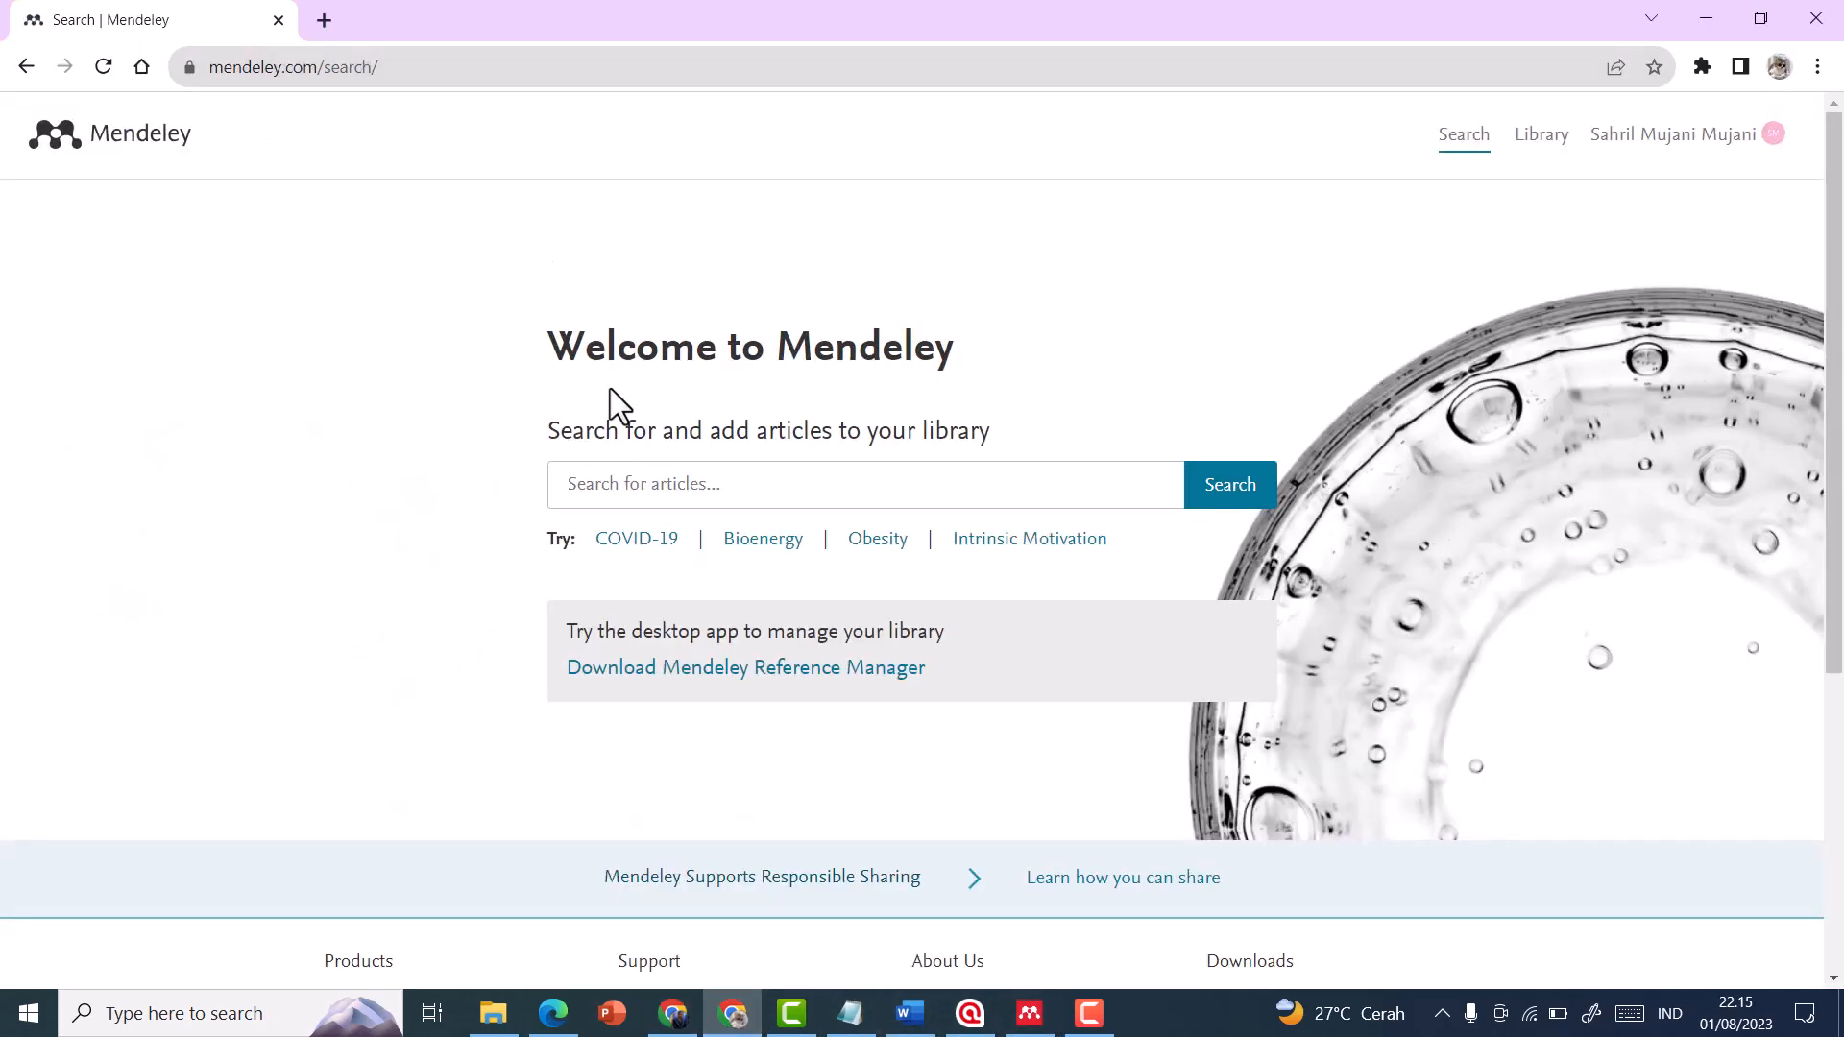
key("ctrl+v")
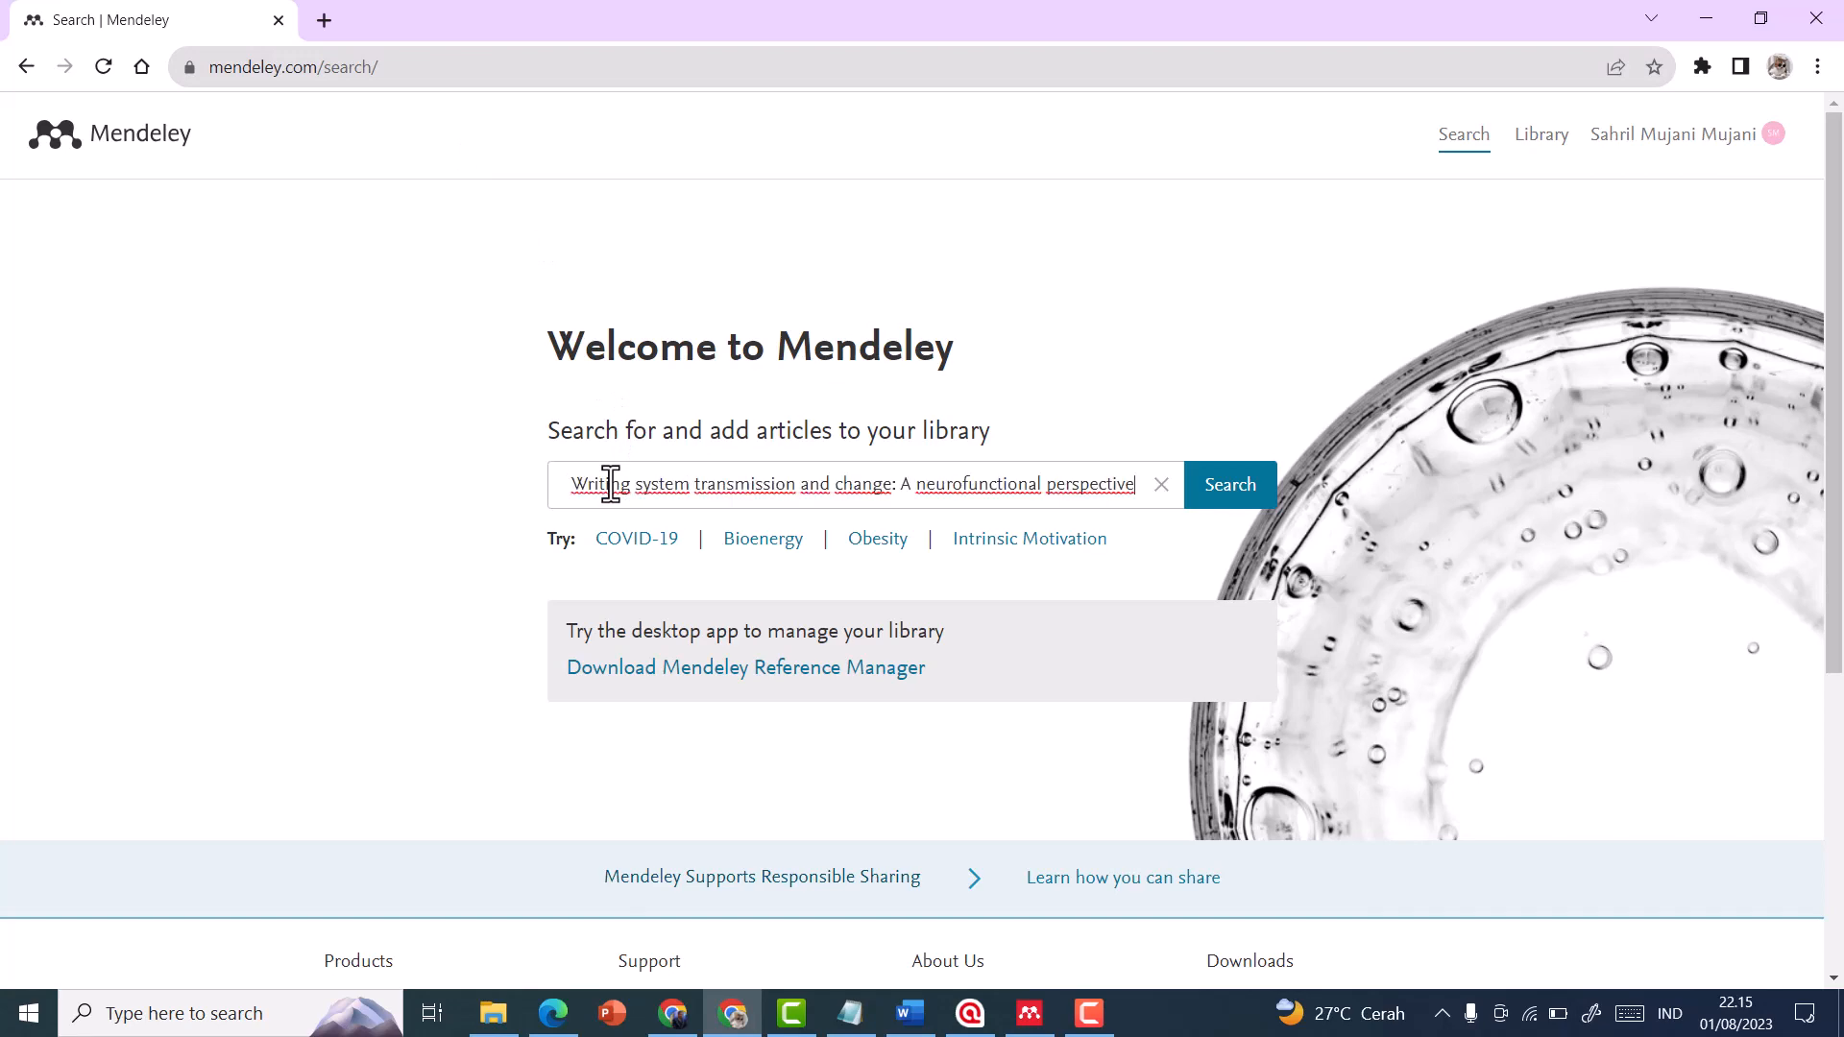
left_click(1237, 500)
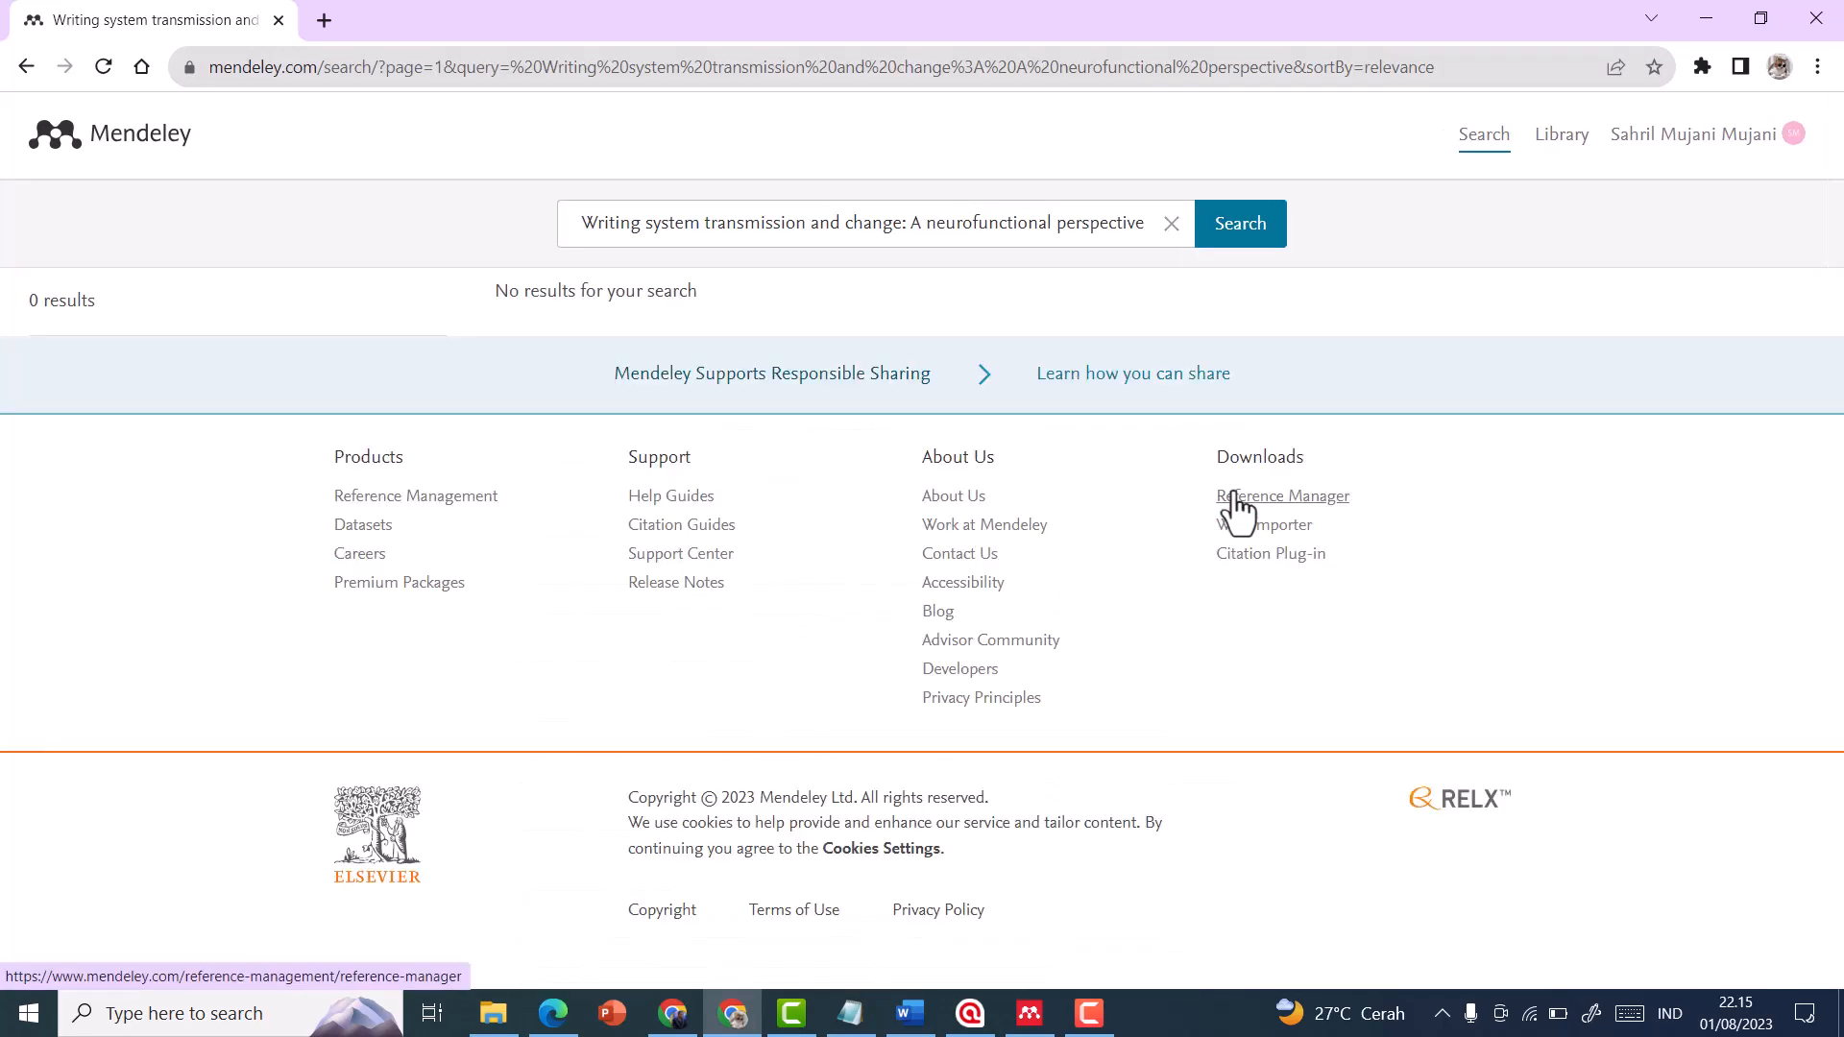
Remove the leading space from the article title in the search query and run the Mendeley search again
left_click(1149, 226)
left_click_drag(685, 227, 594, 226)
left_click(586, 225)
key("BackSpace")
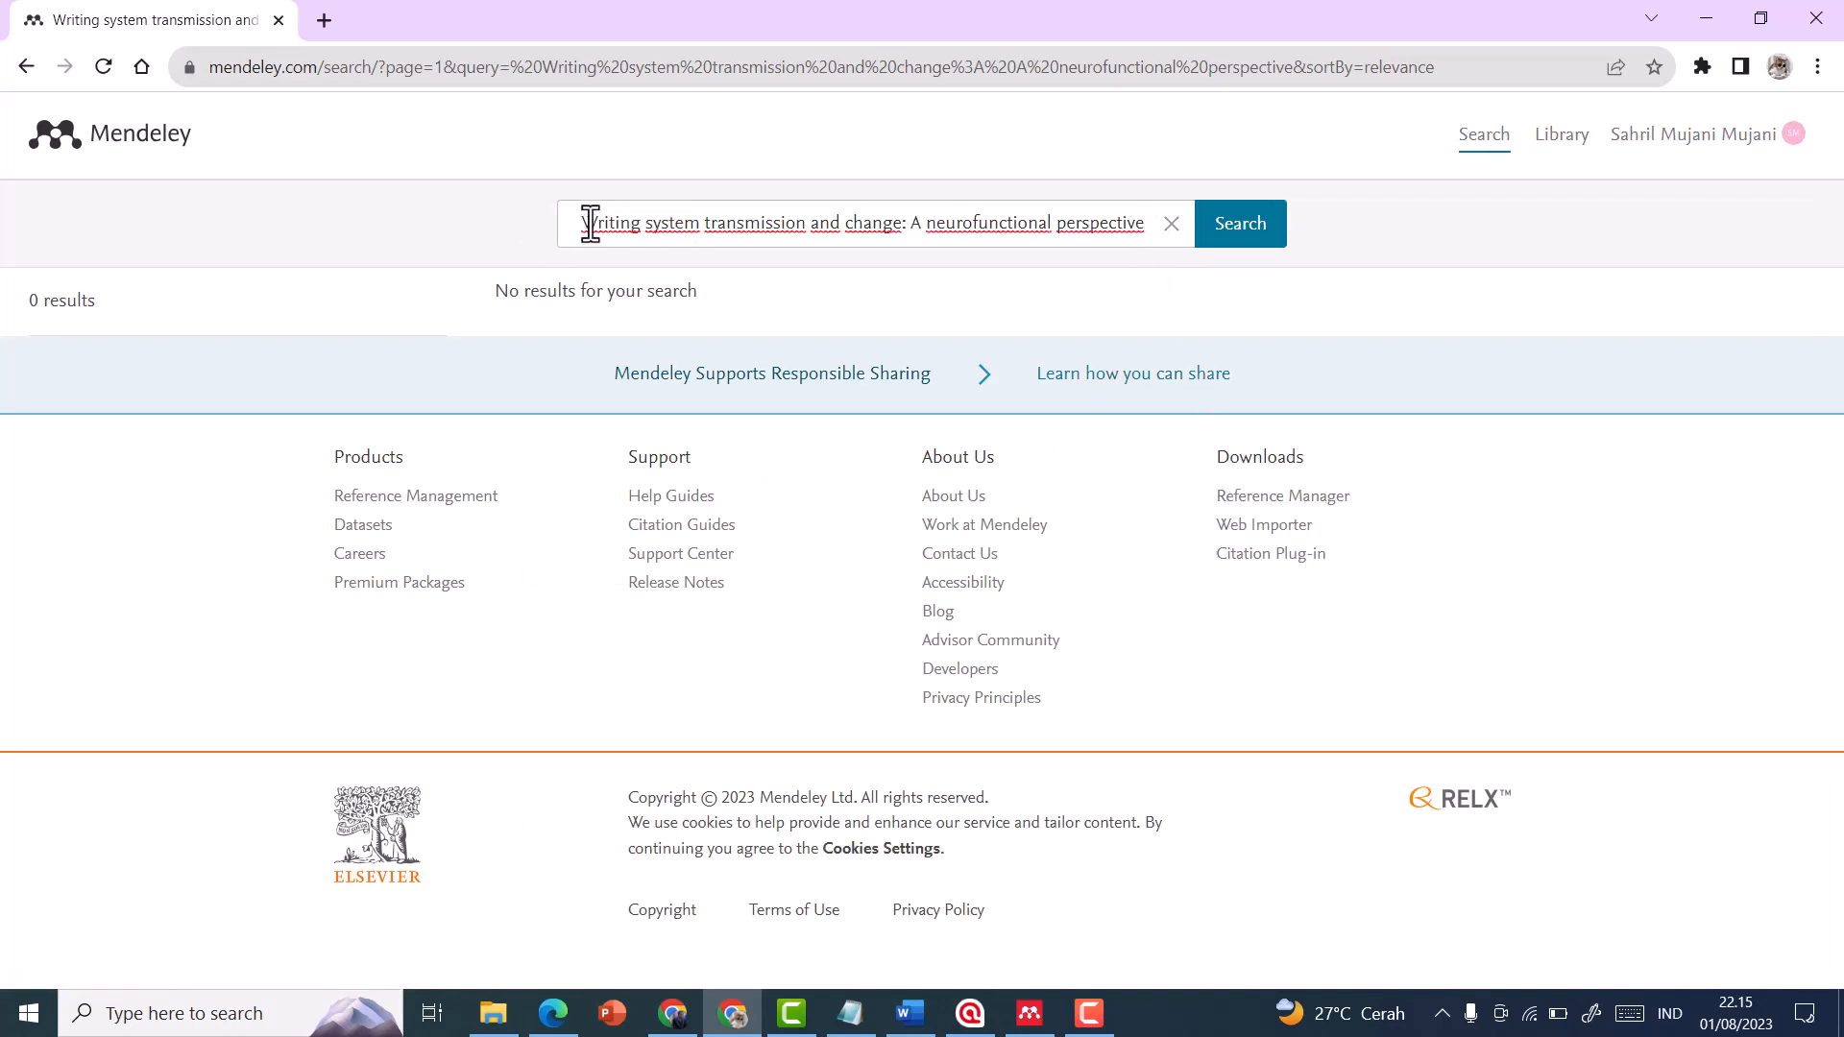
key("BackSpace")
left_click(1215, 240)
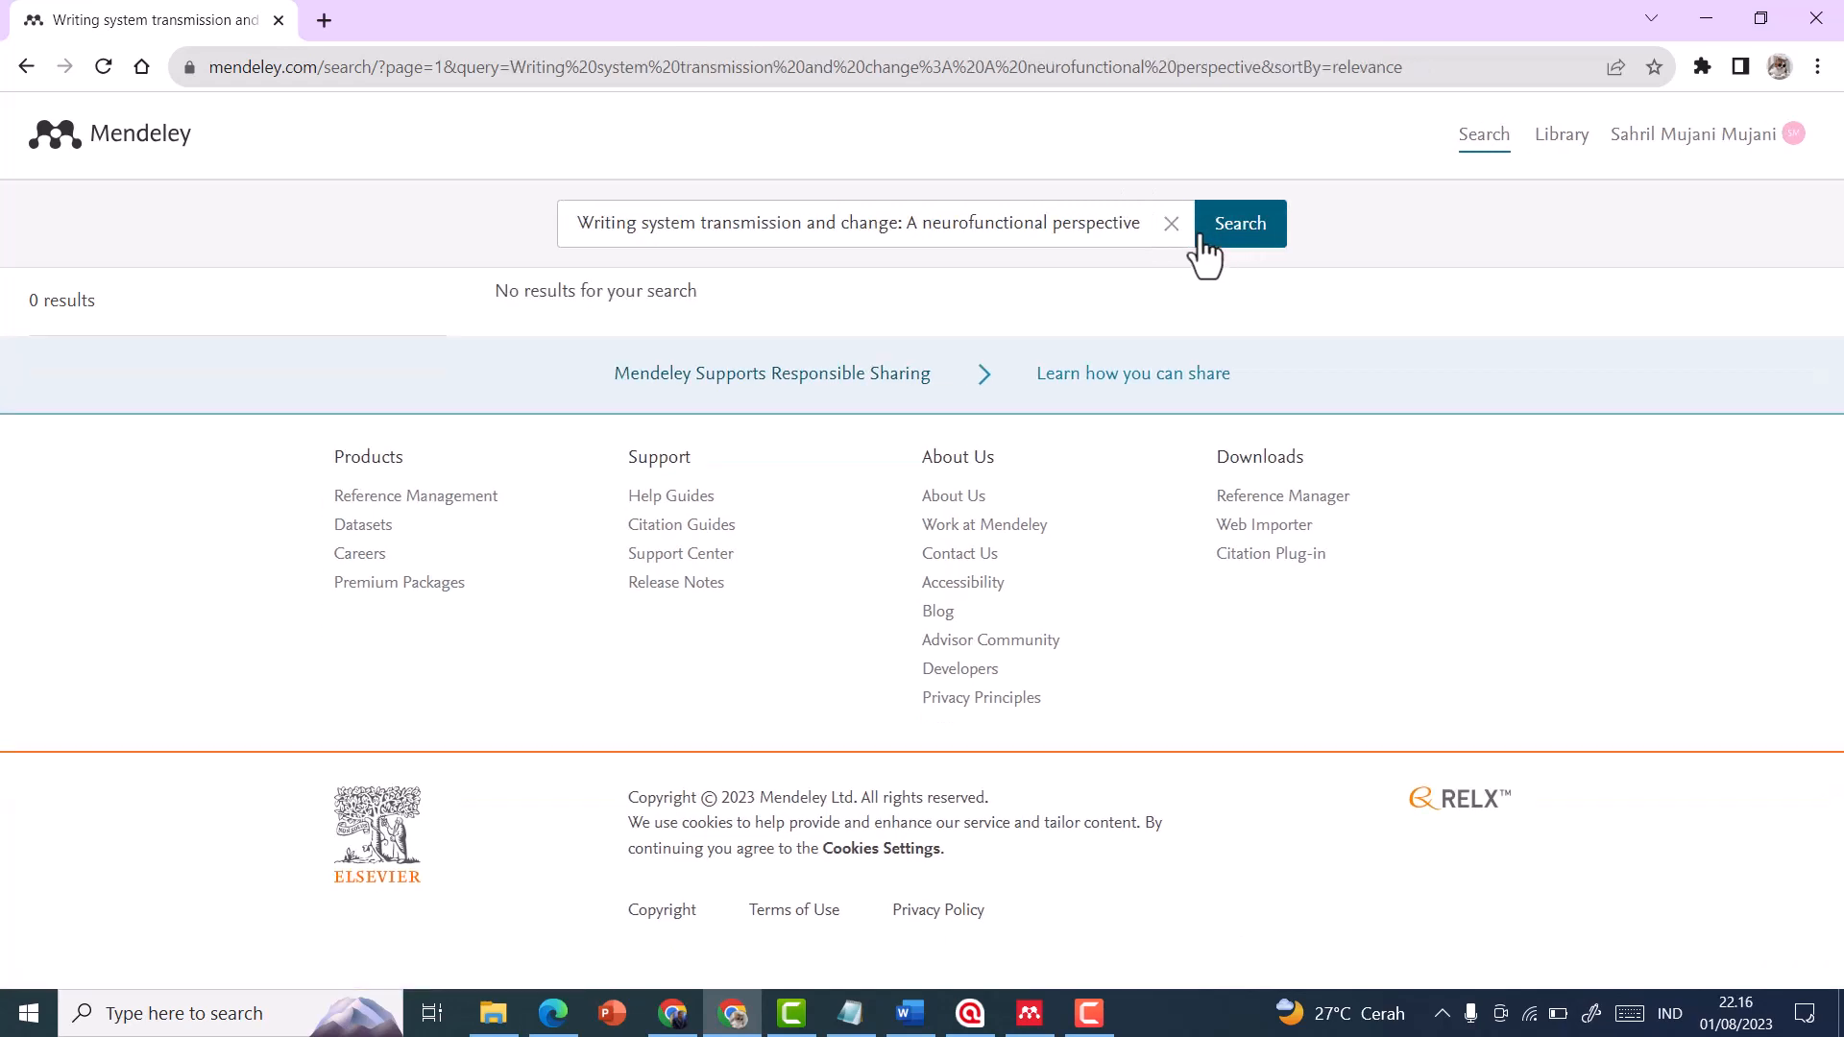
Shorten the search query to "Writing system transmission and change" and search the Mendeley catalogue again
left_click(1125, 224)
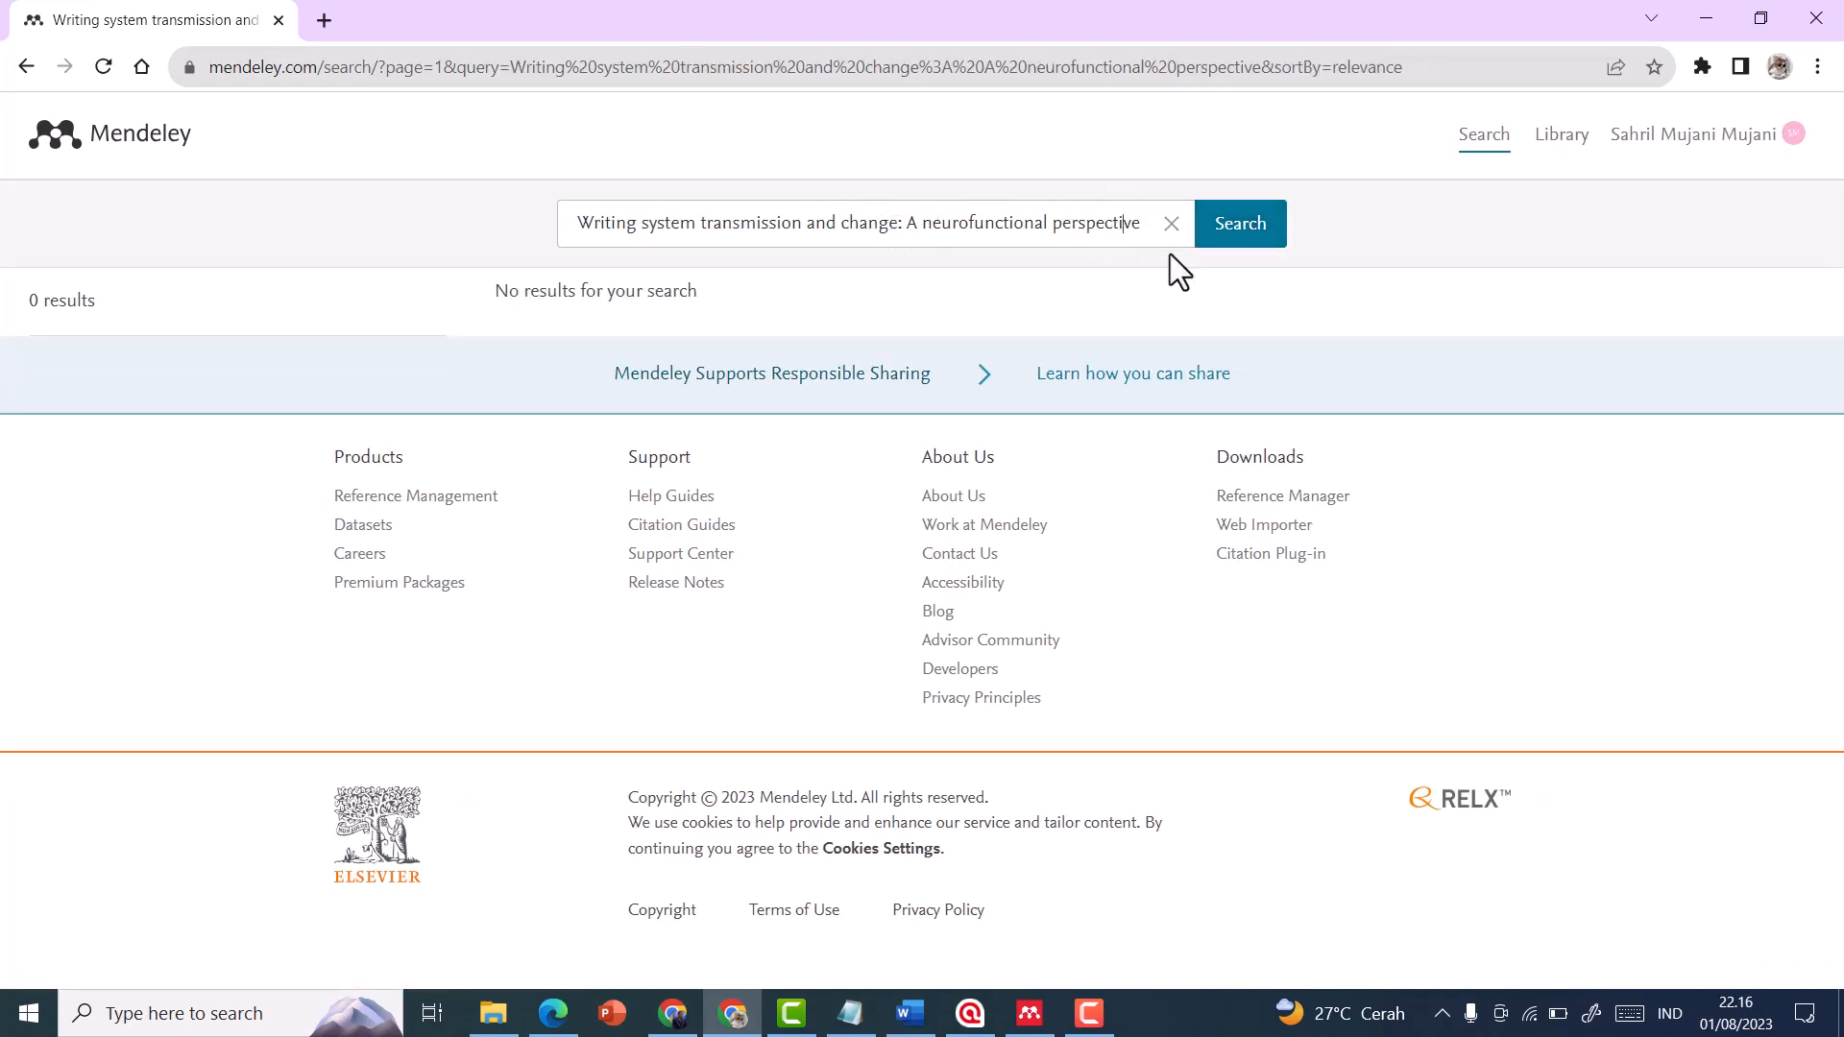
left_click_drag(1140, 222, 924, 219)
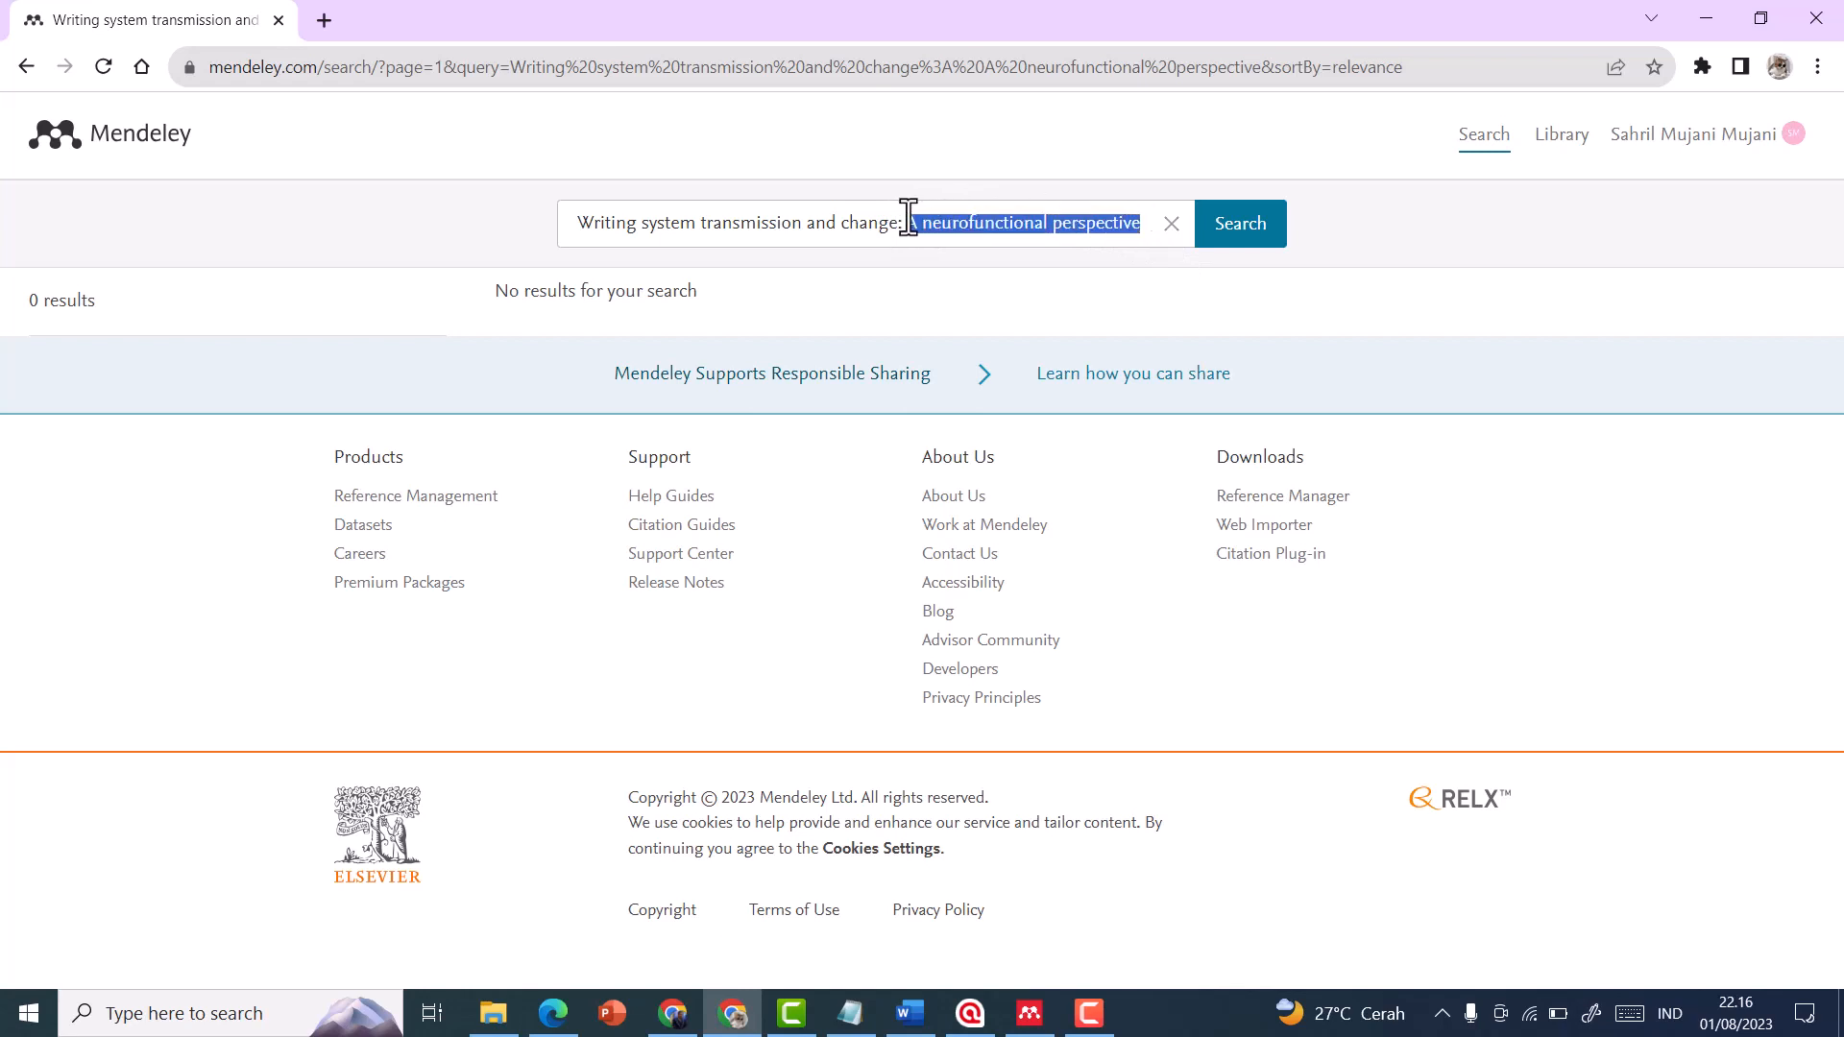
key("BackSpace")
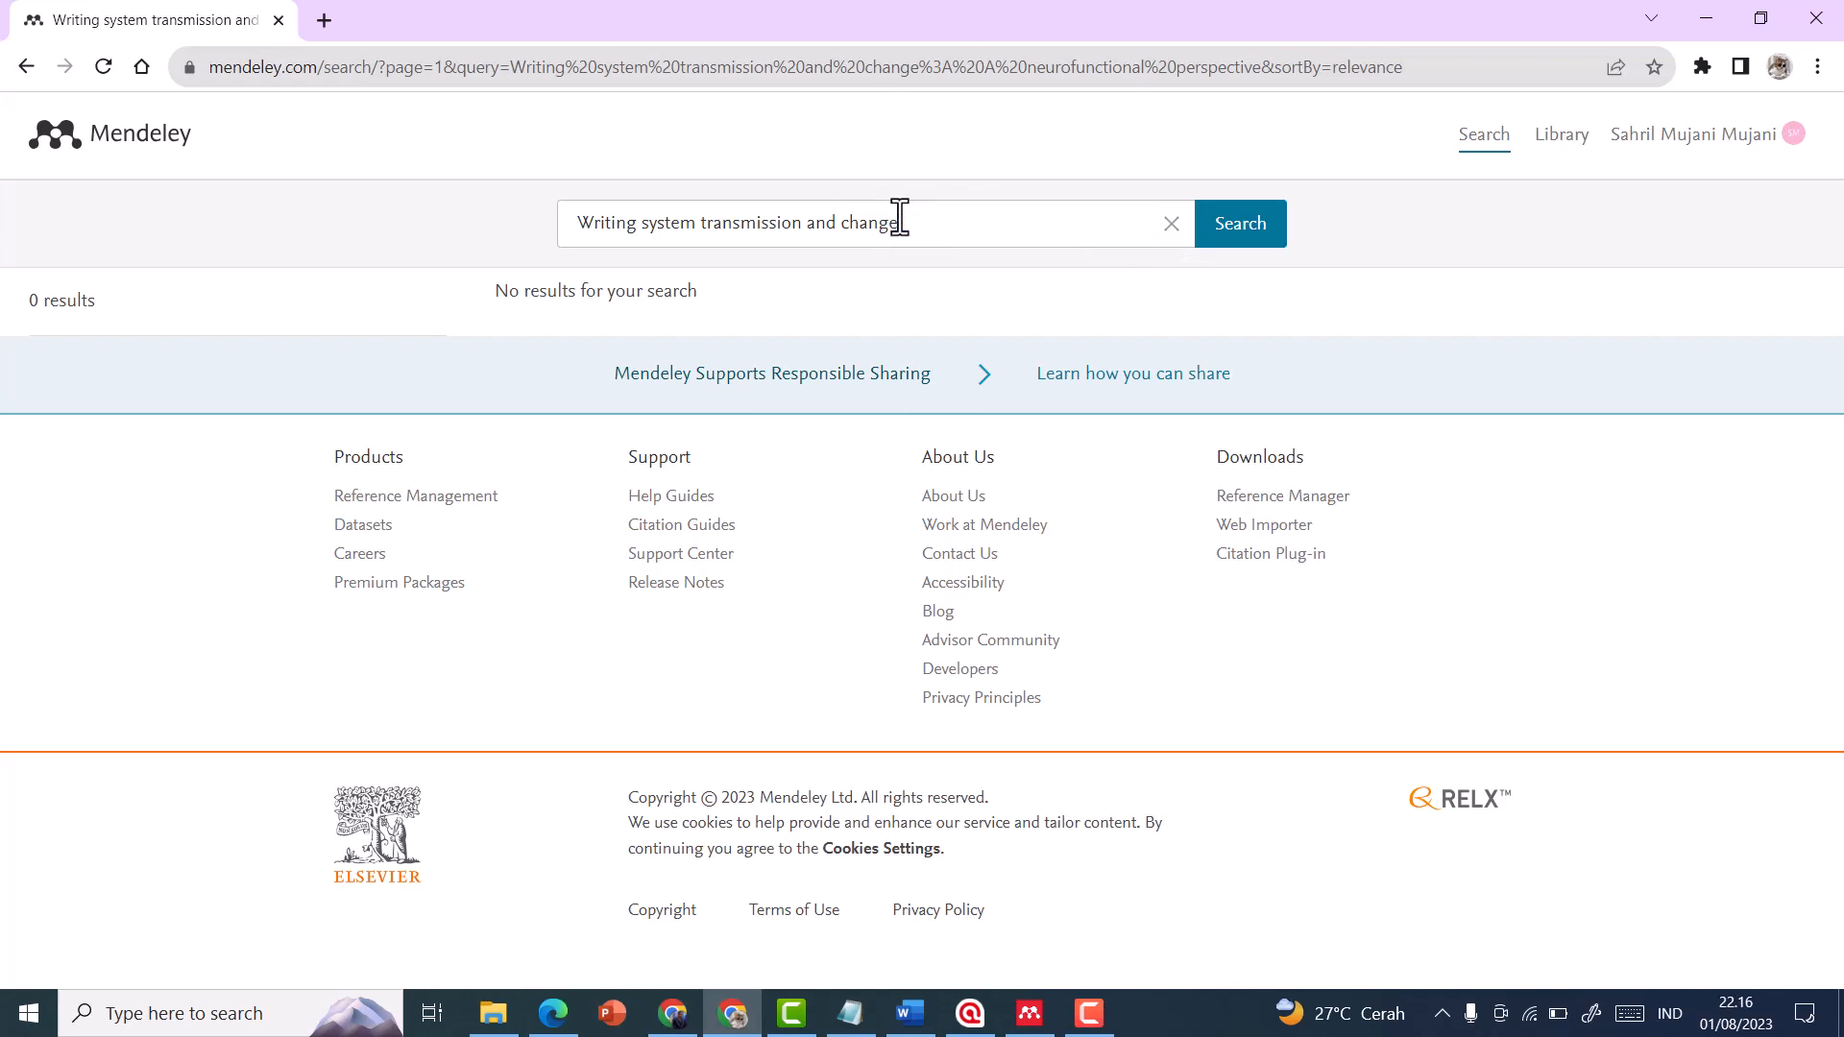
left_click(1246, 244)
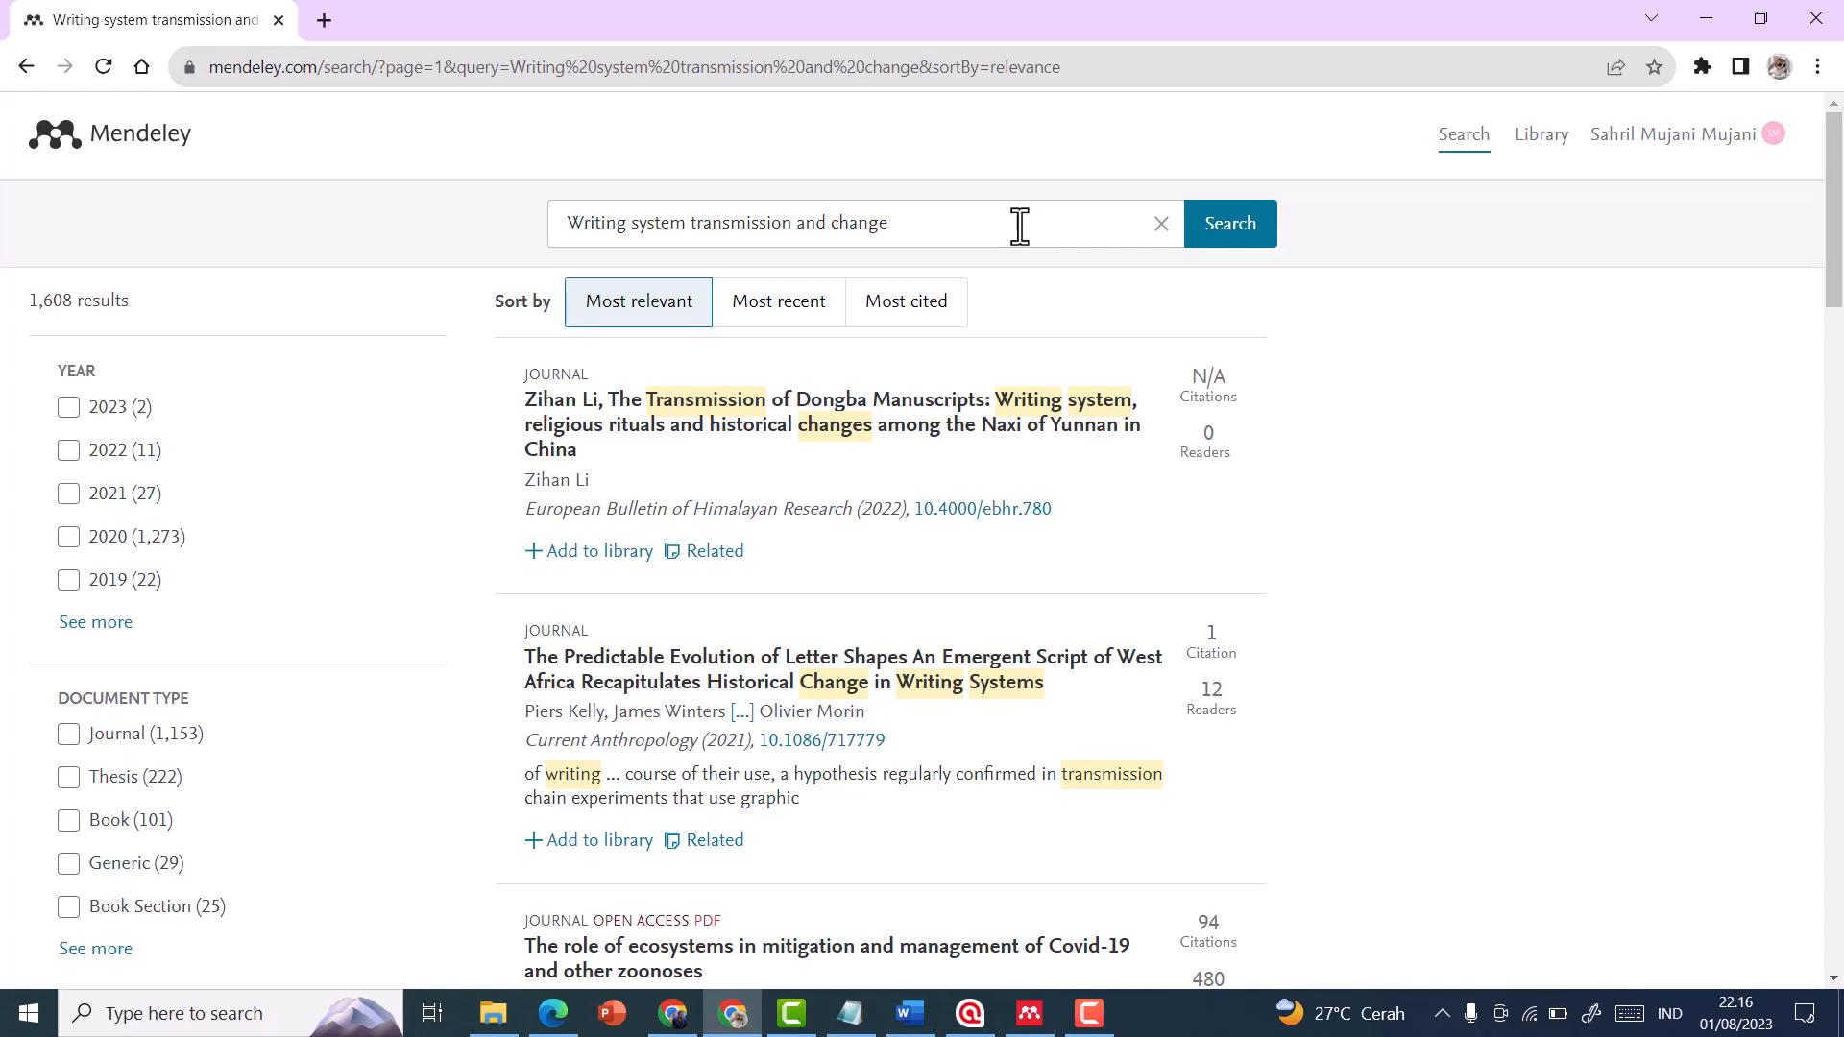
Compare the catalogue with Google Scholar and view the 2019 grammar mastery and news writing ability reference's details in Mendeley Reference Manager
left_click(685, 1020)
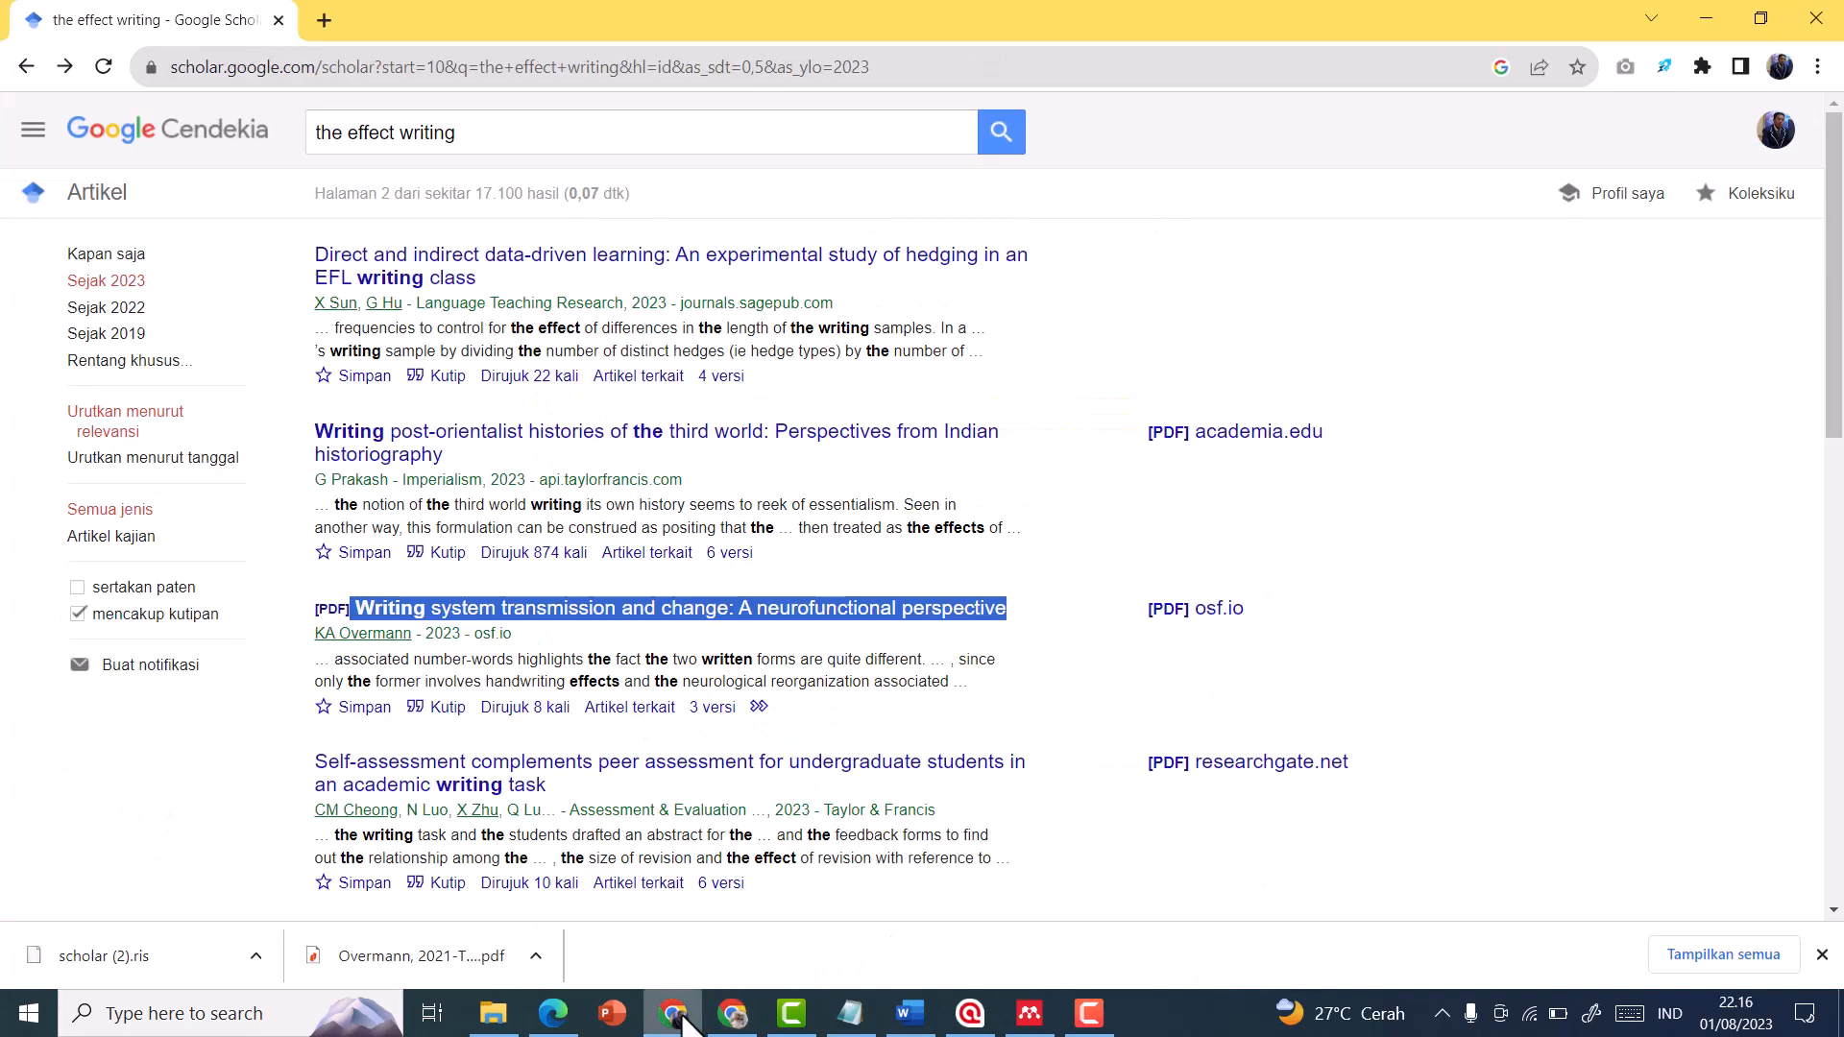
left_click(730, 1017)
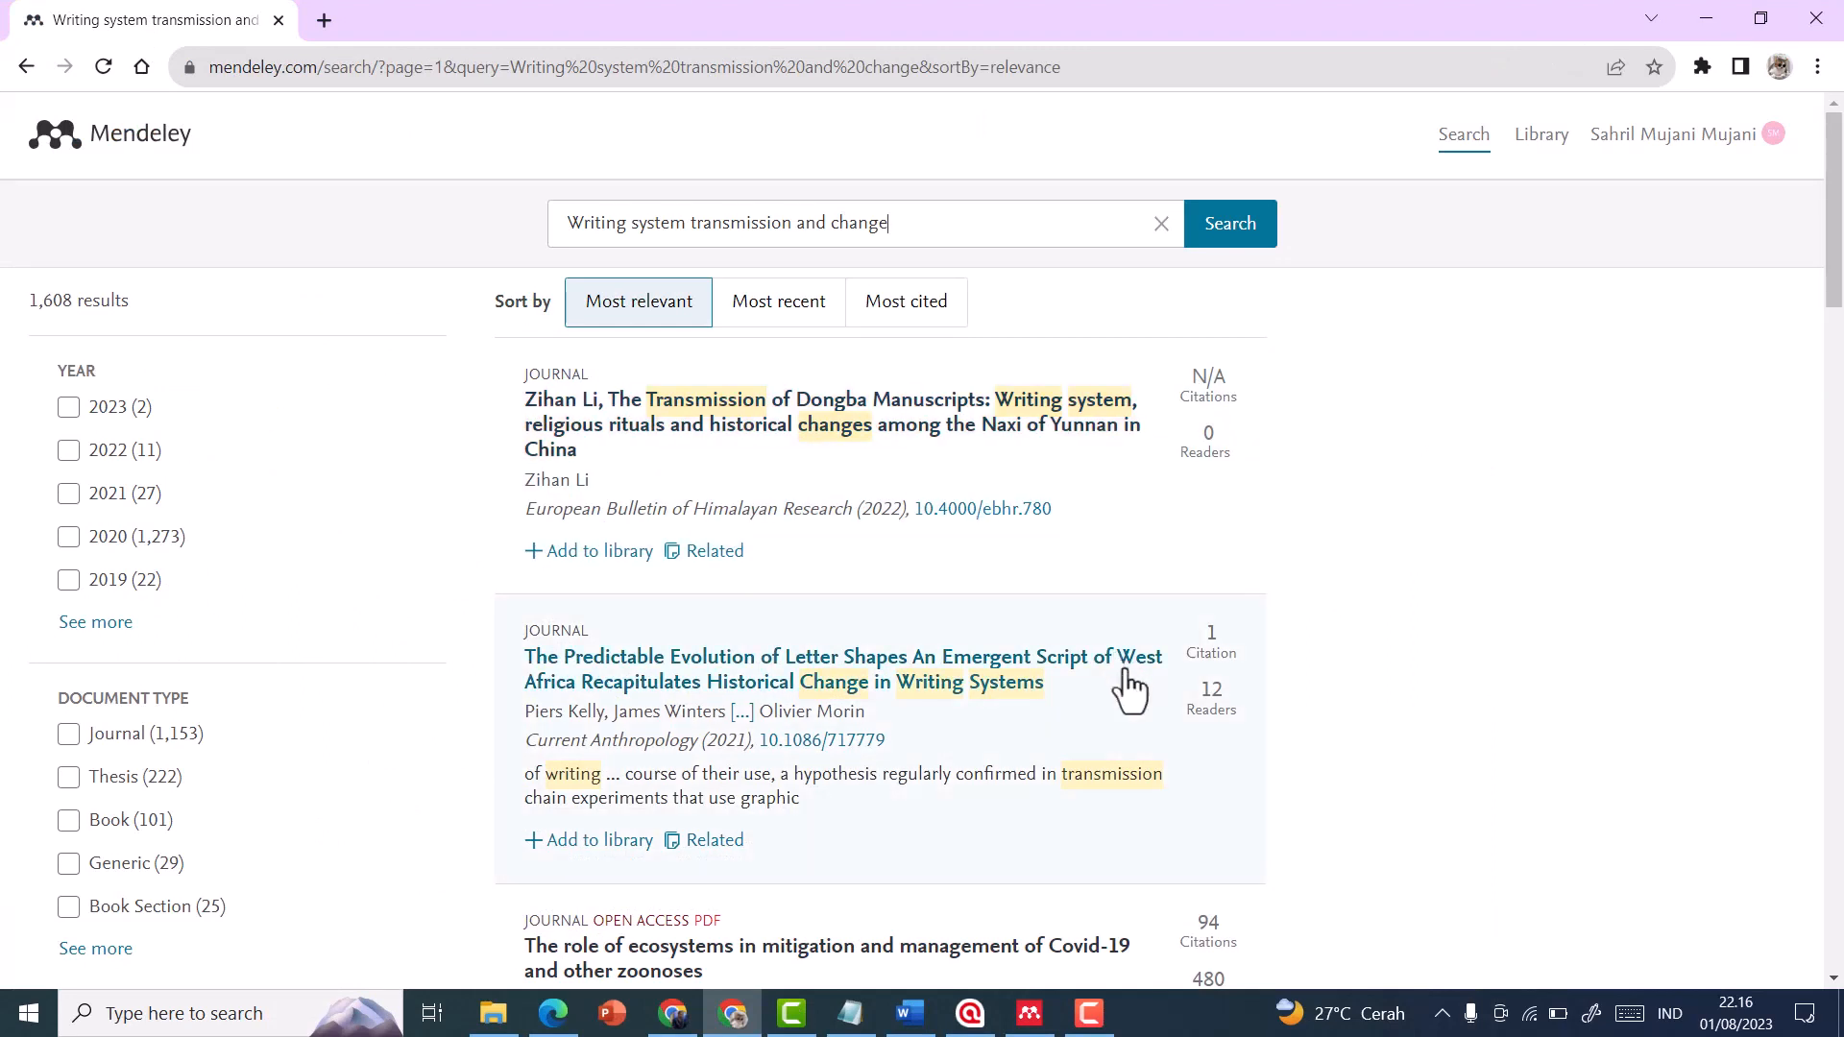
left_click(1030, 1016)
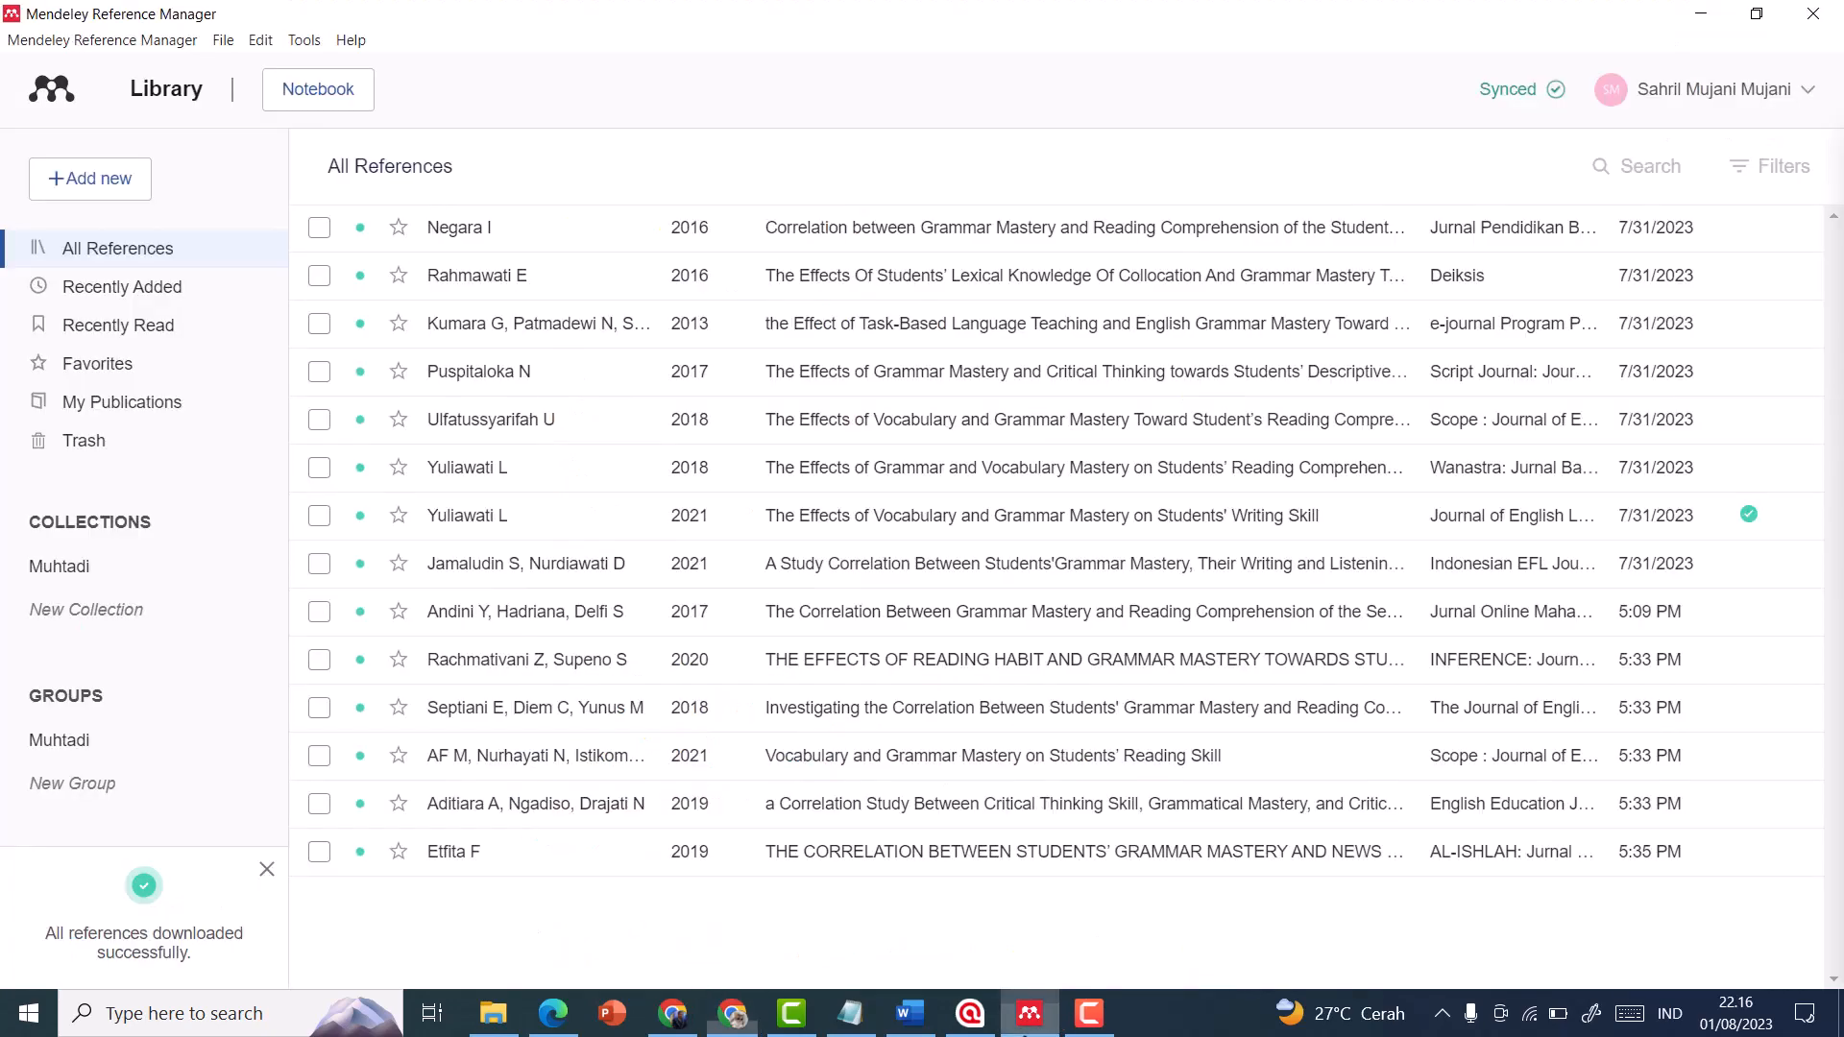
left_click(1036, 858)
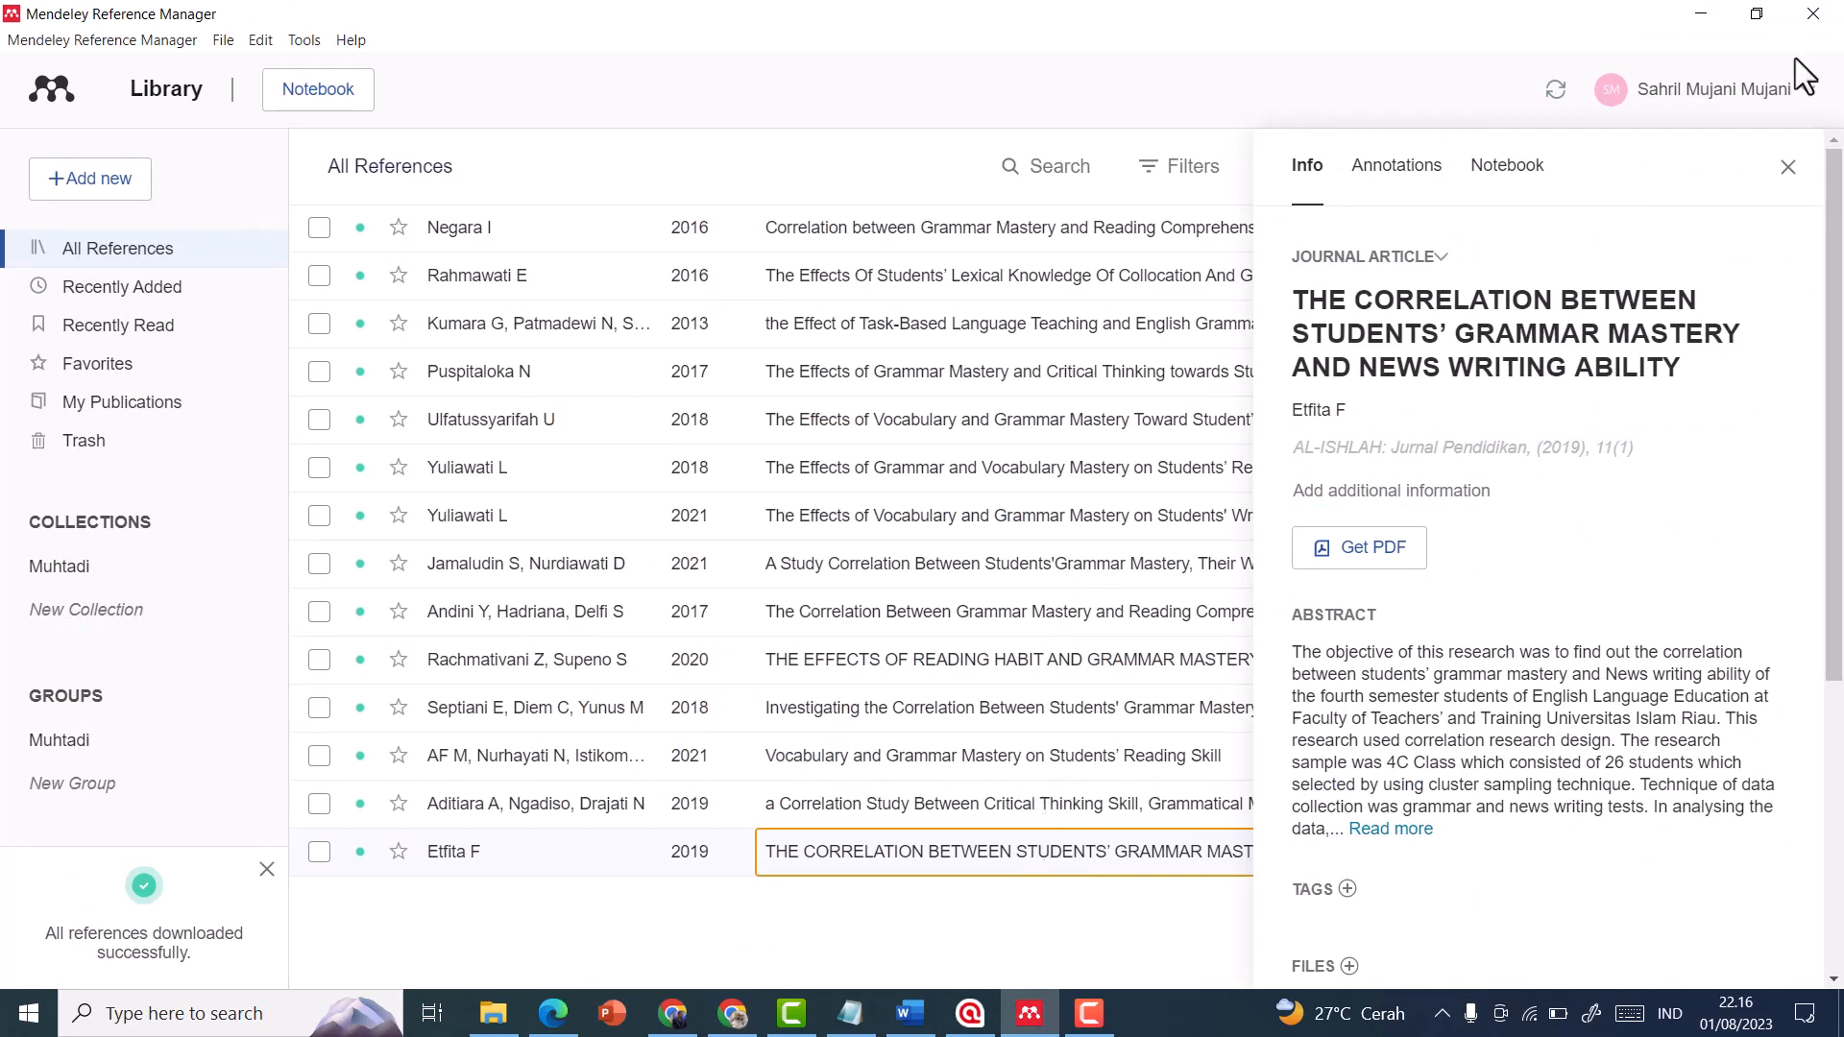
left_click(1788, 168)
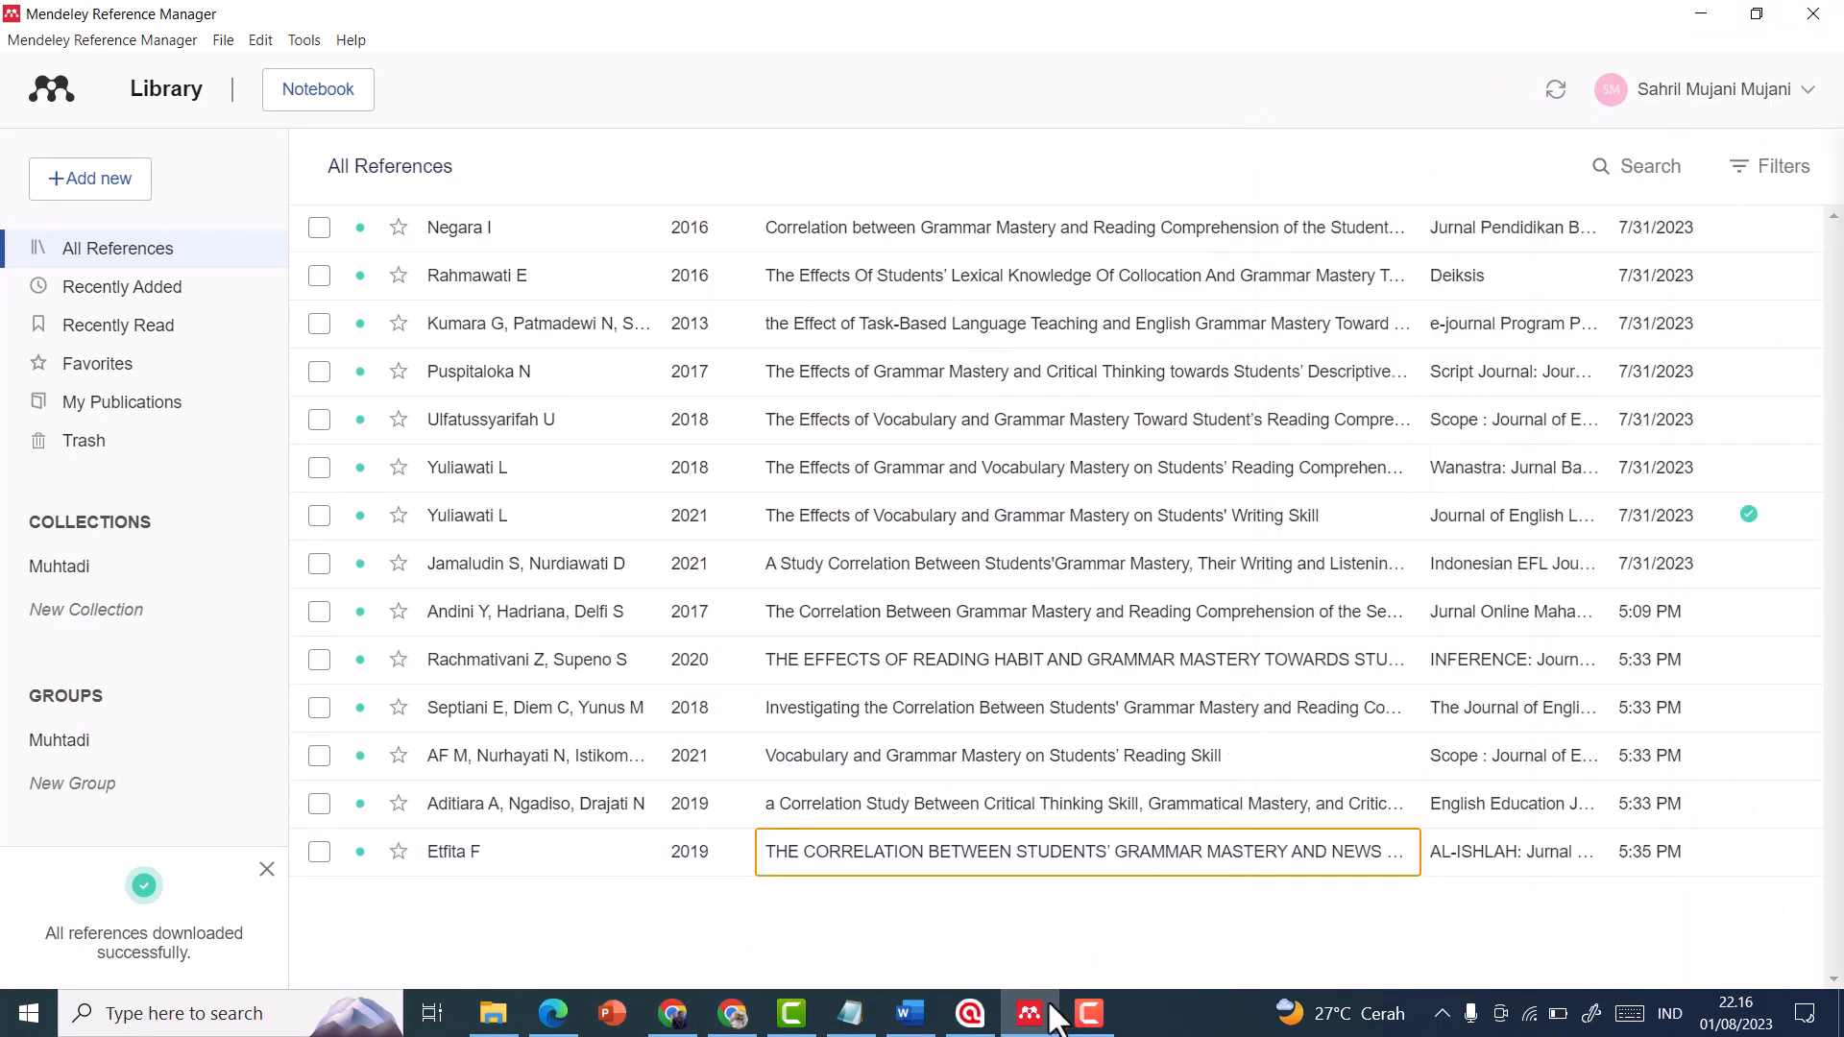
Add the 2022 "The Transmission of Dongba Manuscripts" article from the web results to the library and sync Mendeley Reference Manager
left_click(1049, 1010)
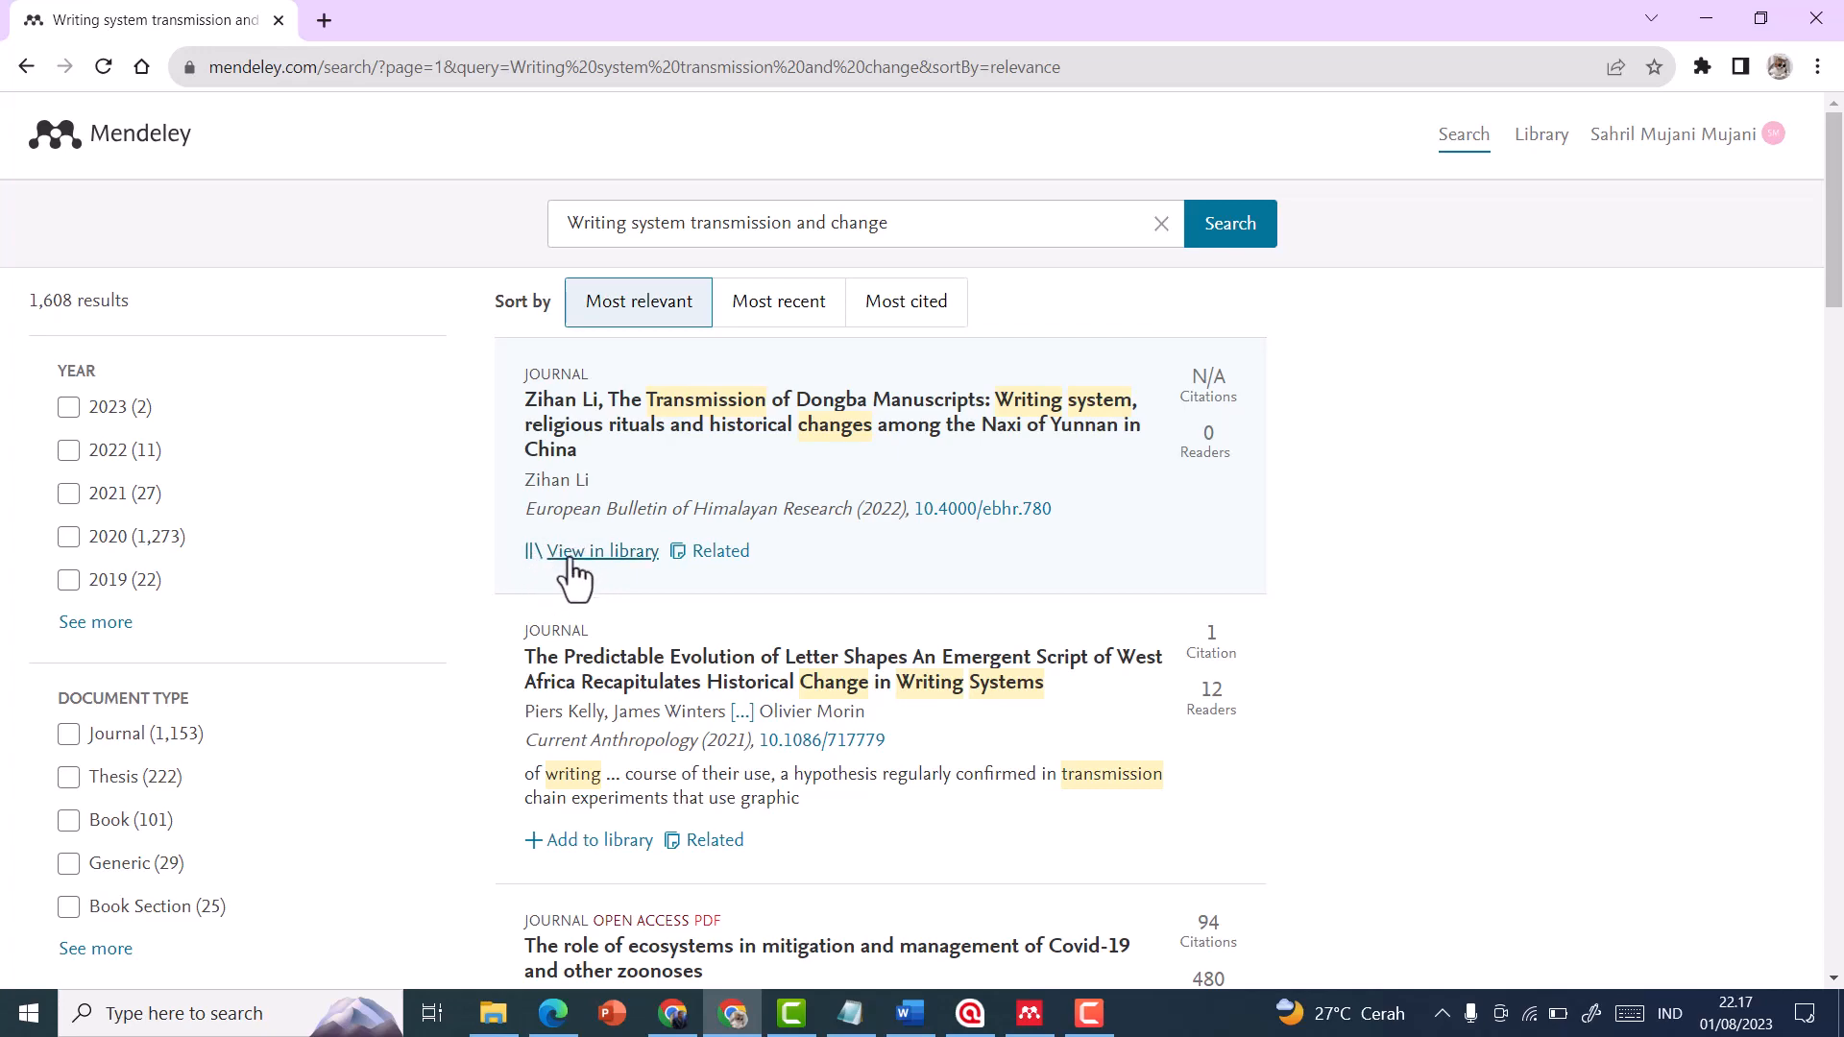
left_click(1027, 1015)
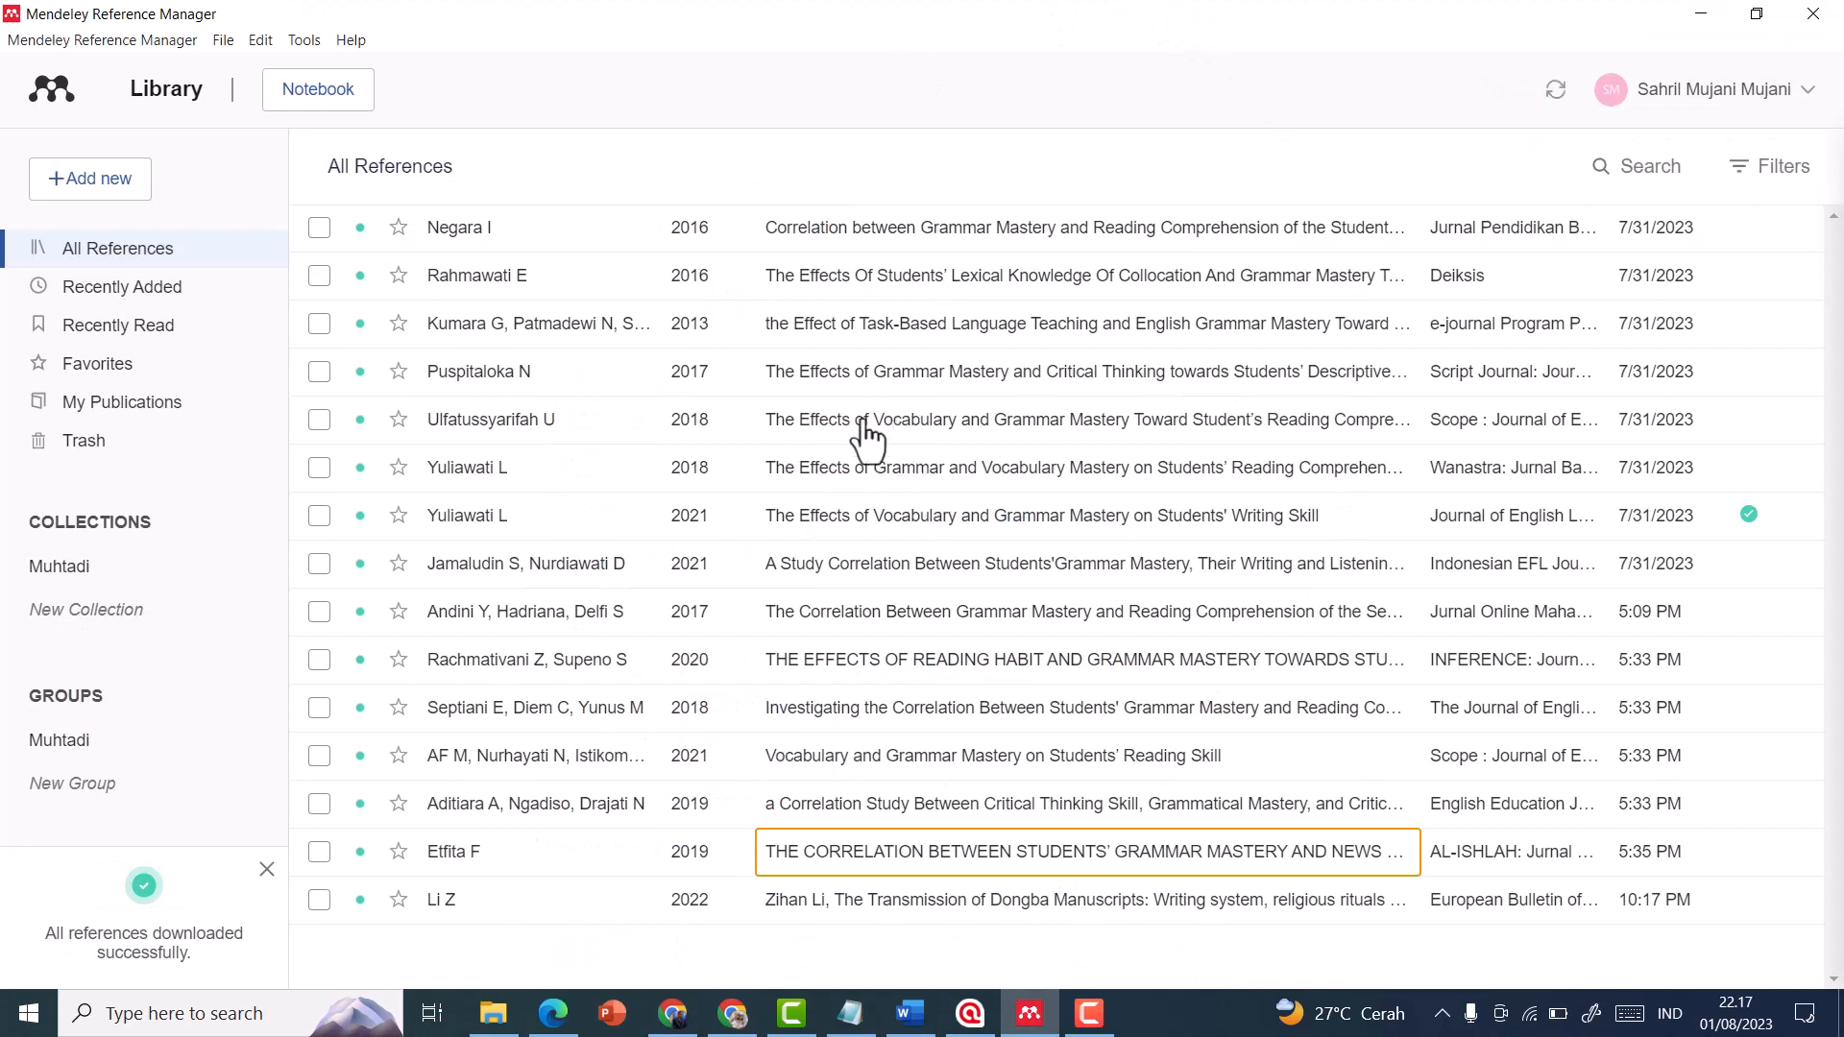
left_click(1556, 89)
View the 2021 "The Predictable Evolution of Letter Shapes" web result and search the Mendeley Reference Manager library for its first author's surname
left_click(1032, 1022)
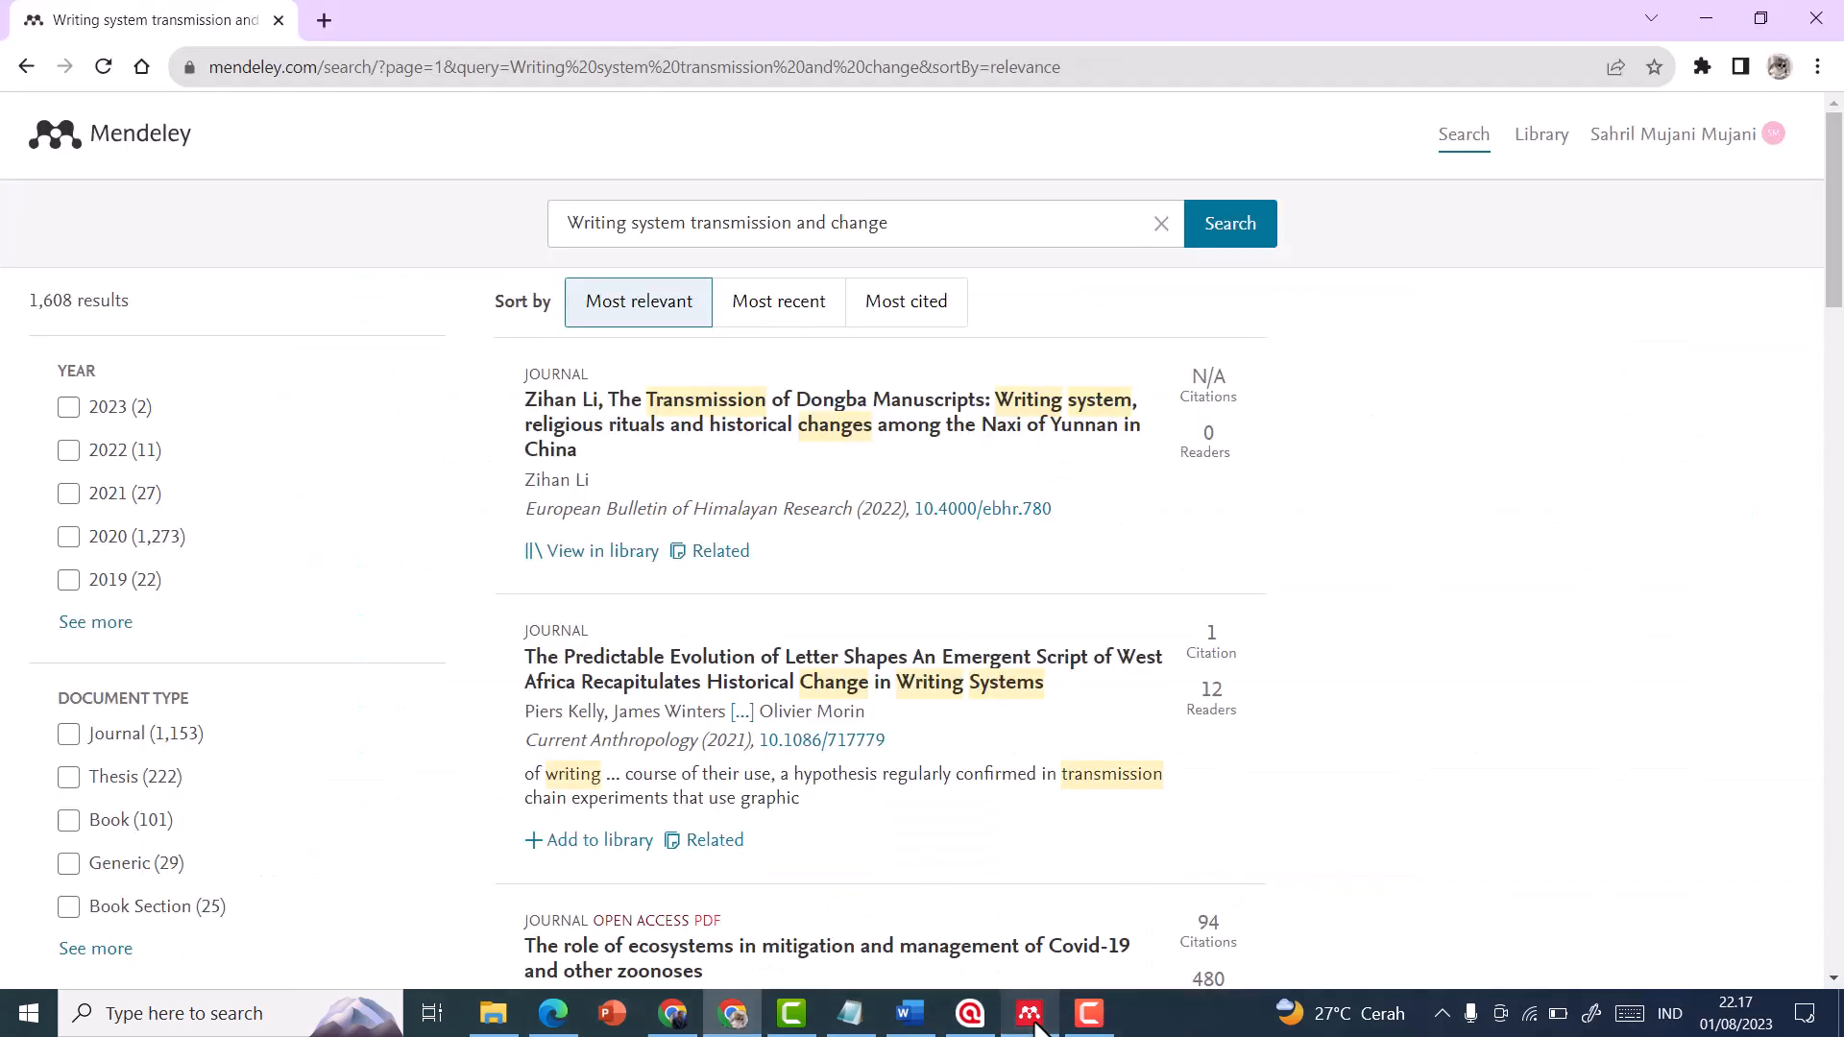
scroll(645, 834, "down", 1)
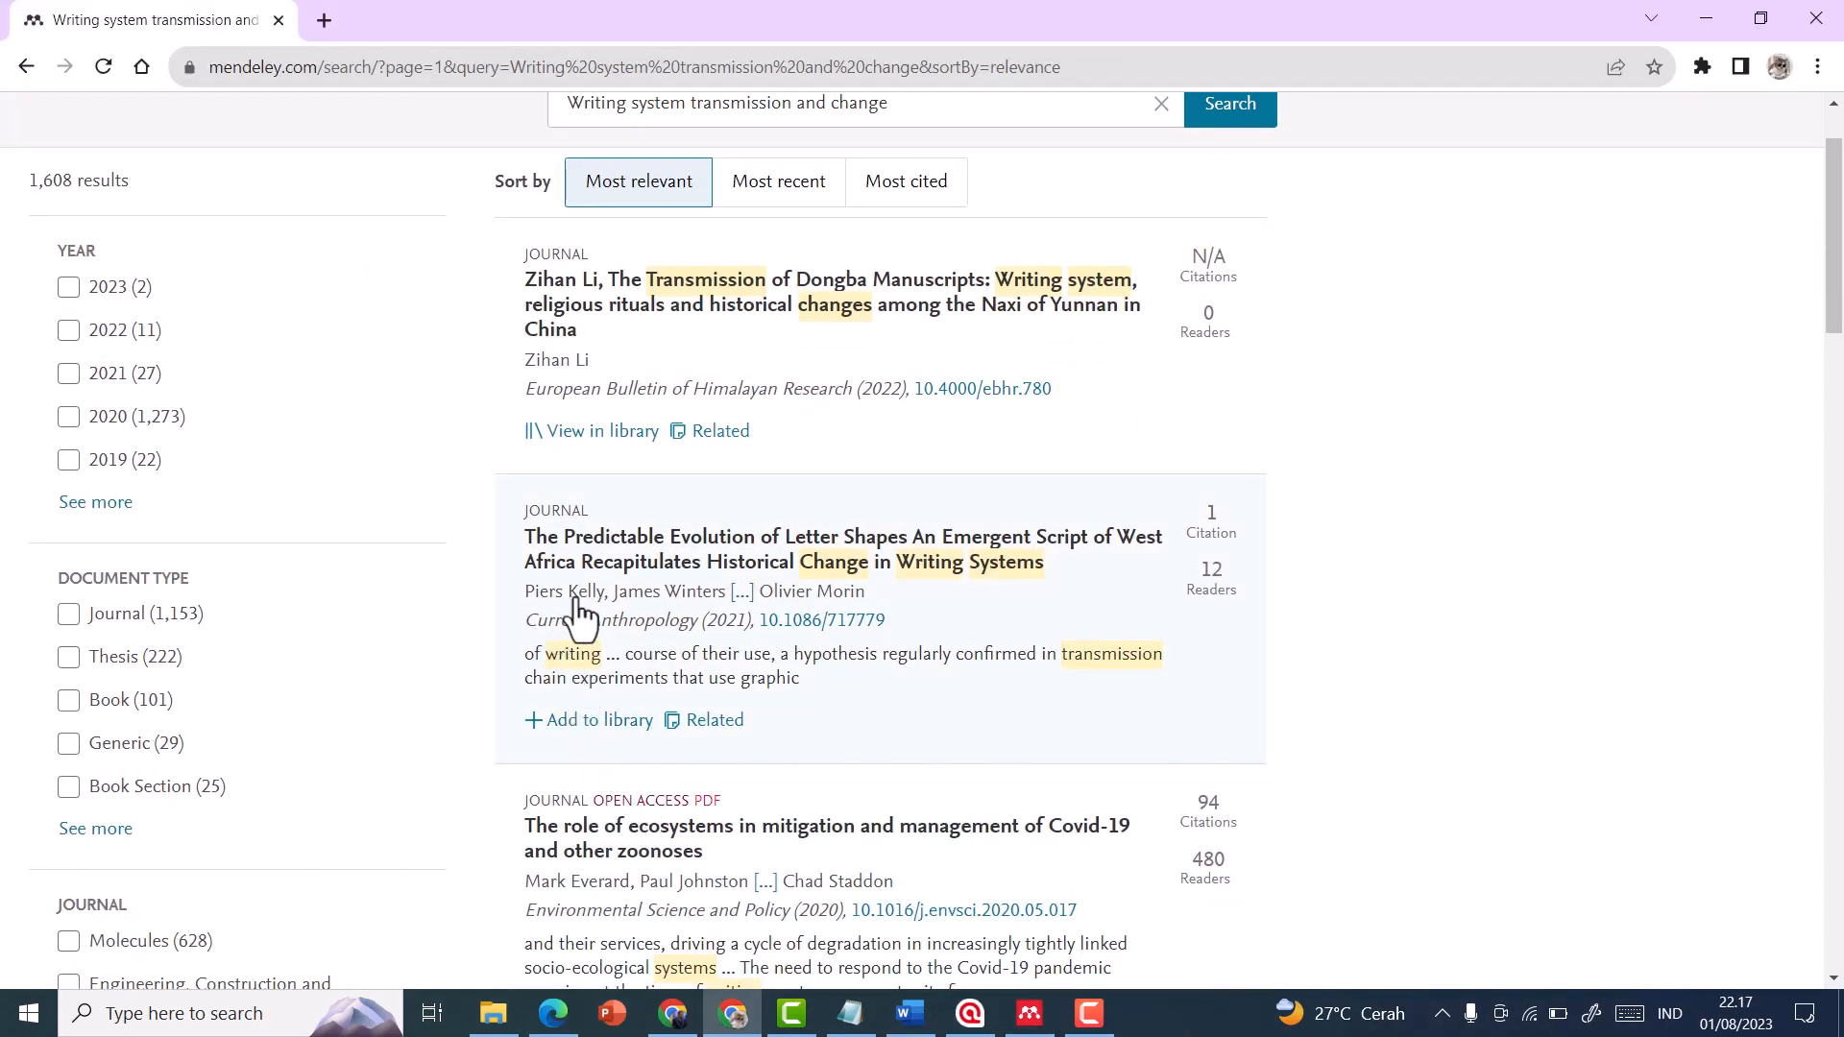
left_click(1030, 1013)
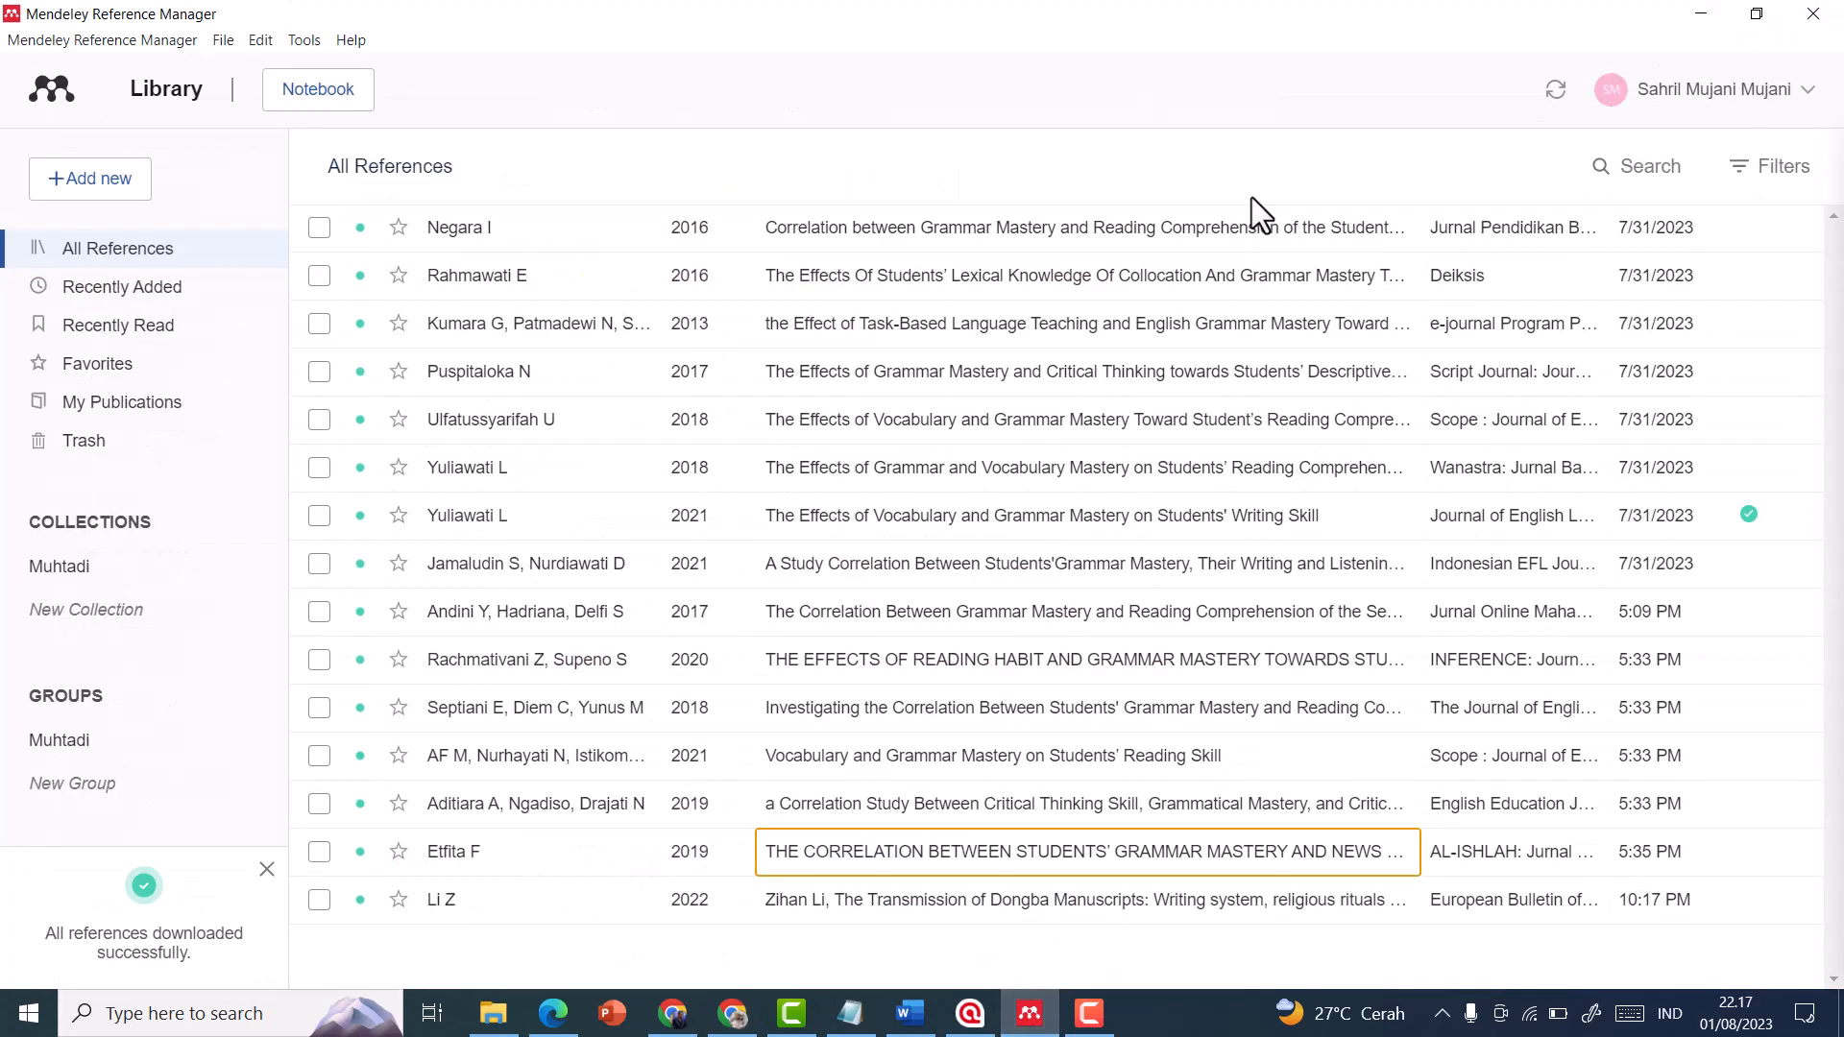
left_click(1616, 175)
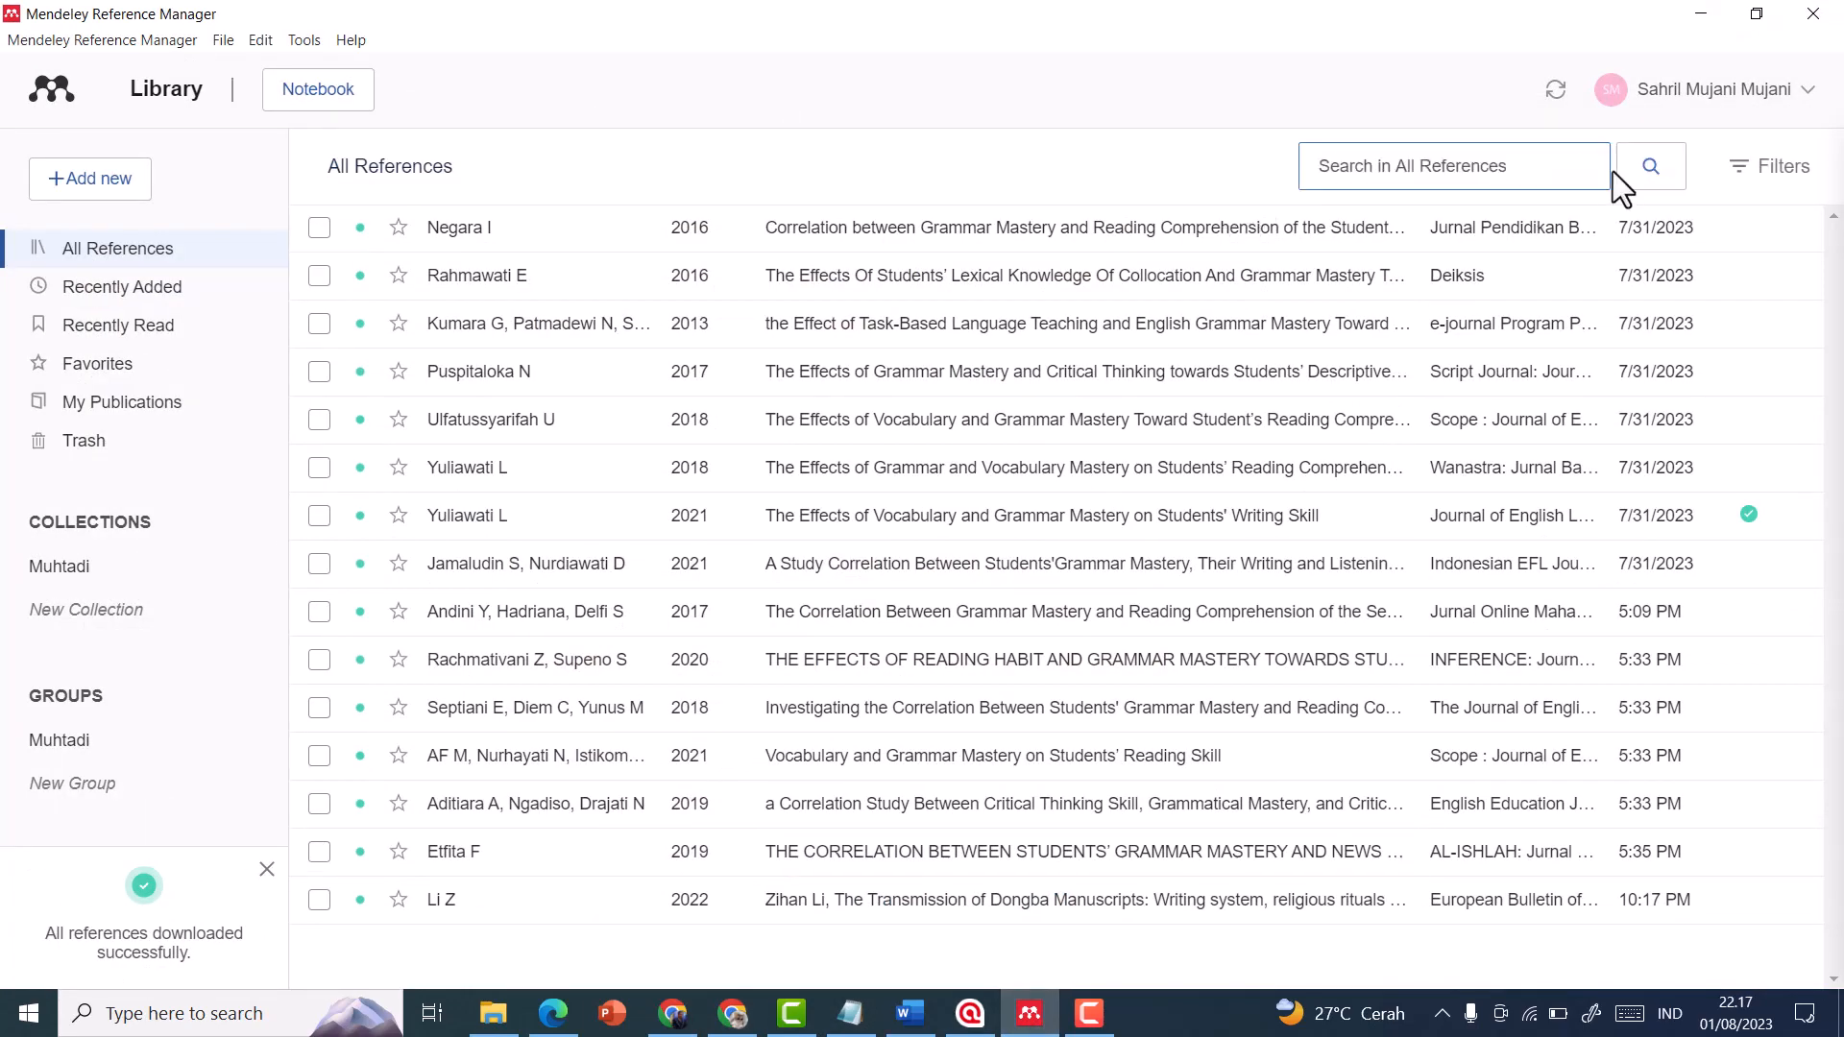
type("kelly")
key("BackSpace")
key("BackSpace")
key("BackSpace")
key("BackSpace")
key("BackSpace")
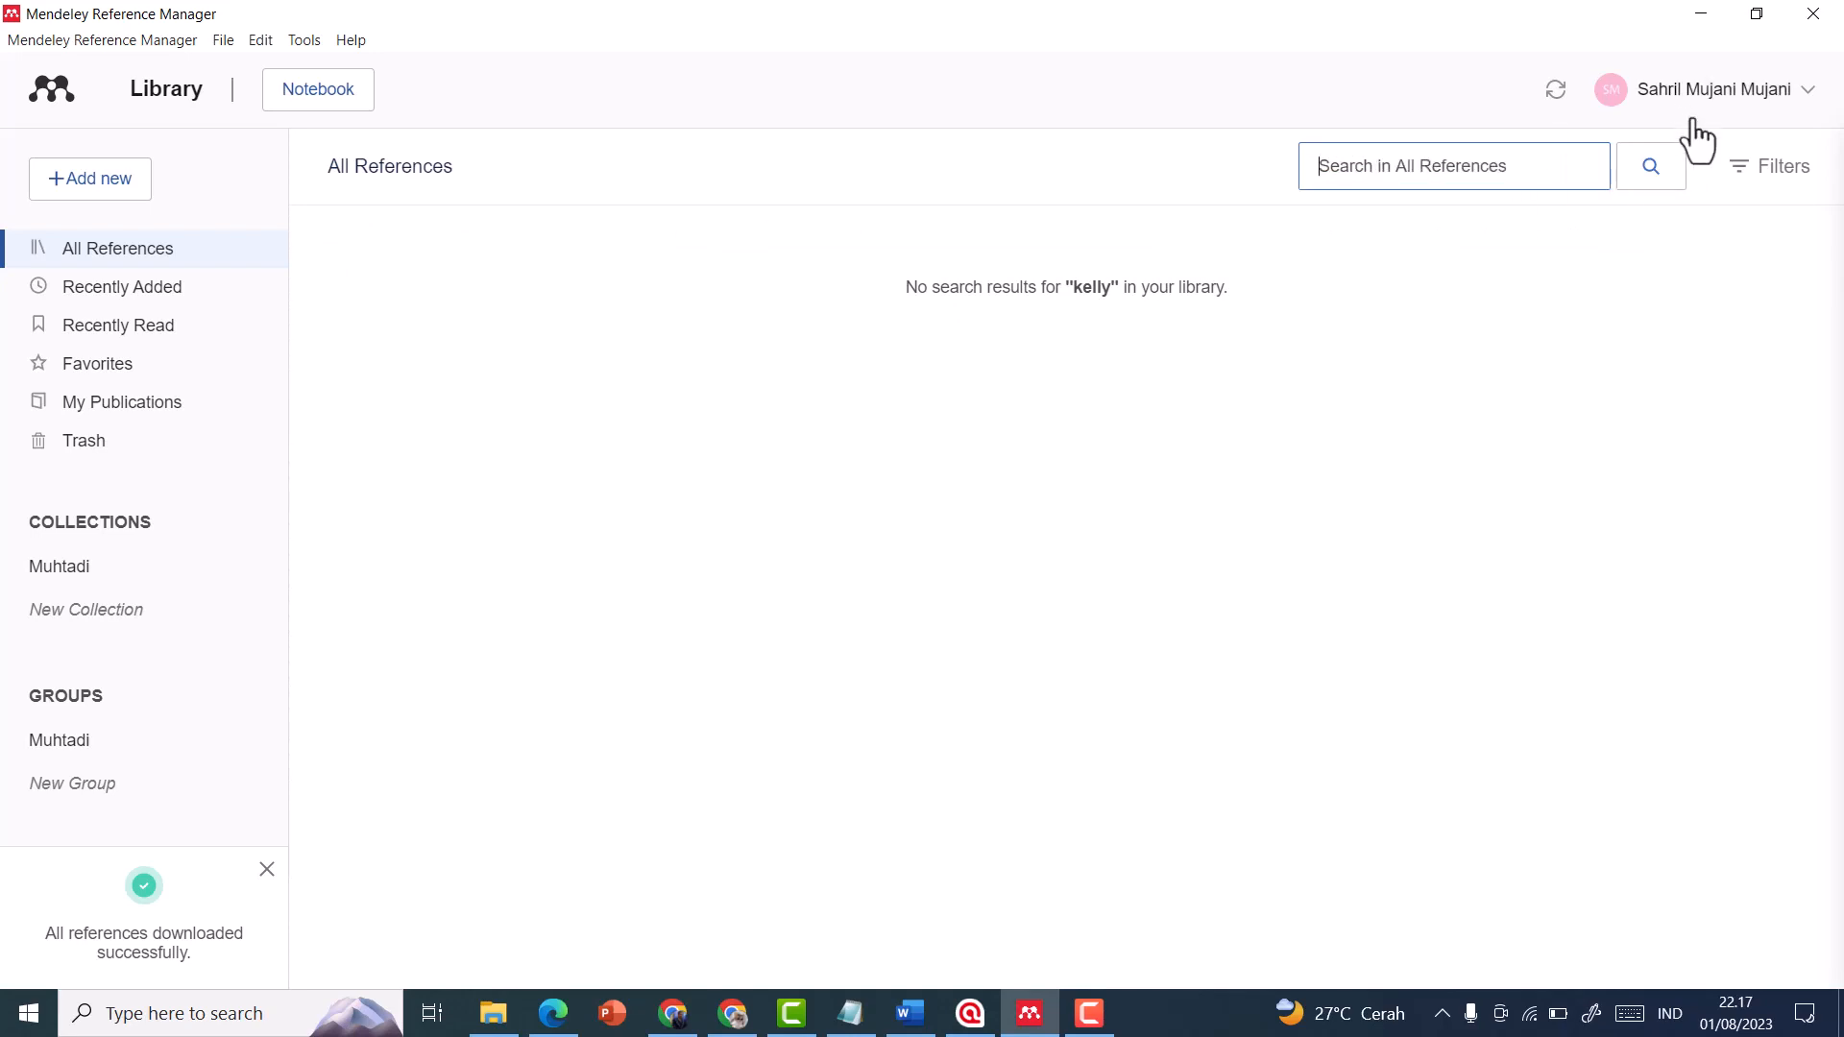
Check the All References and Recently Added lists, and sync the Mendeley library
left_click(394, 188)
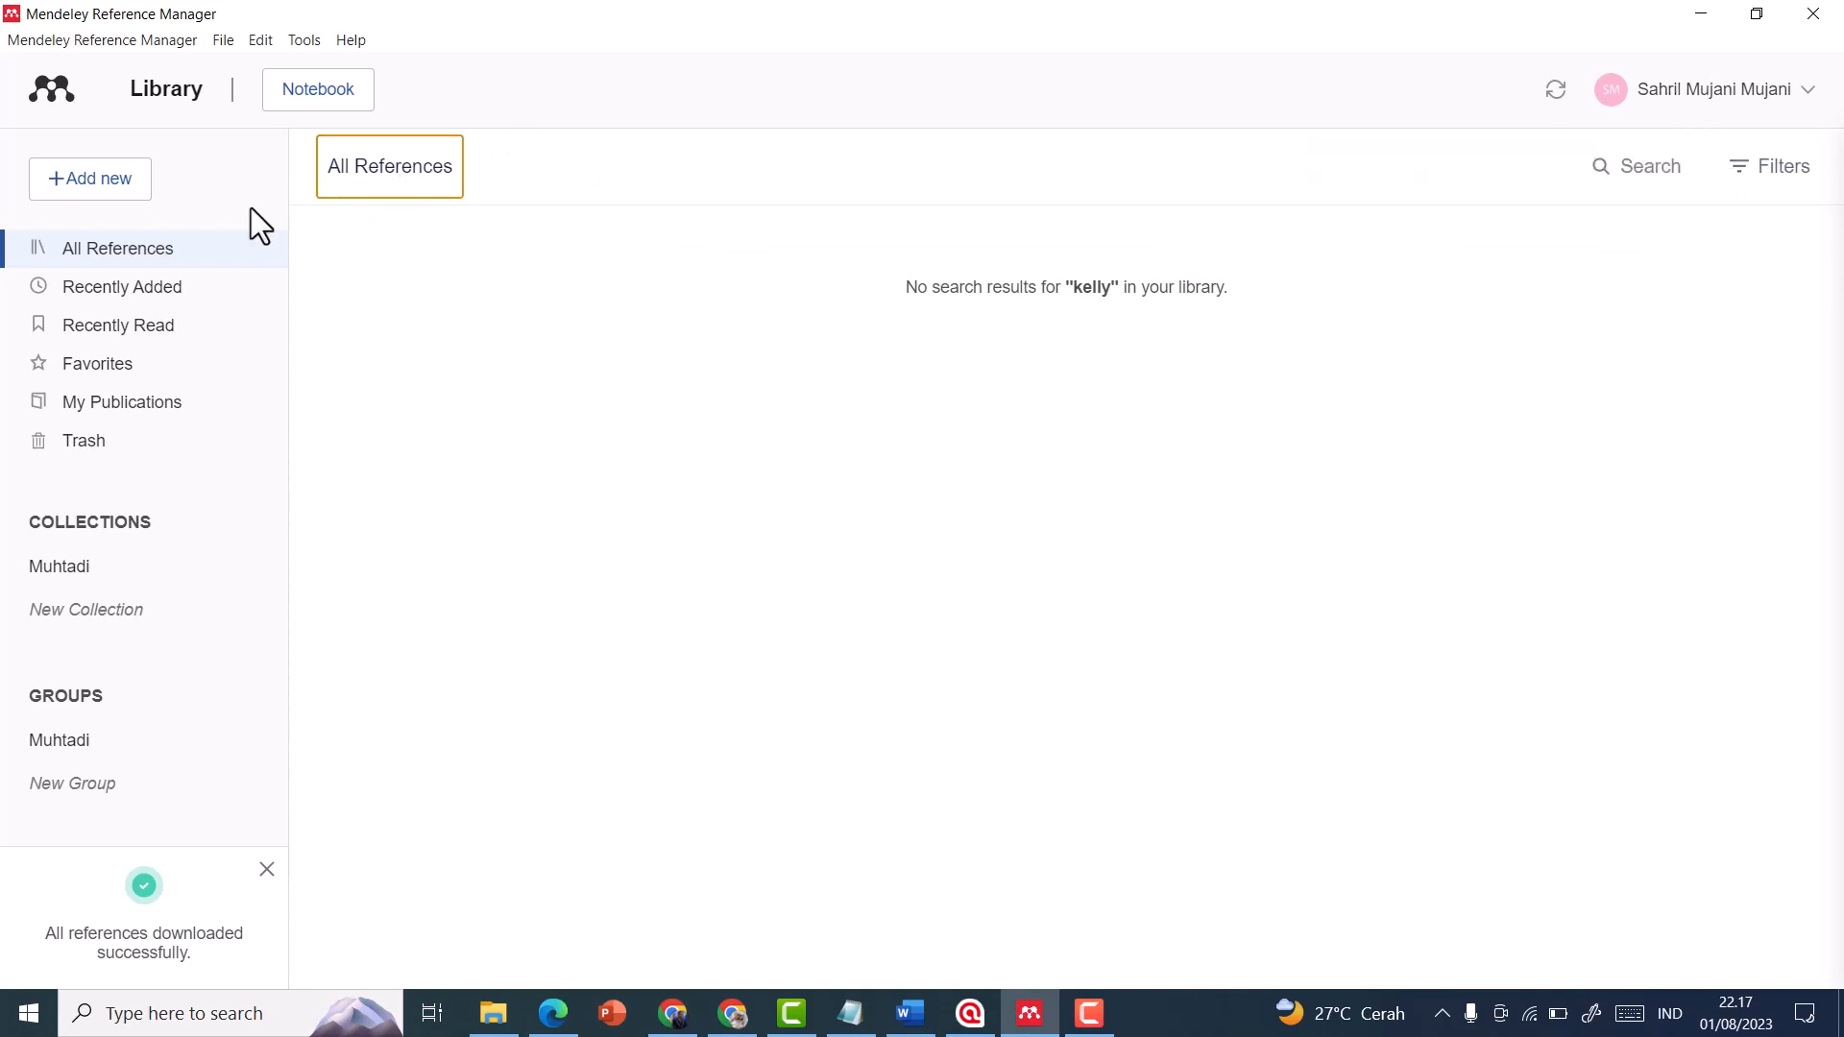
left_click(174, 252)
left_click(175, 288)
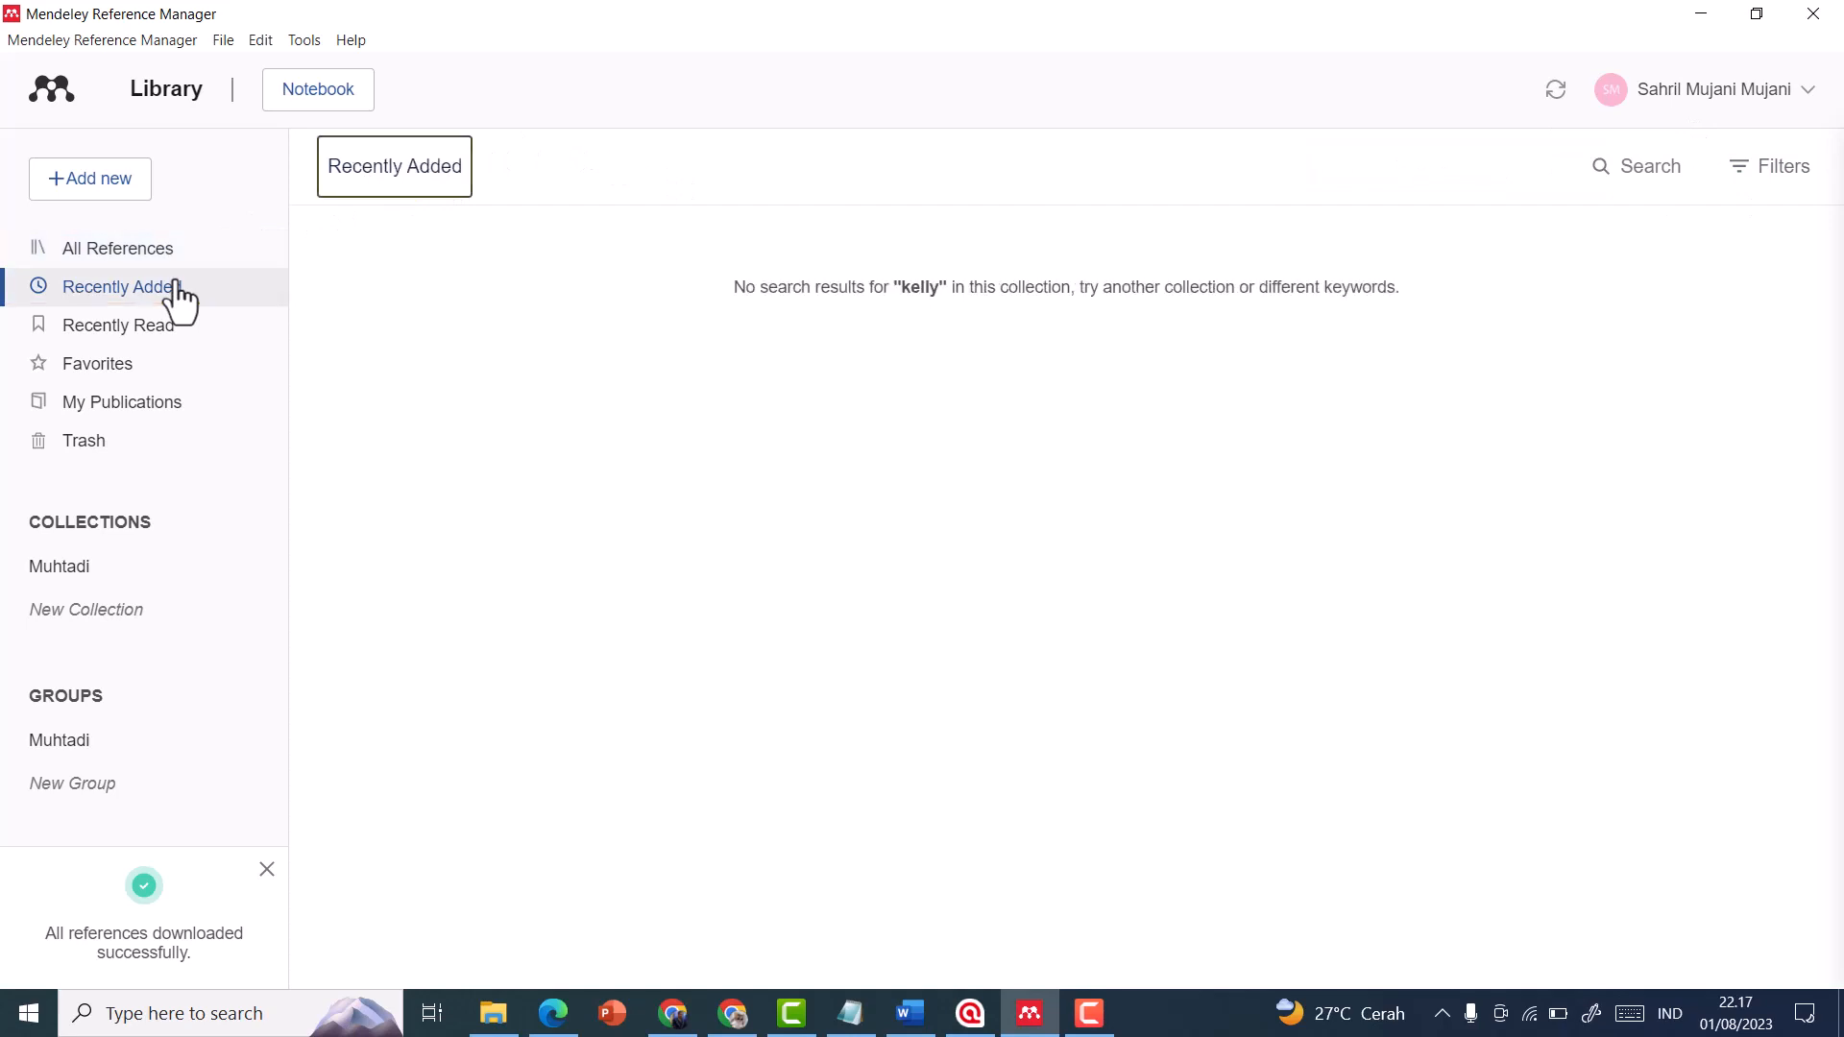
left_click(171, 257)
left_click(1655, 171)
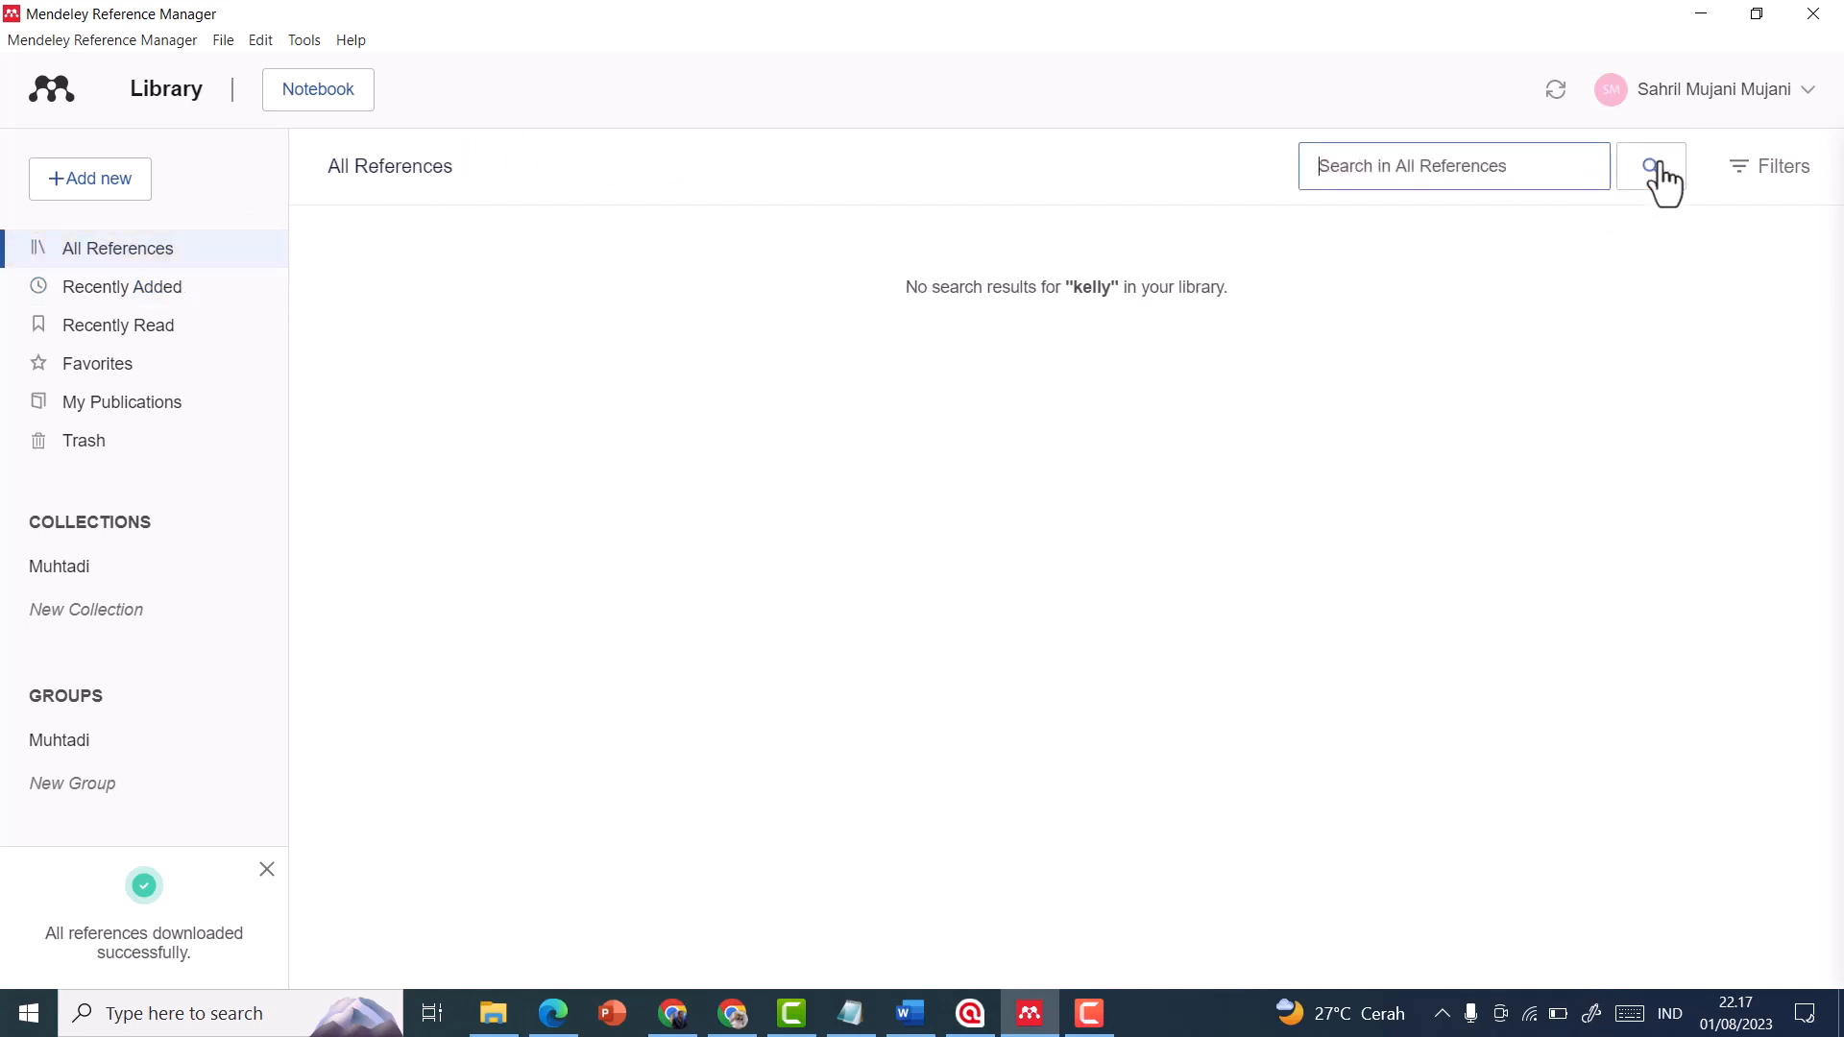
left_click(1555, 92)
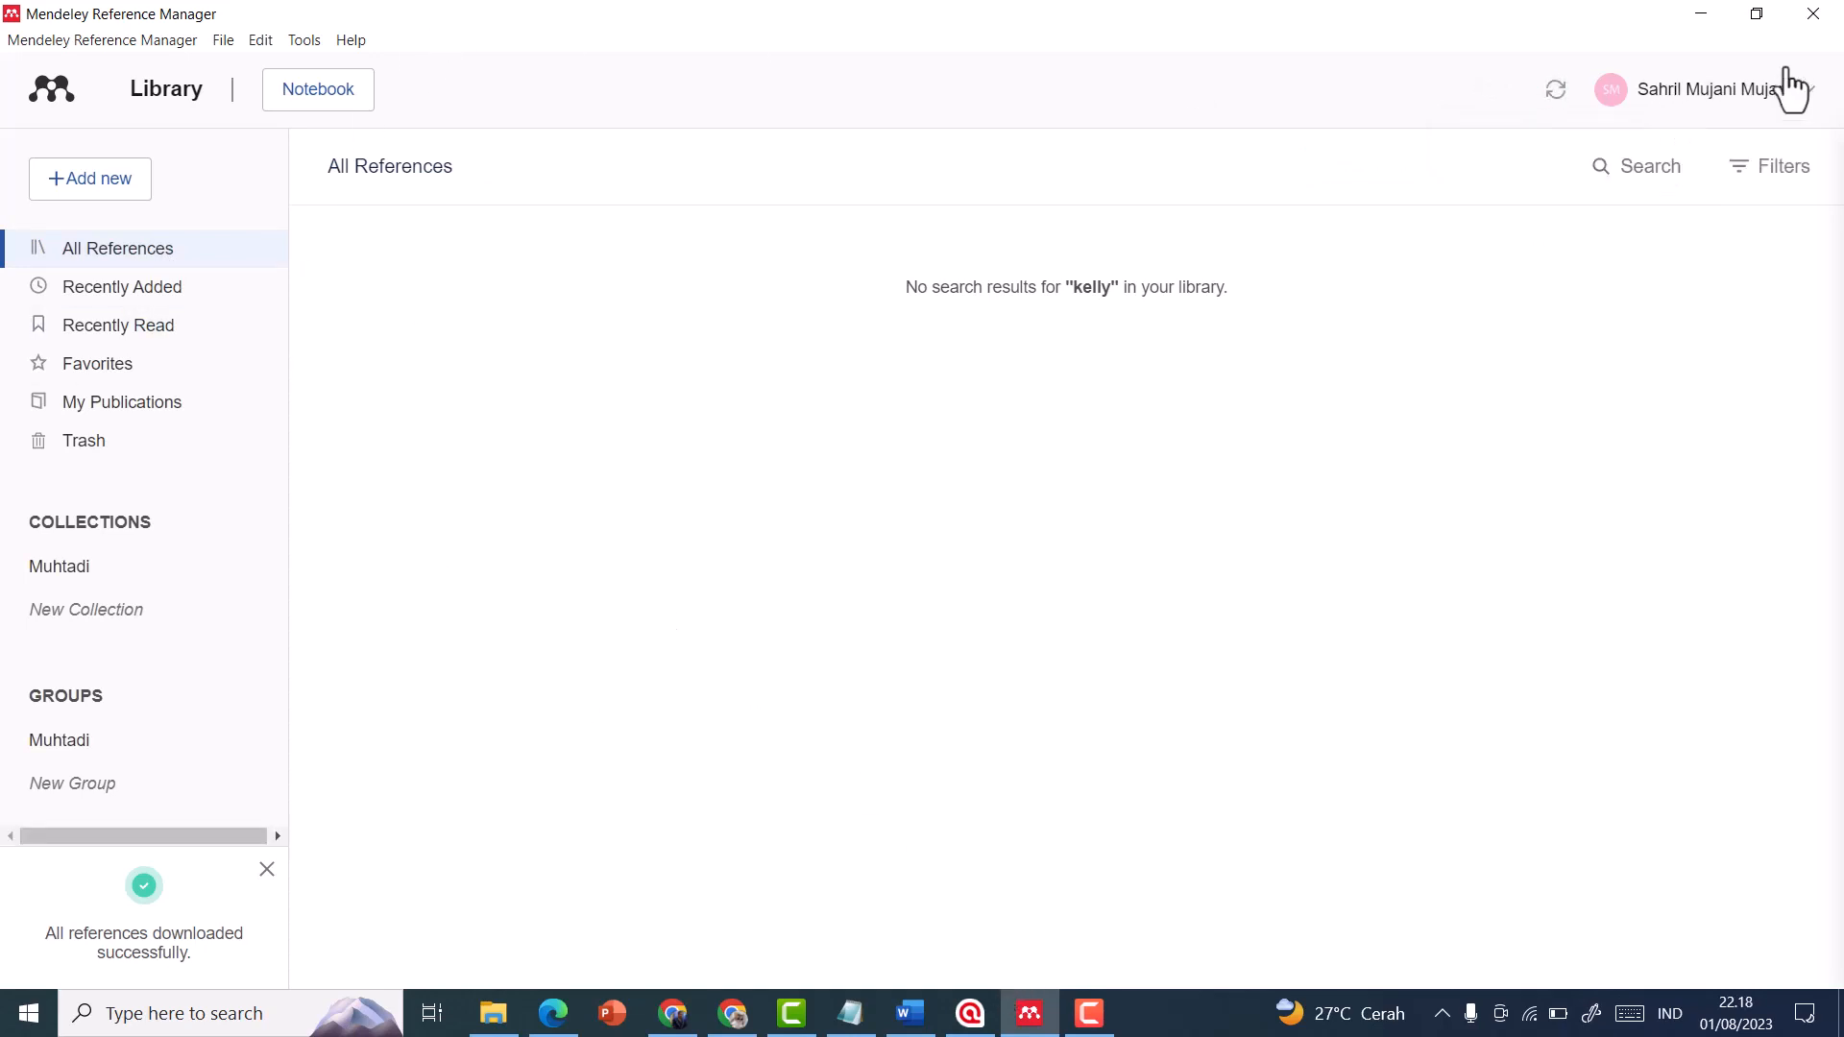
Add the 2021 "The Predictable Evolution of Letter Shapes" article from the web results to the library and restart Mendeley Reference Manager
left_click(1813, 14)
left_click(256, 1017)
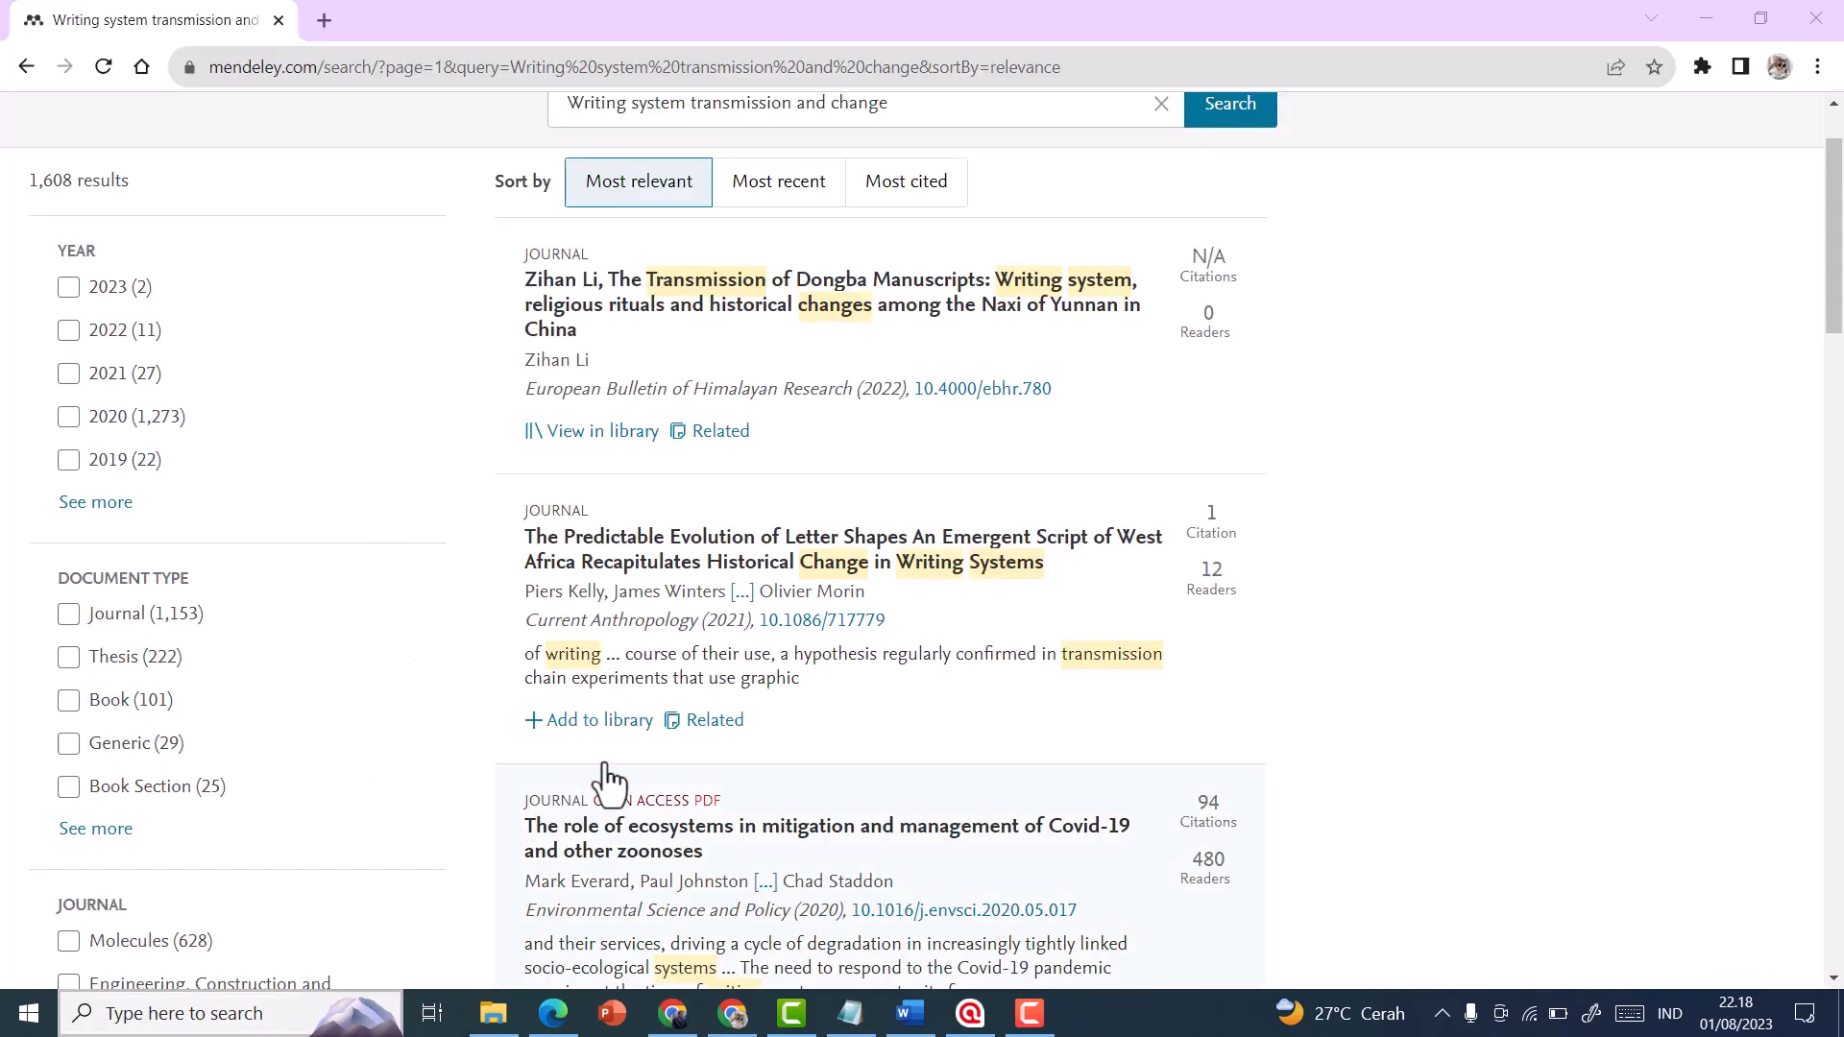
left_click(1598, 436)
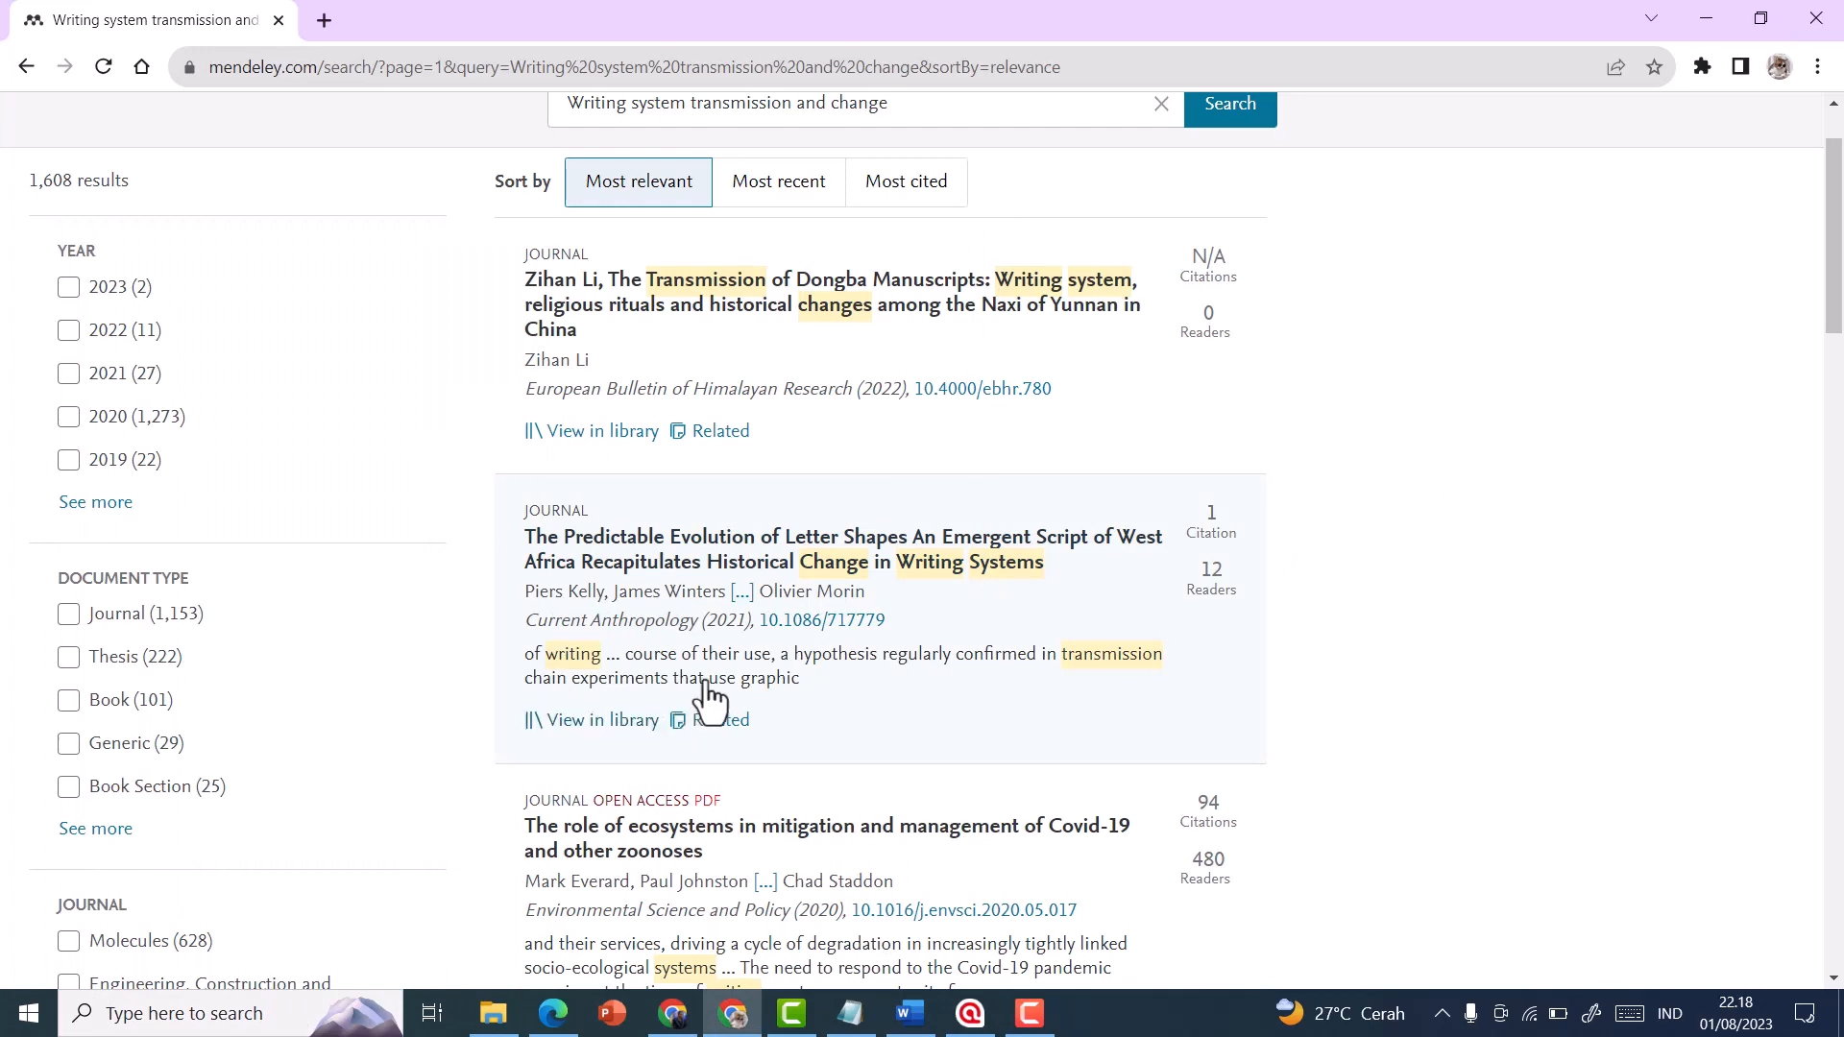
left_click(297, 1018)
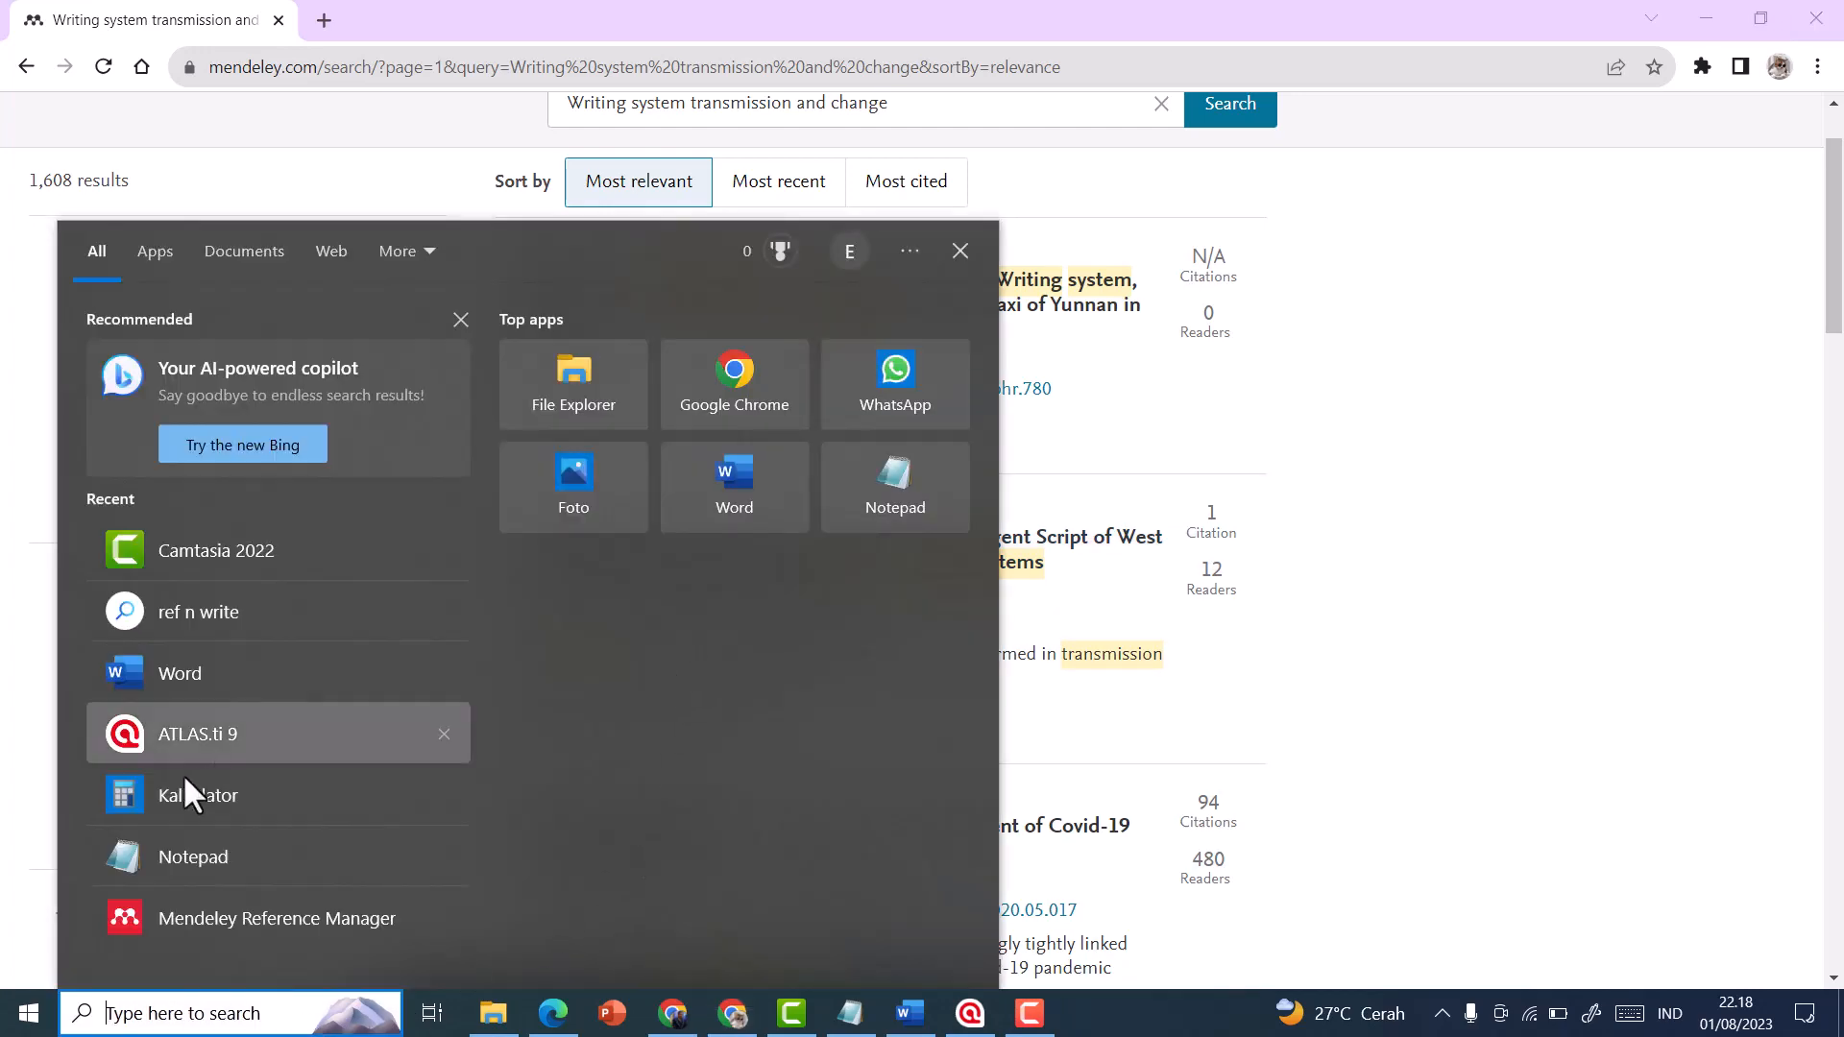
left_click(163, 925)
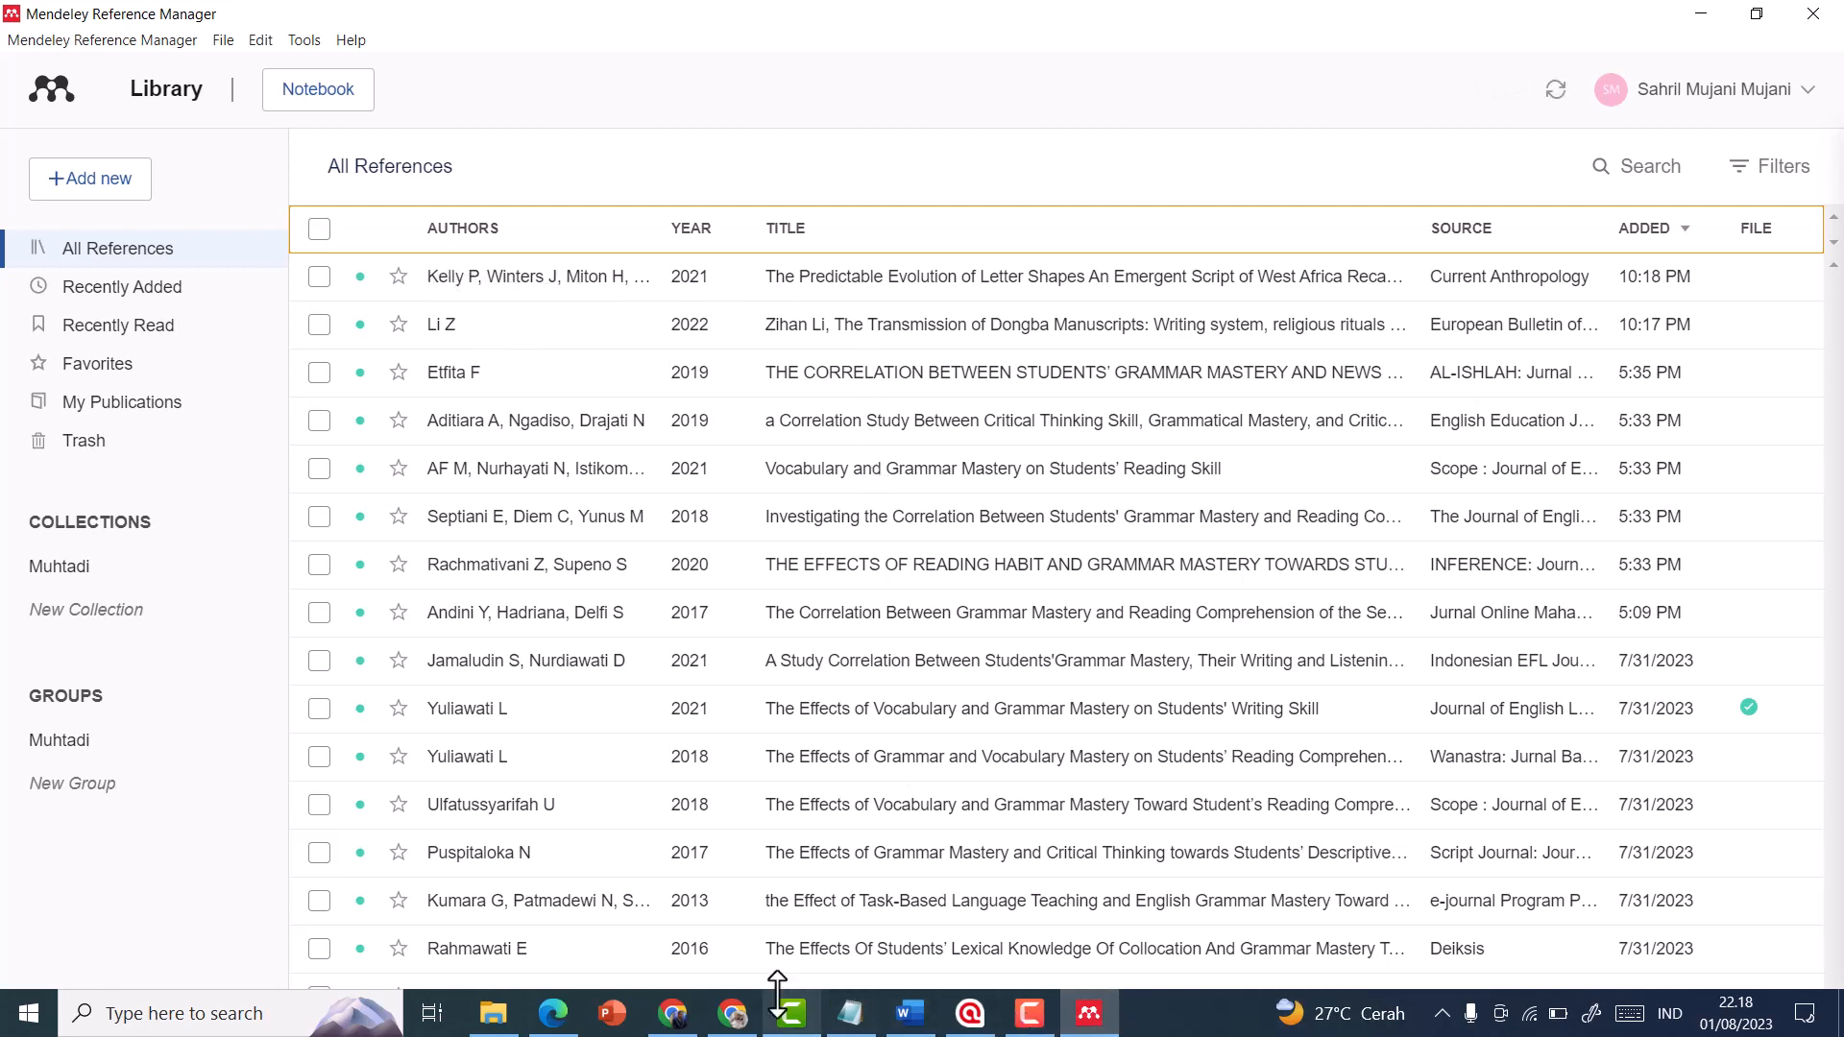
Compare the added articles in the Mendeley web search results with the library list in Mendeley Reference Manager
left_click(731, 1013)
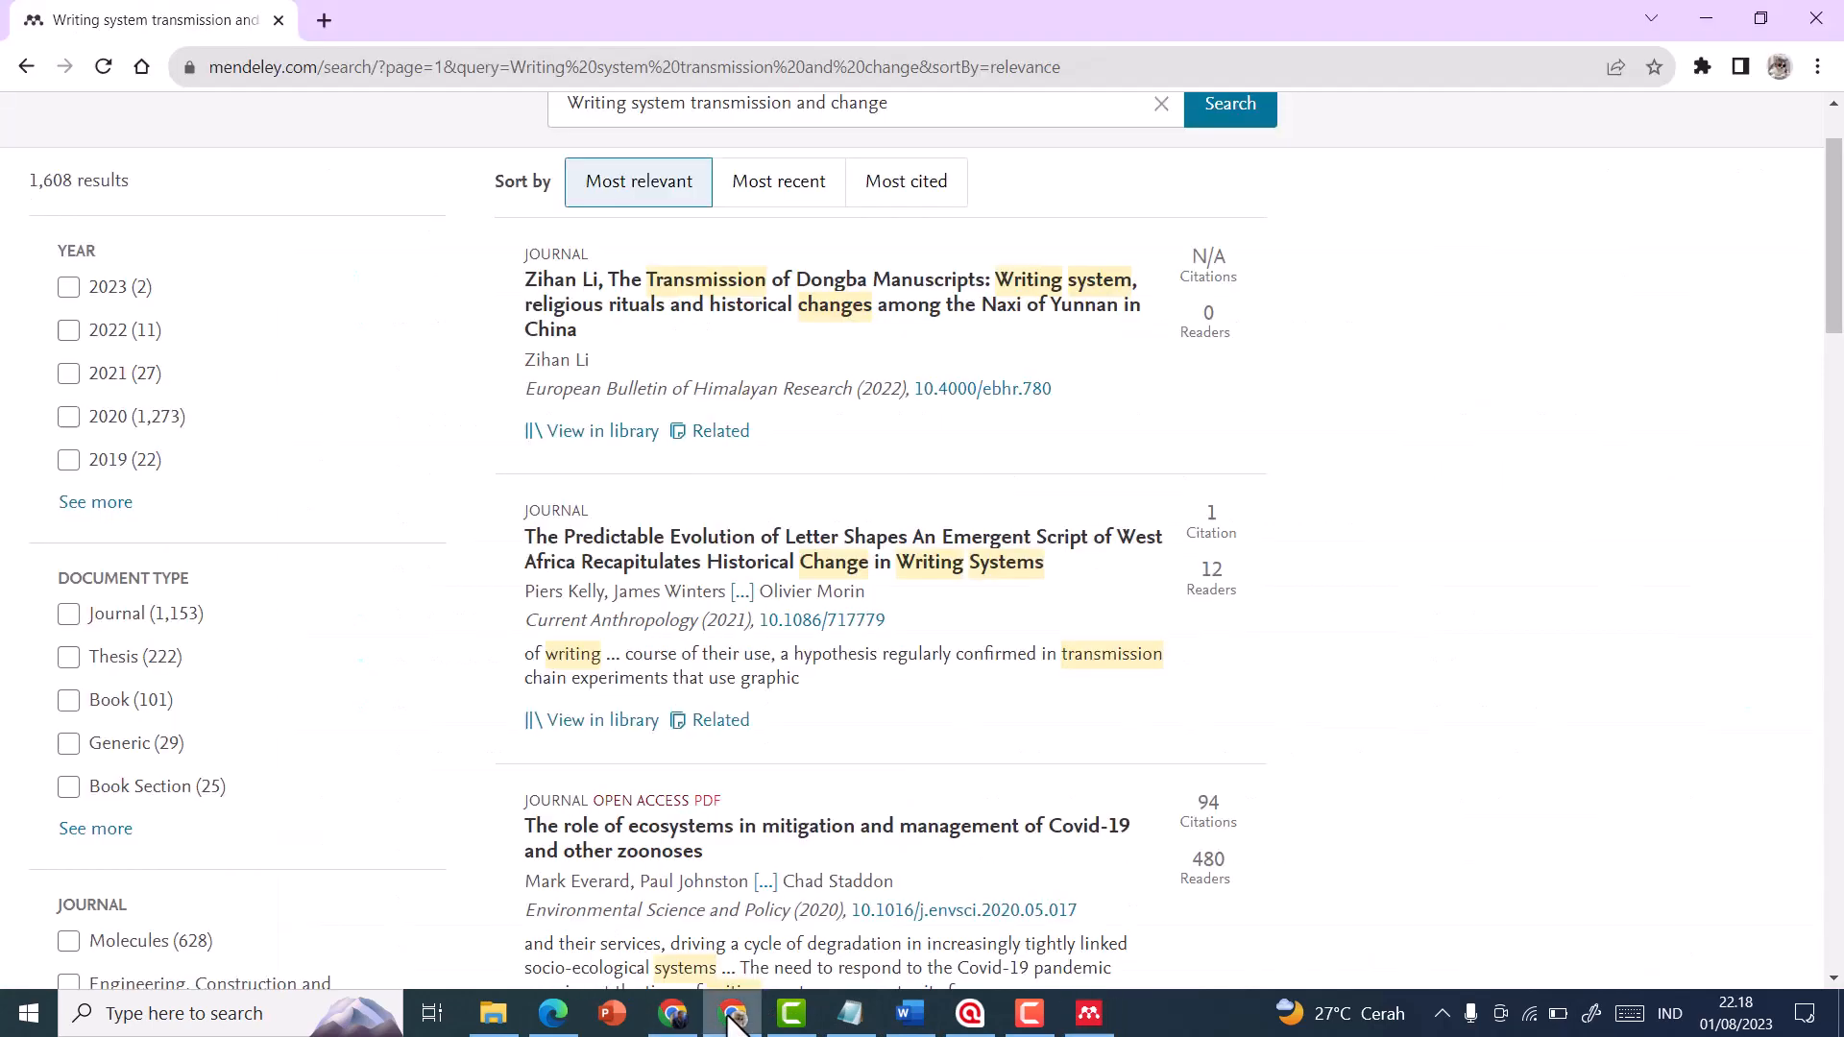
scroll(375, 368, "up", 1)
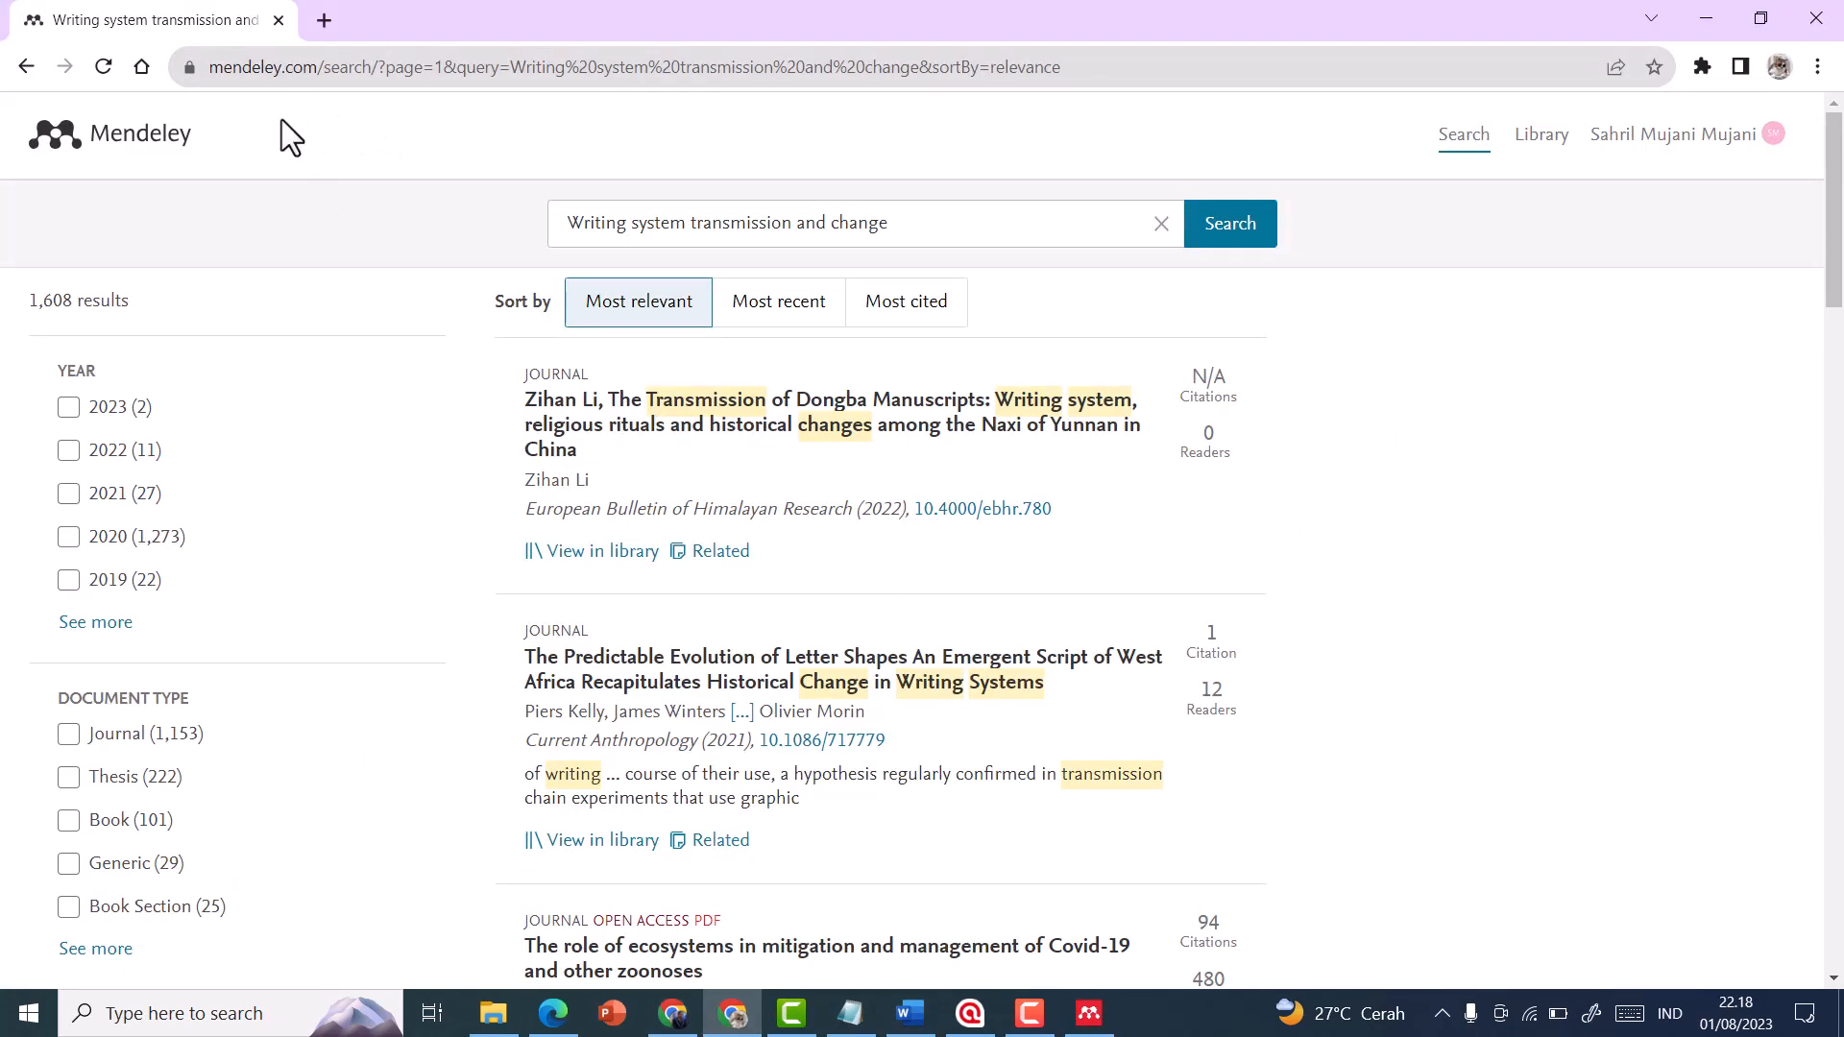
scroll(603, 787, "down", 3)
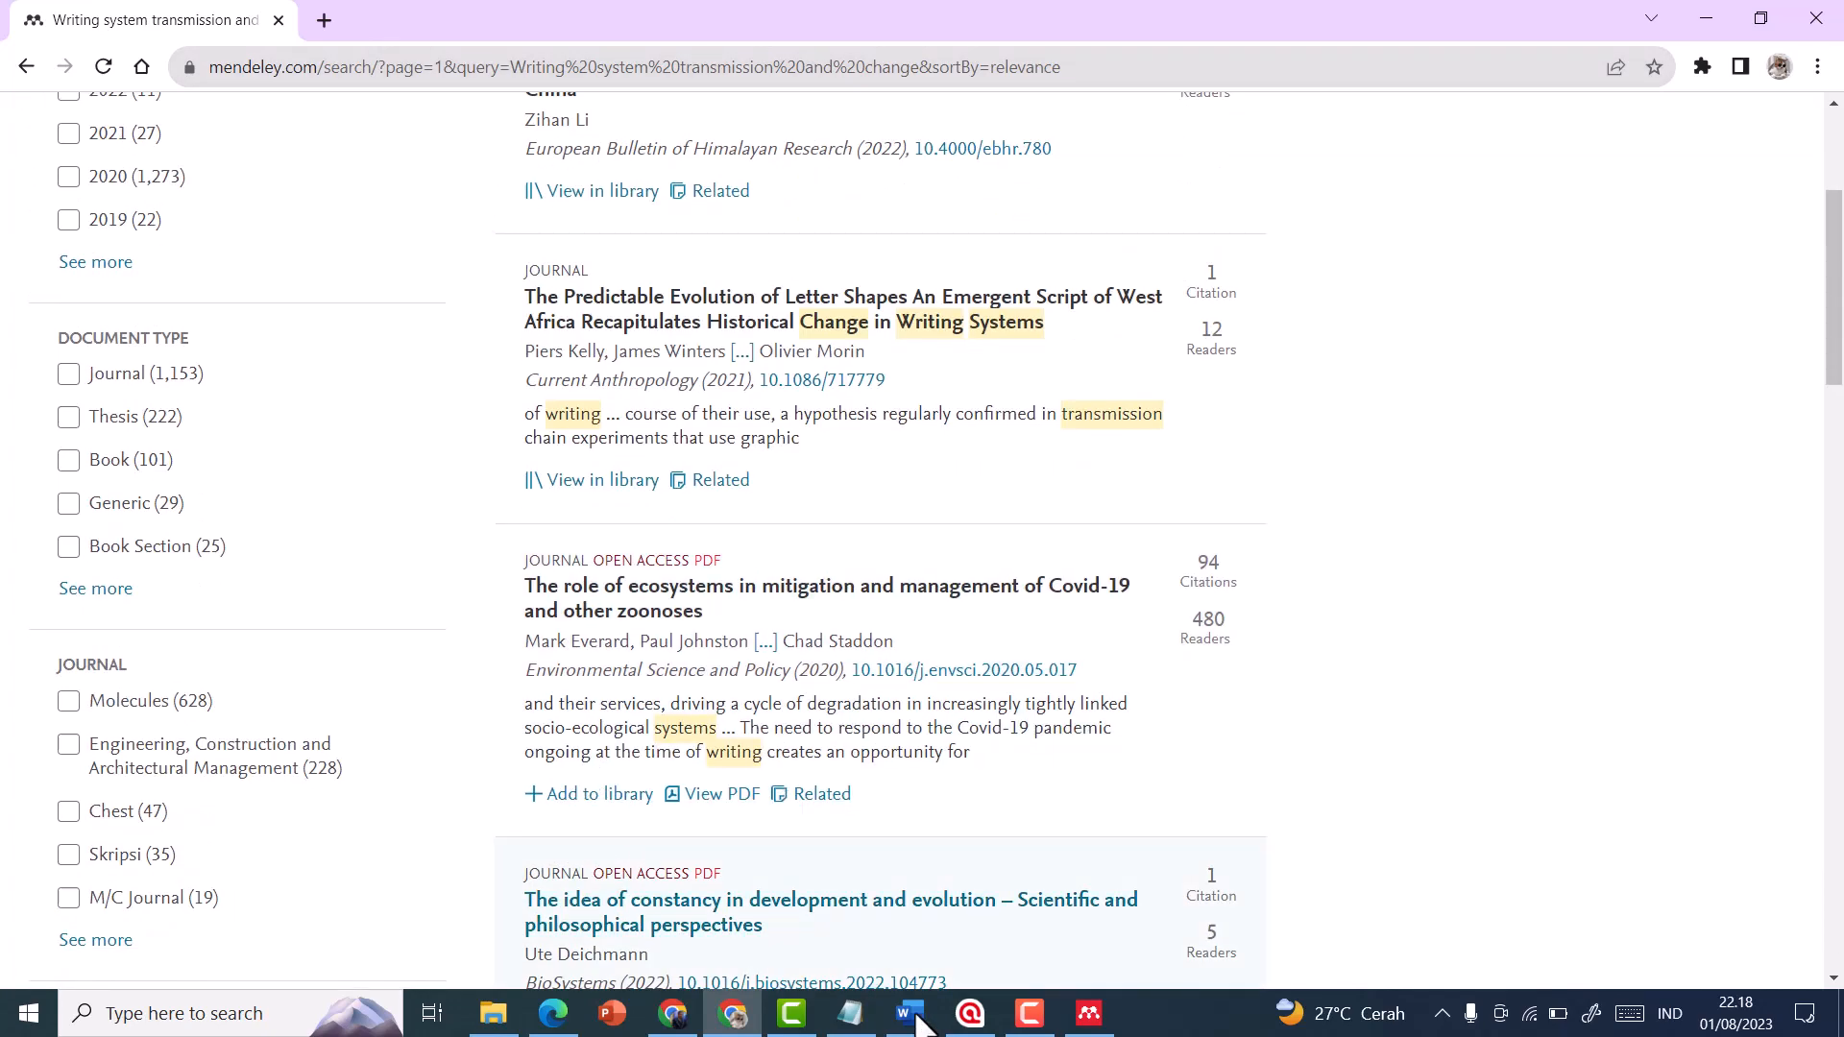
left_click(1088, 1013)
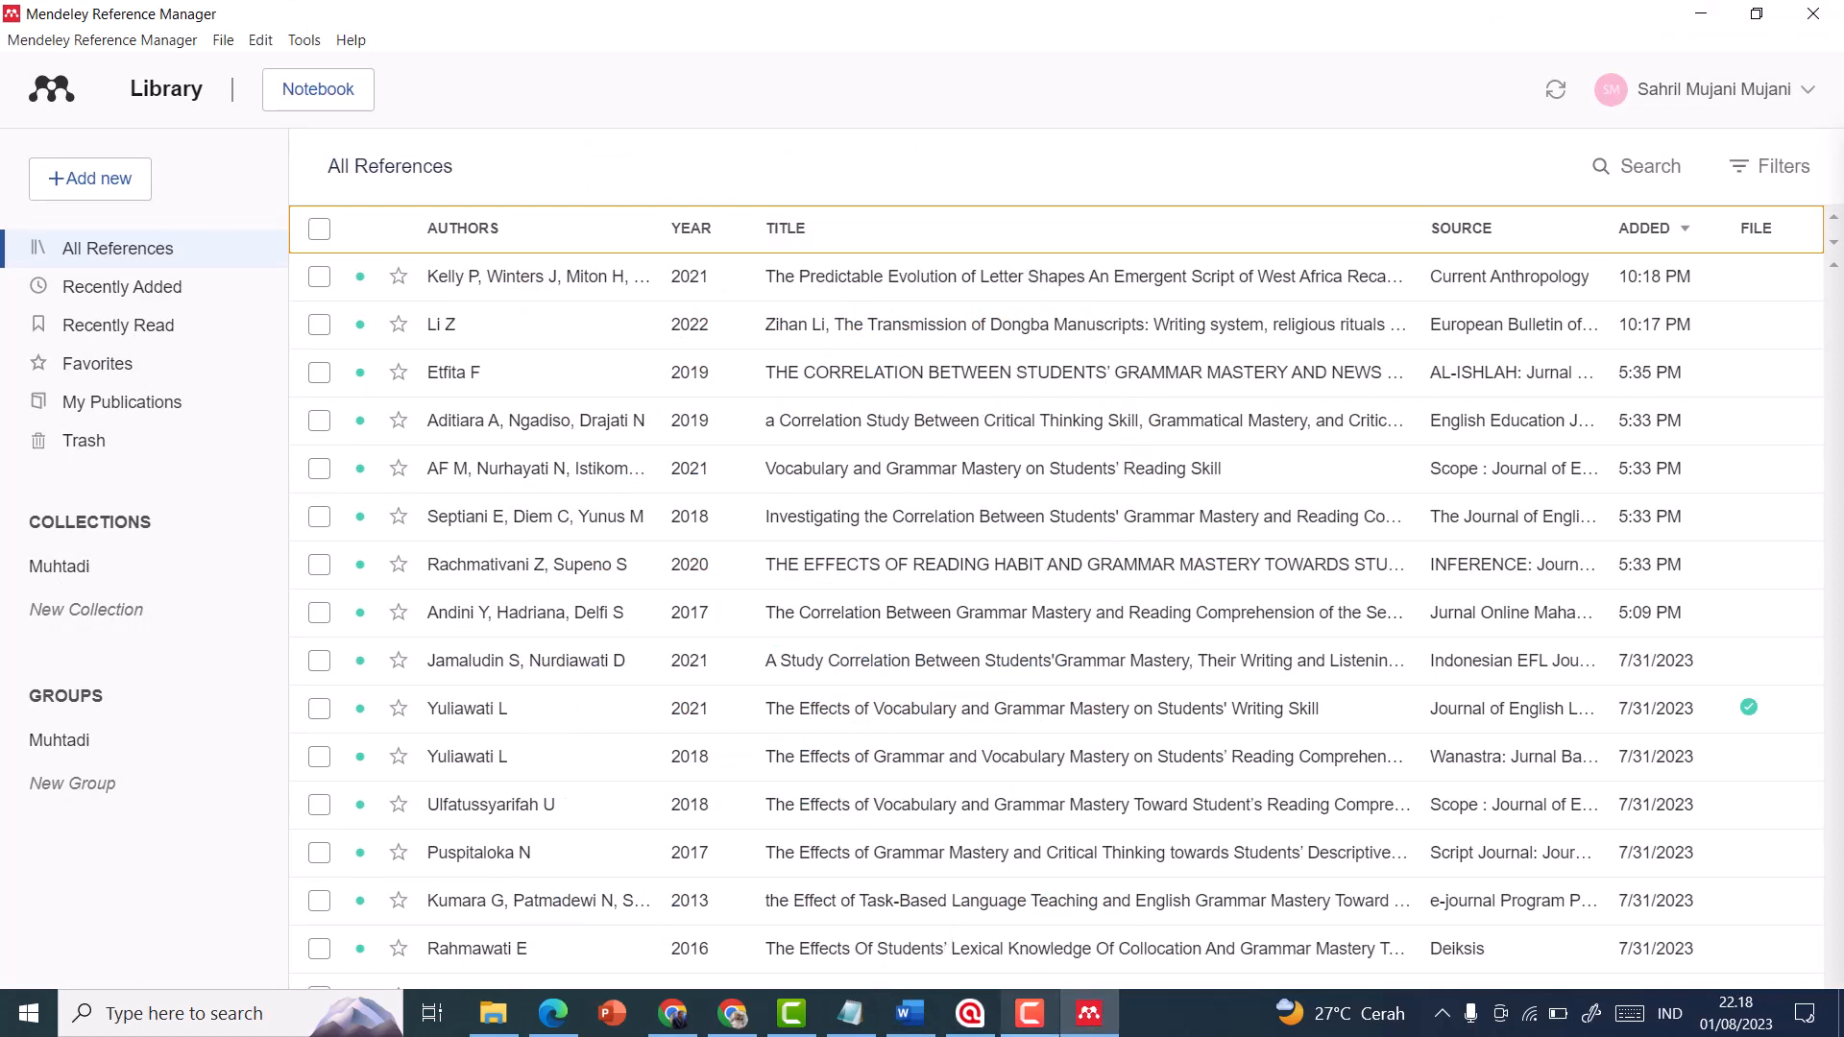
left_click(1087, 1020)
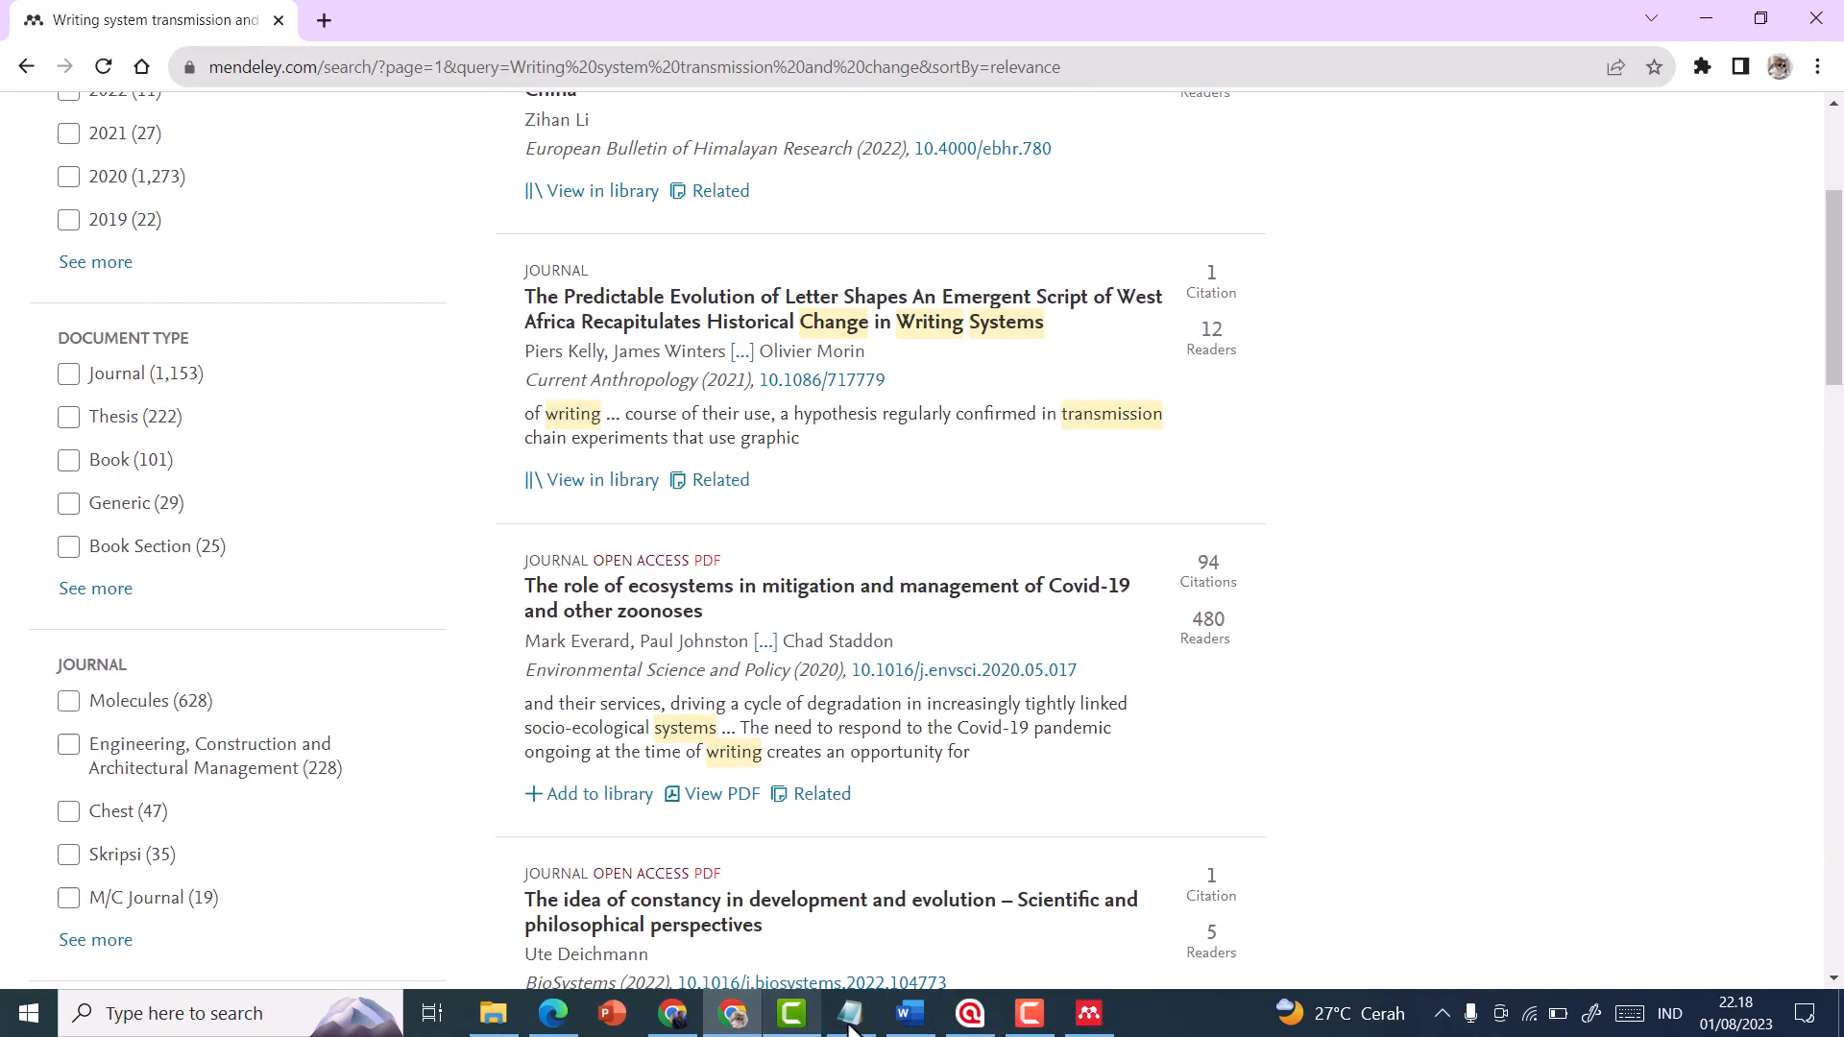
left_click(728, 1022)
left_click(730, 1020)
scroll(836, 382, "up", 4)
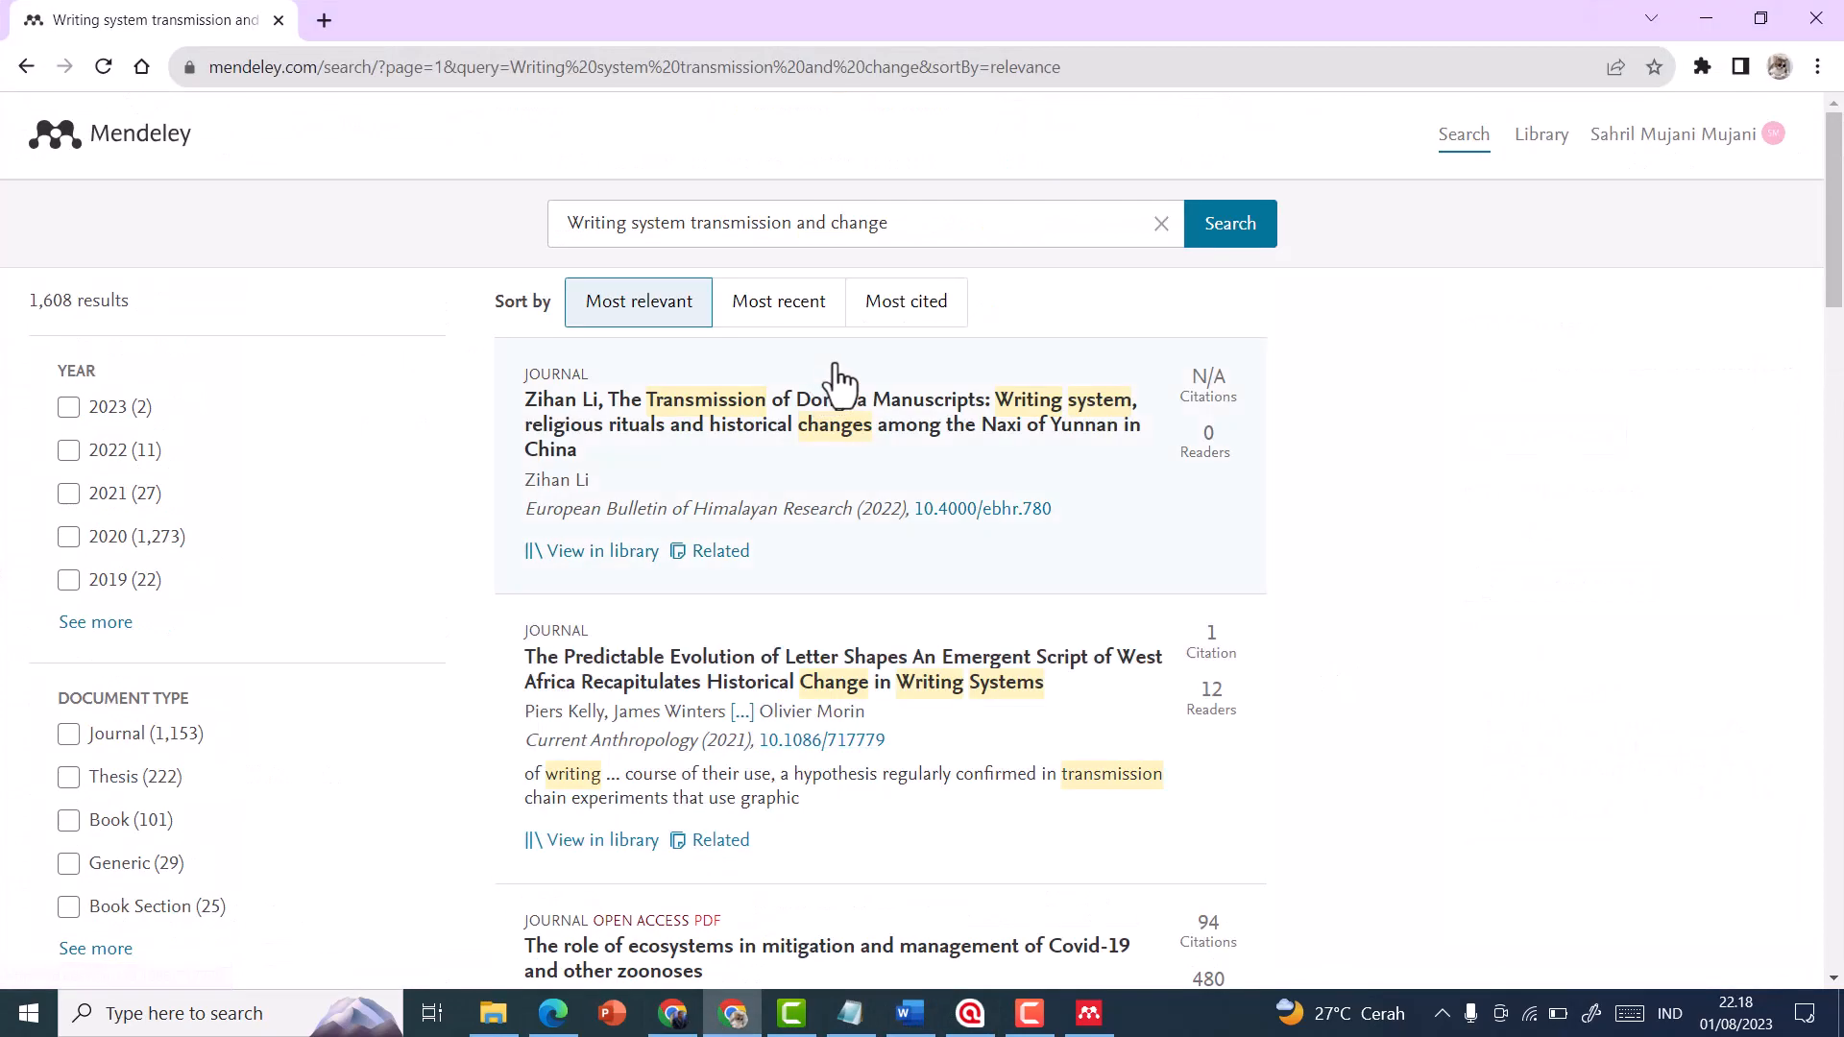
Compare the signed-in account on the Mendeley website with the one in Mendeley Reference Manager
left_click(1773, 139)
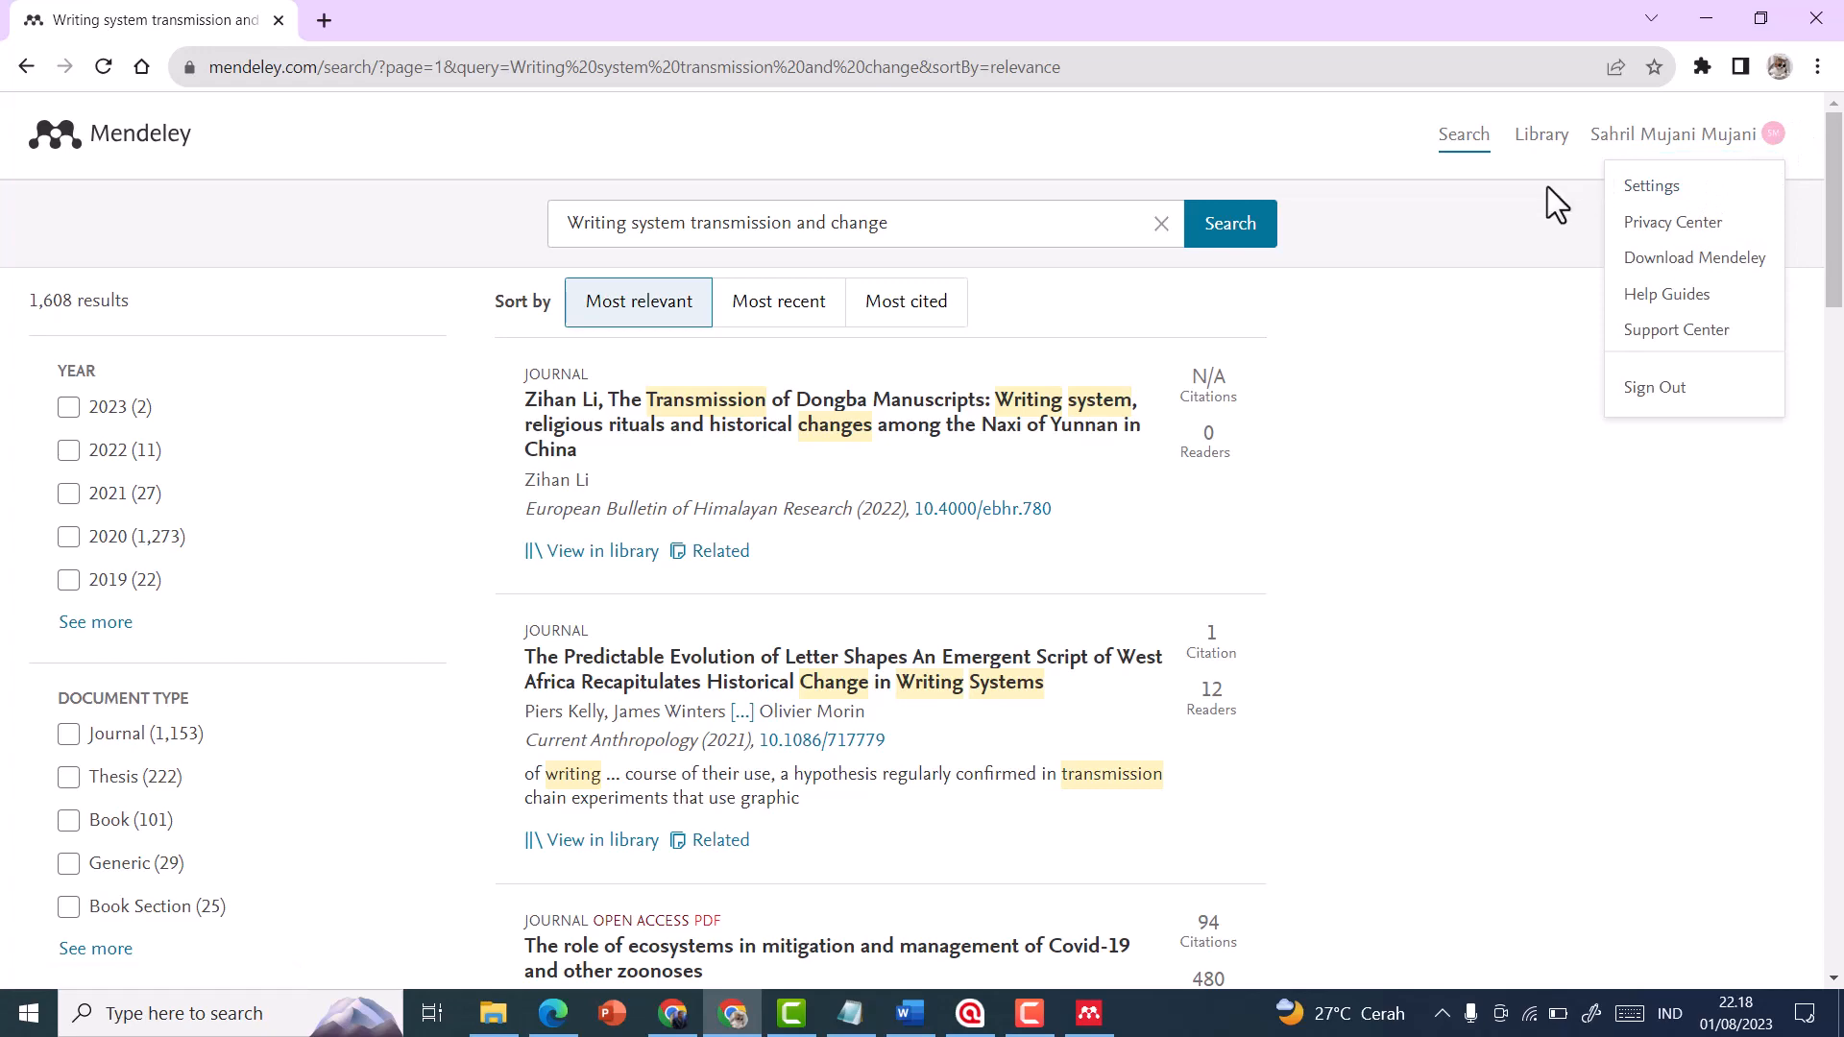
left_click(1542, 224)
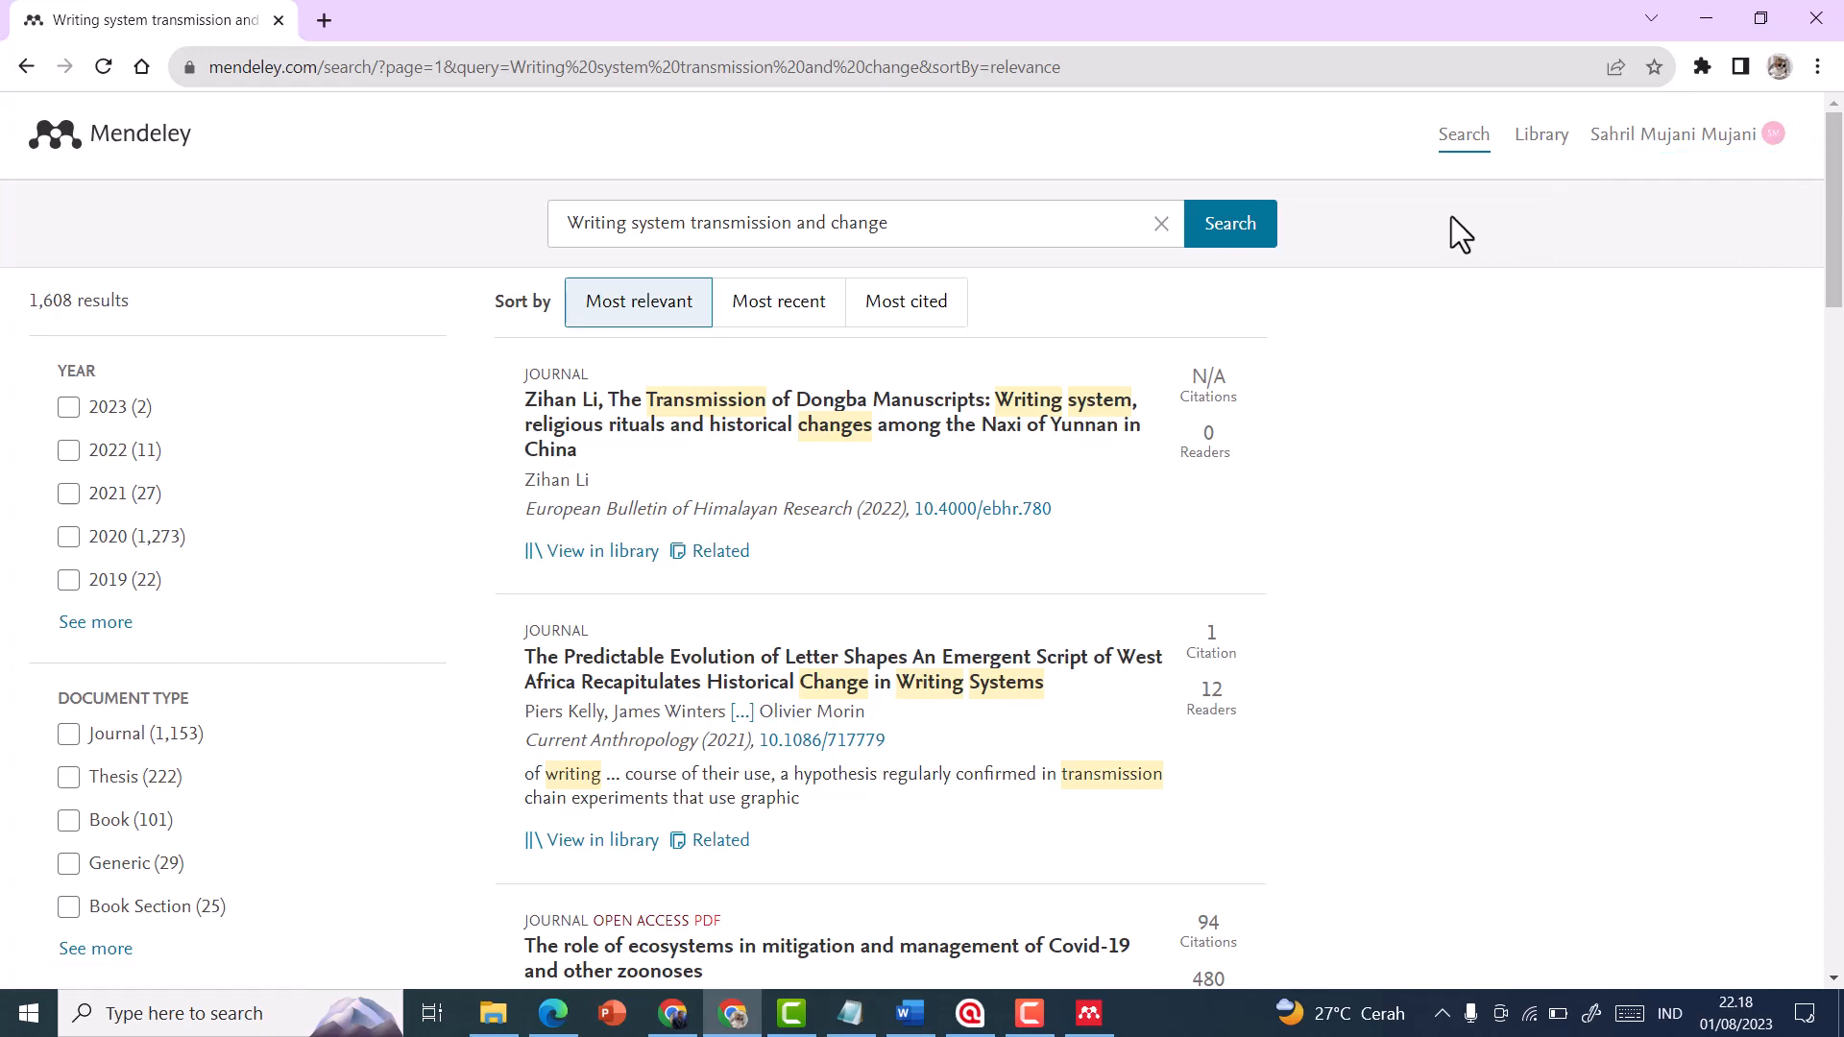
left_click(1088, 1016)
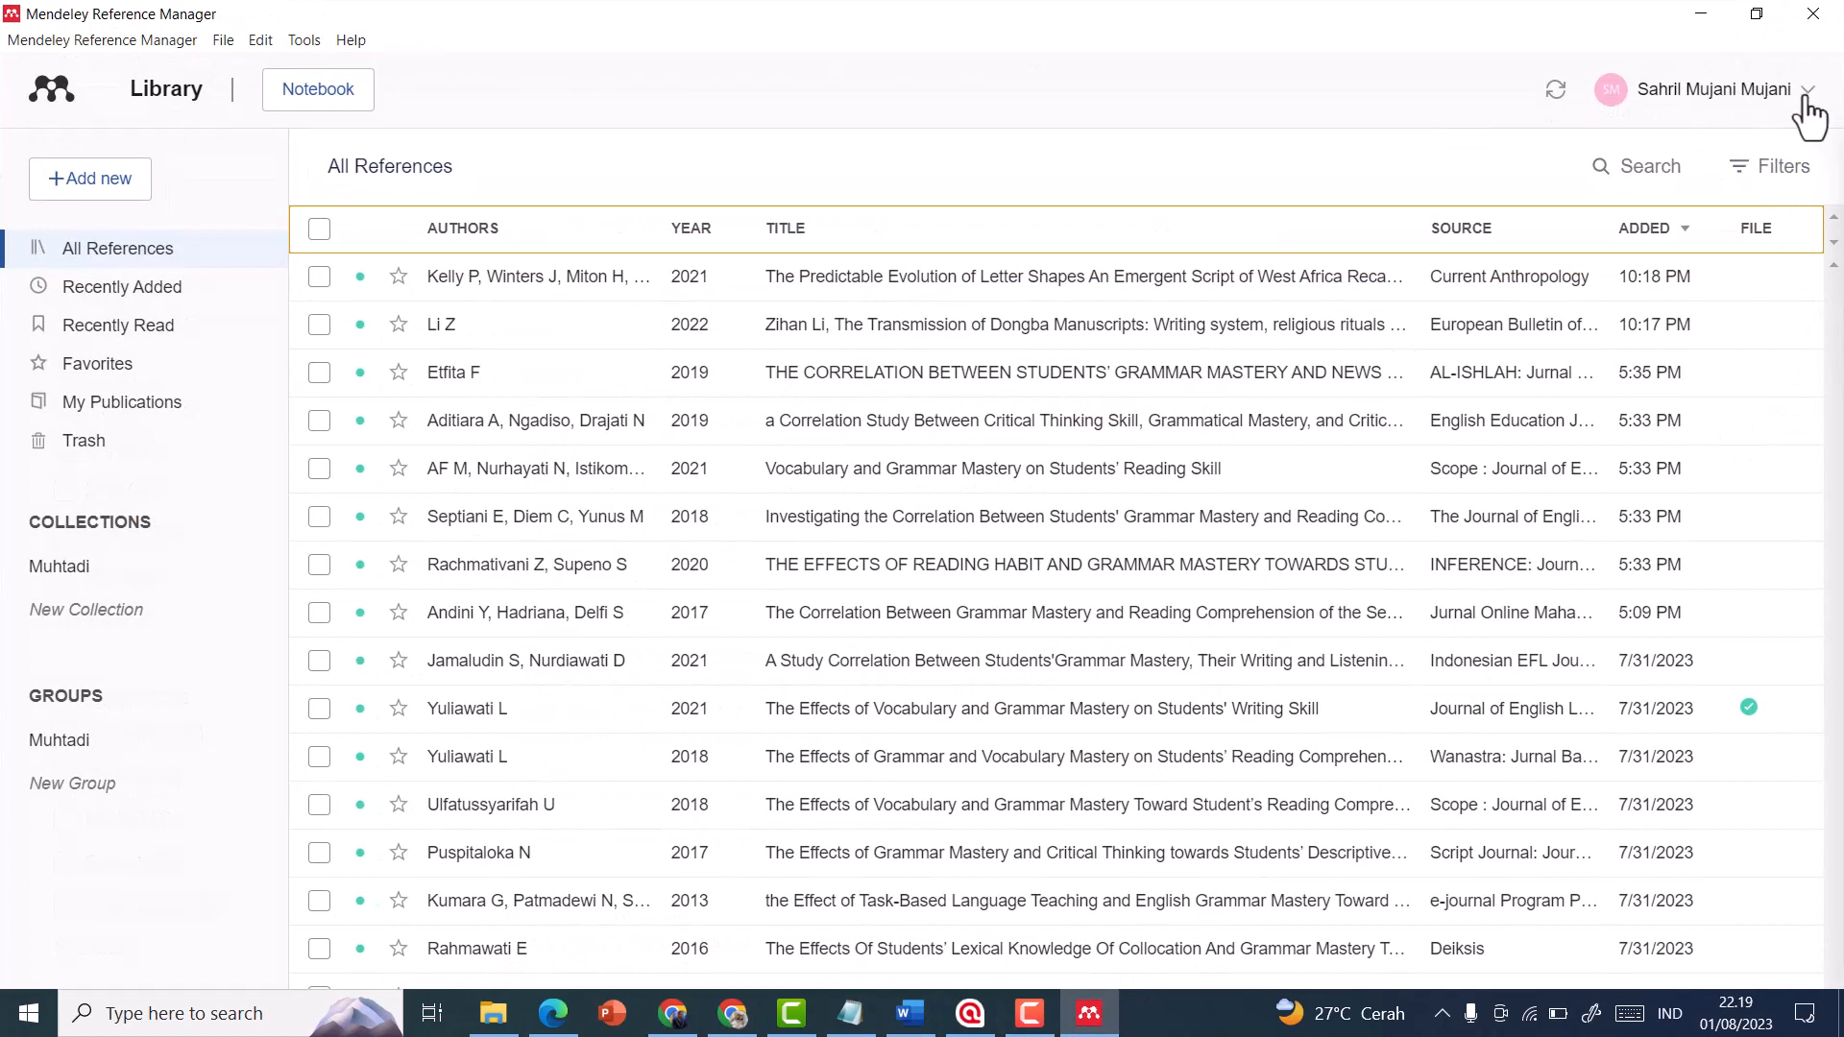
left_click(1806, 94)
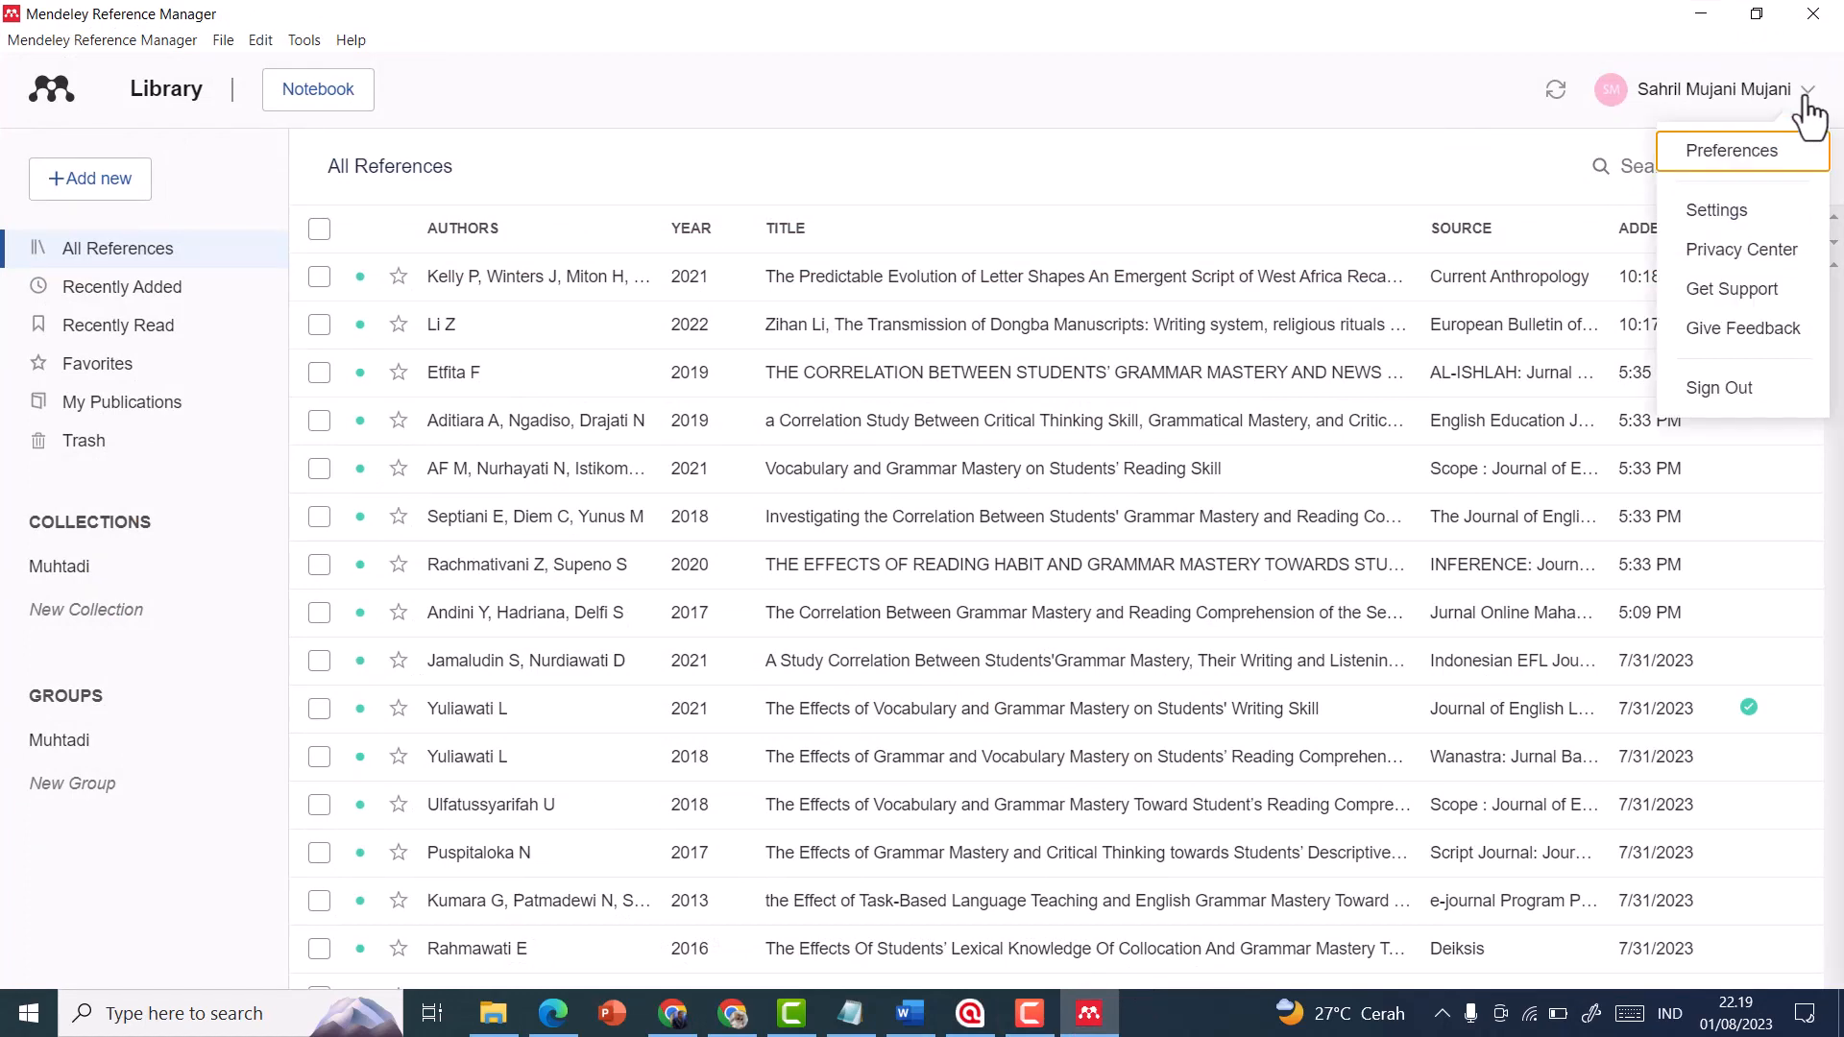
left_click(1807, 96)
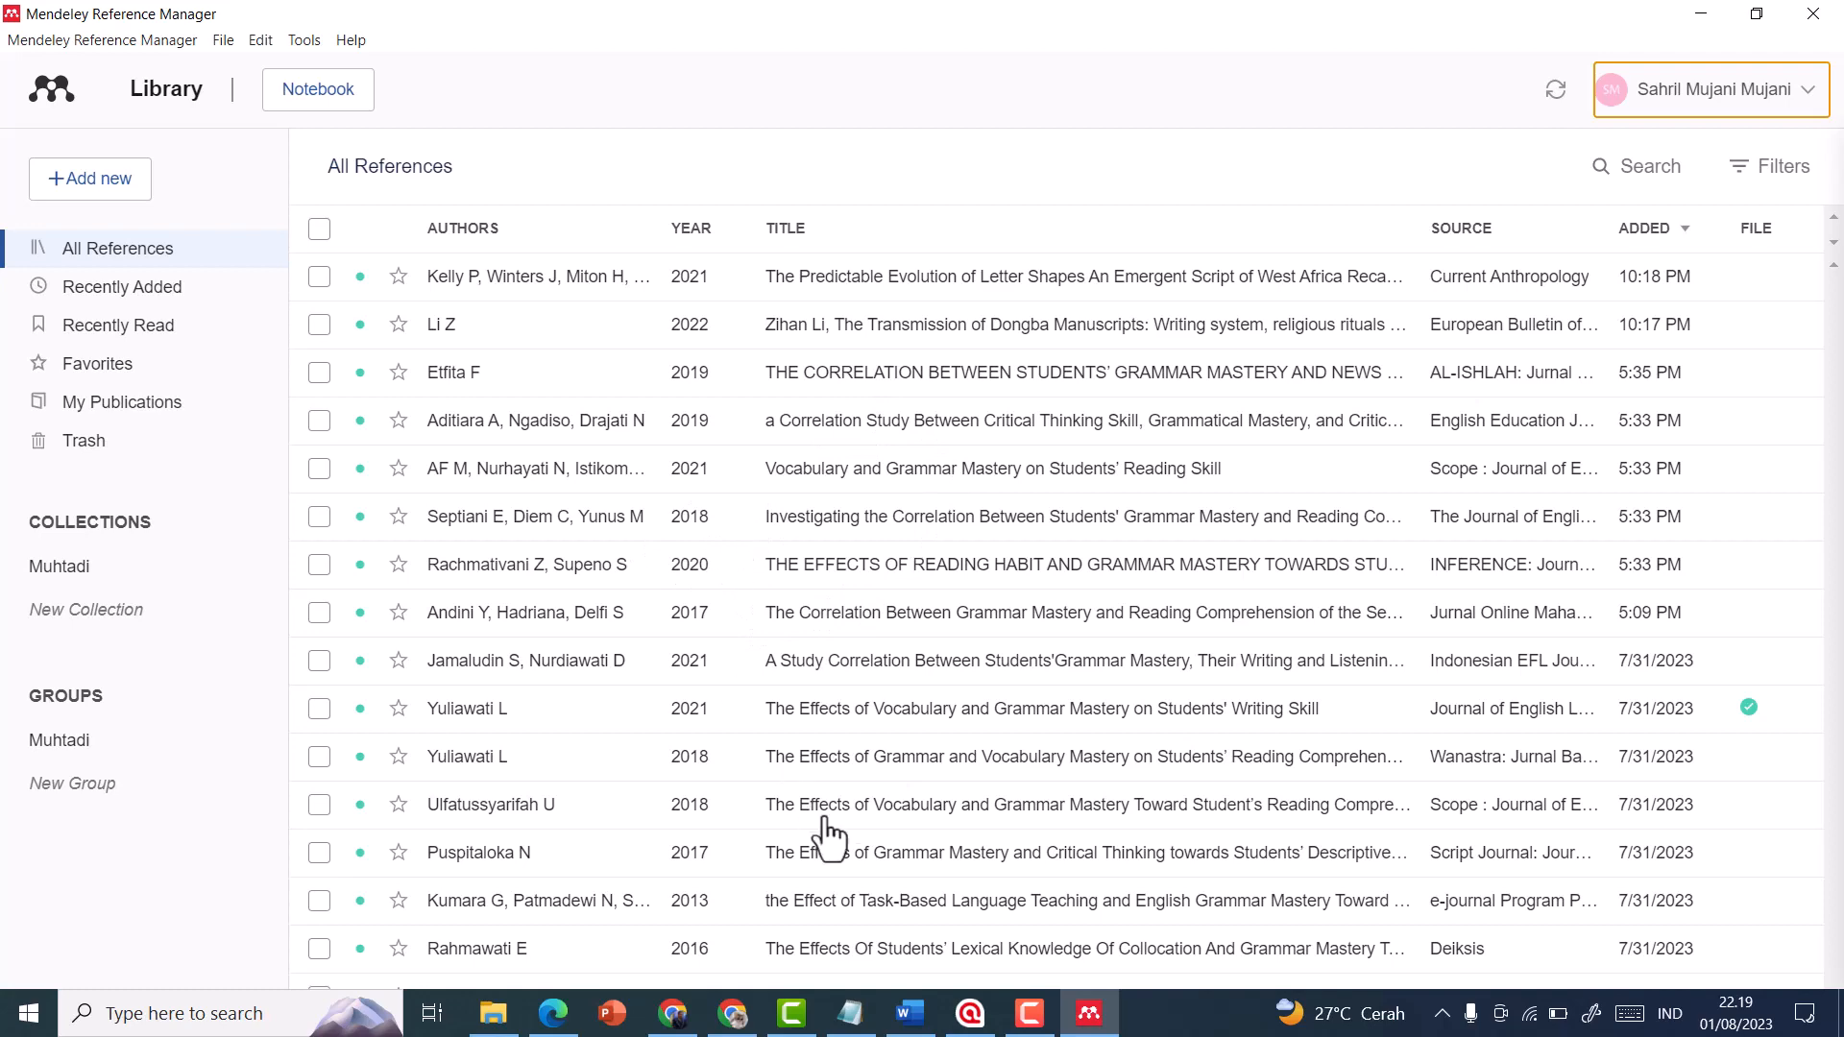
Switch to Word and search the Mendeley Cite references for the first author's surname of the 2021 letter shapes article
left_click(910, 1016)
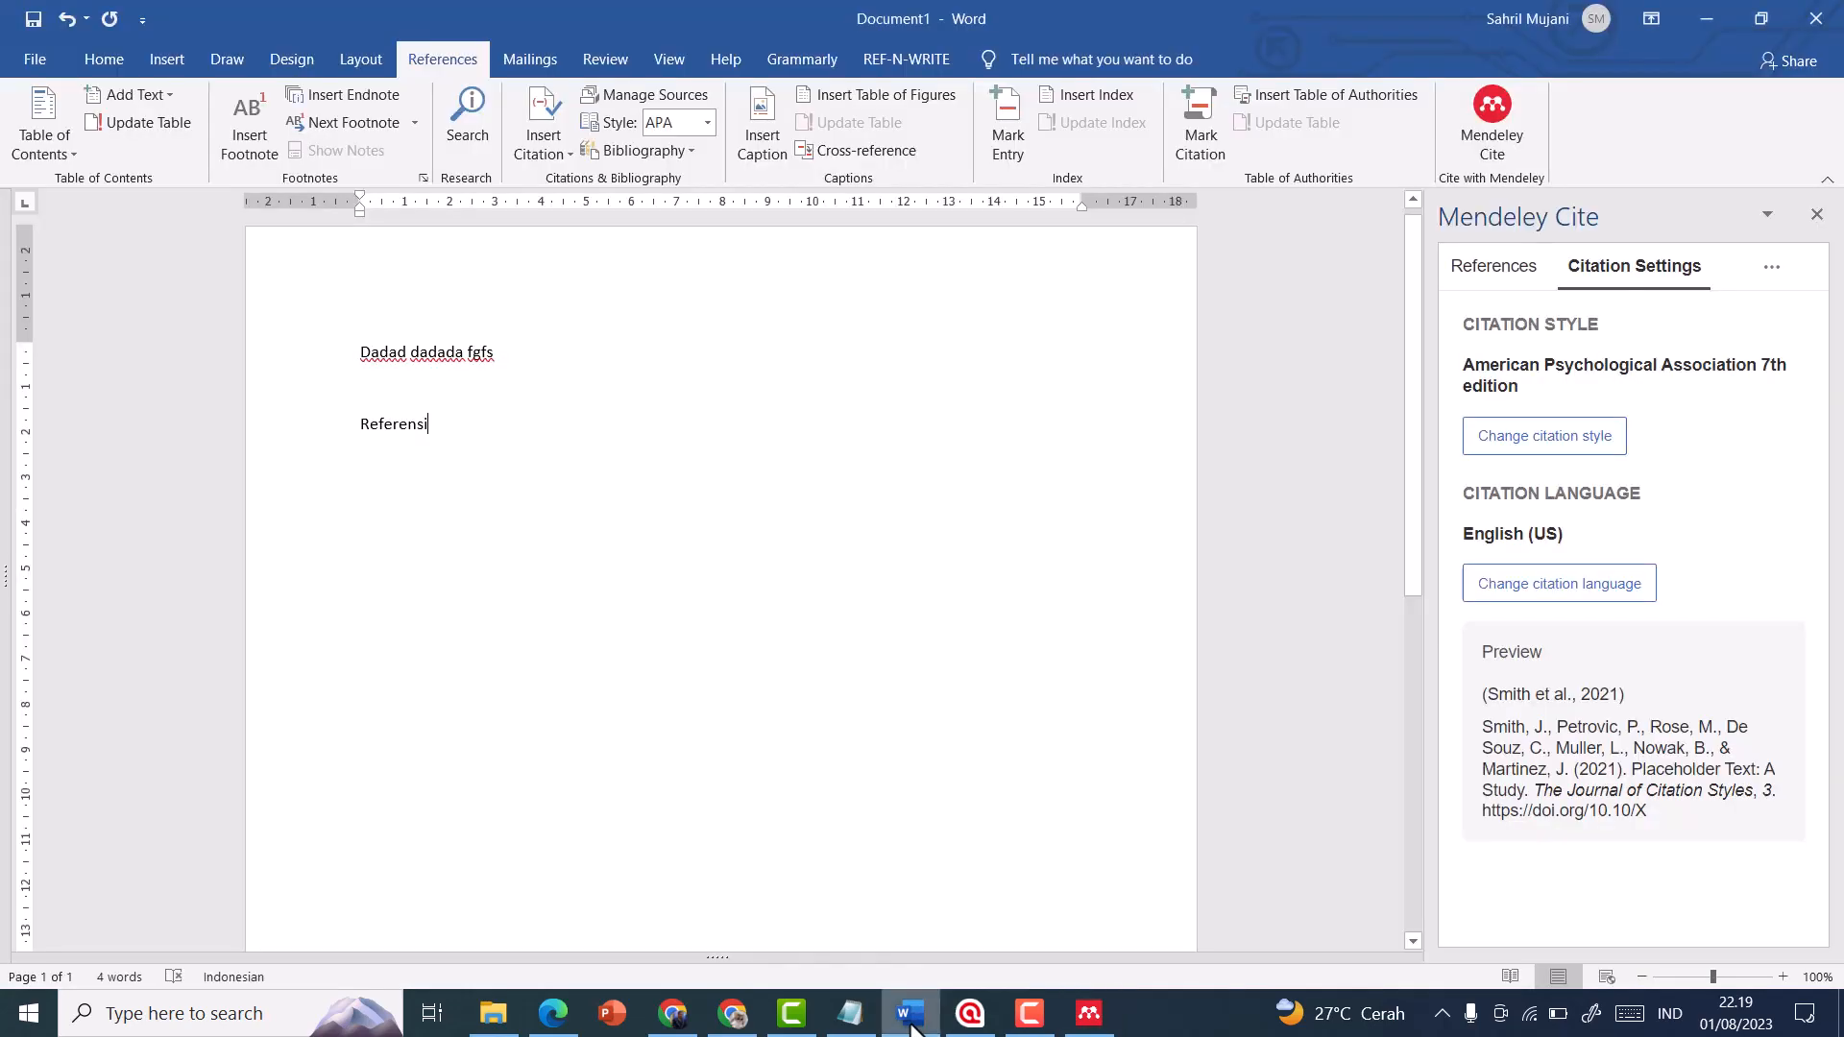
left_click(520, 353)
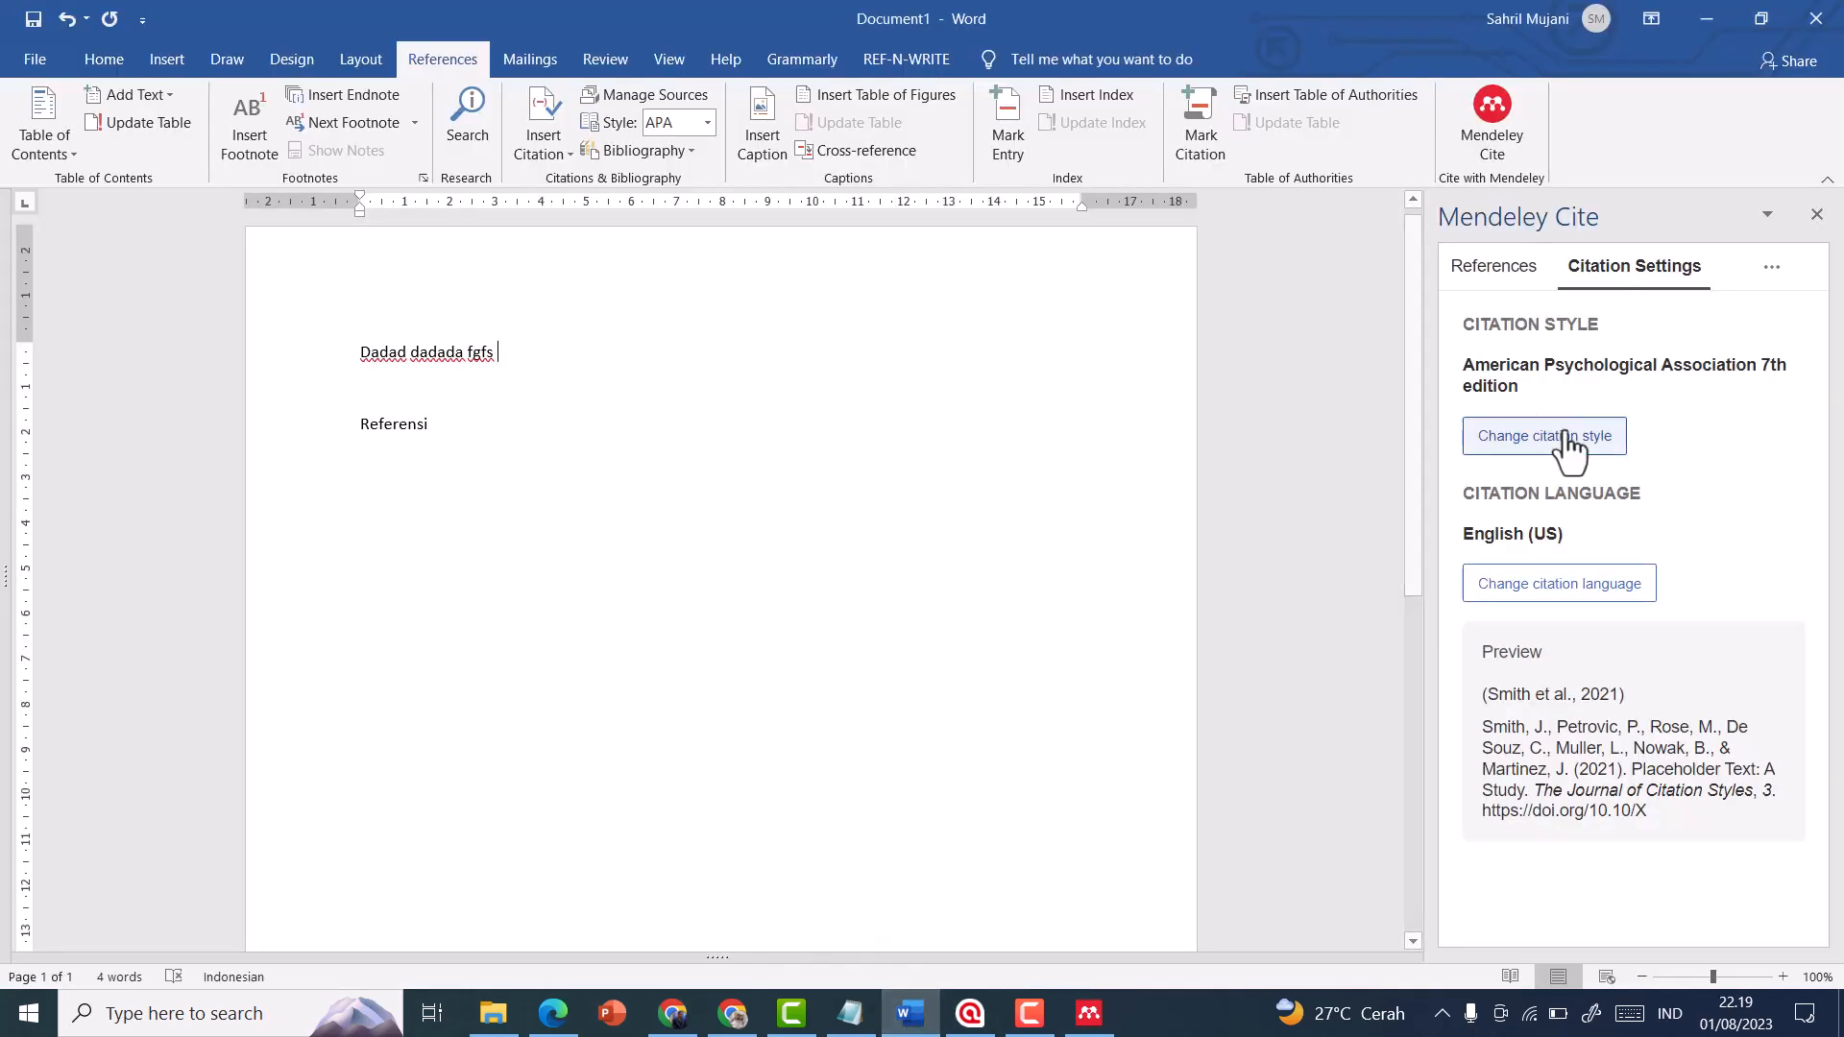
left_click(1494, 266)
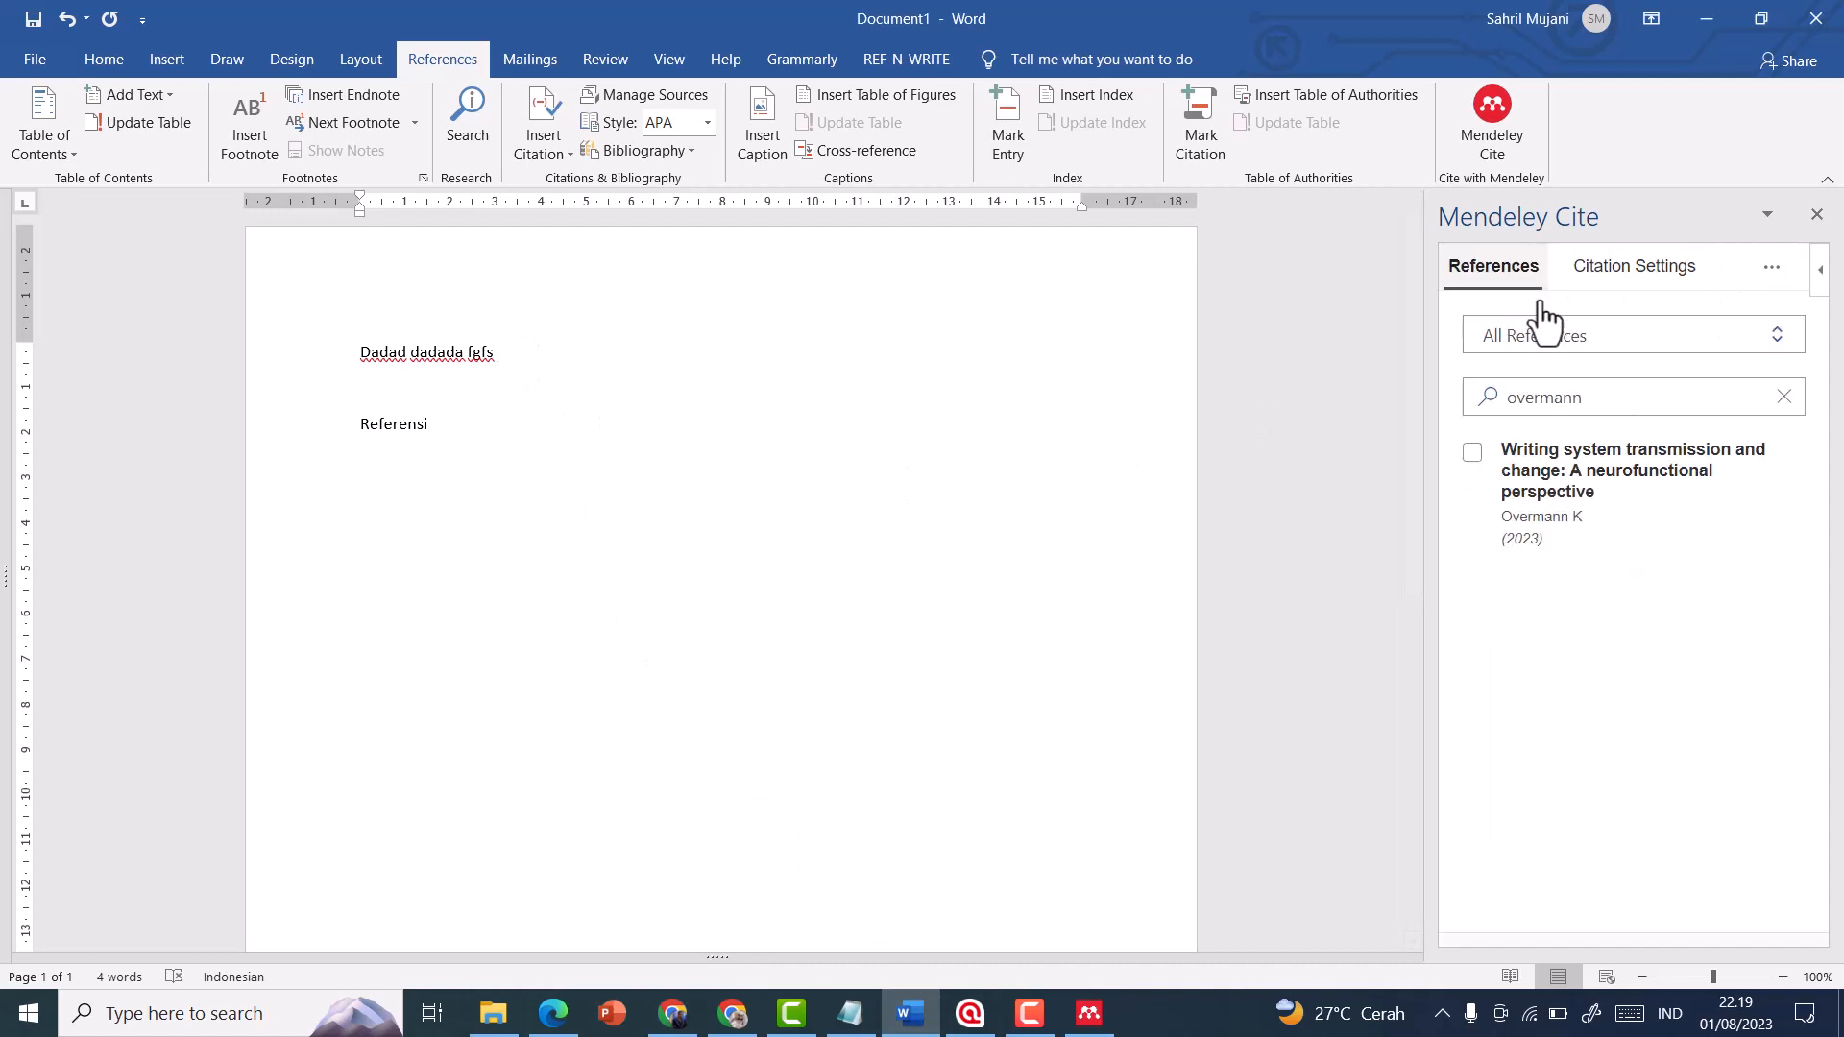
left_click(1588, 397)
key("ctrl+a")
type("k")
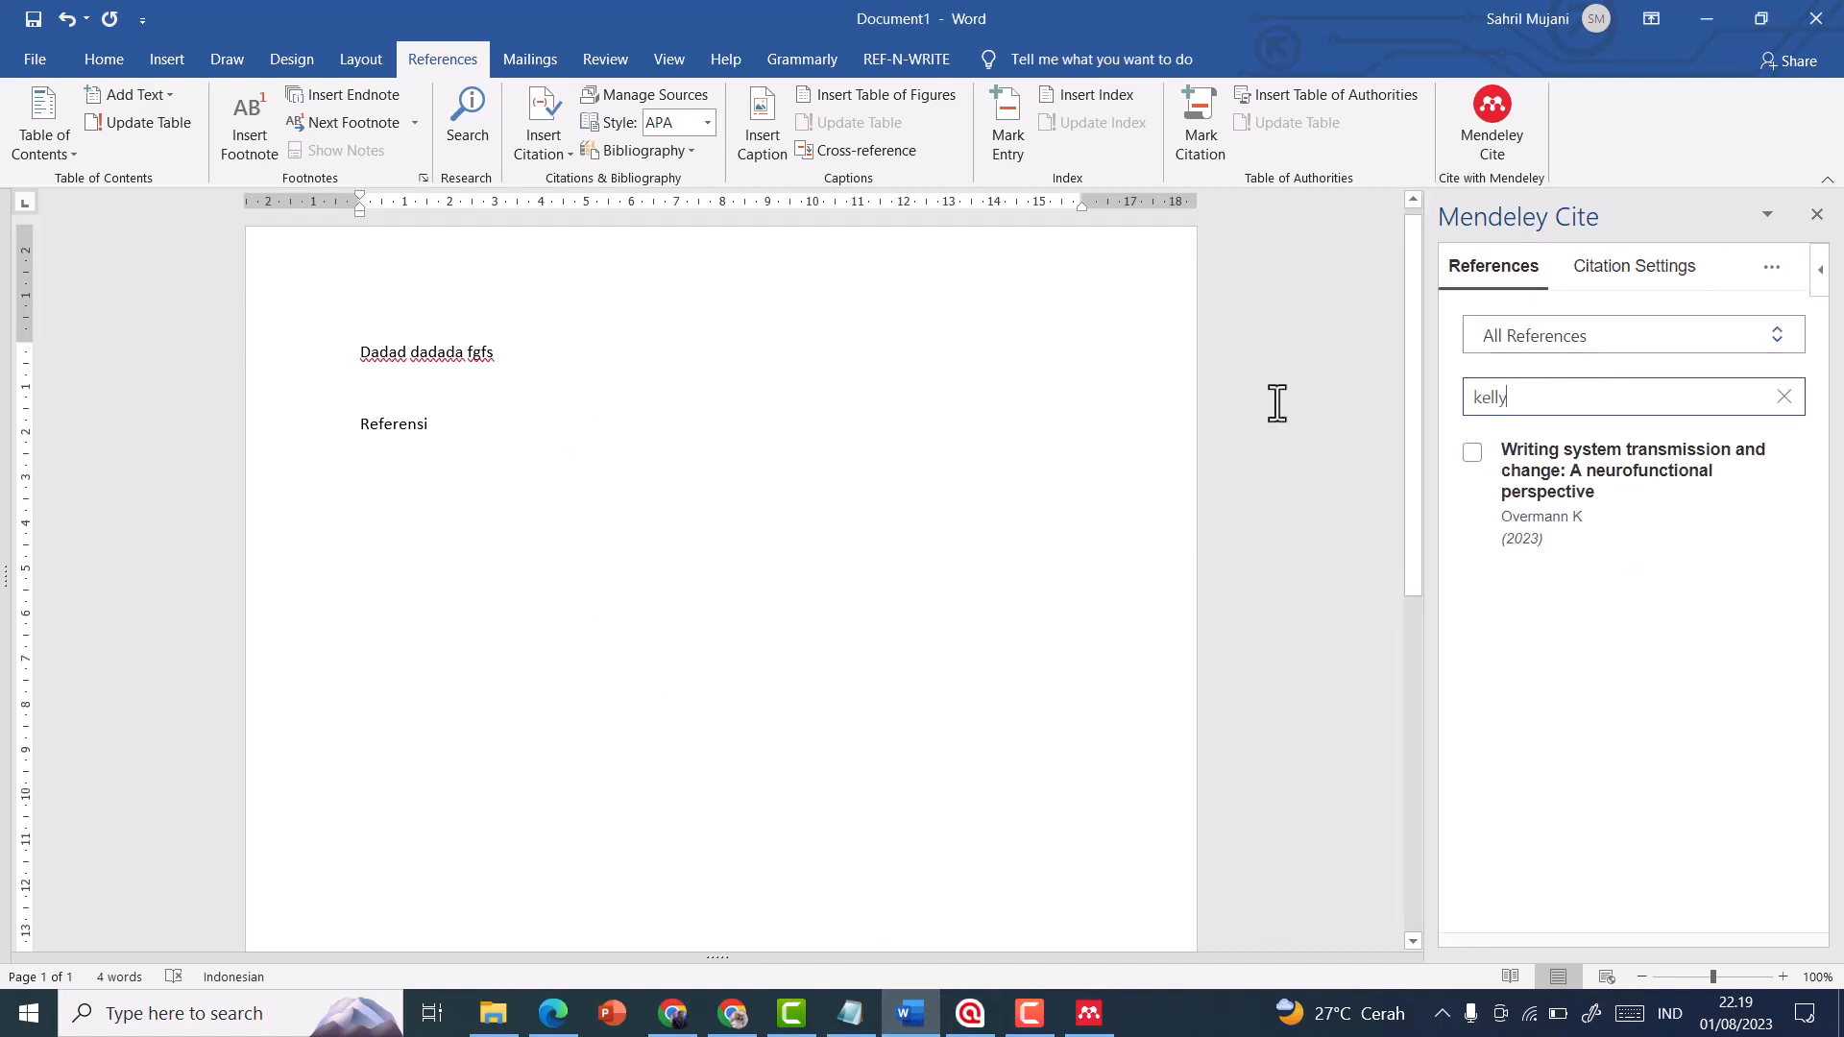
Clear the reference search in Mendeley Cite and refresh its library
left_click(1784, 397)
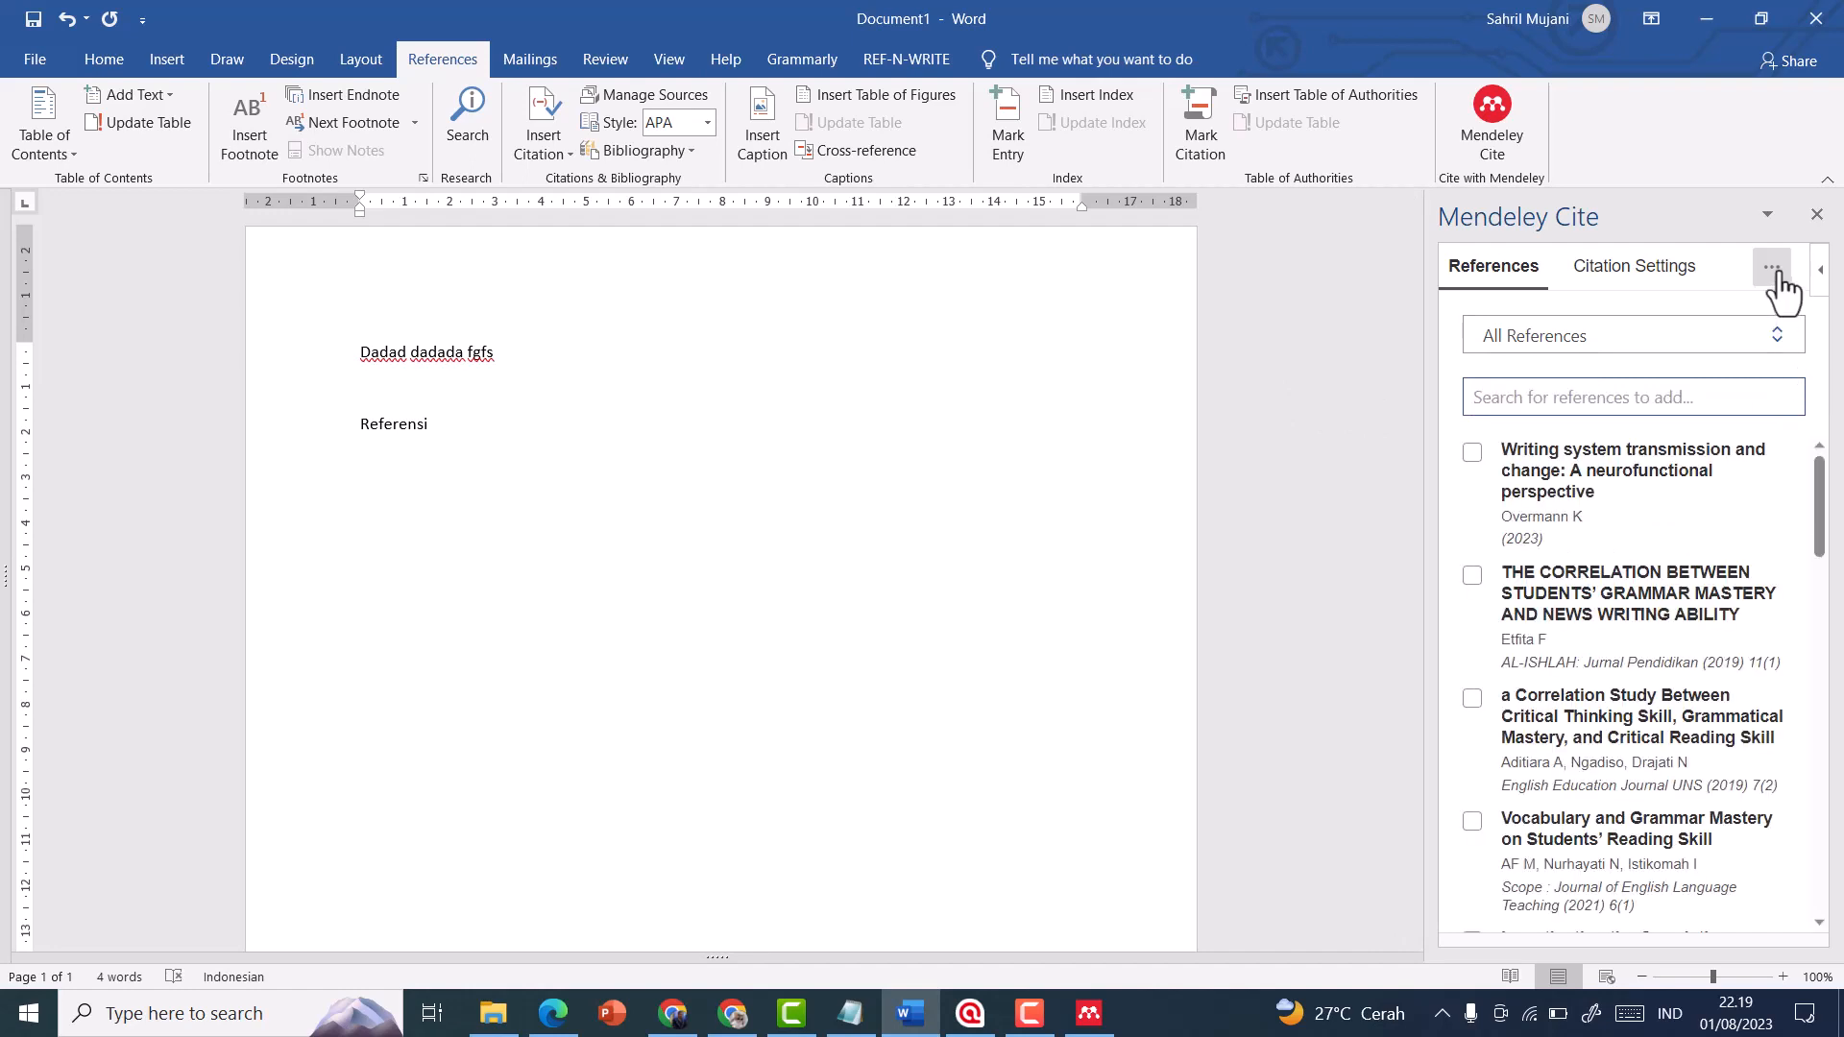
left_click(1776, 283)
left_click(1700, 348)
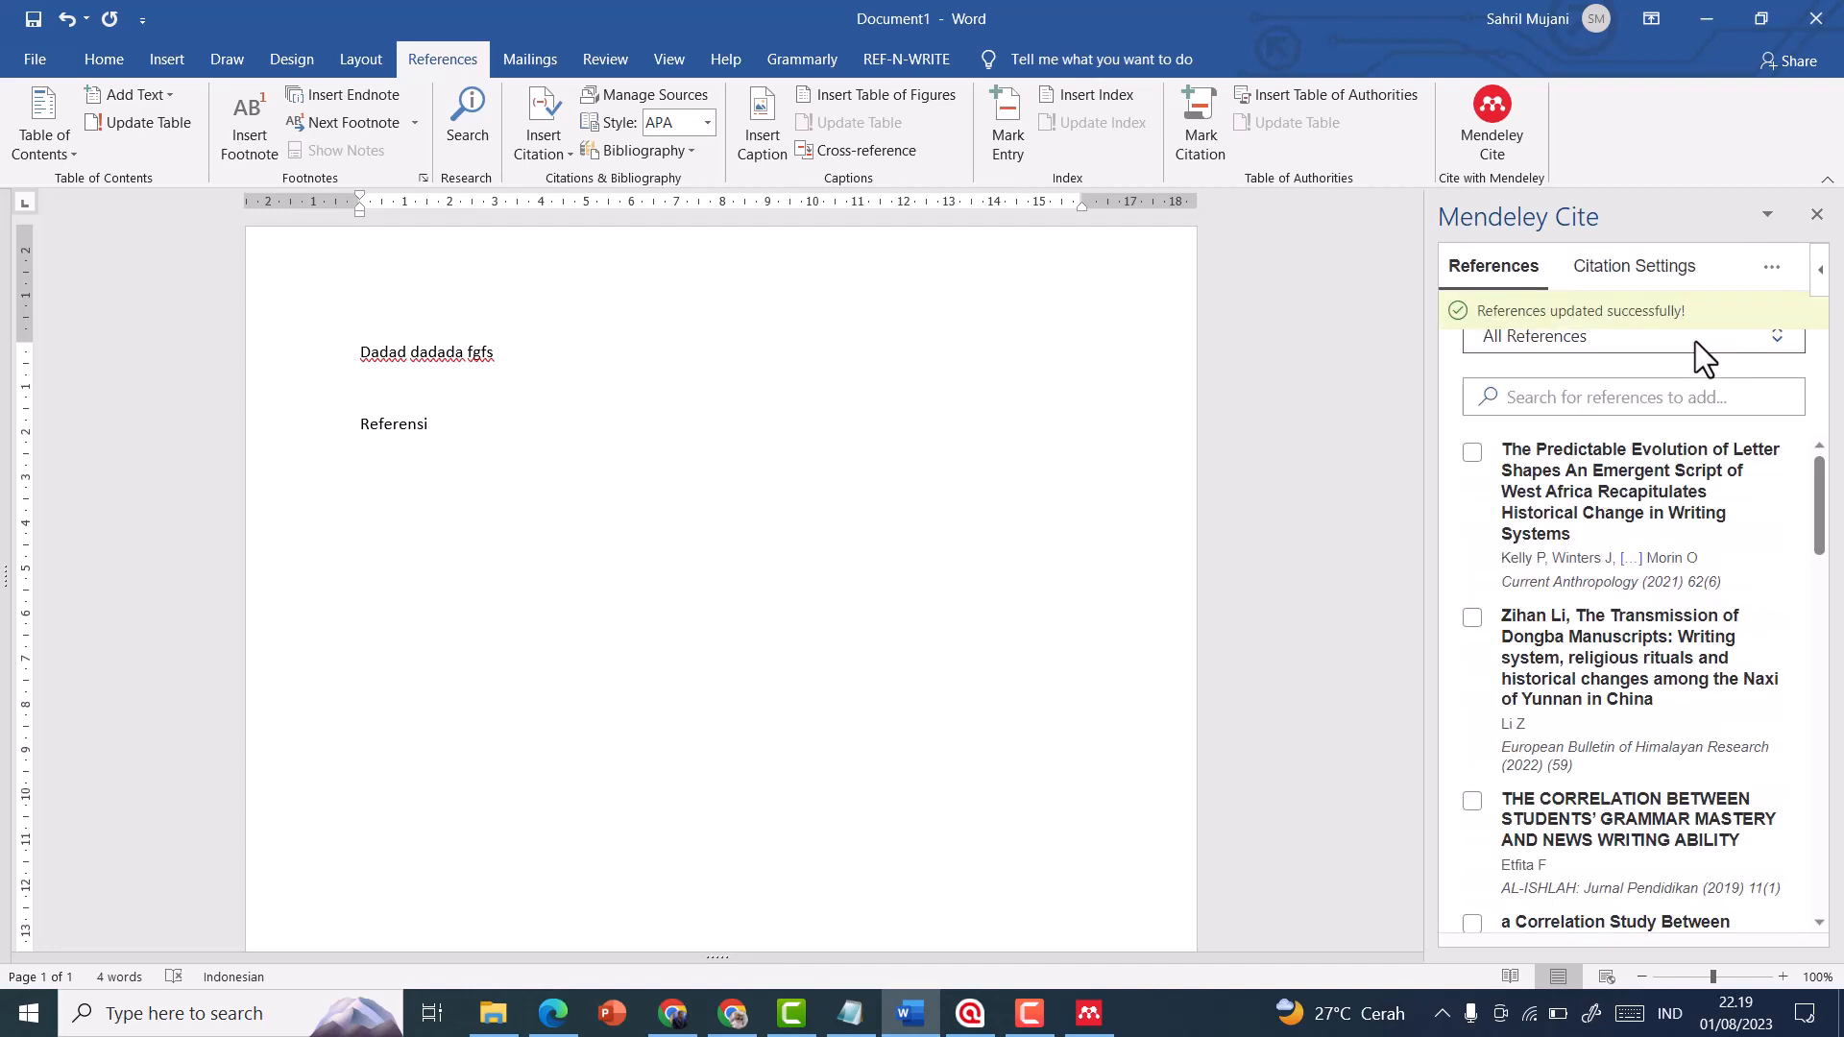
Find the 2021 "The Predictable Evolution of Letter Shapes" article by its first author and insert its citation after "Dadad dadada fgfs"
left_click(1629, 394)
type("kelly")
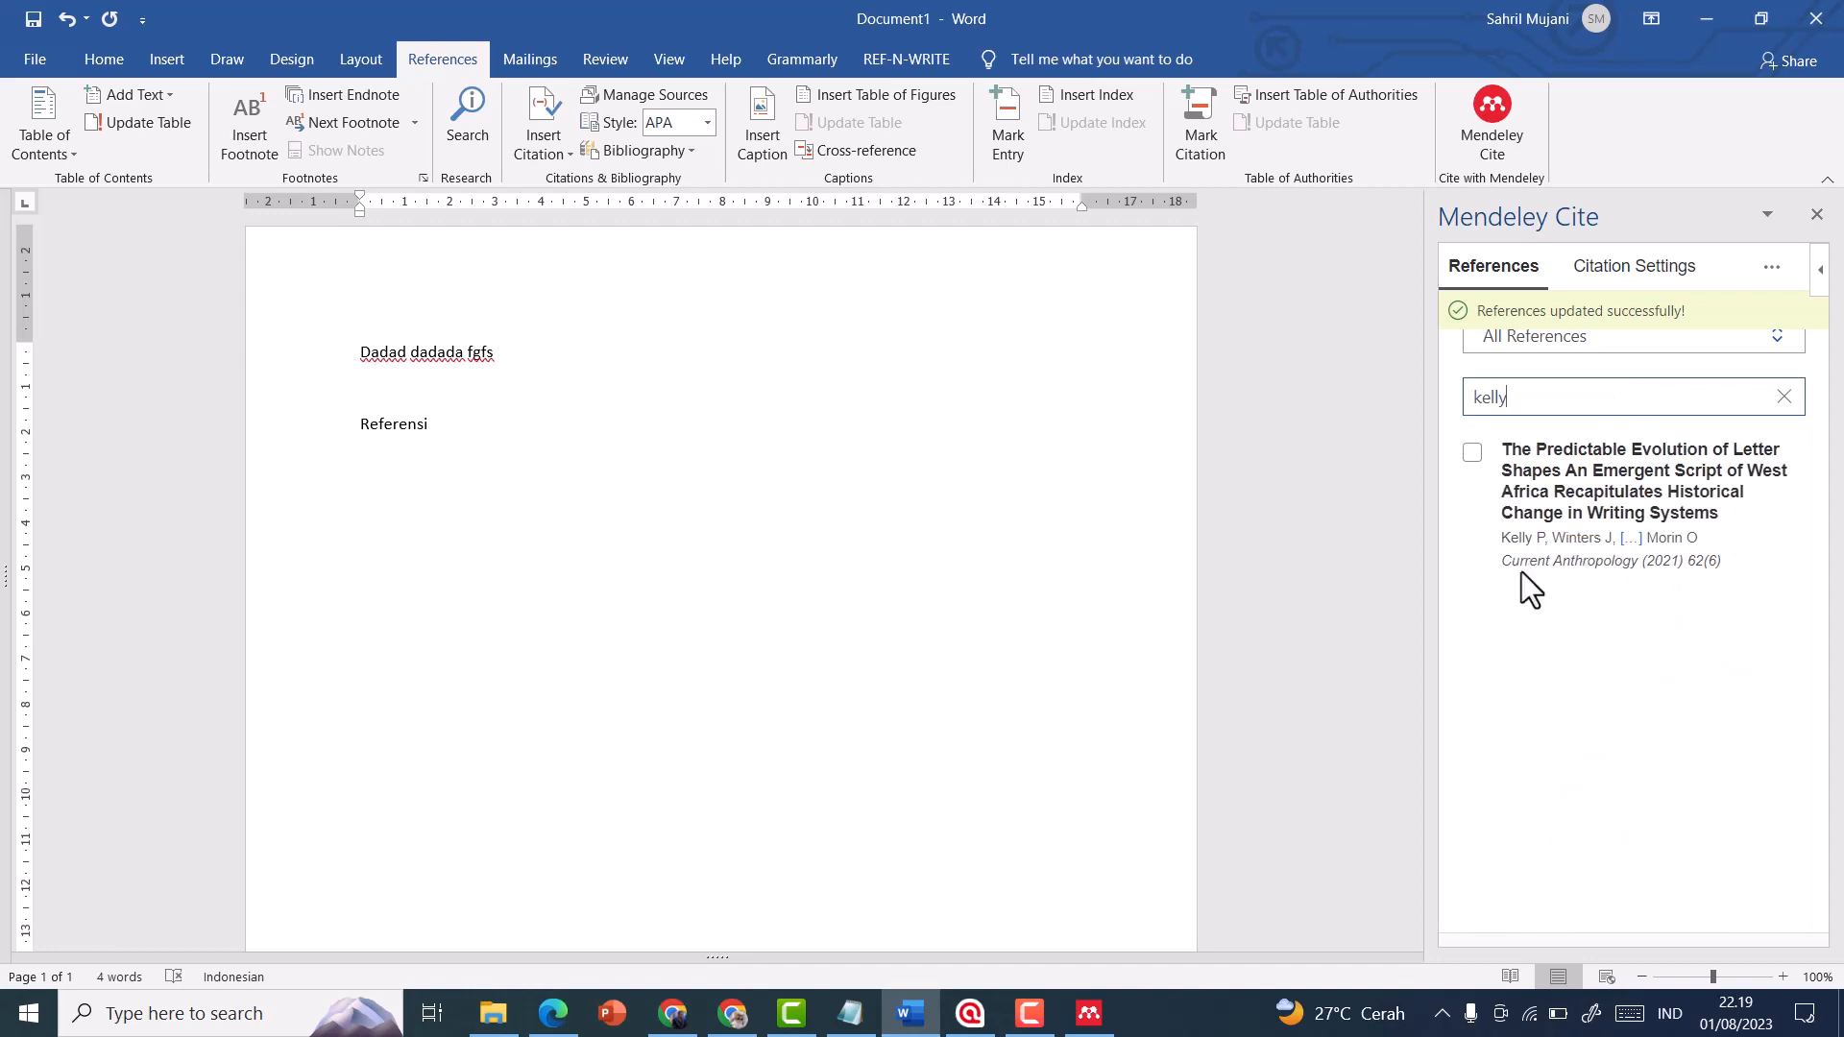
left_click(1472, 453)
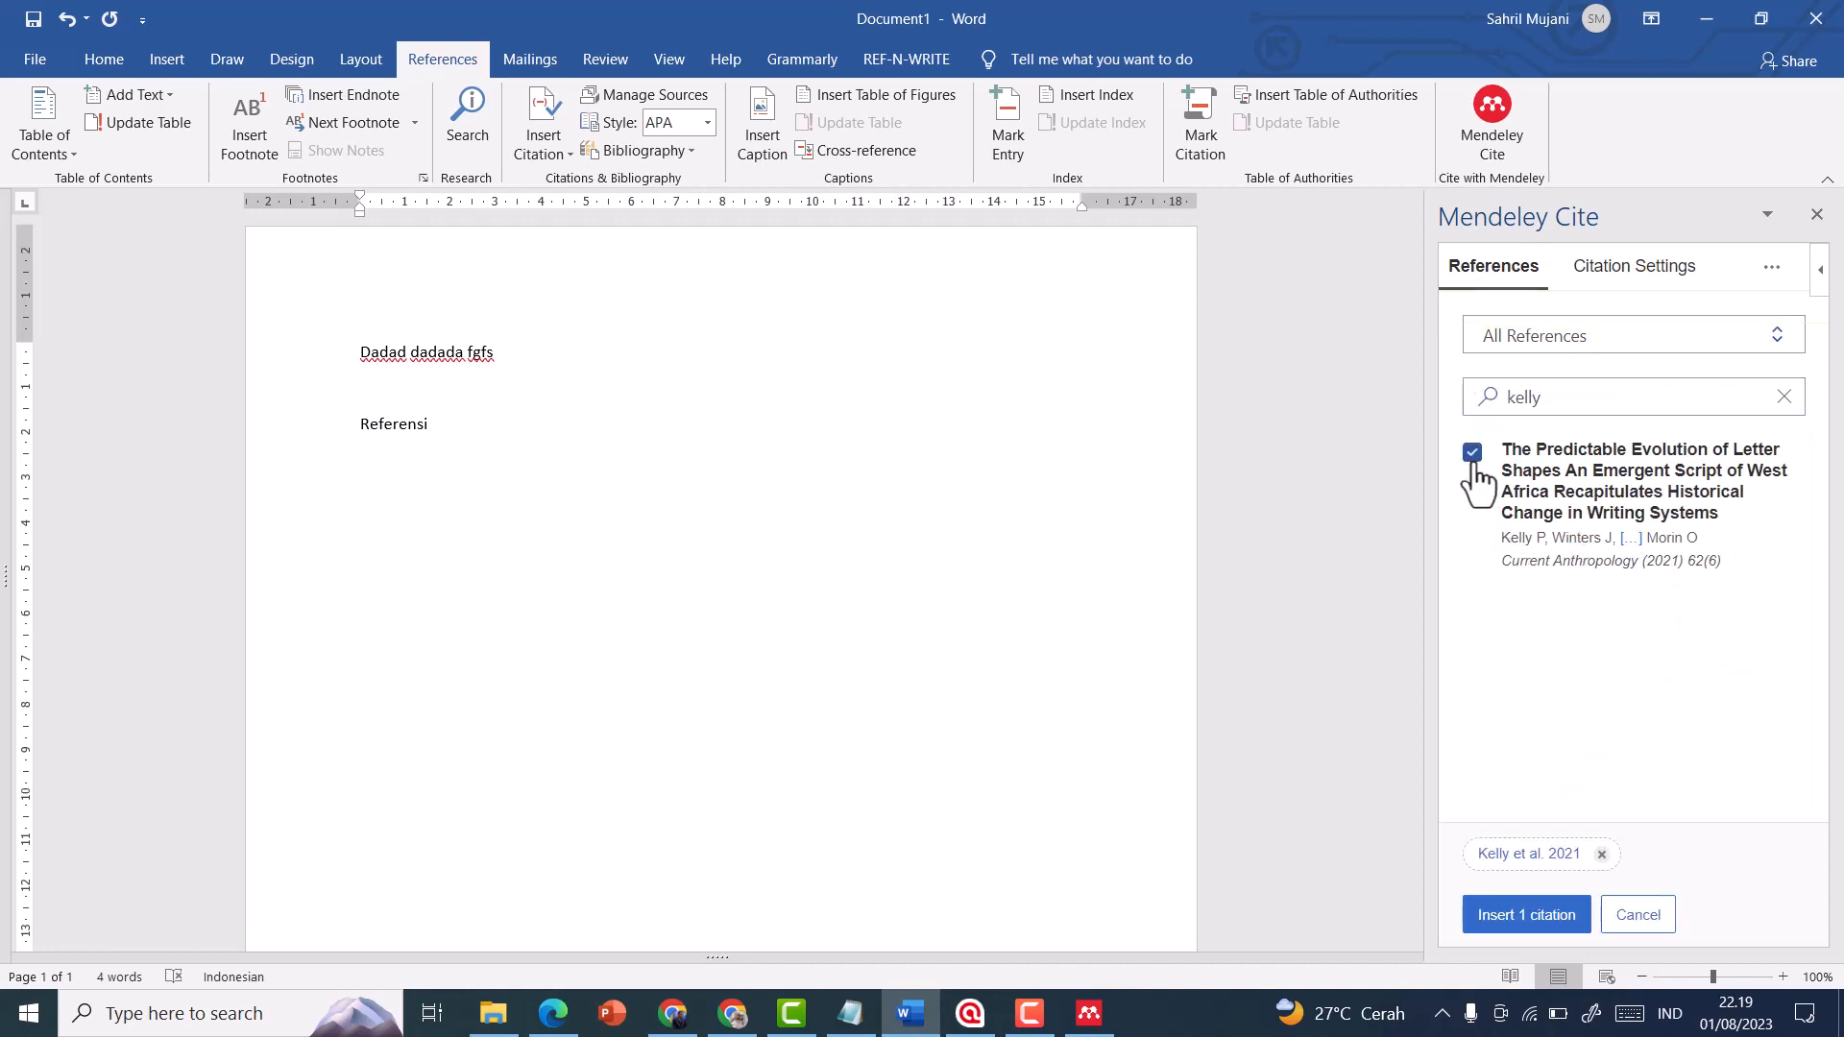
left_click(556, 353)
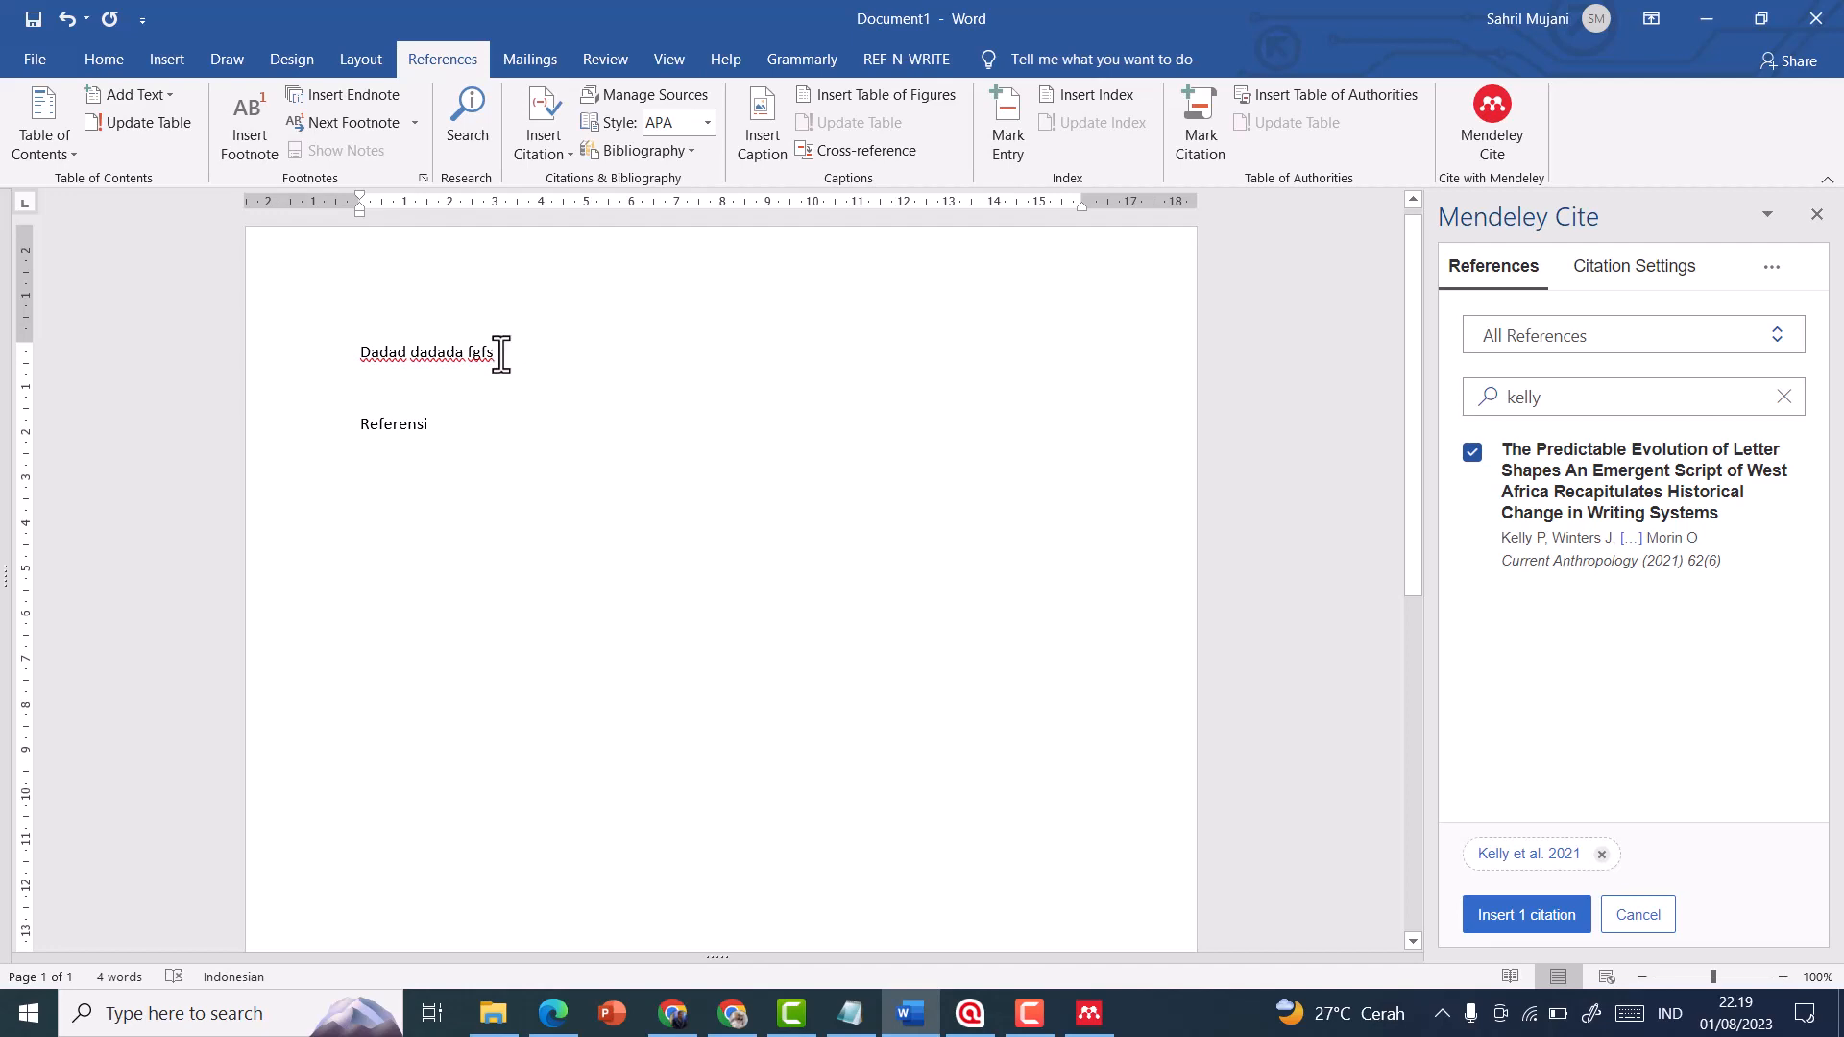
left_click(1503, 917)
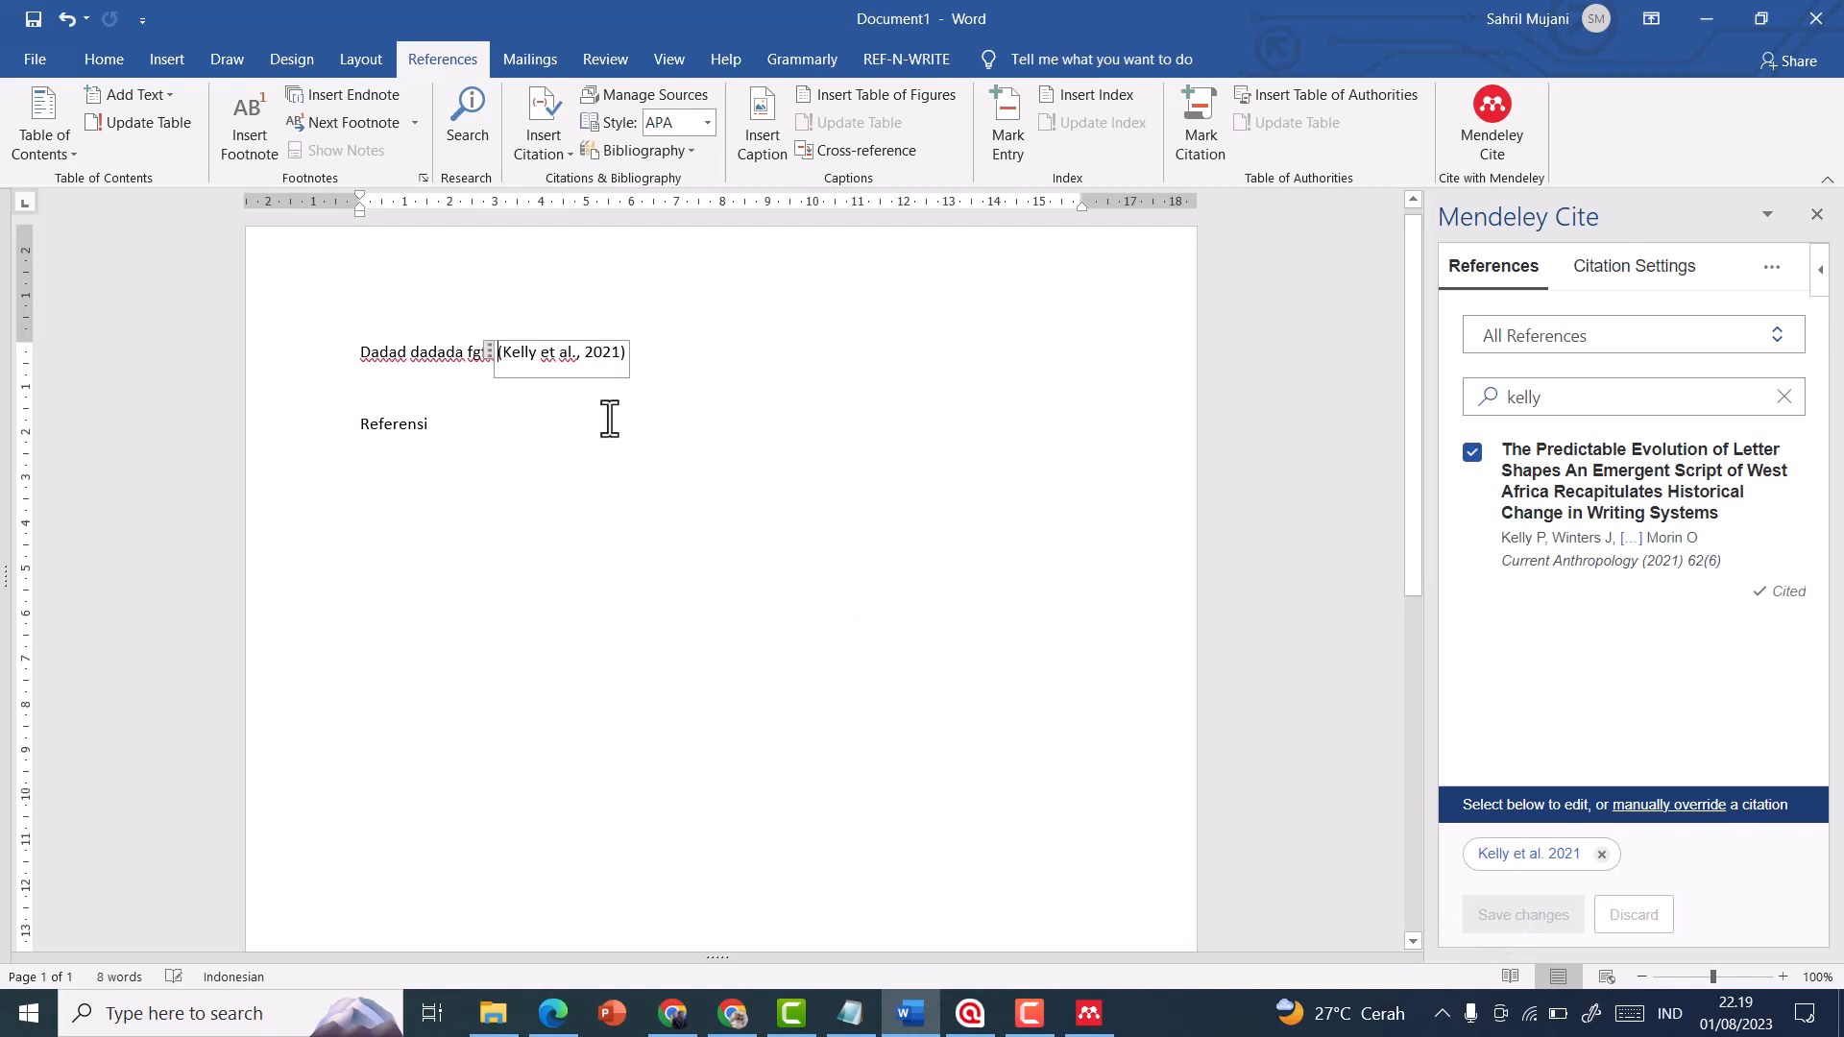
left_click(464, 457)
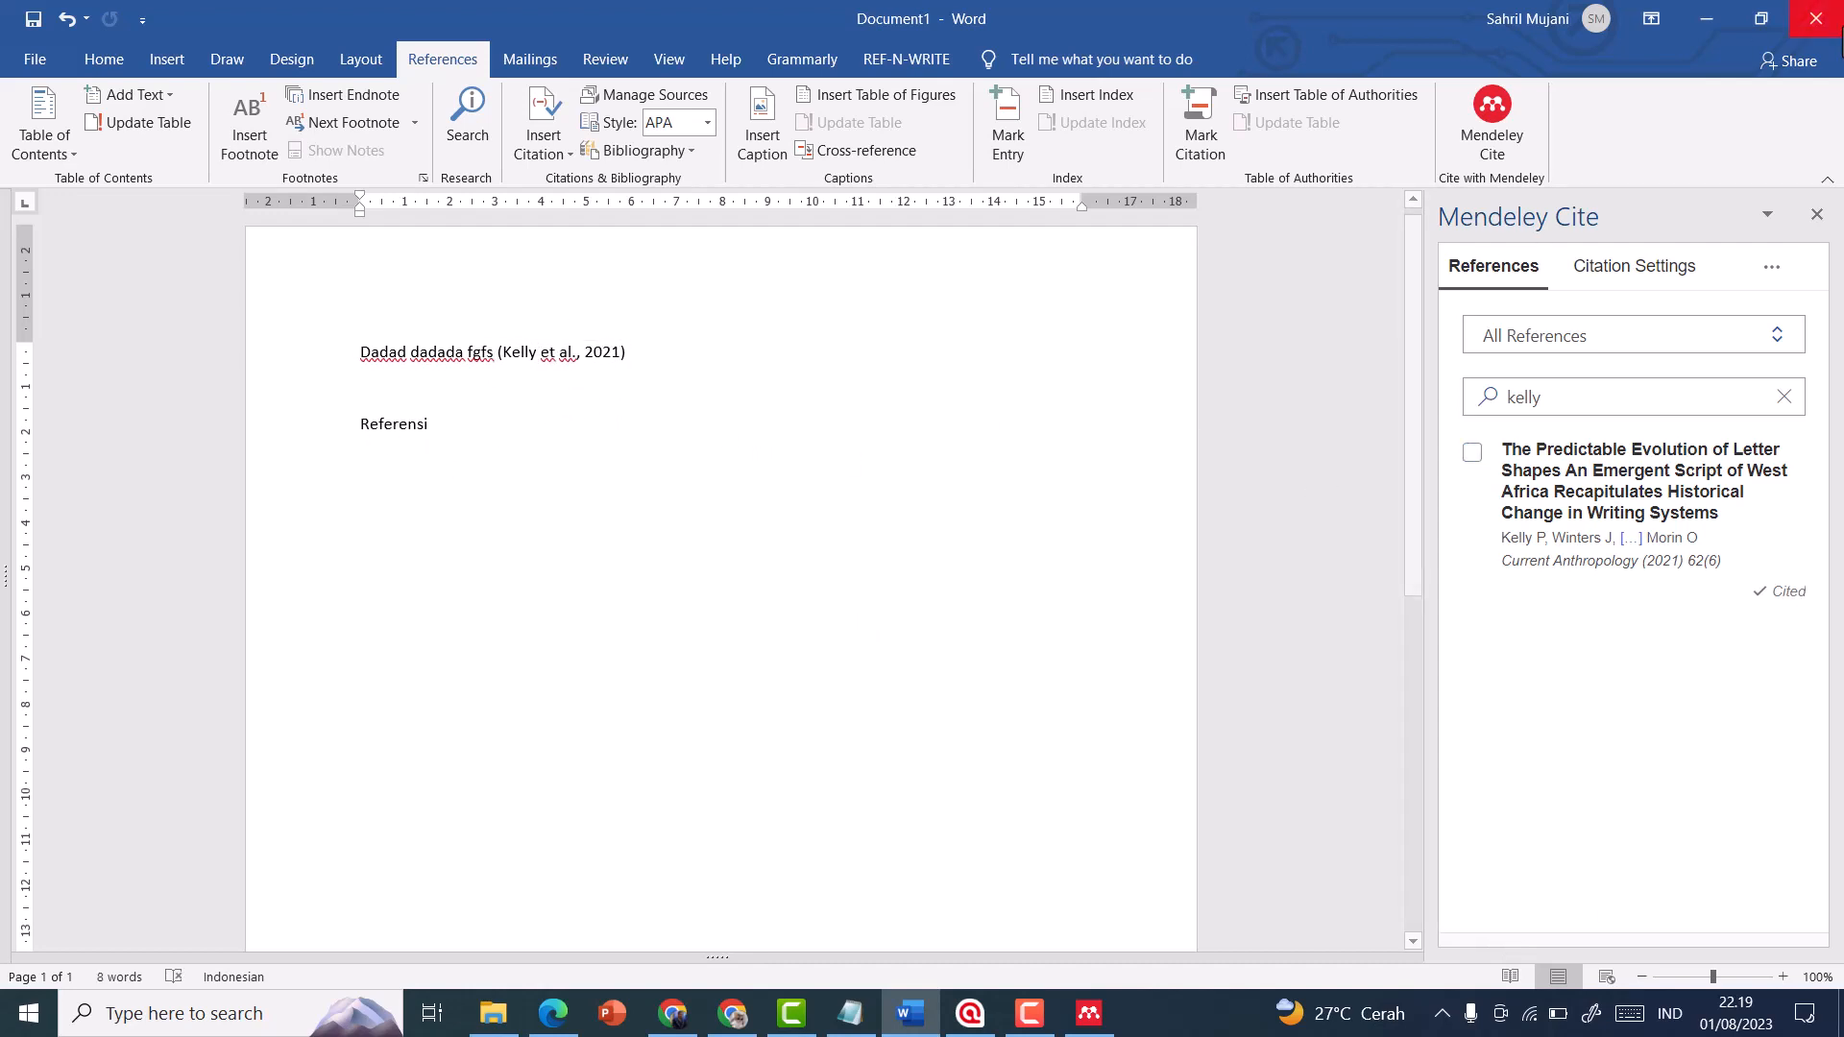
Insert the Mendeley bibliography below the "Referensi" heading
left_click(1773, 268)
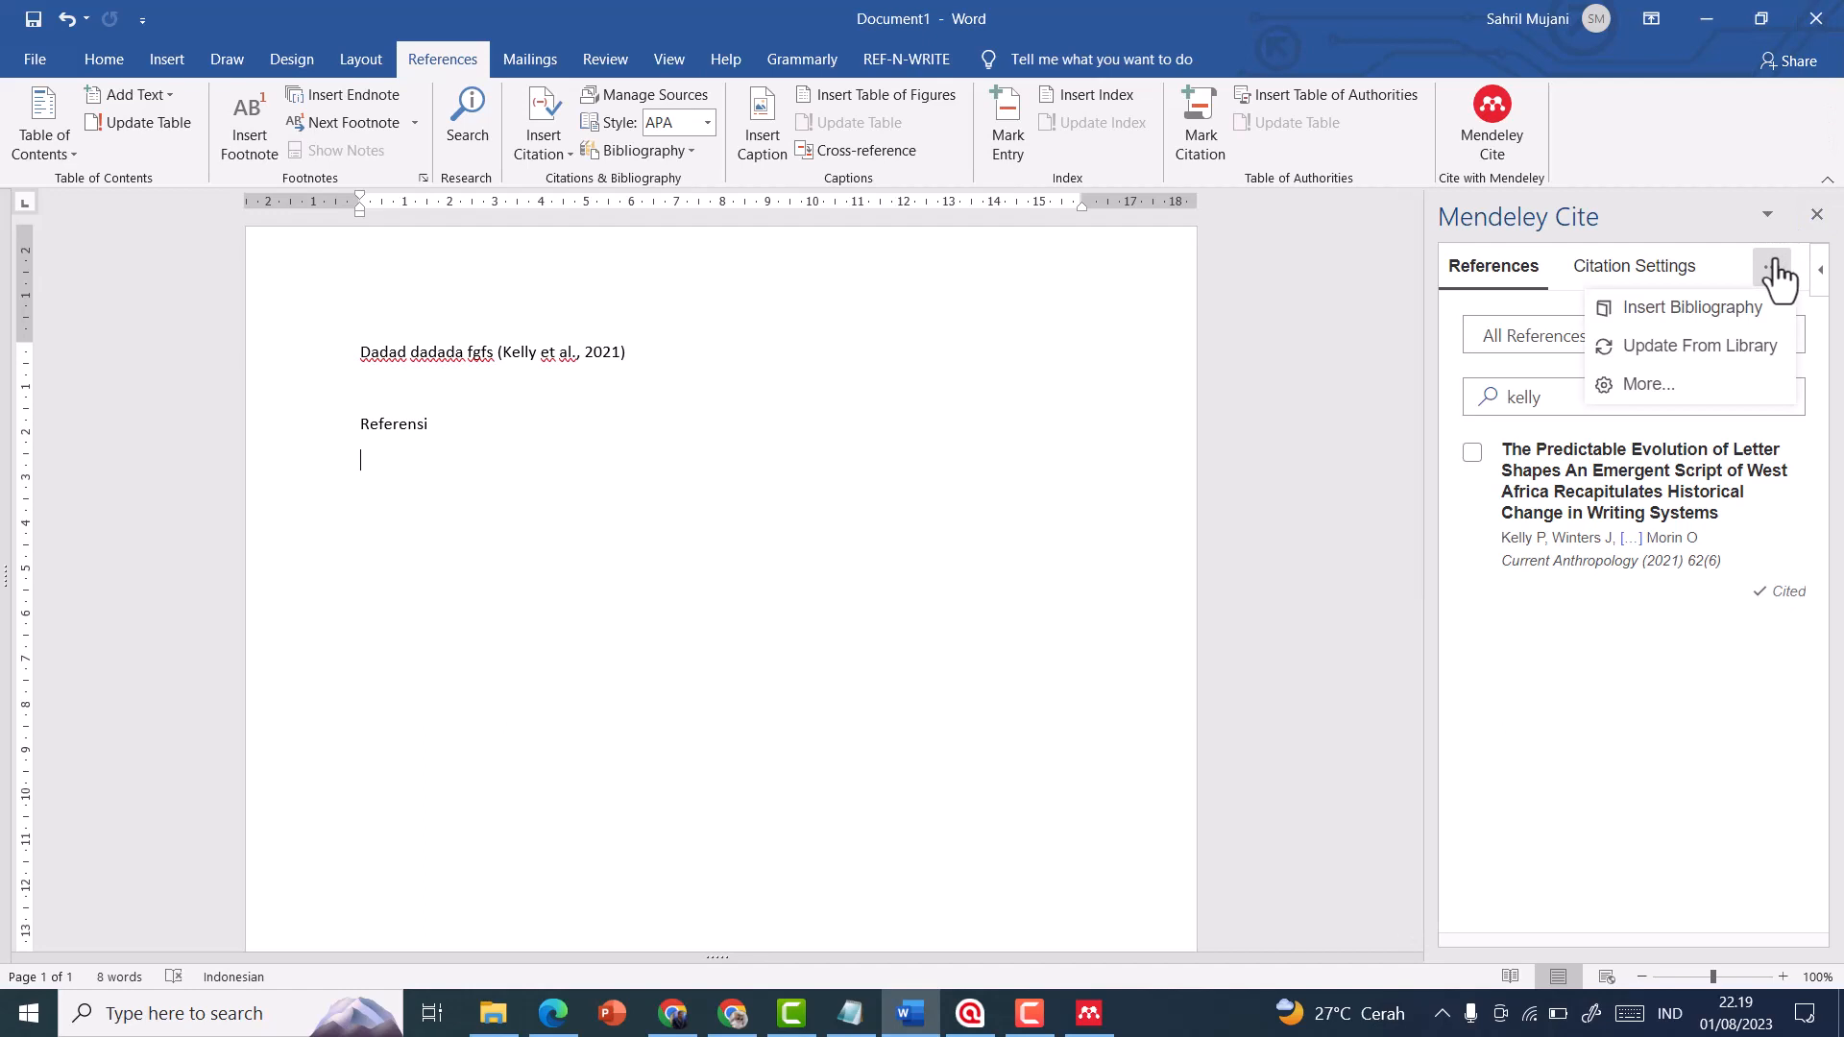
left_click(1691, 317)
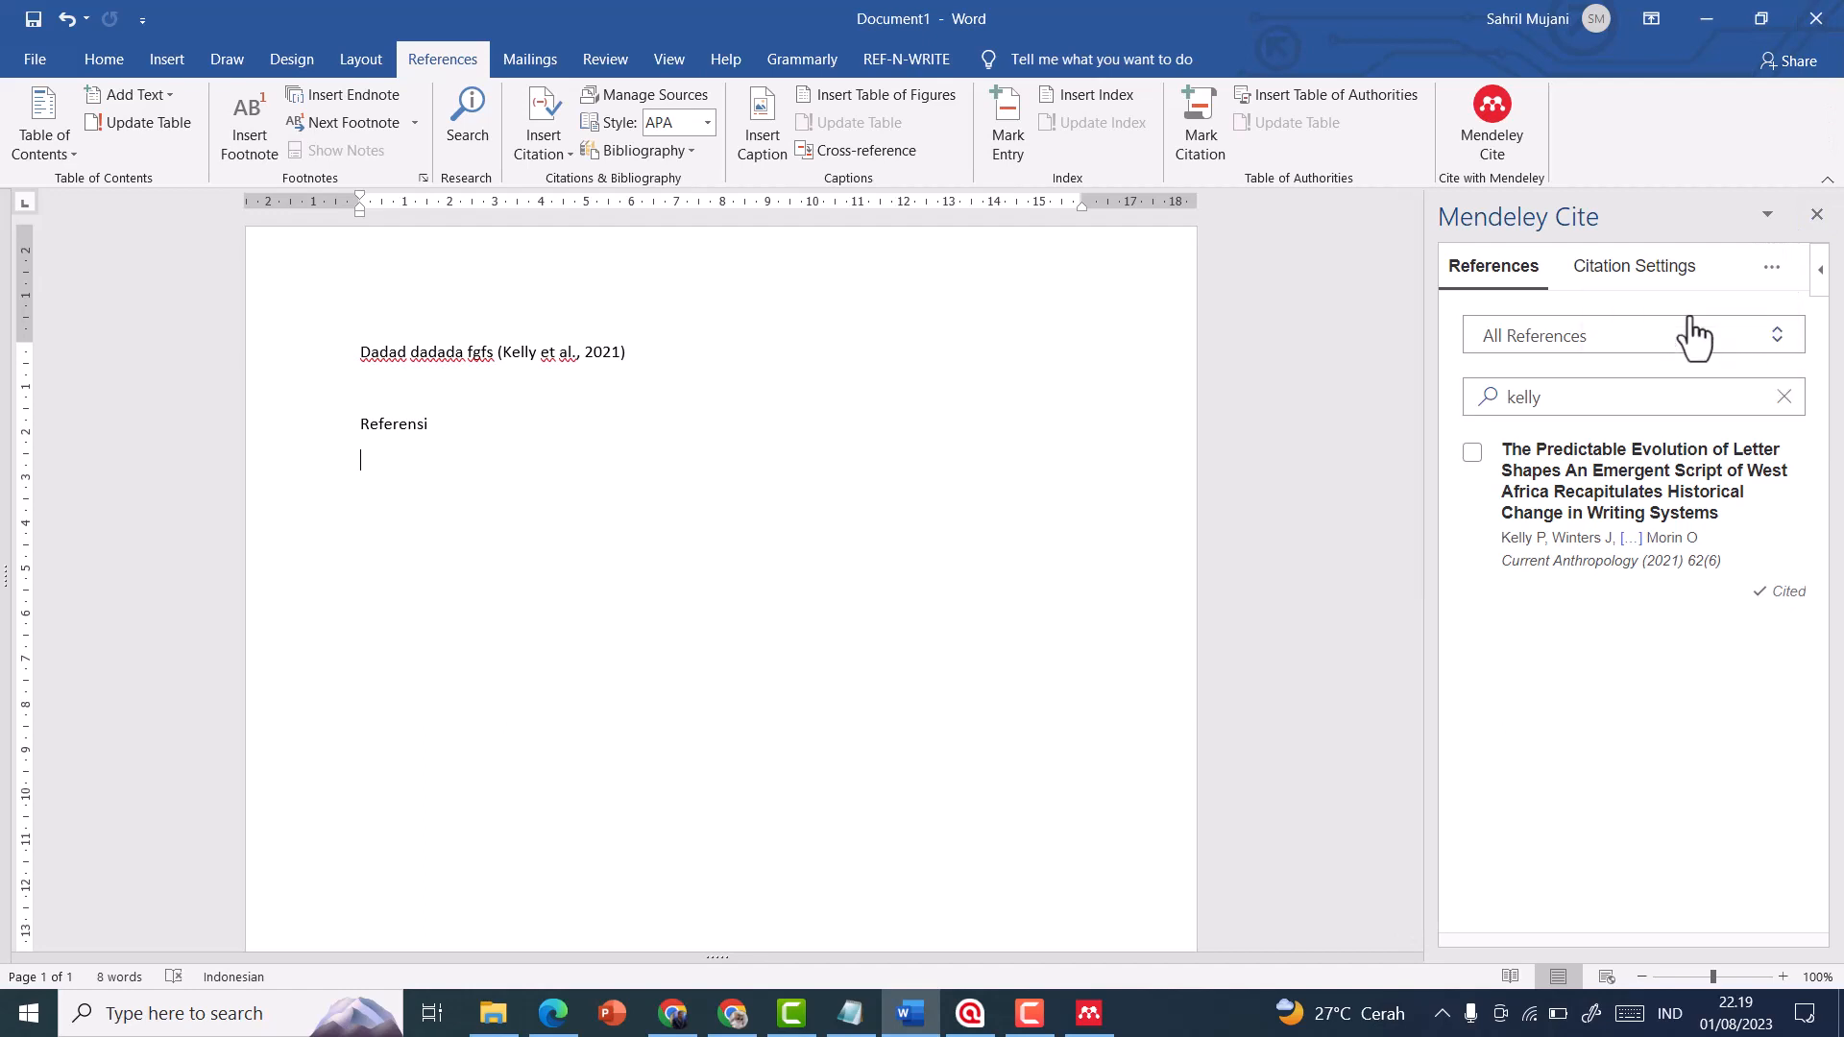
left_click(1630, 392)
scroll(789, 432, "up", 3)
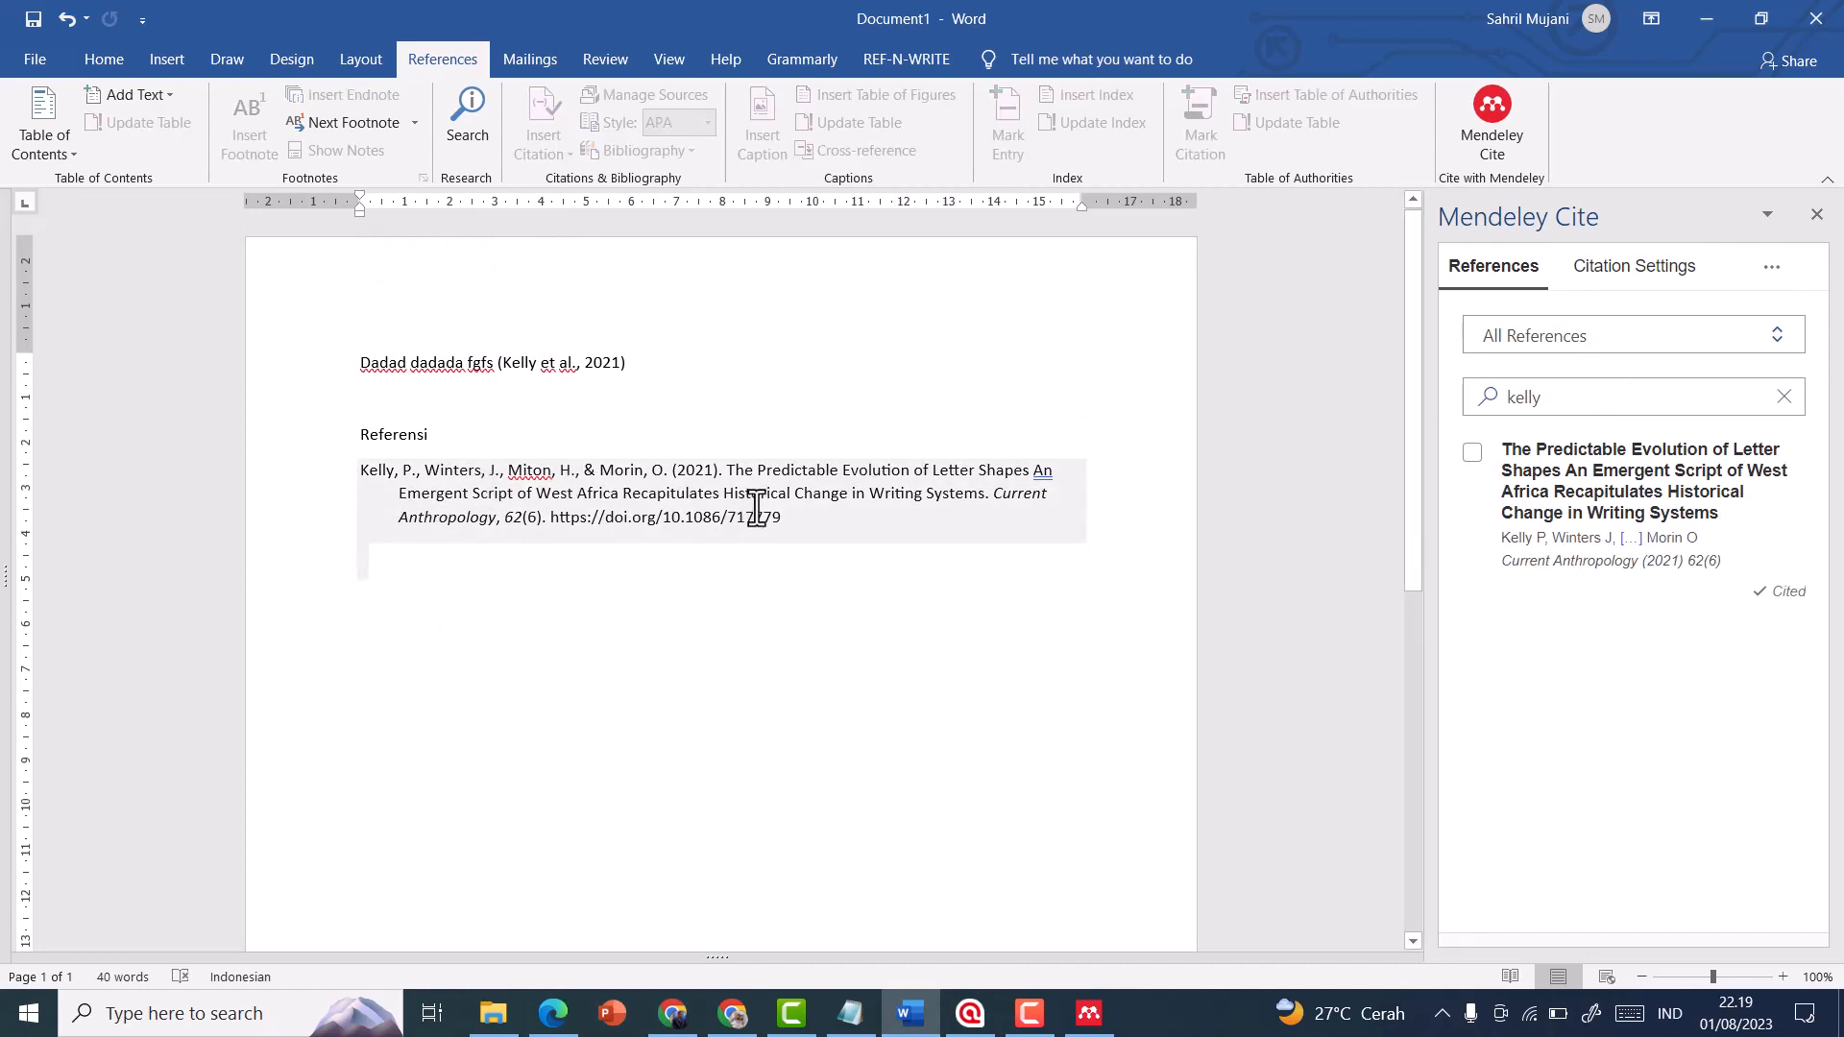
left_click(618, 362)
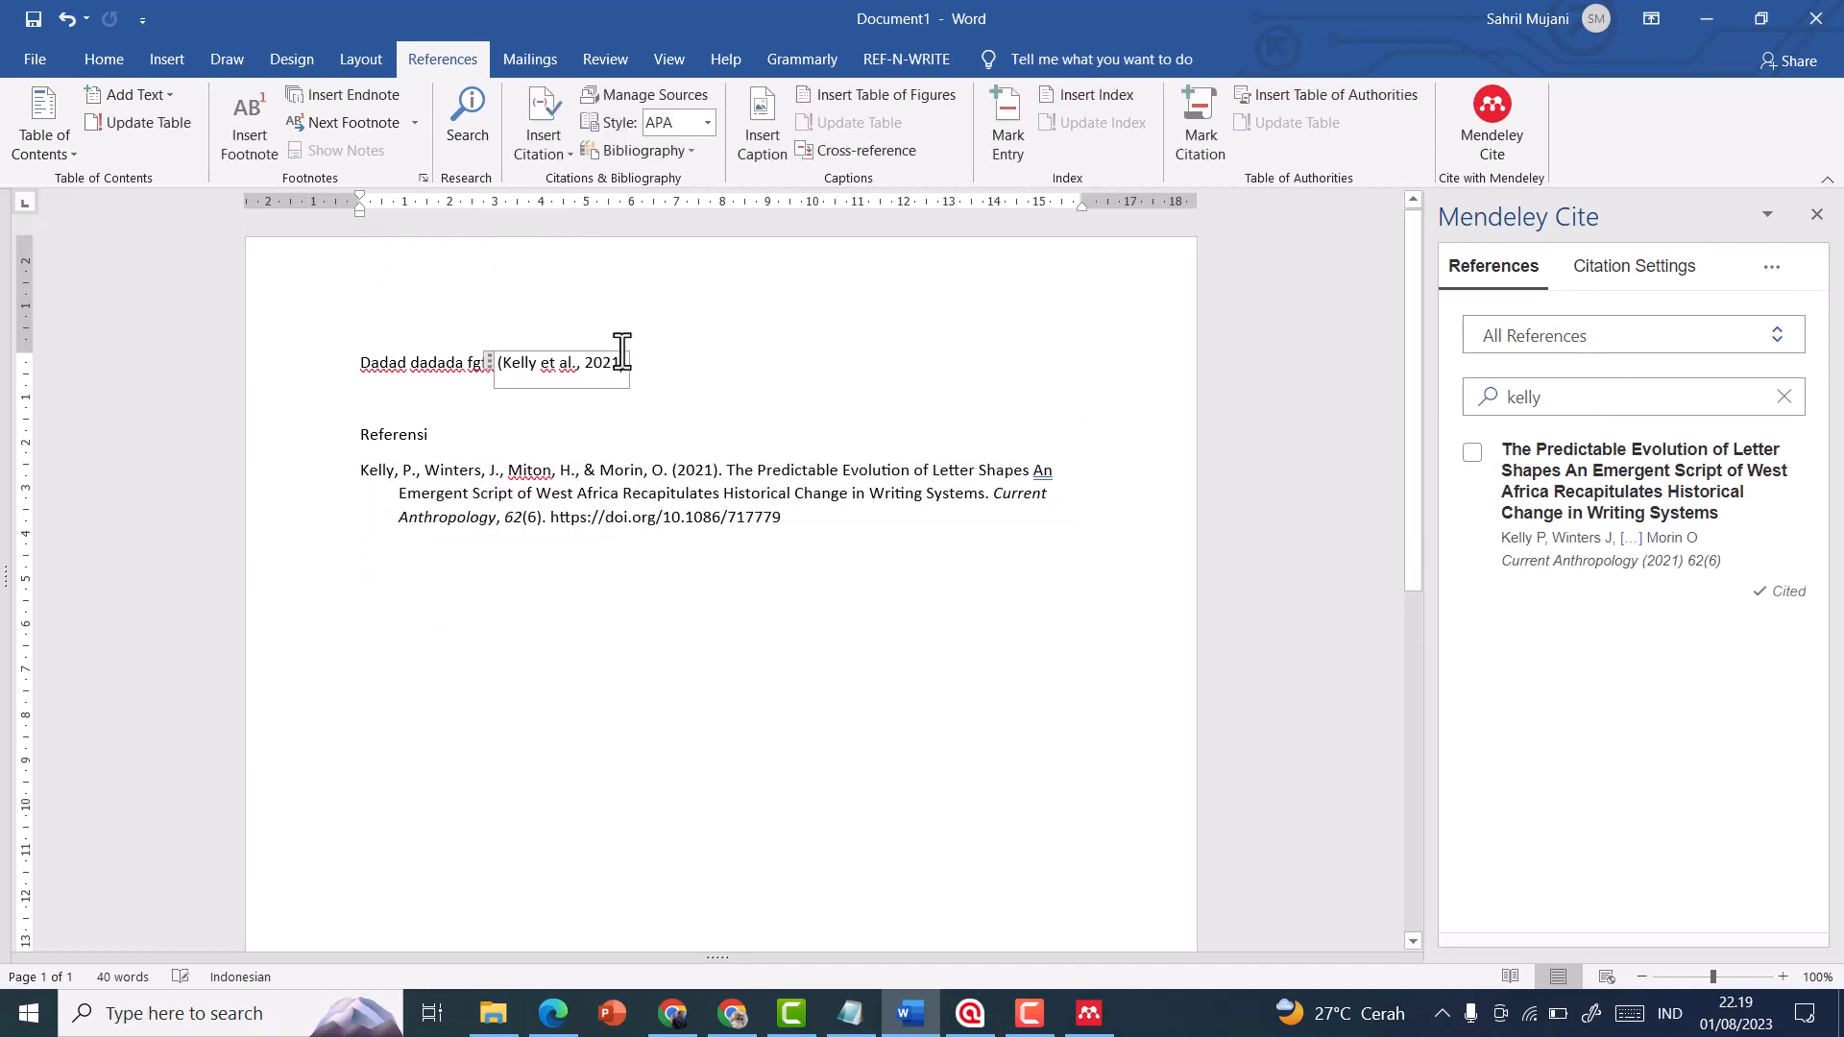
Write "According to" on the blank line above "Referensi" and insert the citation of the 2022 "The Transmission of Dongba Manuscripts" article
left_click(728, 398)
type("According to")
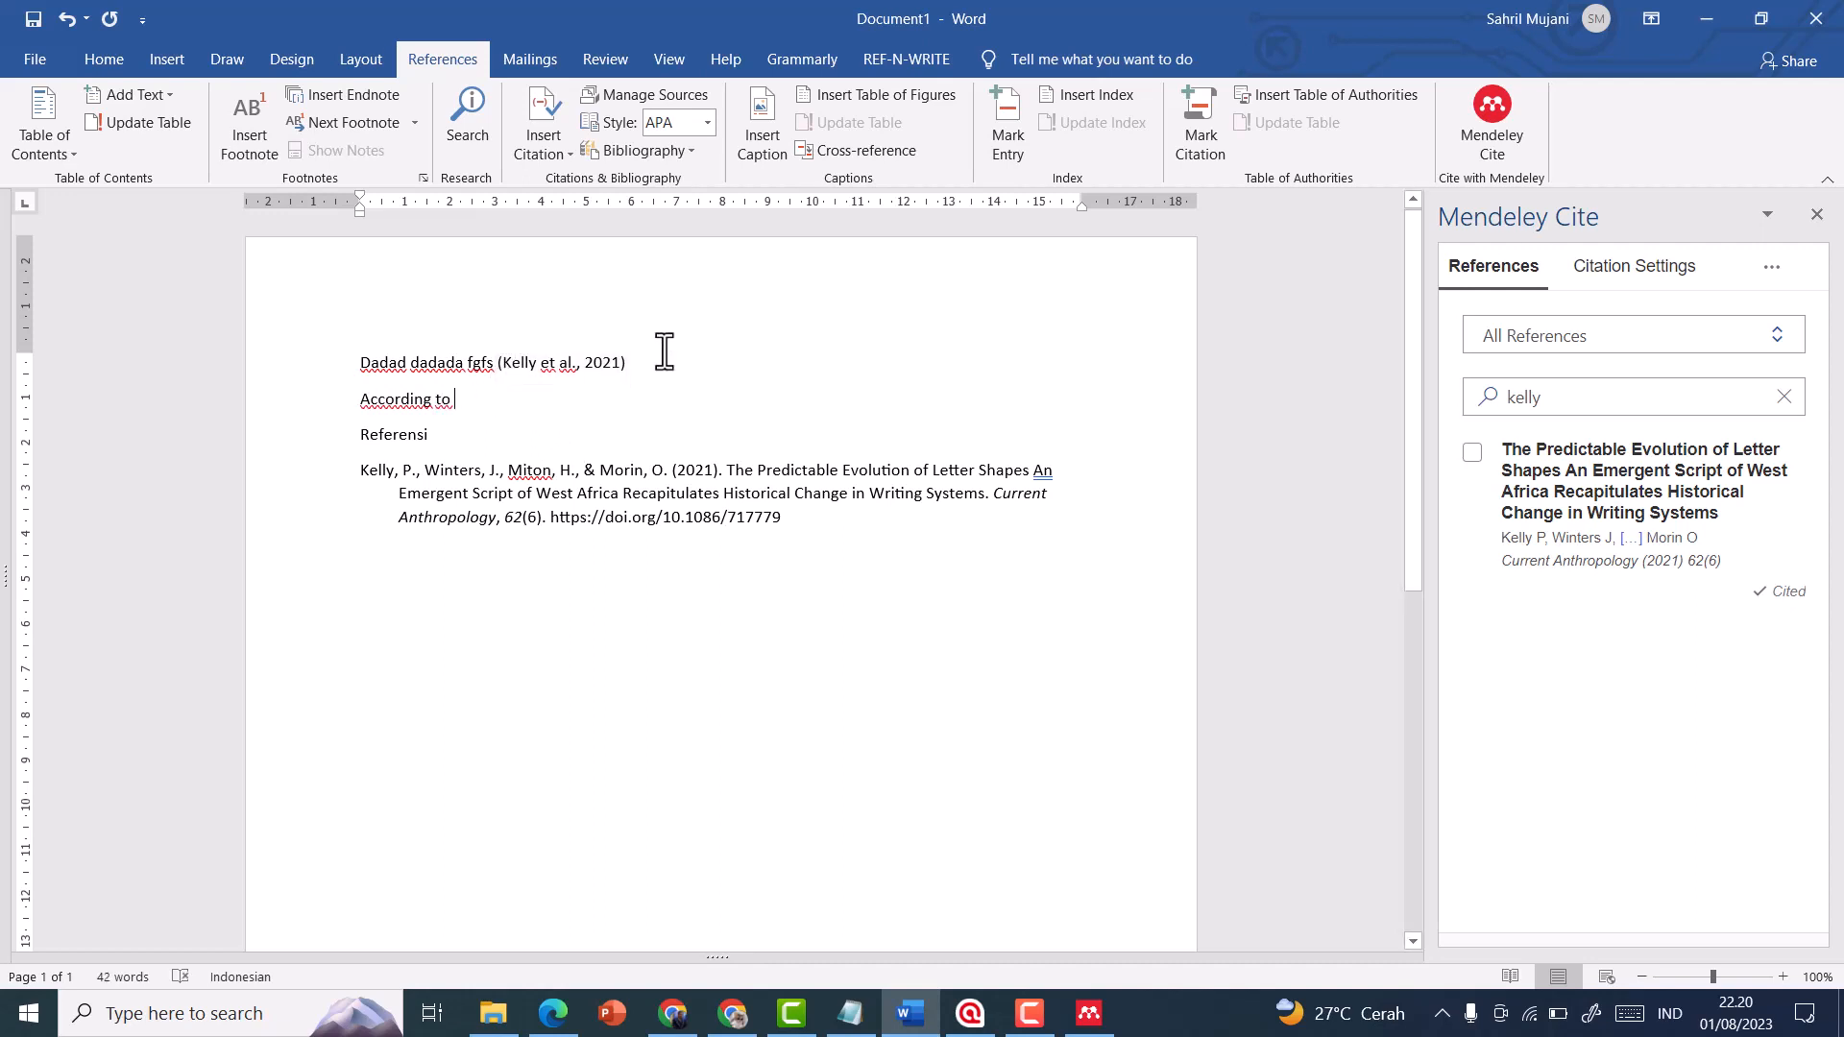
left_click(1784, 397)
type("zihan")
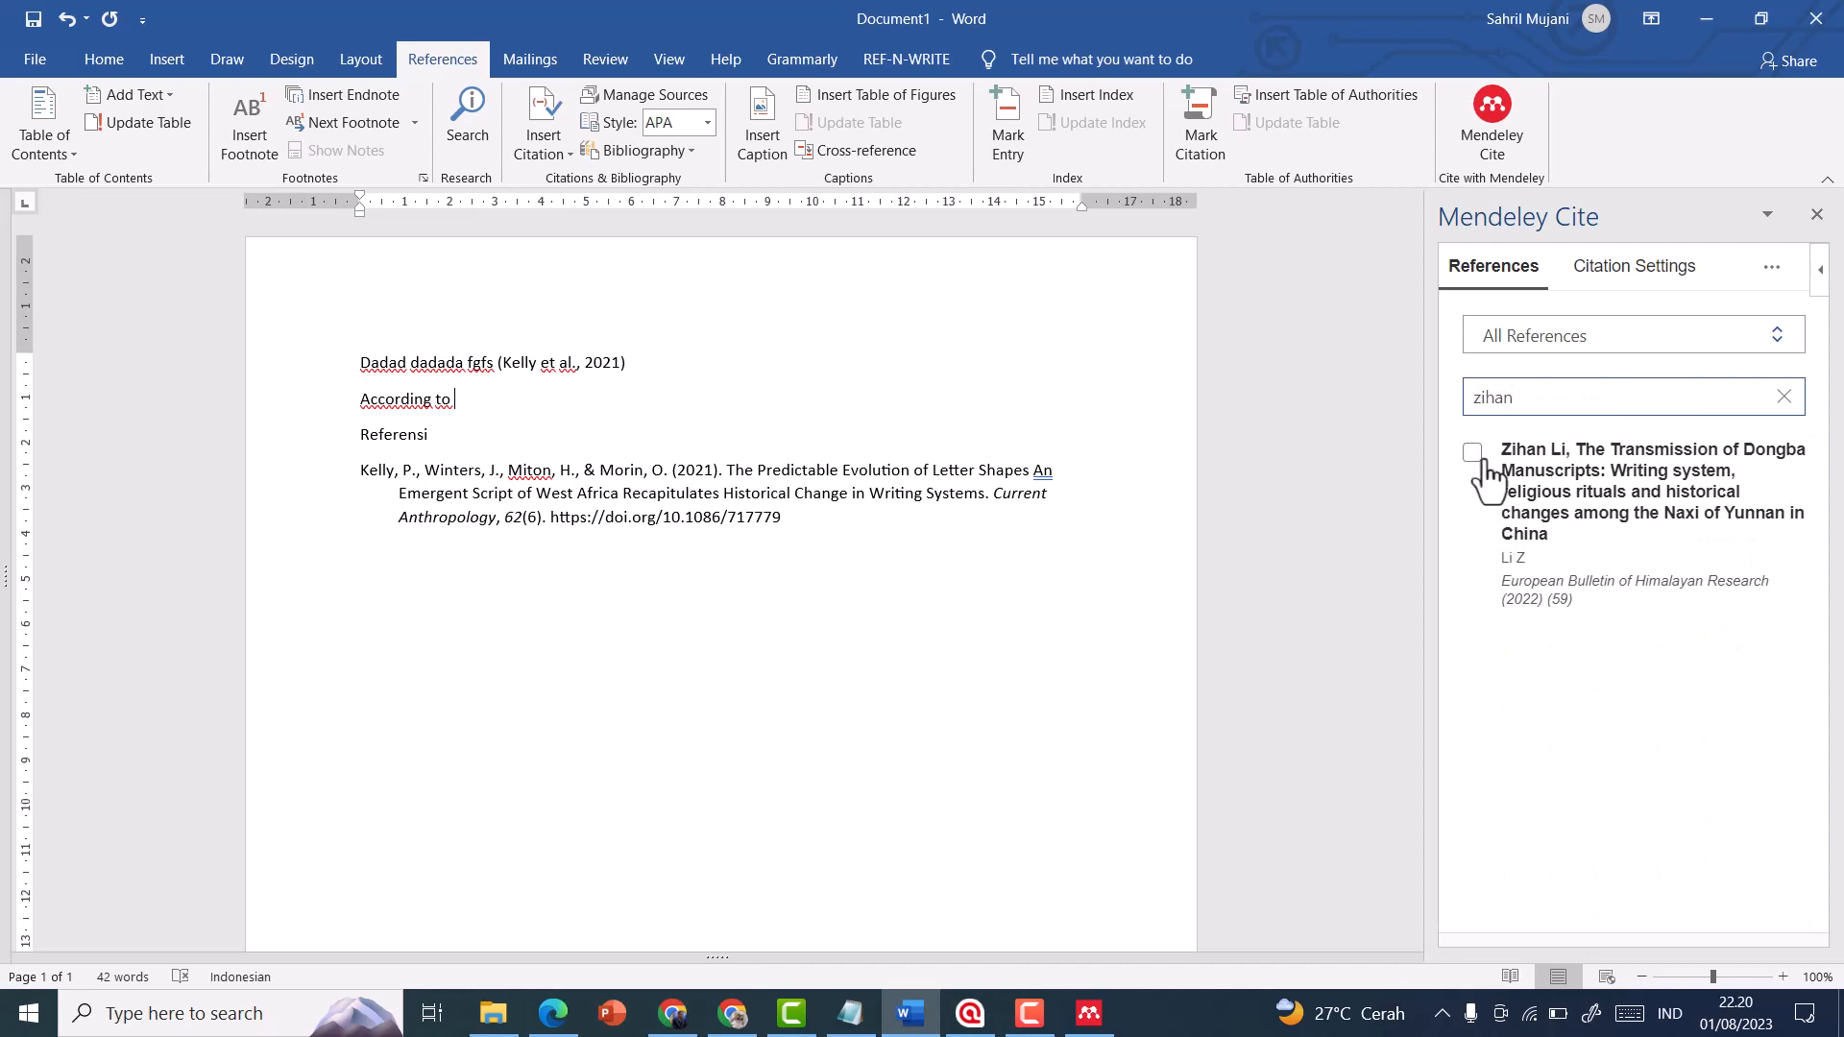
left_click(1473, 453)
left_click(1526, 914)
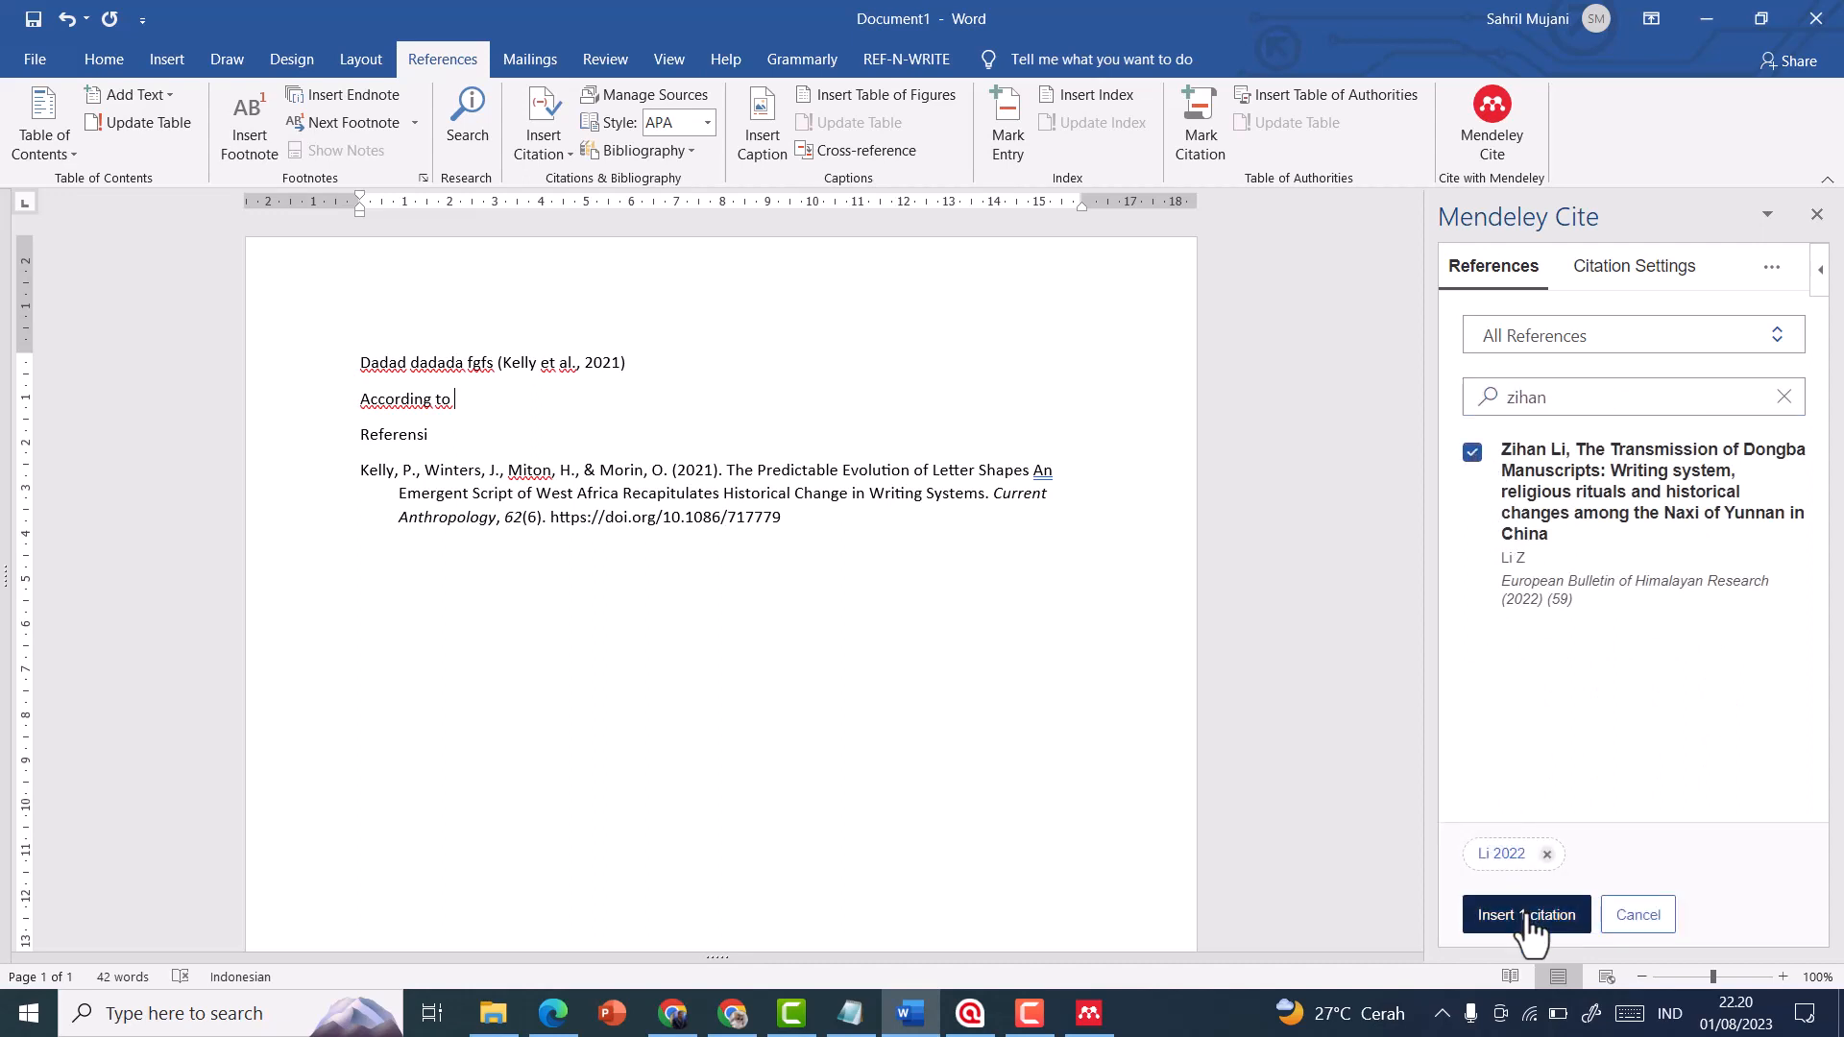
Rewrite the citation after "According to" in narrative form, with only 2022 in parentheses and a comma after it
left_click(561, 348)
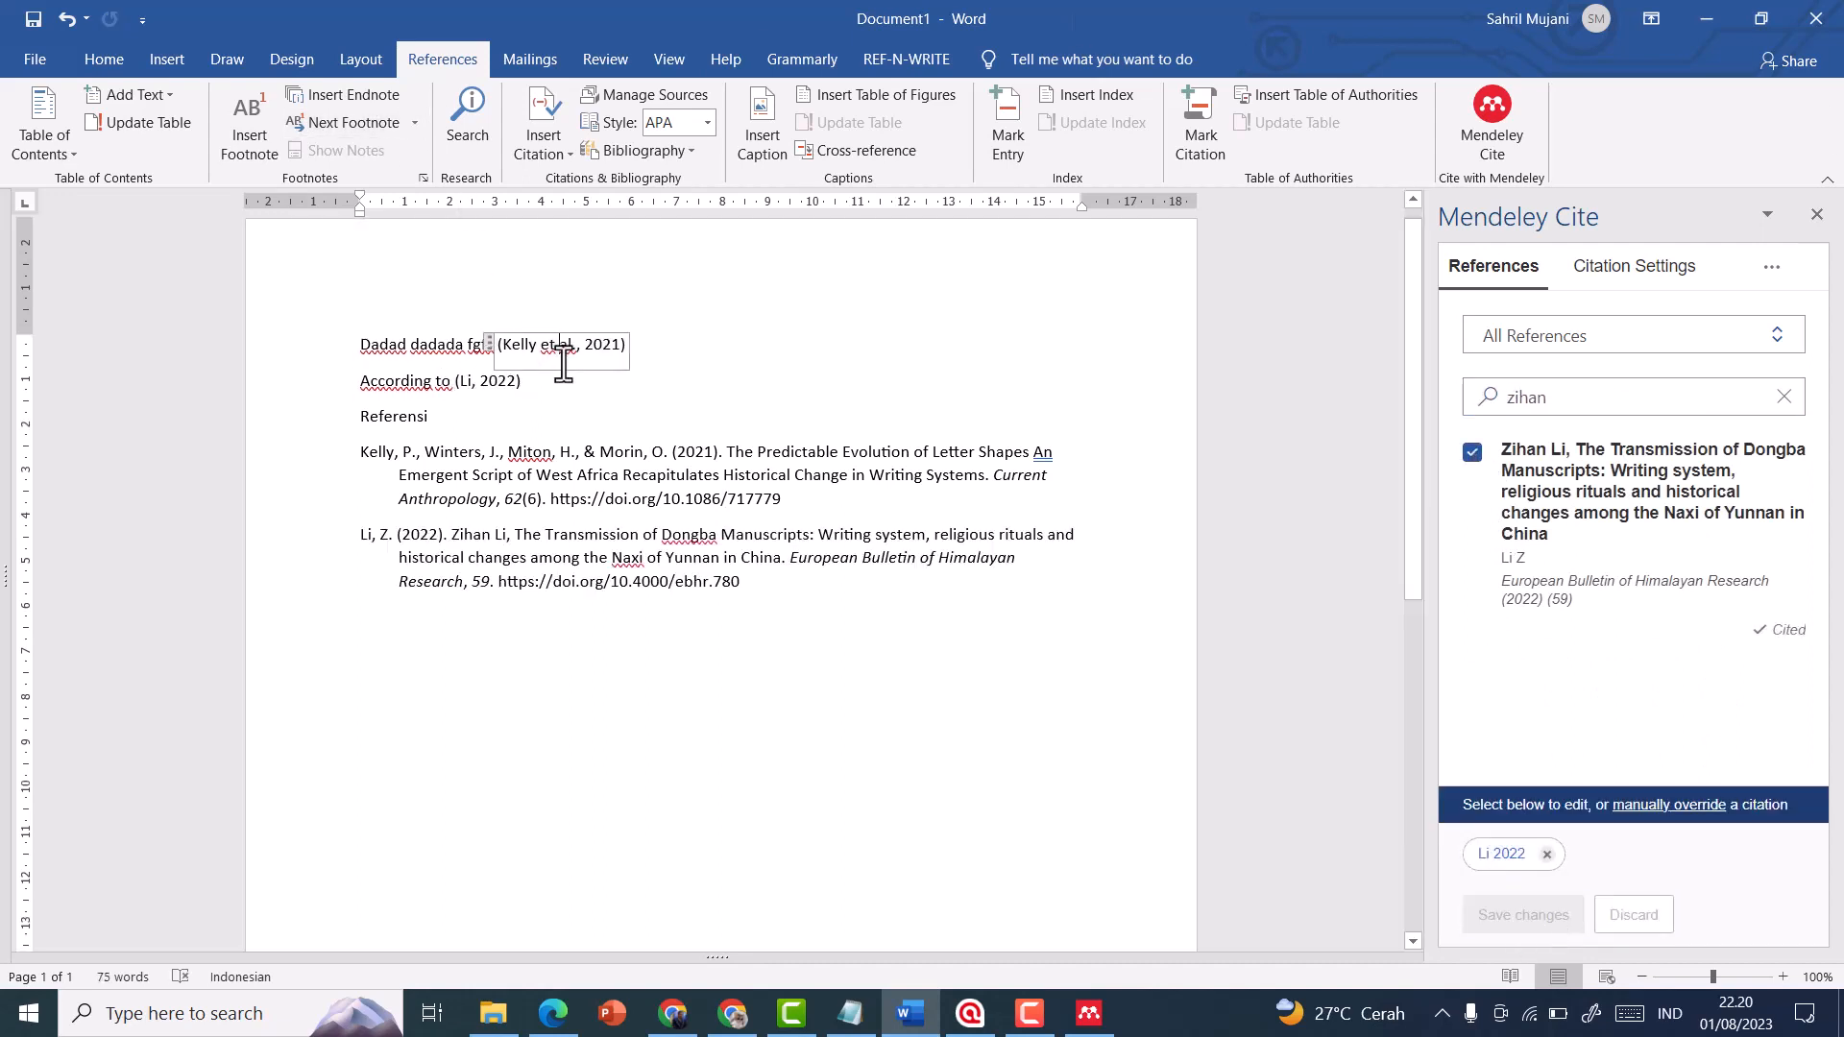
left_click(469, 381)
left_click(397, 380)
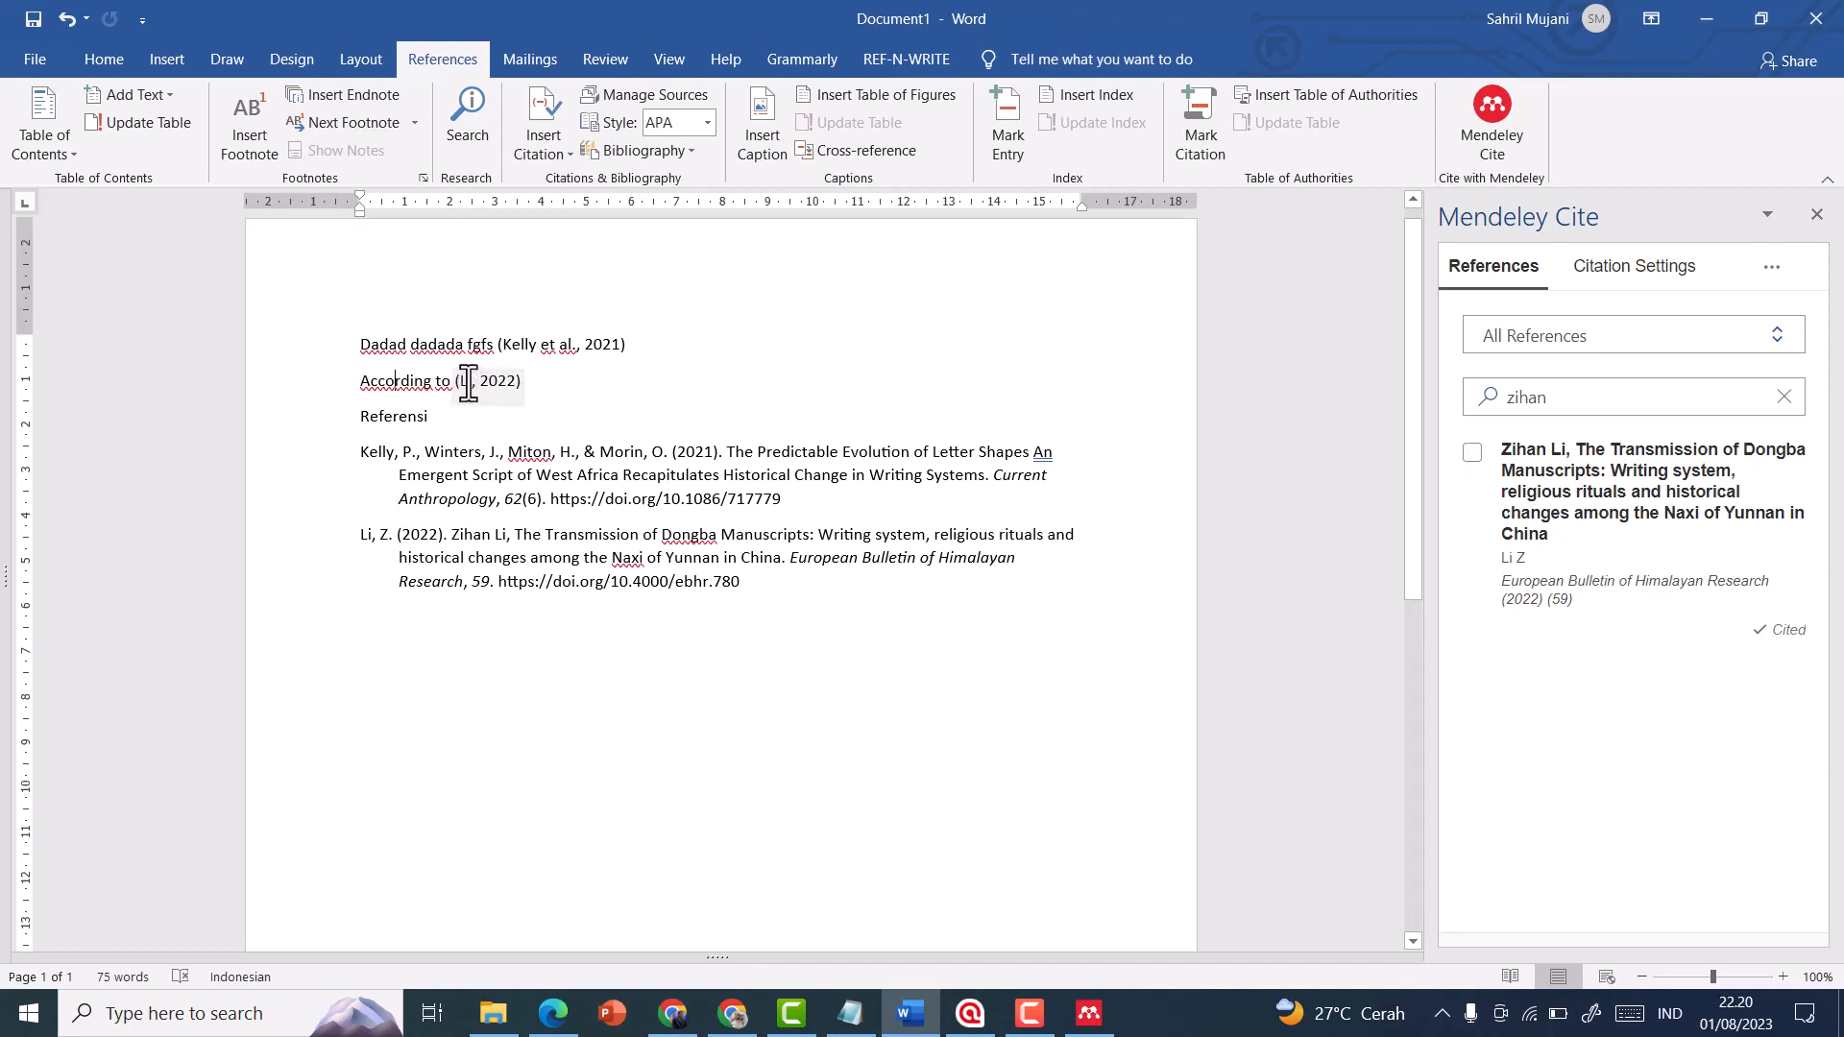
left_click(467, 381)
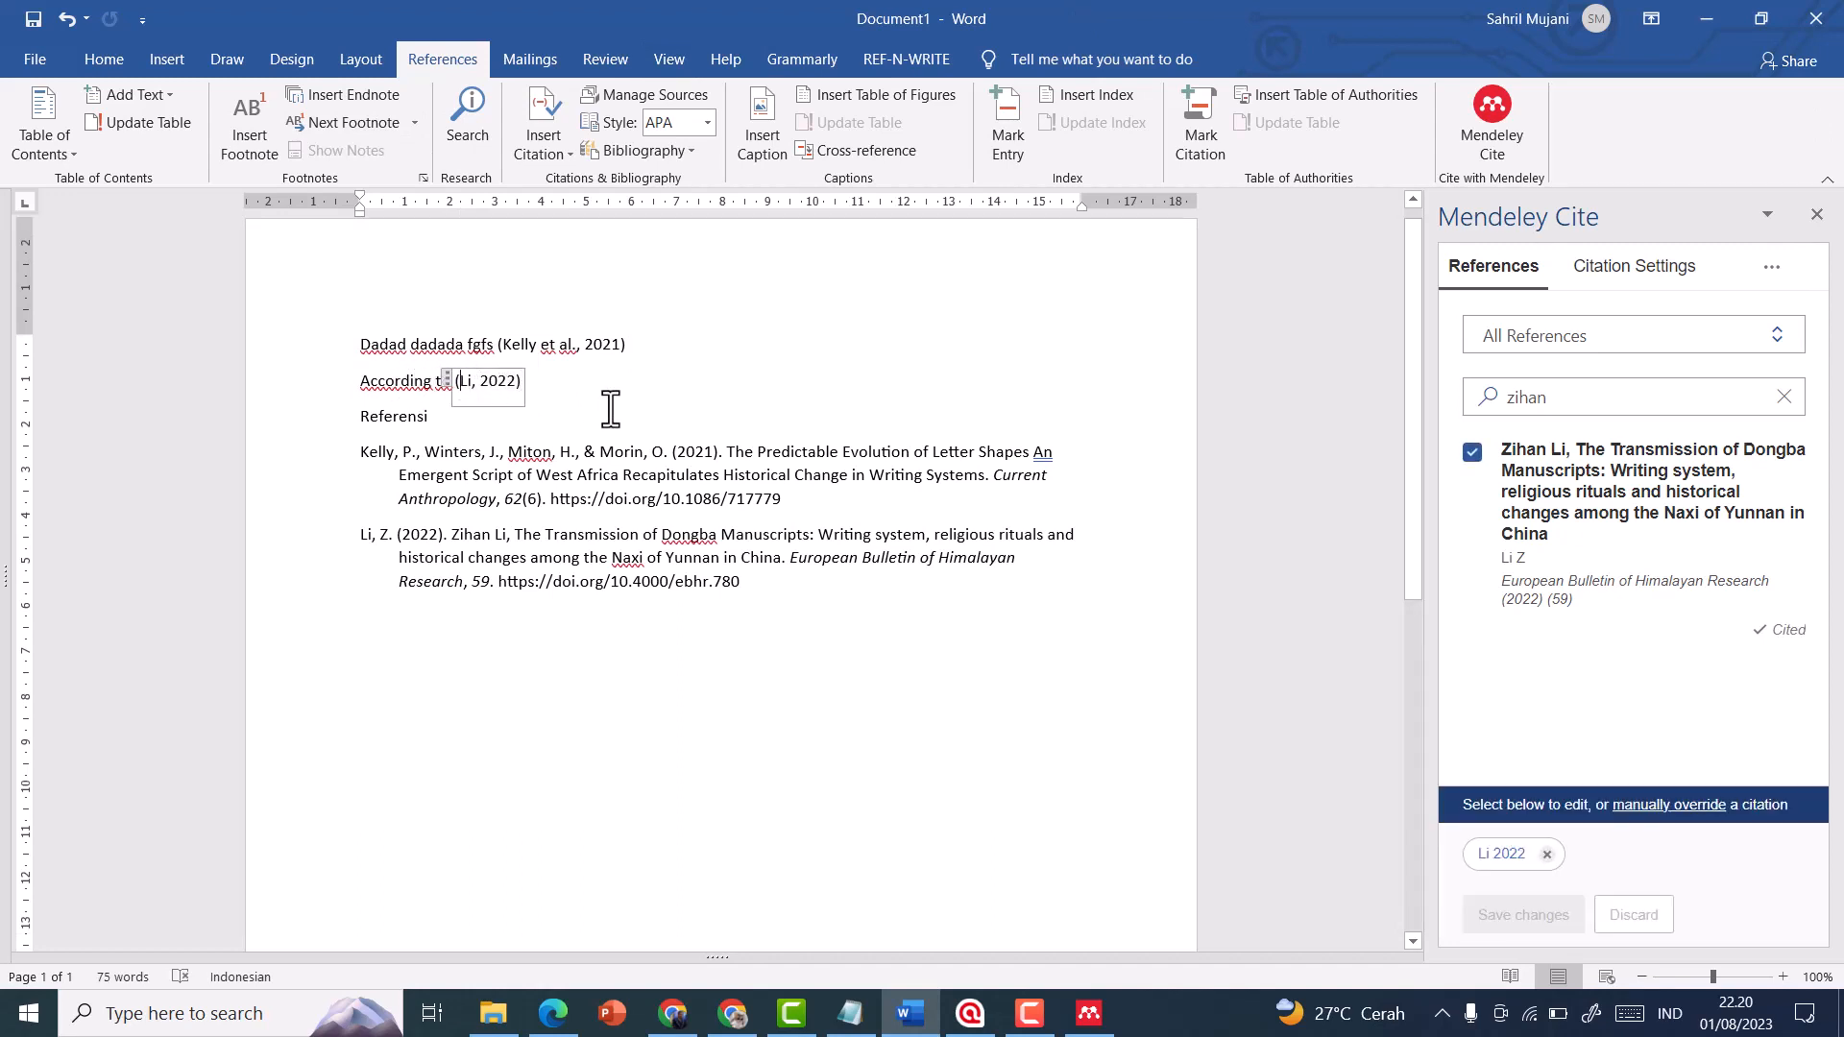
key("BackSpace")
key("BackSpace")
type(",")
left_click(601, 381)
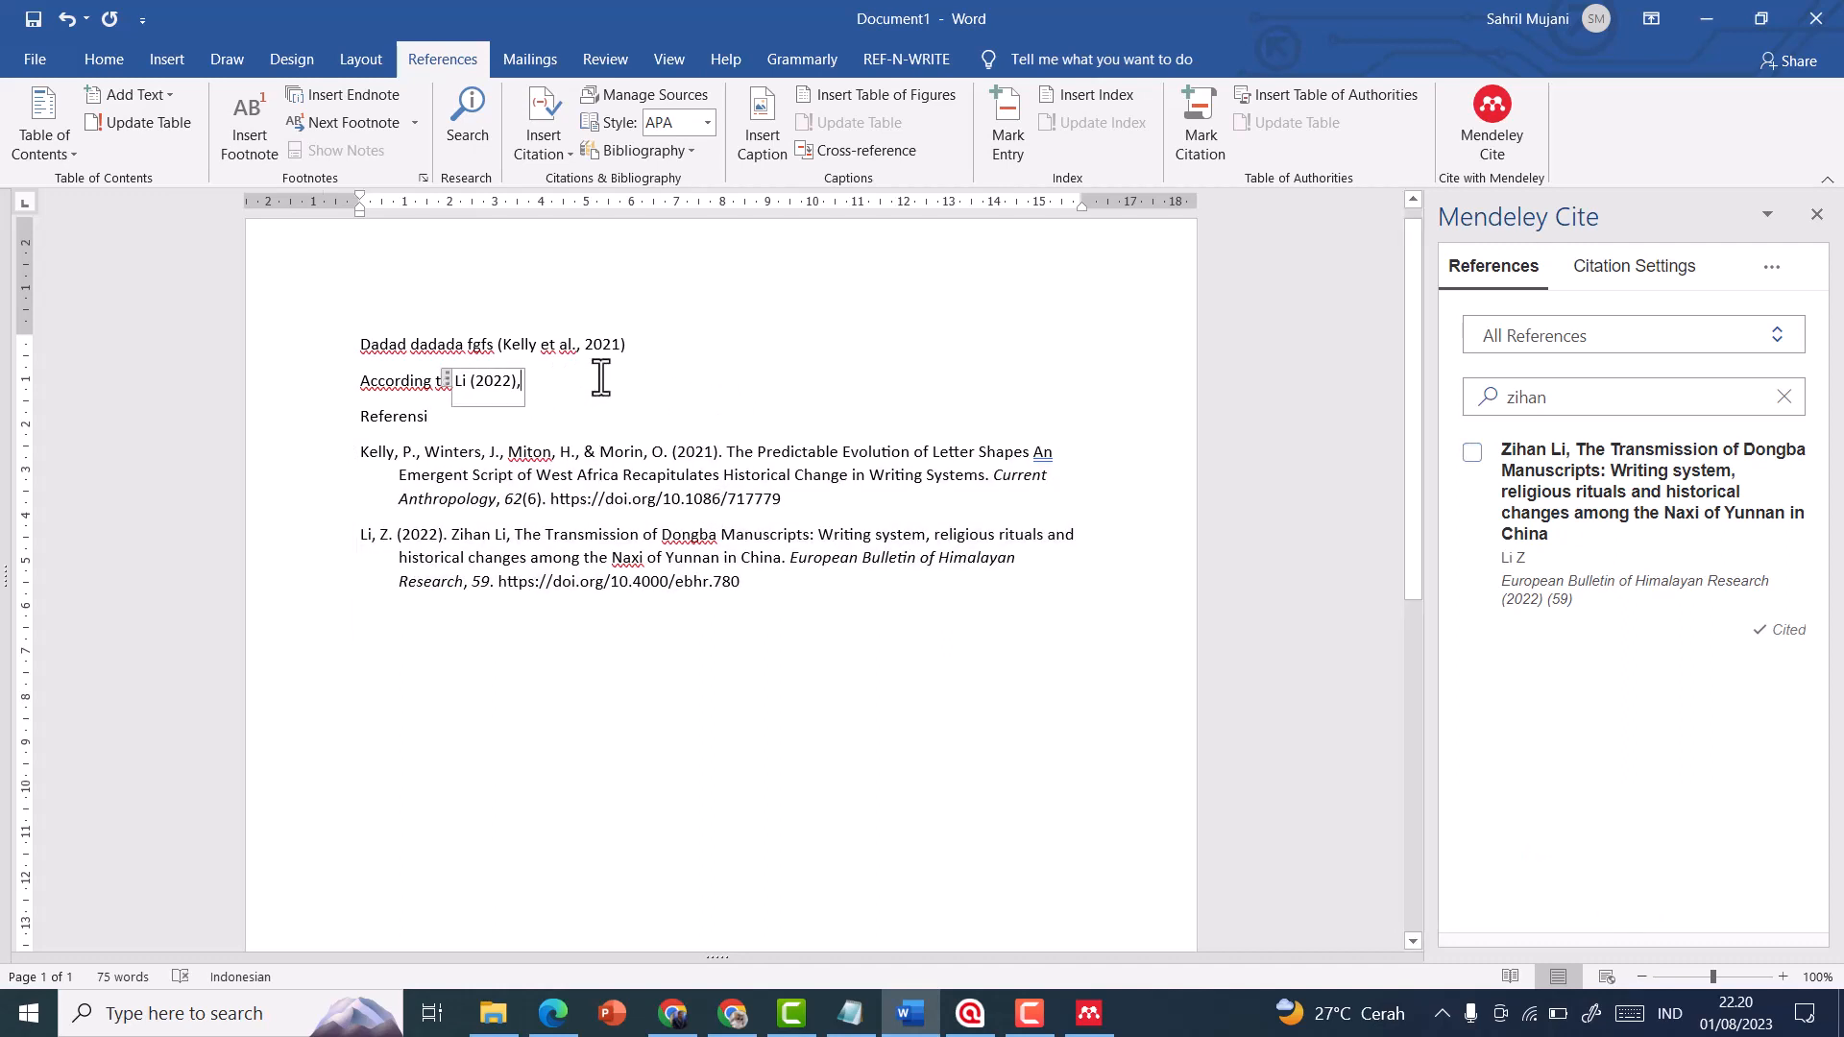
Compare the two in-text citations with their matching entries in the bibliography under "Referensi"
left_click(363, 381)
left_click(462, 384)
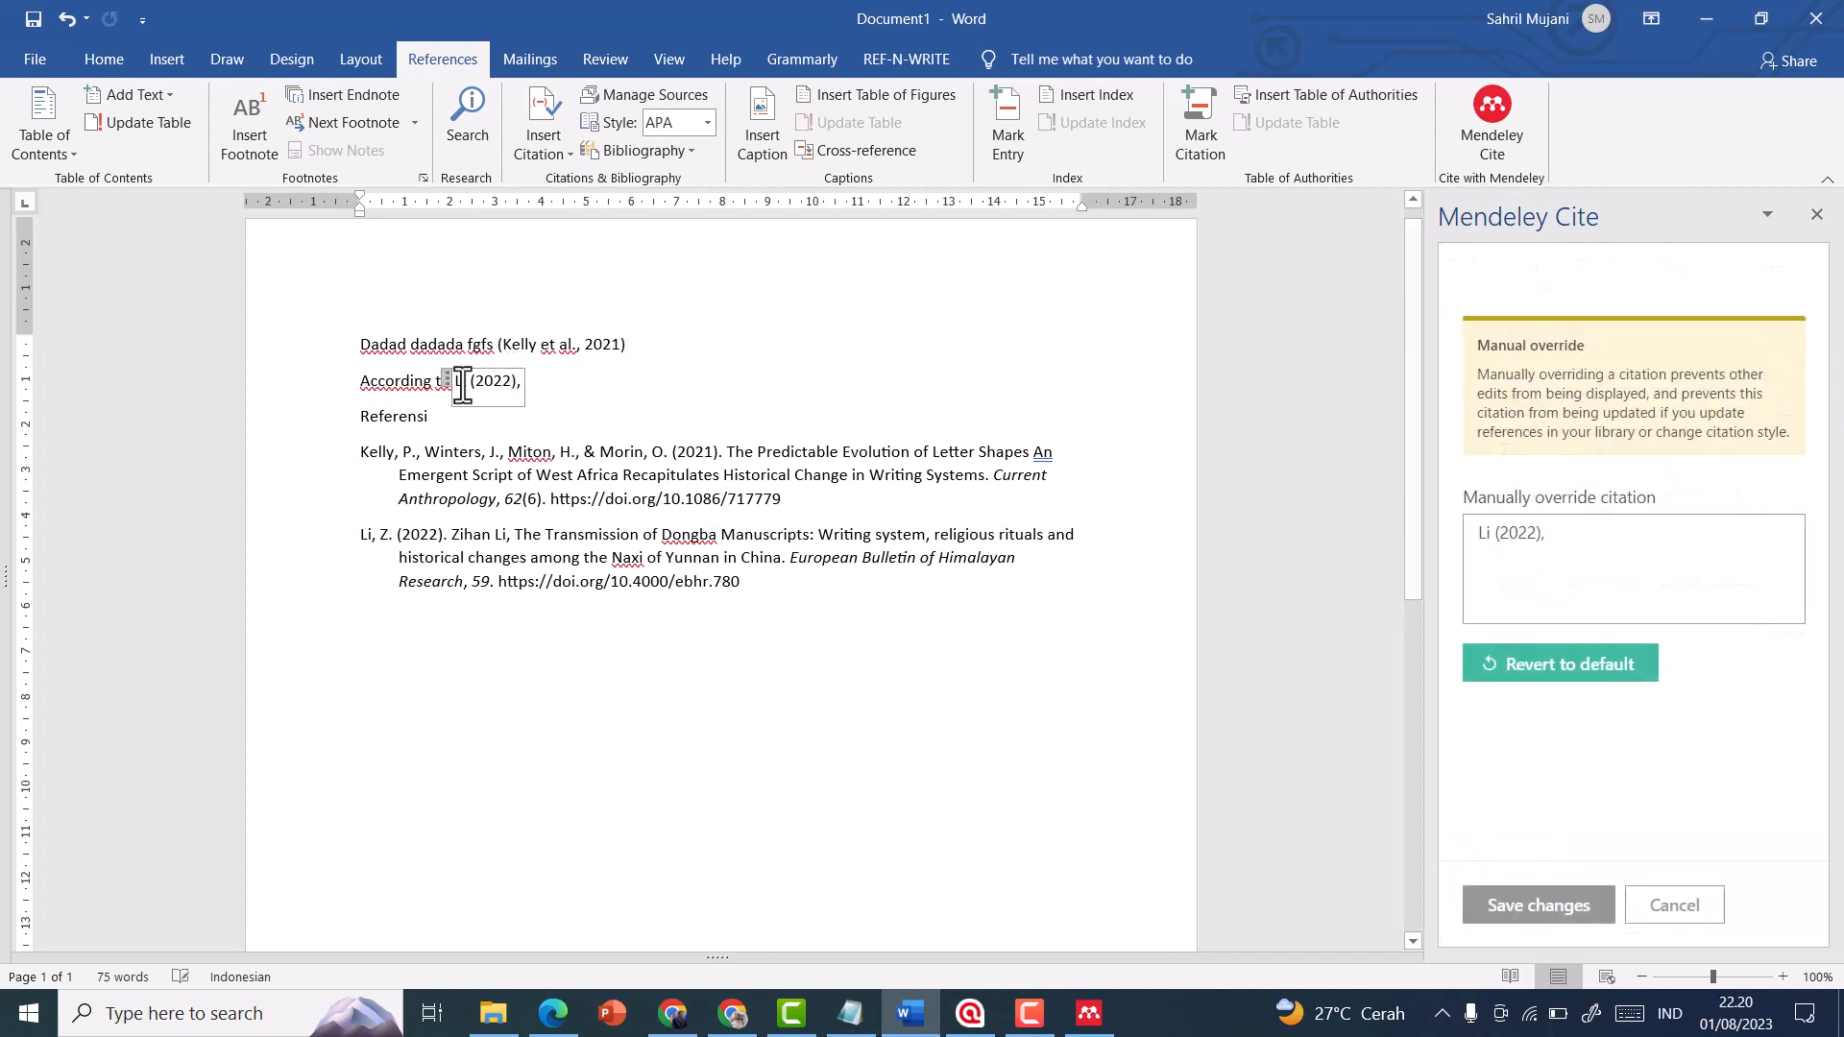
left_click(545, 344)
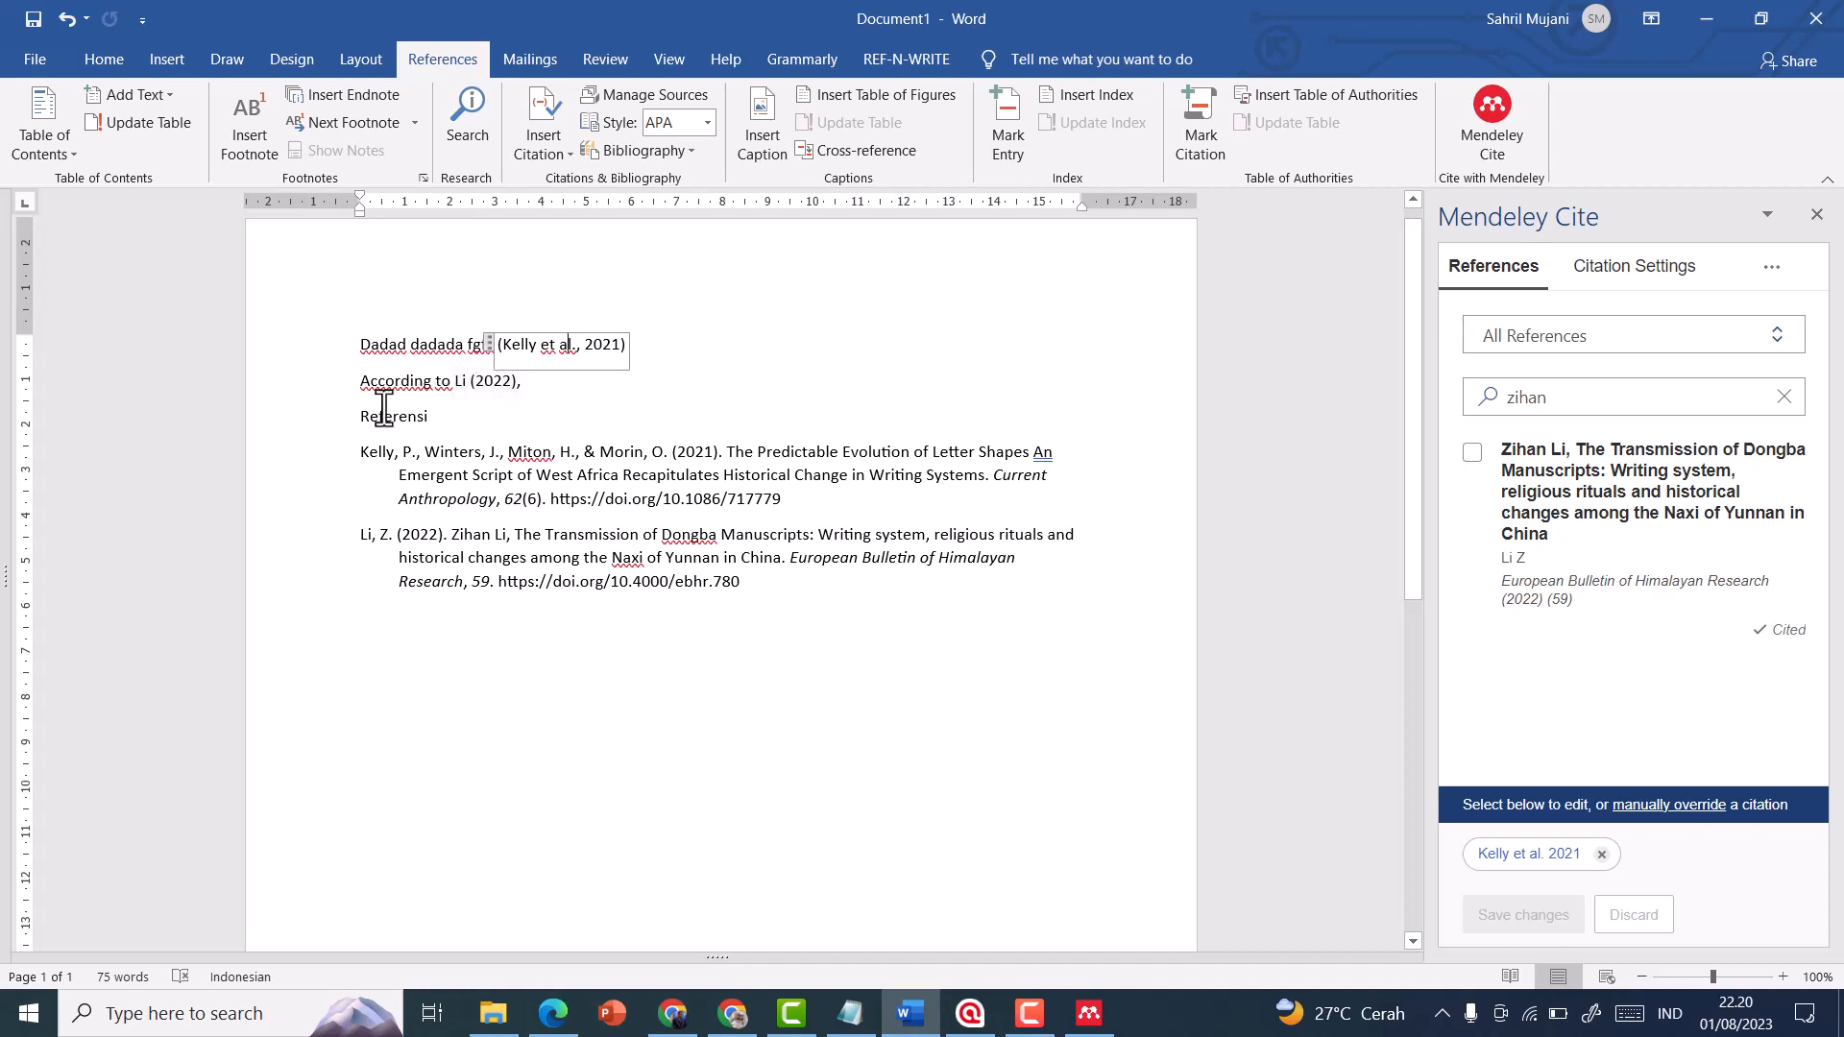
left_click(353, 384)
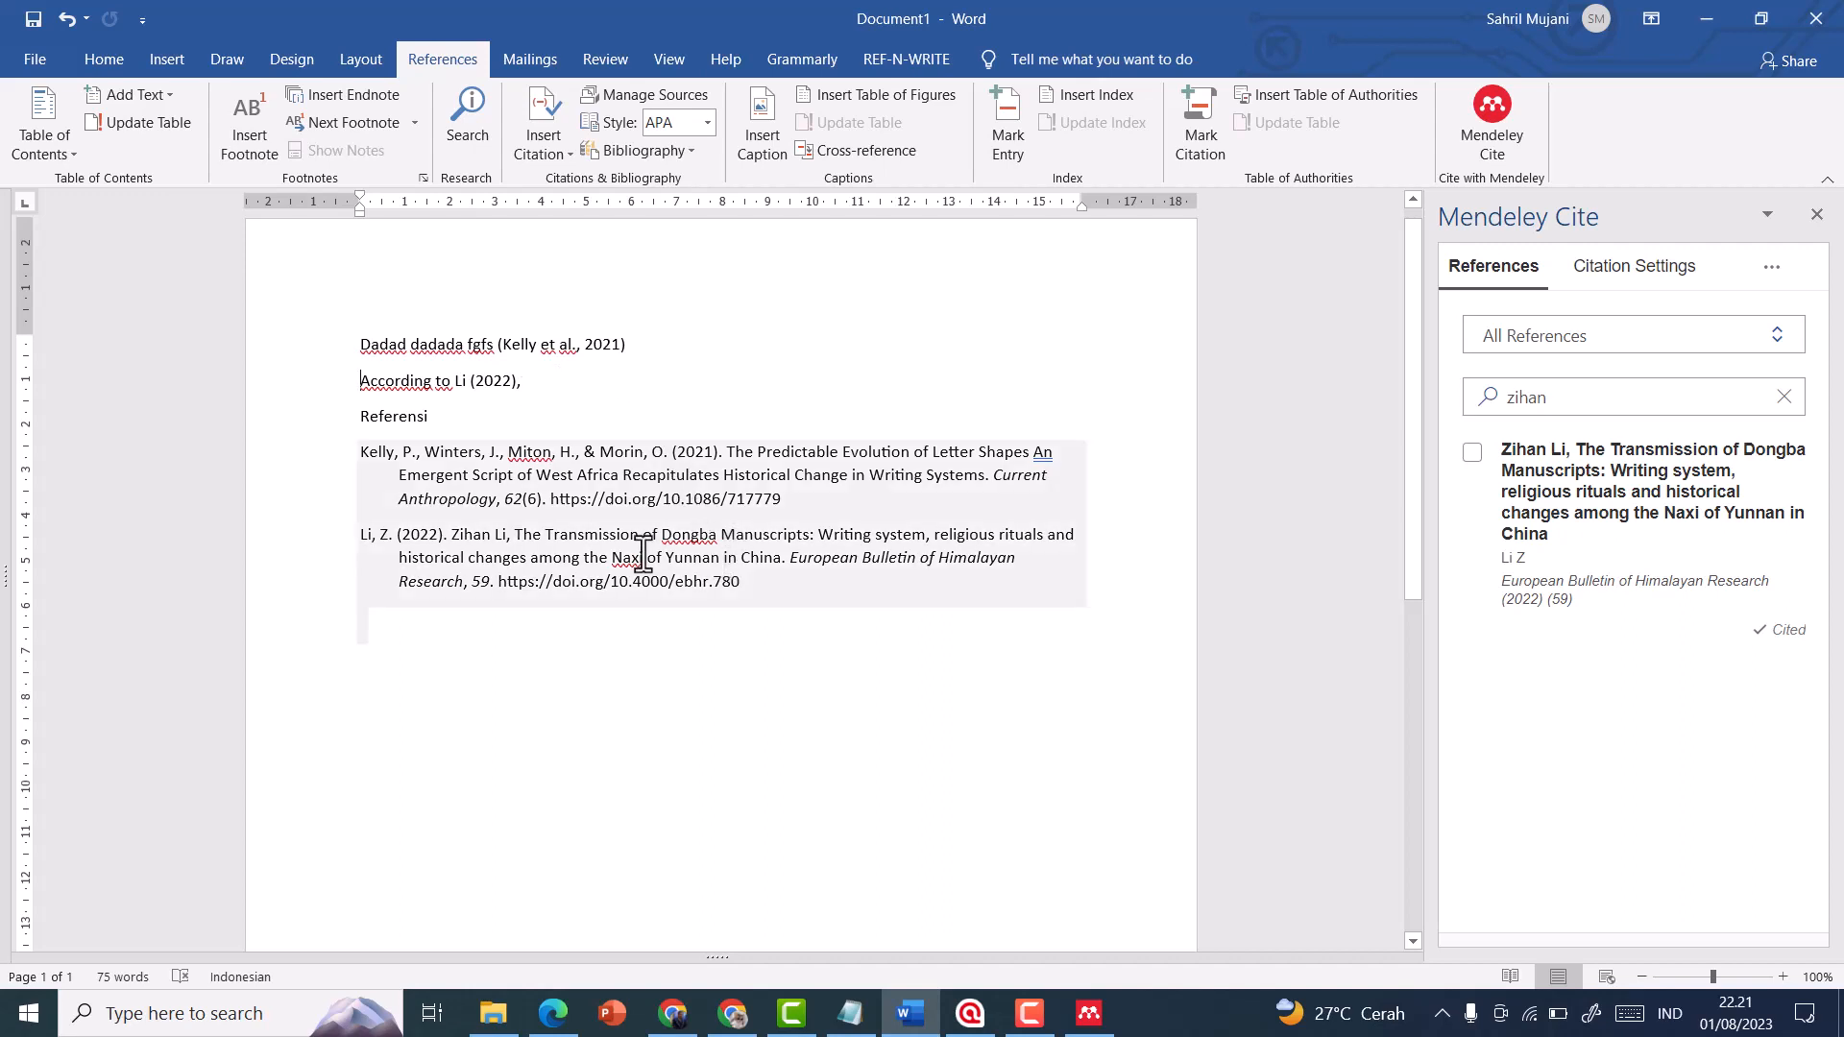
left_click(395, 416)
left_click(370, 542)
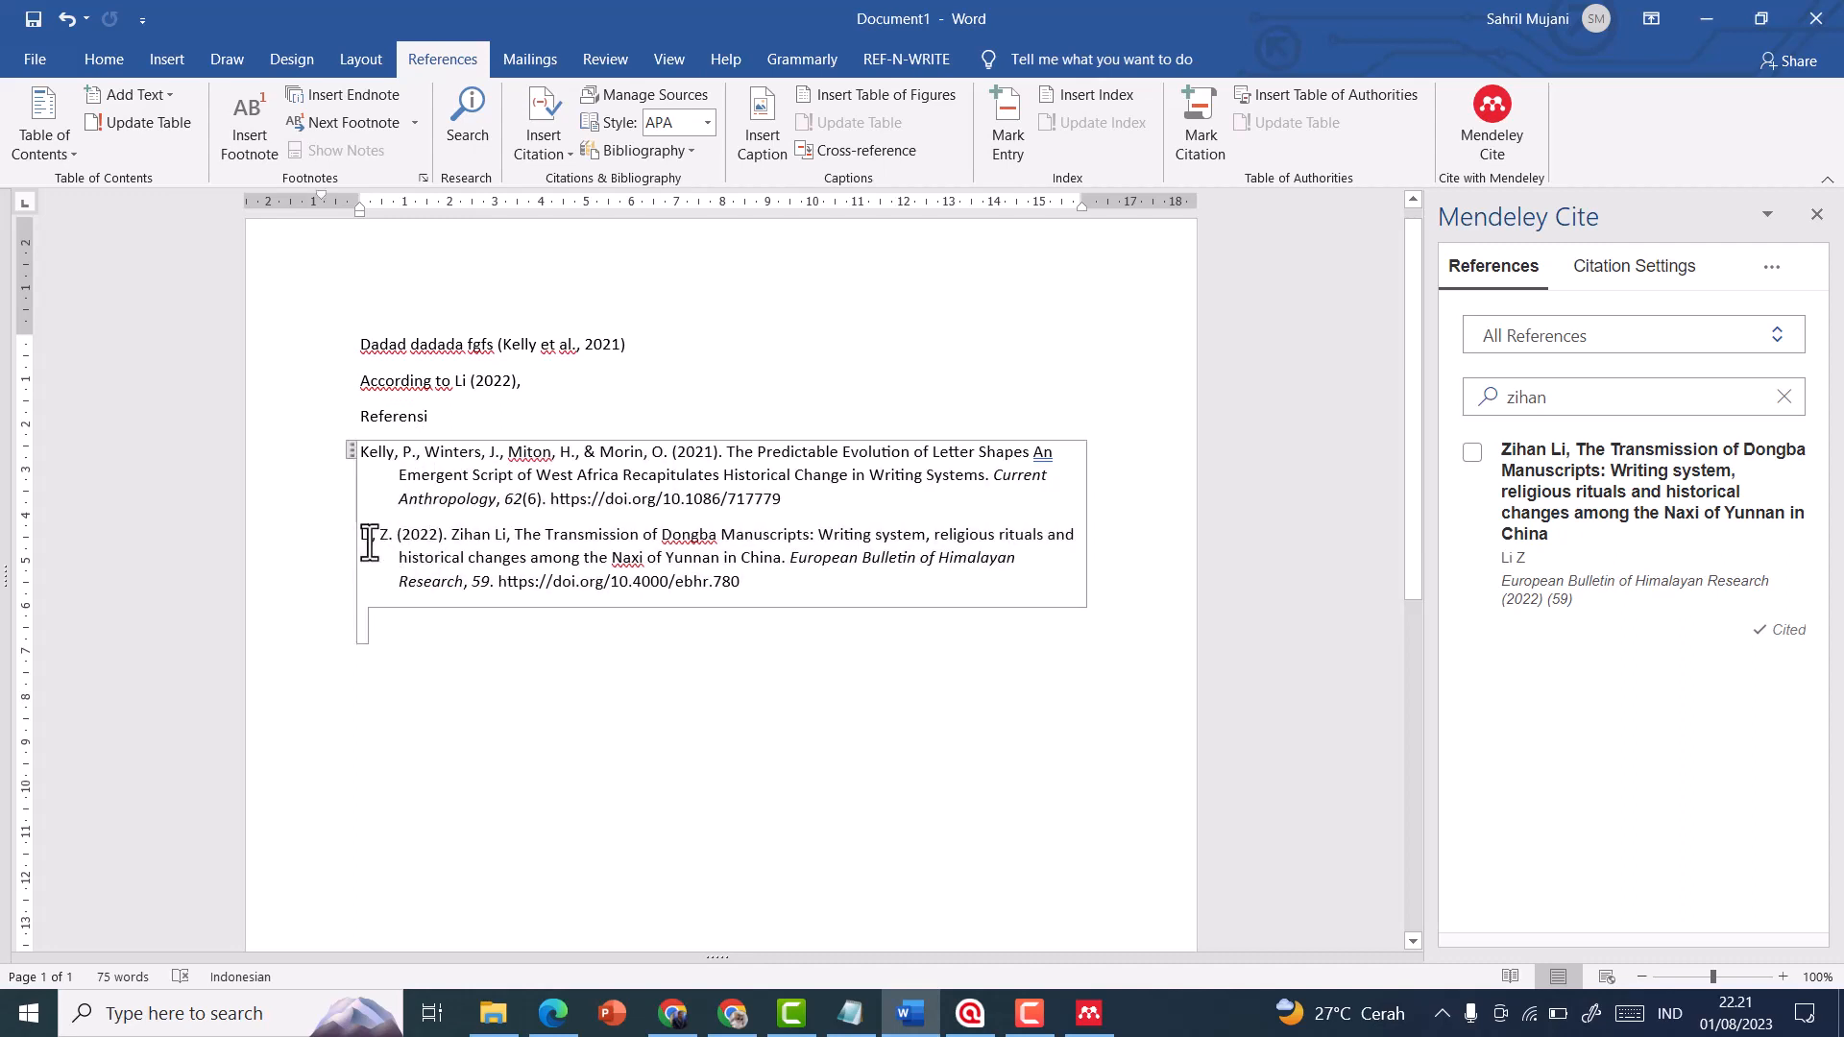
left_click_drag(783, 590, 362, 538)
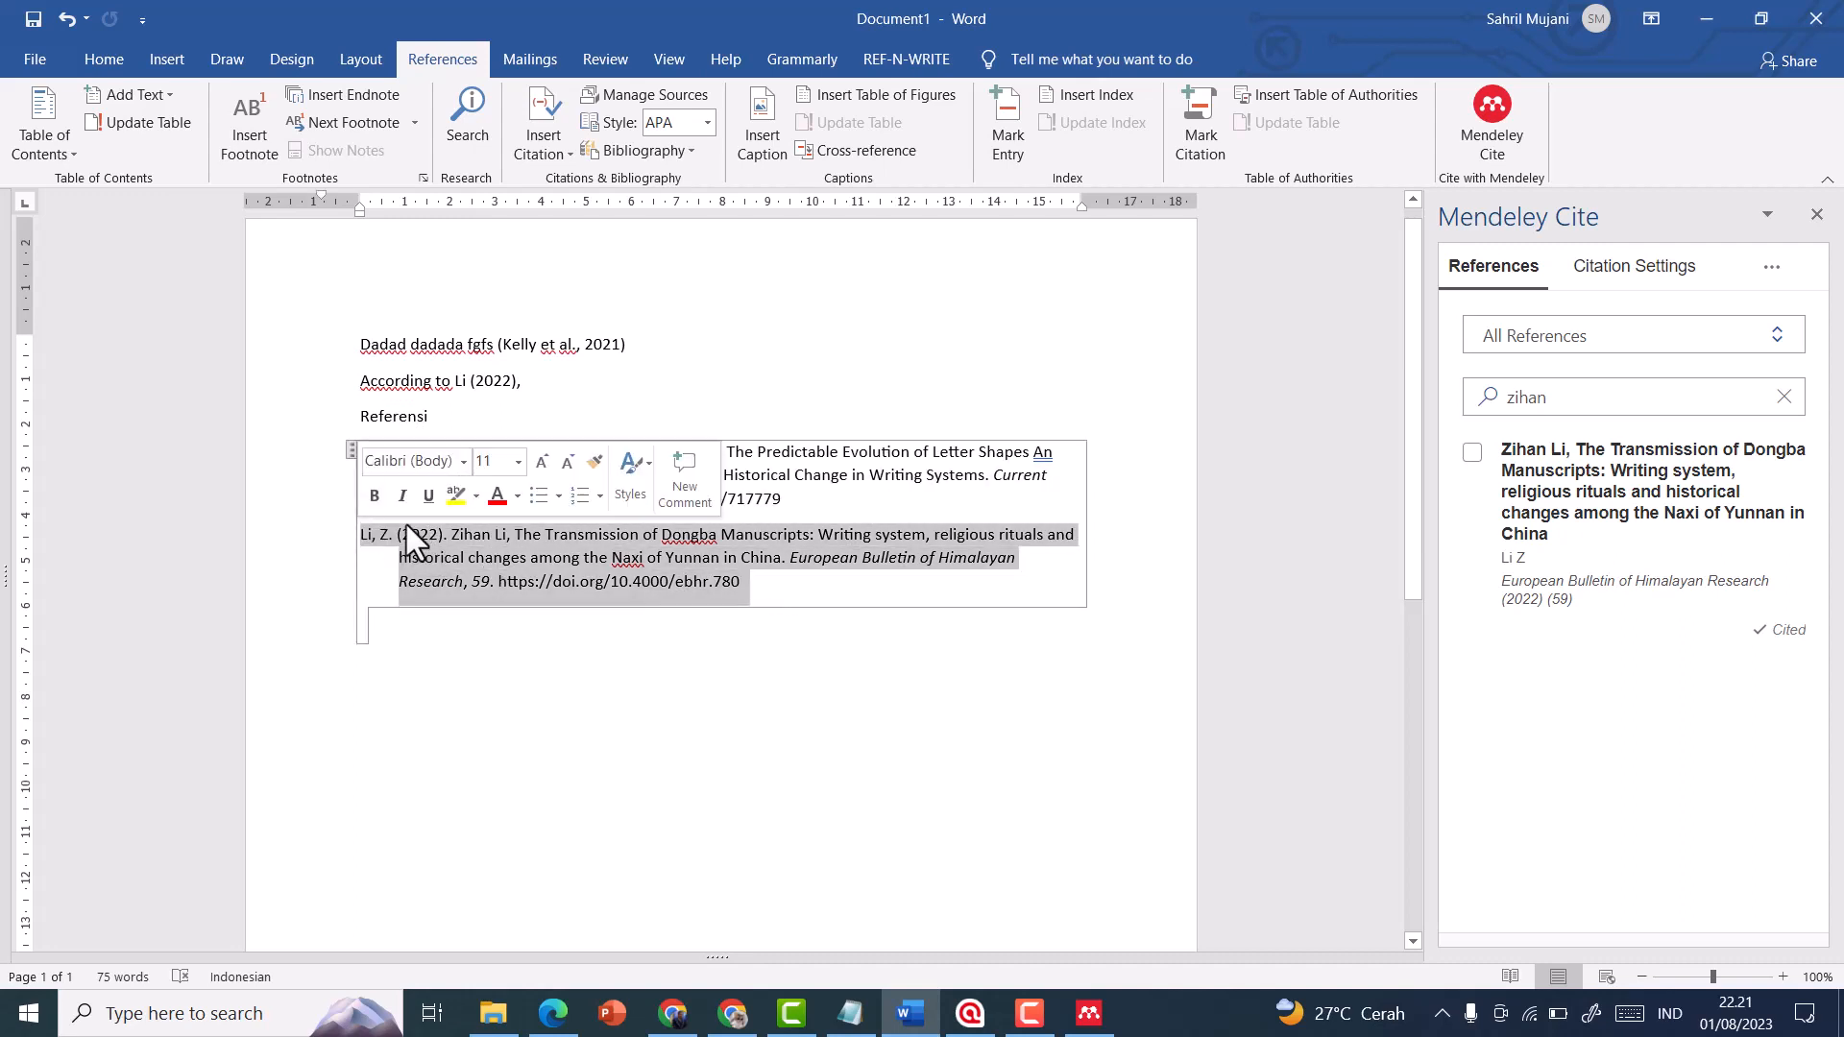
left_click(774, 687)
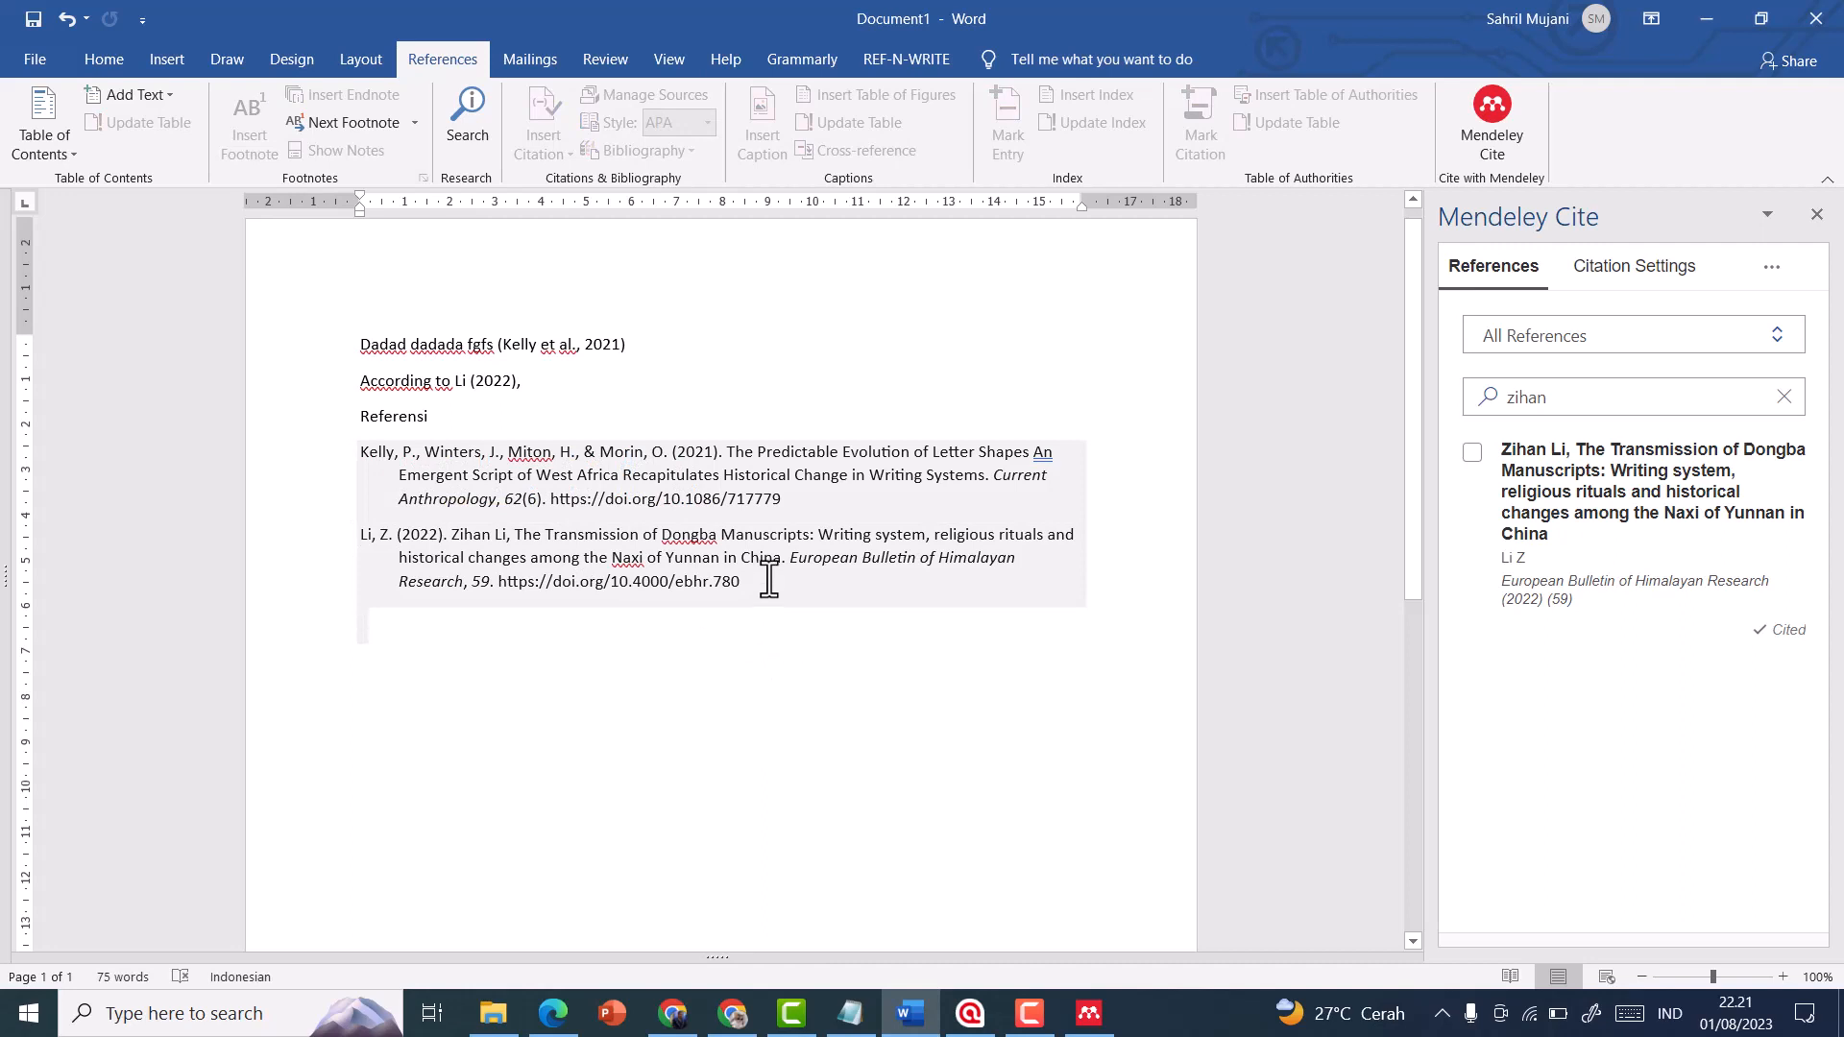
left_click(451, 425)
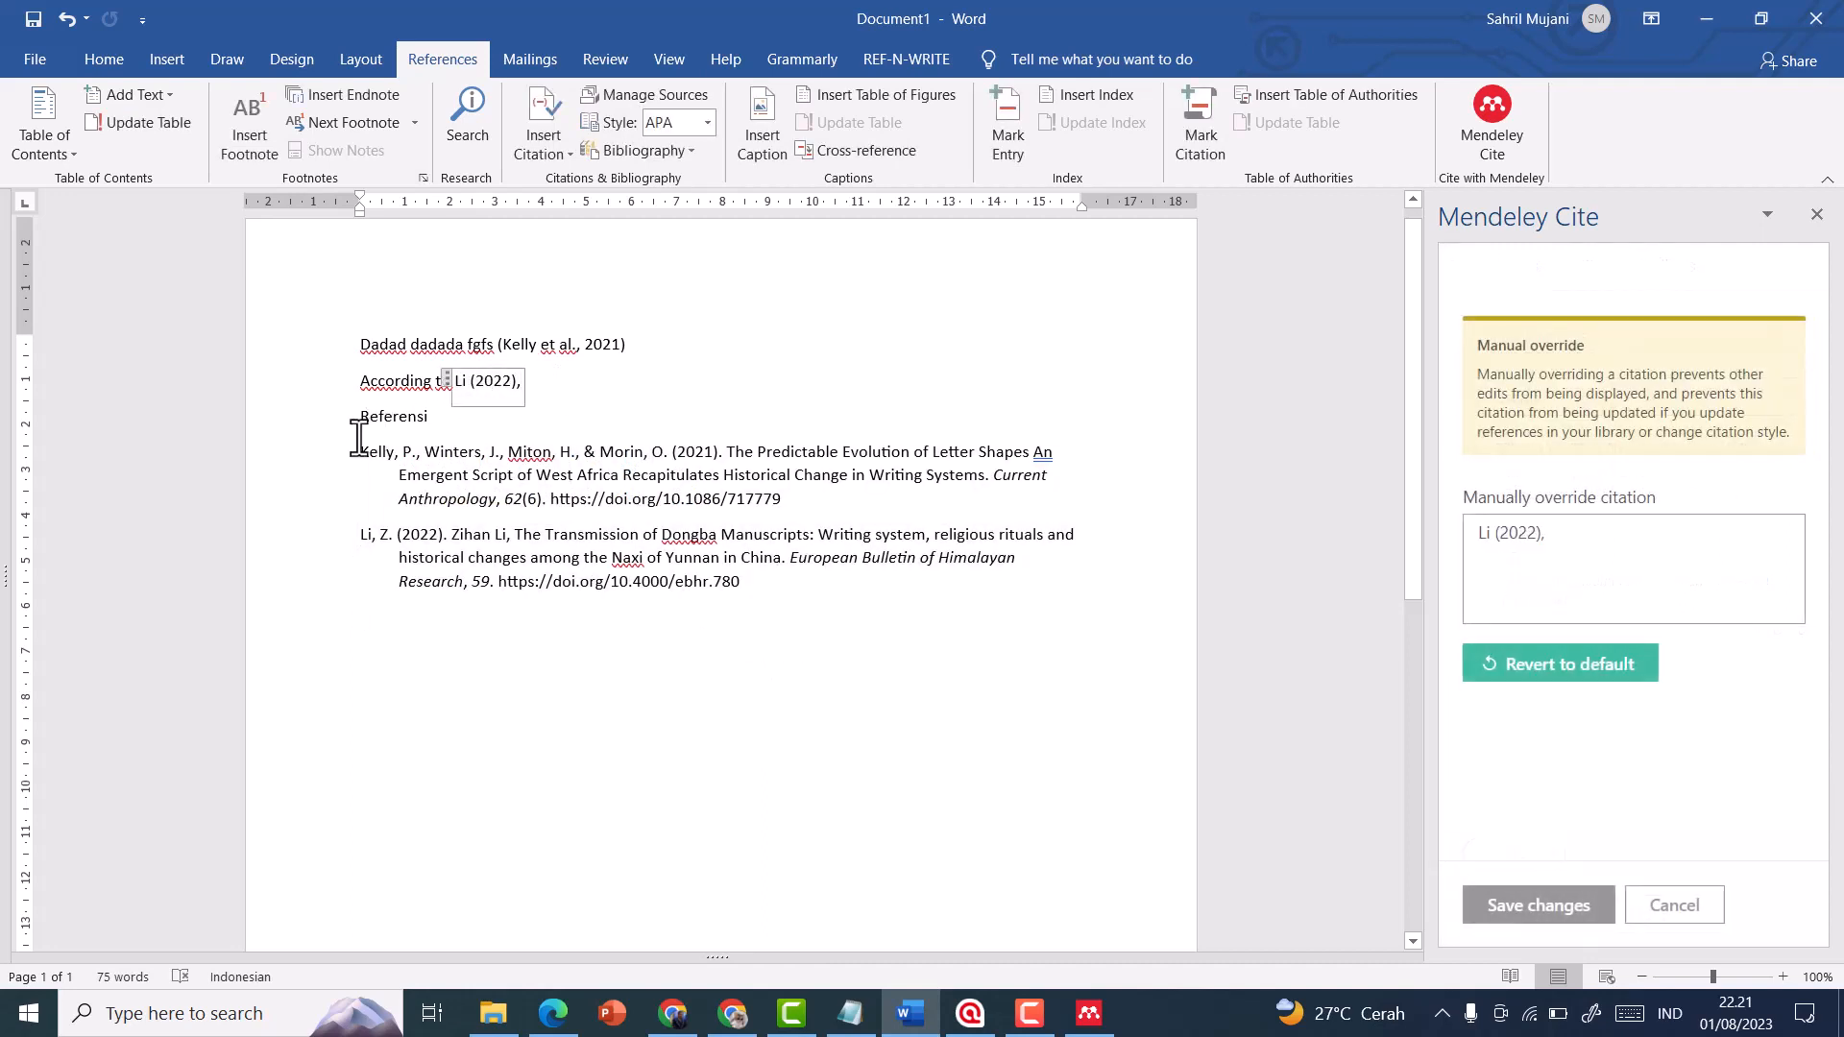
Add blank lines before the "Referensi" heading and move it with its bibliography to a new page using a page break
left_click(363, 424)
key("Return")
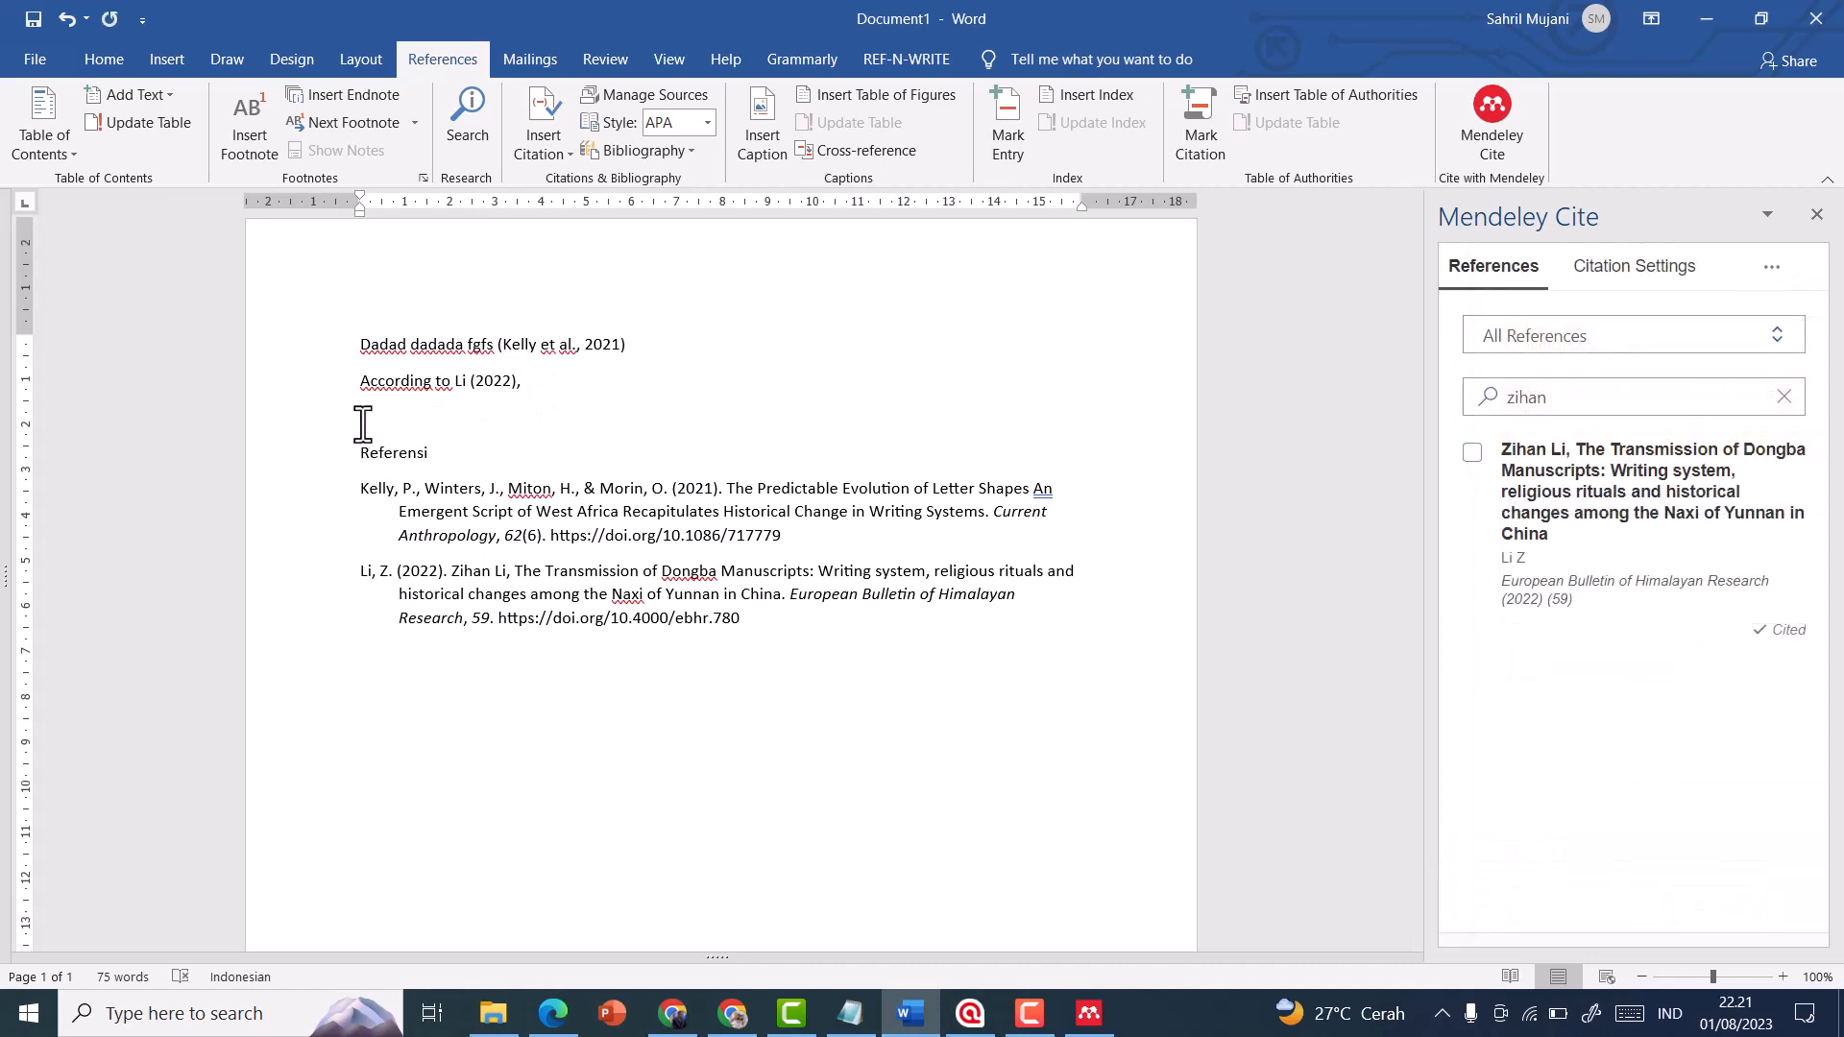
key("Return")
key("Return")
key("Return")
key("Return")
key("Return")
key("Return")
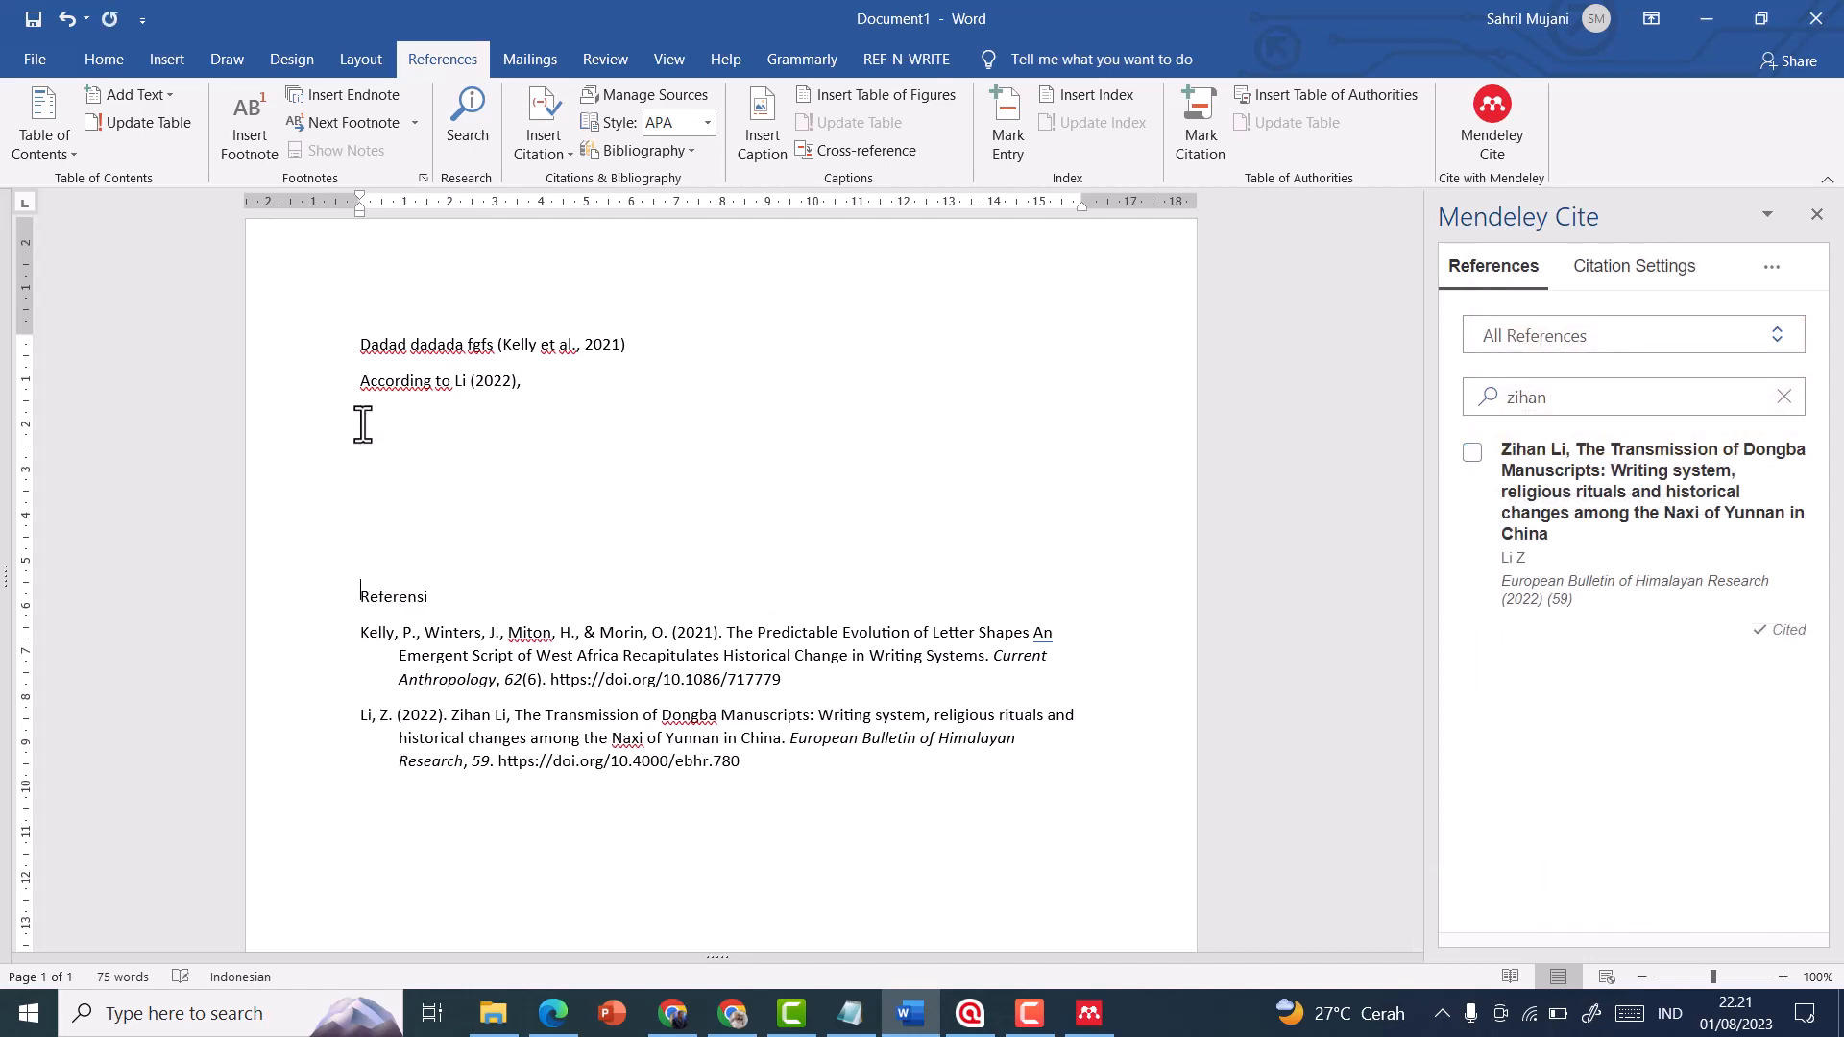
key("ctrl+Return")
scroll(428, 687, "down", 2)
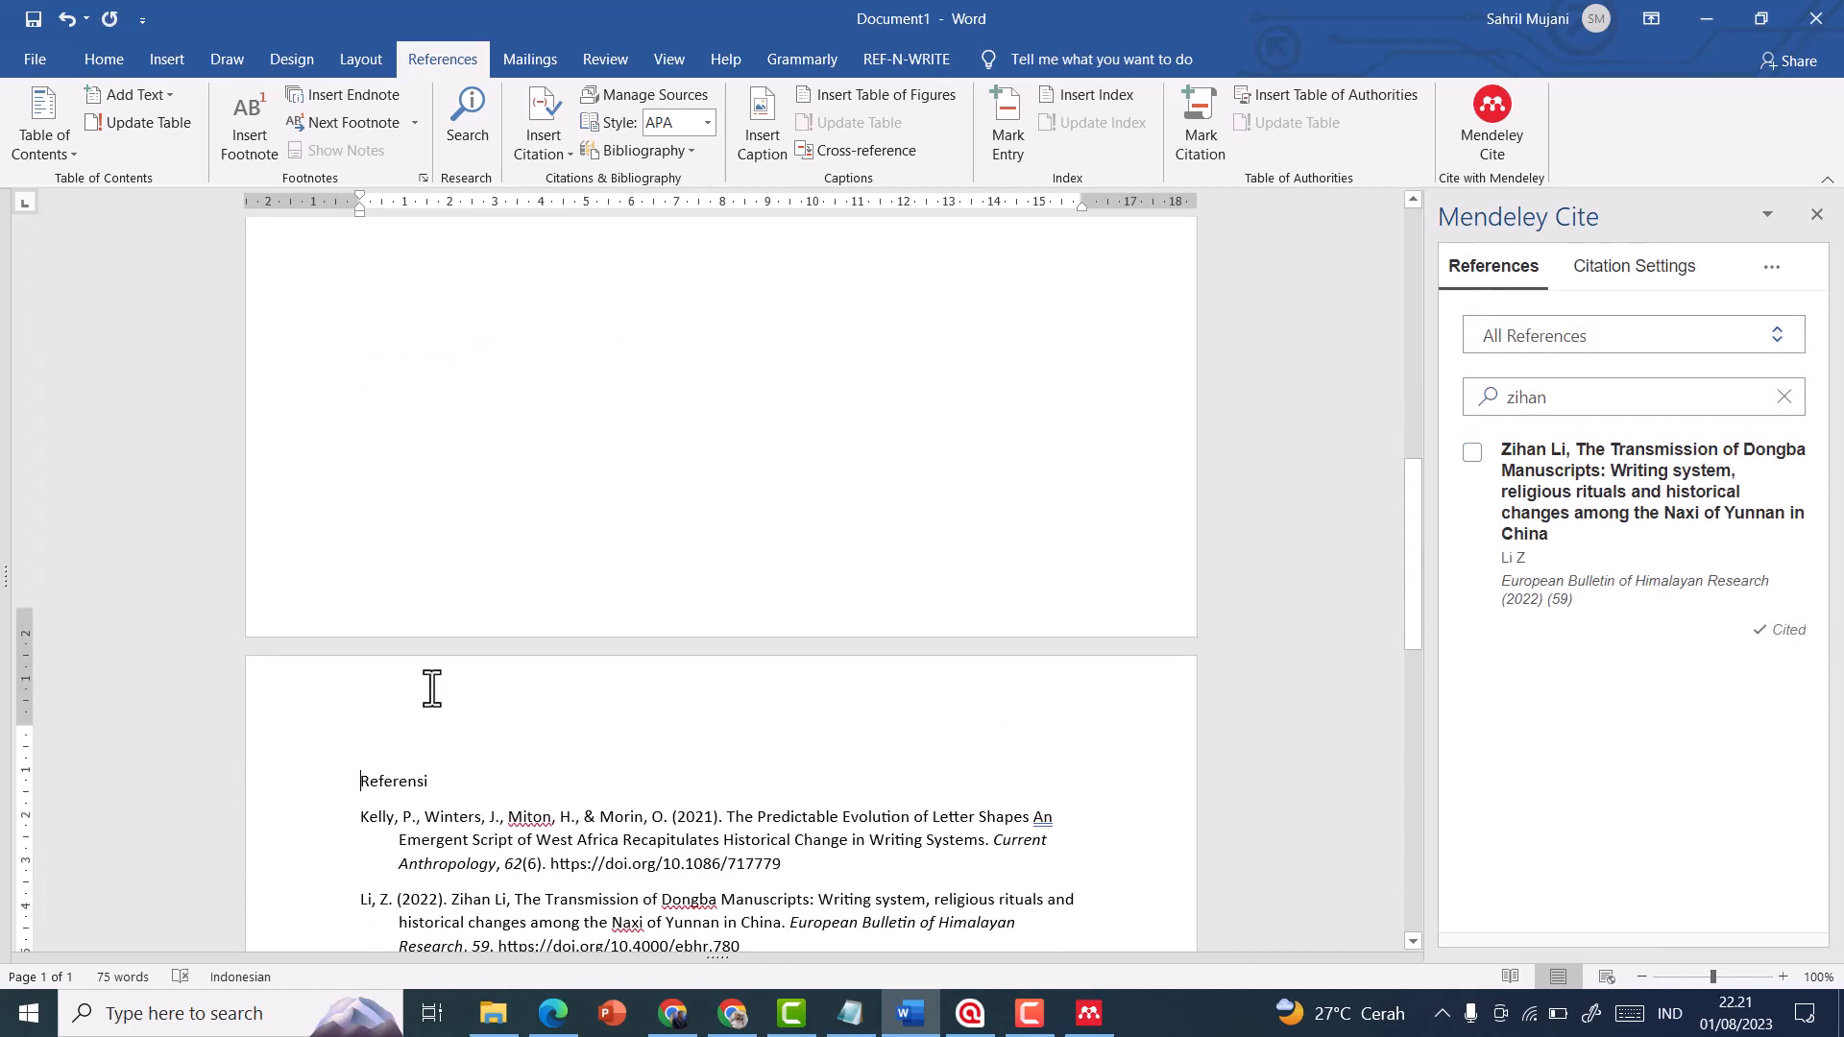
Add the line "Gjadgja dgaka" on the first page and insert one combined citation of the 2019, 2019 and 2021 grammar mastery articles
scroll(614, 730, "up", 10)
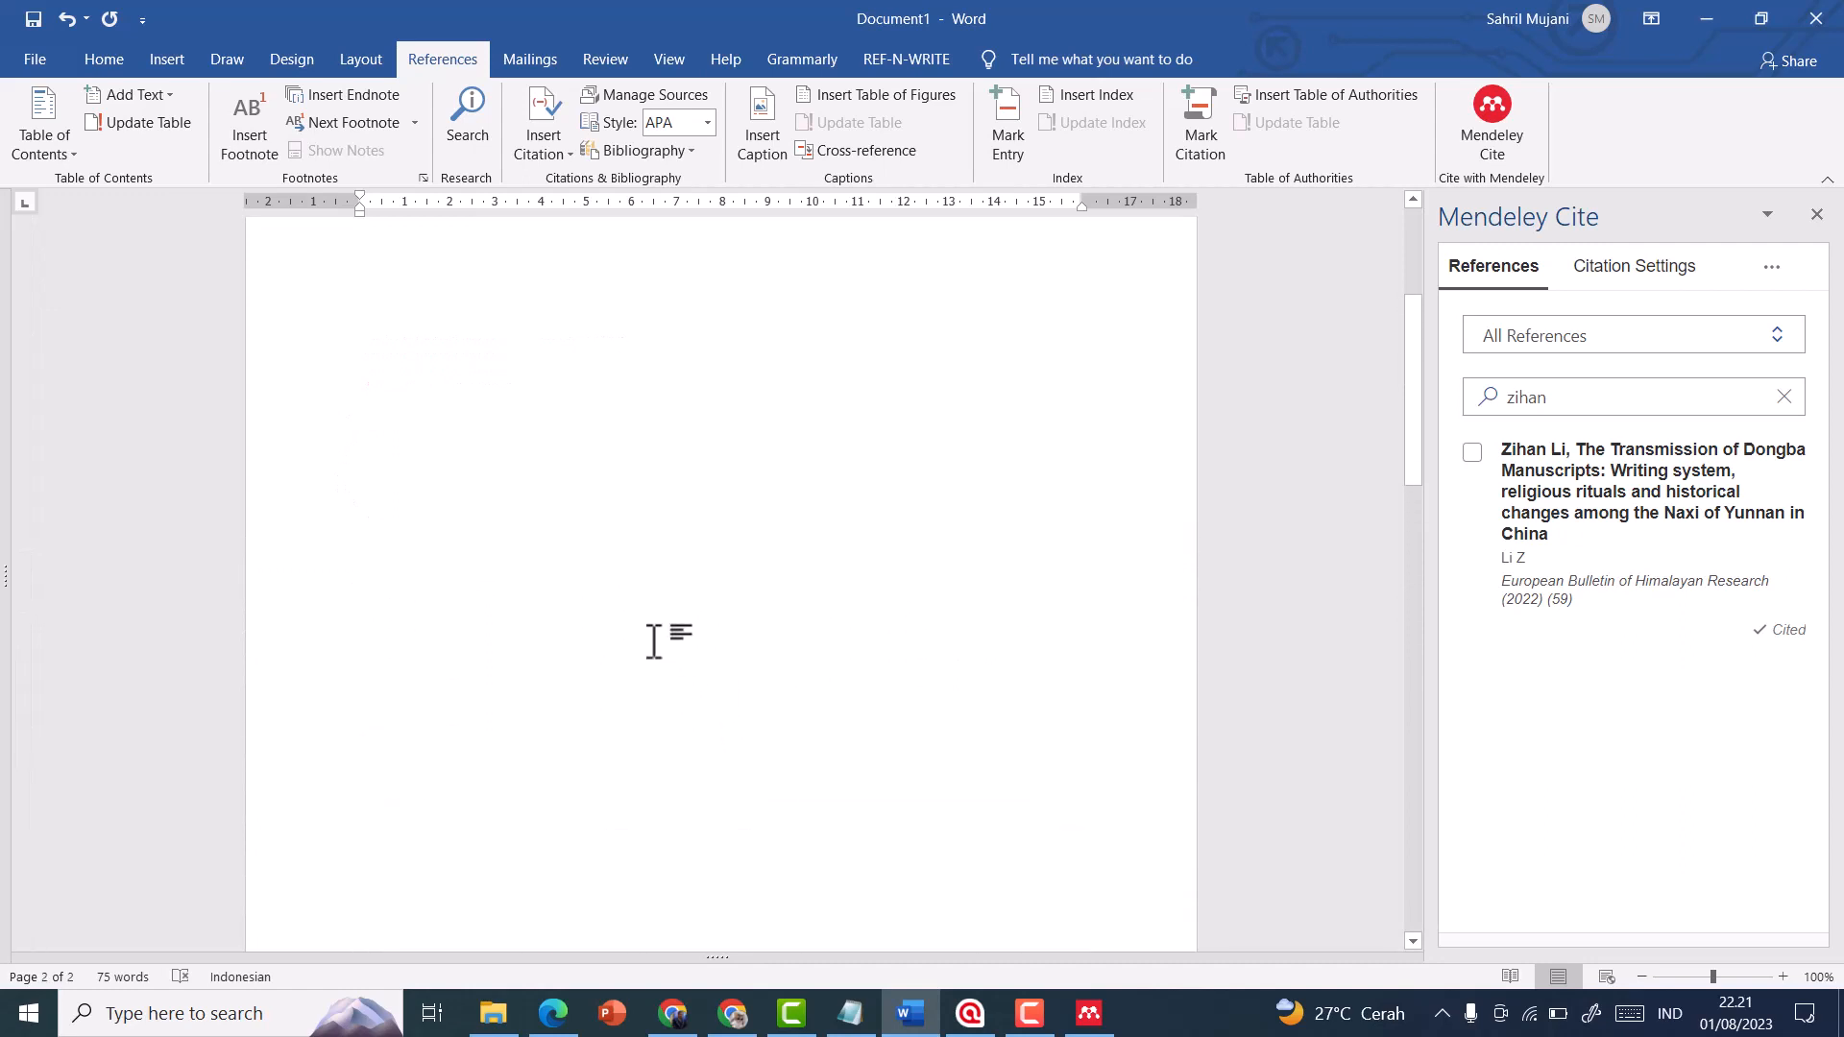
left_click(680, 451)
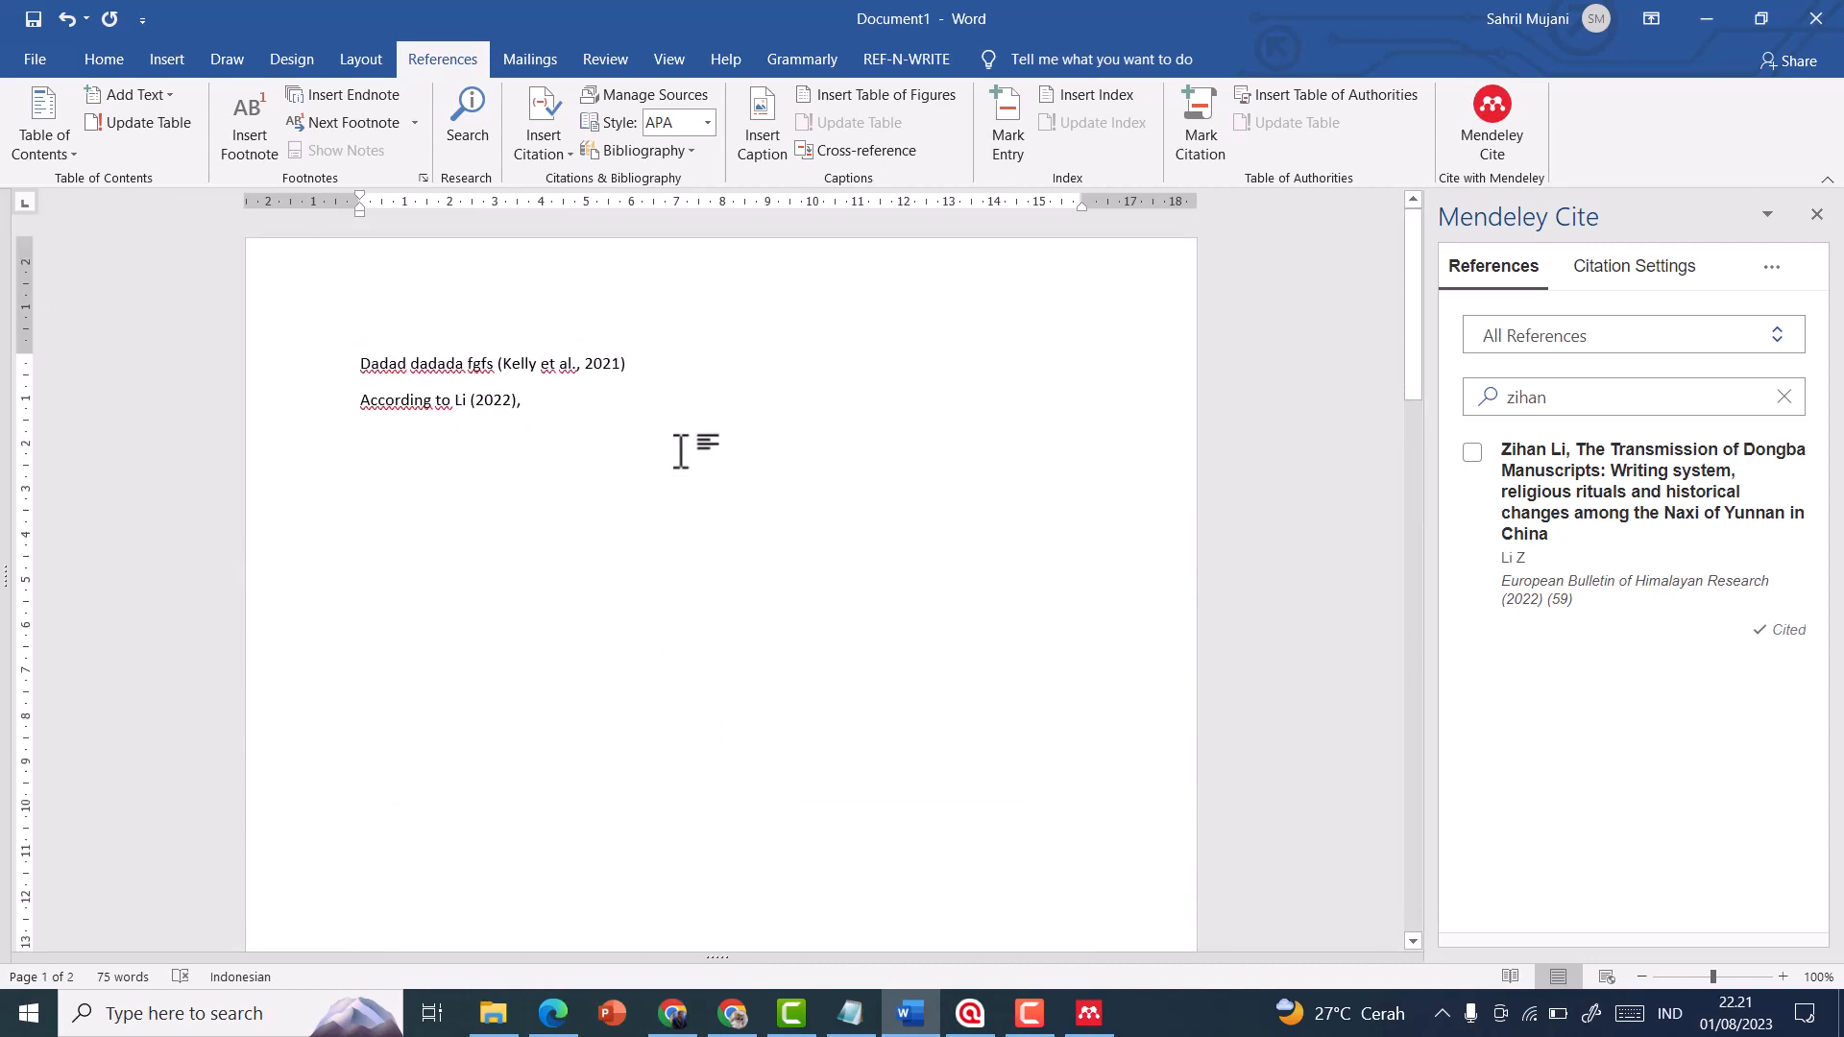
type("gjadgja")
left_click(1783, 397)
scroll(1522, 686, "down", 3)
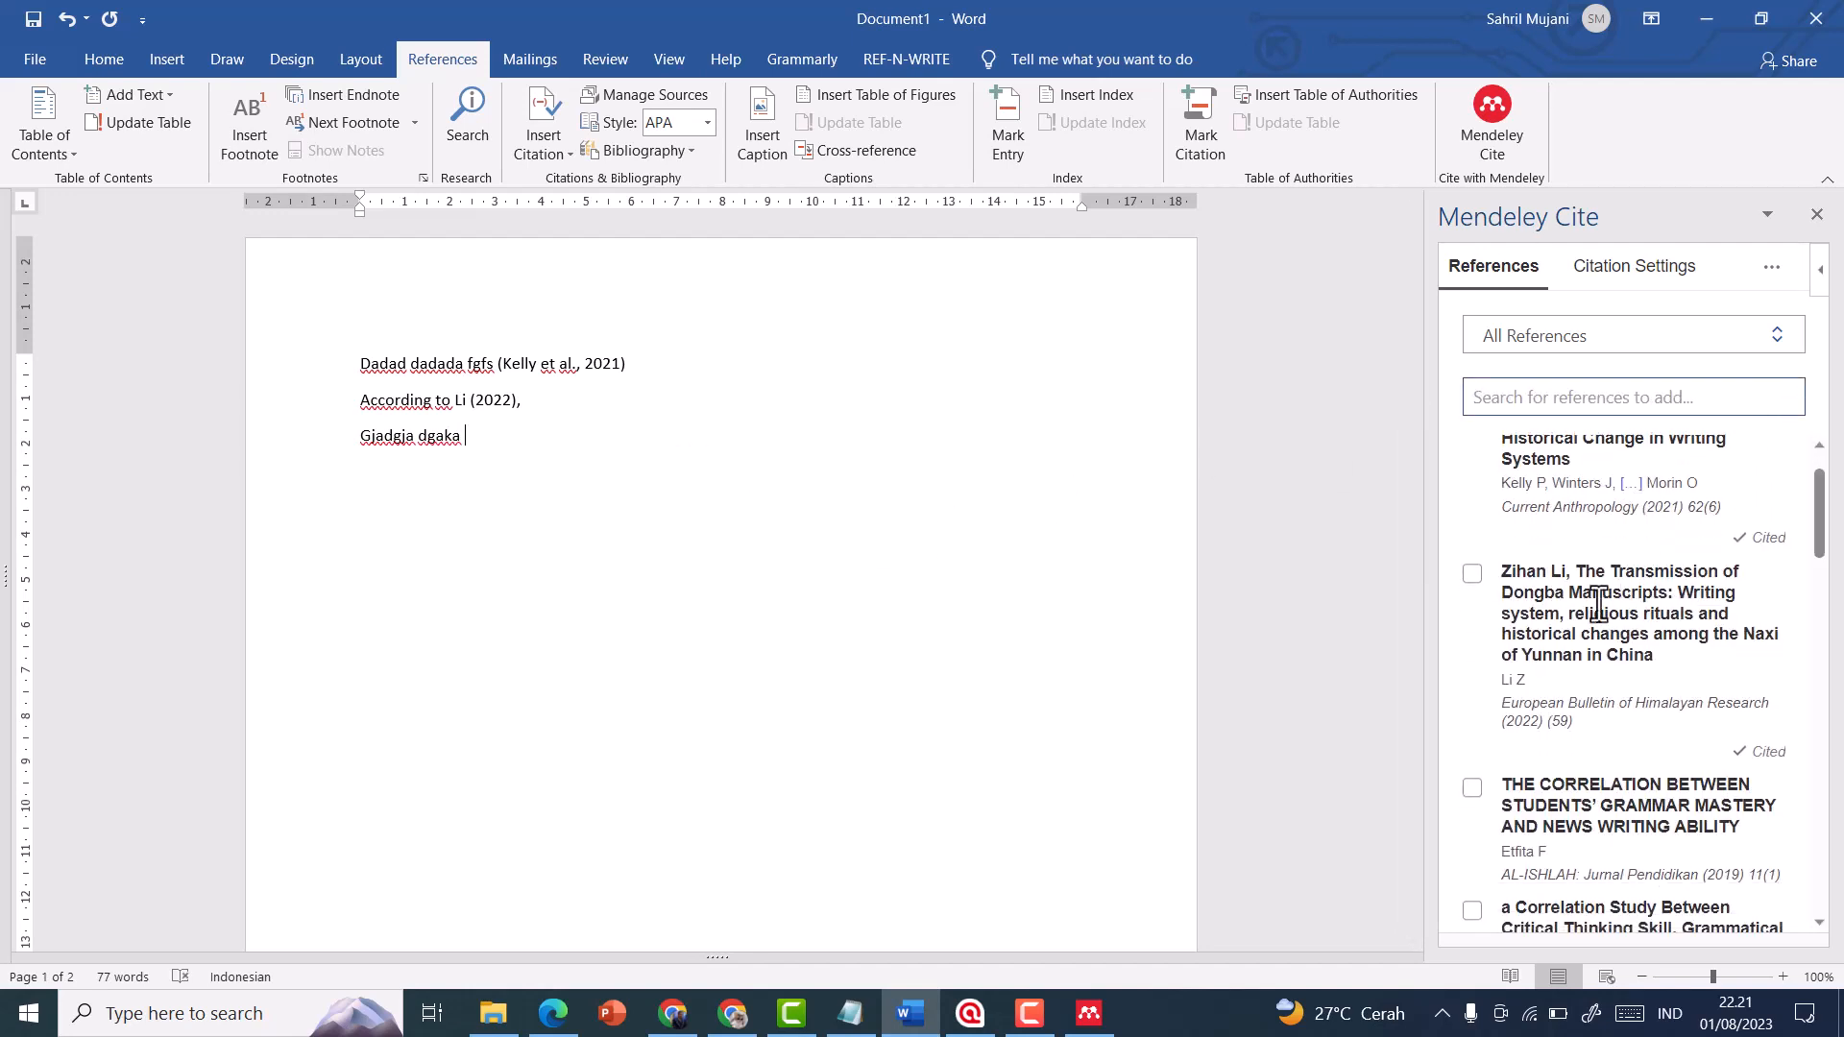
left_click(1472, 640)
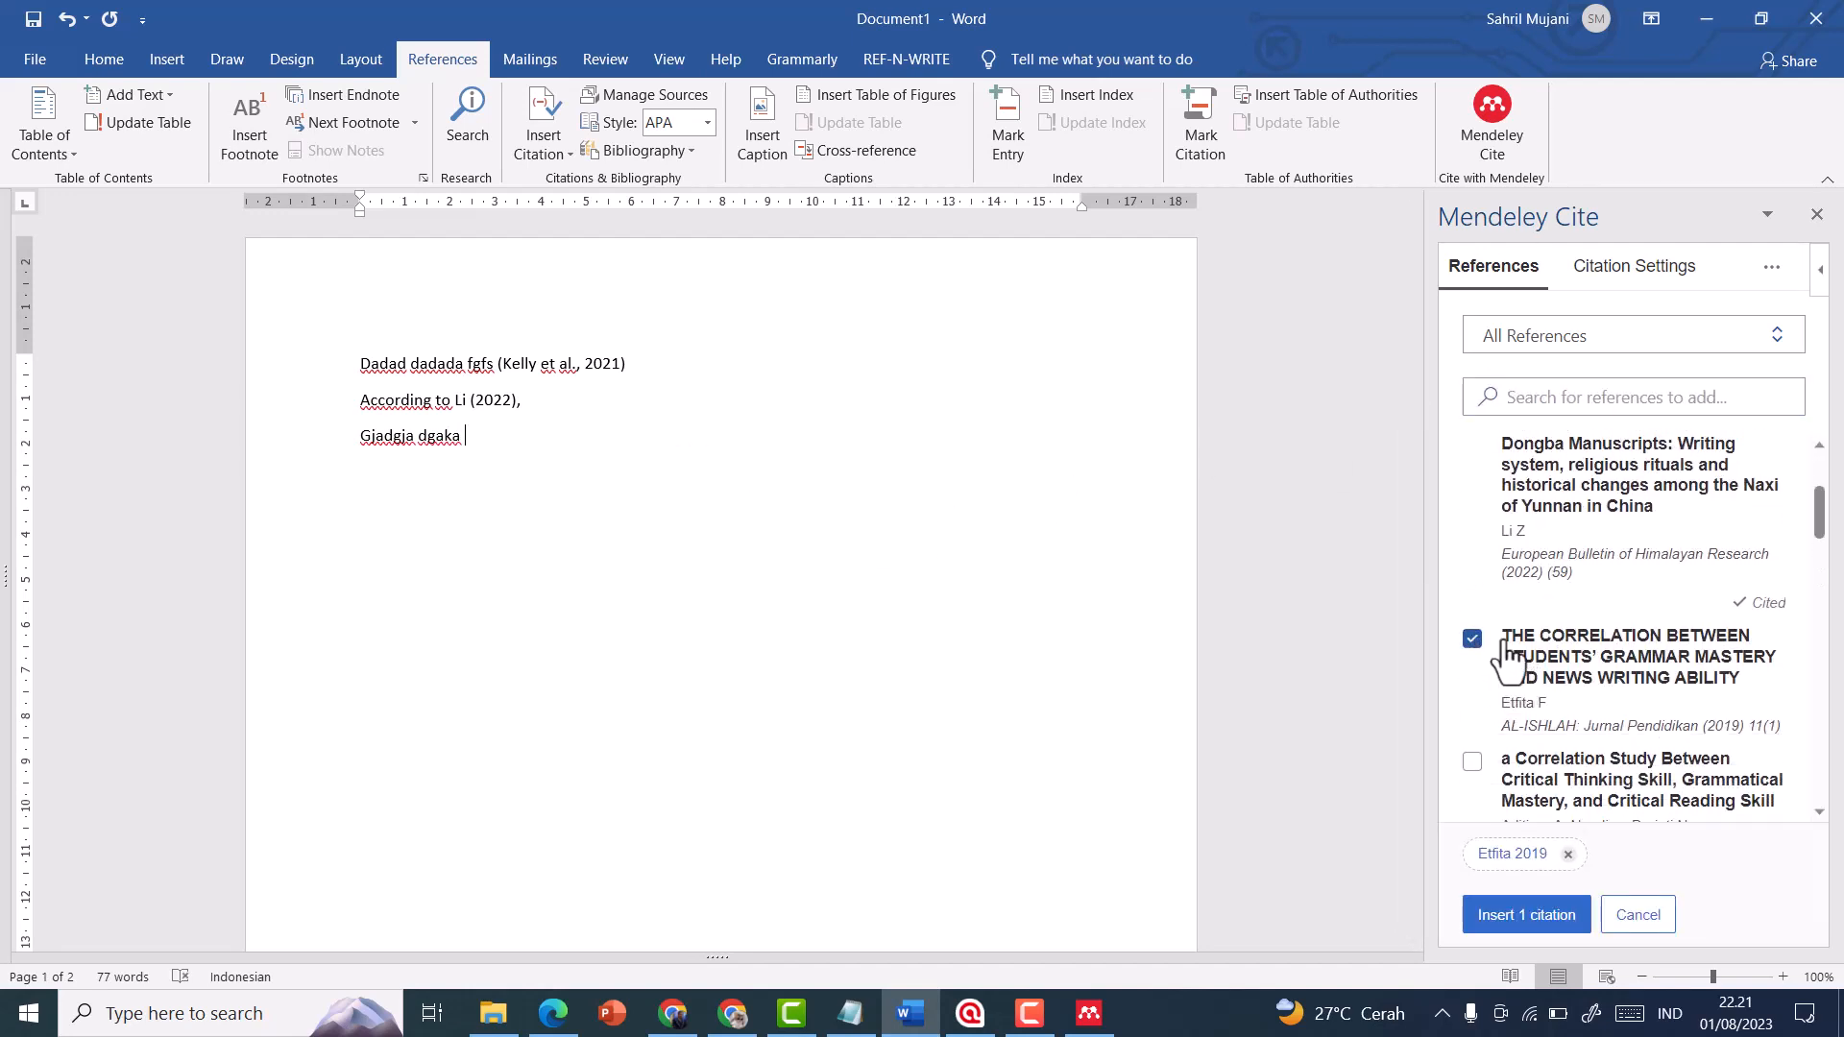
left_click(1472, 762)
scroll(1515, 712, "down", 2)
left_click(1471, 768)
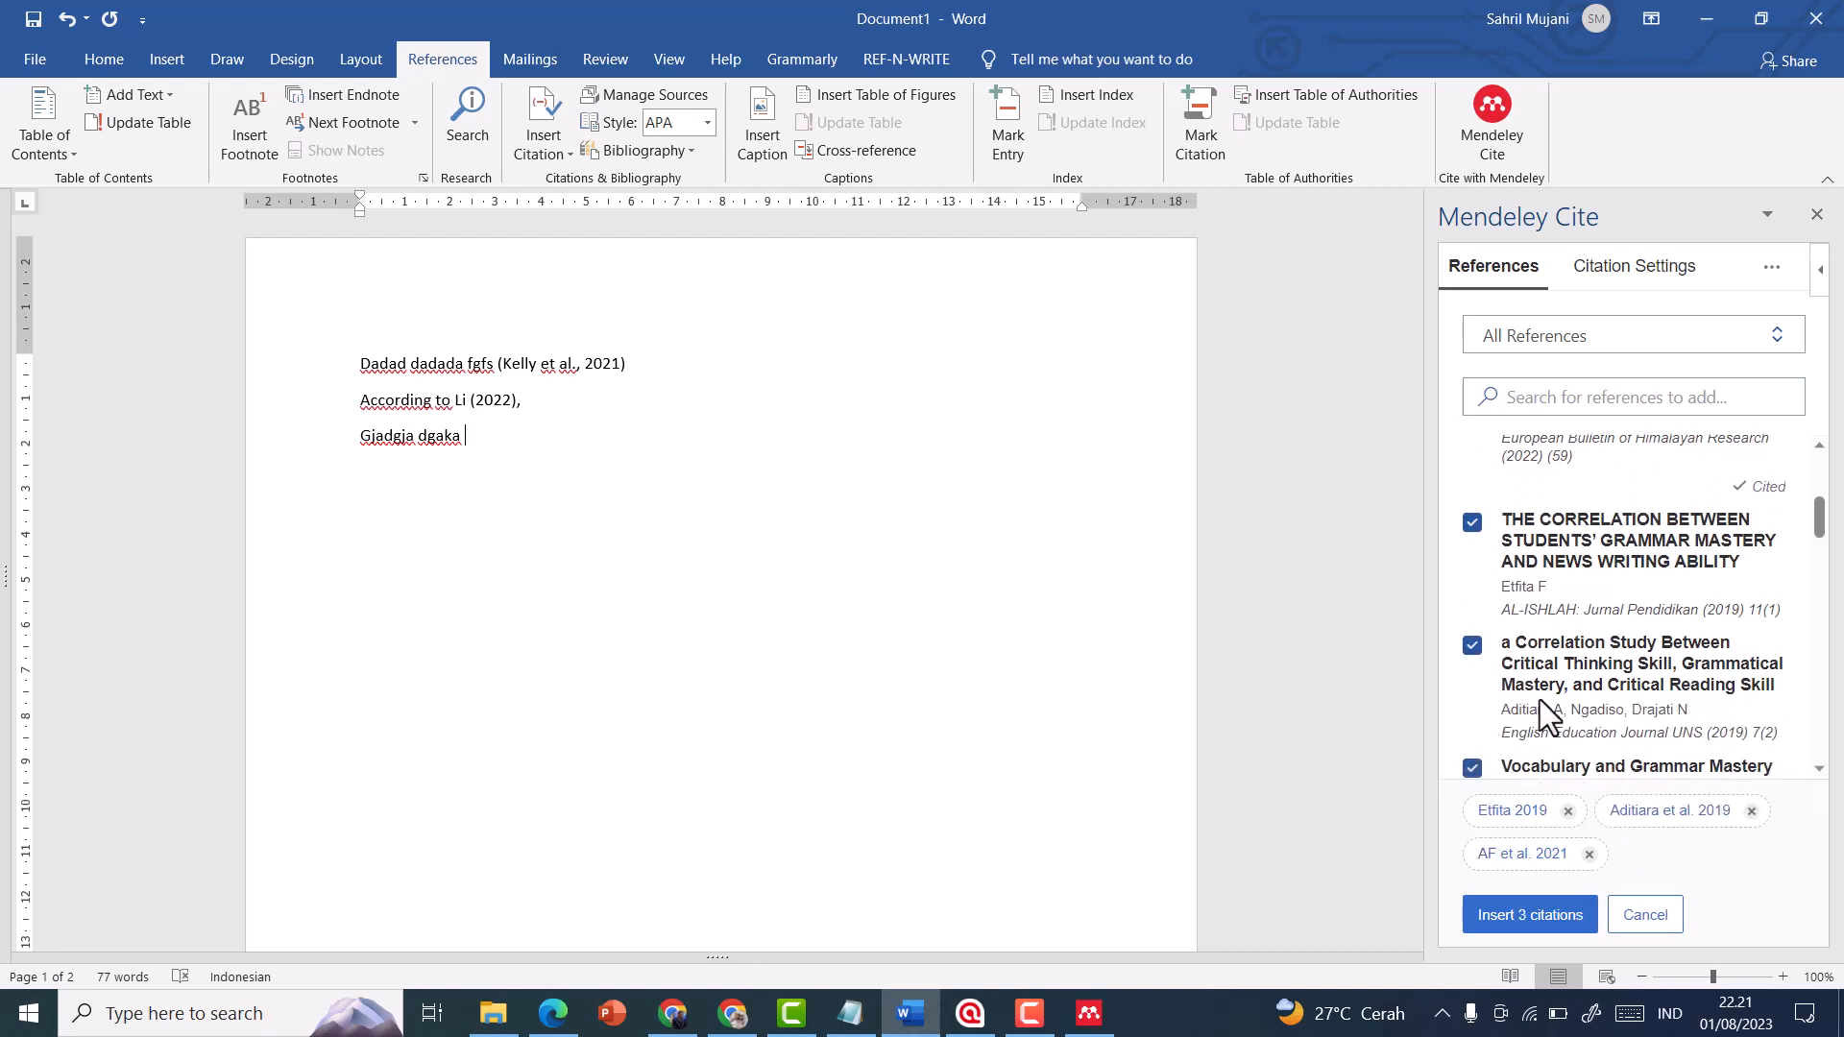
left_click(1533, 924)
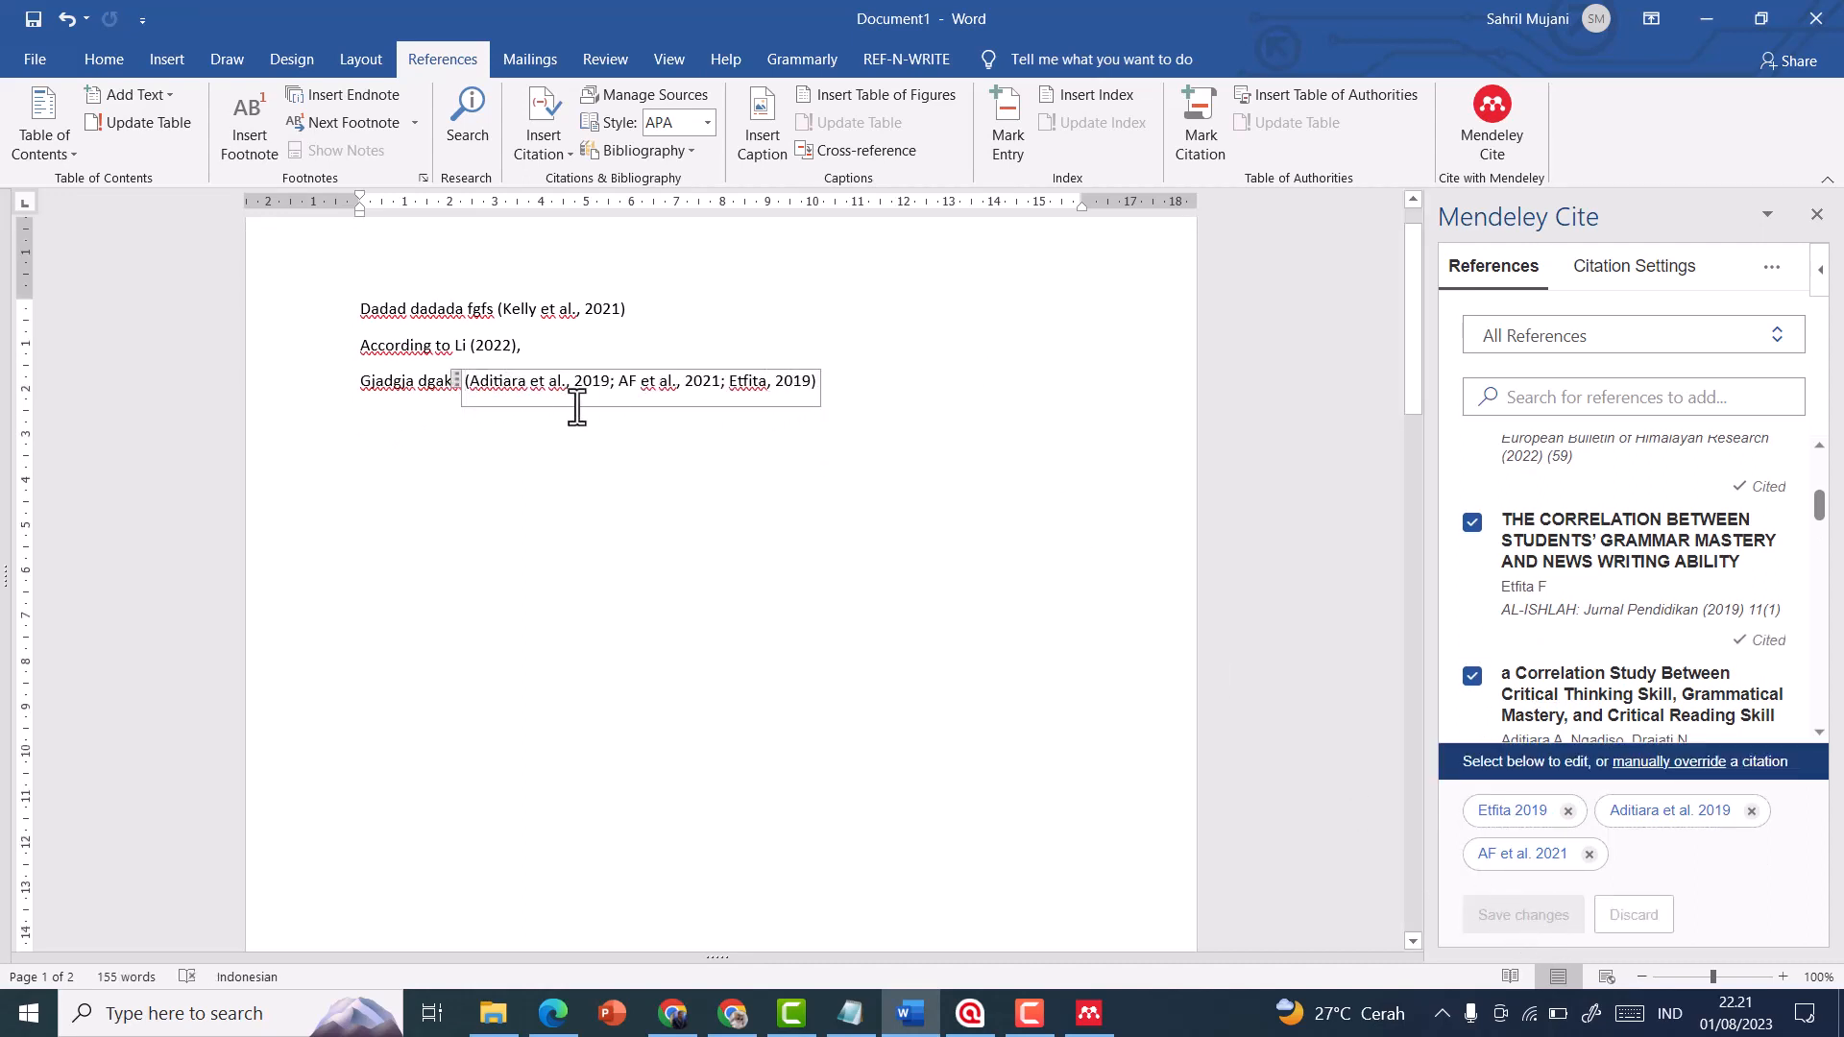
left_click(1133, 537)
Check the bibliography on the second page and add the line "Vdaadk savavk" below the three-source citation
scroll(793, 519, "down", 2)
scroll(793, 520, "down", 15)
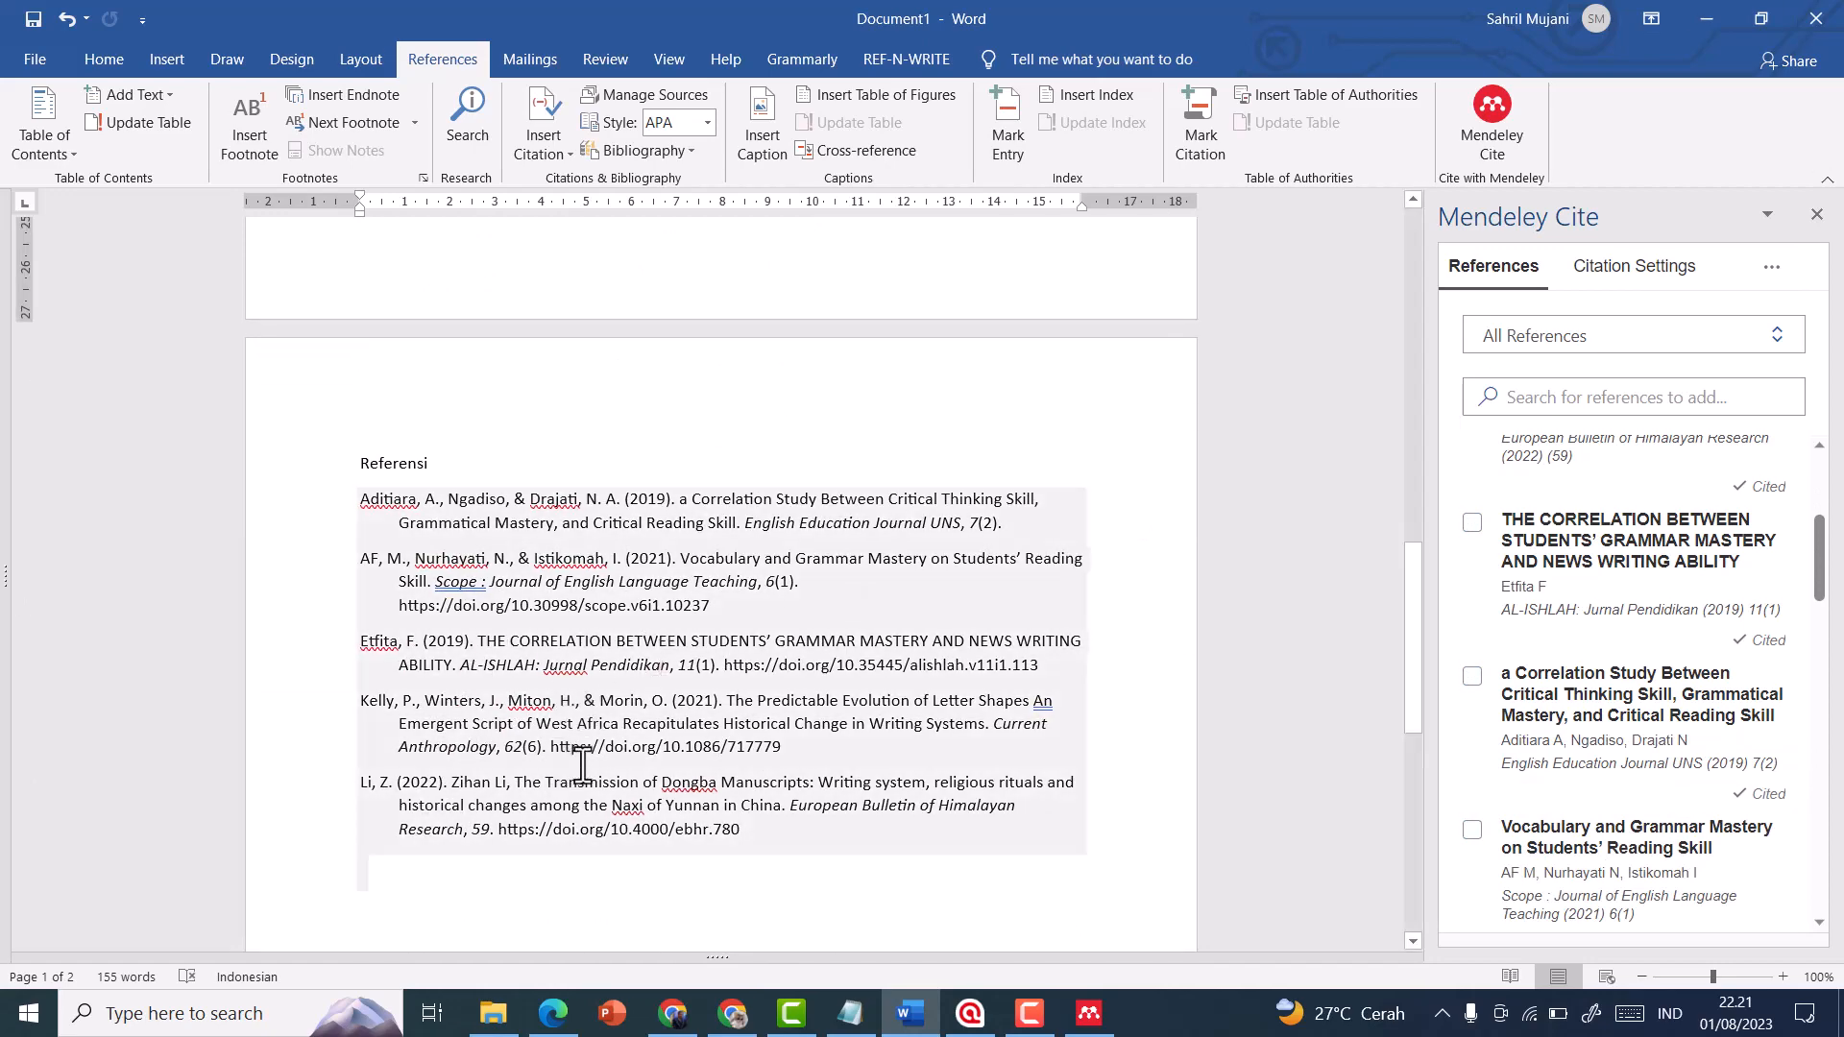
scroll(581, 765, "up", 15)
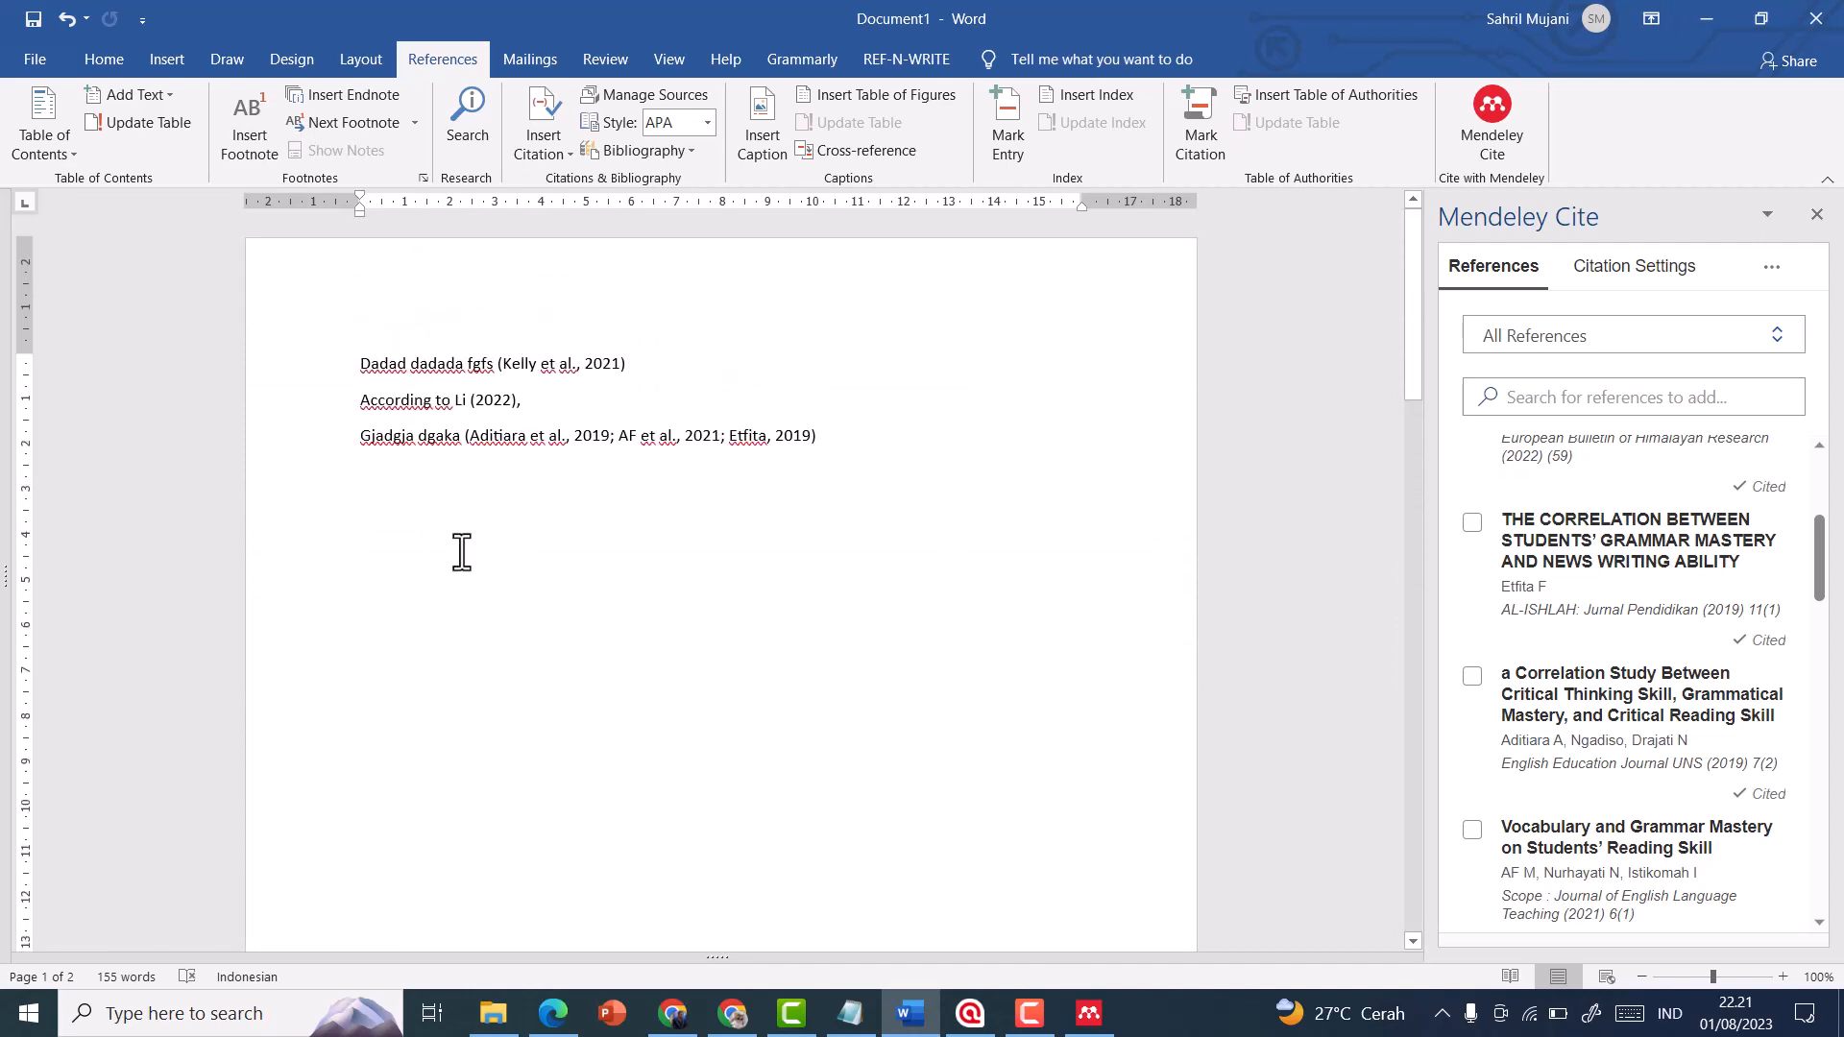
type("vha")
Select the 2021 article "The Effects of Vocabulary and Grammar Mastery on Students' Writing Skill" as the reference to cite
scroll(1644, 751, "down", 3)
scroll(1644, 751, "down", 2)
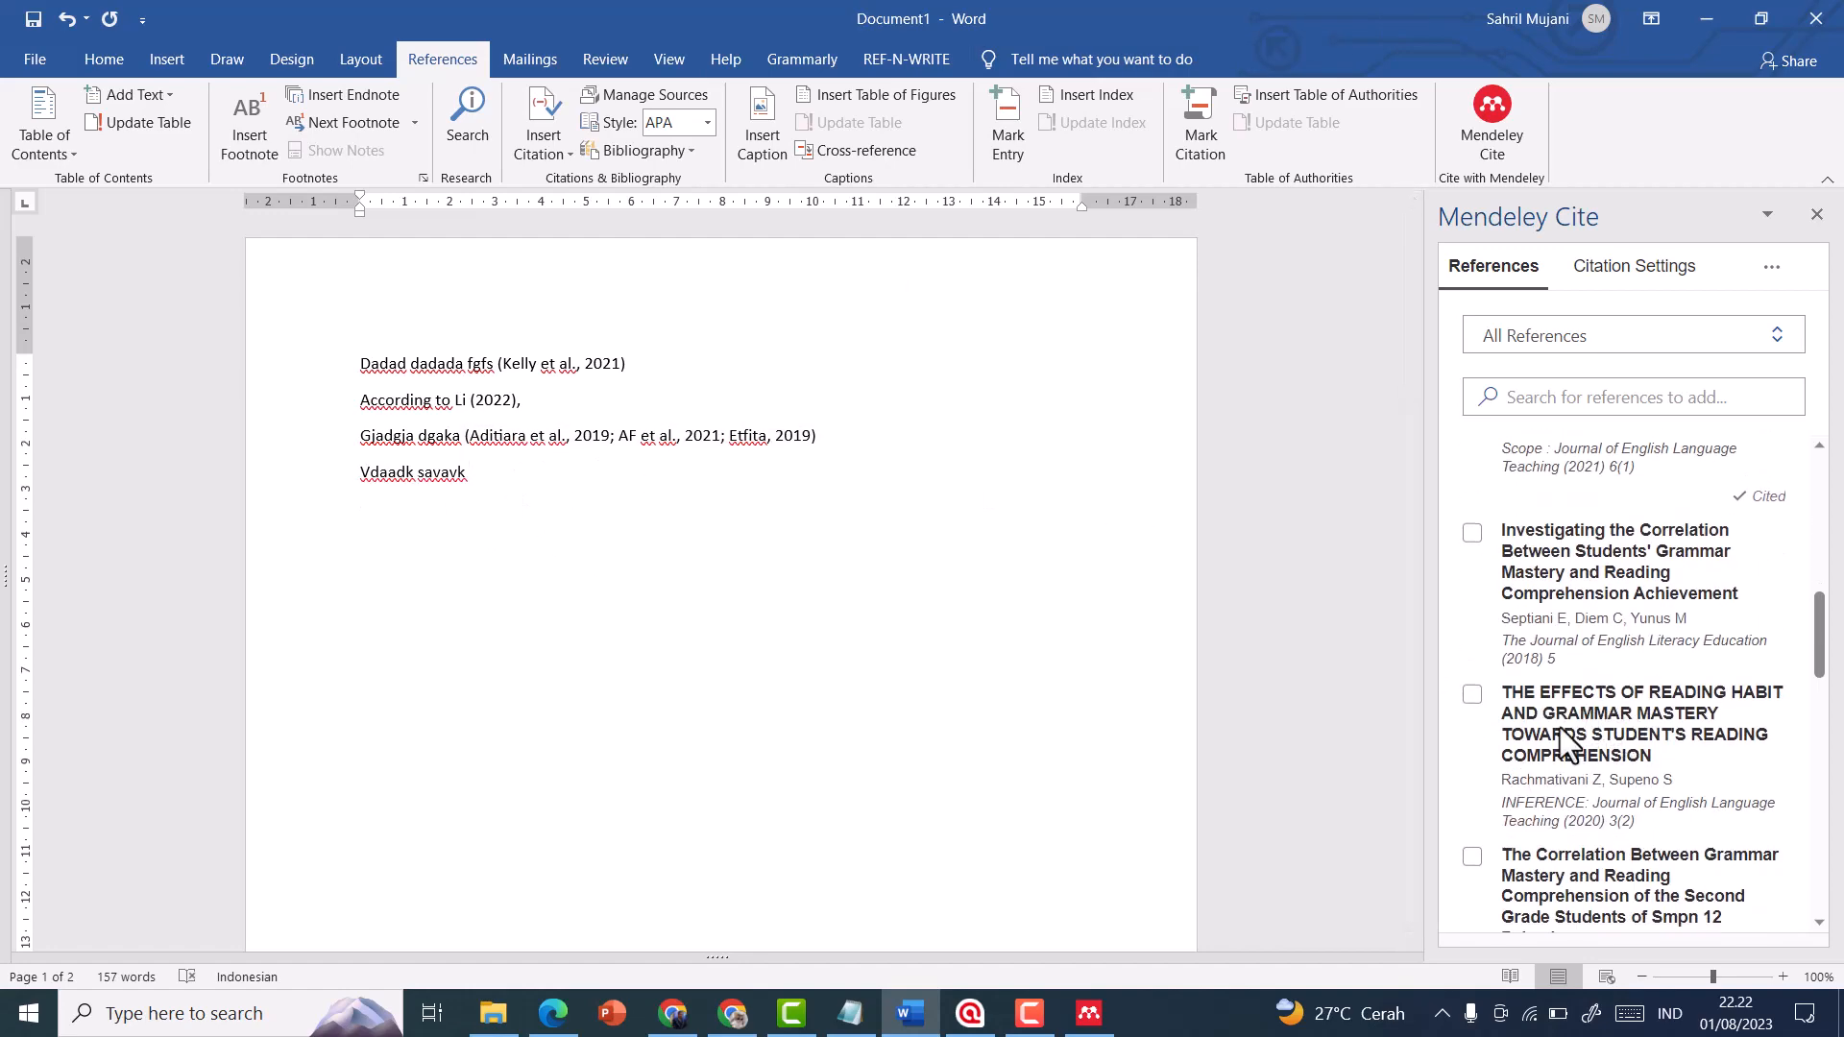
scroll(1530, 766, "down", 4)
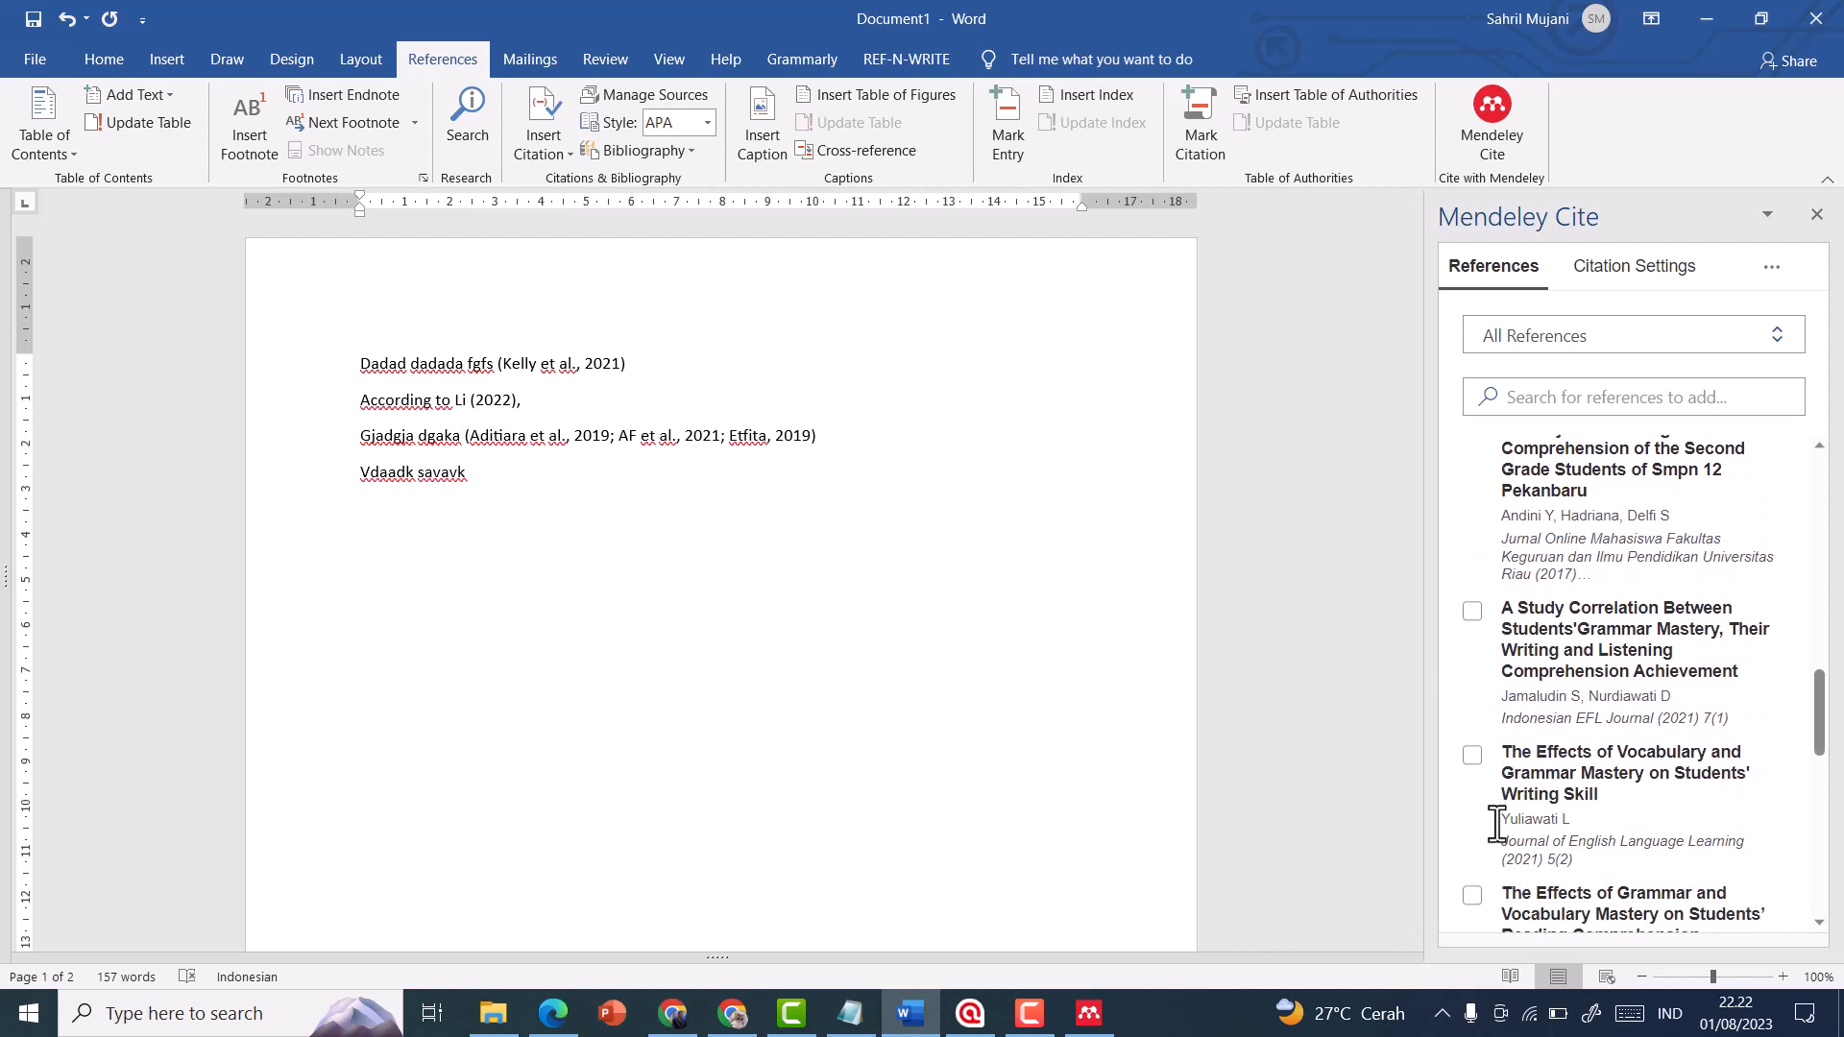
left_click(1473, 757)
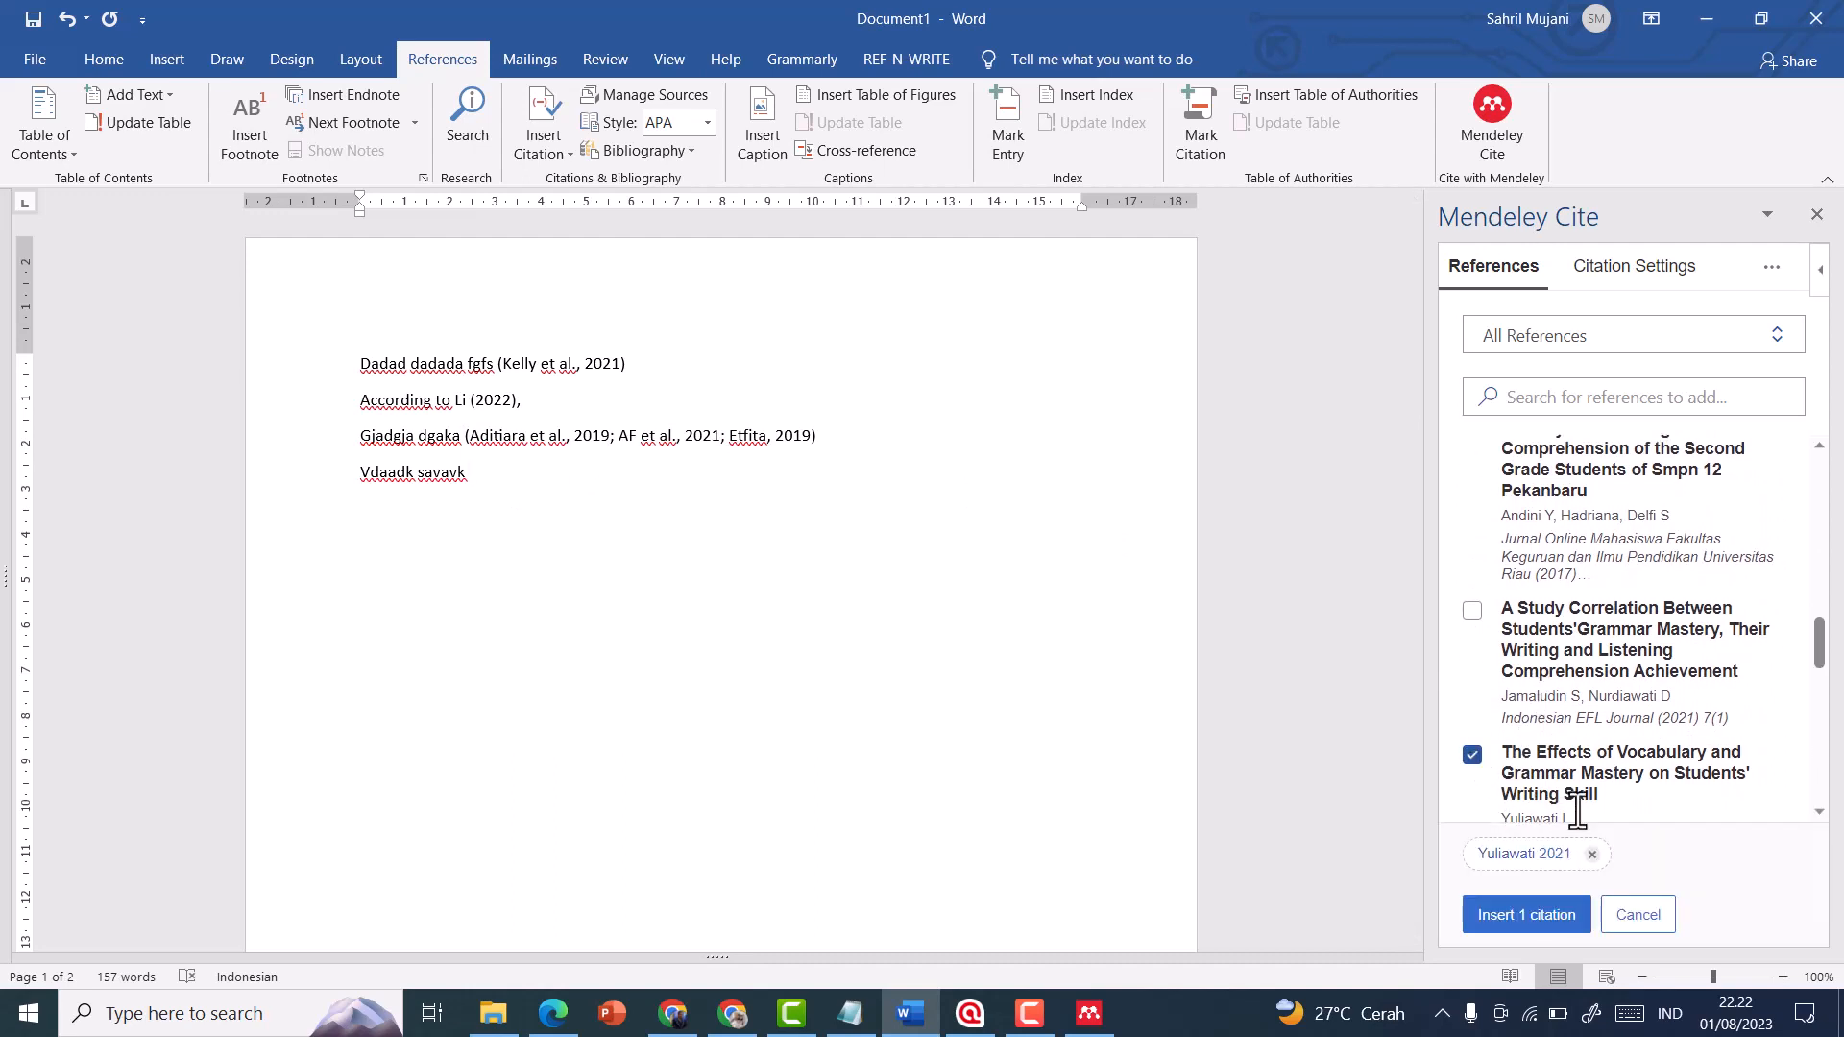
Set the selected reference's page to 8 and insert its citation after "Vdaadk savavk"
left_click(1529, 864)
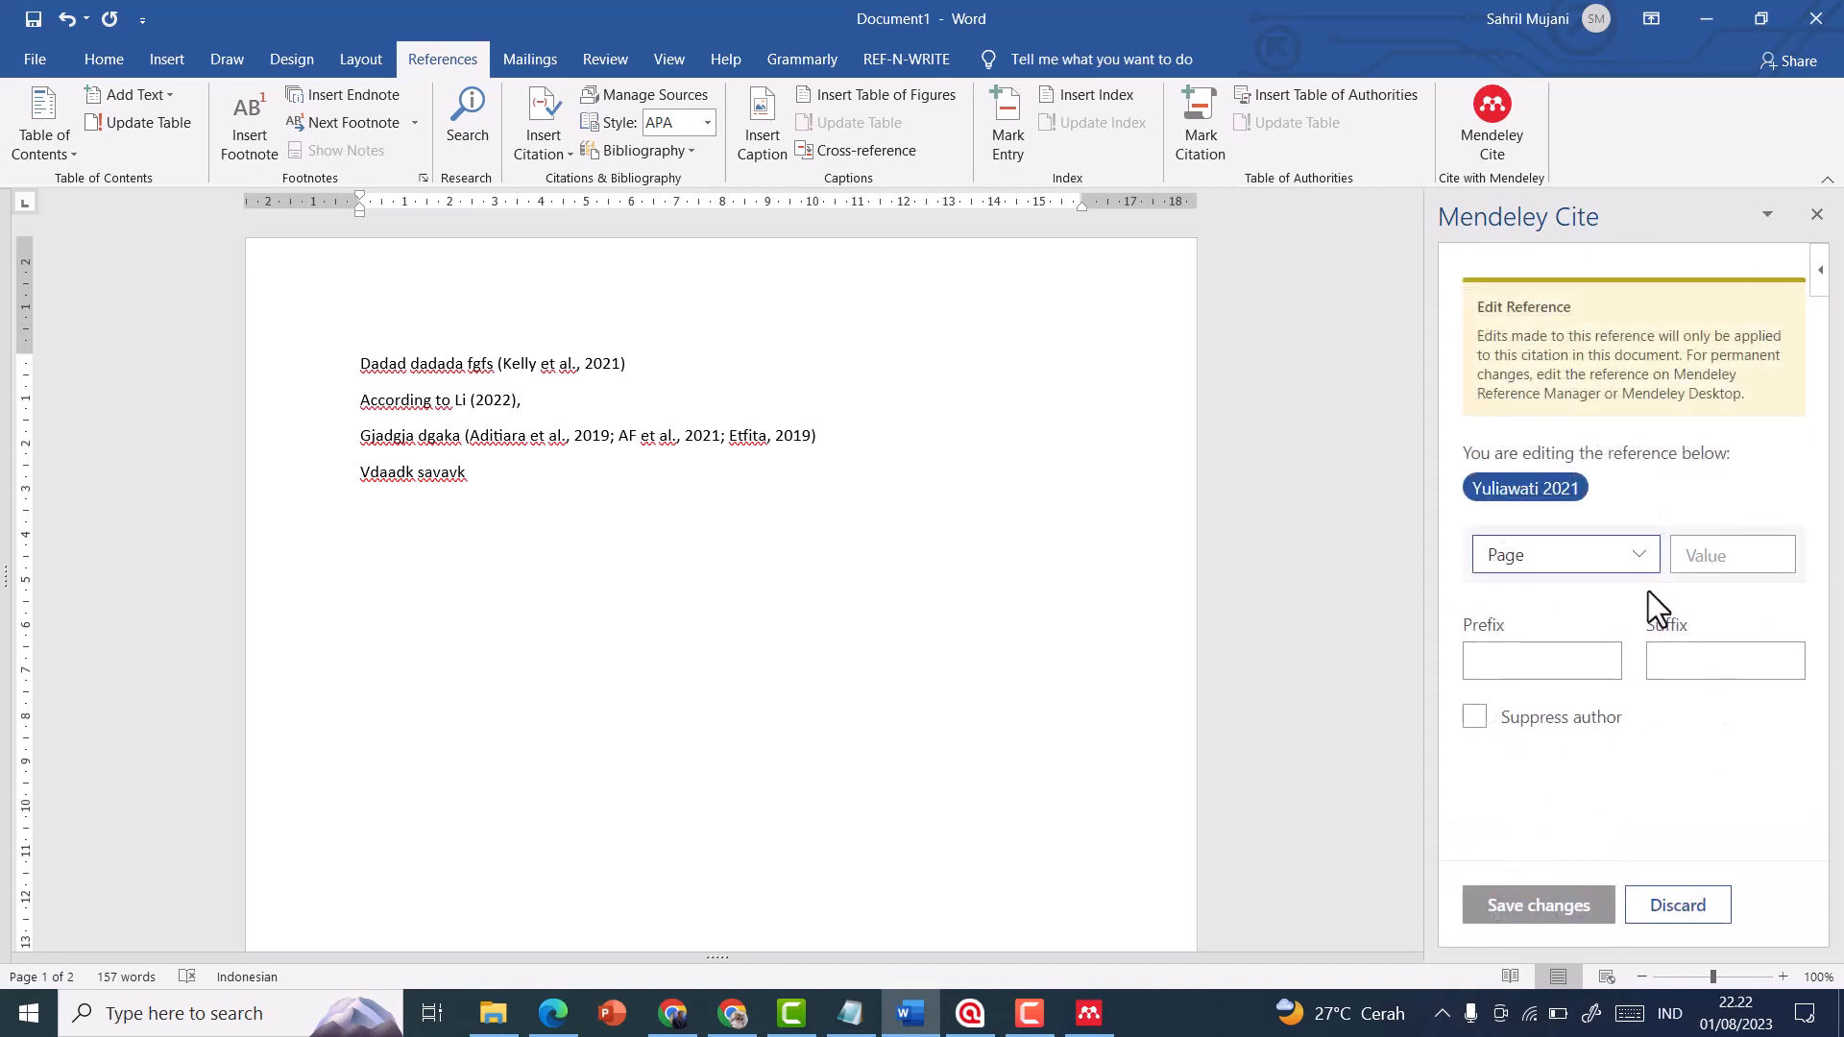
left_click(1691, 565)
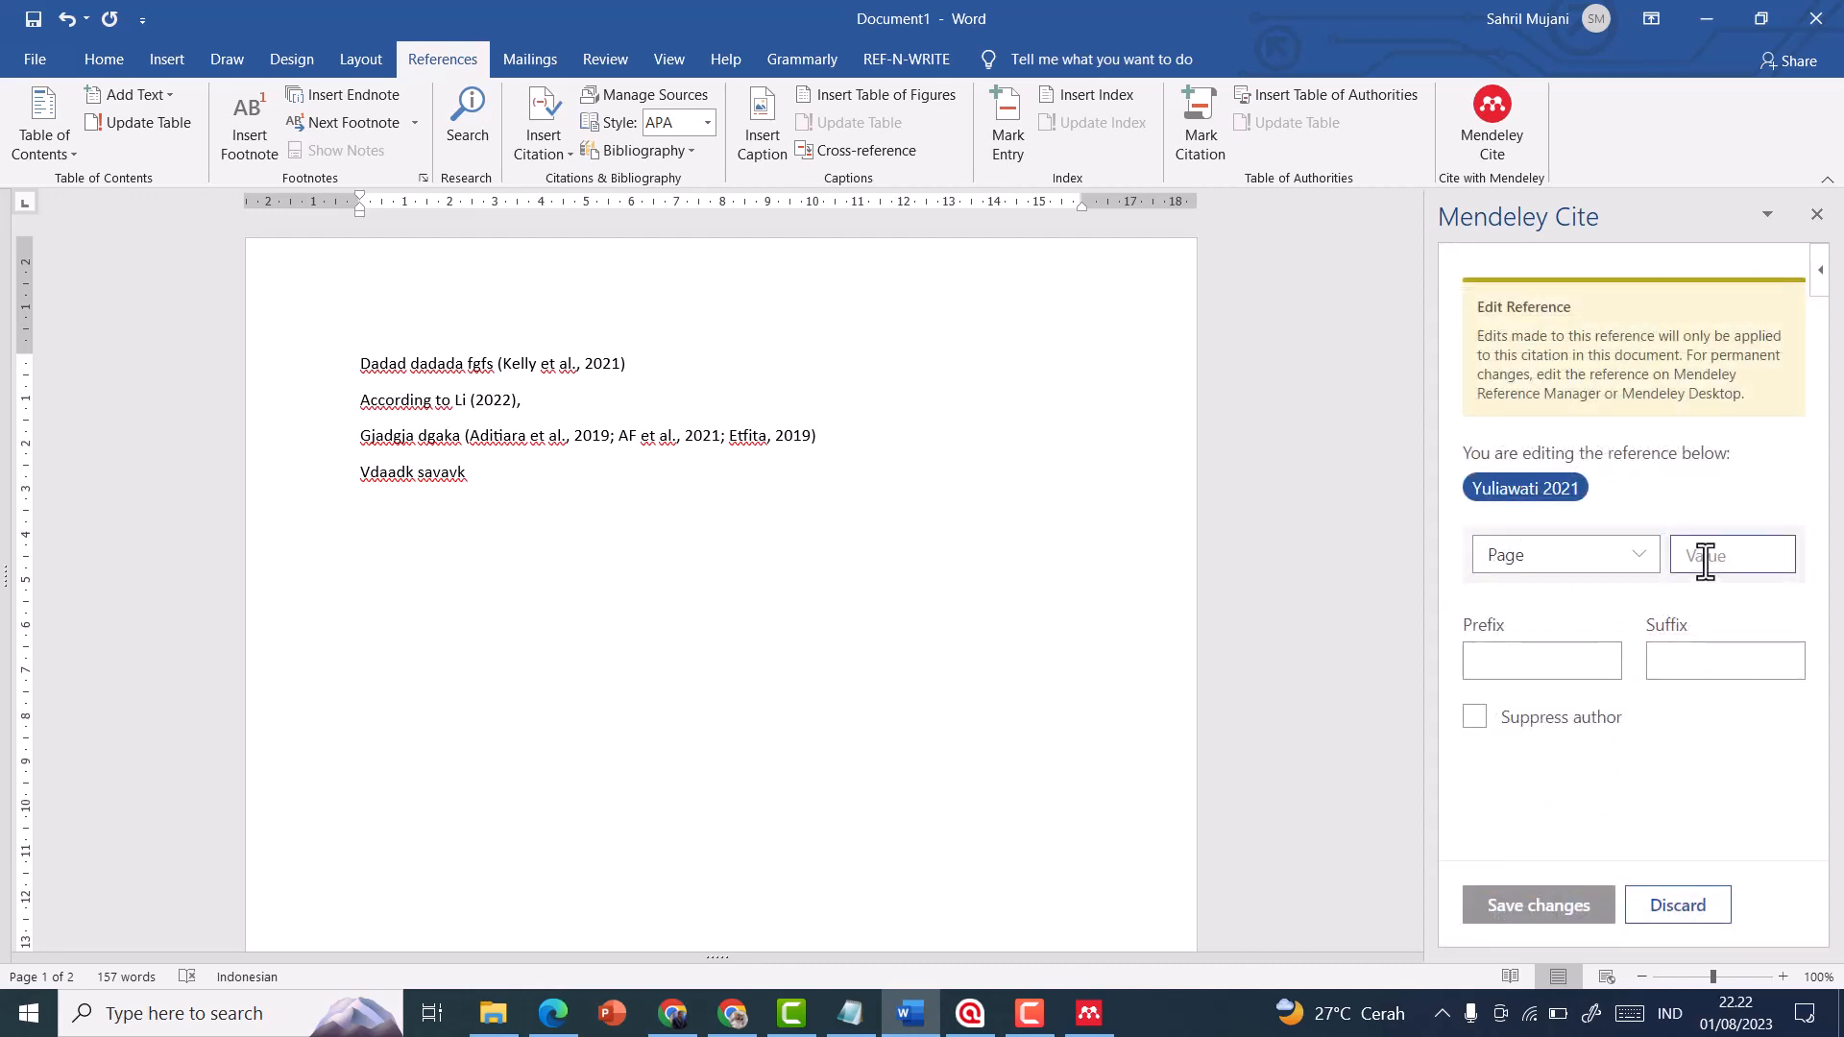
type("8")
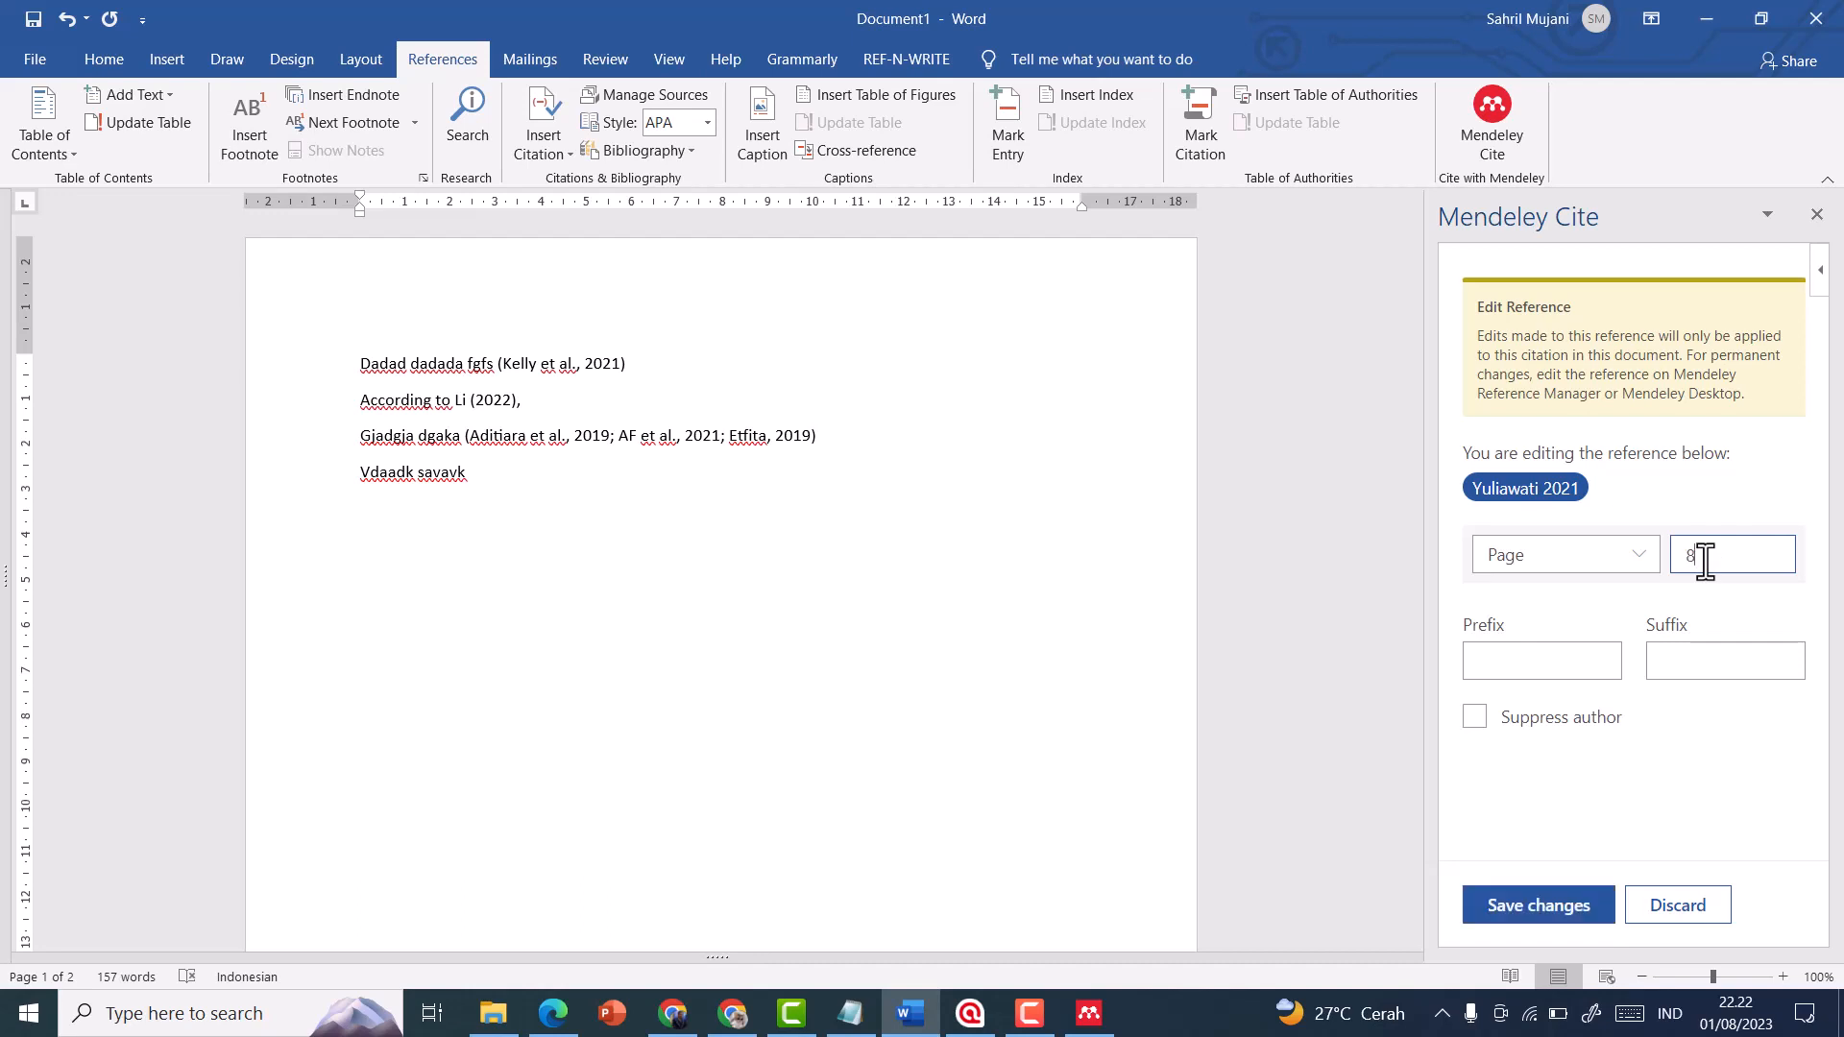
left_click(1524, 909)
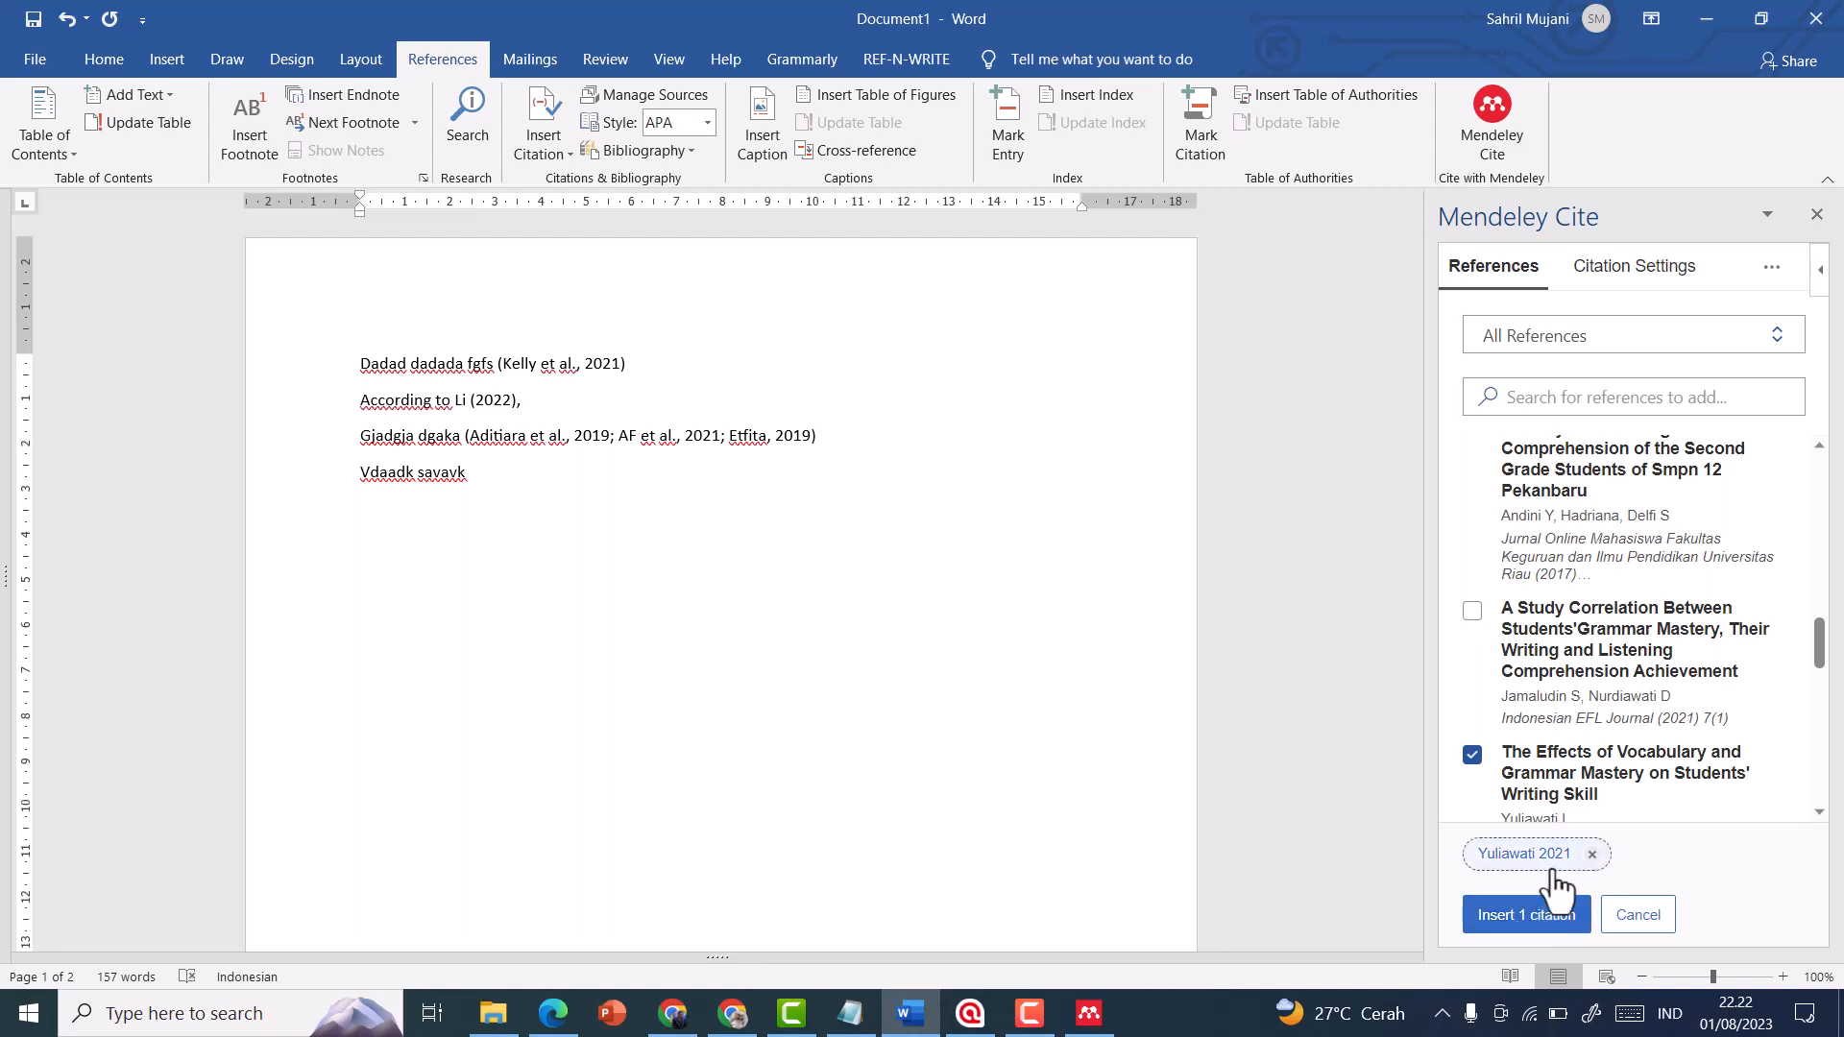
left_click(1527, 917)
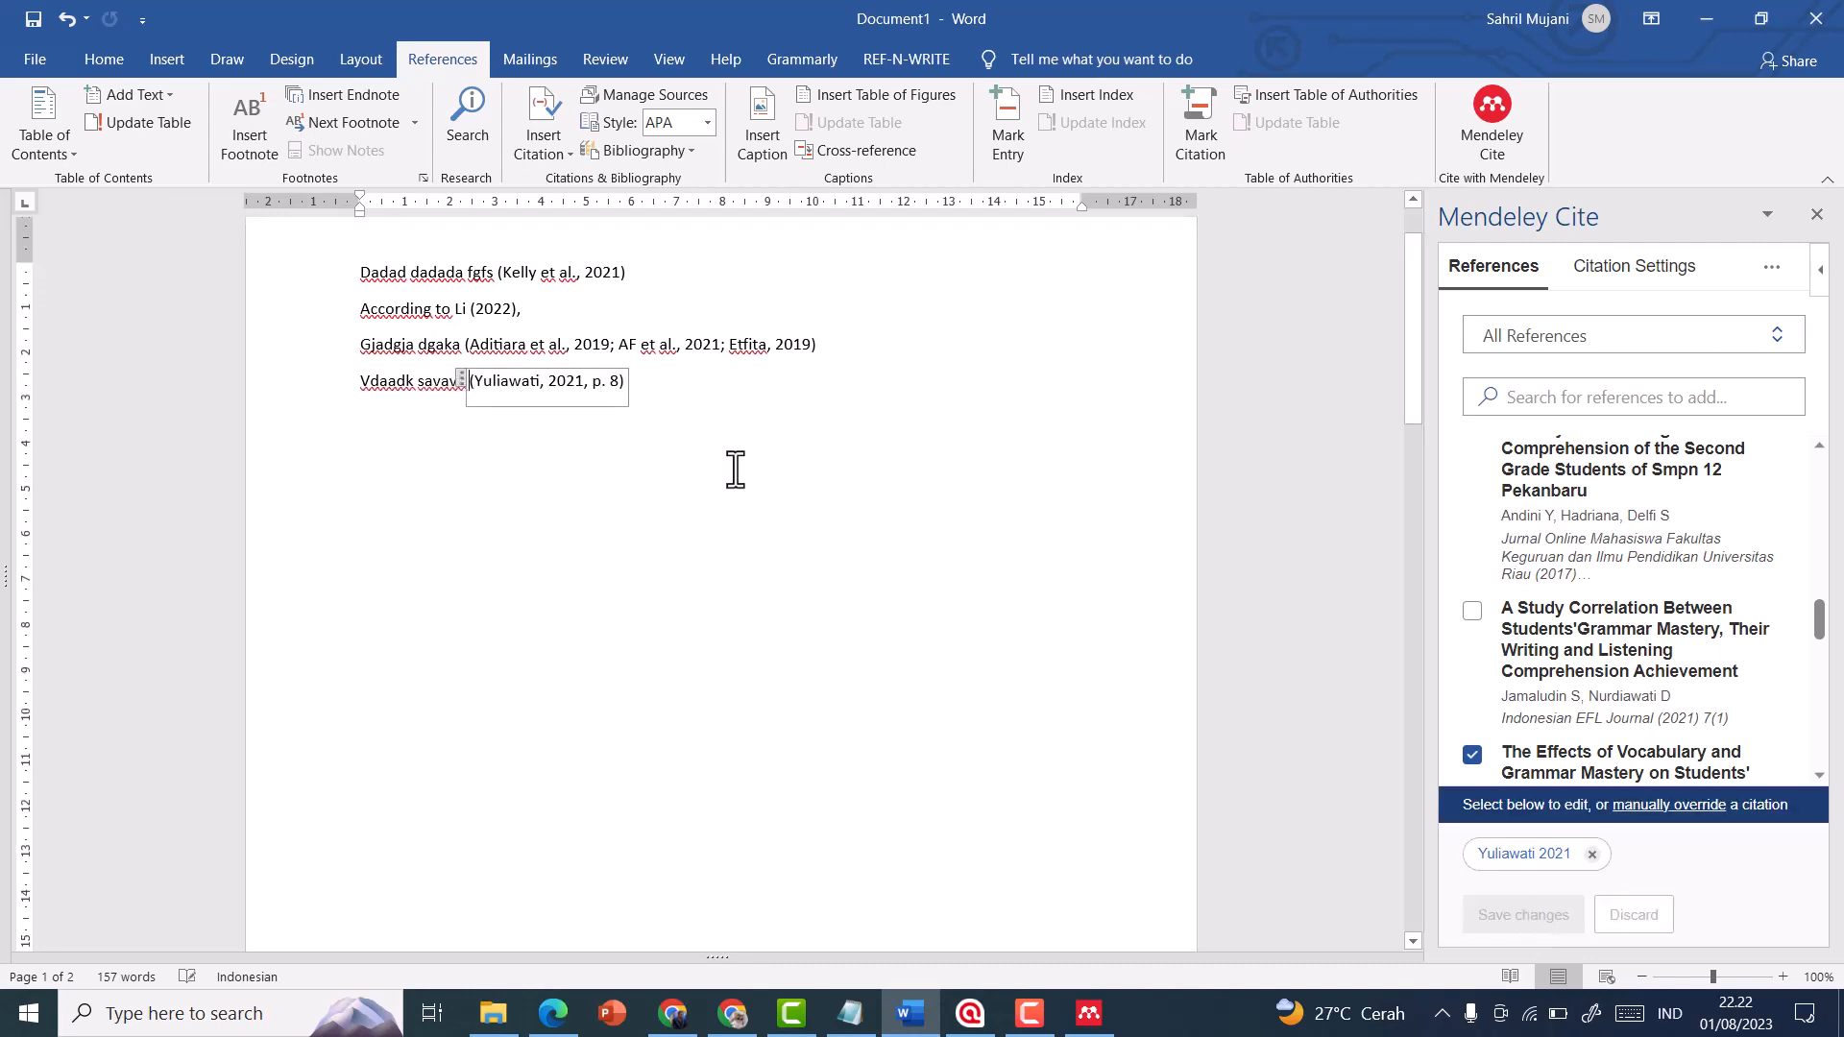
left_click(696, 446)
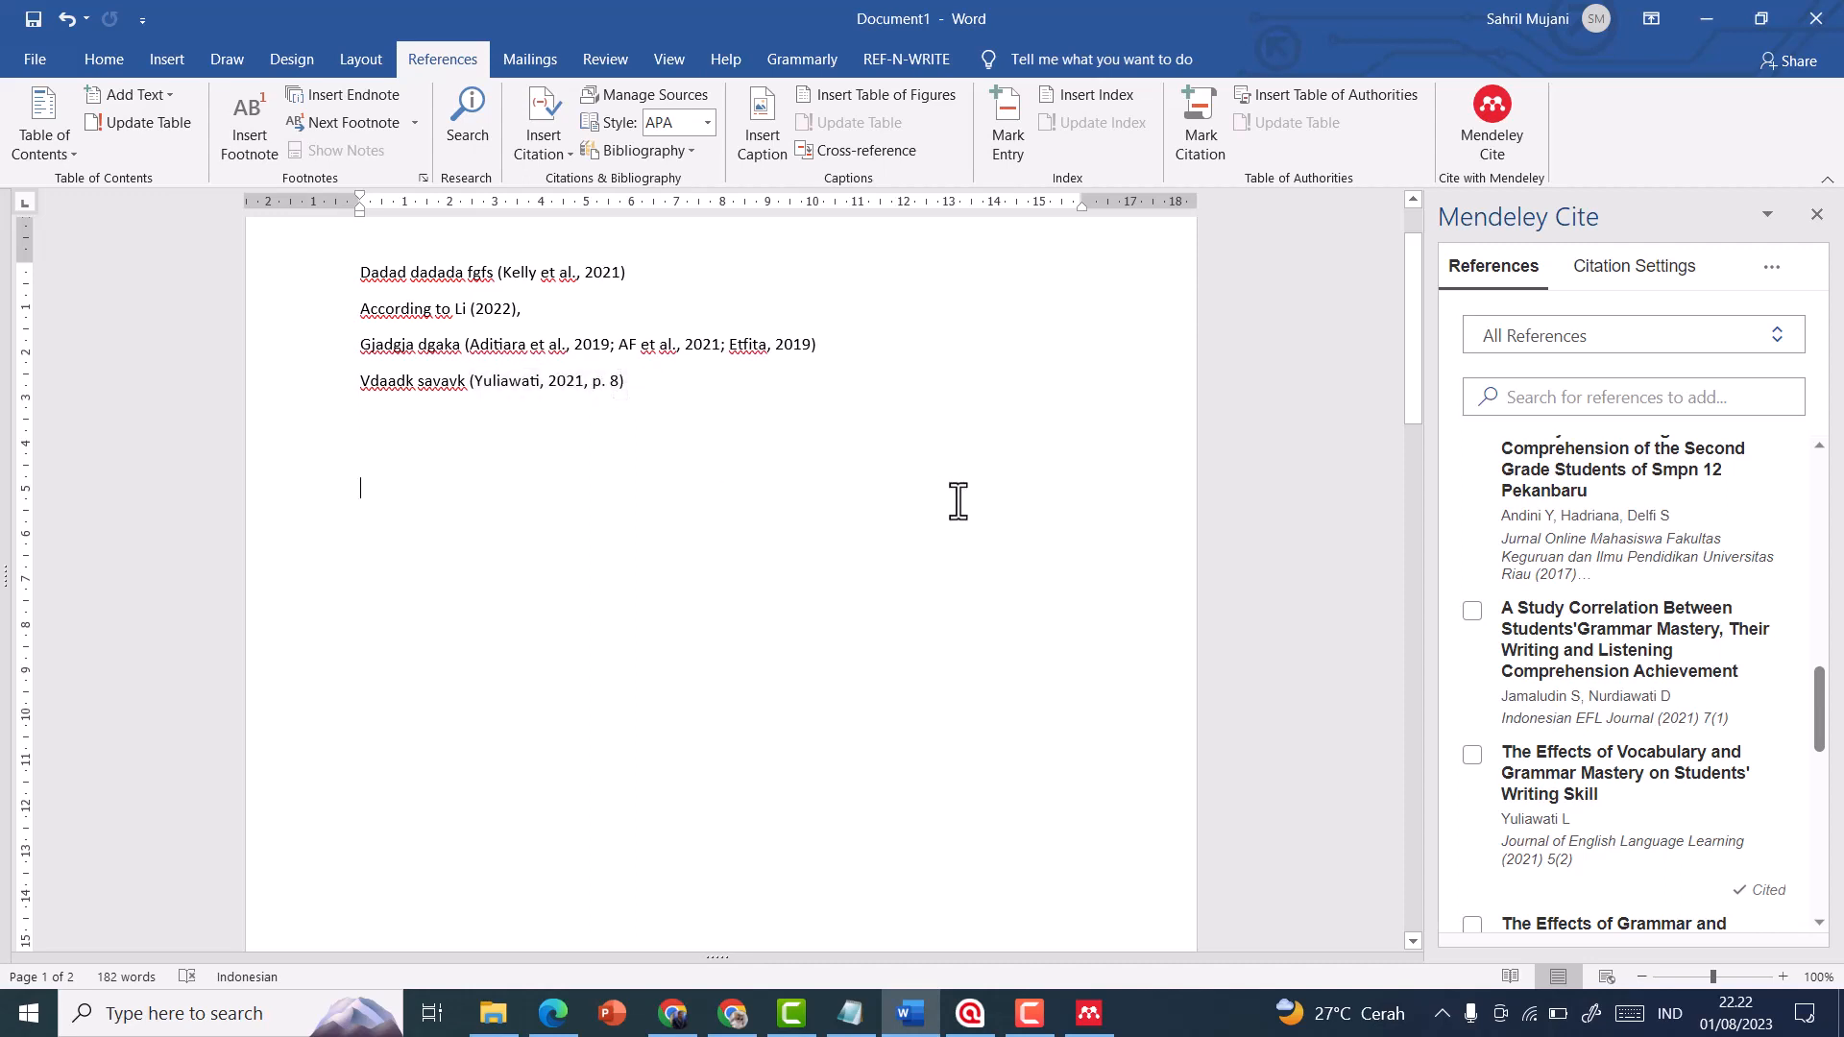
Add the line "Davadv vavadsv" and select the 2016 grammar mastery article about students in STIE Indonesia Pontianak for citing
left_click(380, 441)
type("dav")
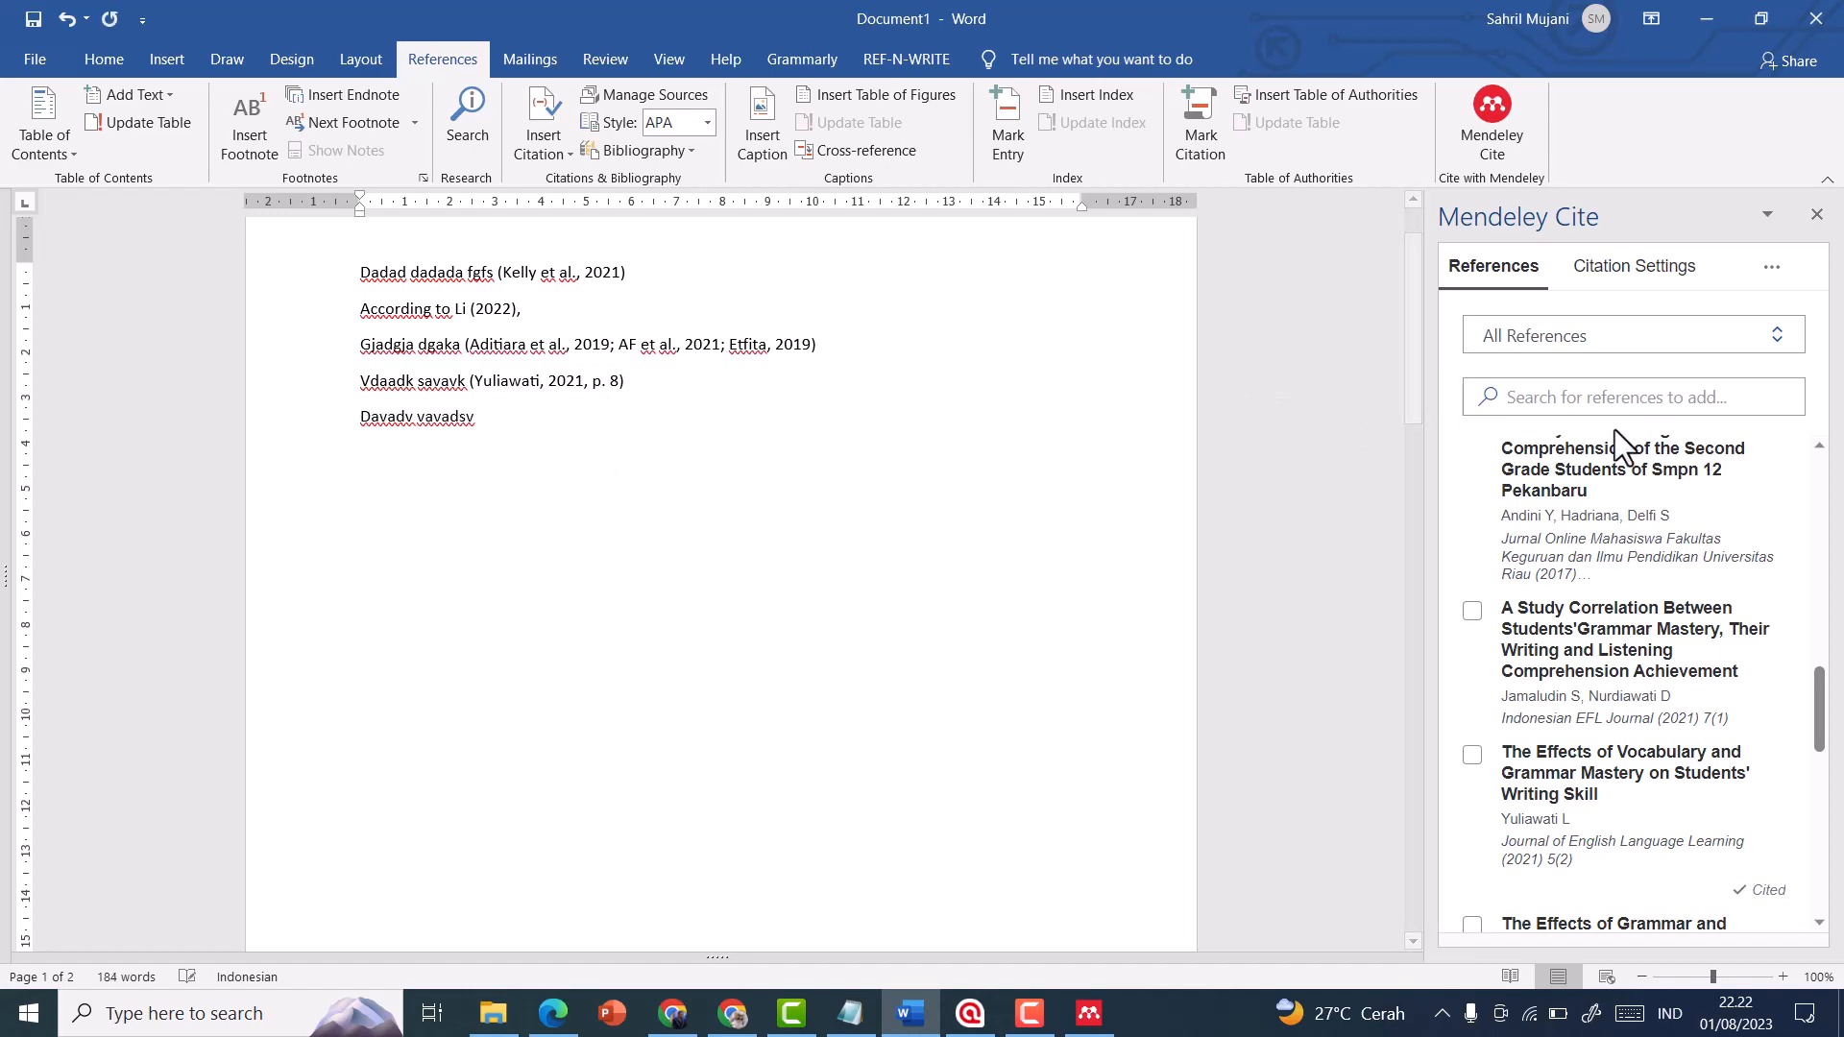
scroll(1585, 624, "down", 10)
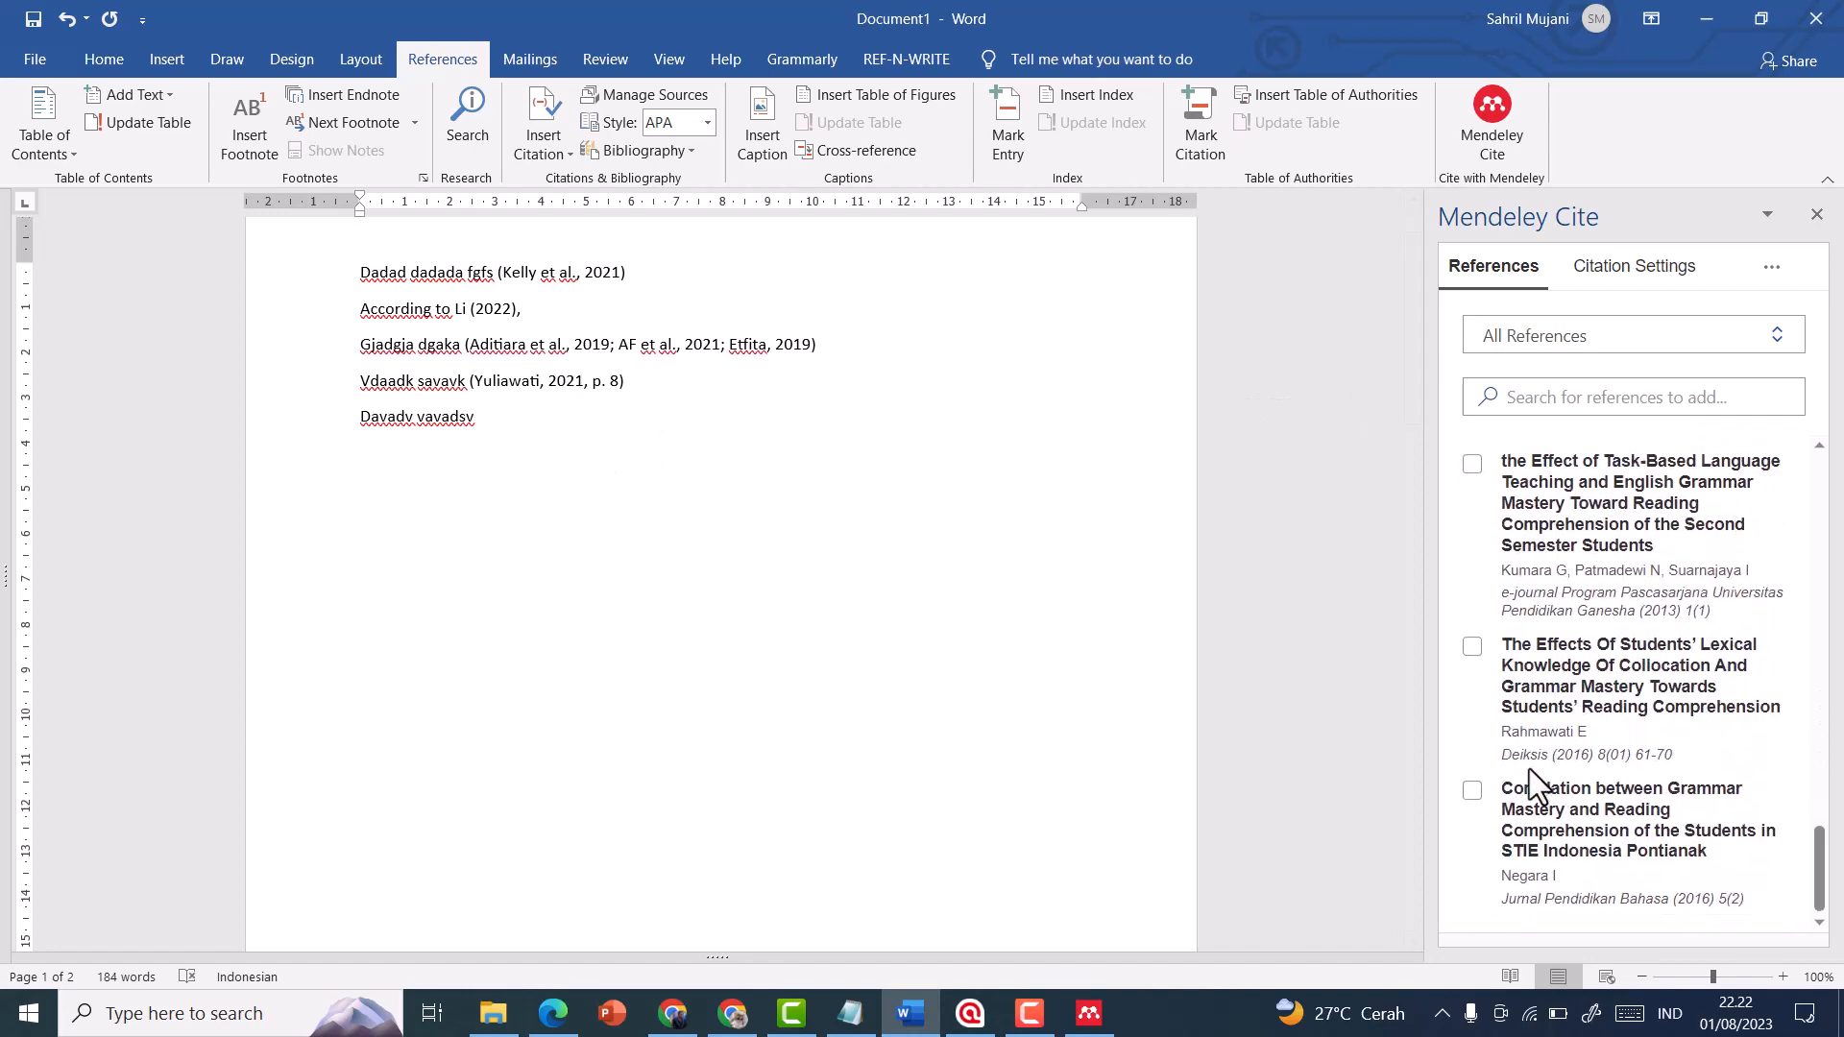
left_click(1472, 791)
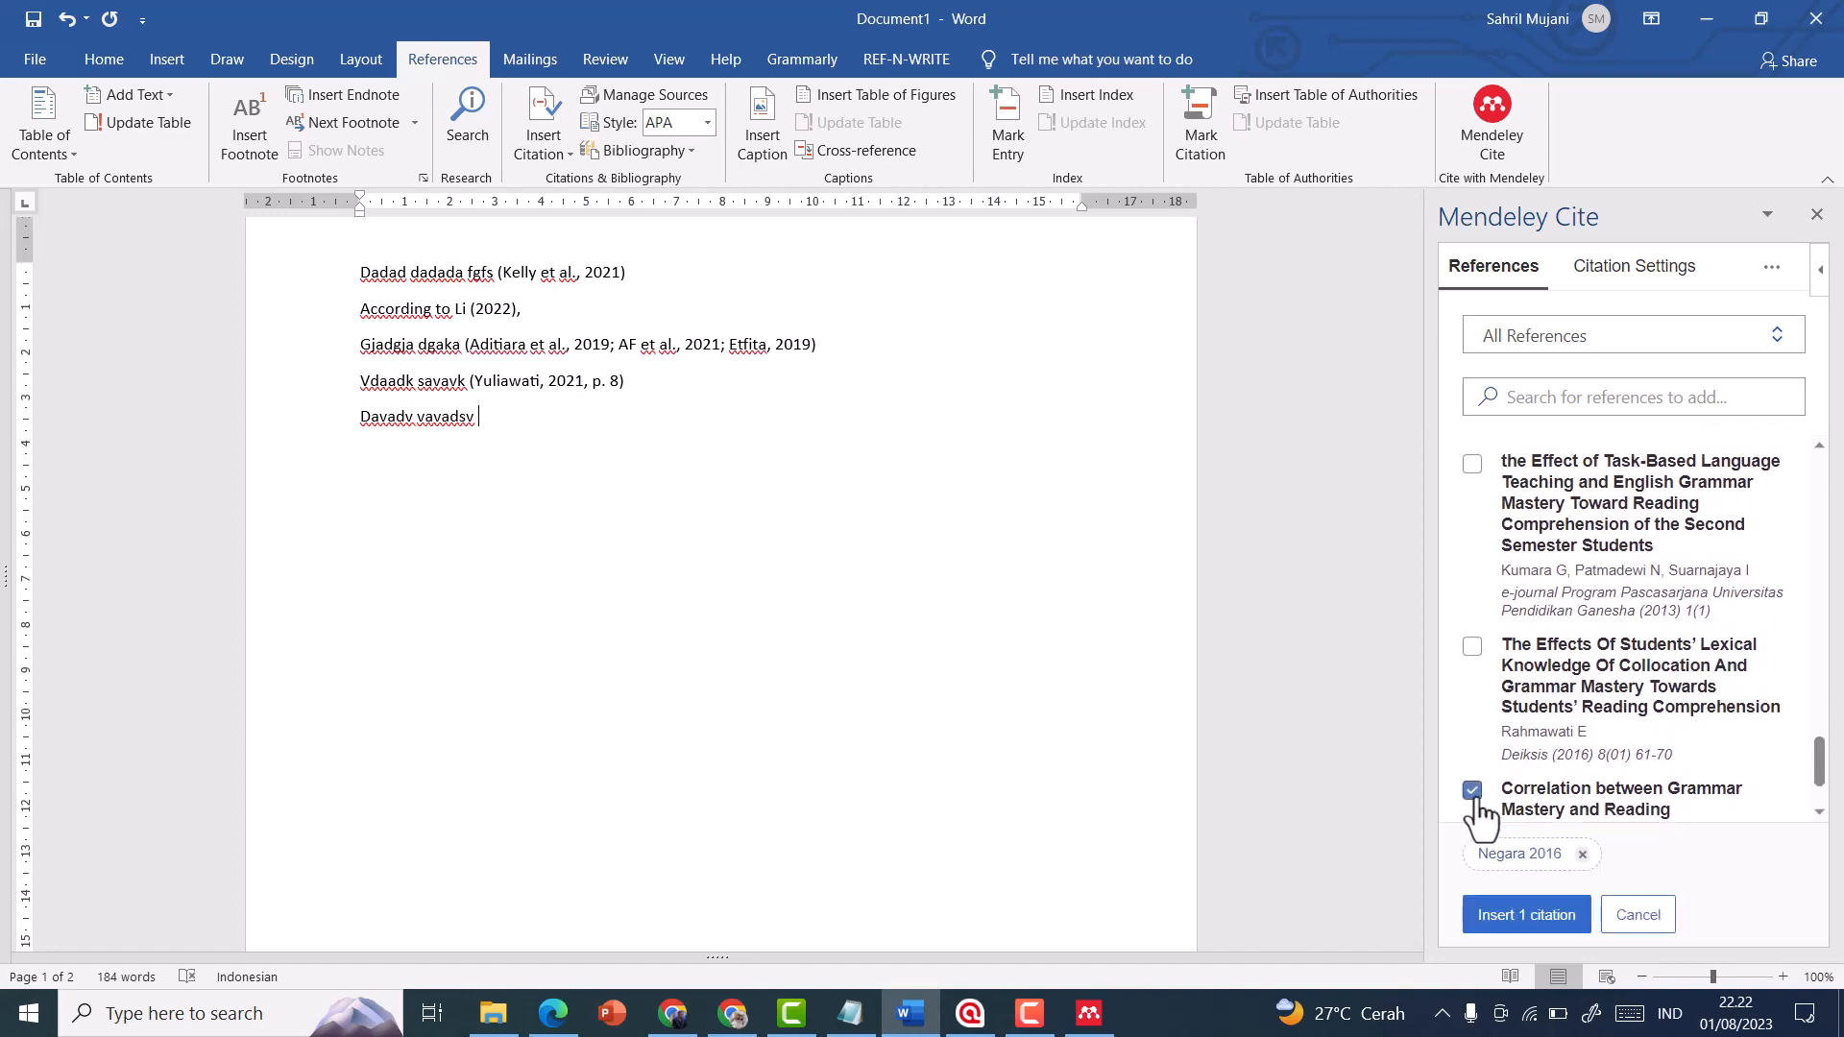
Set the selected reference's page range to 8-10 and insert its citation after "Davadv vavadsv"
left_click(1518, 855)
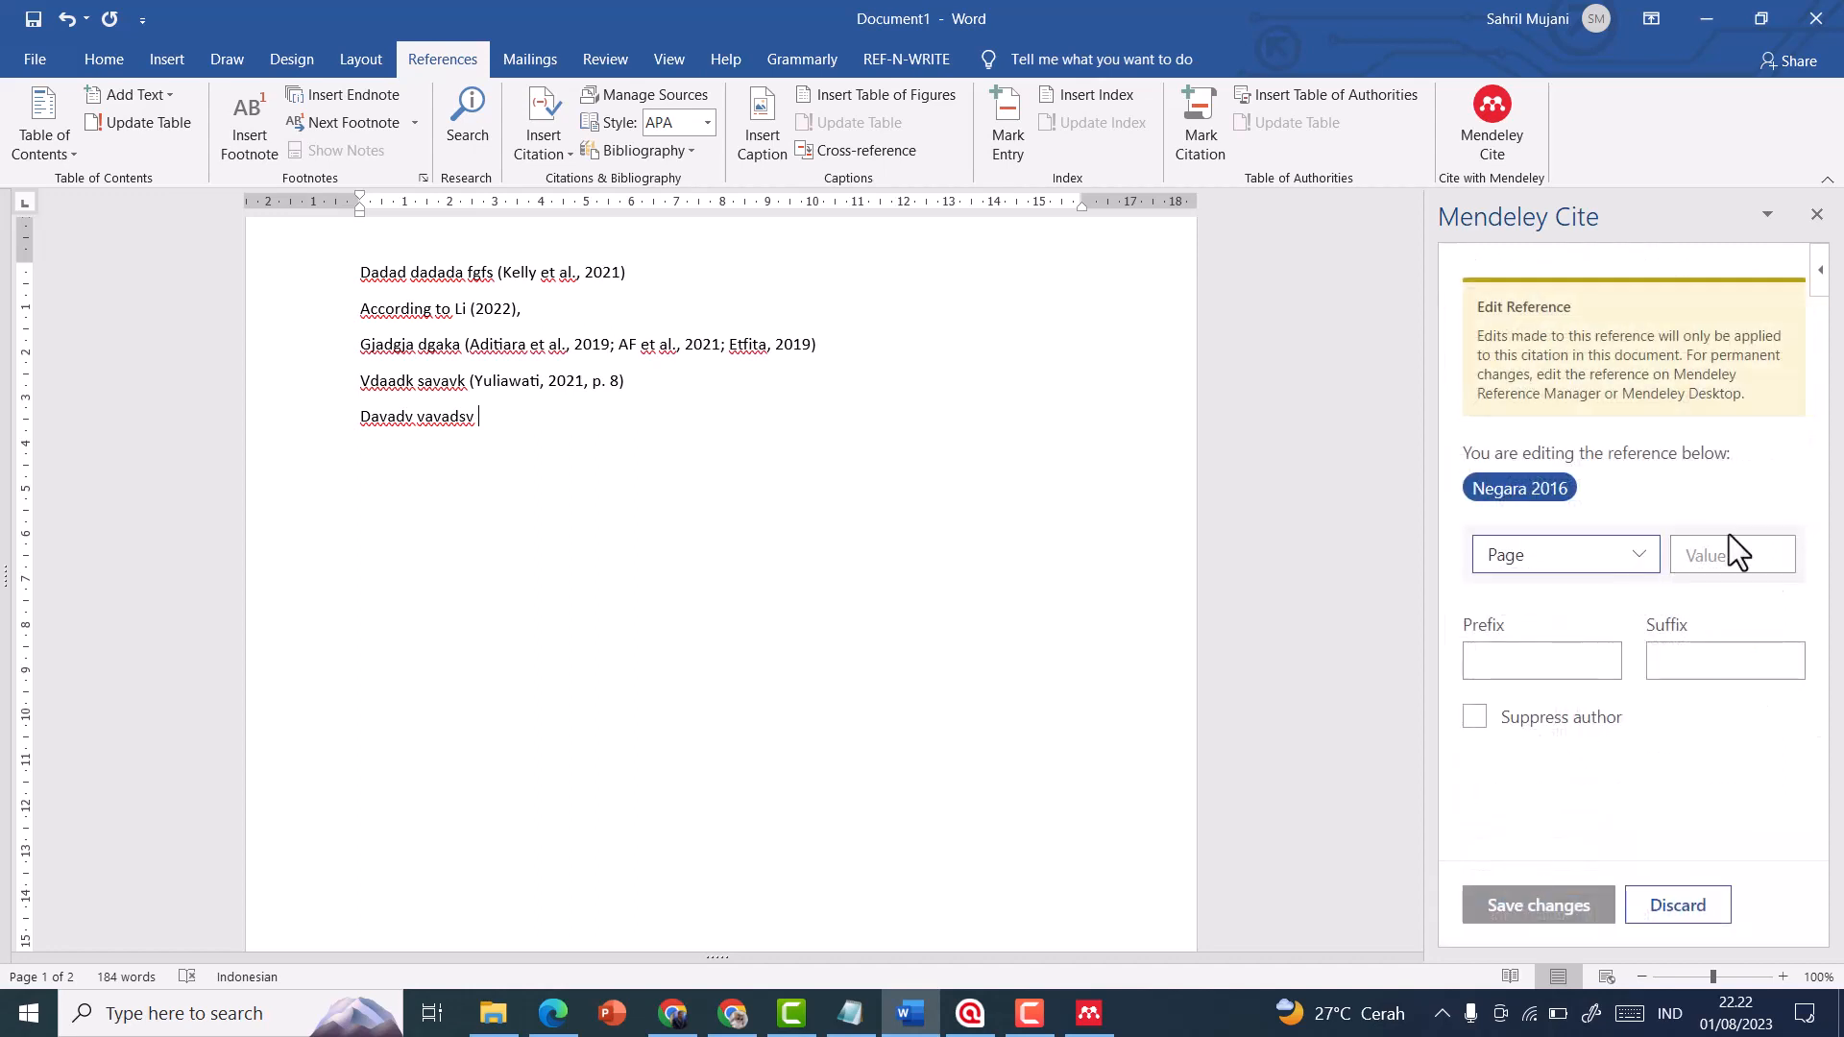
left_click(1740, 553)
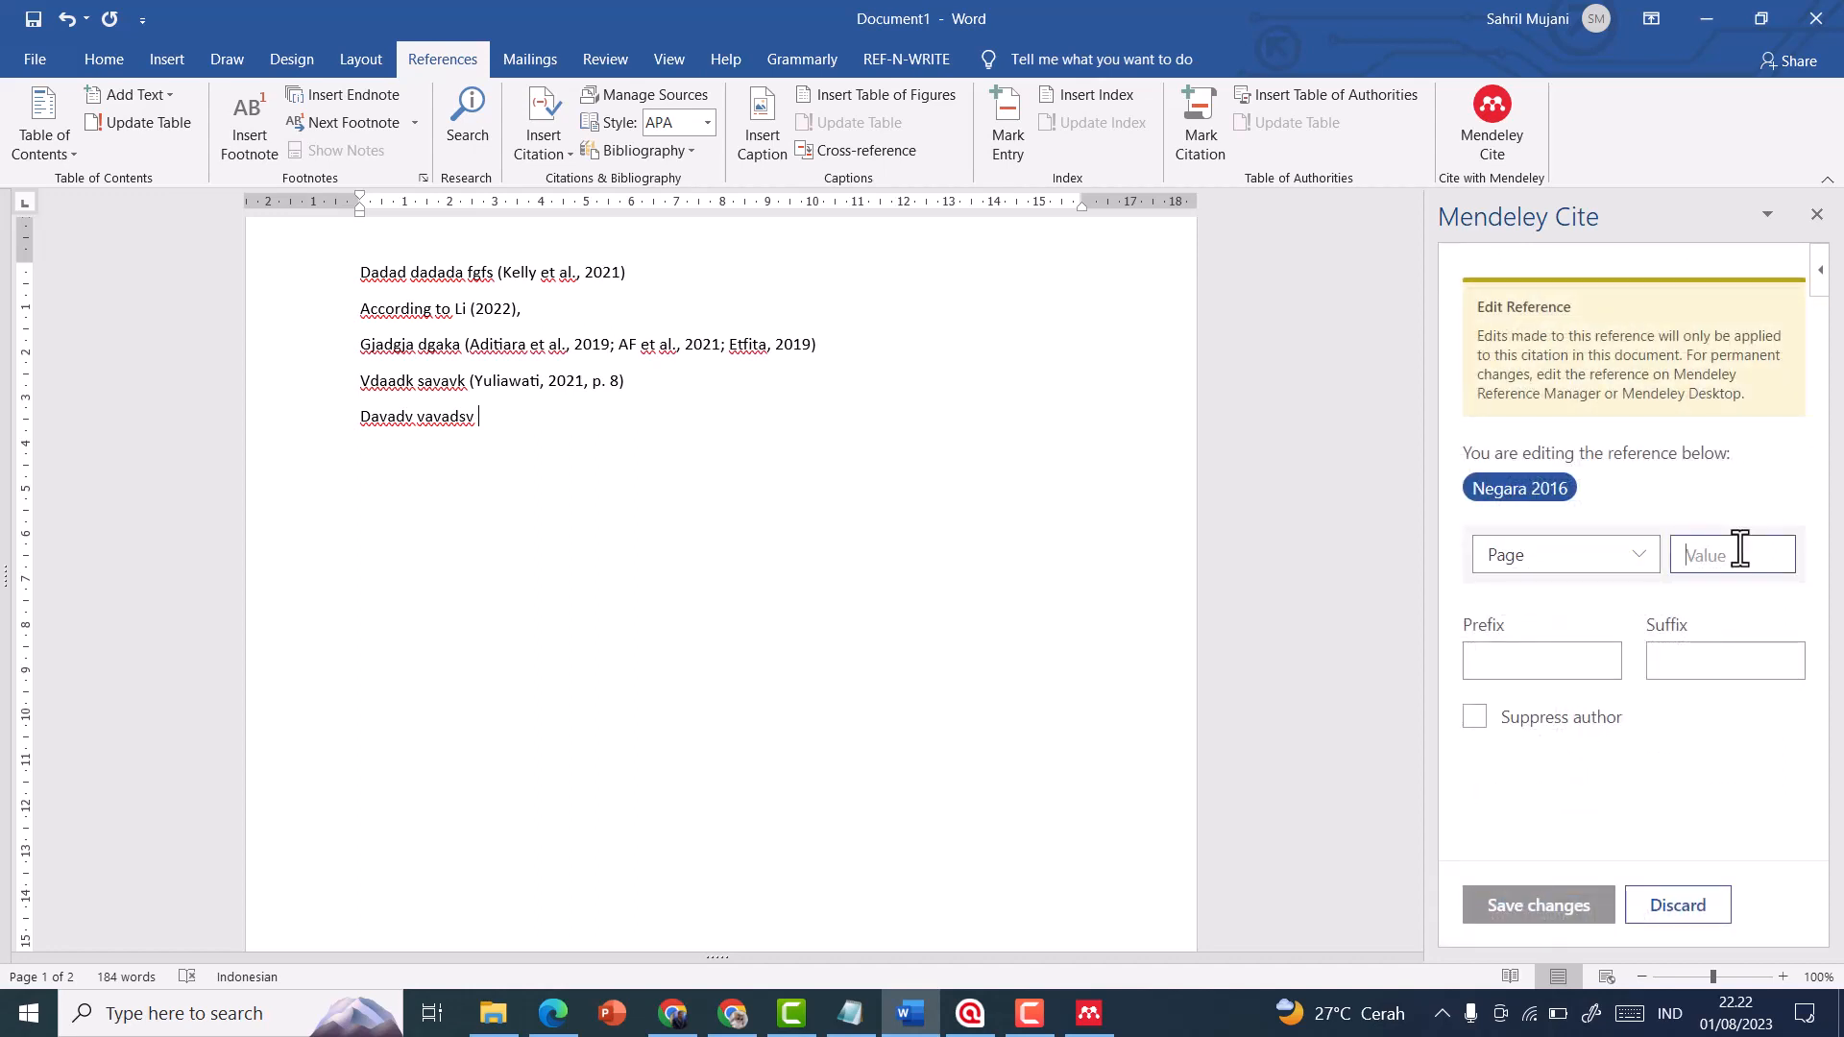
type("2")
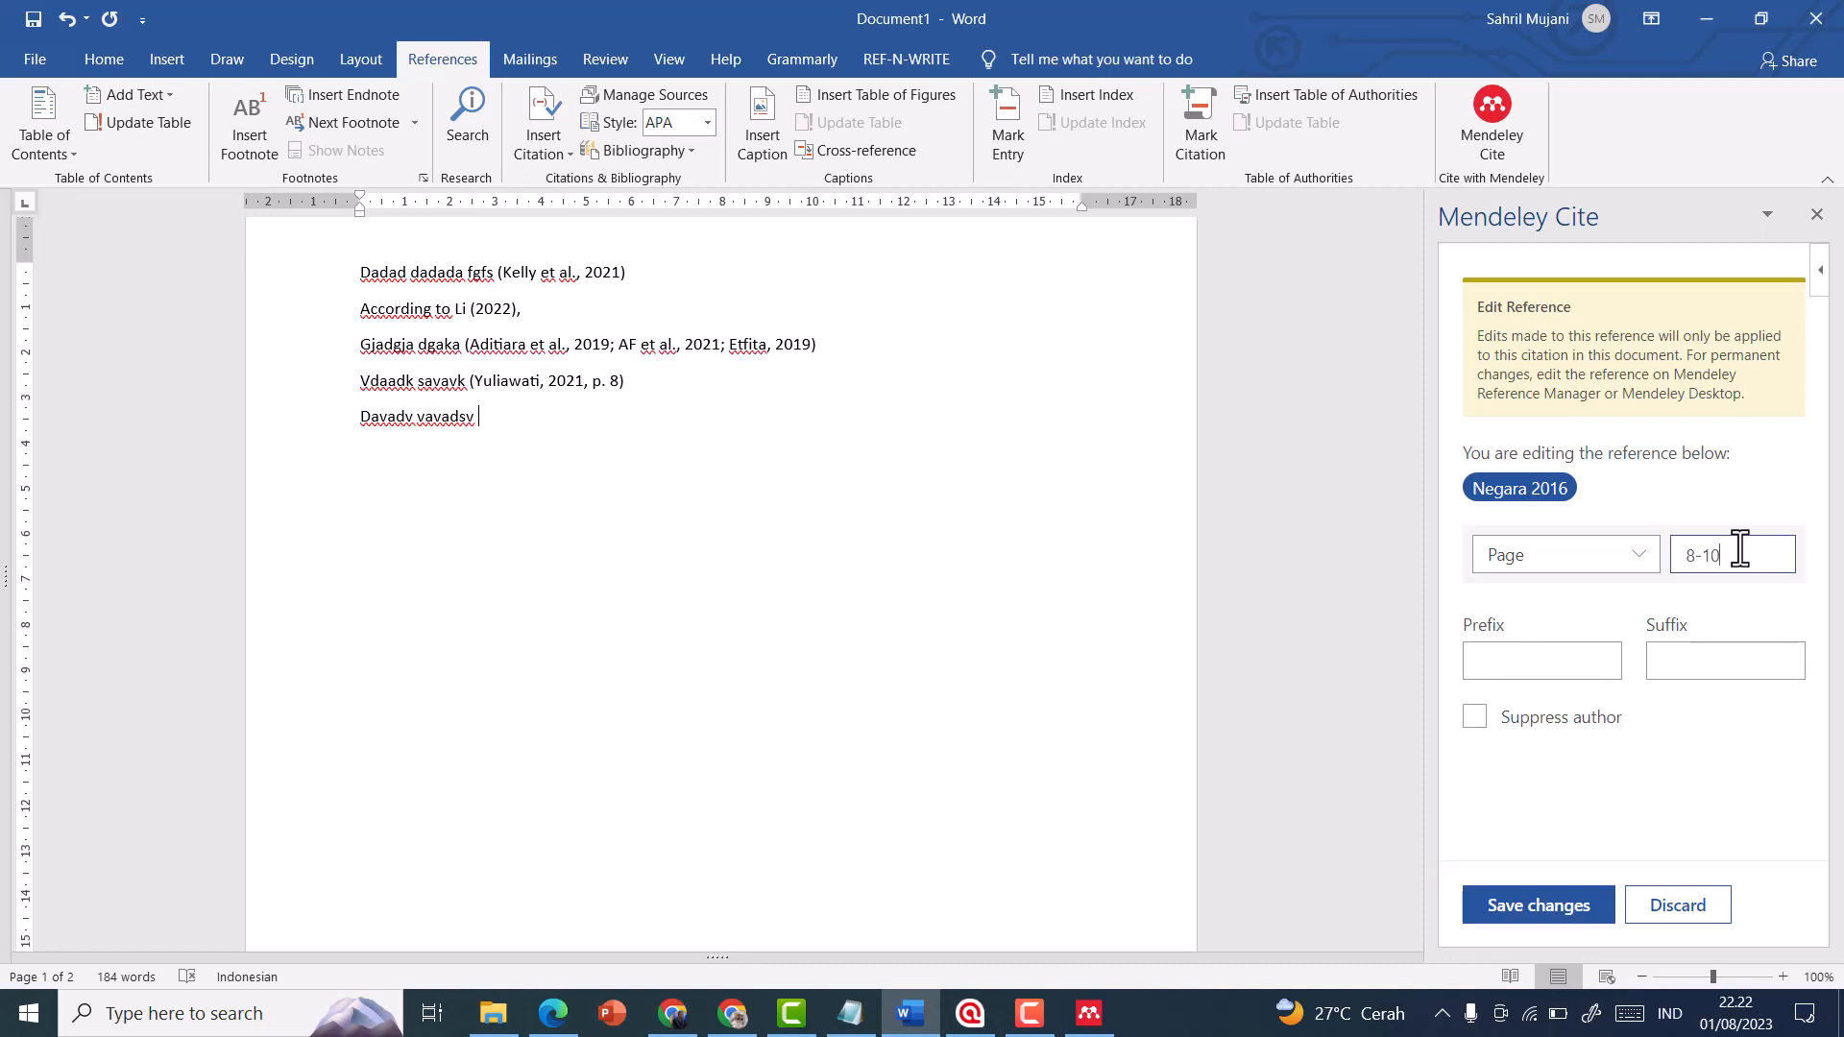
left_click(1554, 910)
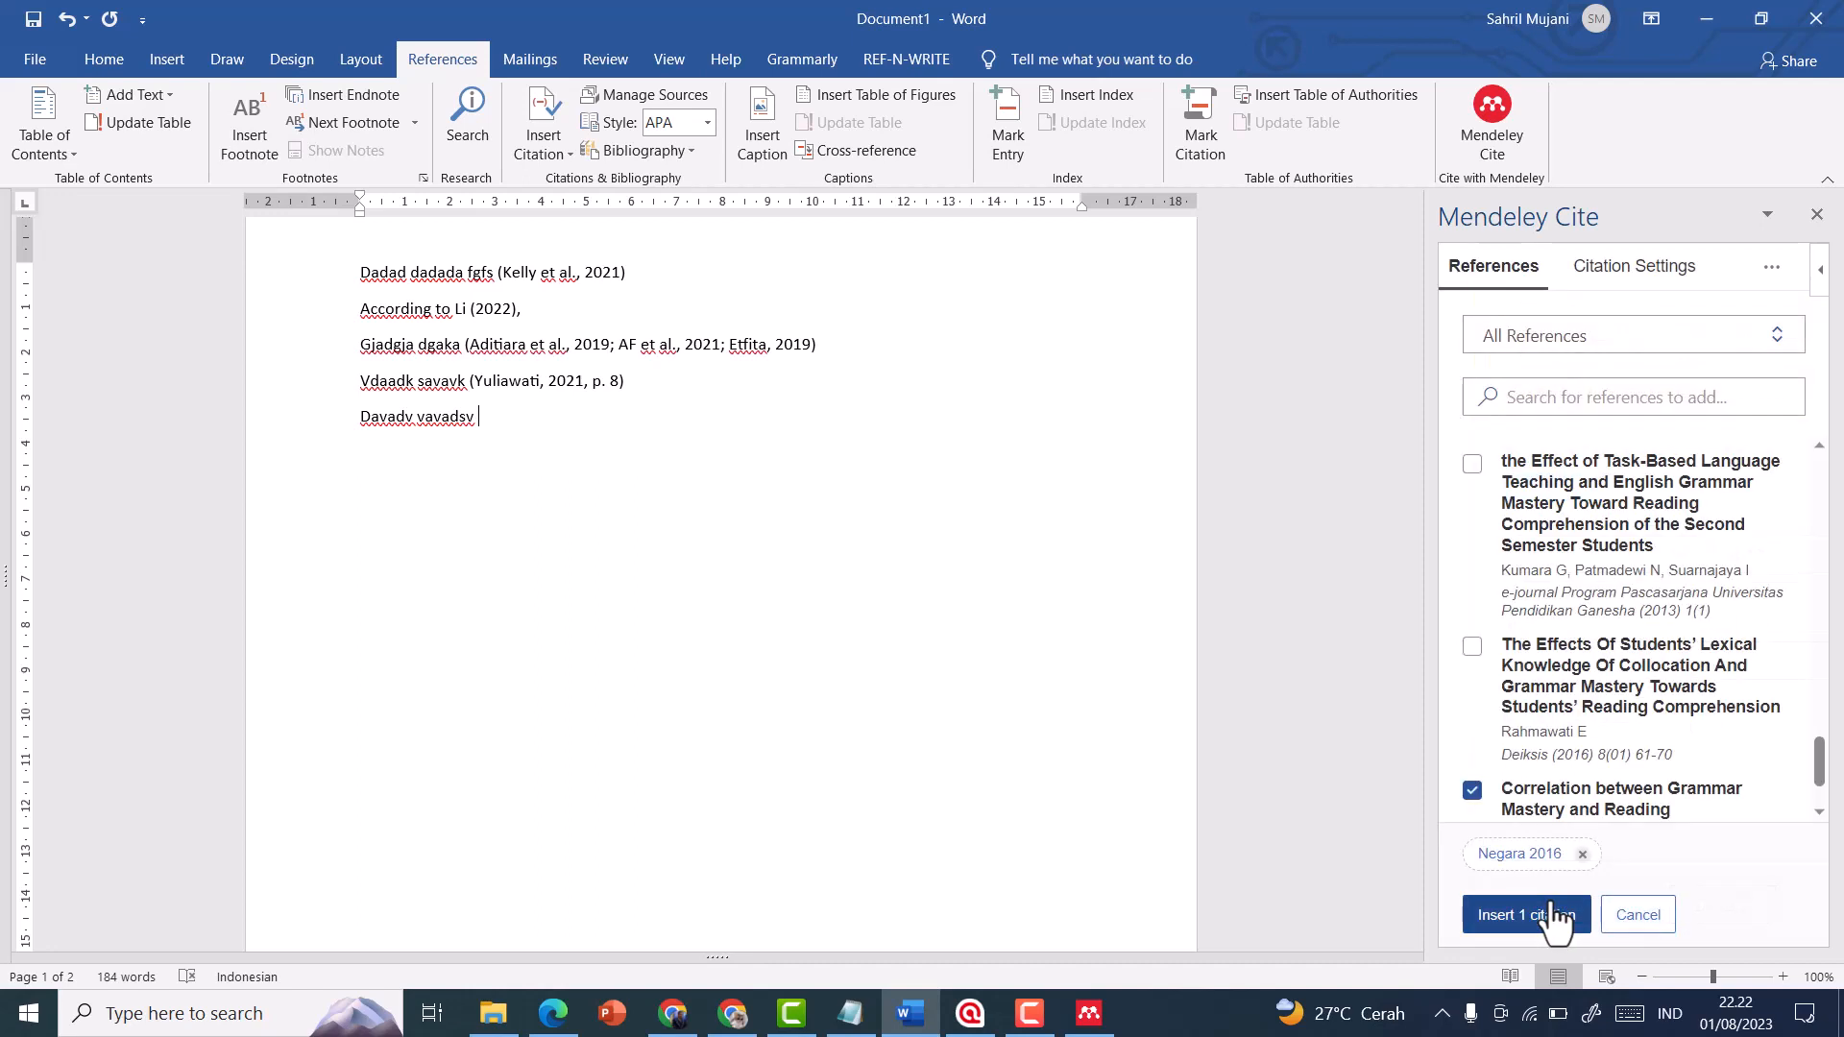
left_click(1523, 920)
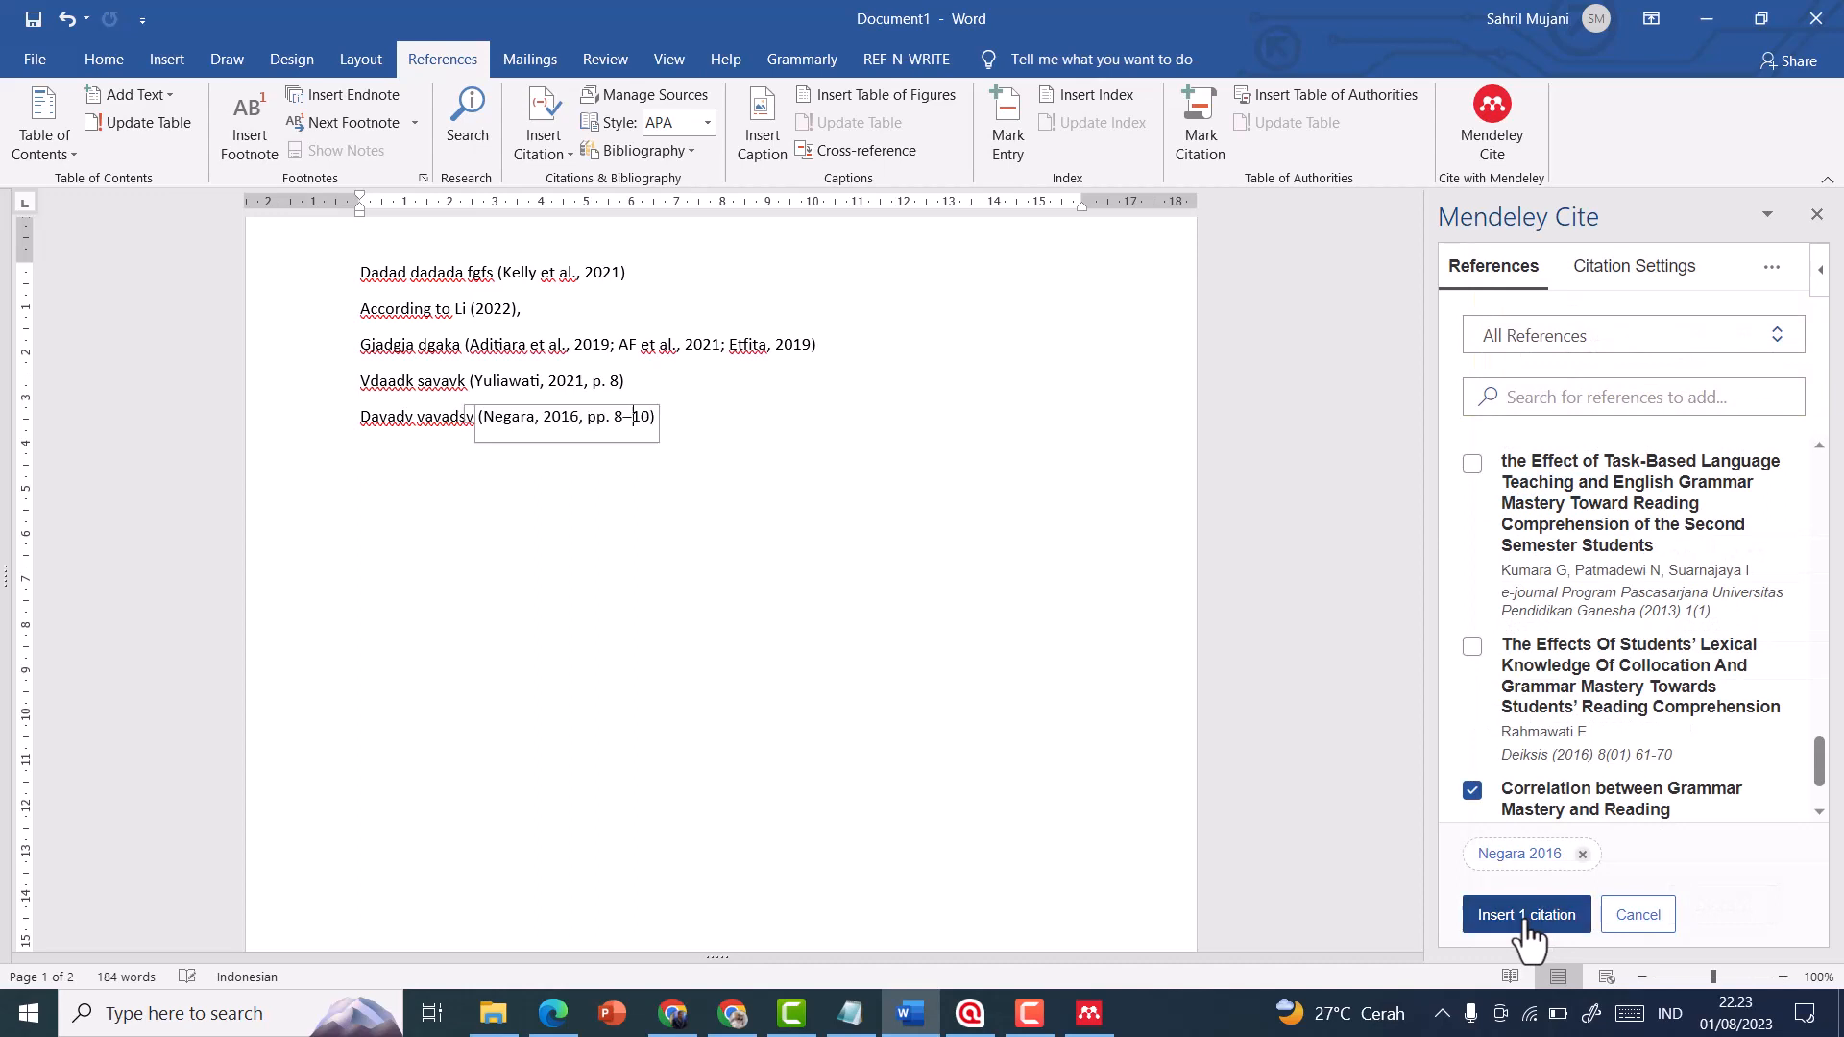
left_click(1045, 648)
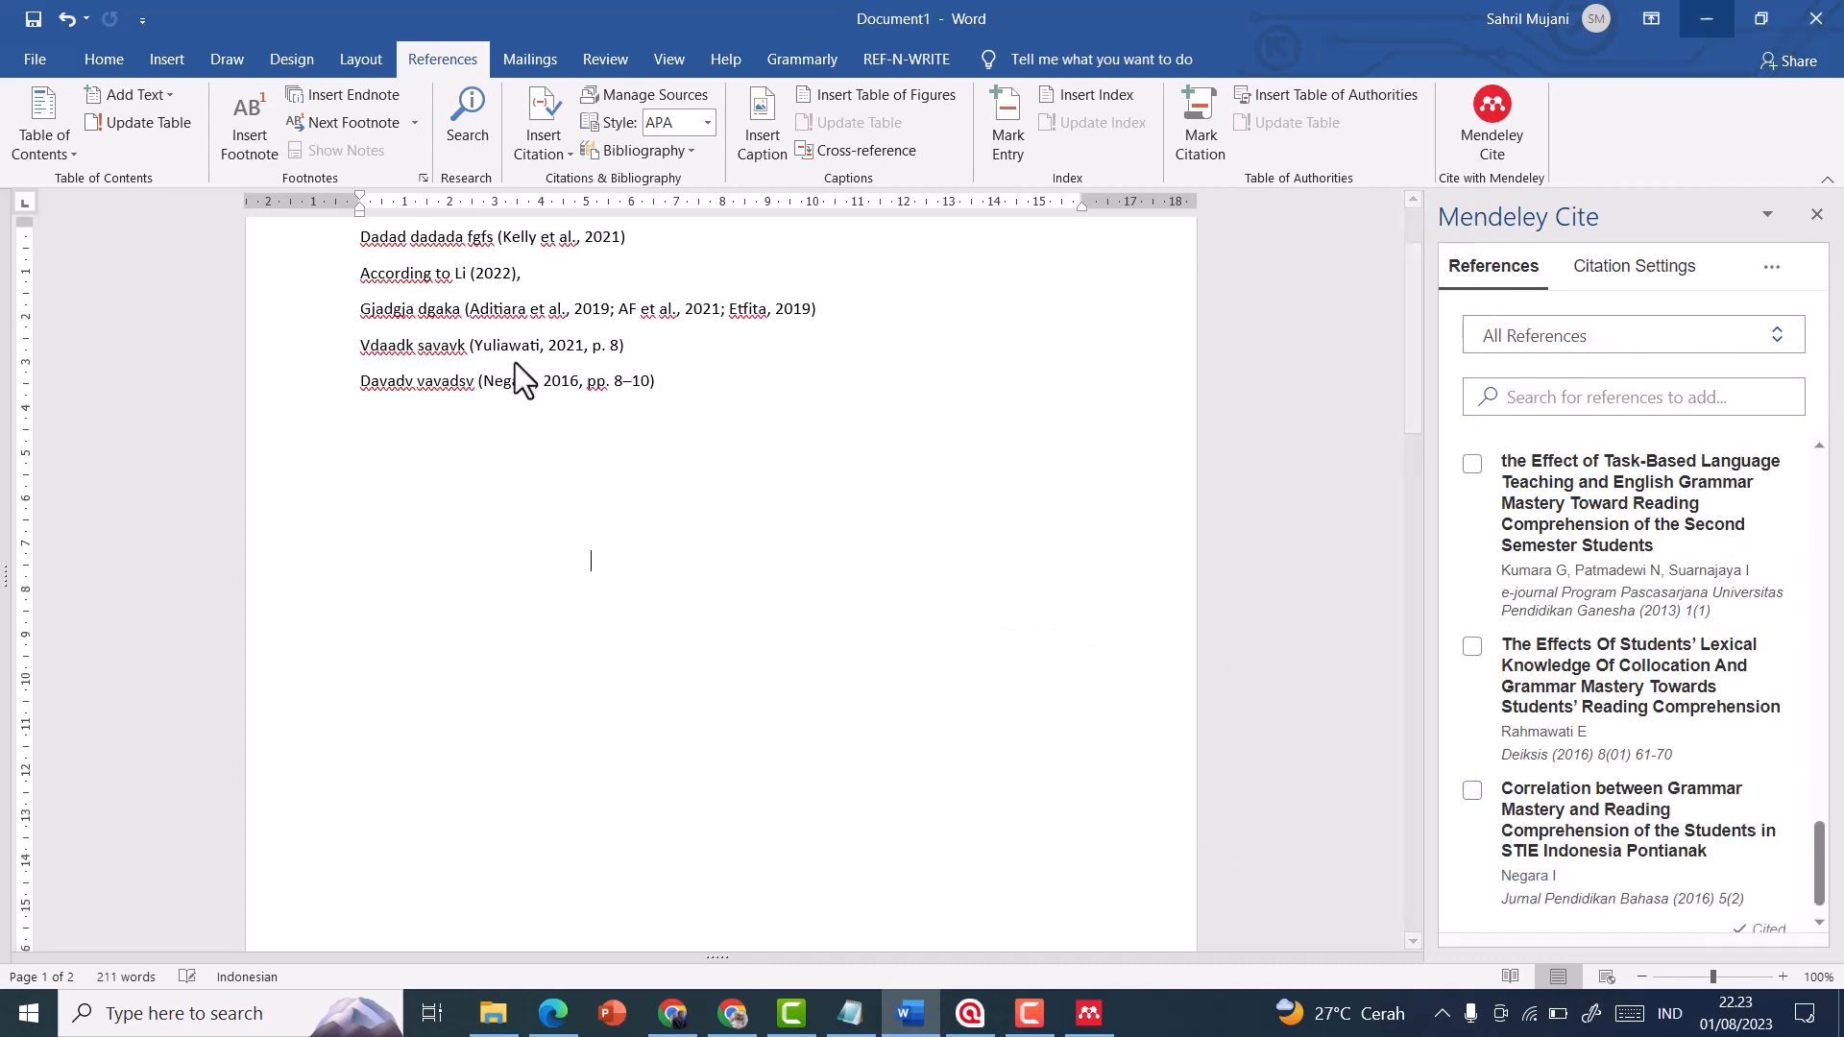
Examine the page abbreviation in the last citation and compare all in-text citations with the bibliography entries under "Referensi"
scroll(384, 499, "up", 3)
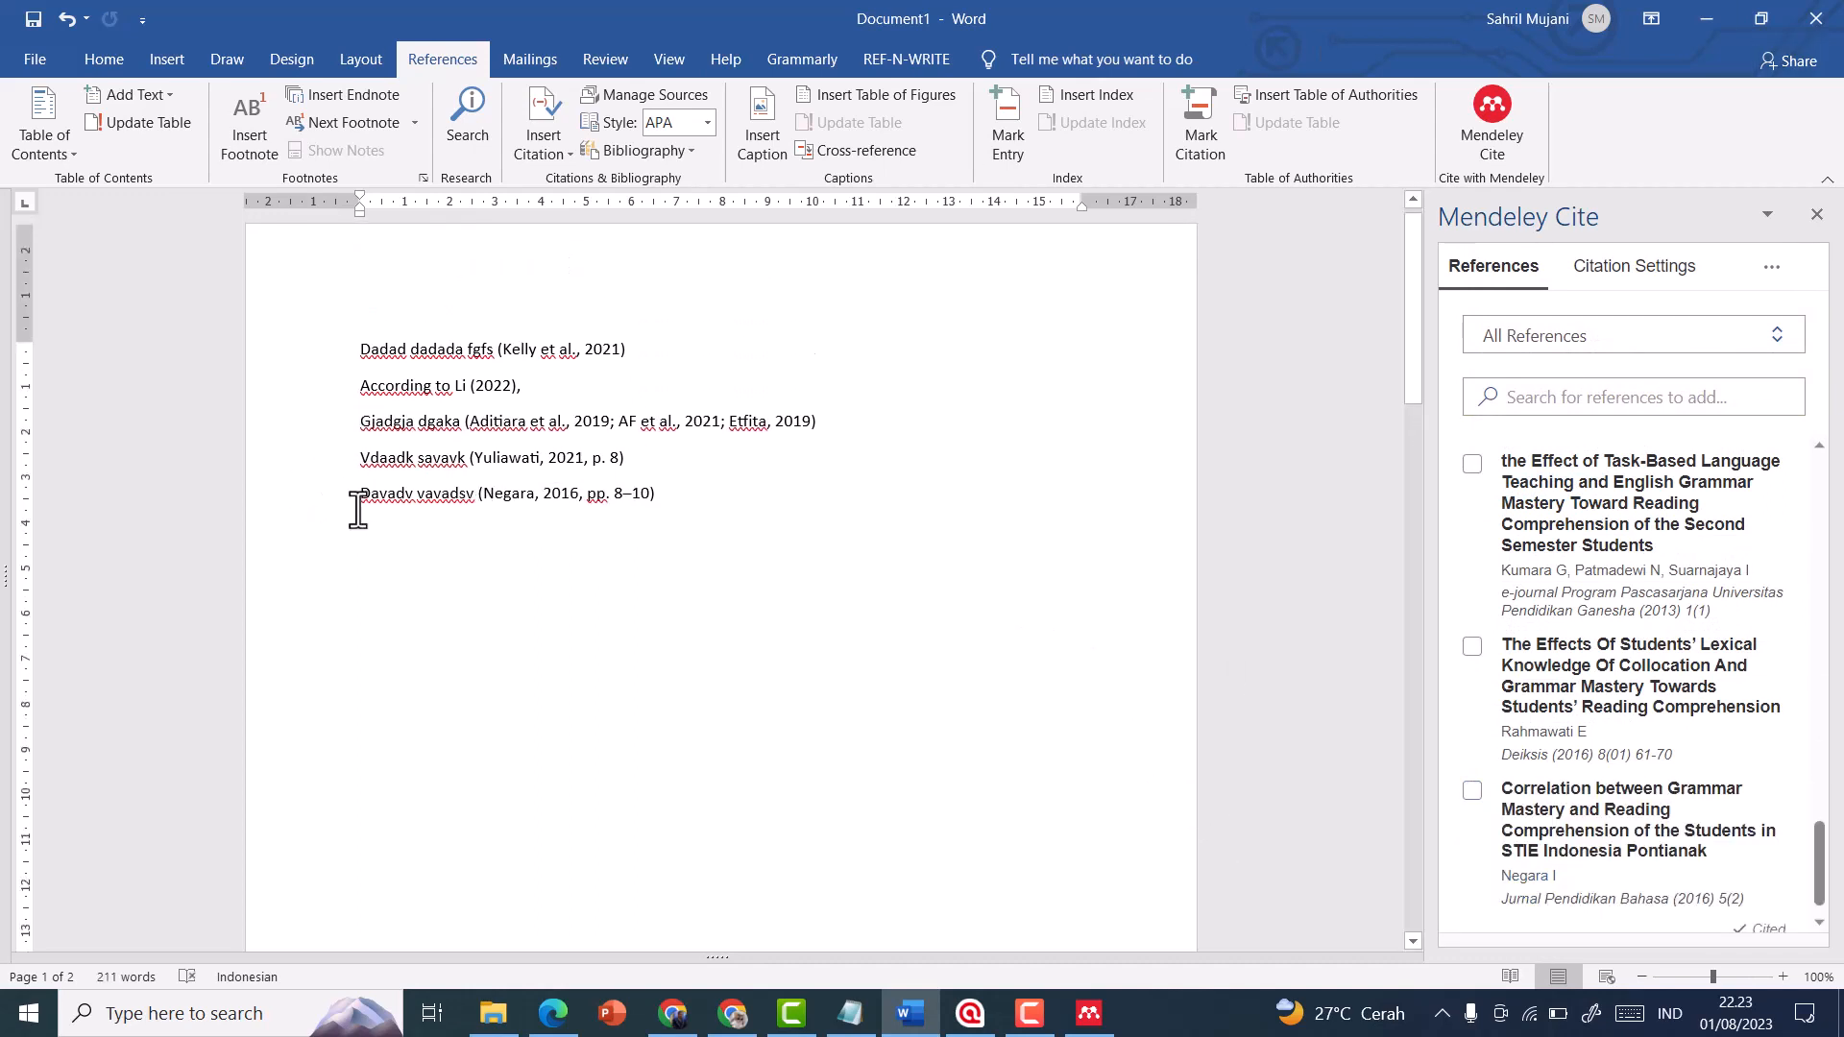
left_click(600, 510)
double_click(593, 510)
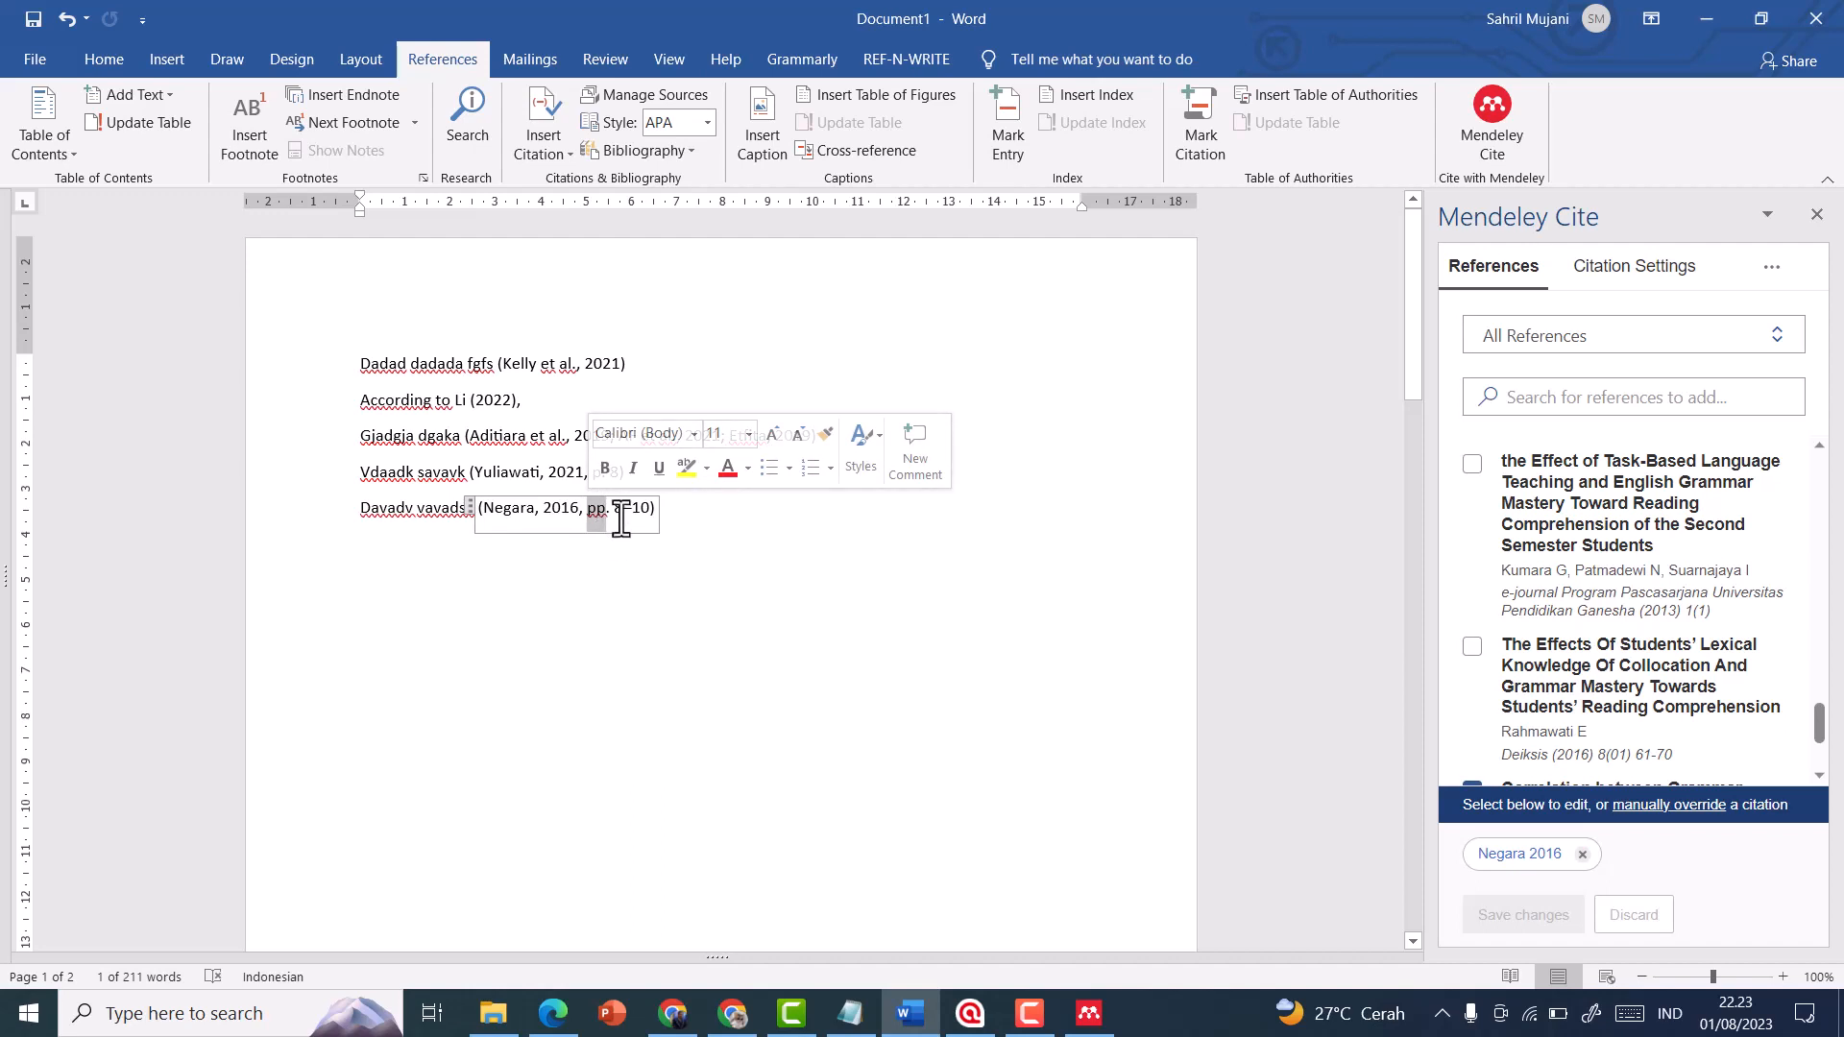
left_click(707, 591)
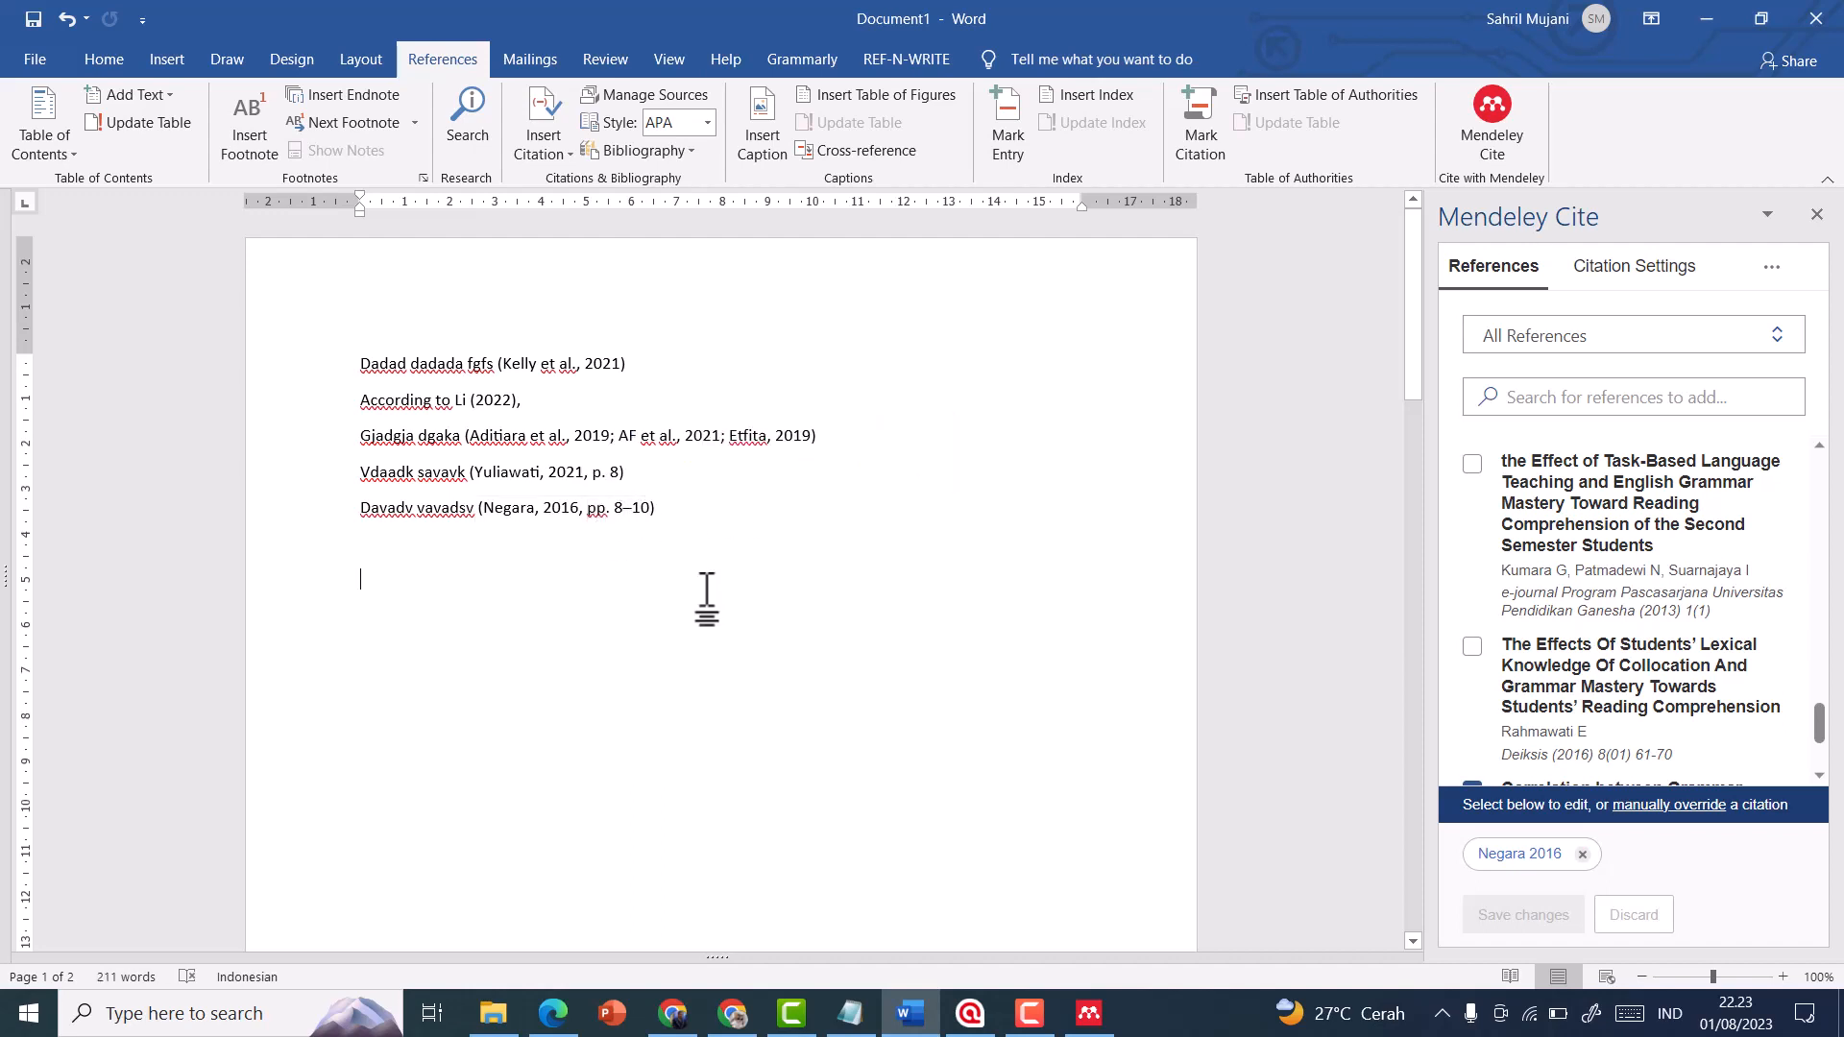
scroll(706, 590, "down", 20)
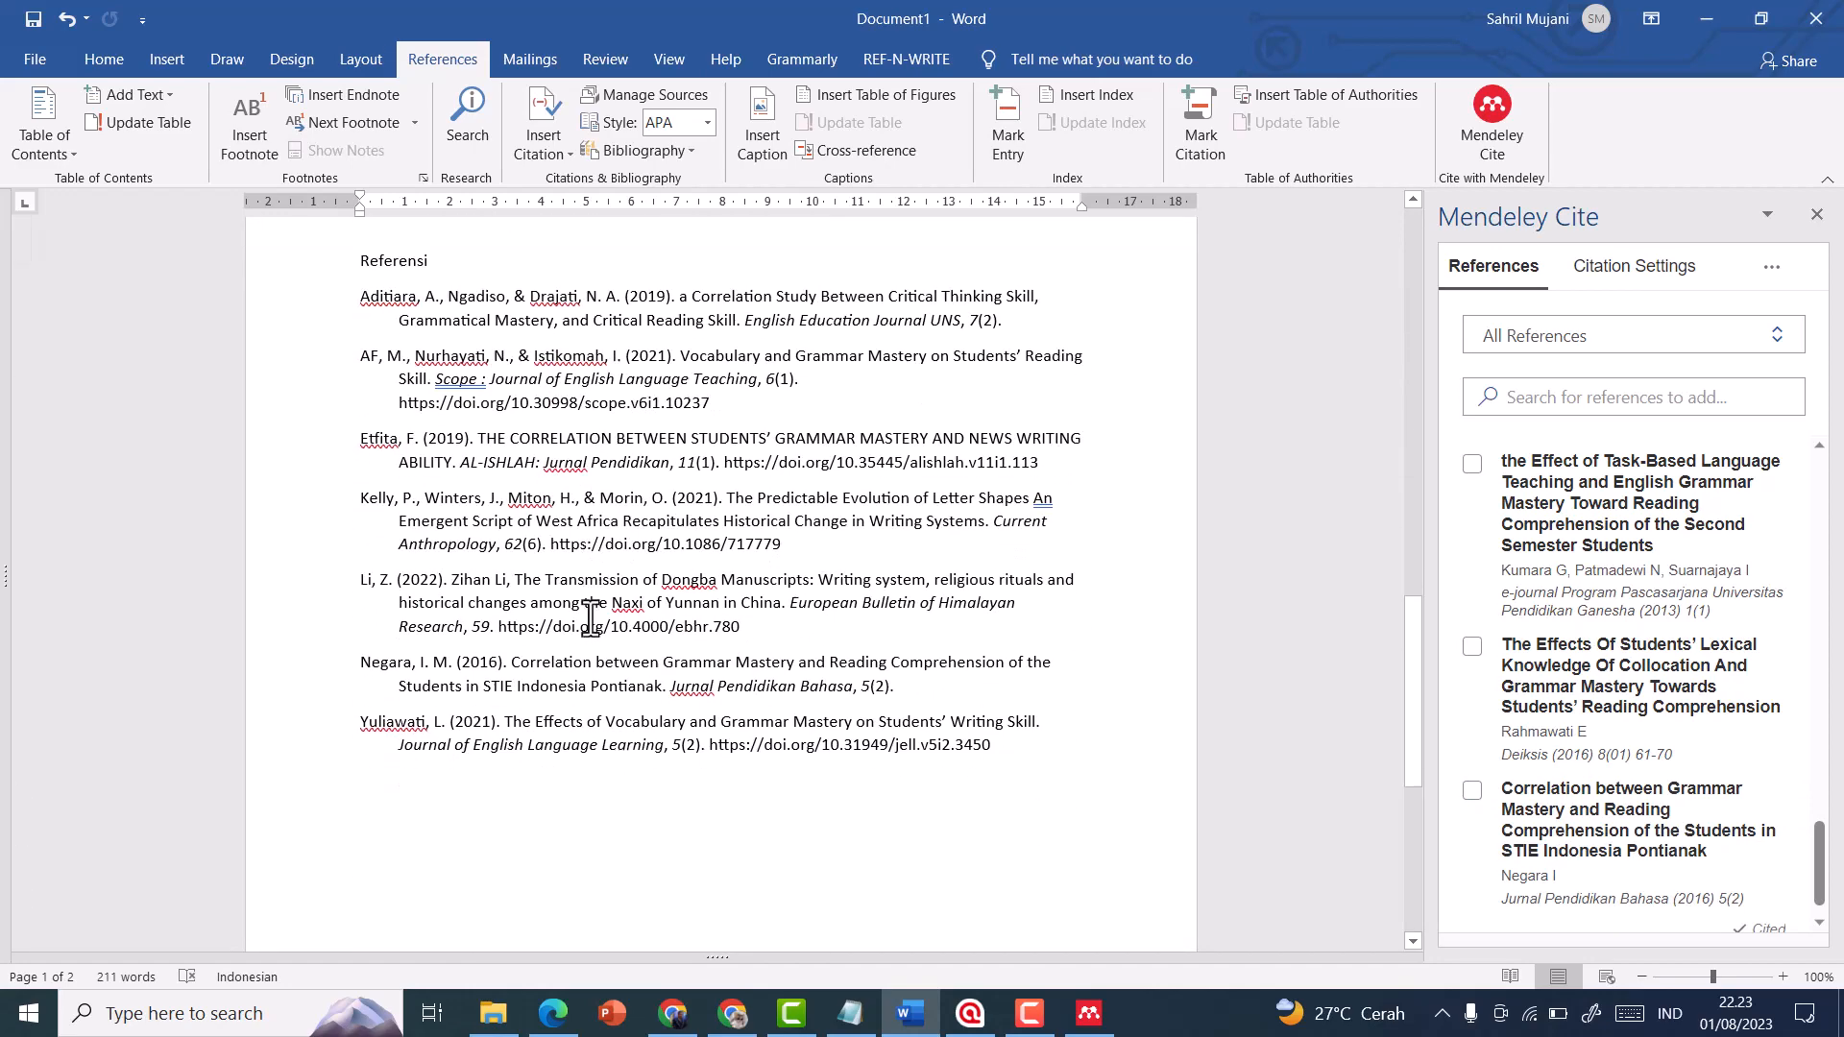
left_click(590, 614)
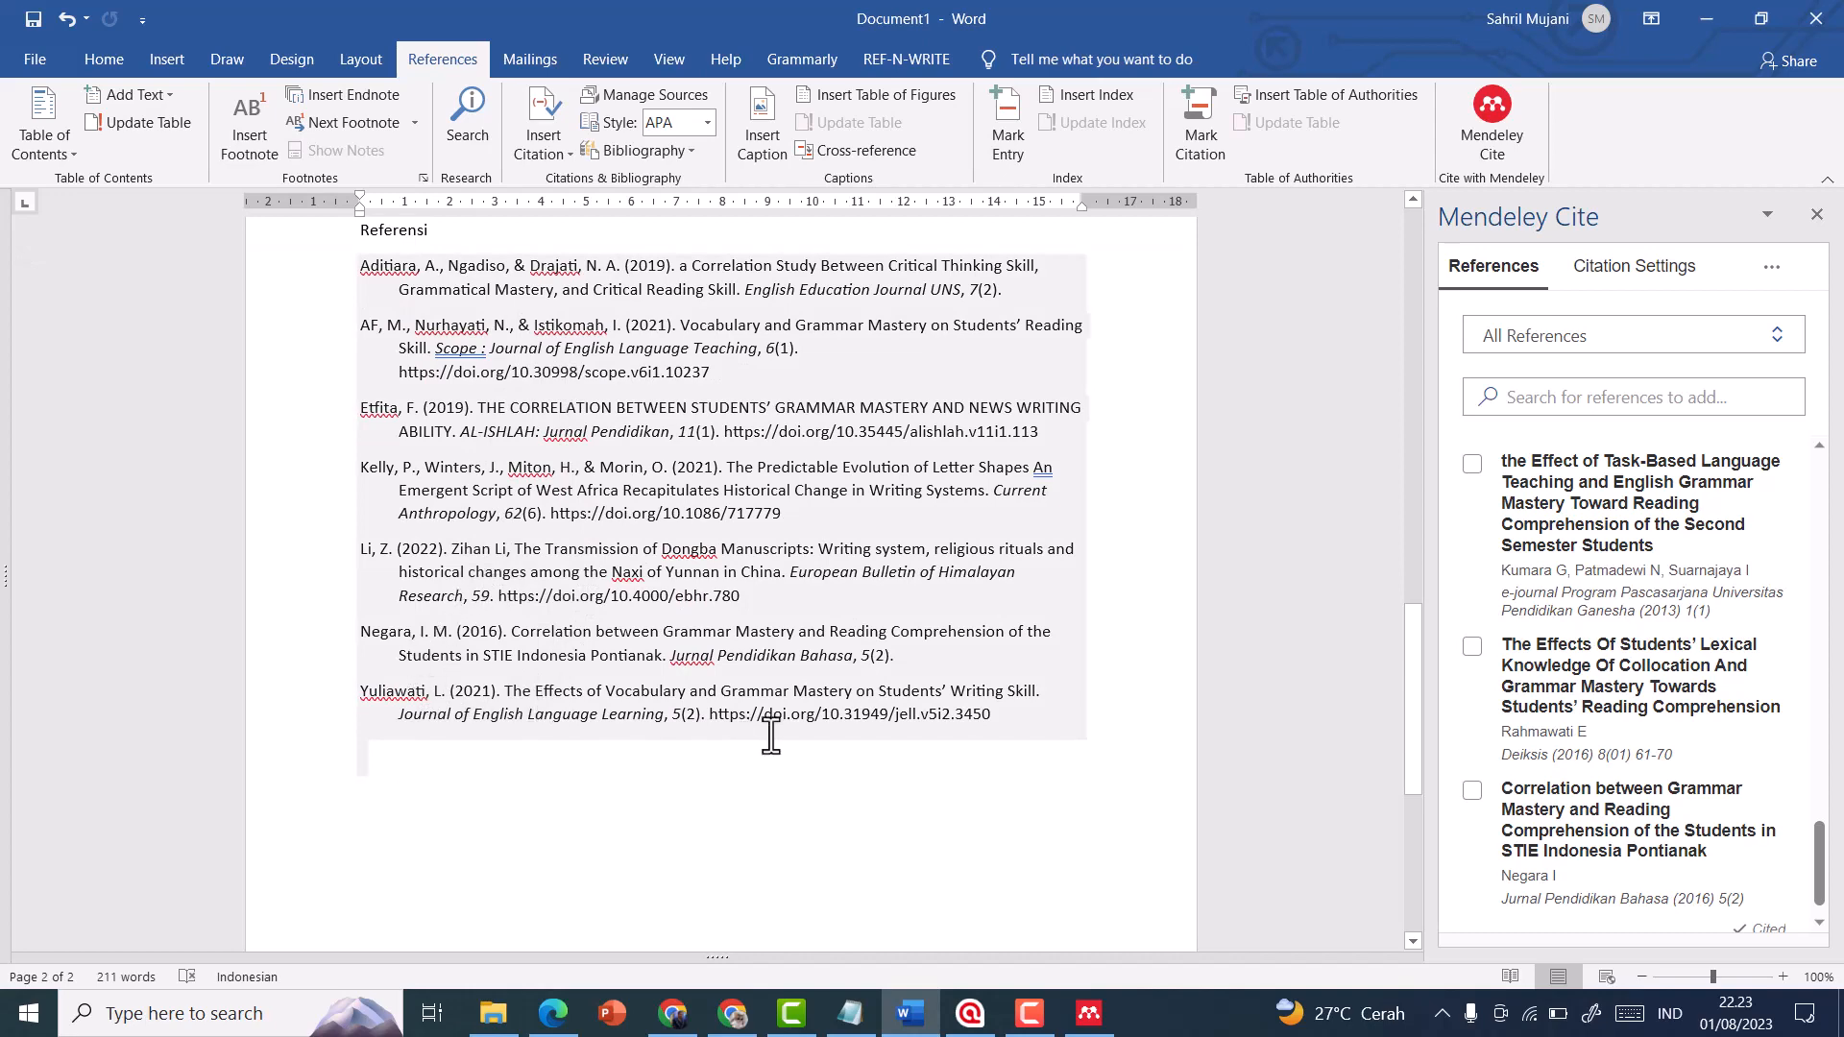
scroll(527, 691, "up", 10)
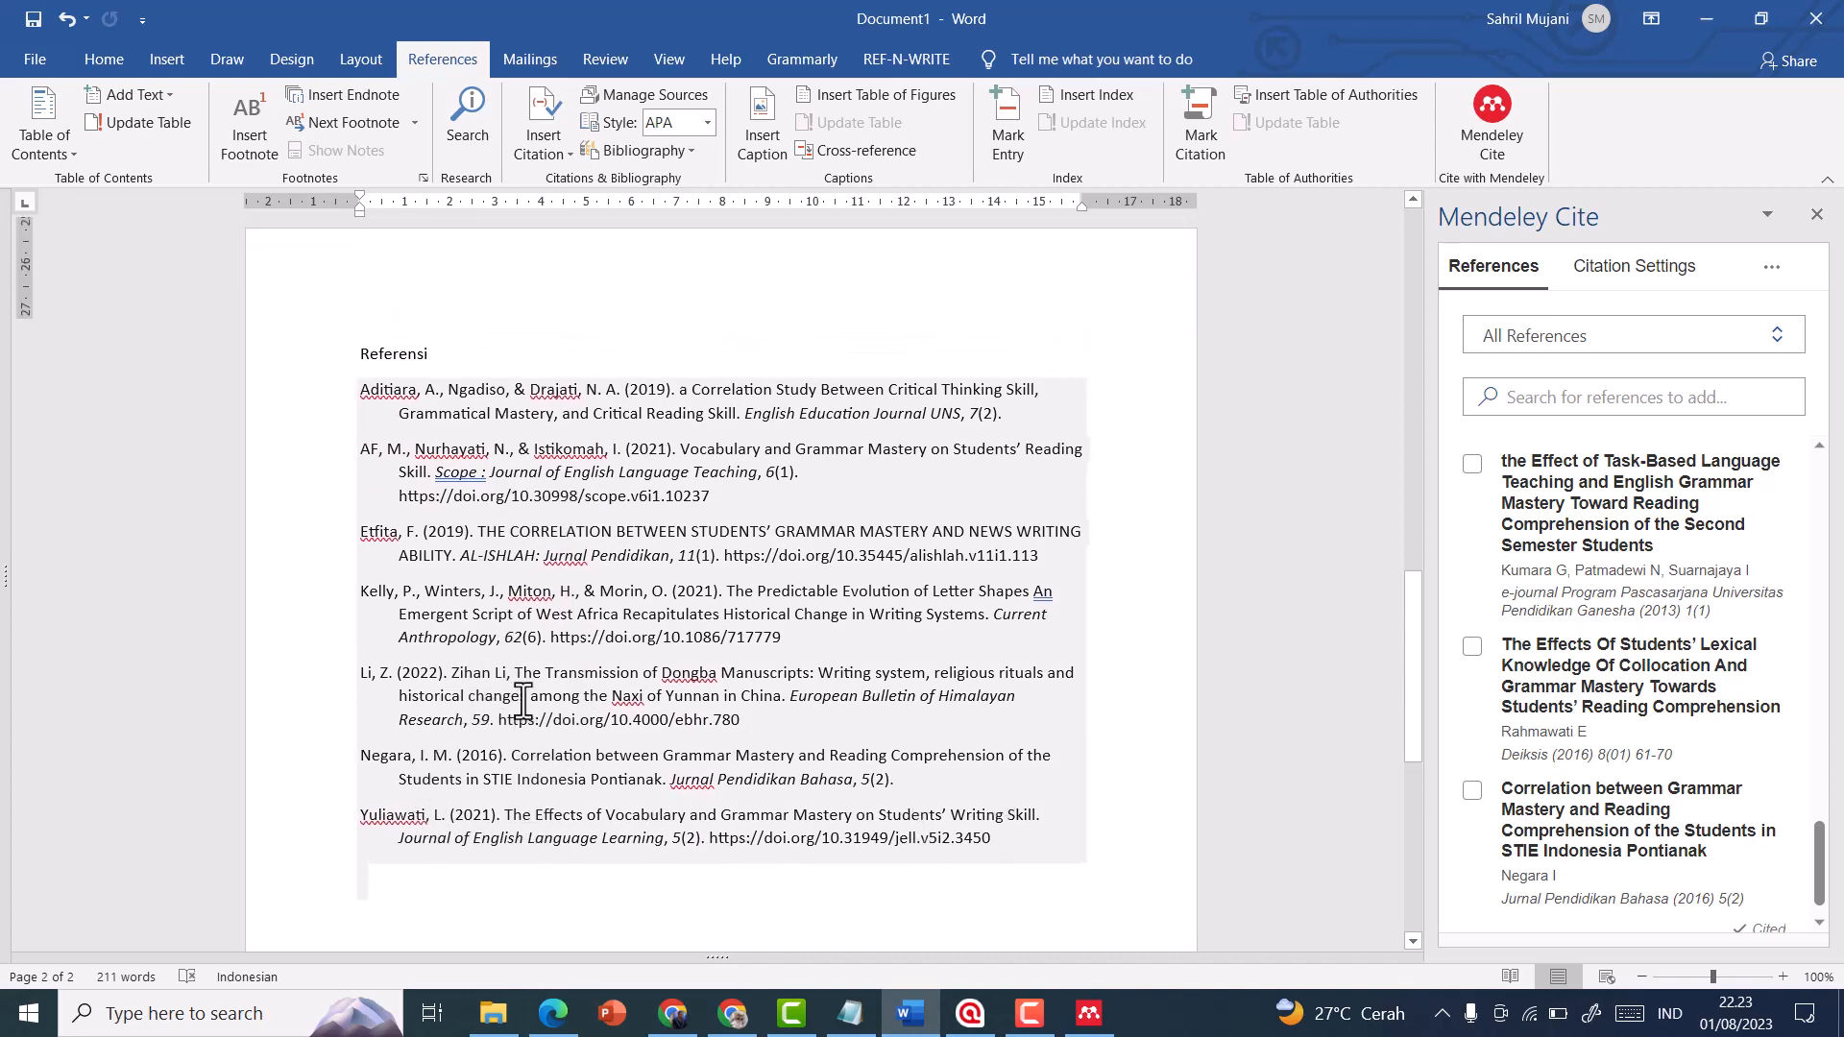
scroll(597, 632, "up", 4)
left_click_drag(679, 525, 358, 370)
scroll(537, 653, "down", 7)
scroll(693, 903, "down", 12)
left_click(707, 826)
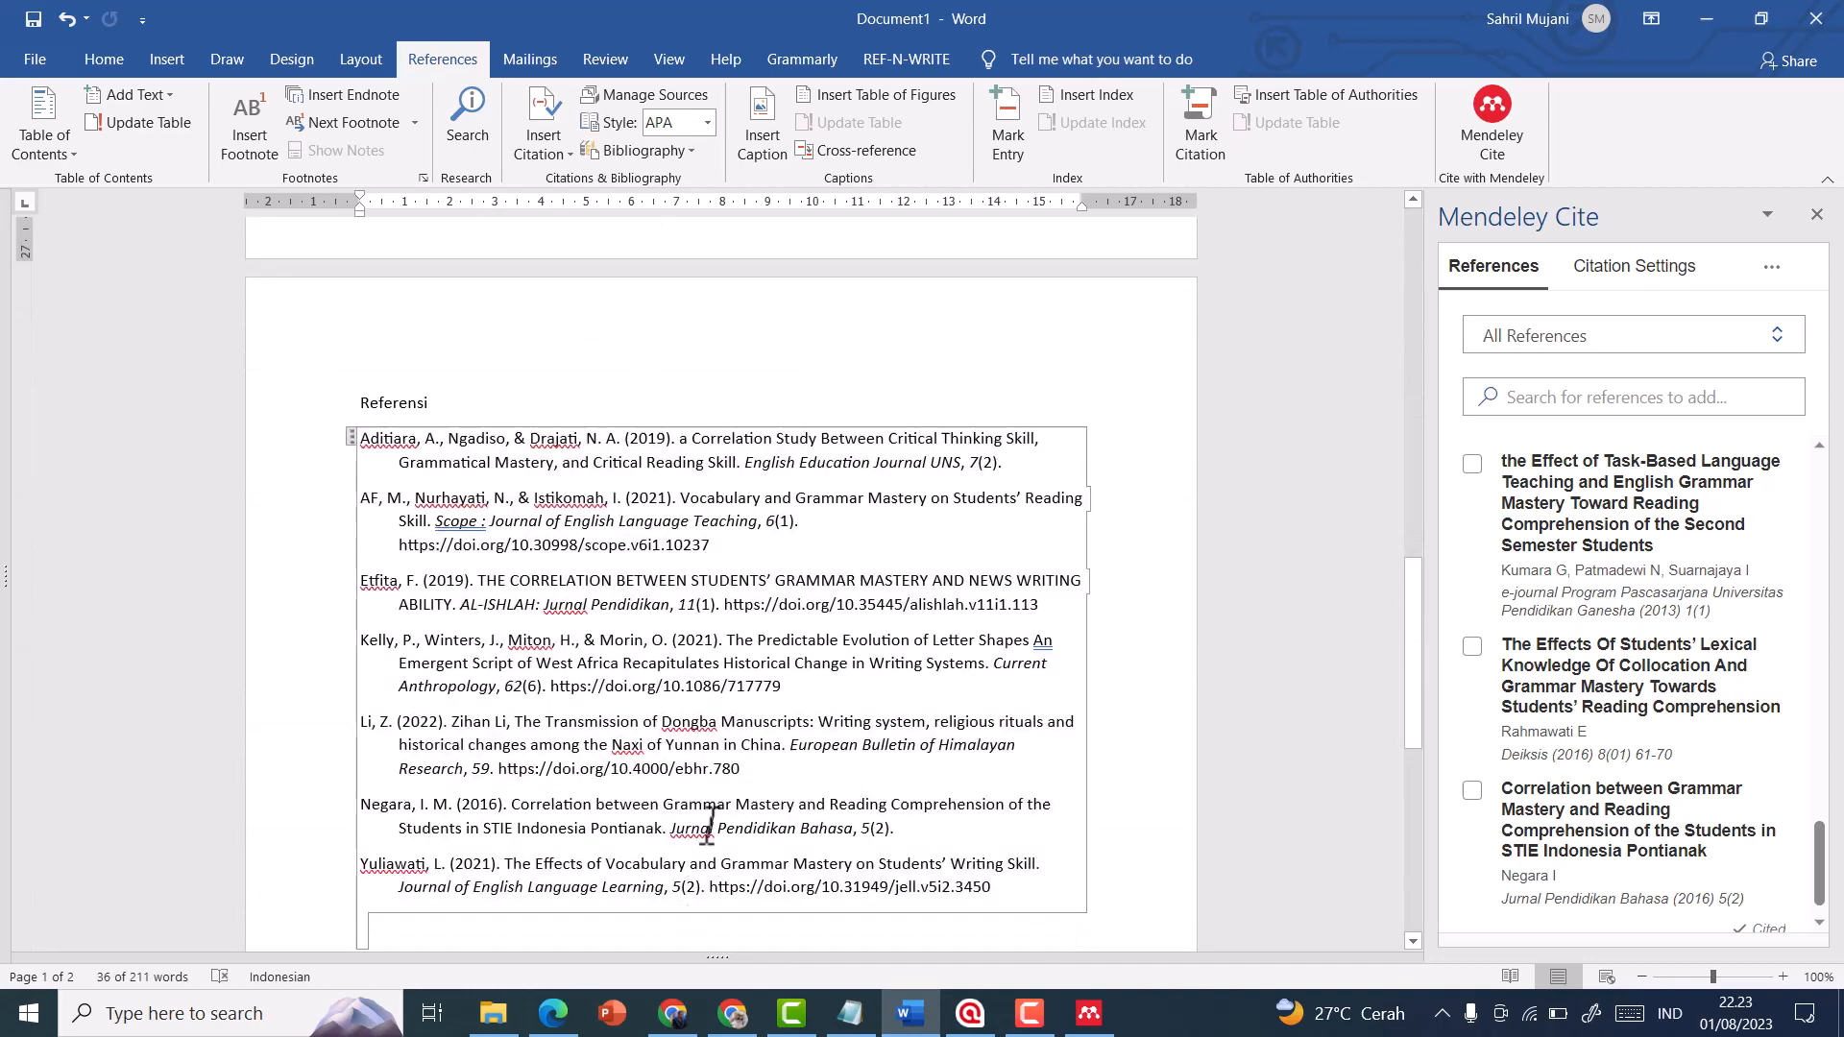
Close the Mendeley Cite add-in and go back to the in-text citations on the first page
scroll(971, 597, "up", 7)
left_click(1816, 214)
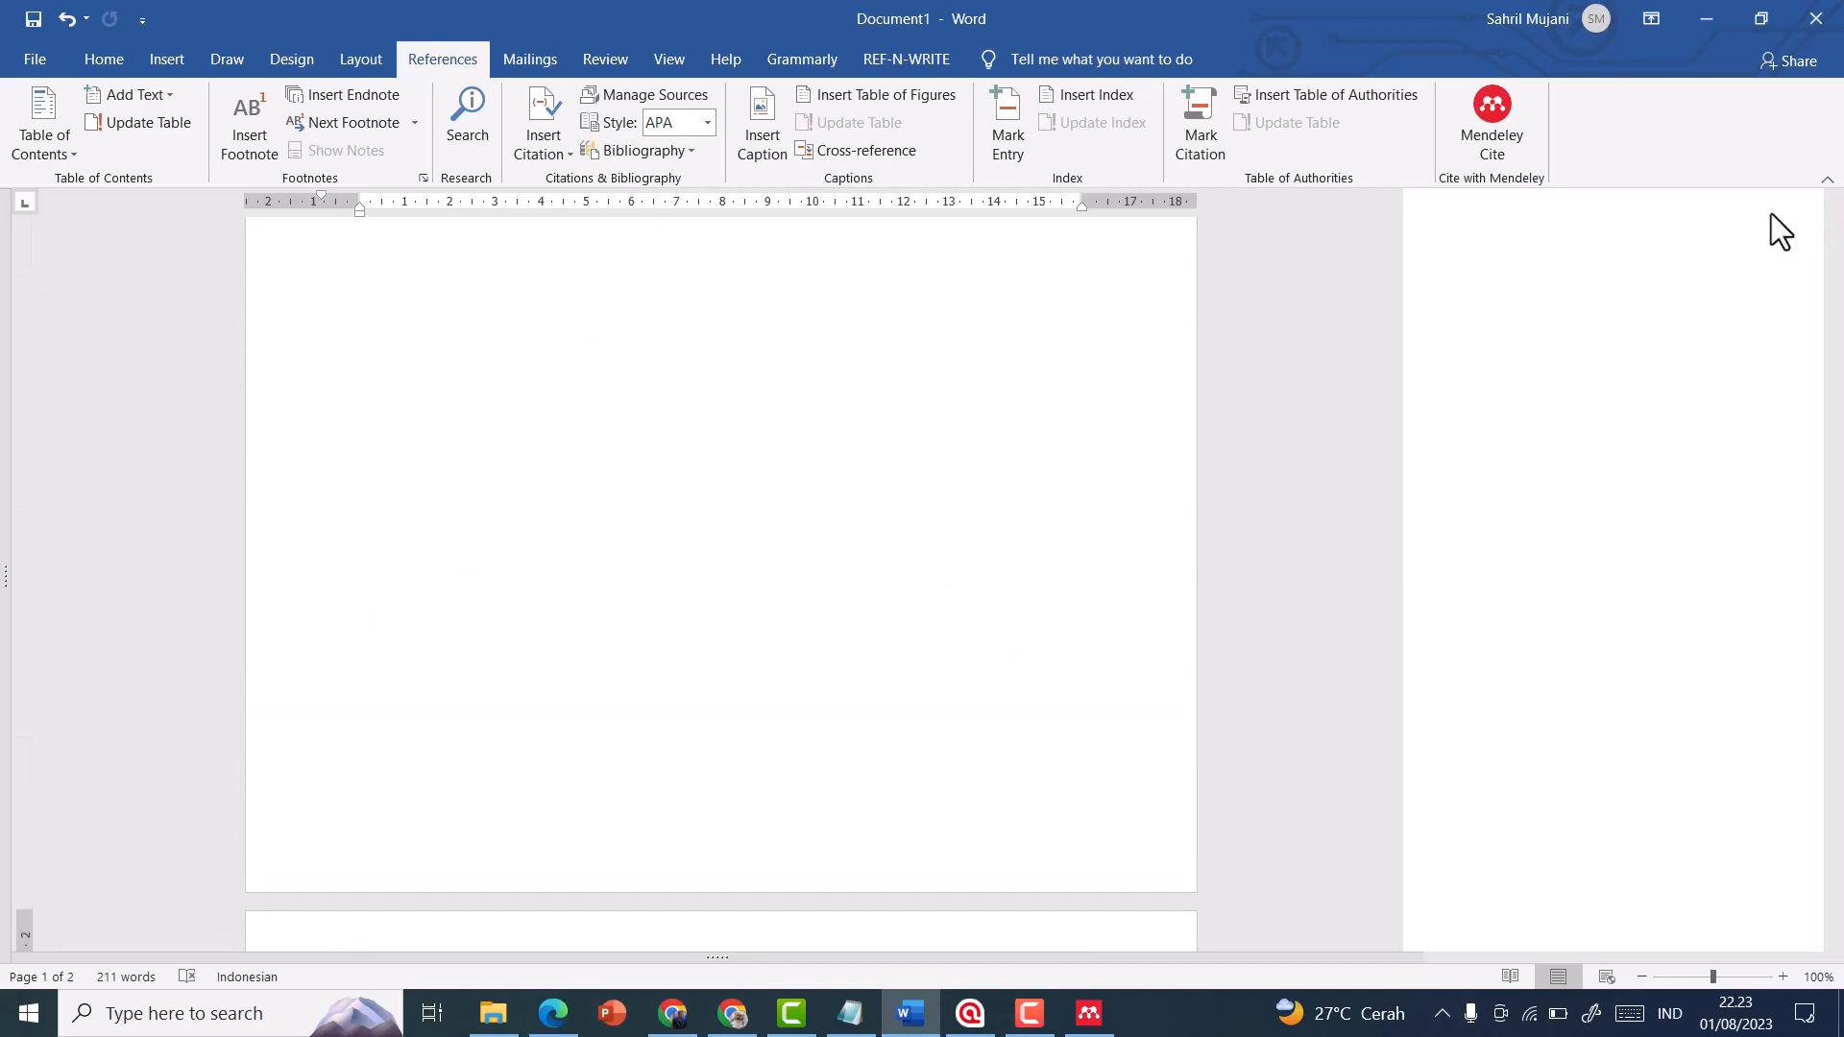
scroll(1033, 415, "up", 5)
scroll(1036, 420, "up", 3)
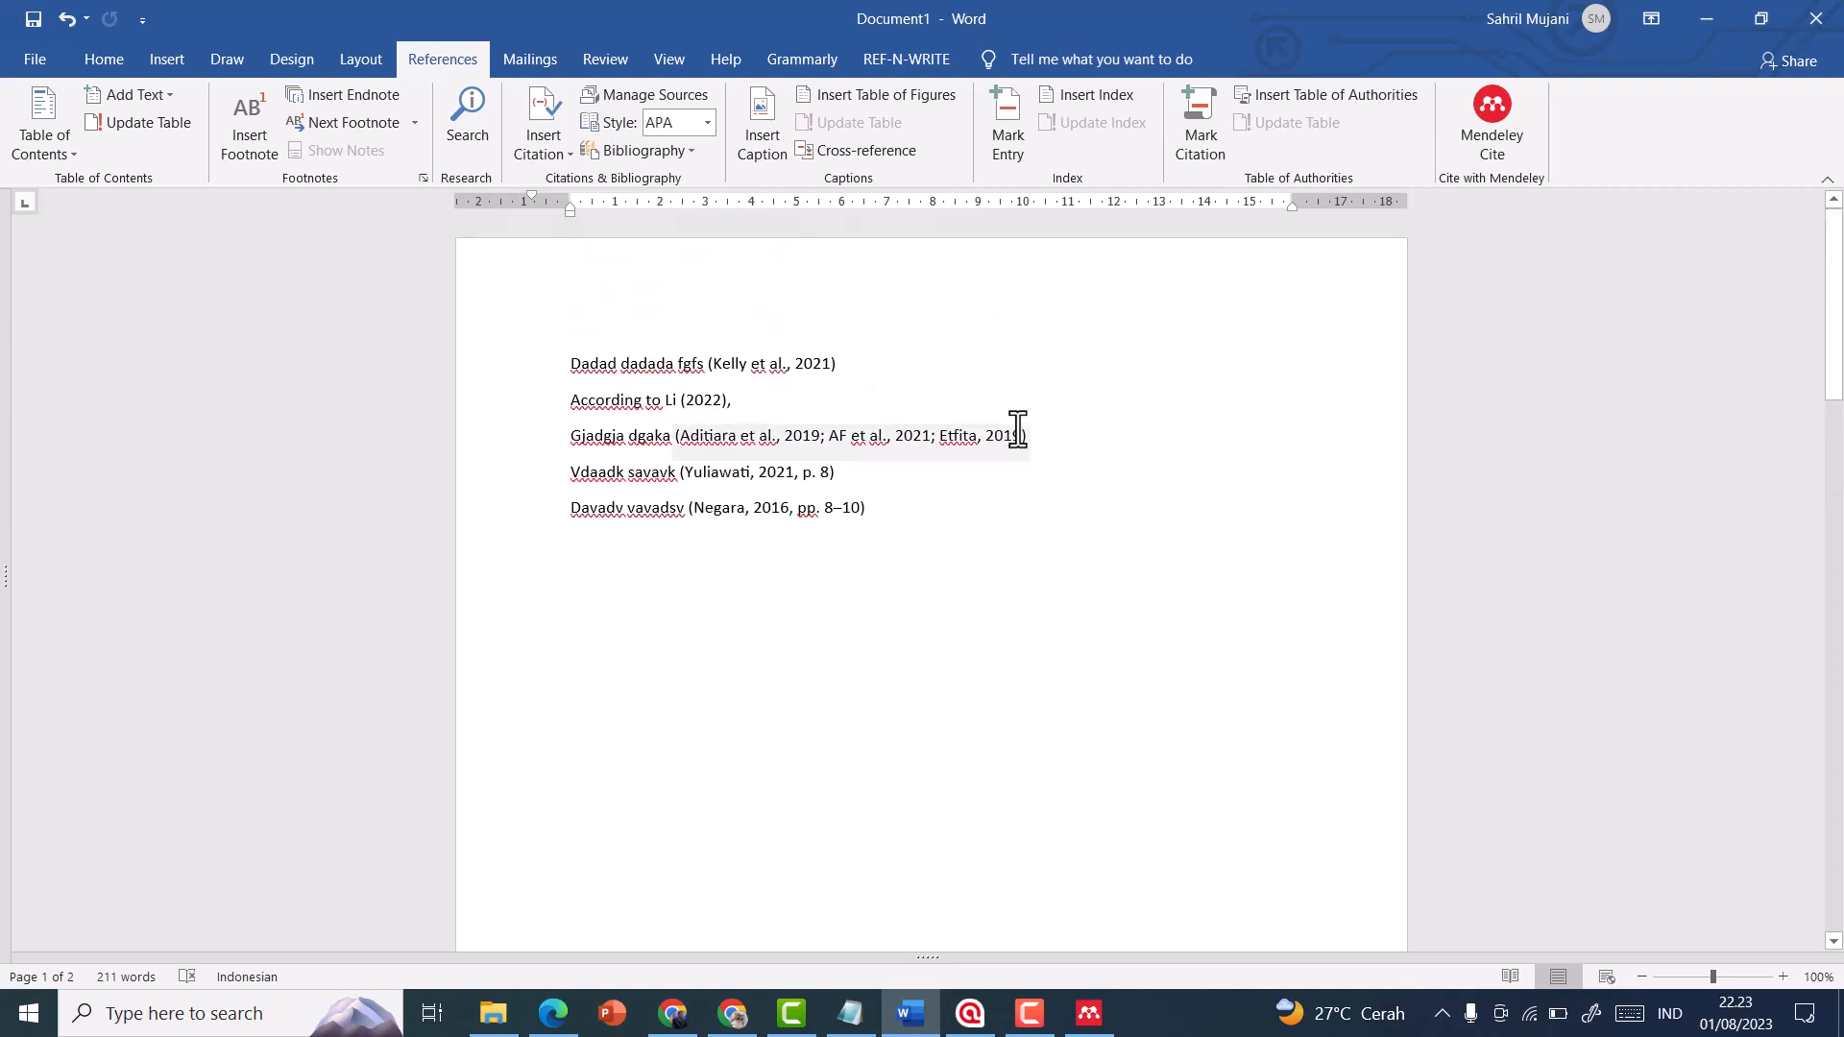